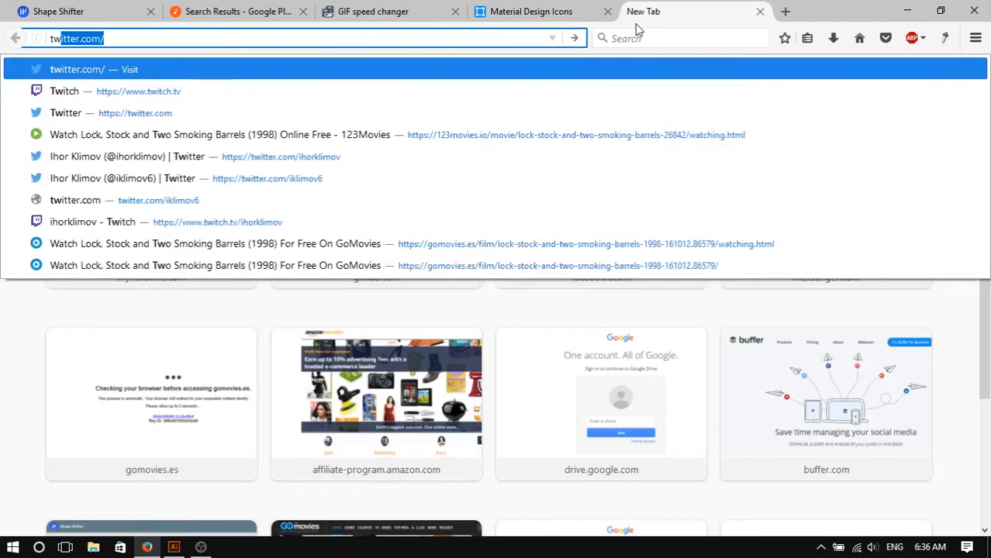
# - Open the Twitter profile and scroll to the voice micro-interaction GIF used as reference
pyautogui.press('Return')
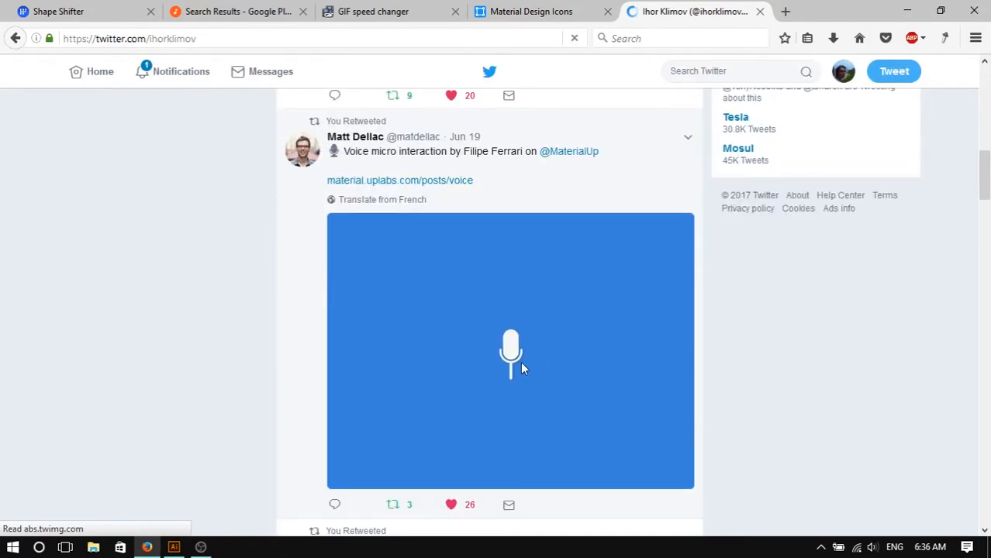
pyautogui.scroll(-2, 553, 366)
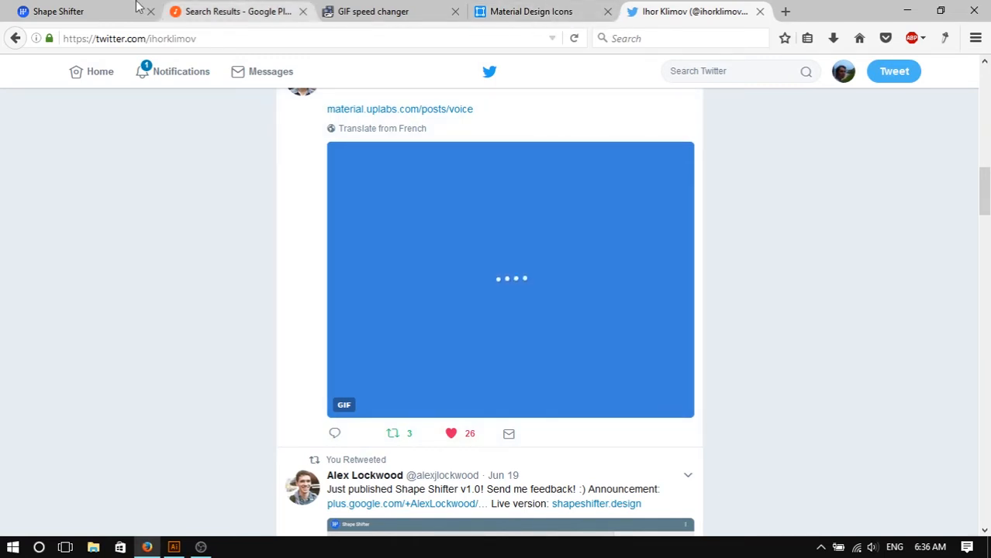
# - Inspect the properties of the arc path and the dot paths in the Shape Shifter project
pyautogui.click(58, 11)
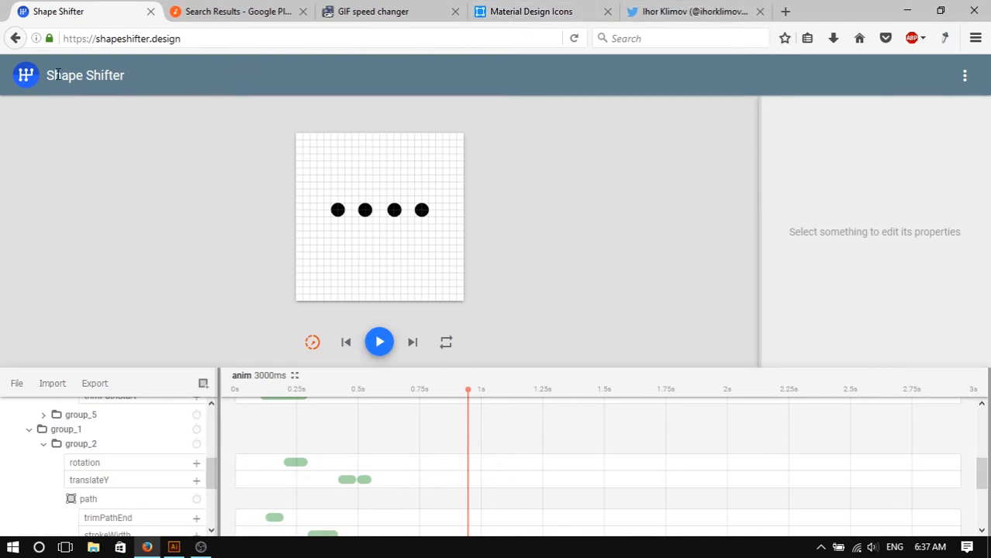
pyautogui.click(421, 210)
pyautogui.click(886, 193)
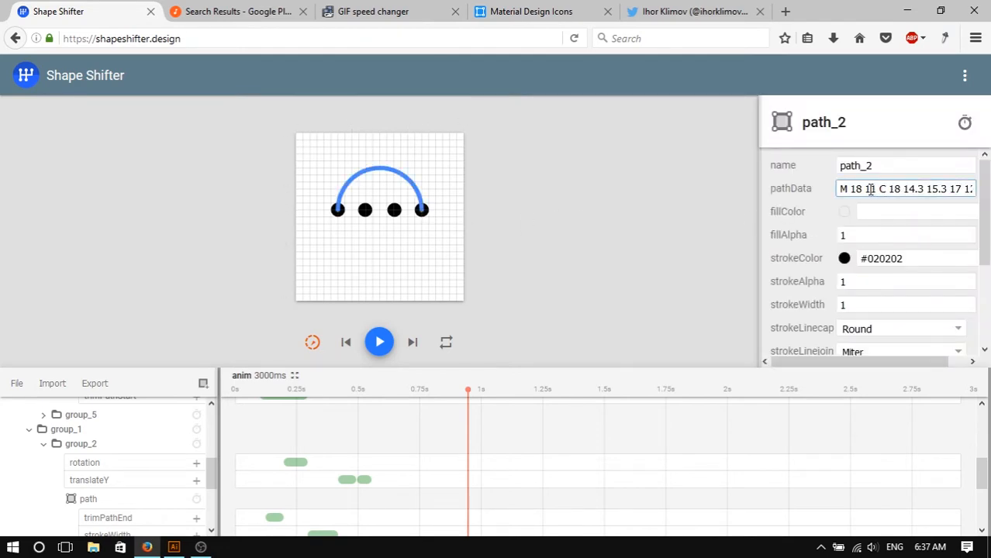
pyautogui.moveTo(862, 189); pyautogui.dragTo(844, 193)
pyautogui.click(901, 188)
pyautogui.click(505, 198)
pyautogui.click(422, 216)
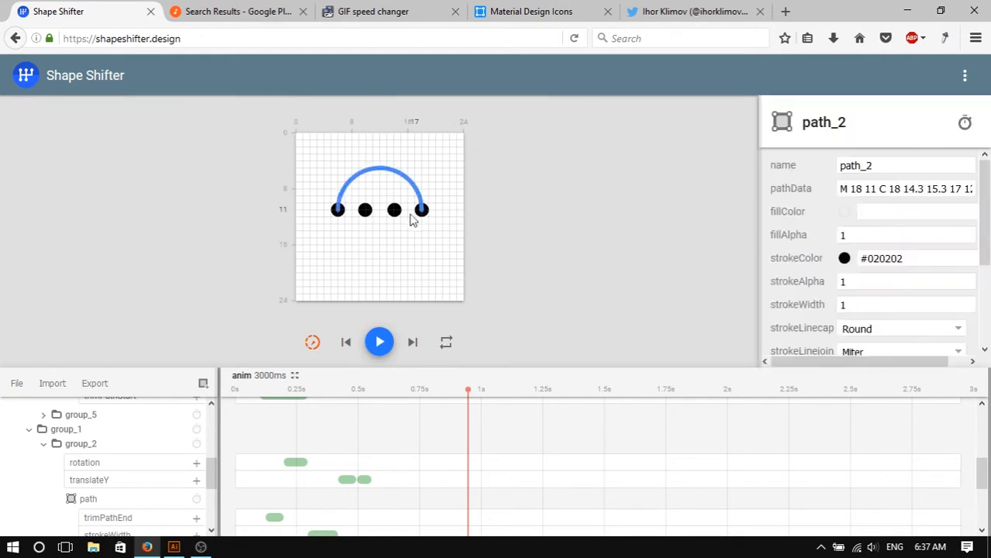
pyautogui.click(394, 213)
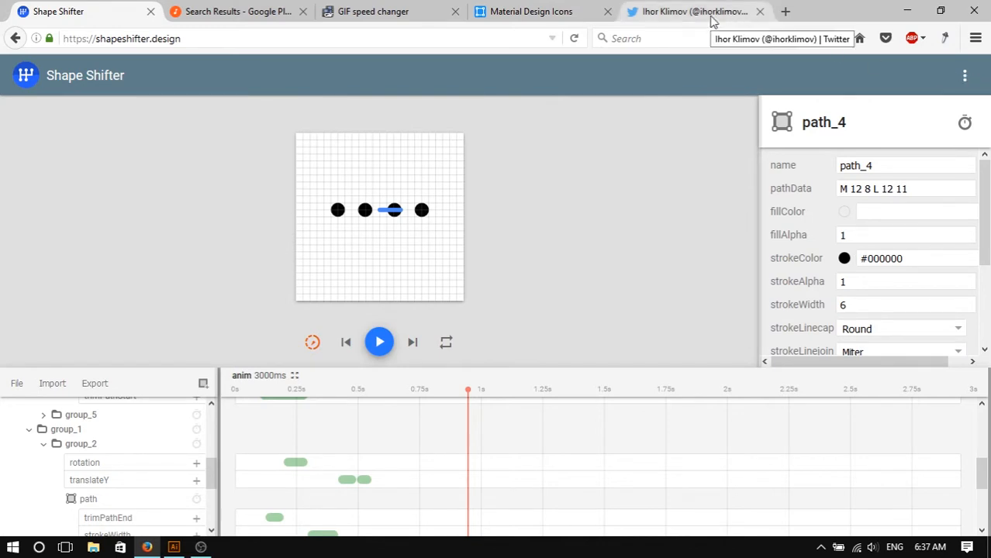
# - Check the reference tabs and preview the dots animation by playing and pausing it
pyautogui.click(587, 11)
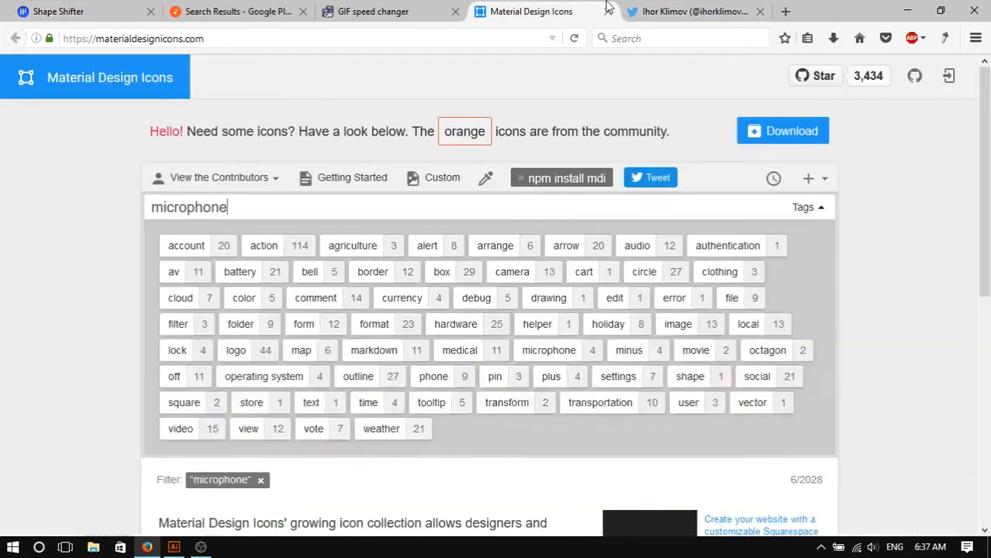
pyautogui.click(659, 8)
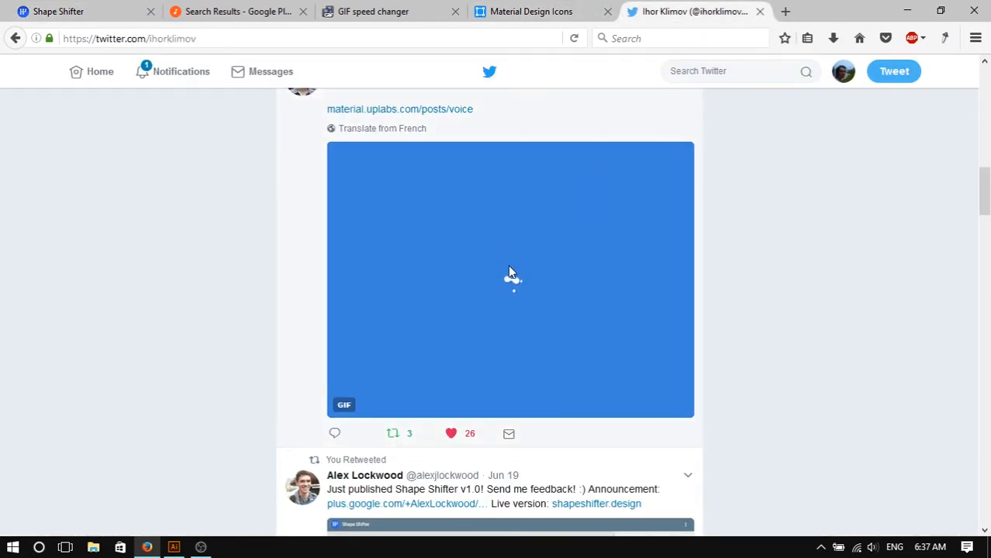
pyautogui.click(95, 10)
pyautogui.click(380, 342)
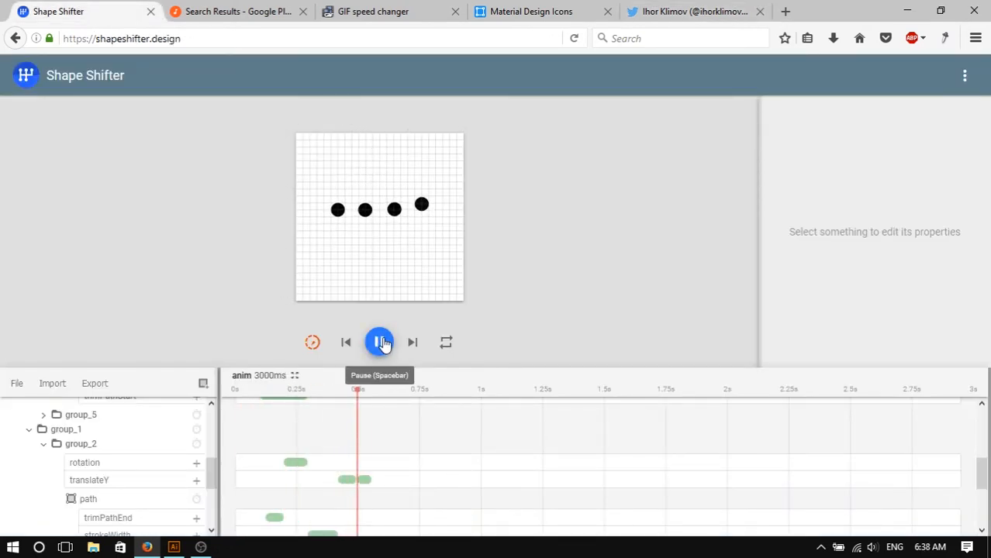
pyautogui.click(381, 344)
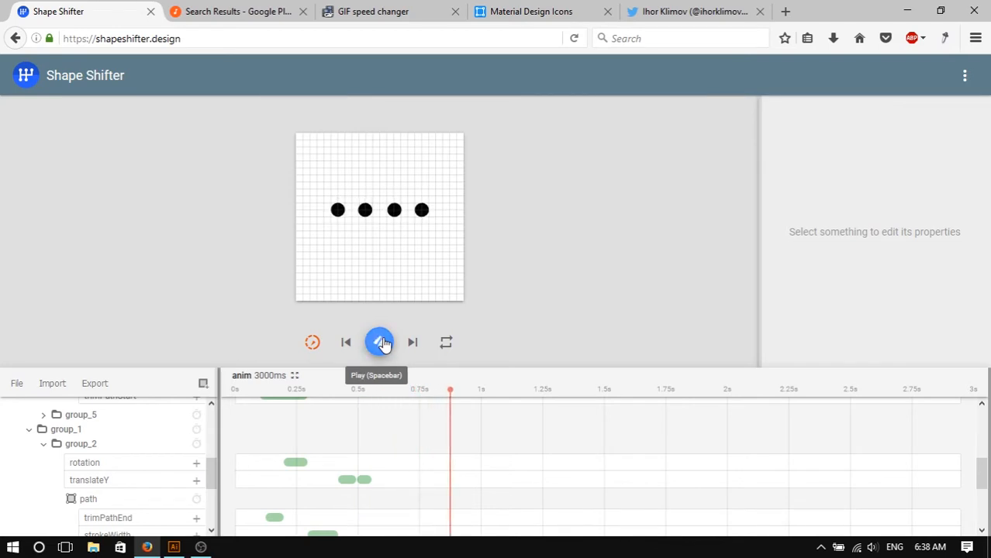
pyautogui.click(380, 345)
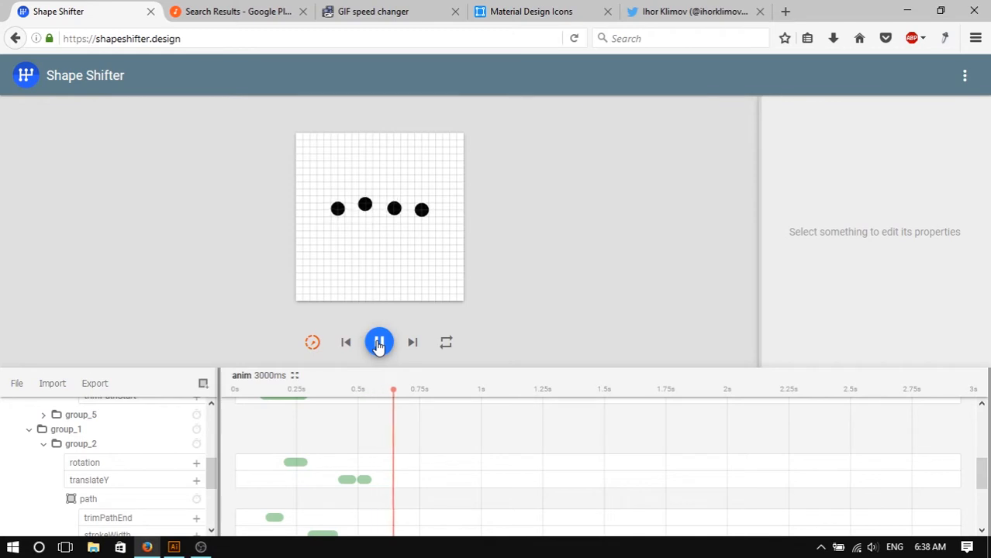
pyautogui.click(380, 344)
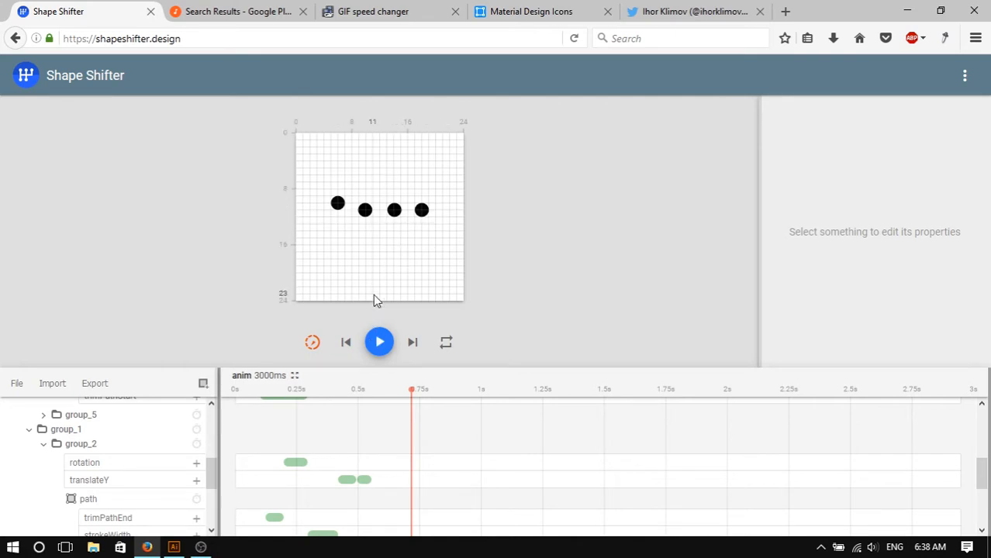
# - Examine the timing and values of group_3's translateY animation block in the timeline
pyautogui.moveTo(982, 469); pyautogui.dragTo(986, 505)
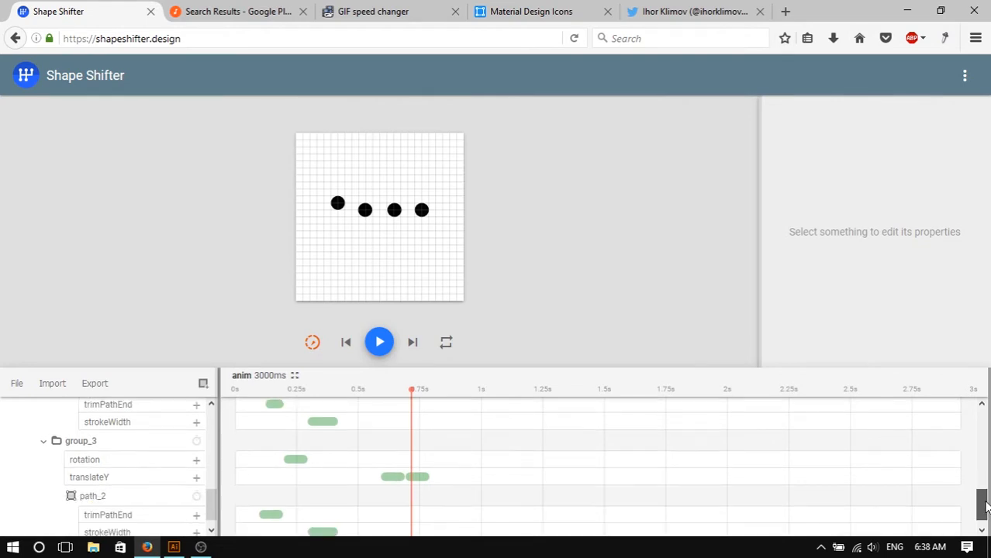
pyautogui.click(391, 477)
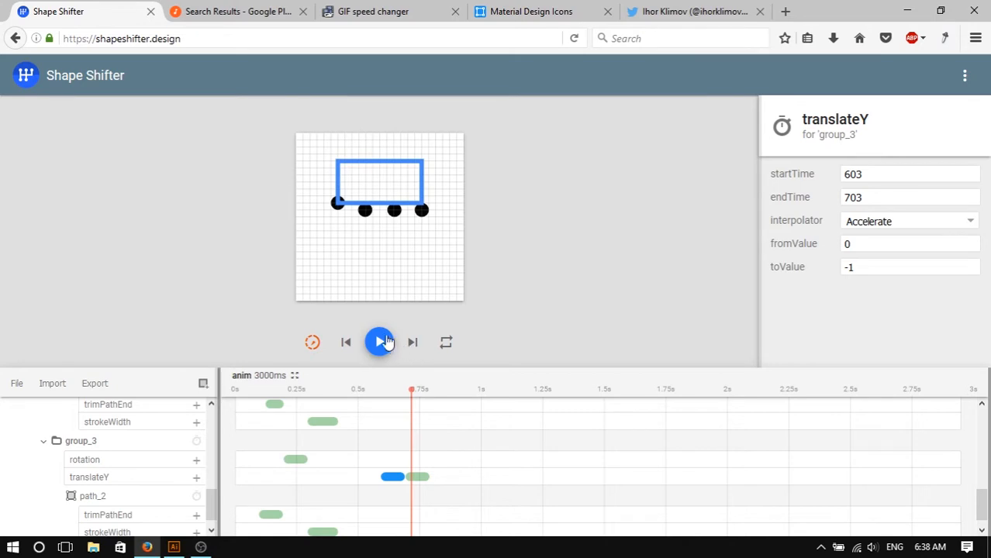
pyautogui.moveTo(895, 198); pyautogui.dragTo(820, 199)
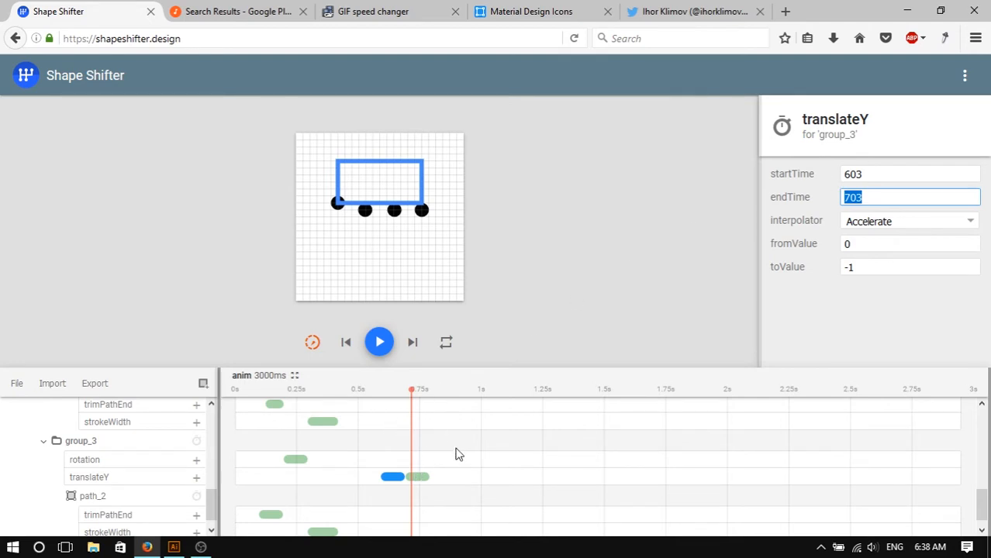
pyautogui.click(398, 487)
pyautogui.click(396, 478)
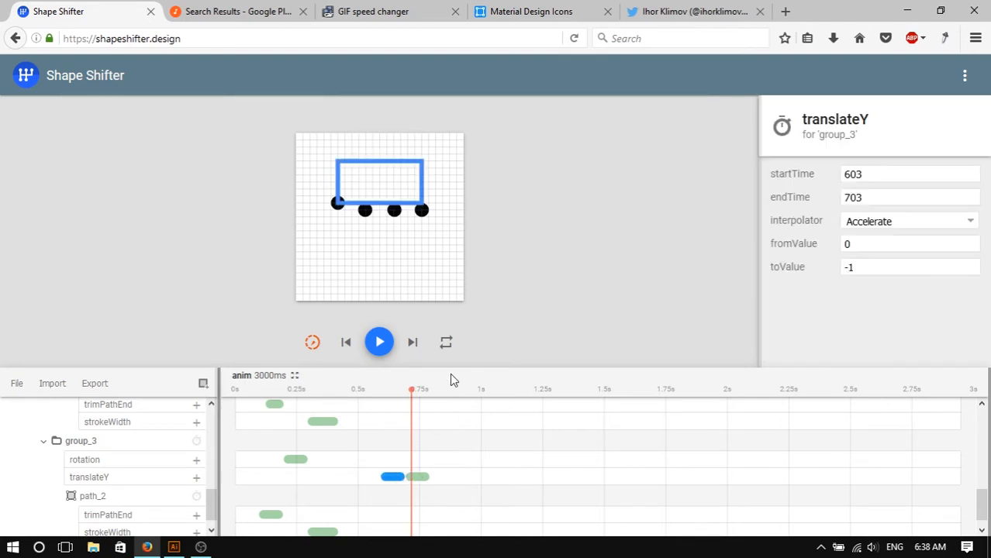
# - Play and pause the animation repeatedly to study the bouncing dots
pyautogui.click(380, 342)
pyautogui.click(548, 239)
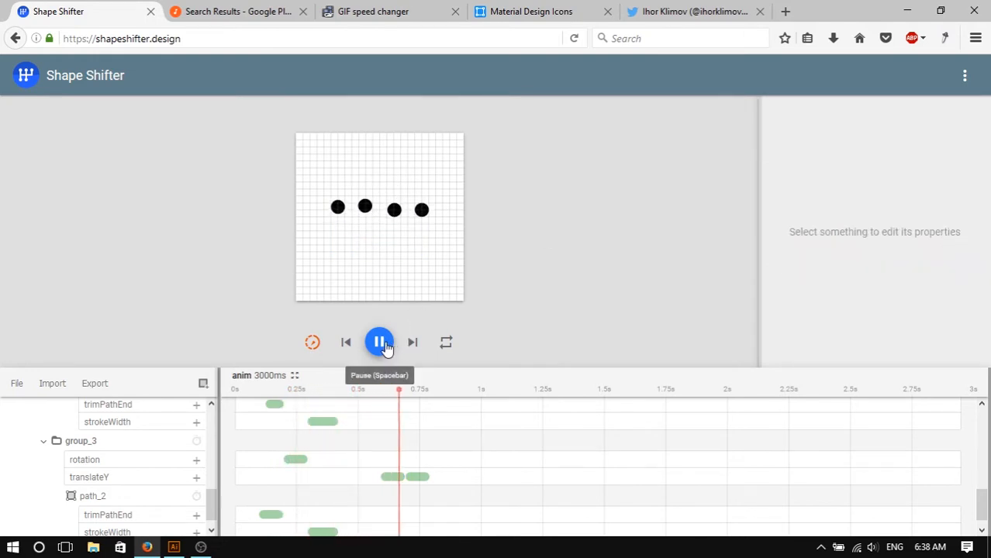
pyautogui.click(380, 344)
pyautogui.doubleClick(379, 342)
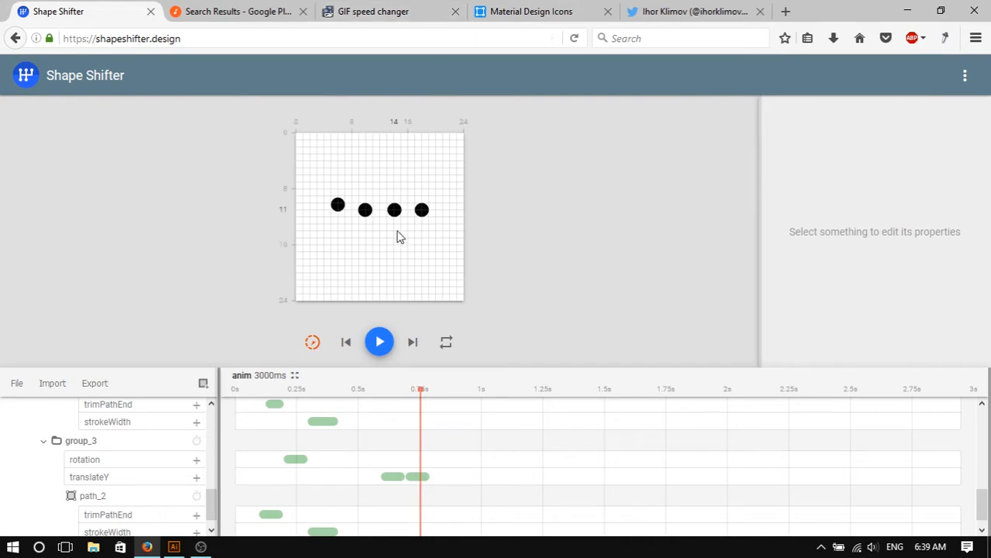
pyautogui.click(380, 344)
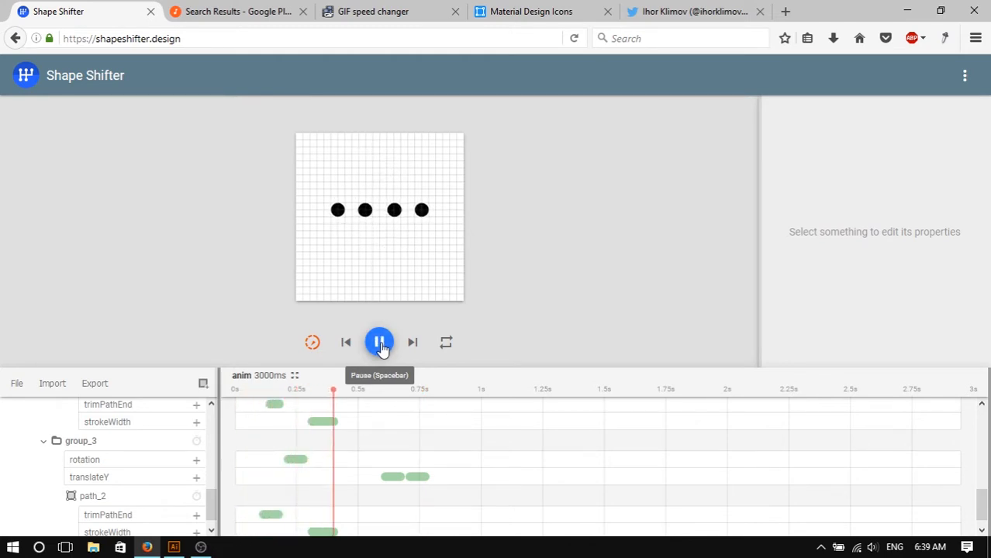
pyautogui.click(379, 344)
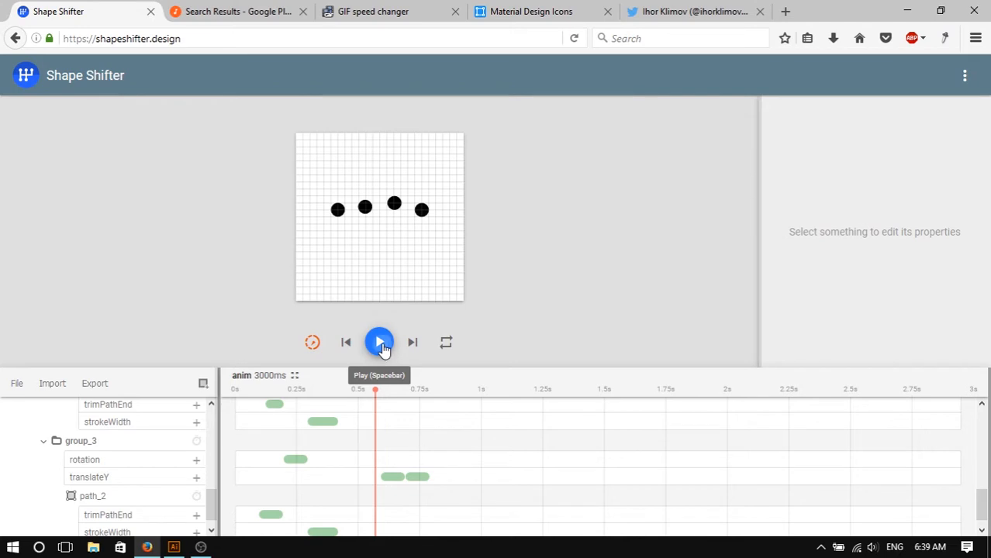
pyautogui.click(380, 343)
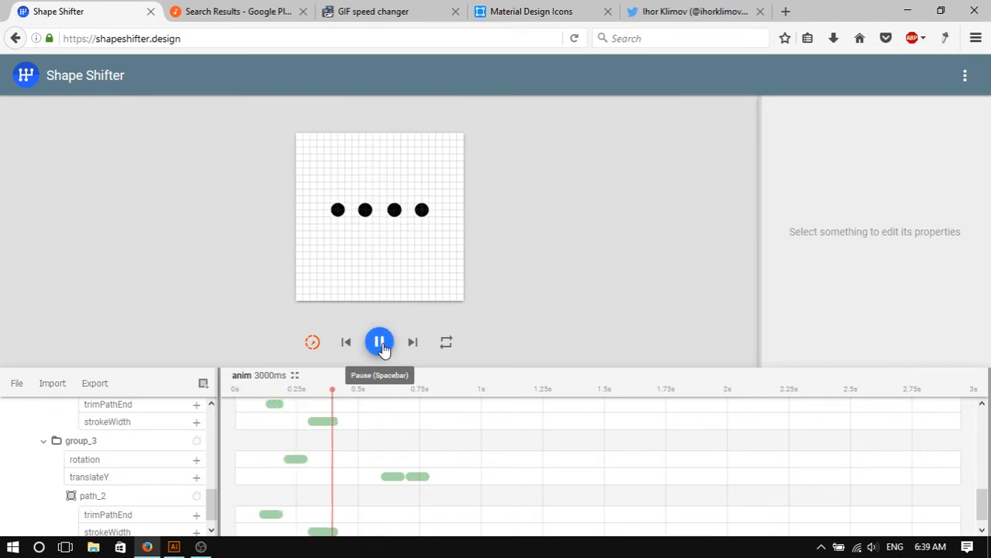
pyautogui.click(380, 344)
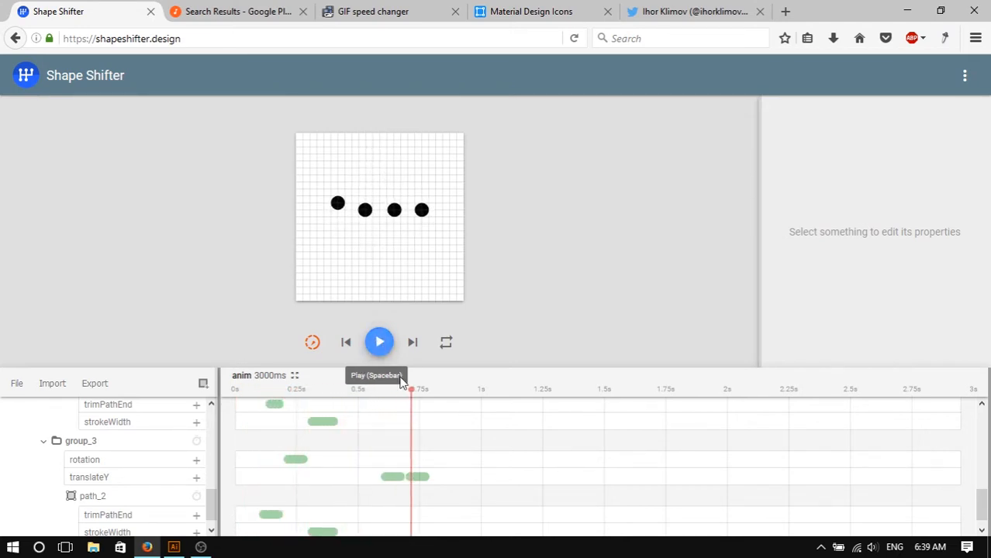
# - Review group_3's translateY block again and replay the animation
pyautogui.click(412, 479)
pyautogui.click(396, 478)
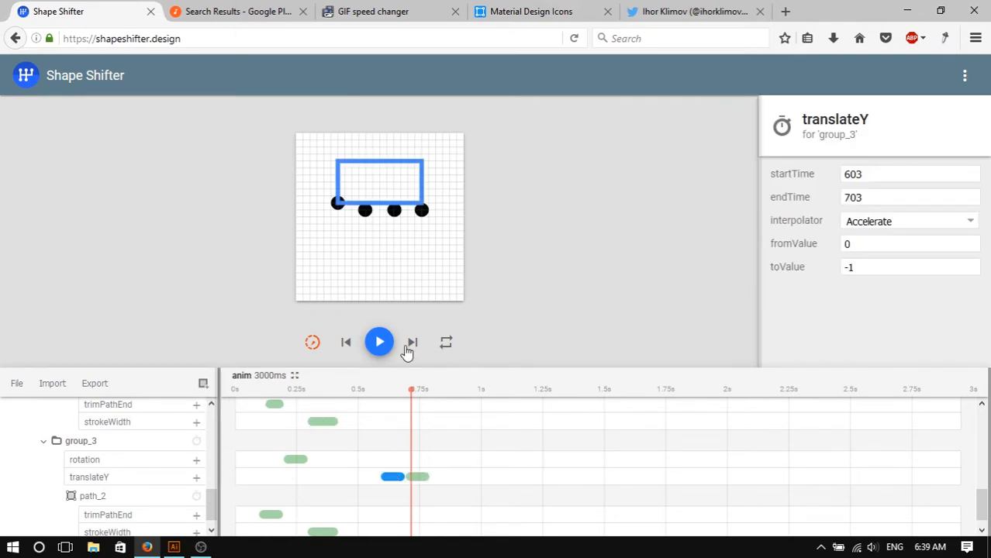
pyautogui.click(547, 290)
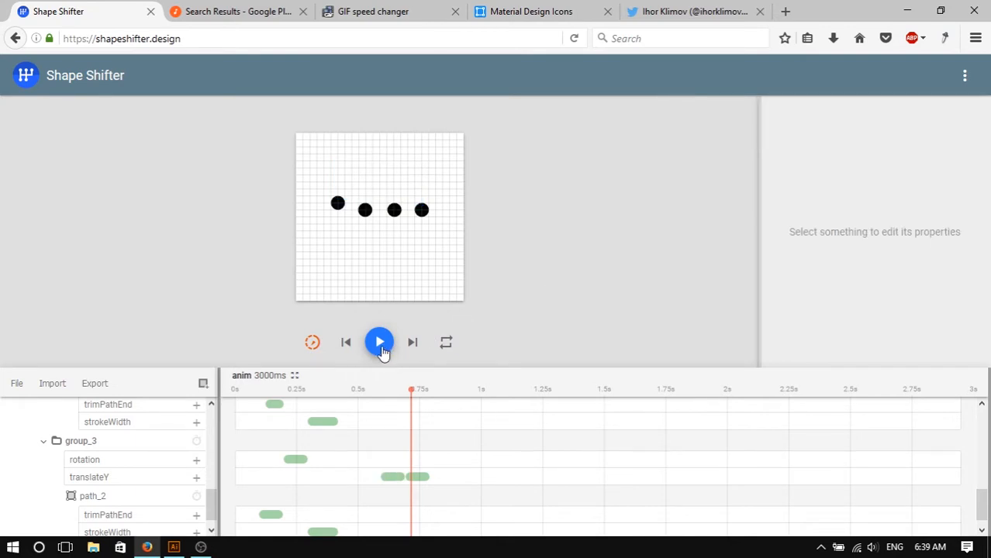
pyautogui.click(380, 343)
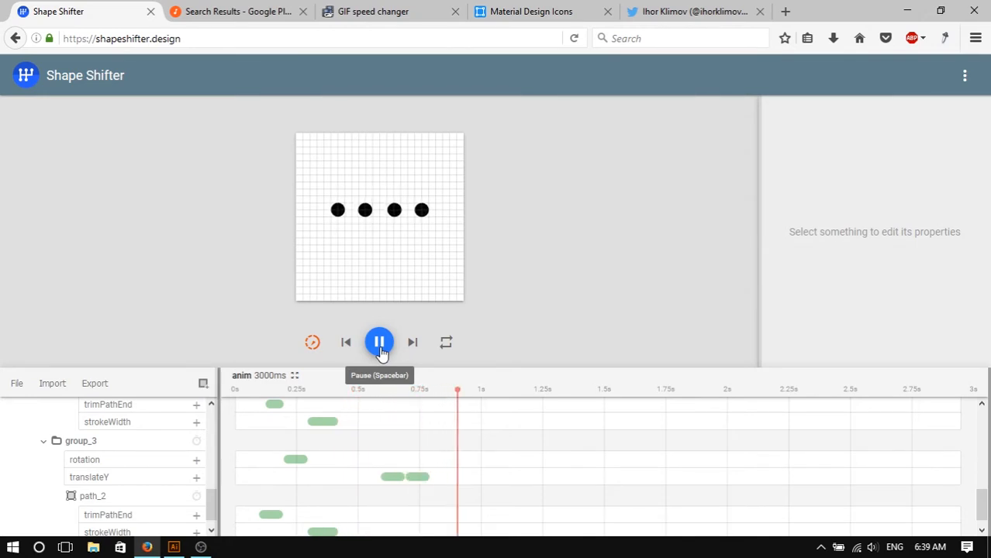
pyautogui.click(379, 343)
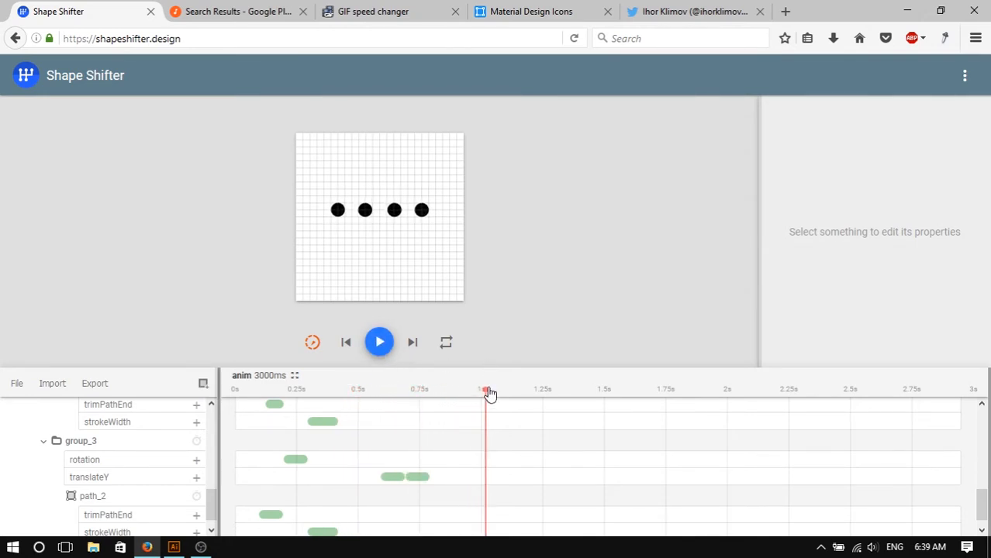
# - Rewind the playhead to the start and inspect the microphone's arc, stem and body paths
pyautogui.moveTo(486, 394); pyautogui.dragTo(233, 388)
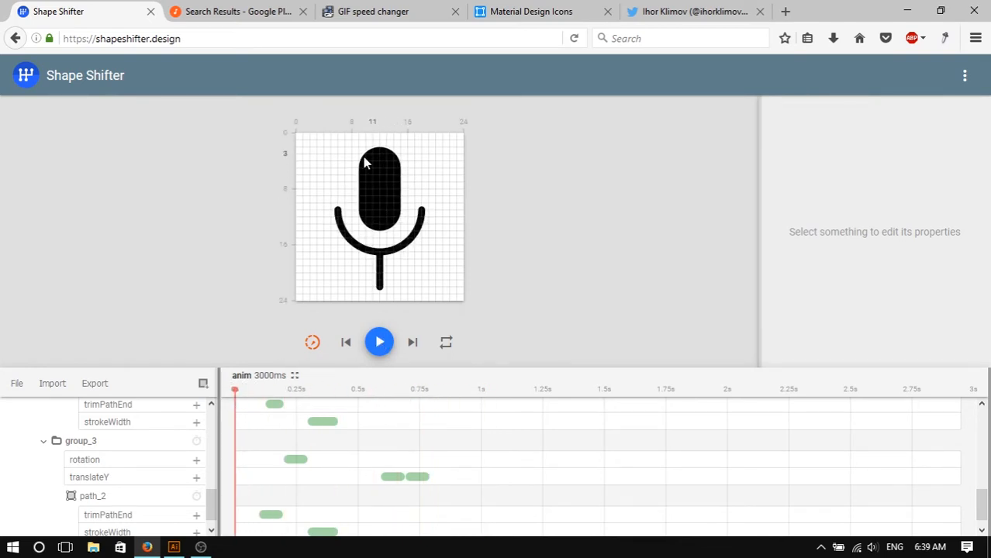
pyautogui.click(390, 192)
pyautogui.click(418, 239)
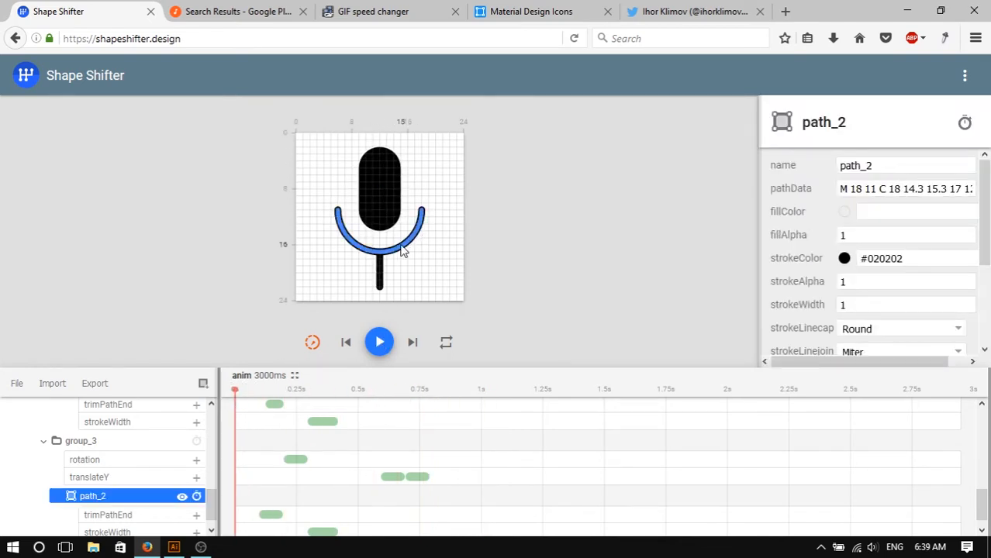
pyautogui.click(380, 275)
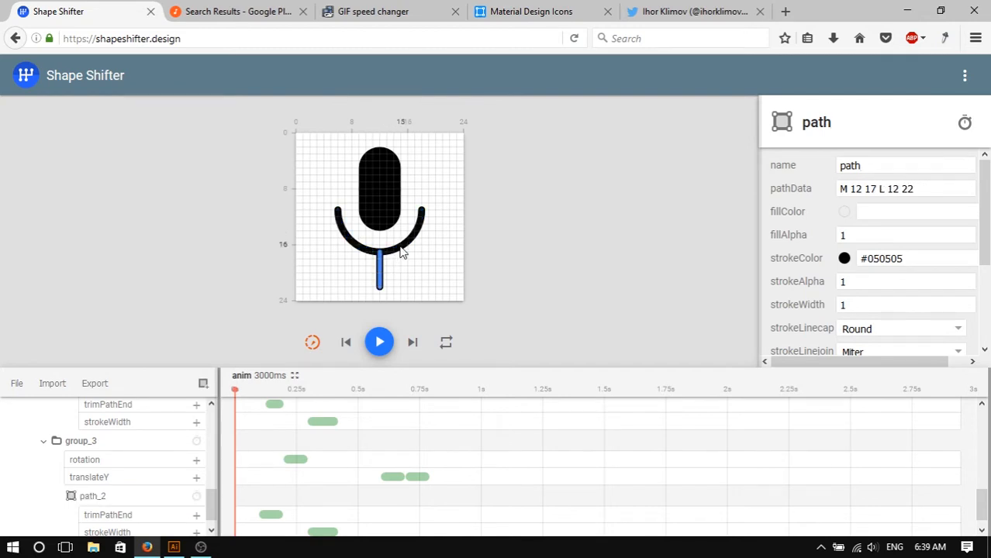
pyautogui.click(399, 250)
pyautogui.click(397, 209)
pyautogui.click(386, 173)
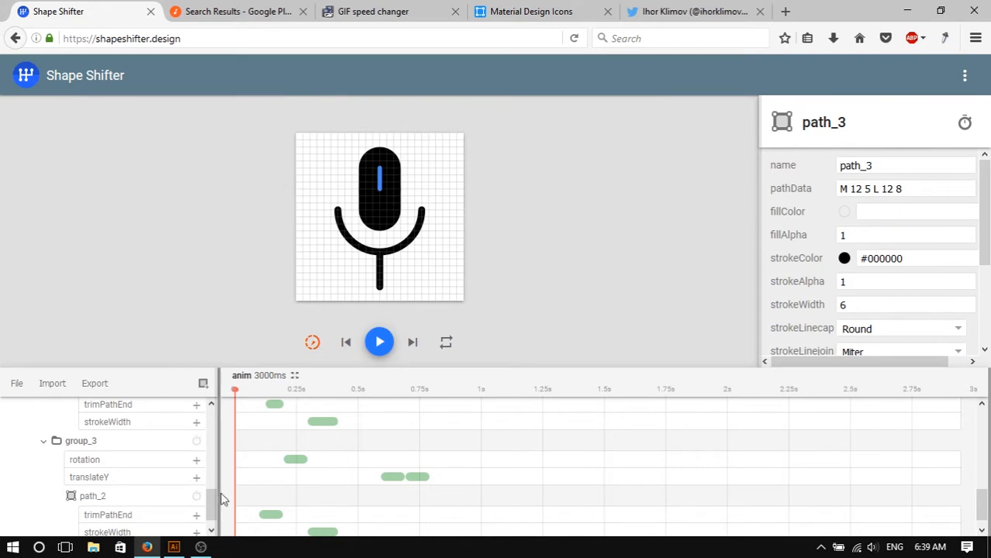
# - Inspect the microphone's inner line paths and compare them with the Illustrator file
pyautogui.moveTo(215, 506); pyautogui.dragTo(227, 526)
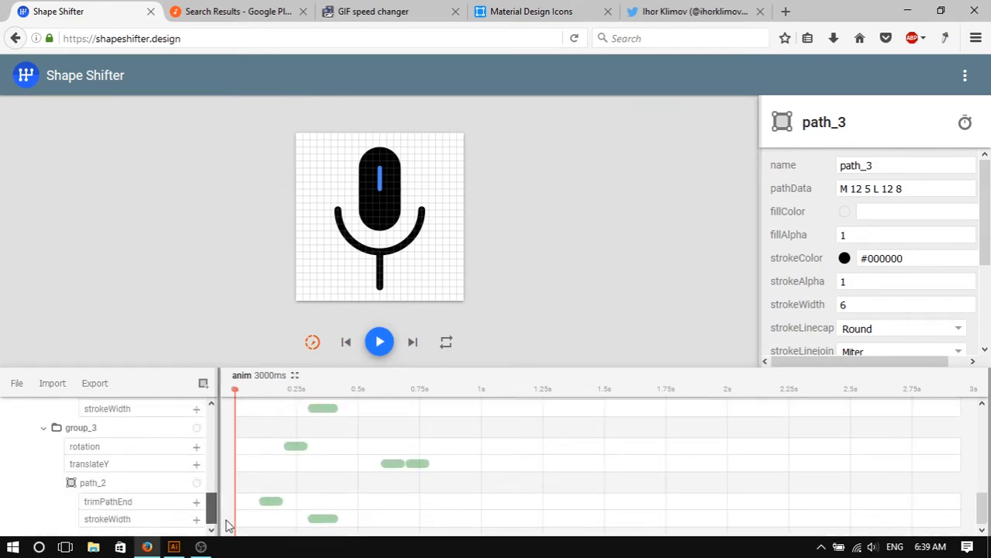
pyautogui.click(473, 273)
pyautogui.click(381, 211)
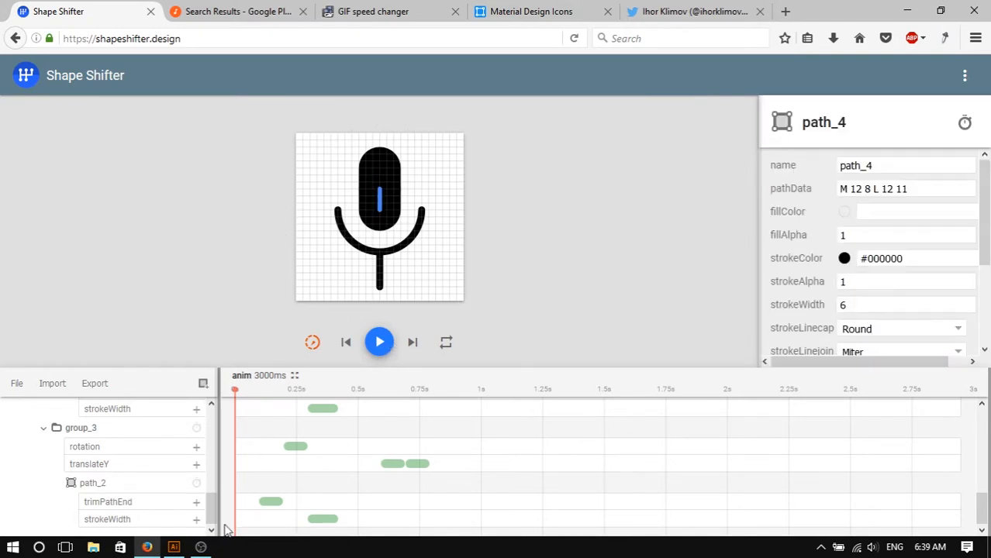
pyautogui.click(174, 547)
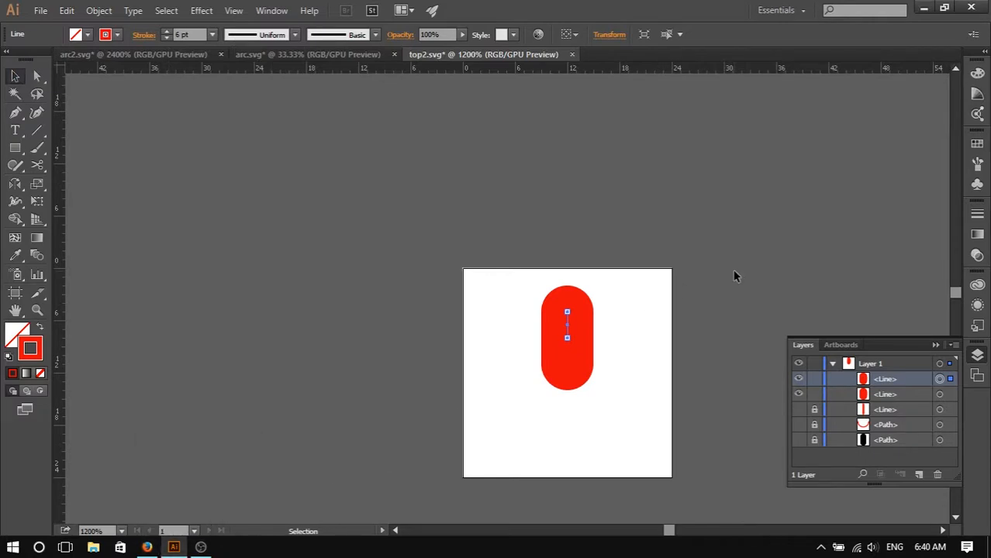
pyautogui.click(147, 548)
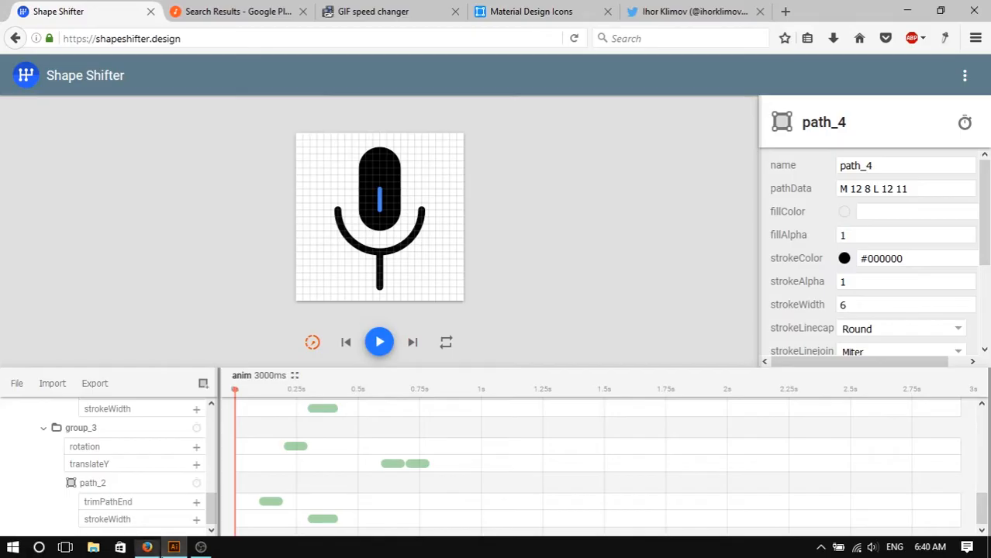
pyautogui.click(564, 156)
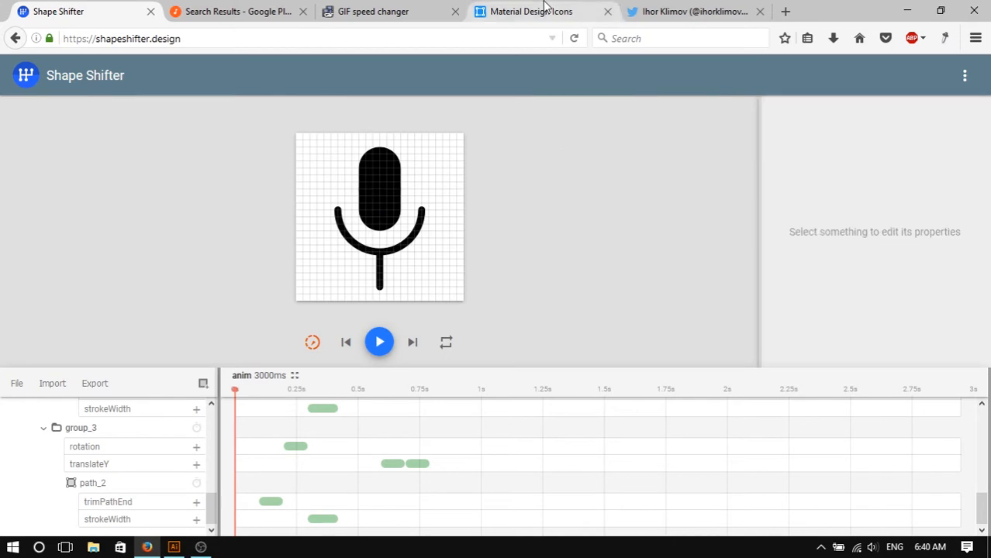
# - Search Material Design Icons for microphone and download the microphone icon as an optimized SVG package
pyautogui.click(541, 11)
pyautogui.click(445, 38)
pyautogui.click(220, 41)
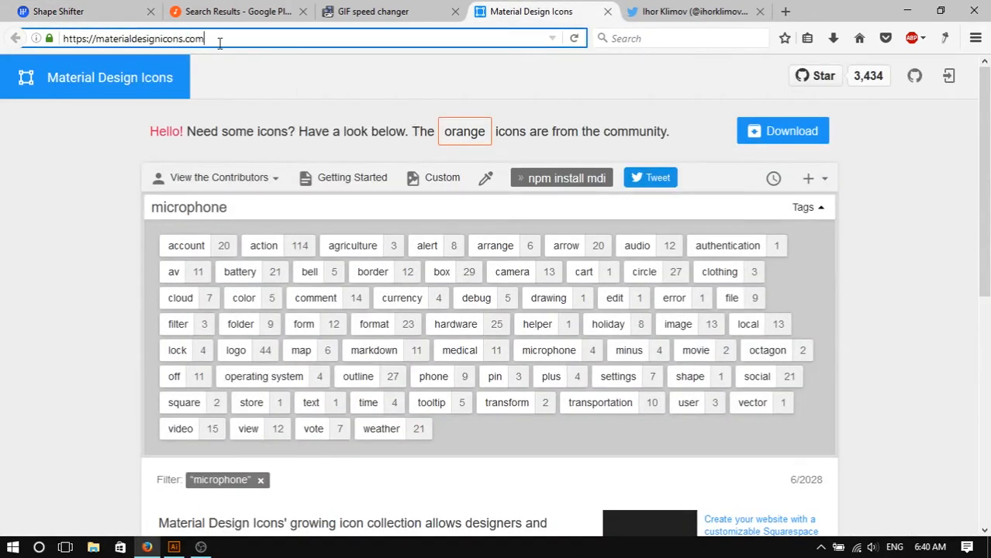
pyautogui.click(271, 207)
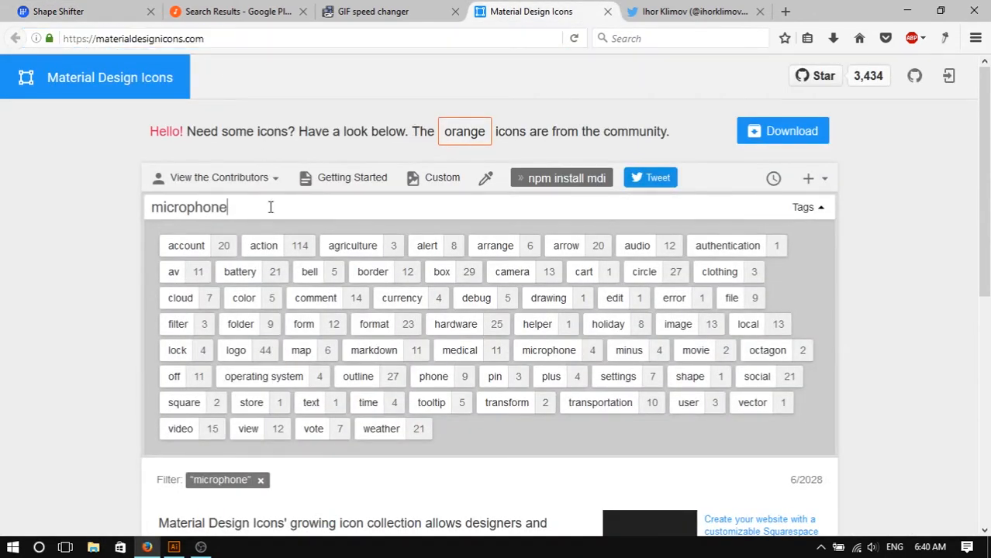
pyautogui.press('Return')
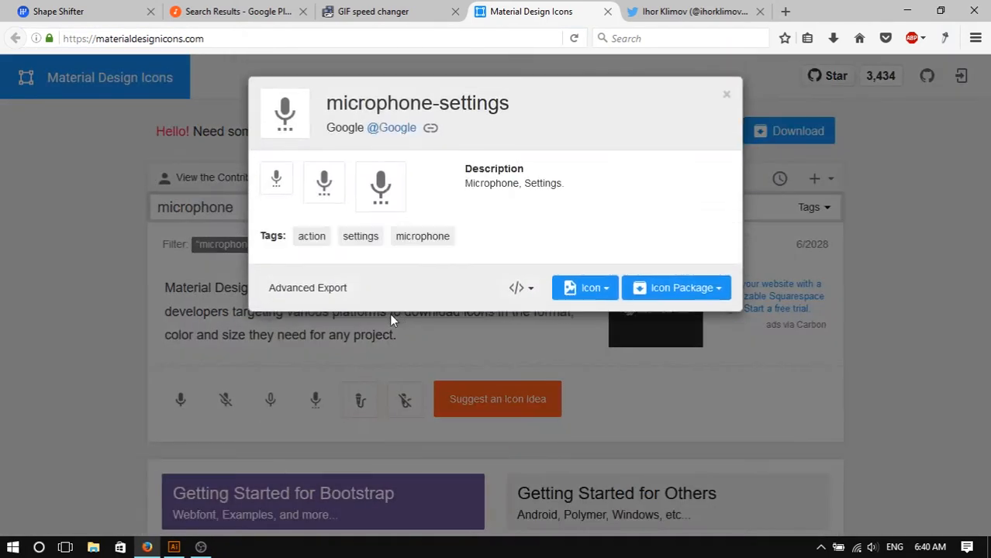
pyautogui.click(386, 341)
pyautogui.click(175, 400)
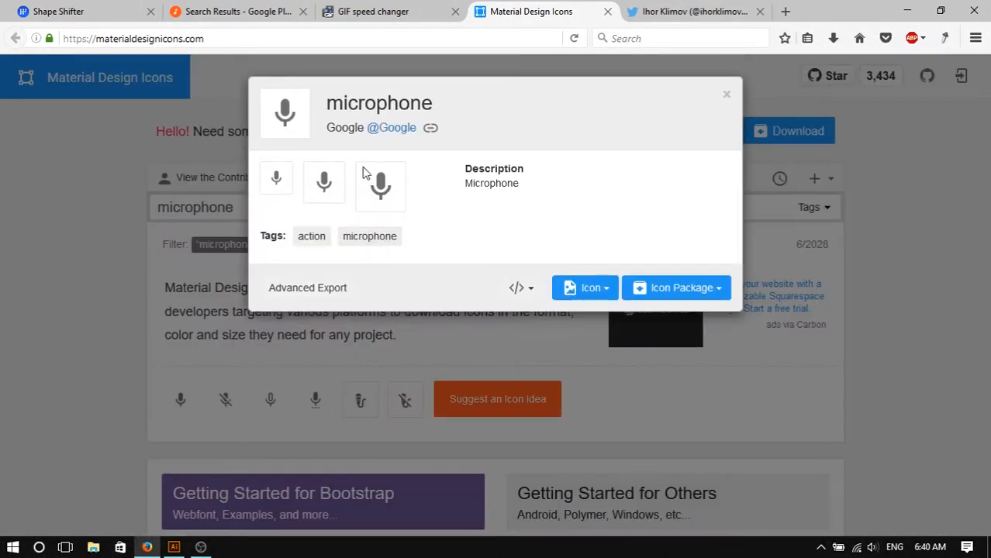
pyautogui.click(696, 288)
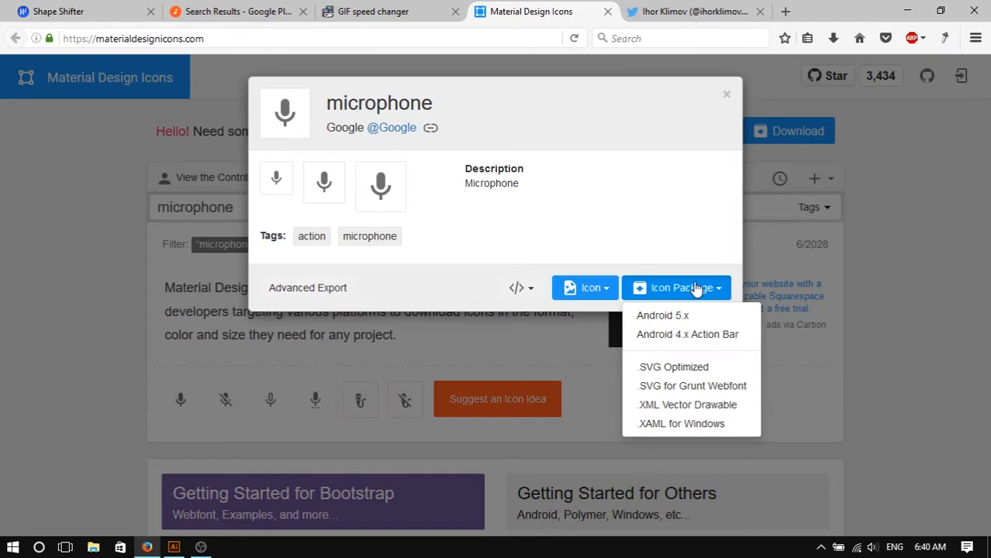
pyautogui.click(704, 367)
# - Open the downloaded microphone.svg in Illustrator
pyautogui.click(174, 548)
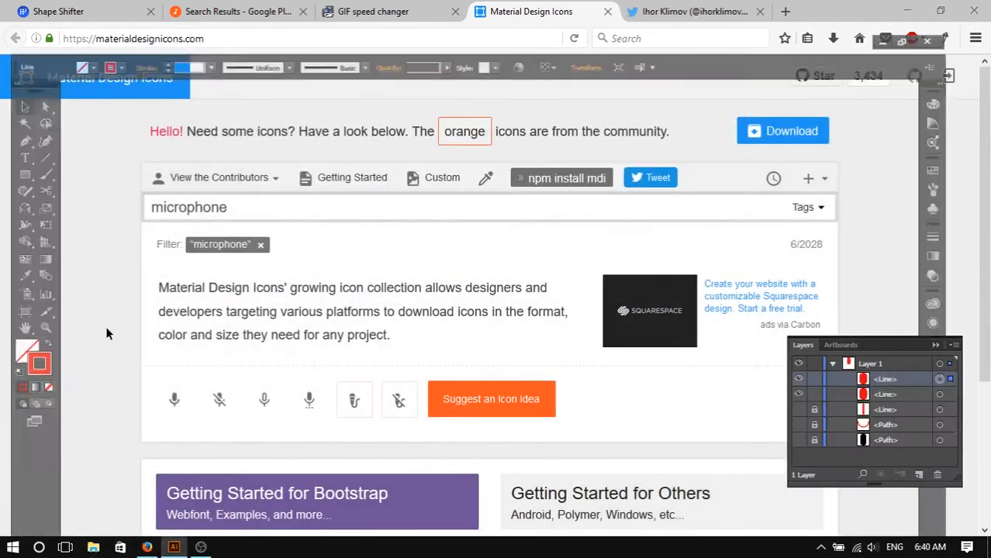
pyautogui.click(40, 11)
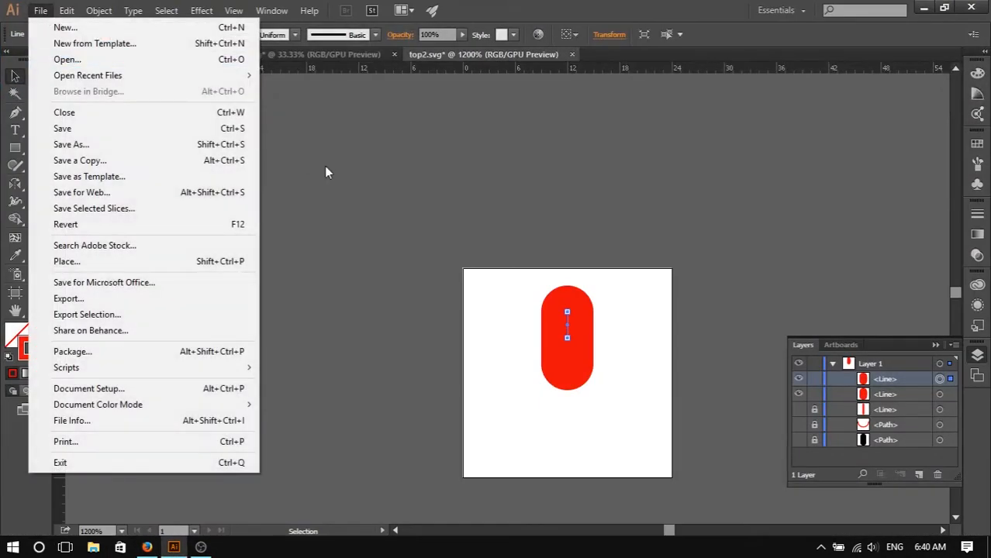
pyautogui.click(230, 403)
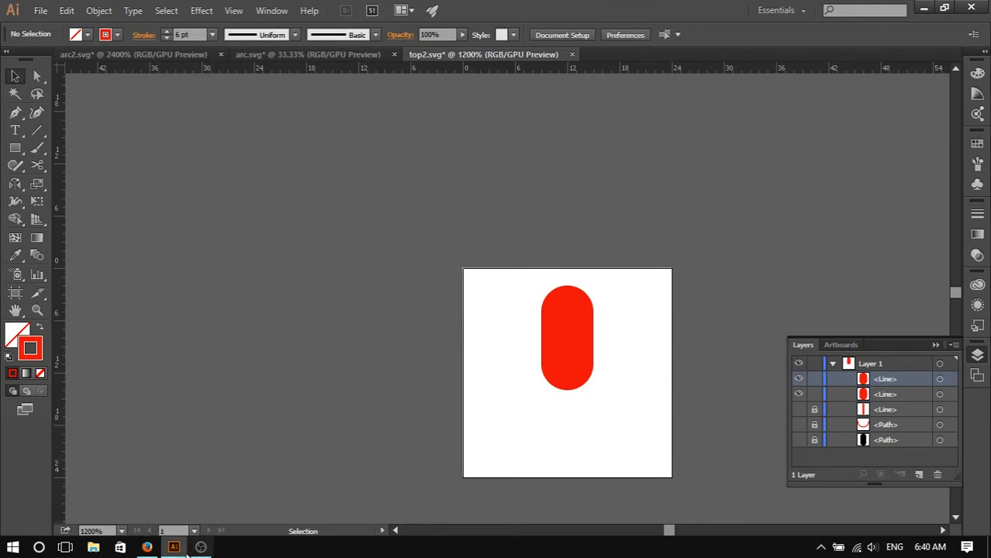
pyautogui.moveTo(174, 548)
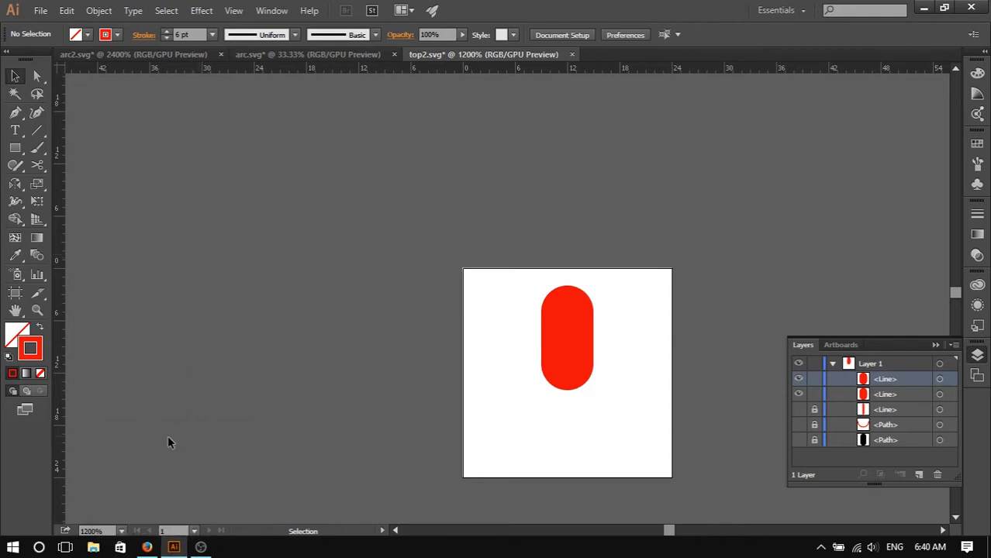
pyautogui.click(40, 10)
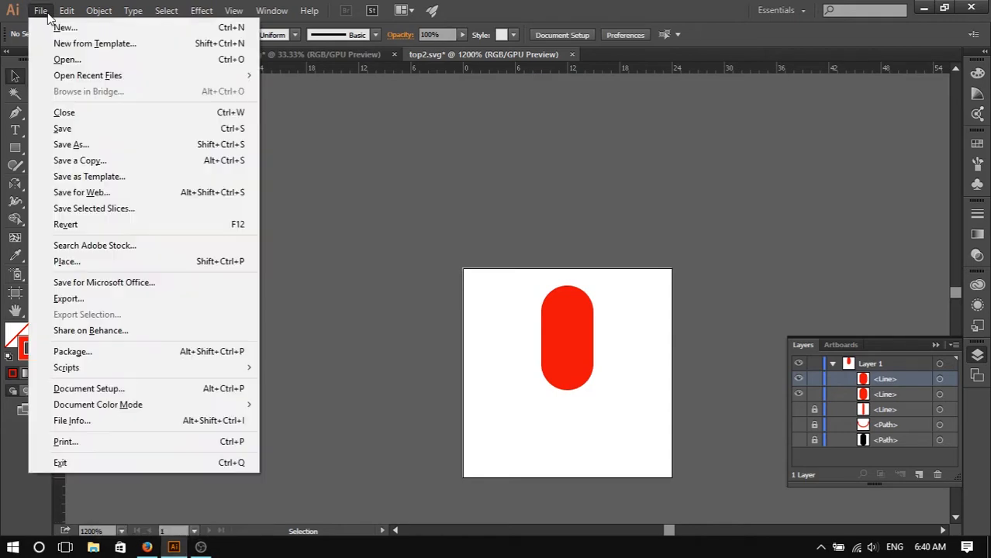
pyautogui.click(85, 60)
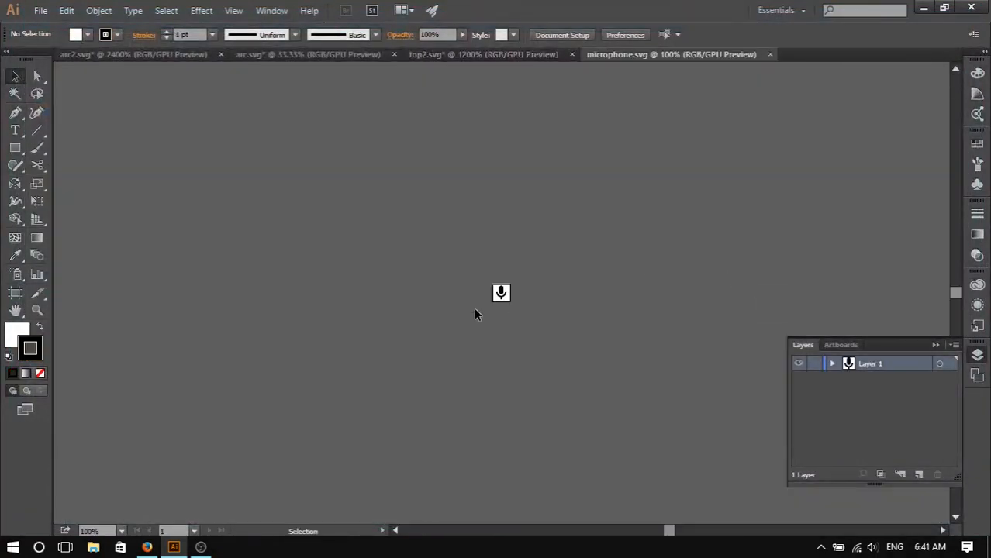
pyautogui.scroll(5, 531, 296)
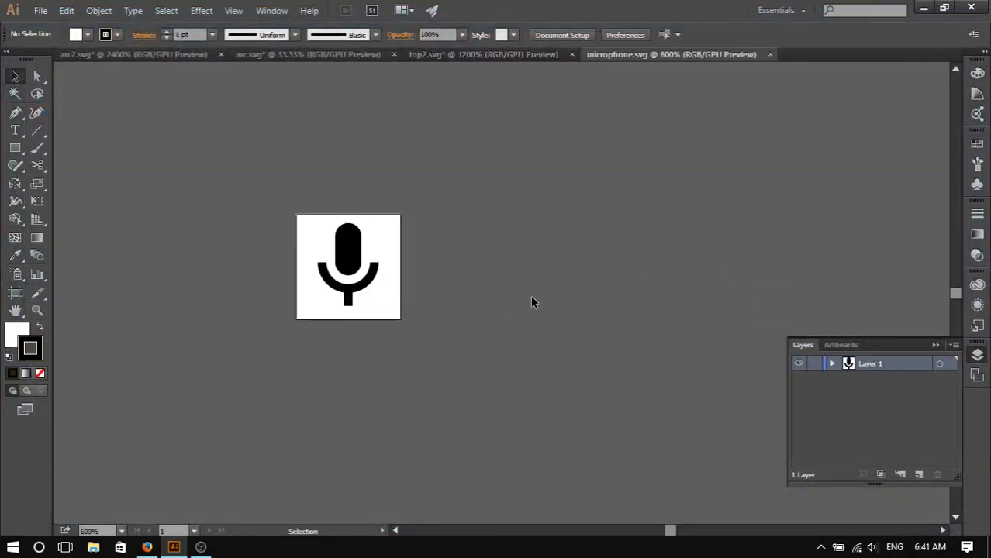
pyautogui.scroll(4, 402, 281)
pyautogui.scroll(-2, 348, 273)
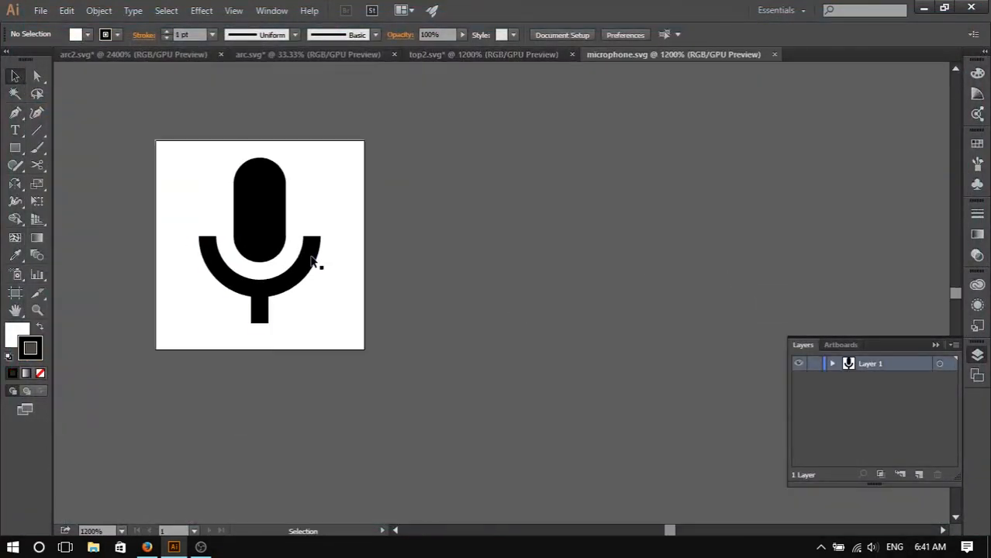
# - Select the microphone icon and examine its shape up close
pyautogui.click(310, 265)
pyautogui.scroll(3, 333, 287)
pyautogui.scroll(-2, 276, 351)
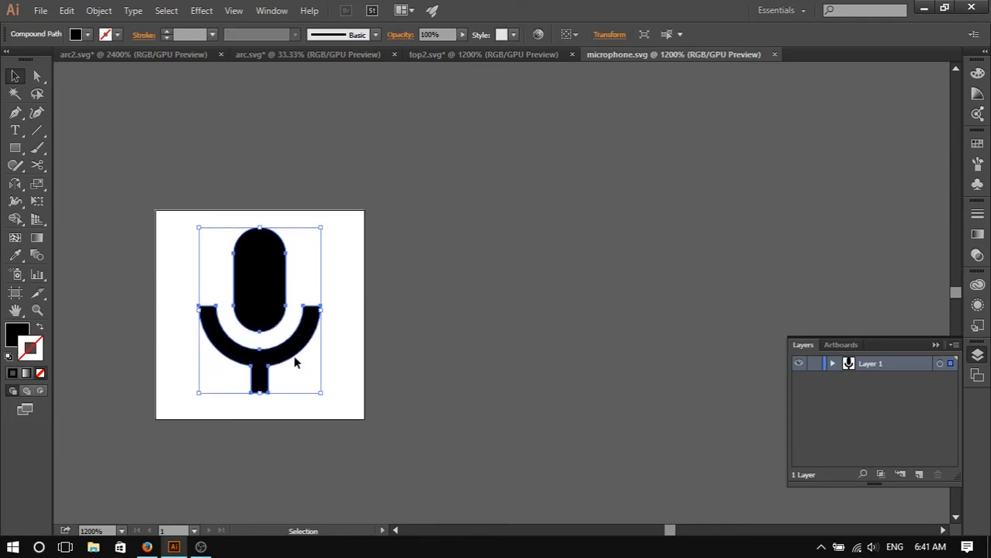
pyautogui.scroll(1, 301, 353)
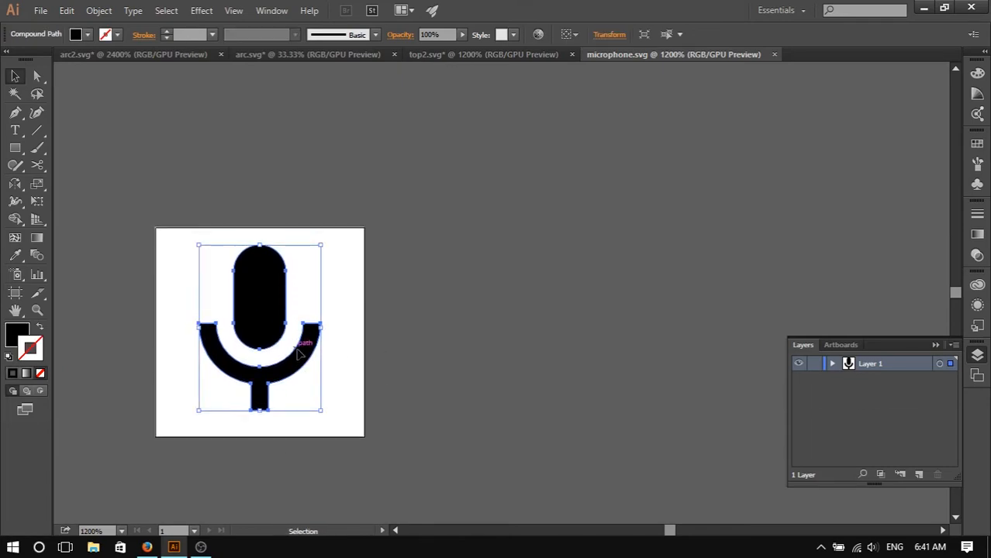
pyautogui.scroll(1, 301, 352)
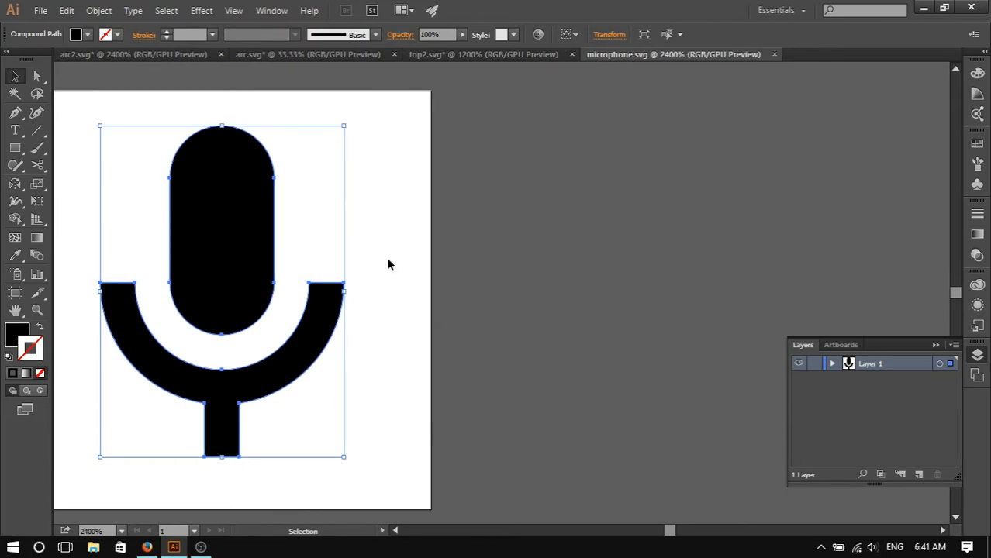
pyautogui.click(478, 238)
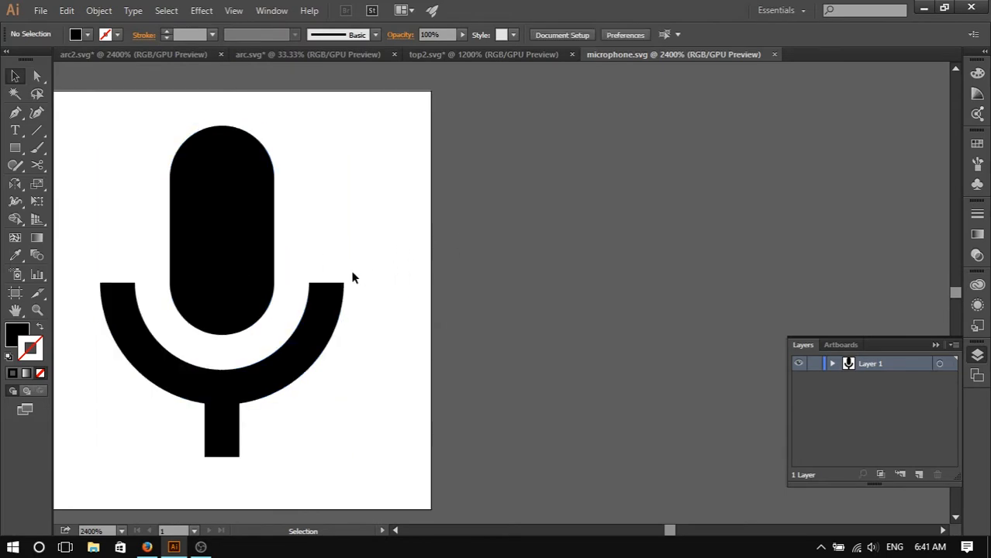
# - Compare the reference animation GIF in the browser tabs with the icon
pyautogui.click(146, 547)
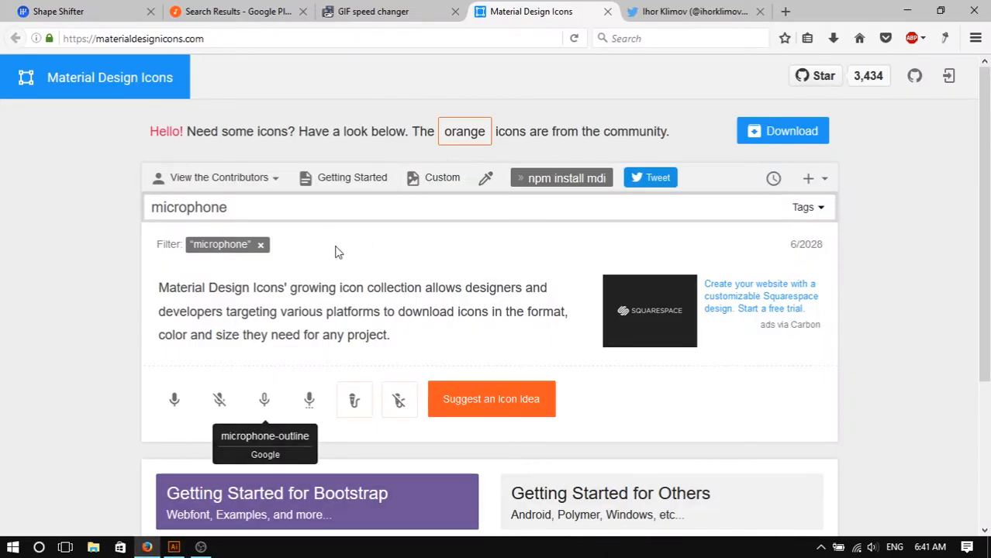
pyautogui.click(391, 11)
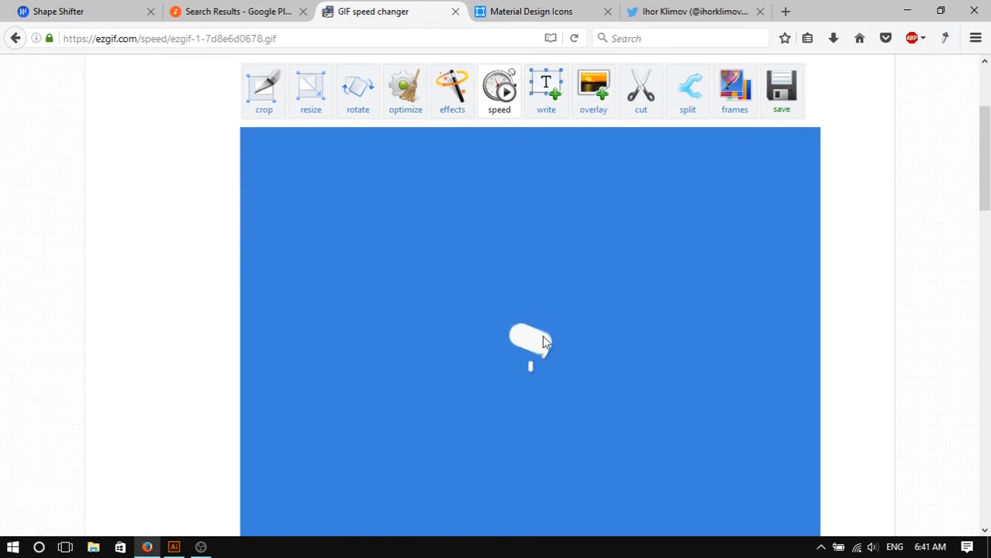
pyautogui.click(527, 12)
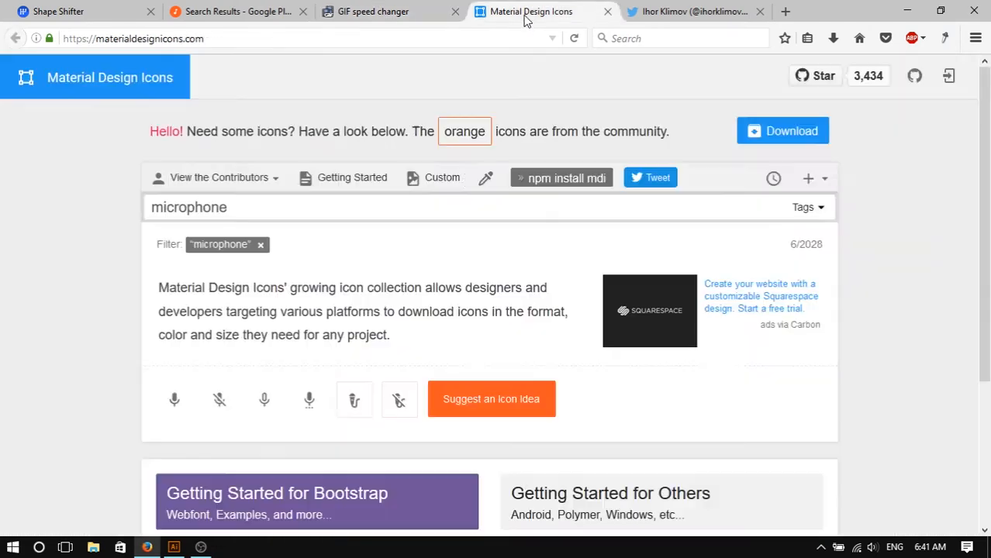
pyautogui.click(656, 7)
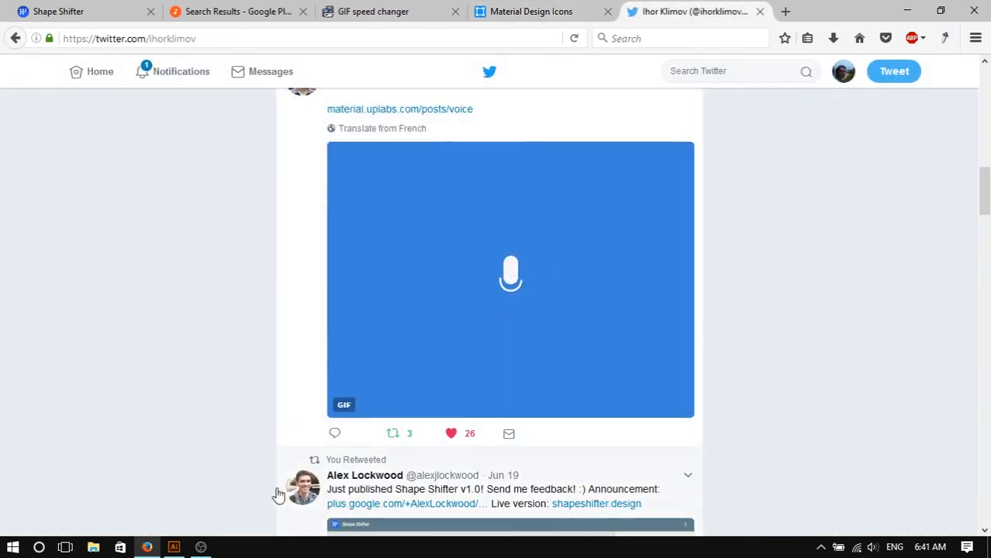
pyautogui.click(187, 554)
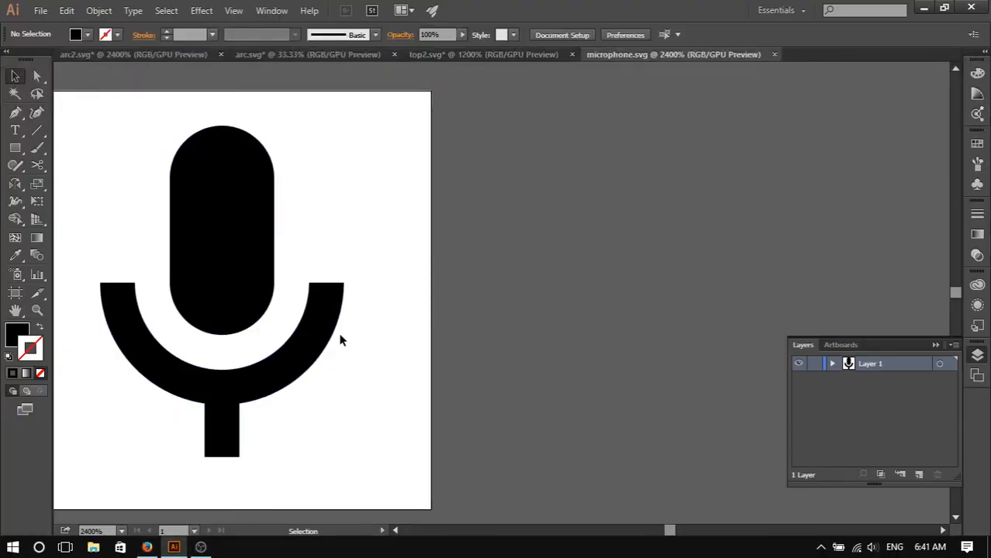
# - Release the microphone's compound path into separate paths
pyautogui.hscroll(-4, 469, 340)
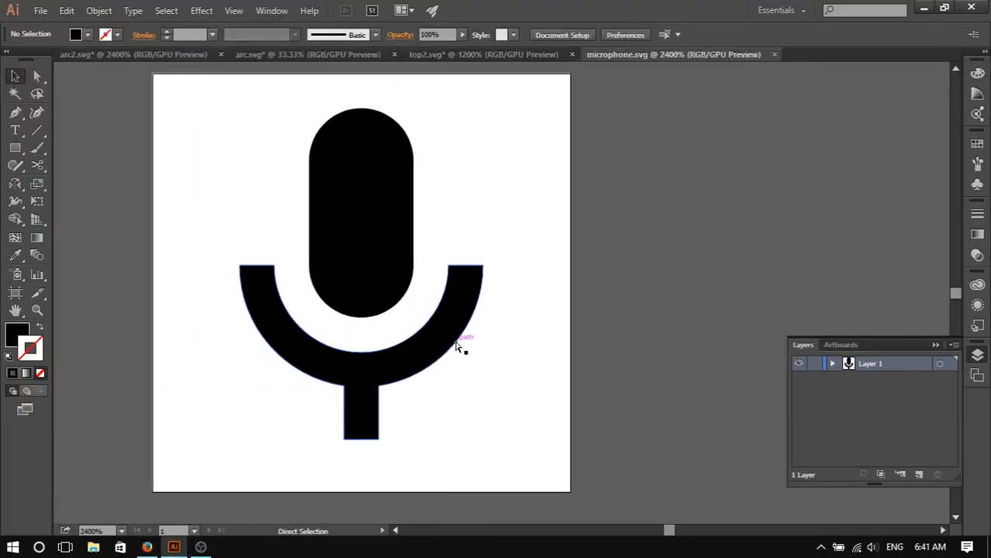
pyautogui.click(454, 333)
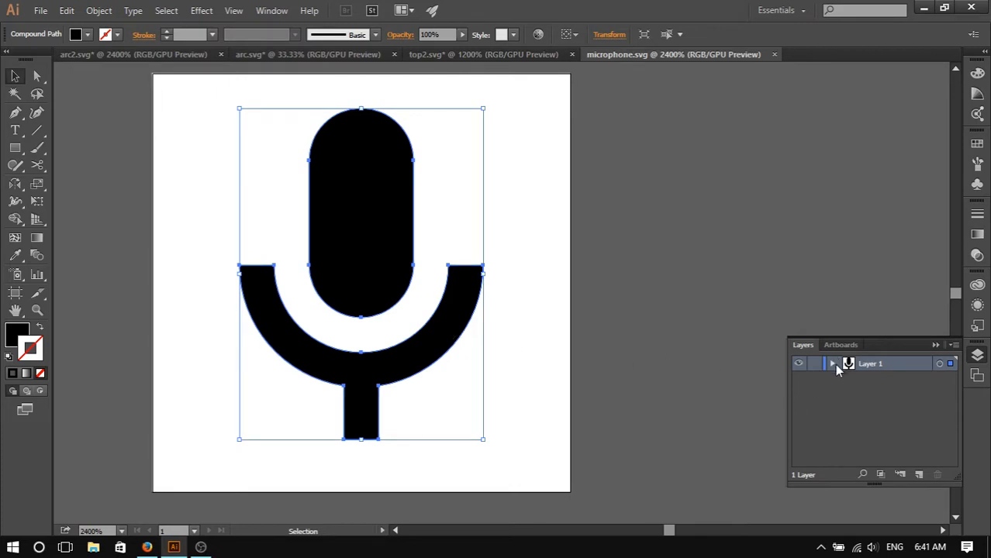
pyautogui.click(833, 365)
pyautogui.click(880, 386)
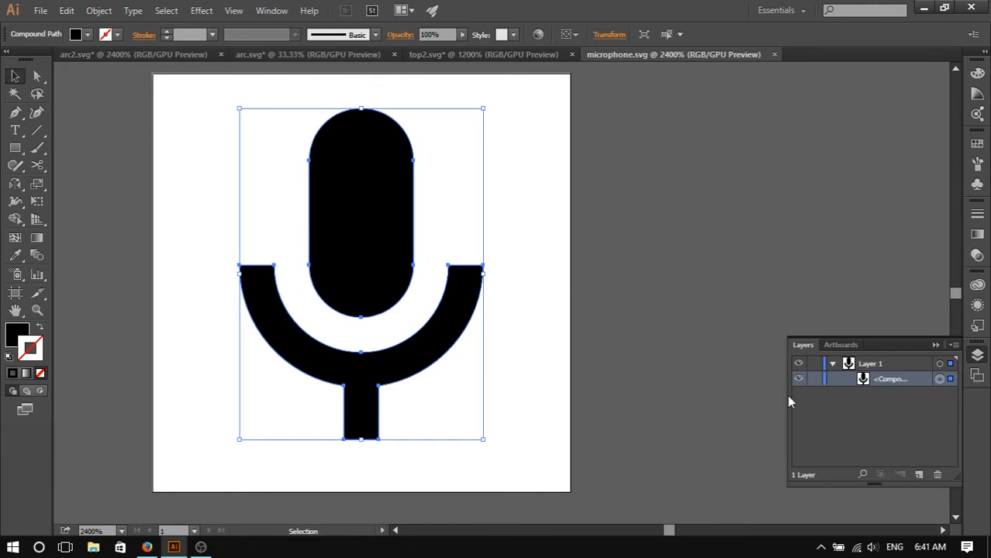
pyautogui.moveTo(786, 396); pyautogui.dragTo(736, 394)
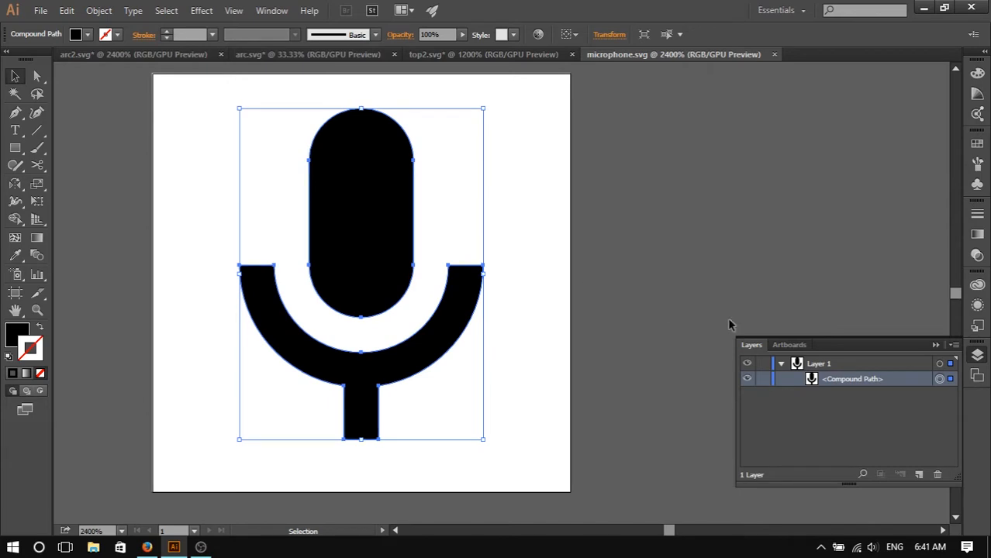
pyautogui.rightClick(379, 228)
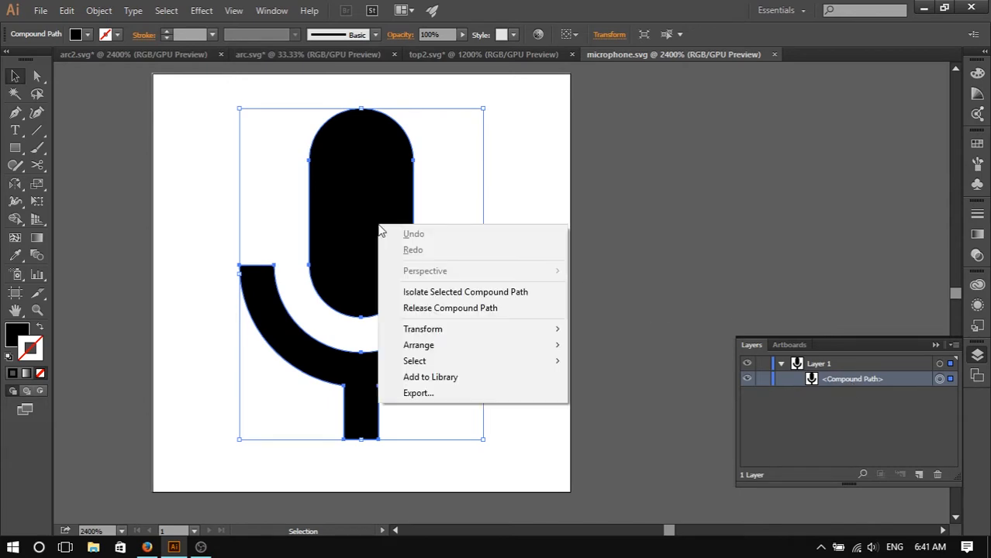
pyautogui.click(497, 309)
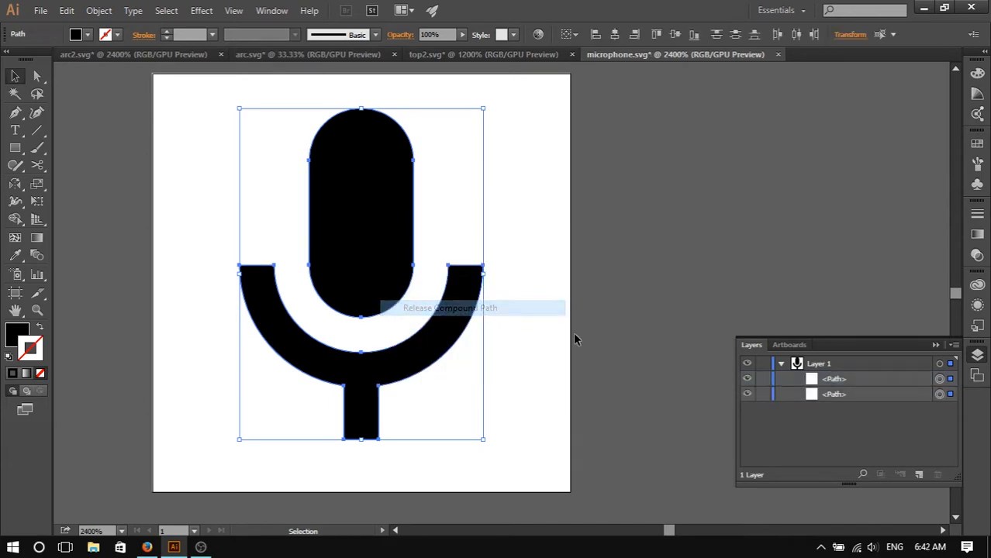
# - Select the released body and arc-with-stem paths in turn to examine each shape
pyautogui.click(830, 395)
pyautogui.click(834, 380)
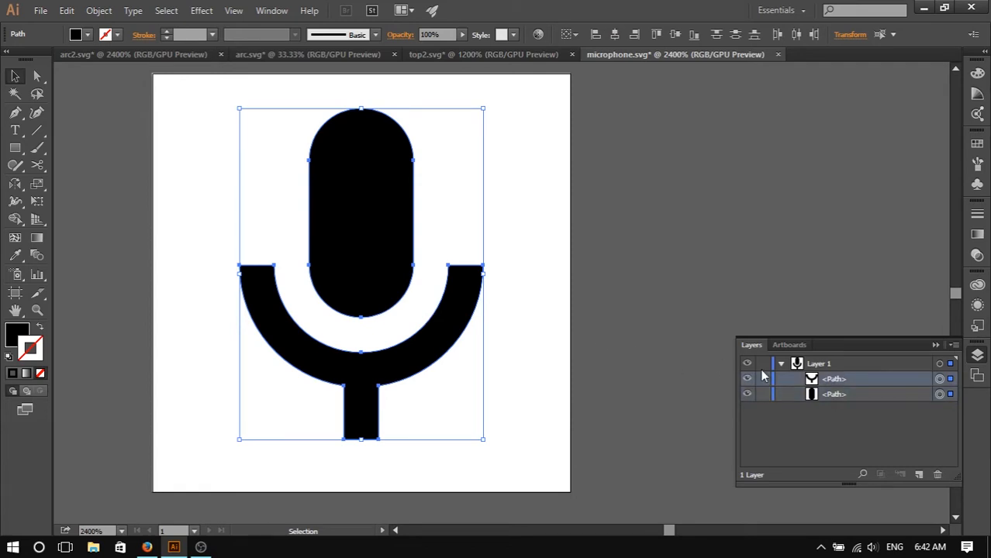
pyautogui.click(847, 418)
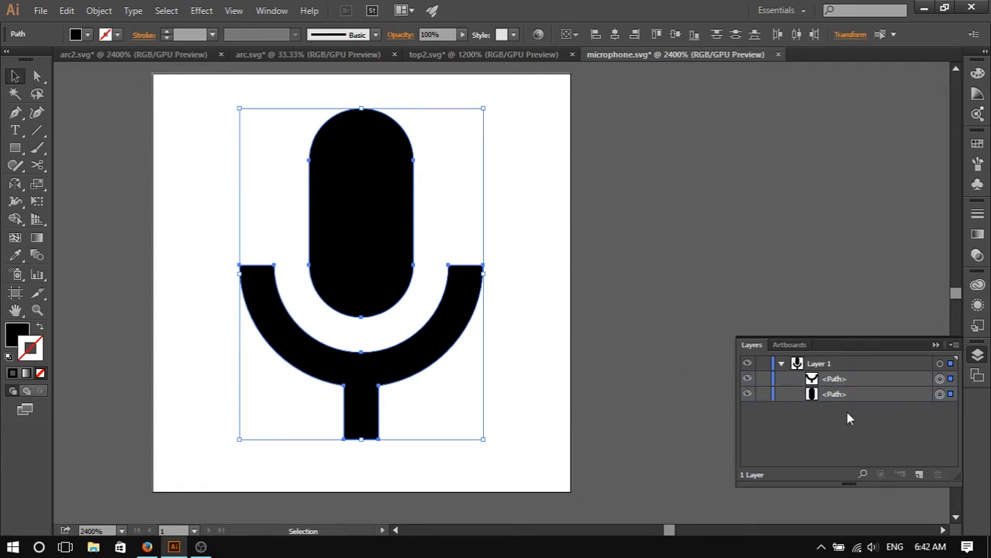
pyautogui.click(939, 394)
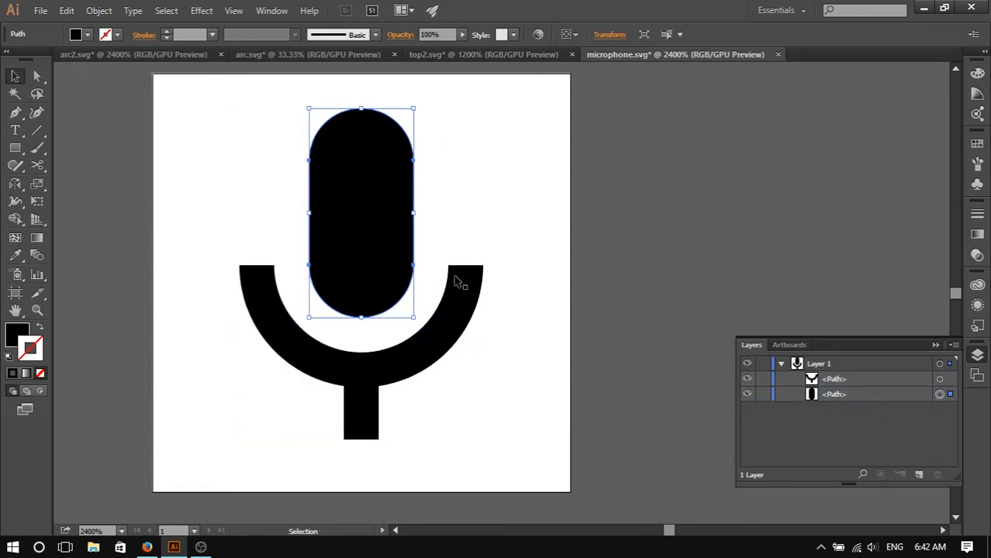
pyautogui.click(435, 334)
pyautogui.click(360, 200)
pyautogui.click(398, 362)
pyautogui.click(372, 223)
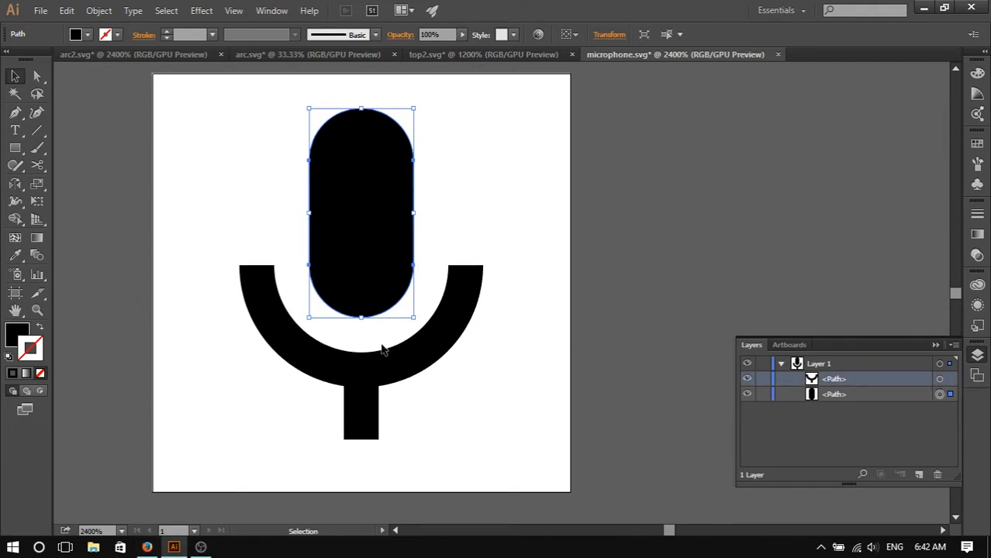
pyautogui.click(381, 375)
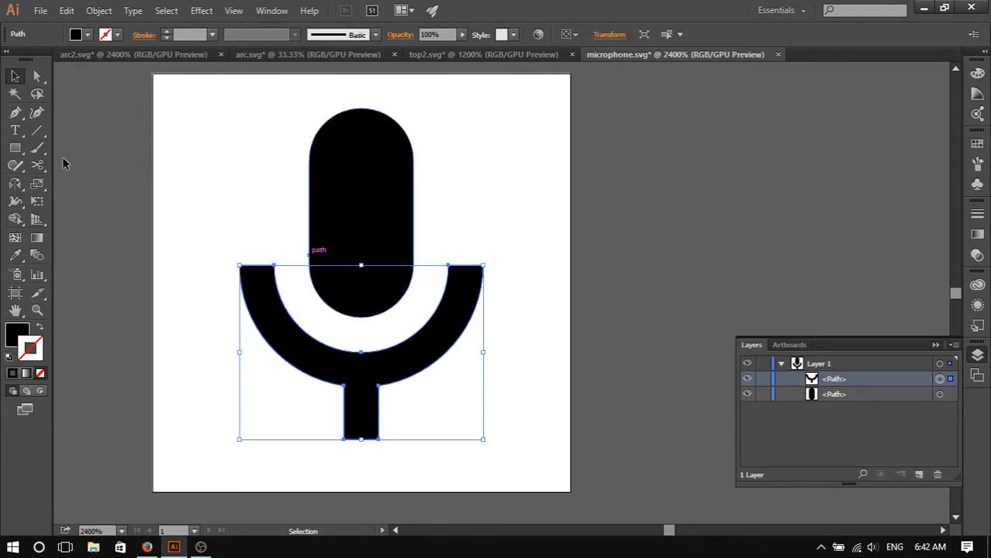
# - Pick the Arc tool and move the Layers panel clear of the enlarged microphone icon
pyautogui.moveTo(34, 131); pyautogui.dragTo(102, 152)
pyautogui.scroll(4, 303, 301)
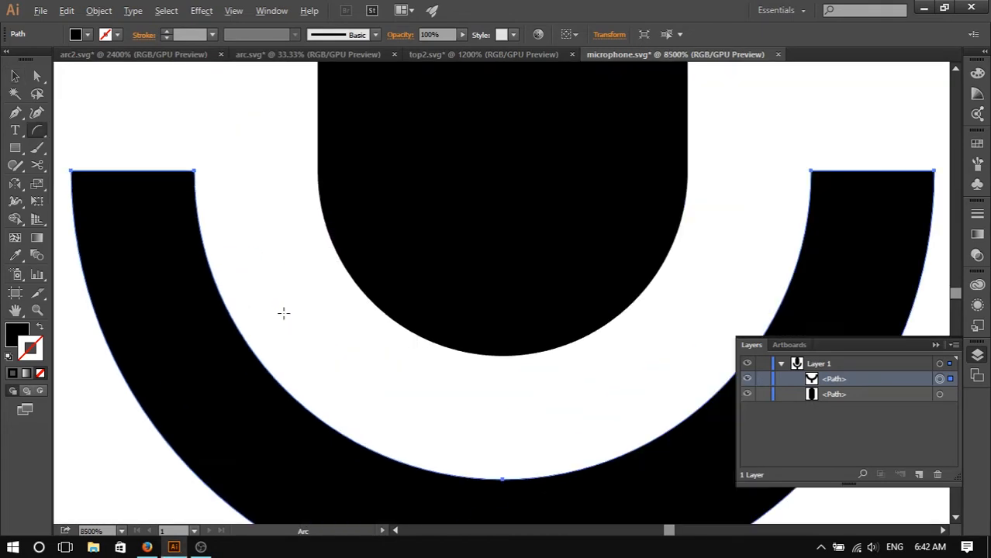
pyautogui.scroll(-2, 284, 313)
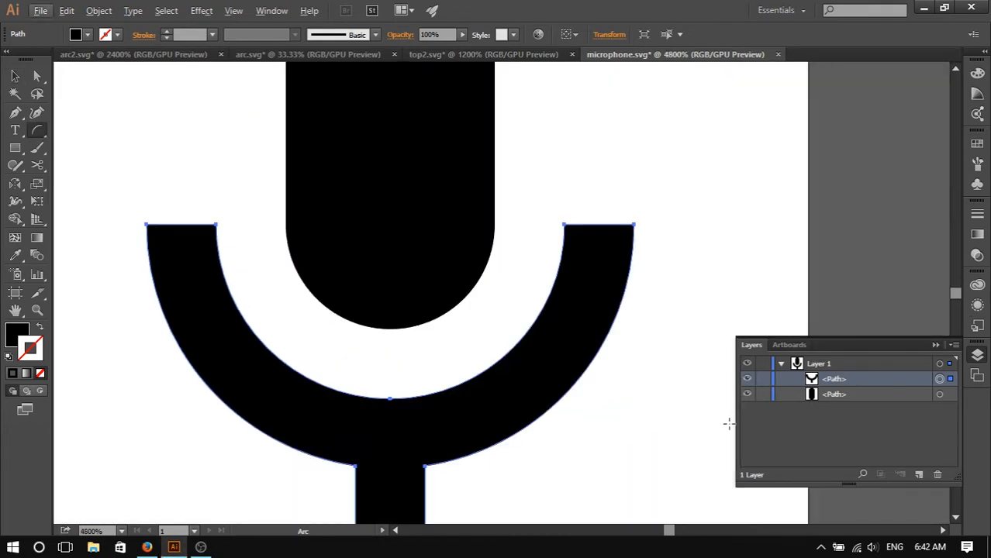
pyautogui.moveTo(735, 424); pyautogui.dragTo(795, 424)
pyautogui.press('ctrl')
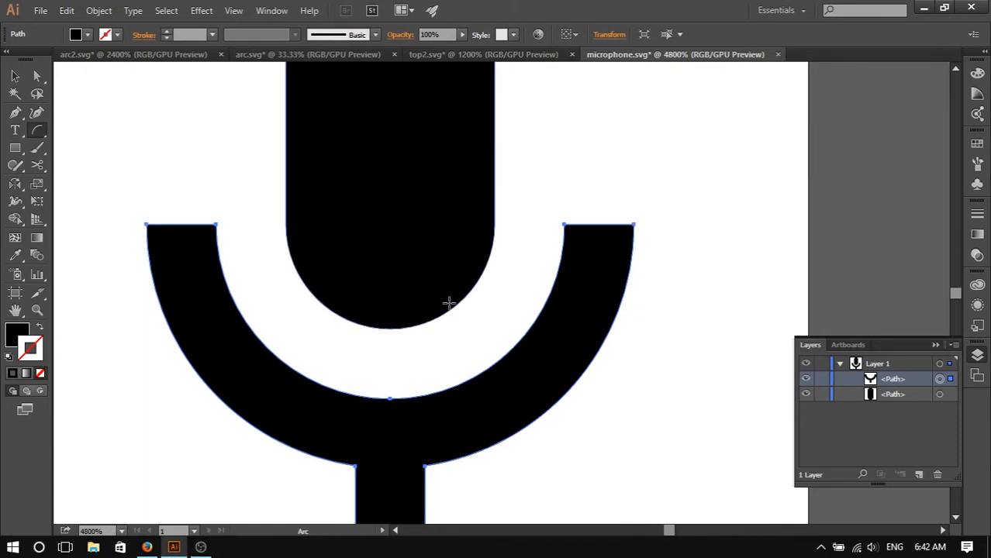
pyautogui.scroll(-2, 449, 299)
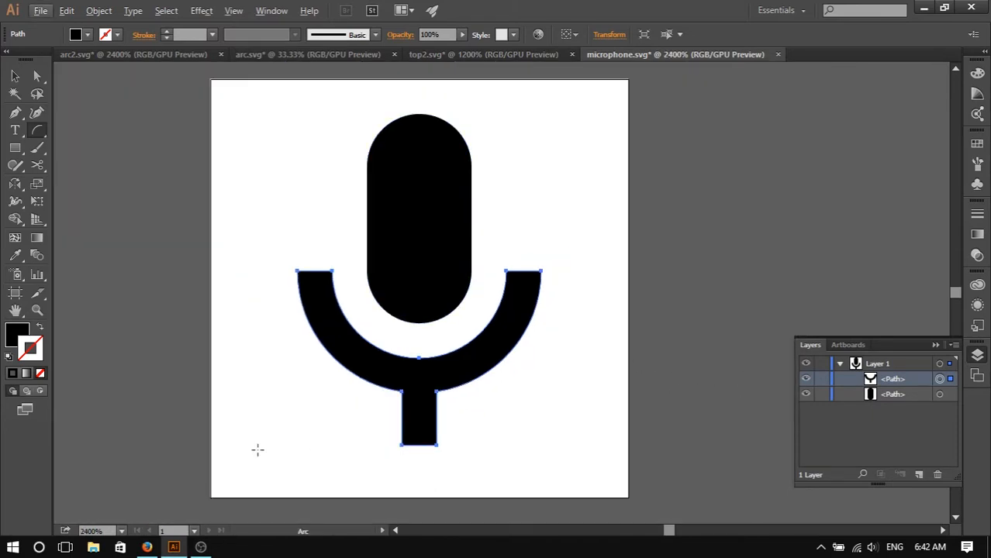
pyautogui.scroll(3, 337, 323)
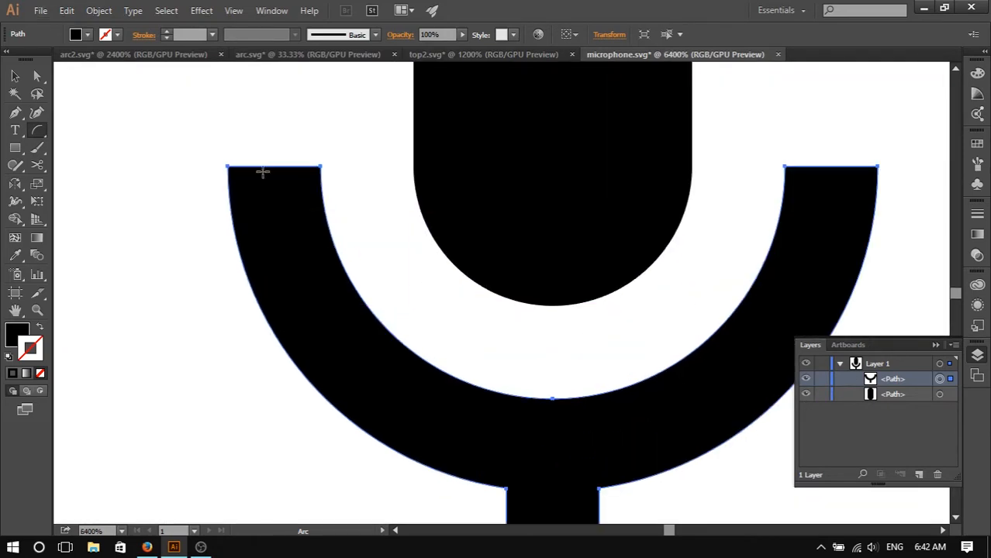
pyautogui.press('ctrl')
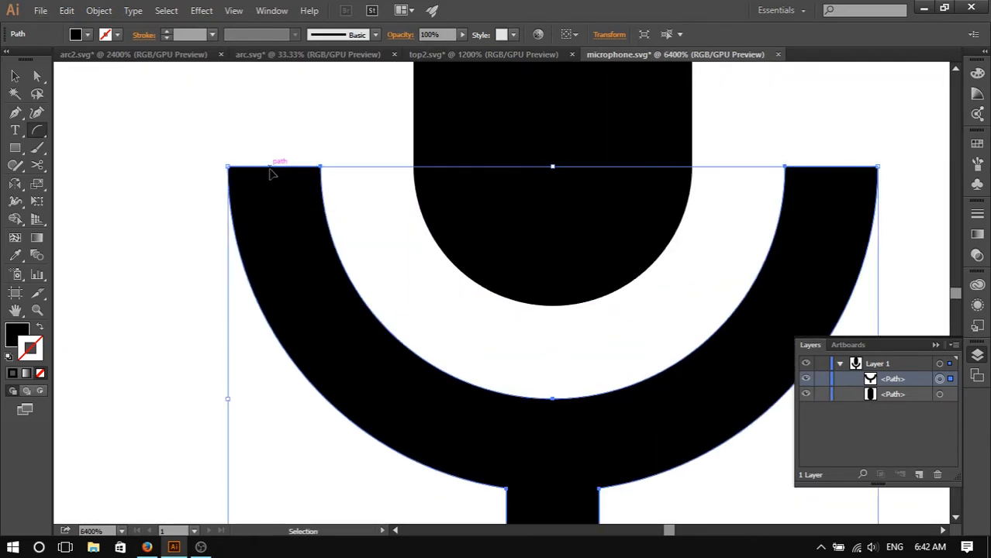
pyautogui.moveTo(269, 171); pyautogui.dragTo(281, 203)
pyautogui.hotkey('ctrl', 'z')
# - Lock both microphone paths and draw an arc along the centre of the cradle's left half, from its top to the bottom middle
pyautogui.click(822, 394)
pyautogui.click(822, 378)
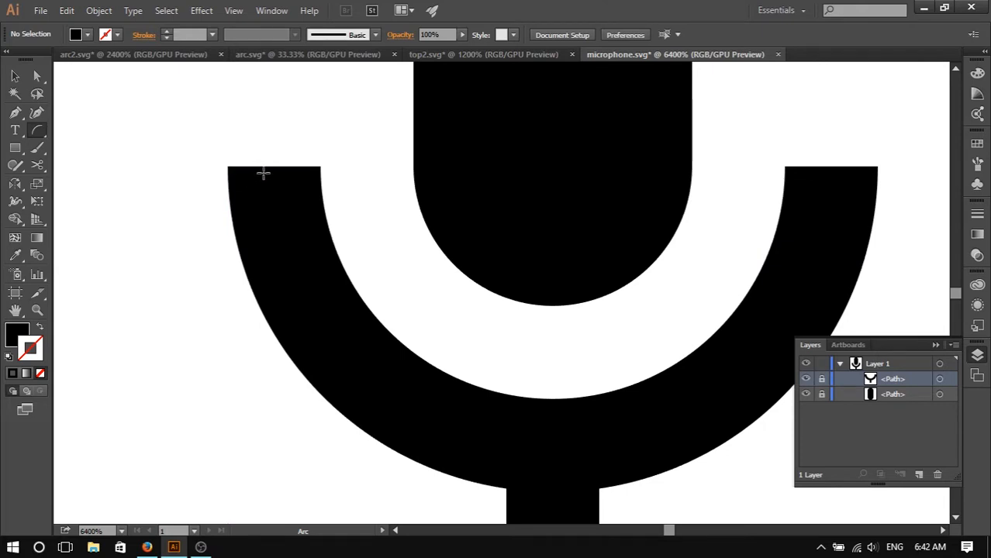
pyautogui.moveTo(268, 170); pyautogui.dragTo(550, 447)
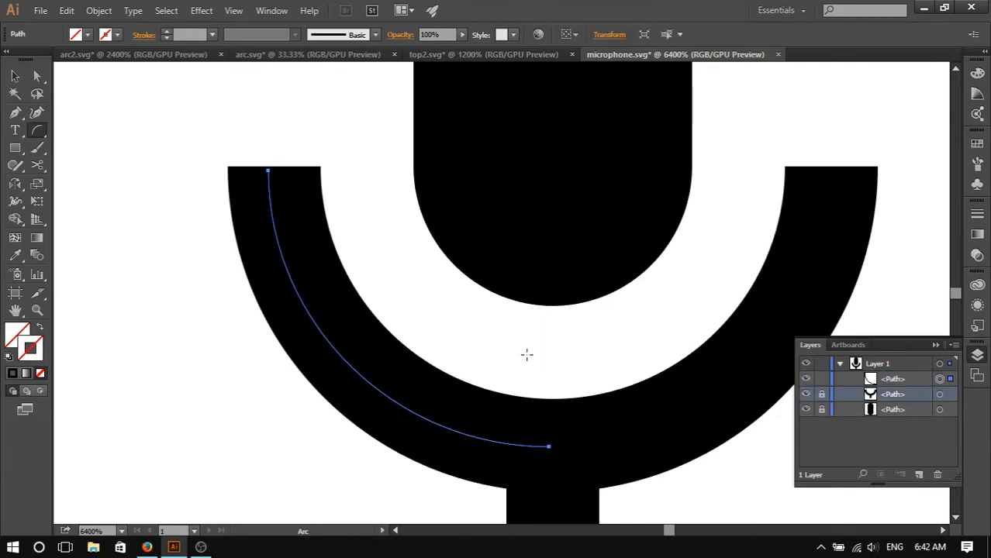
pyautogui.scroll(-3, 512, 359)
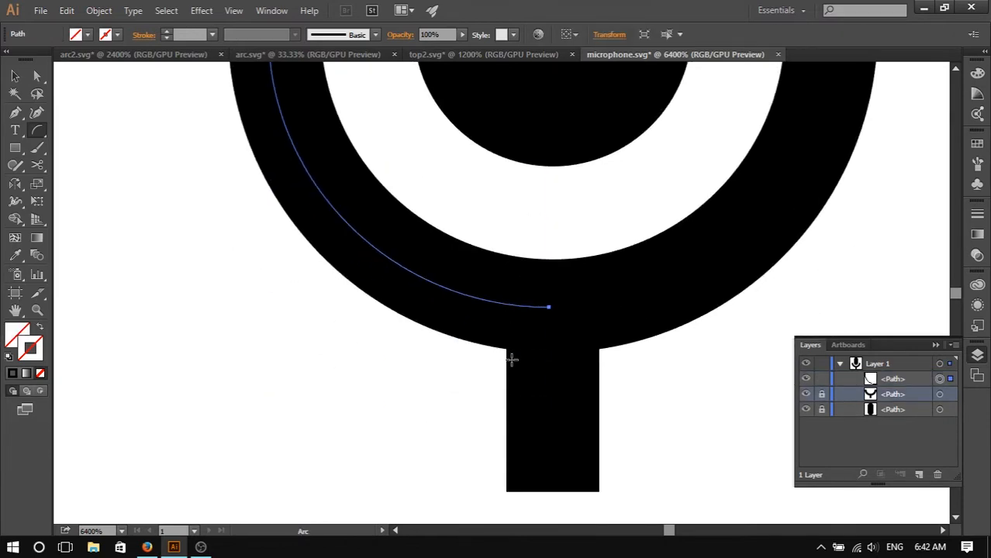
# - Set the drawn arc's width and height to 6 pt
pyautogui.click(605, 35)
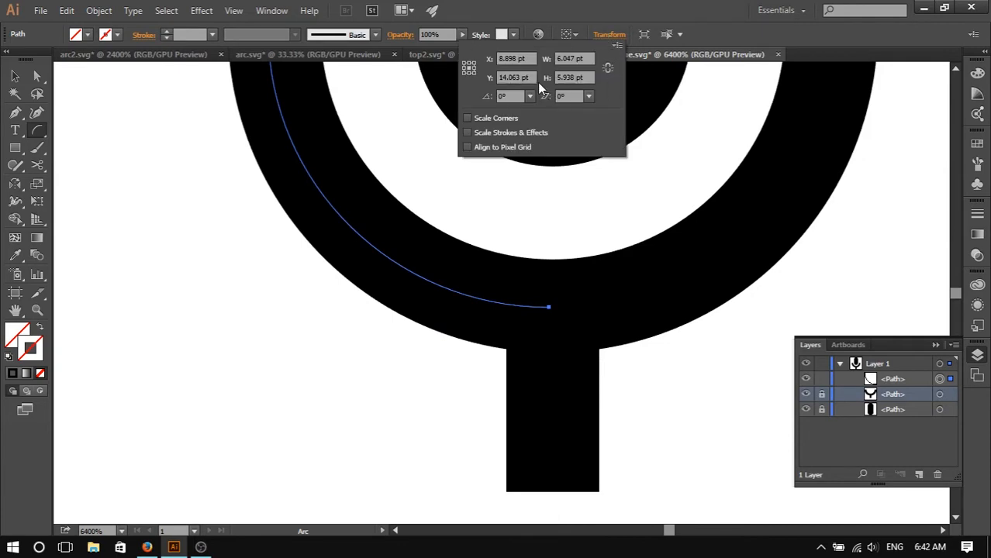
pyautogui.click(592, 59)
pyautogui.write('6')
pyautogui.press('Tab')
pyautogui.write('6')
pyautogui.press('Return')
# - Give the arc a red stroke with colour E20C0C
pyautogui.scroll(-1, 587, 269)
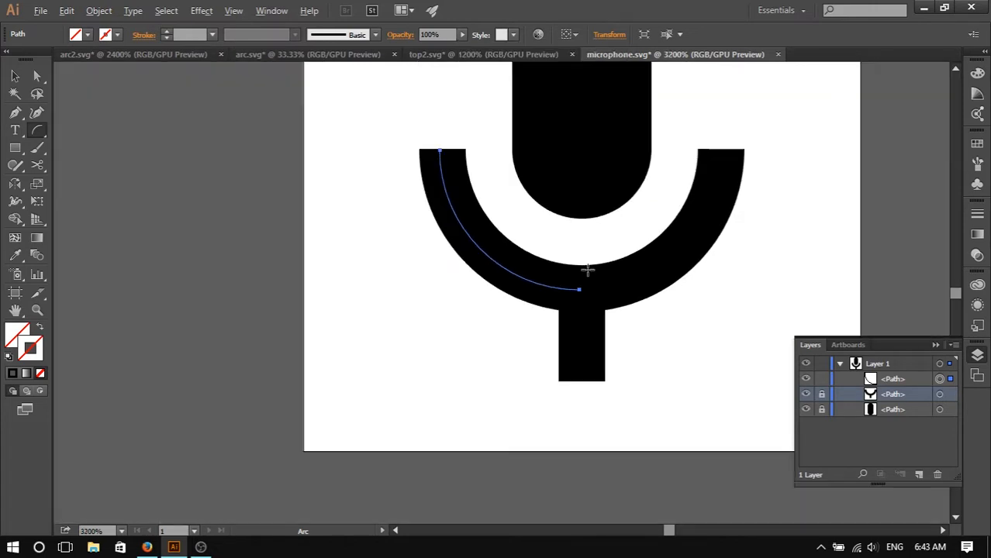
pyautogui.click(35, 353)
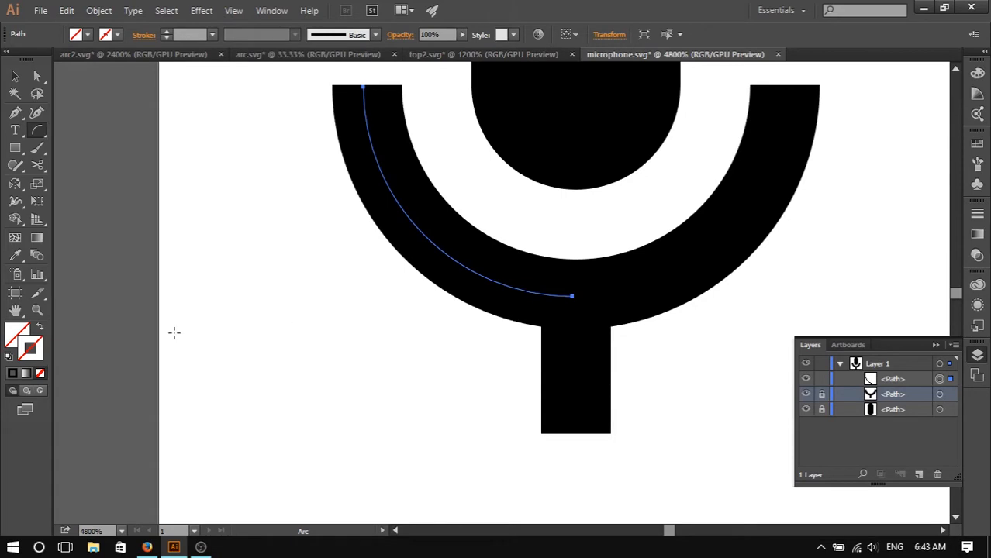
pyautogui.doubleClick(29, 350)
pyautogui.click(477, 199)
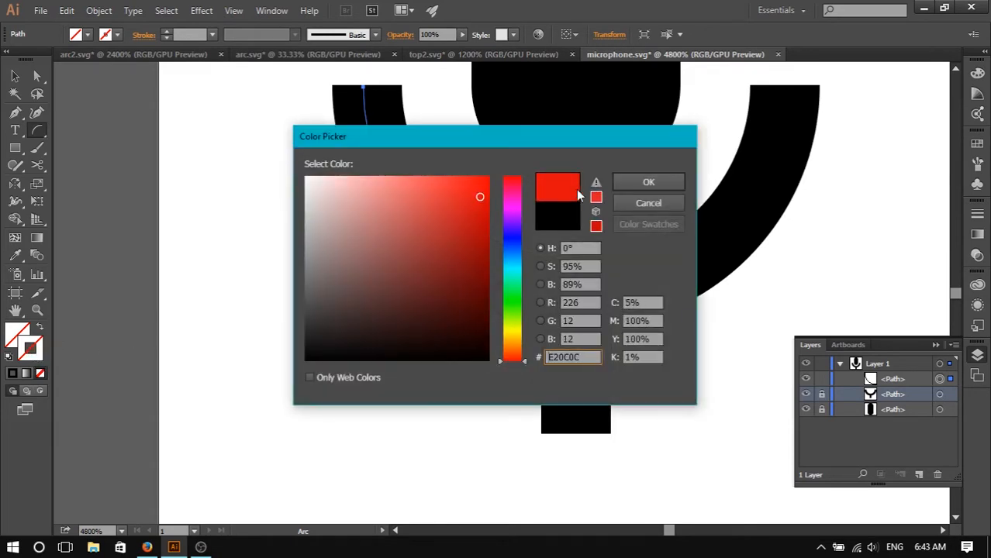
pyautogui.click(648, 181)
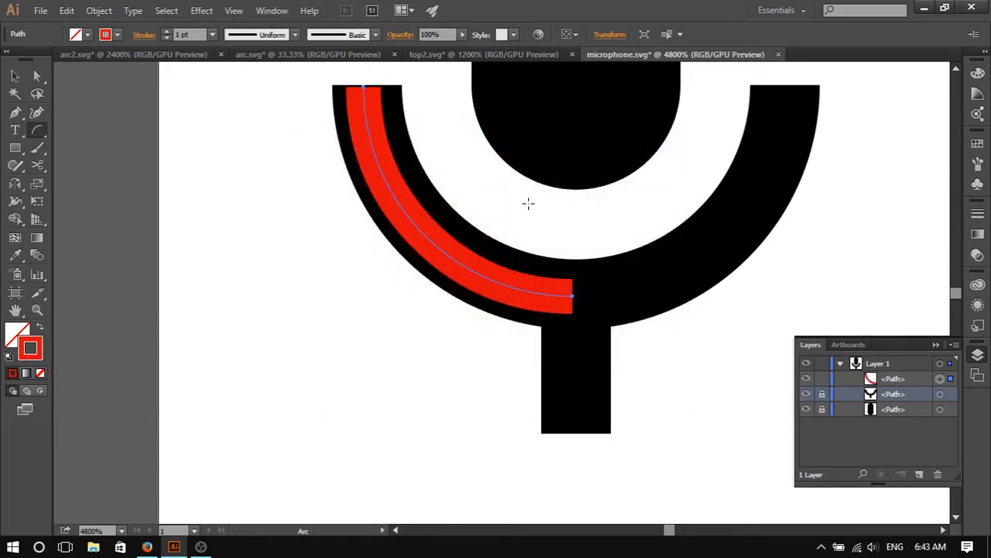
# - Zoom in to examine the red arc against the cradle and reselect it
pyautogui.scroll(3, 371, 115)
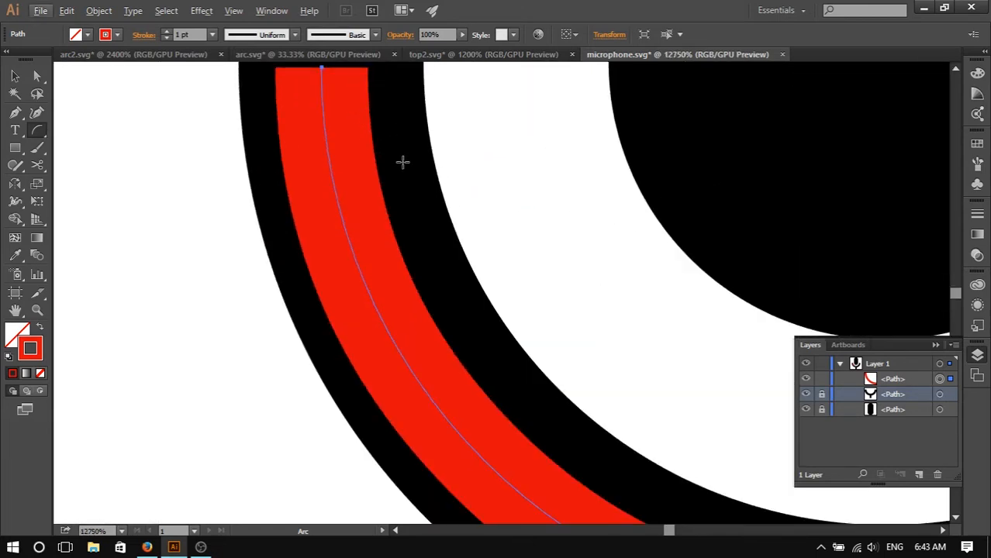
pyautogui.scroll(3, 406, 179)
pyautogui.scroll(-2, 406, 179)
pyautogui.scroll(3, 410, 203)
pyautogui.scroll(-2, 409, 203)
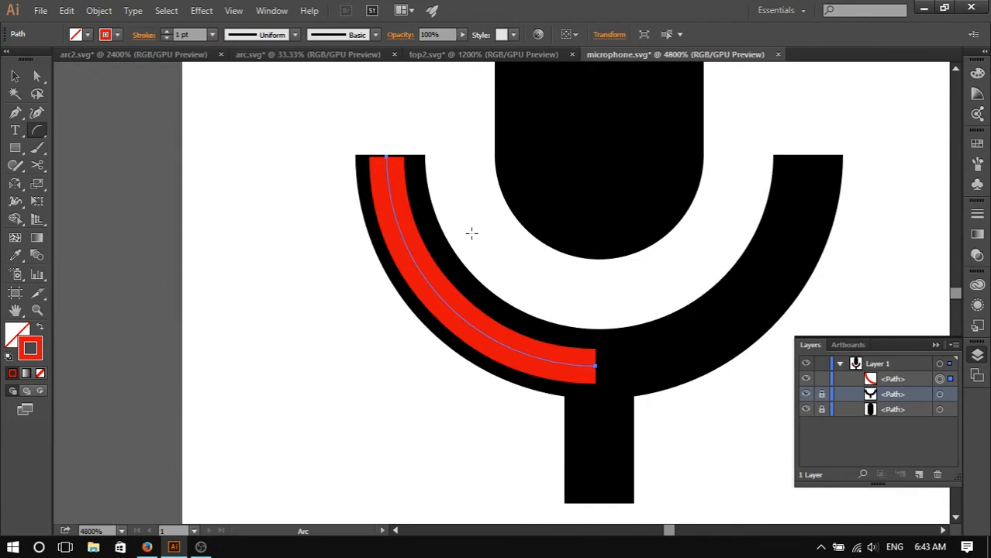
pyautogui.click(15, 76)
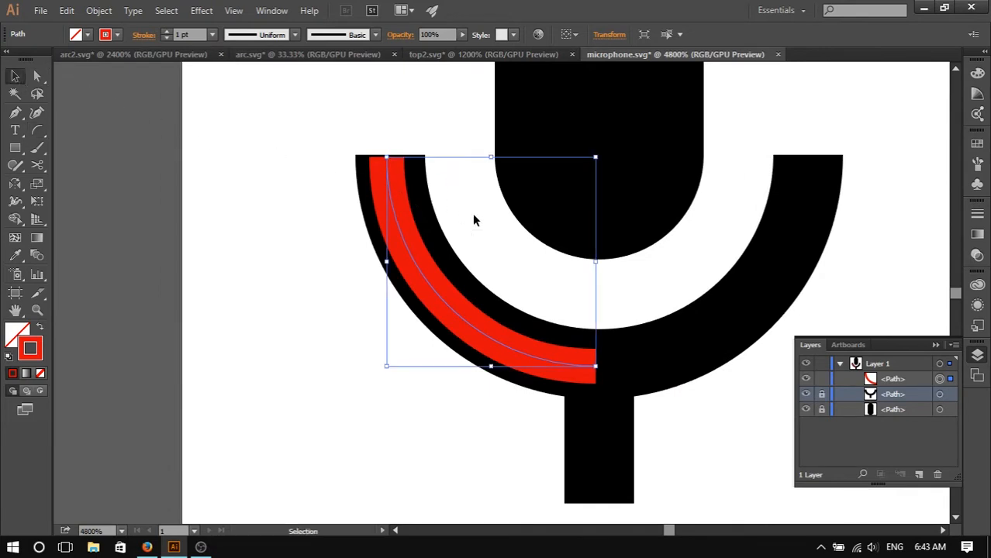
pyautogui.click(417, 244)
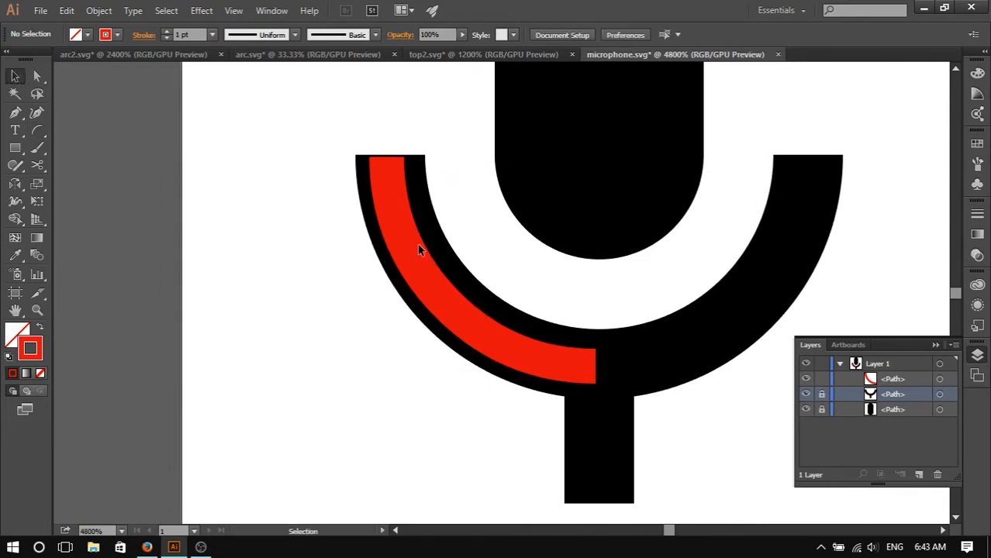
pyautogui.moveTo(401, 243); pyautogui.dragTo(404, 242)
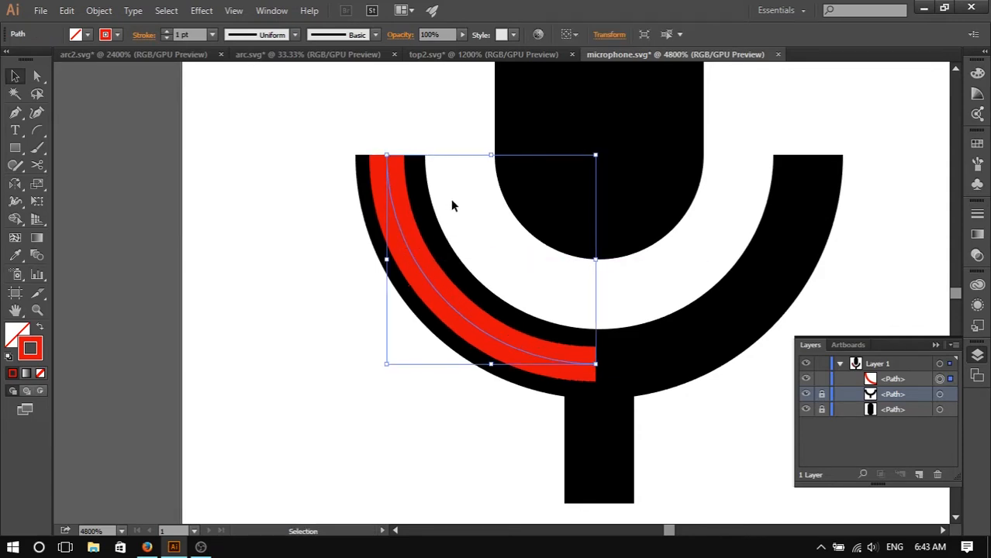
pyautogui.scroll(1, 425, 330)
pyautogui.scroll(1, 438, 273)
pyautogui.scroll(-2, 572, 291)
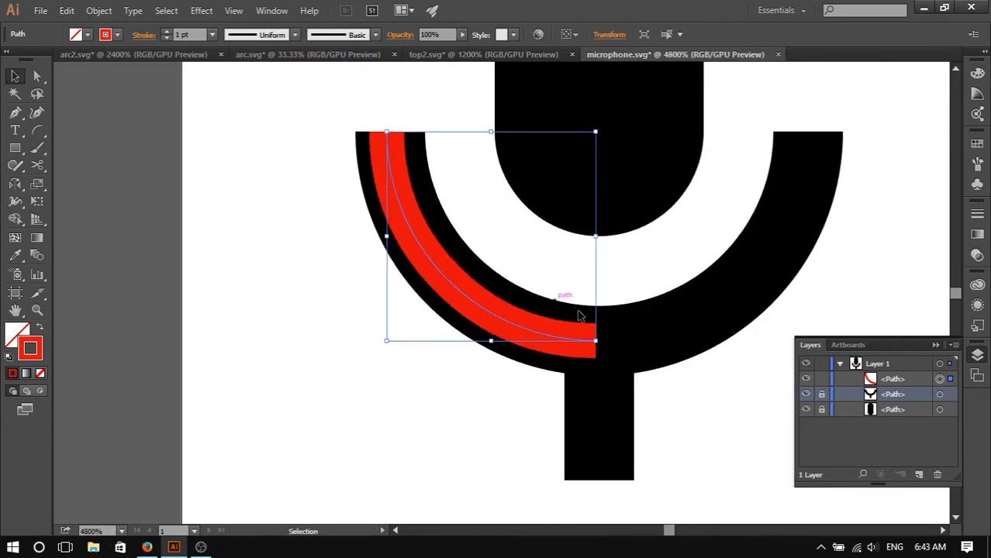
pyautogui.hscroll(2, 573, 291)
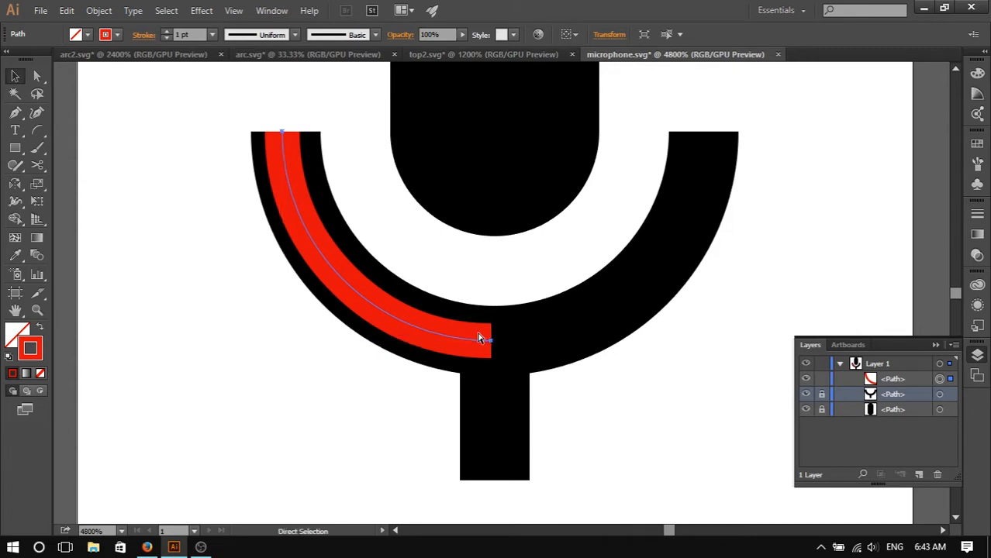
pyautogui.press('o')
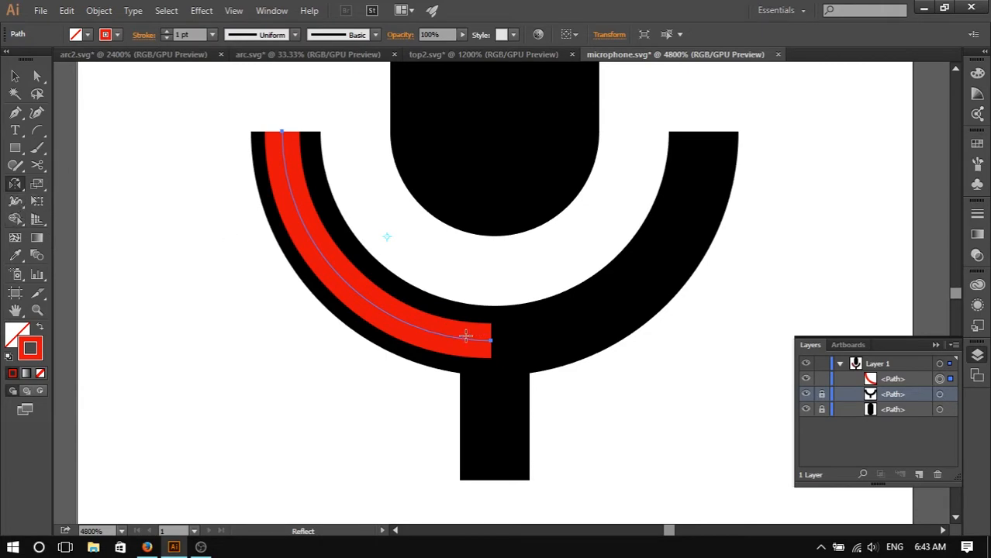
pyautogui.press('v')
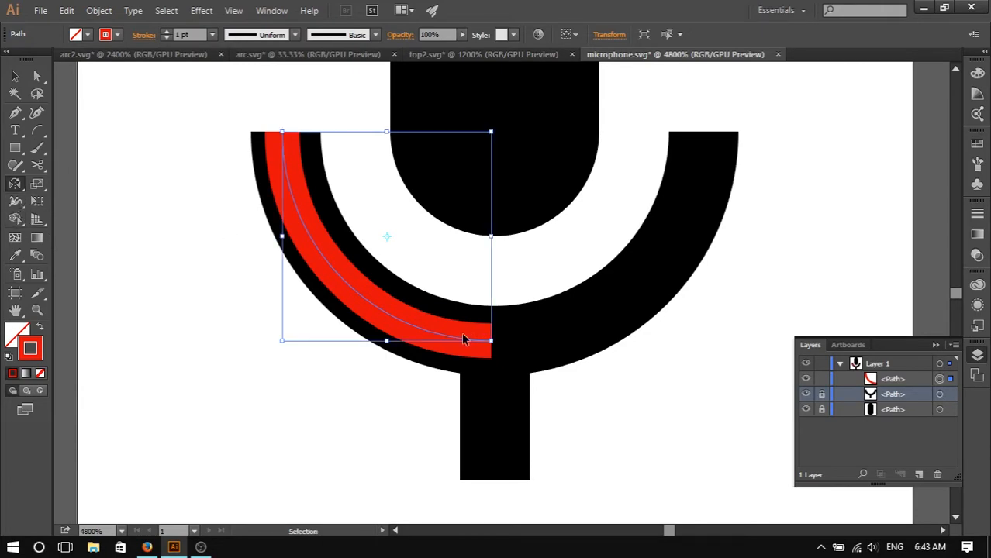
pyautogui.hotkey('ctrl', 'o')
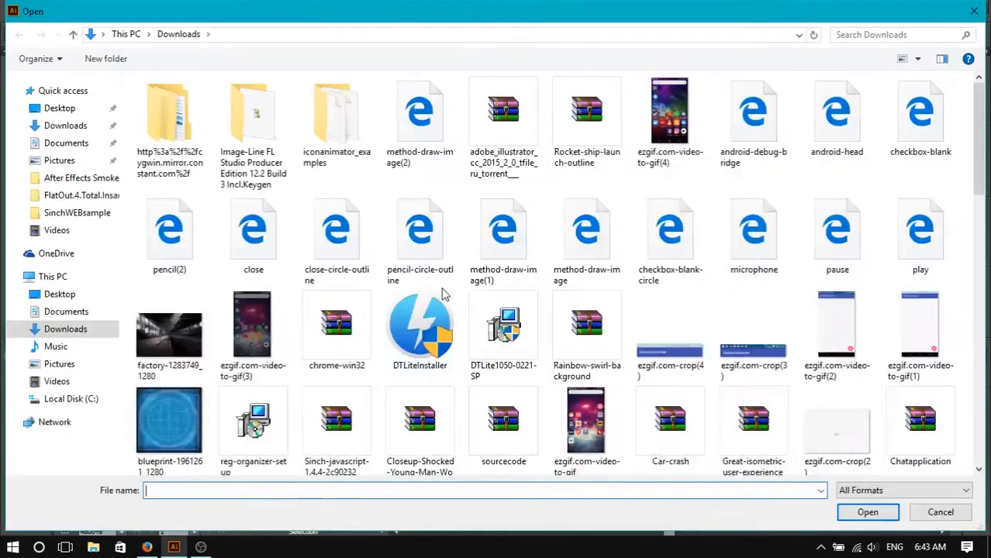
pyautogui.press('Escape')
# - Try to reflect a copy of the arc about its lower end point
pyautogui.press('o')
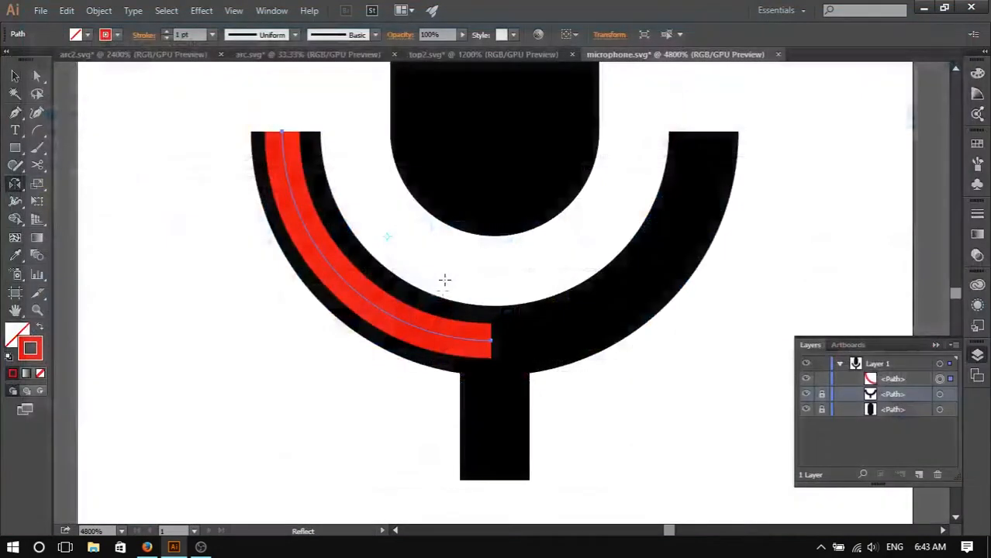
pyautogui.click(380, 306)
pyautogui.click(491, 340)
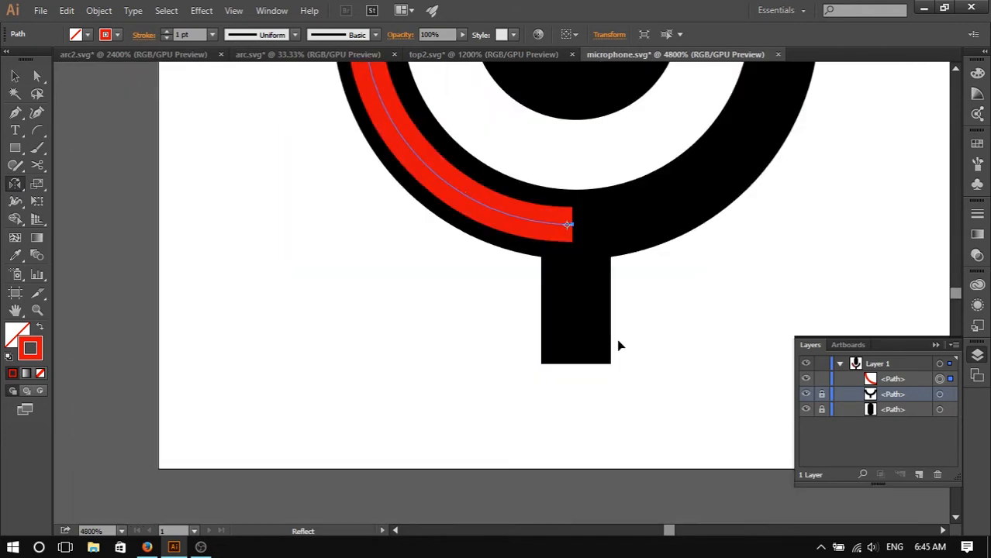
pyautogui.scroll(3, 621, 346)
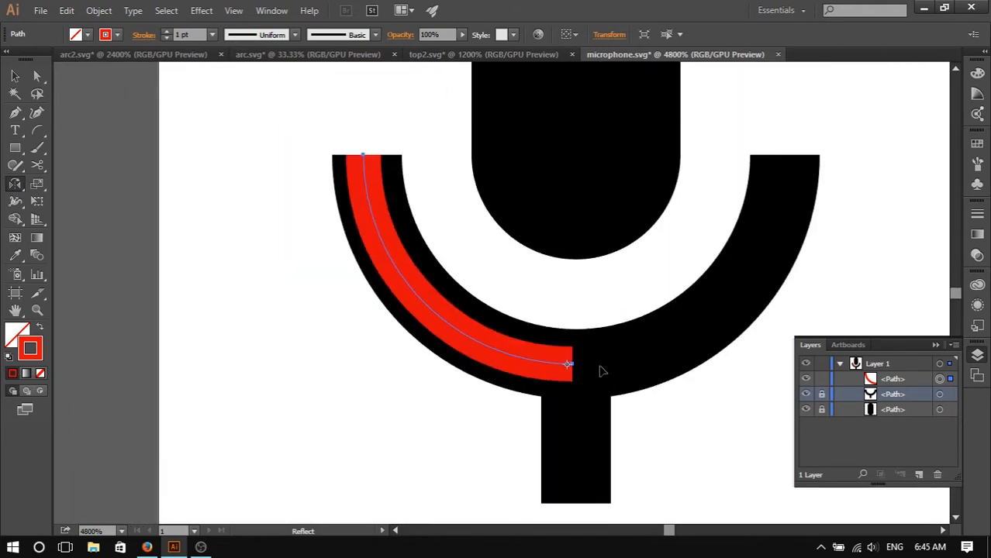
pyautogui.scroll(4, 602, 365)
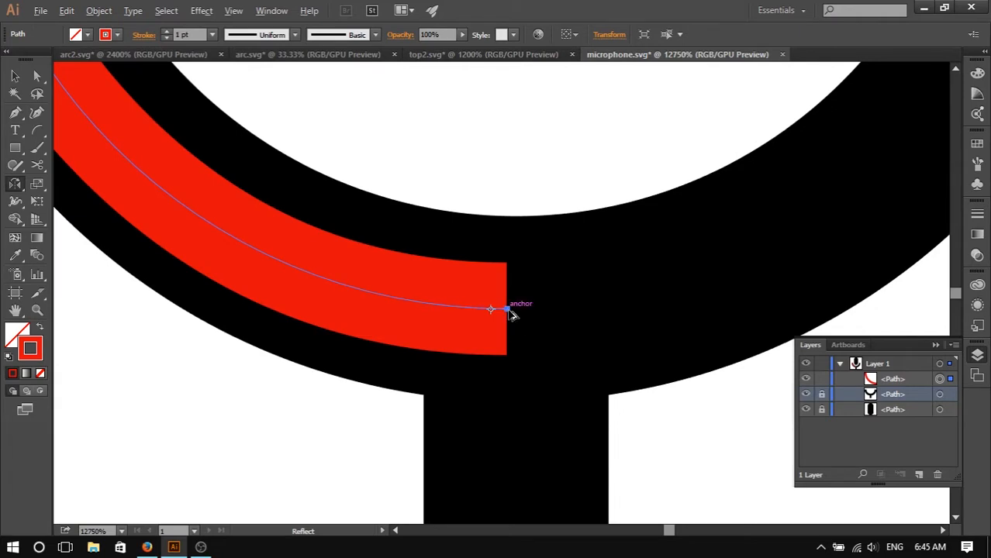
pyautogui.keyDown('alt'); pyautogui.click(507, 308); pyautogui.keyUp('alt')
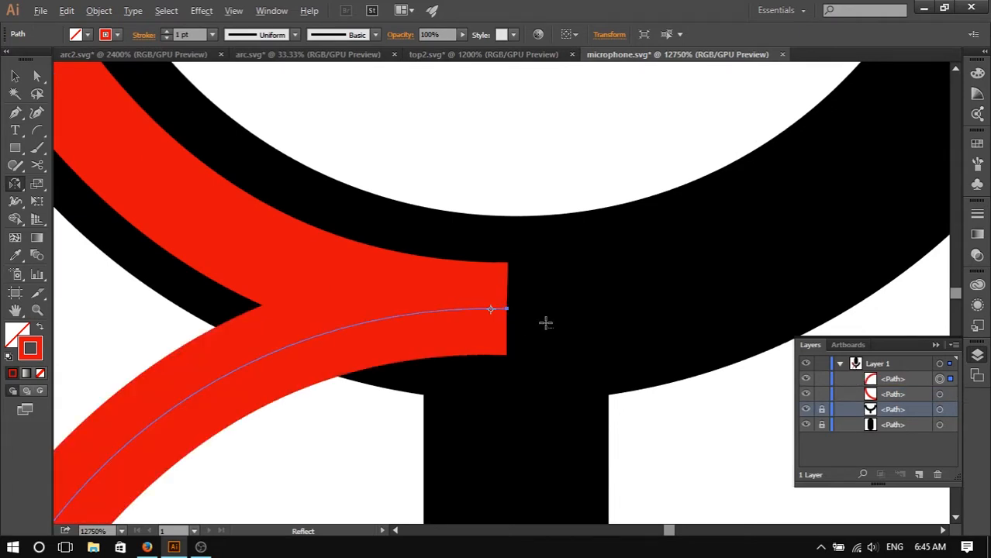
pyautogui.hotkey('ctrl', '-')
pyautogui.hotkey('ctrl', 'z')
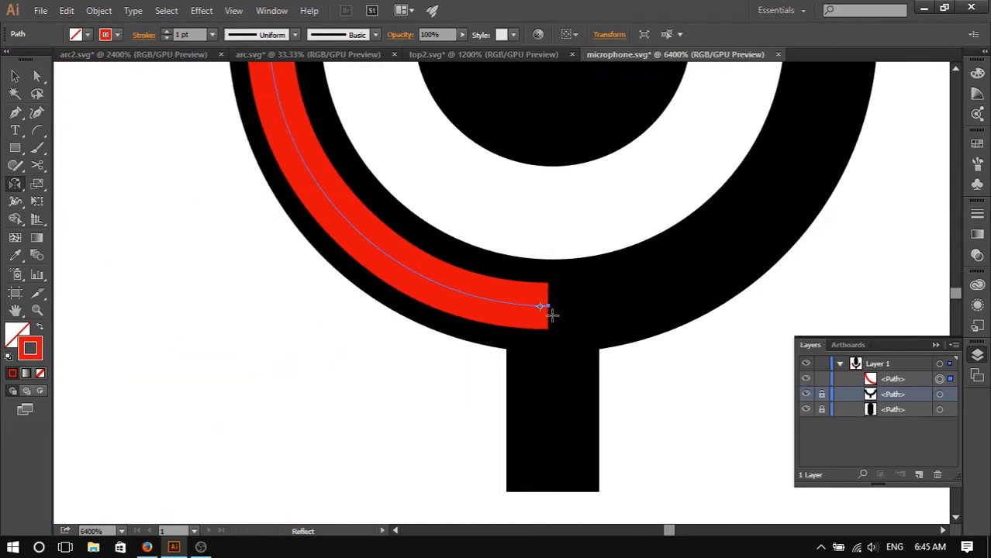
# - Reflect a copy of the arc across a vertical axis at its lower end point to form the right half
pyautogui.keyDown('alt'); pyautogui.click(542, 307); pyautogui.keyUp('alt')
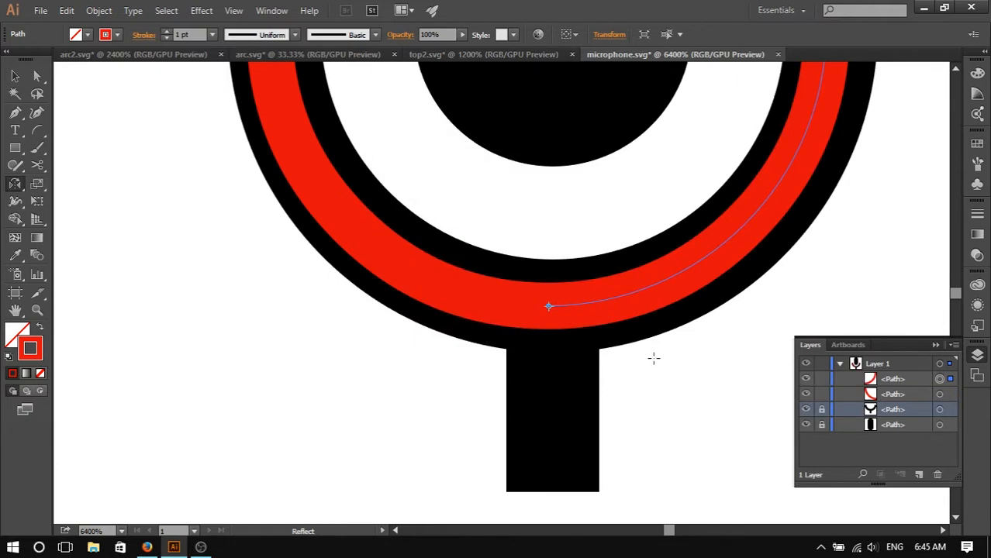
pyautogui.scroll(3, 697, 378)
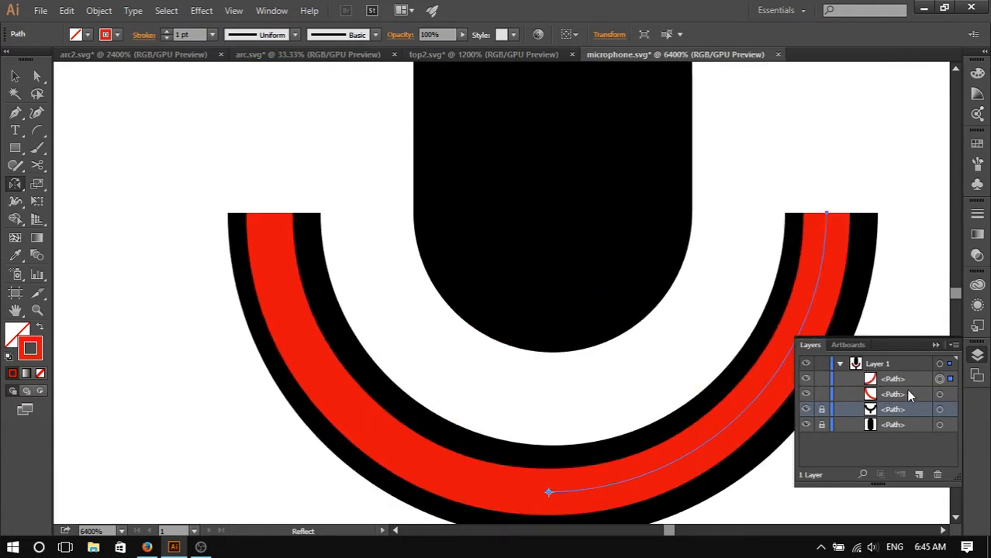
# - Select both arc halves and join them into a single path
pyautogui.click(940, 397)
pyautogui.click(940, 397)
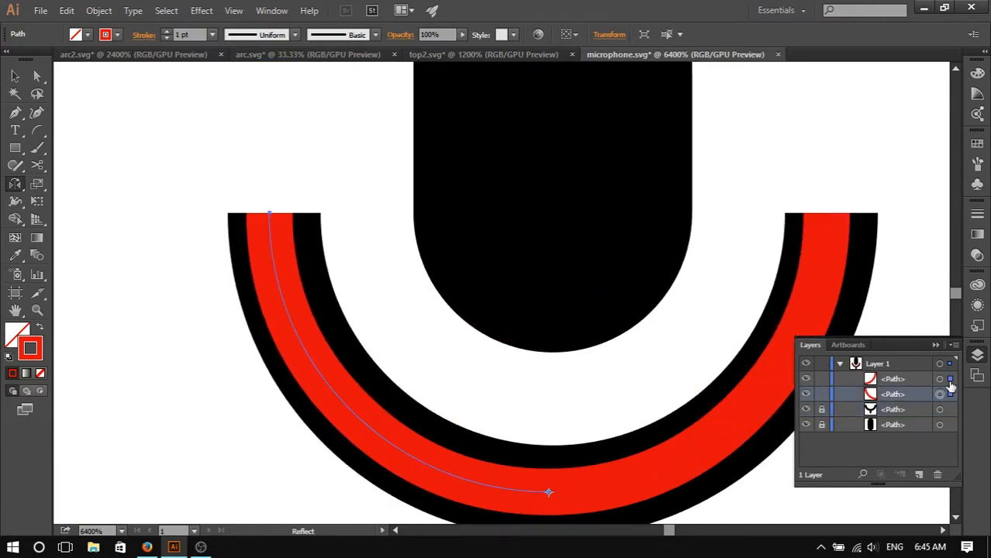
pyautogui.click(941, 379)
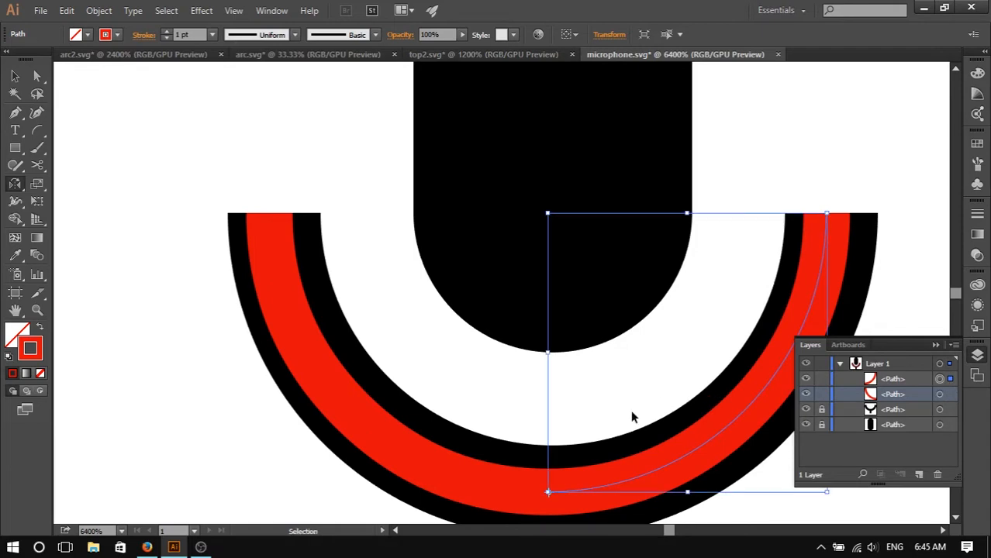
pyautogui.hotkey('ctrl', 'j')
pyautogui.hotkey('ctrl', 'z')
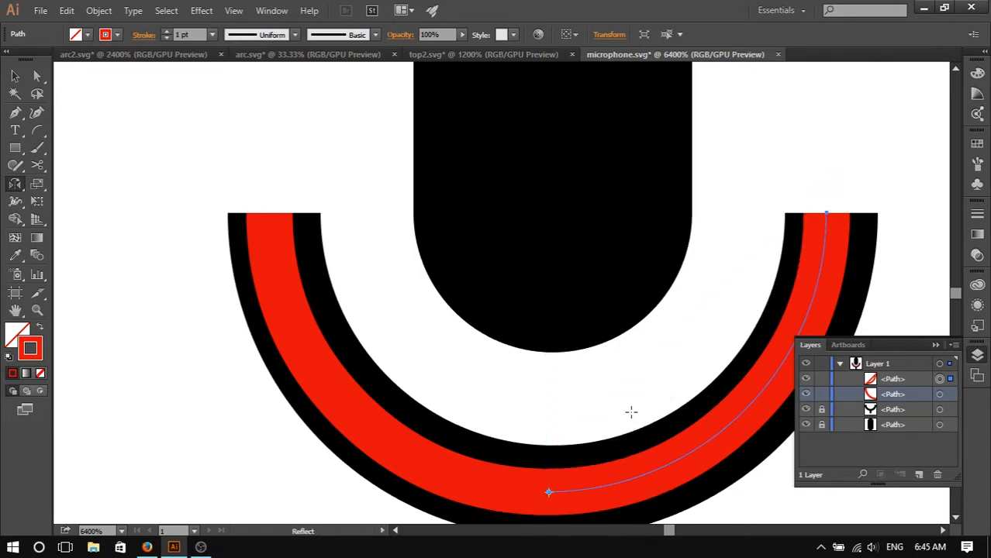
pyautogui.click(950, 394)
pyautogui.keyDown('shift'); pyautogui.click(950, 379); pyautogui.keyUp('shift')
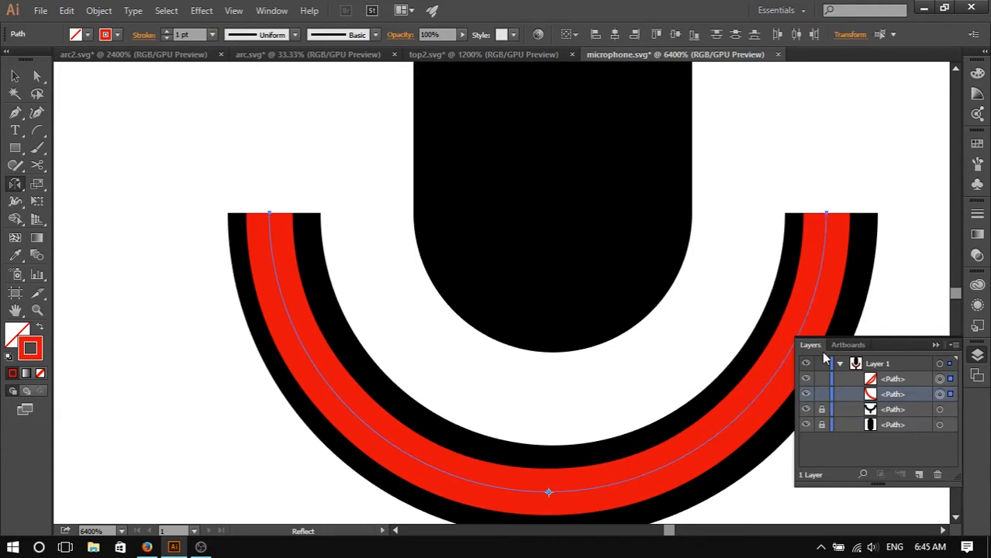
pyautogui.hotkey('ctrl', 'j')
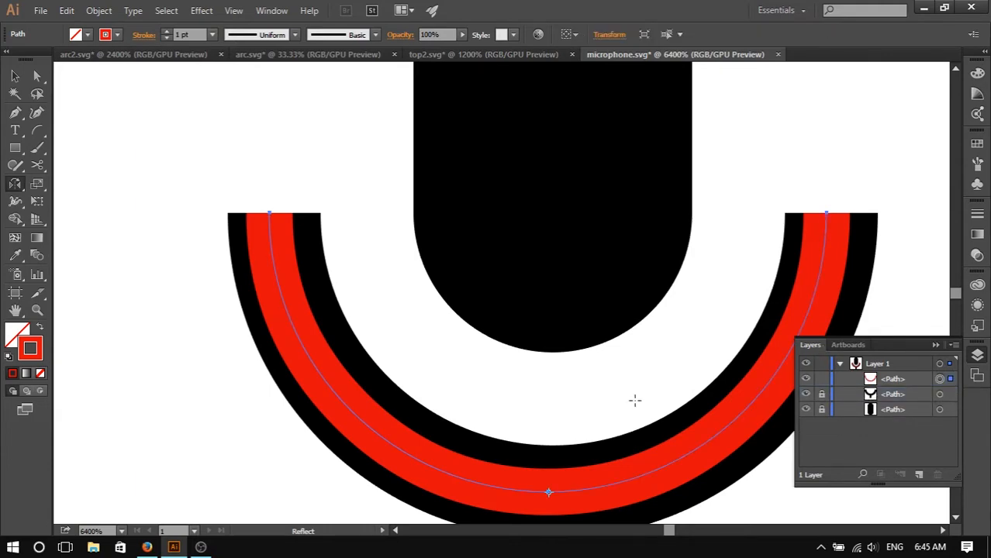
# - Examine the joined arc's fit against the black cradle outline at different zoom levels
pyautogui.scroll(-3, 635, 400)
pyautogui.scroll(2, 523, 392)
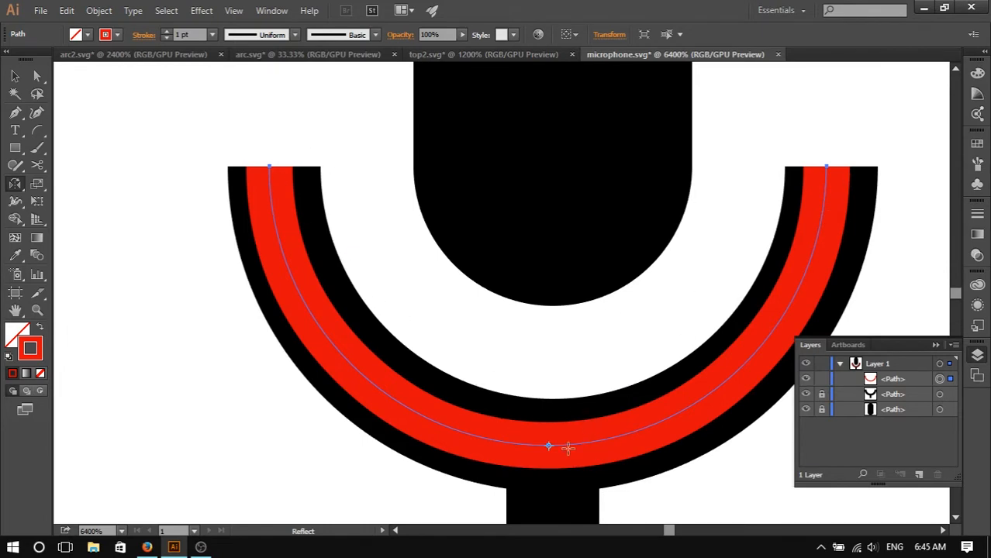
pyautogui.scroll(-3, 376, 315)
pyautogui.scroll(2, 376, 315)
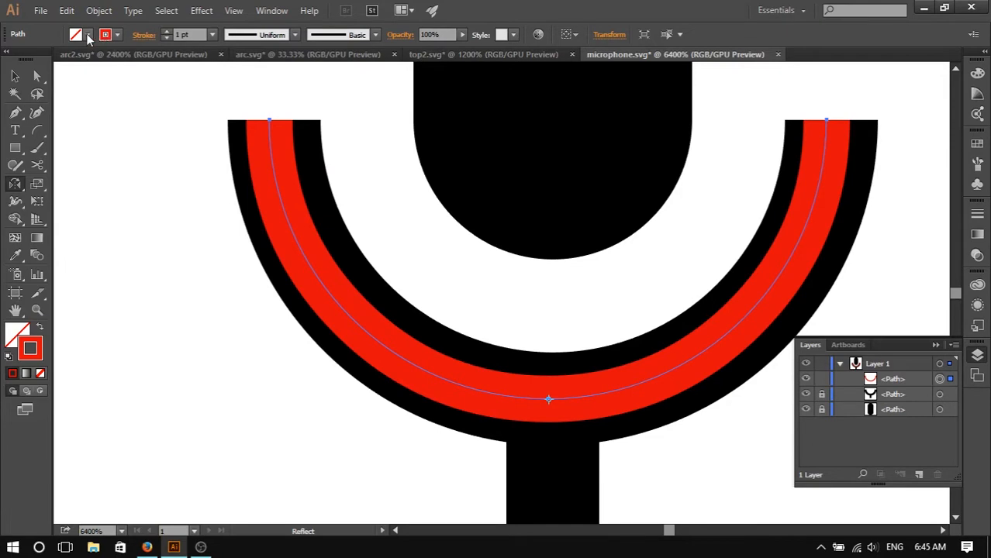
pyautogui.scroll(4, 582, 262)
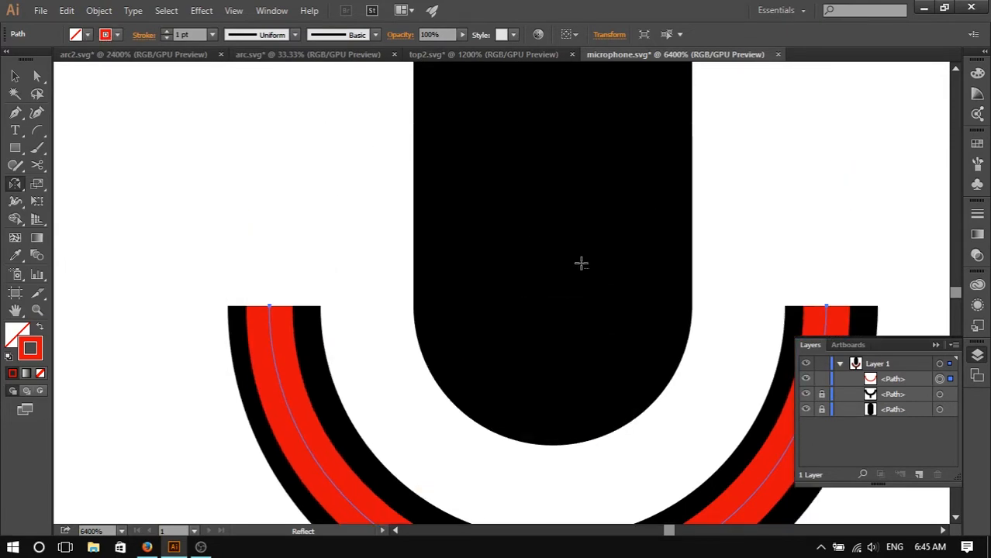
pyautogui.scroll(-5, 582, 261)
pyautogui.scroll(4, 605, 295)
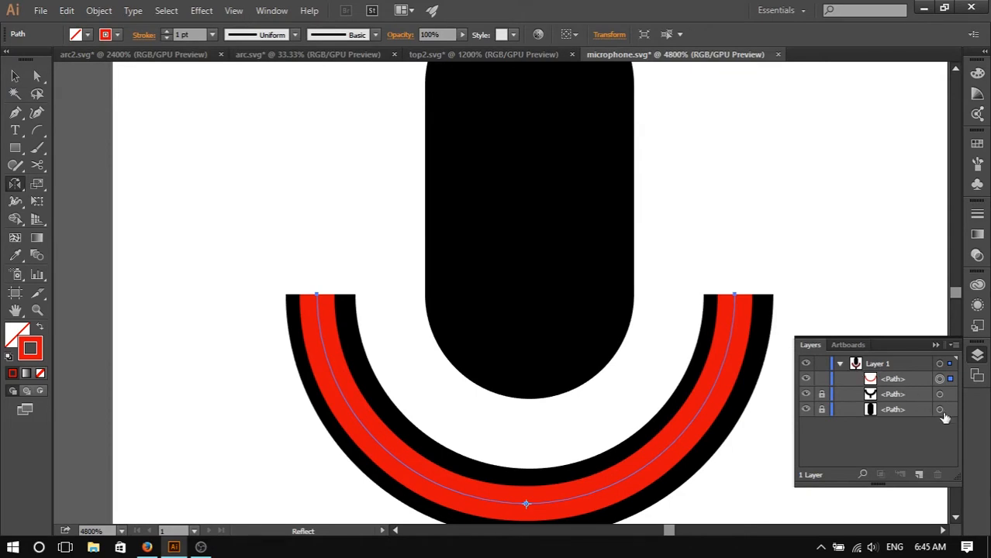
pyautogui.scroll(-4, 648, 363)
pyautogui.scroll(3, 549, 321)
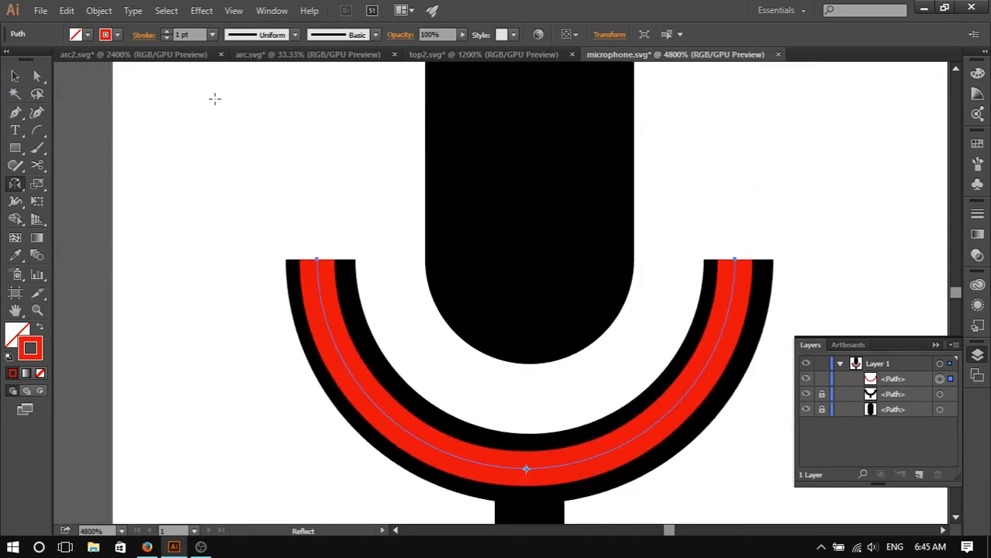
pyautogui.scroll(-3, 581, 325)
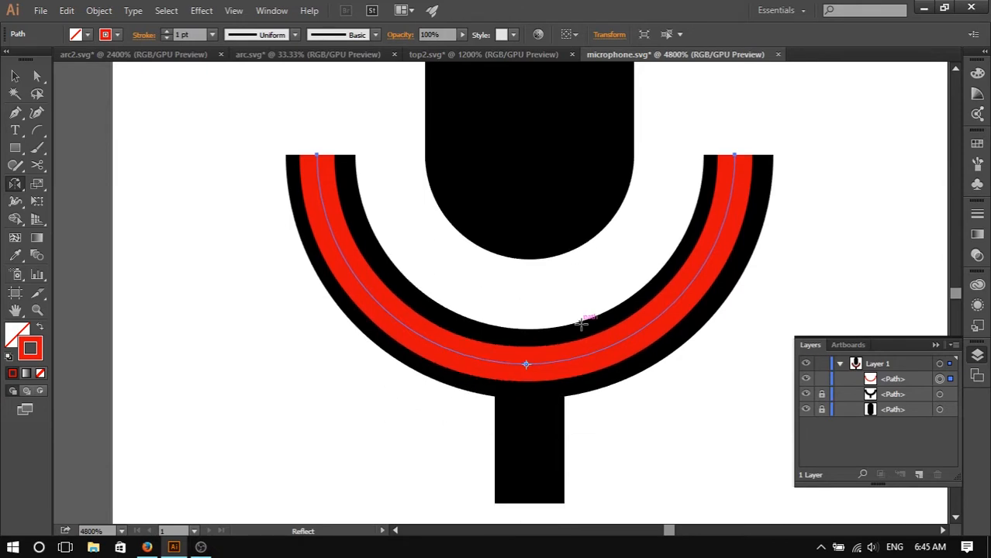
pyautogui.scroll(3, 195, 216)
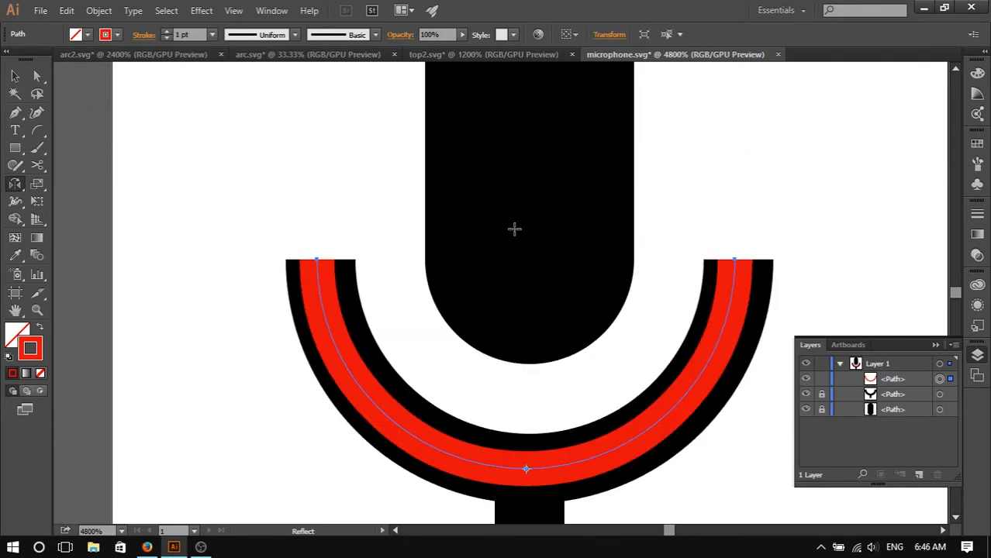
pyautogui.scroll(4, 463, 225)
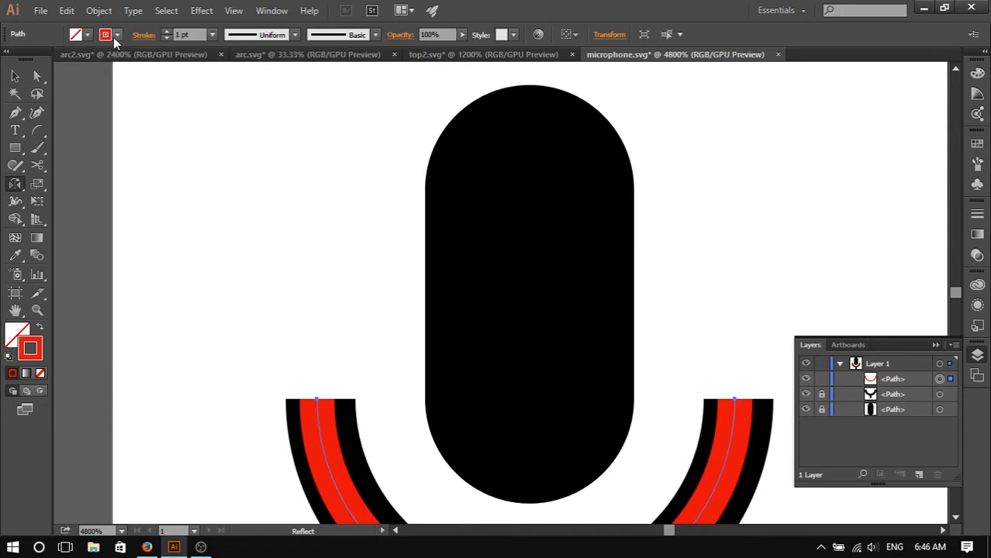
# - Set the arc's stroke to round caps, keeping the weight at 1 pt
pyautogui.click(143, 35)
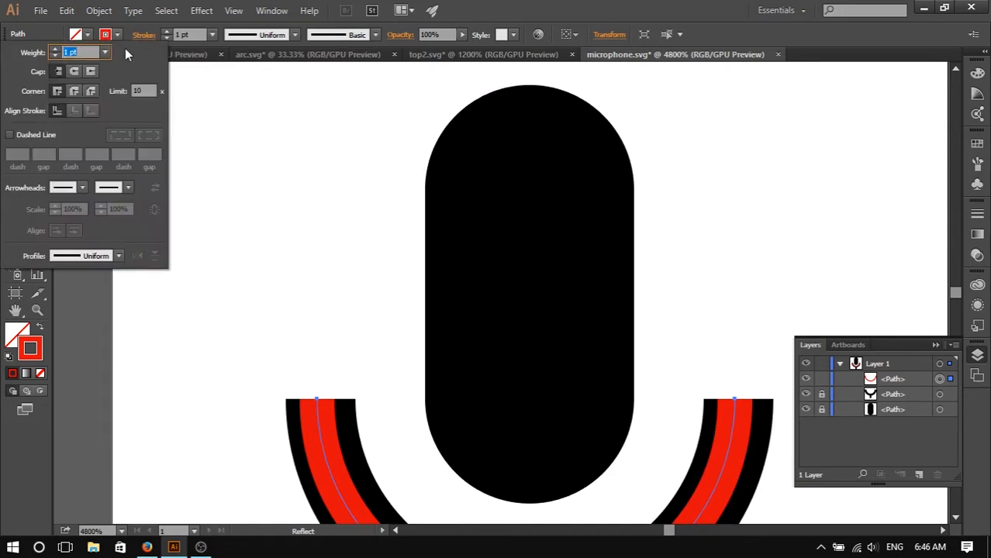
pyautogui.press('Up')
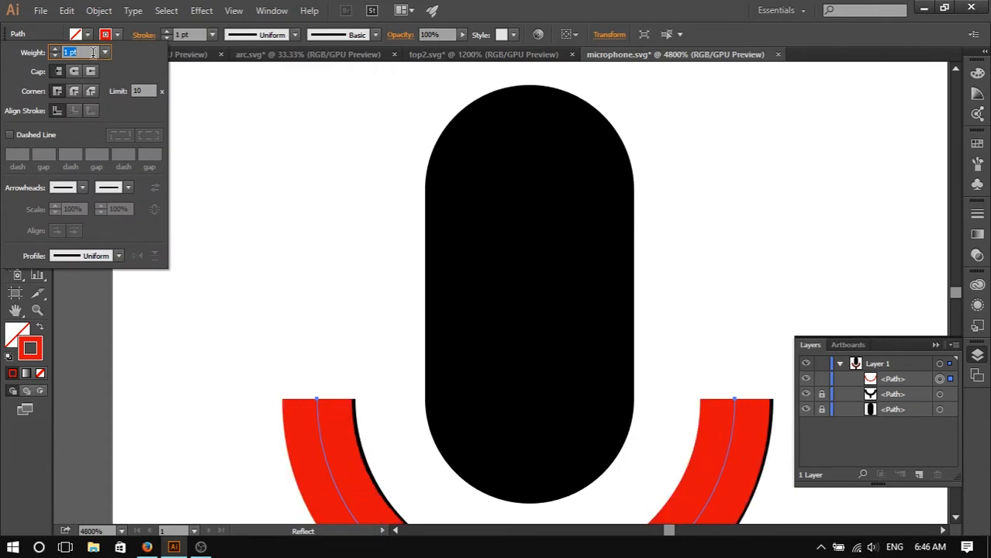
pyautogui.press('Down')
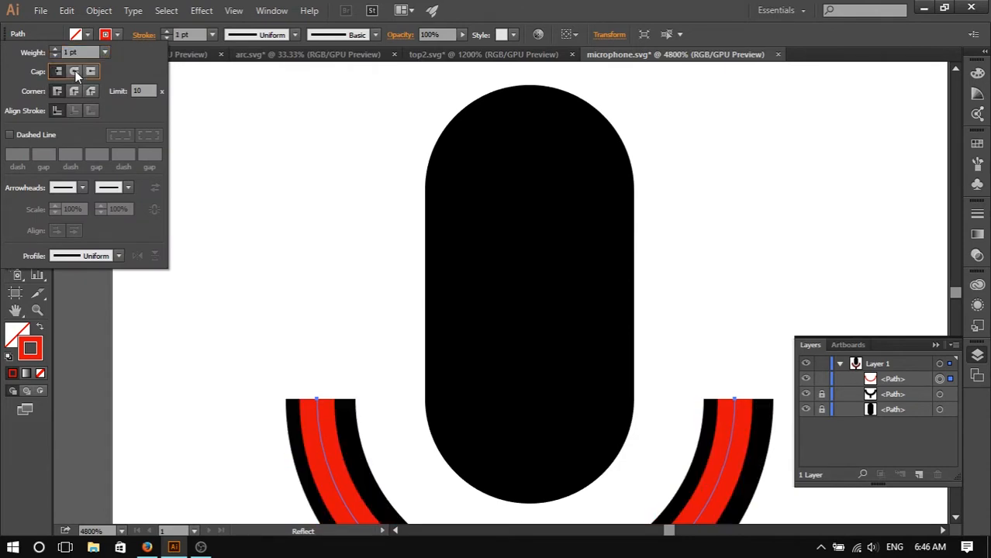
pyautogui.click(76, 70)
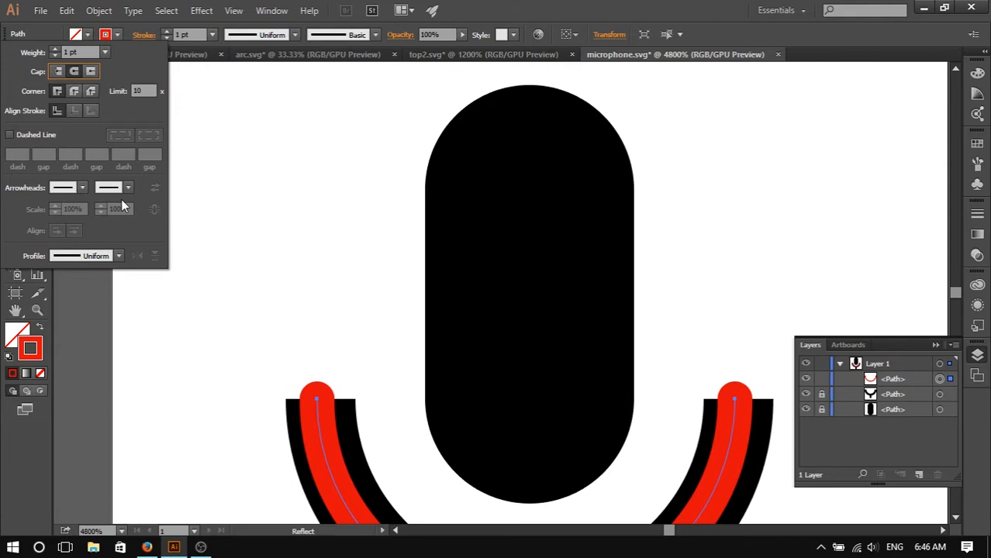
pyautogui.click(86, 52)
pyautogui.press('Up')
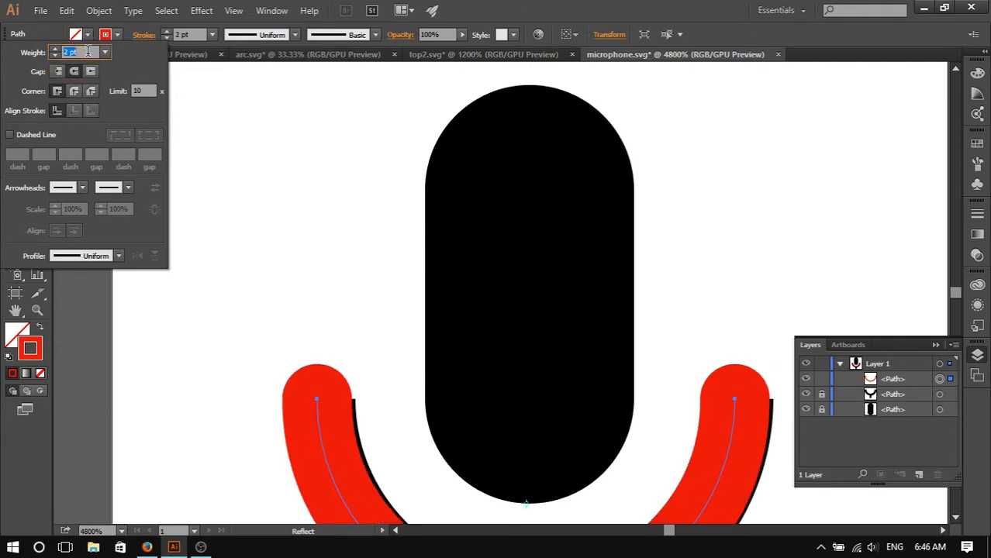
pyautogui.press('Down')
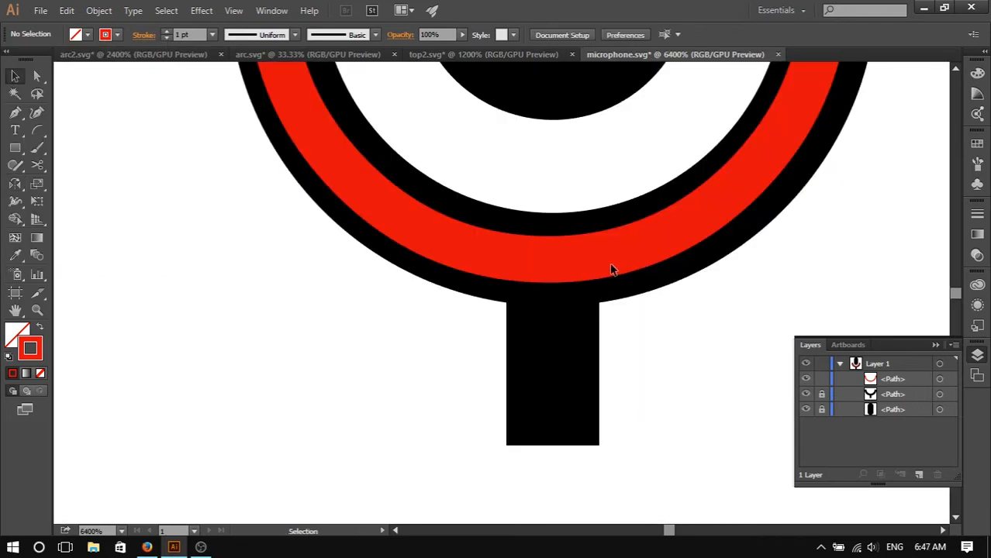
# - Draw a vertical line with the Line Segment tool from the arc's lowest point down to the stem's lower end
pyautogui.scroll(5, 611, 269)
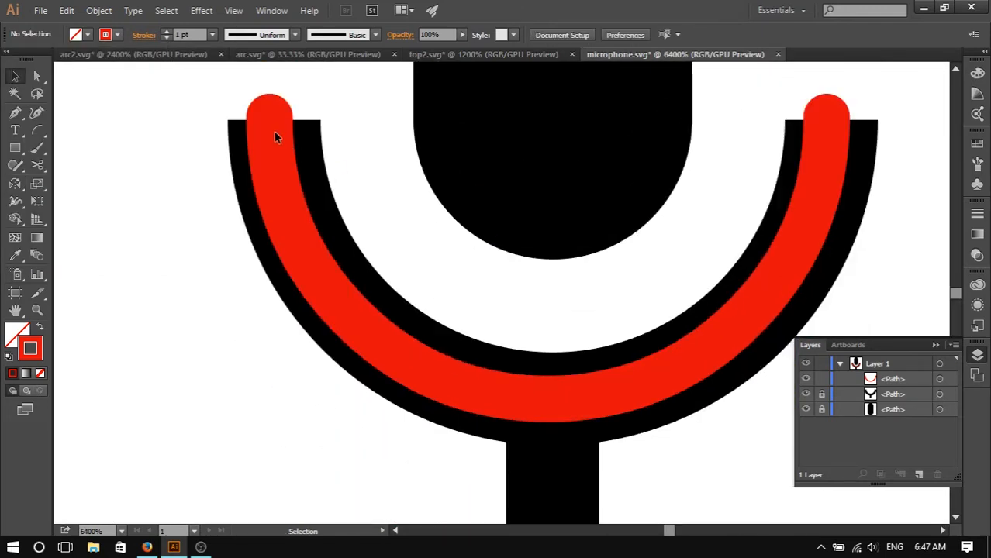
pyautogui.click(272, 137)
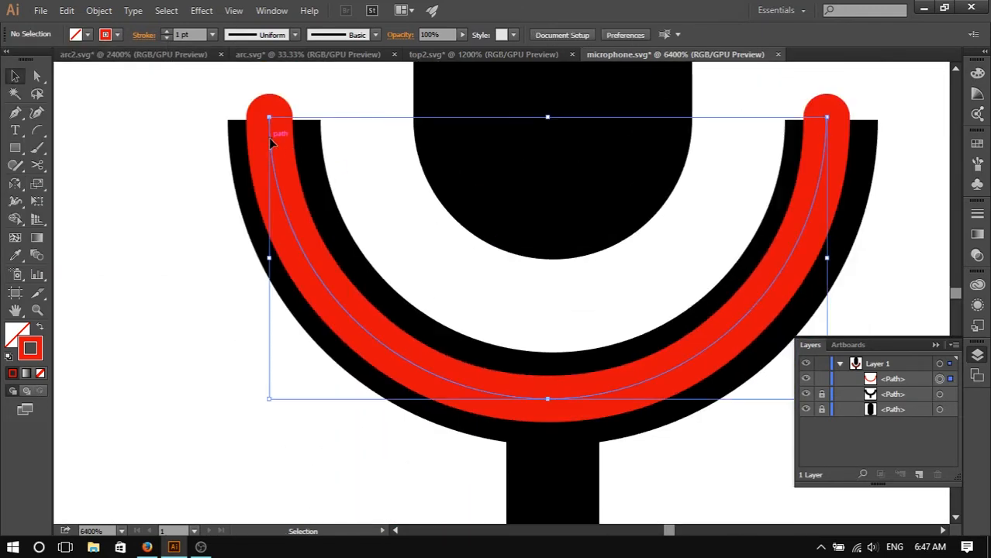
pyautogui.click(38, 132)
pyautogui.click(90, 130)
pyautogui.scroll(-5, 690, 334)
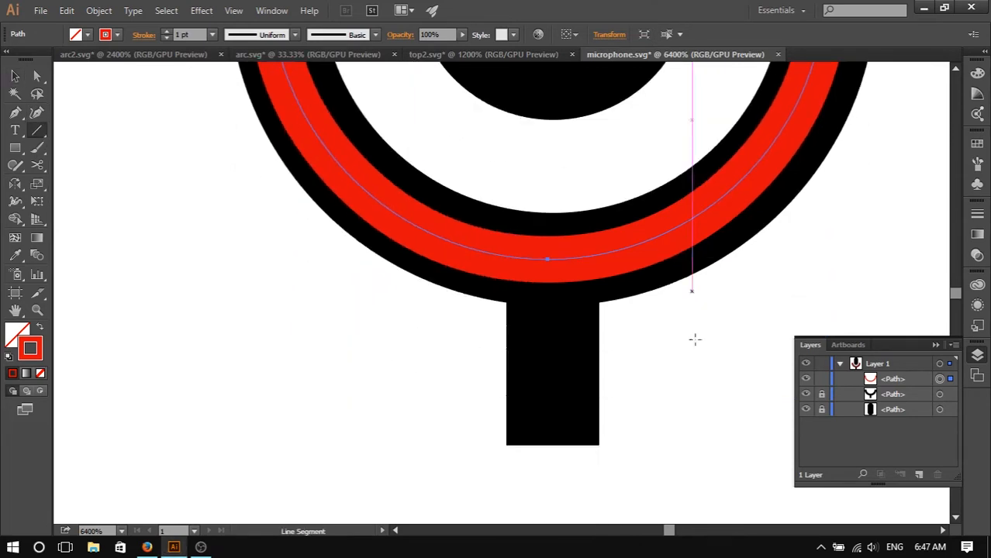
pyautogui.moveTo(548, 260)
pyautogui.mouseDown()
pyautogui.moveTo(571, 385)
pyautogui.moveTo(549, 447)
pyautogui.mouseUp()
pyautogui.scroll(-5, 661, 353)
pyautogui.scroll(4, 670, 349)
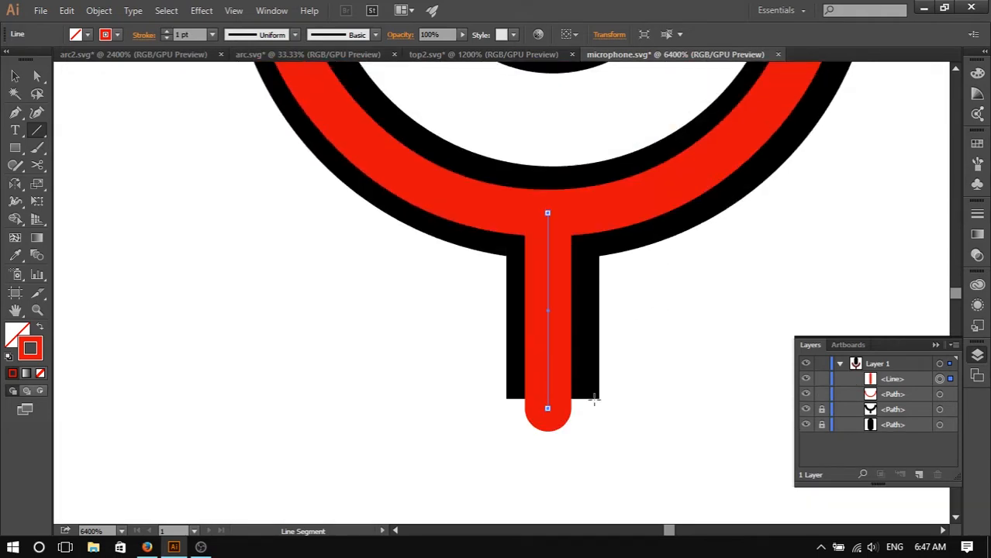
pyautogui.scroll(-4, 575, 415)
pyautogui.scroll(2, 622, 371)
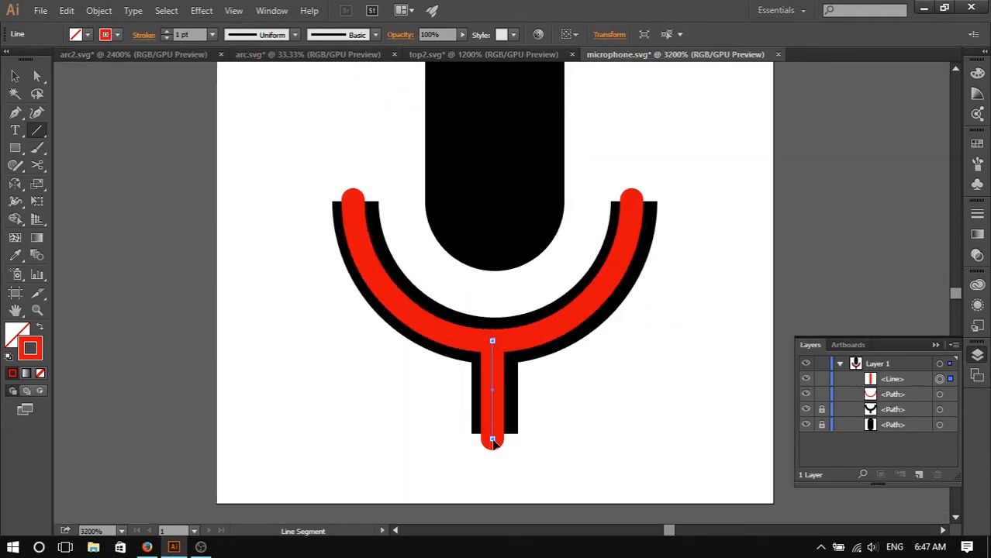
pyautogui.moveTo(494, 442); pyautogui.dragTo(493, 460)
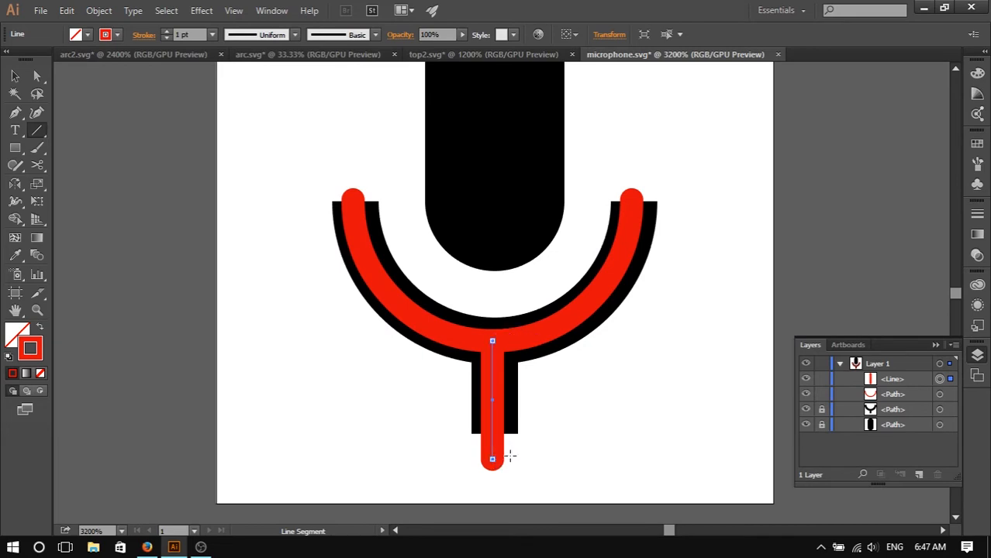
# - Switch to the Selection tool and inspect the arc and stem line by selecting each in turn
pyautogui.click(587, 417)
pyautogui.click(509, 318)
pyautogui.press('v')
pyautogui.click(683, 338)
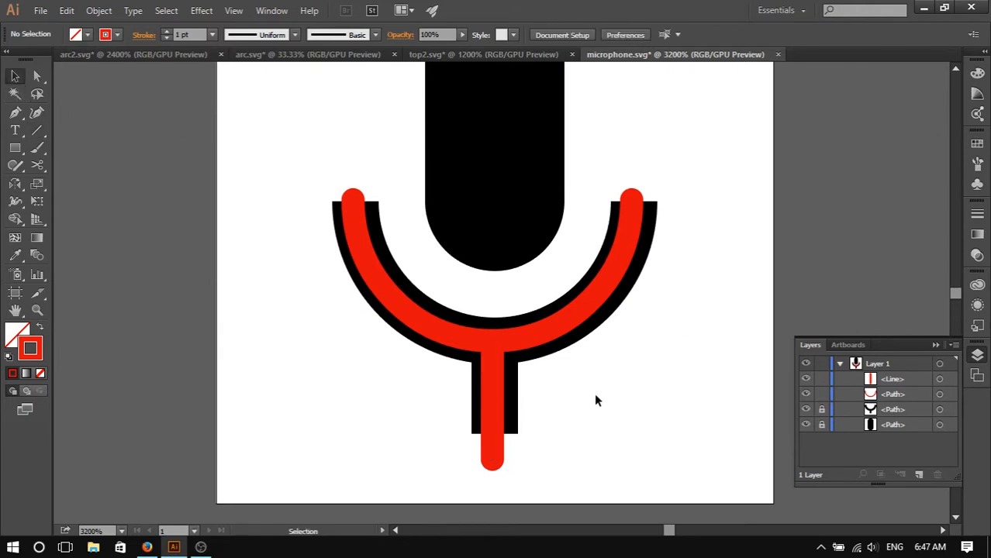
pyautogui.click(512, 342)
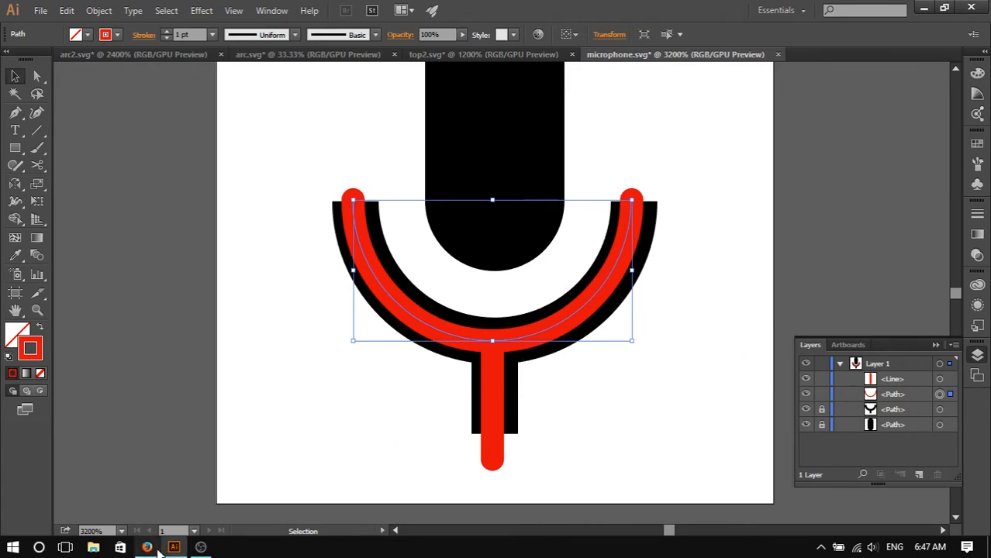
pyautogui.click(503, 395)
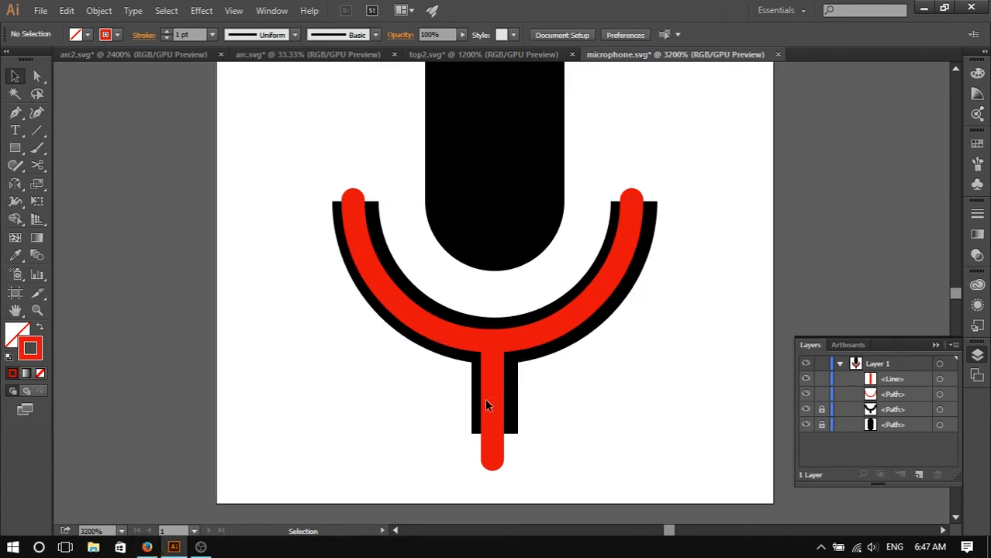
# - Switch to the browser and review the reference voice animation GIF and the Material Design microphone icons
pyautogui.click(147, 547)
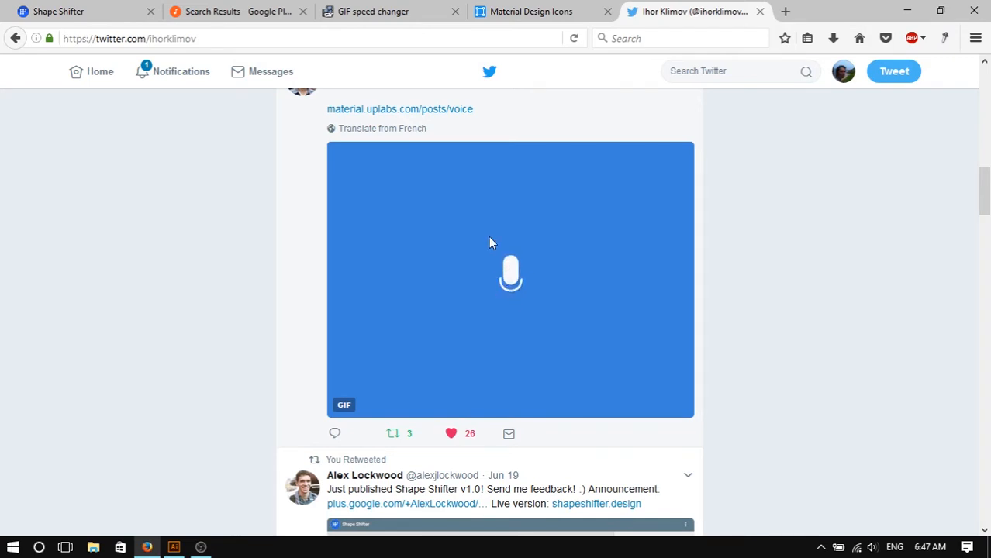
pyautogui.click(403, 11)
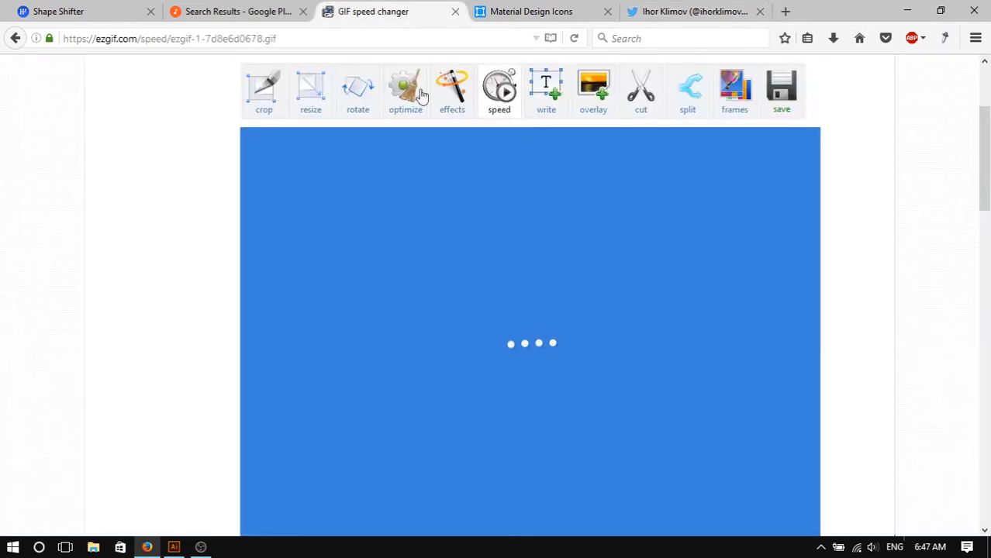
pyautogui.doubleClick(109, 38)
pyautogui.scroll(2, 542, 252)
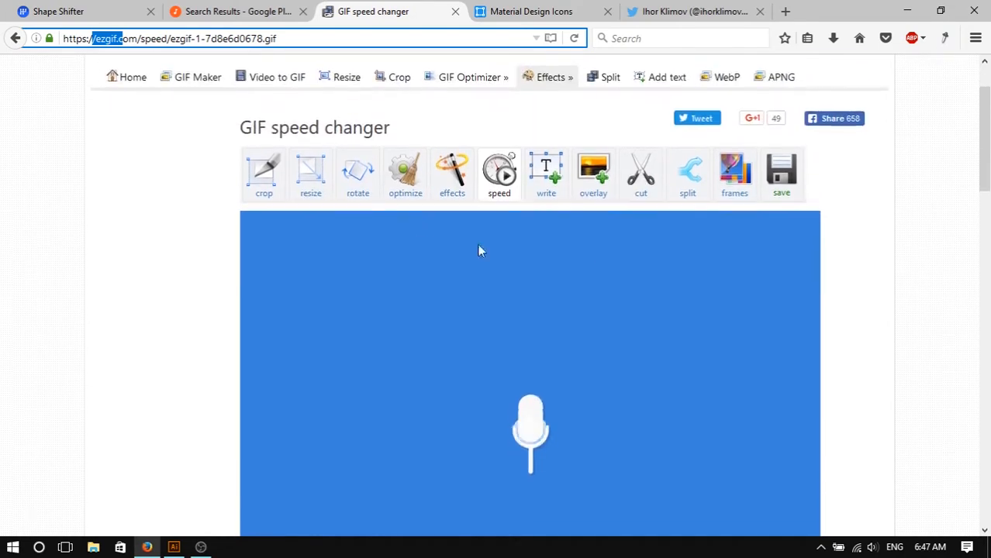
pyautogui.scroll(-7, 597, 345)
pyautogui.scroll(-4, 543, 248)
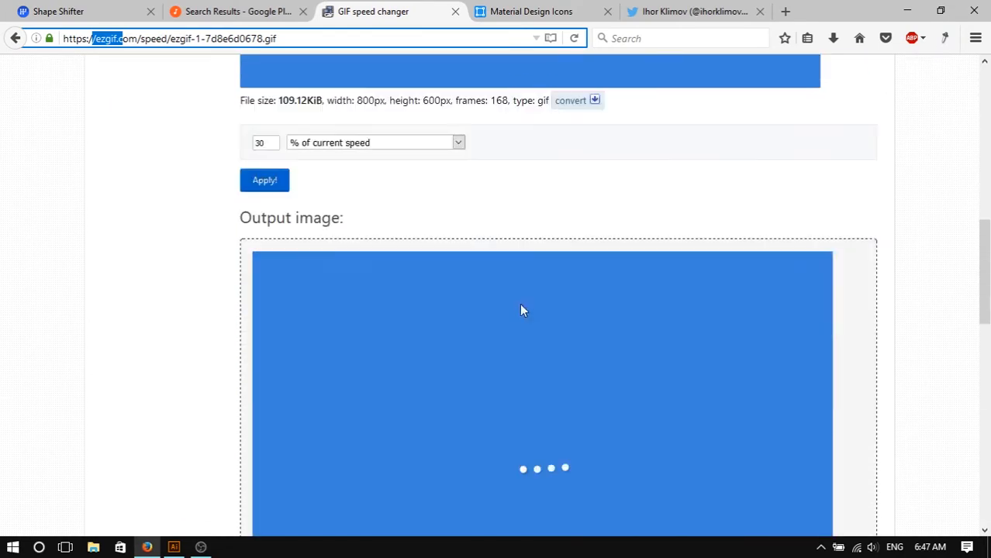
pyautogui.scroll(3, 268, 186)
pyautogui.moveTo(277, 287); pyautogui.dragTo(242, 283)
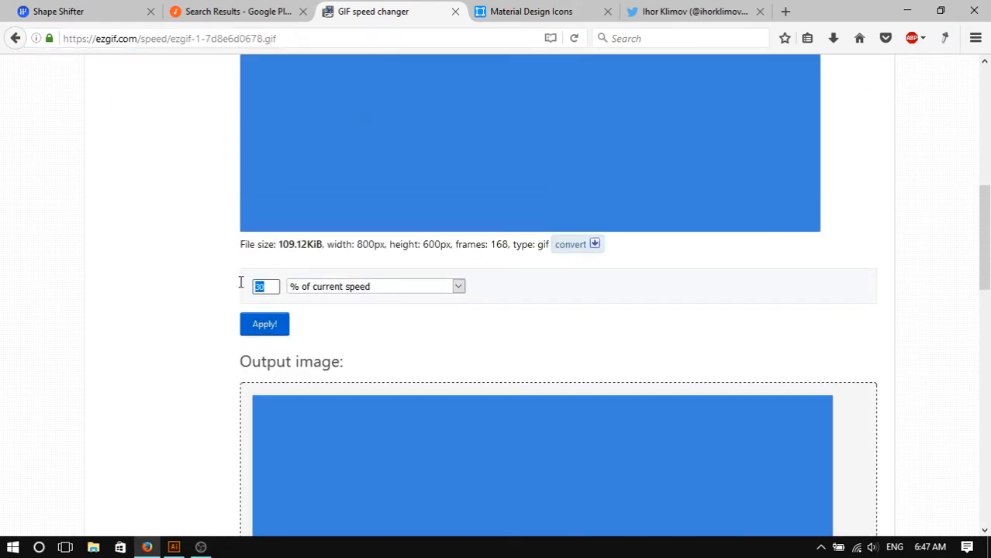
pyautogui.scroll(-5, 359, 293)
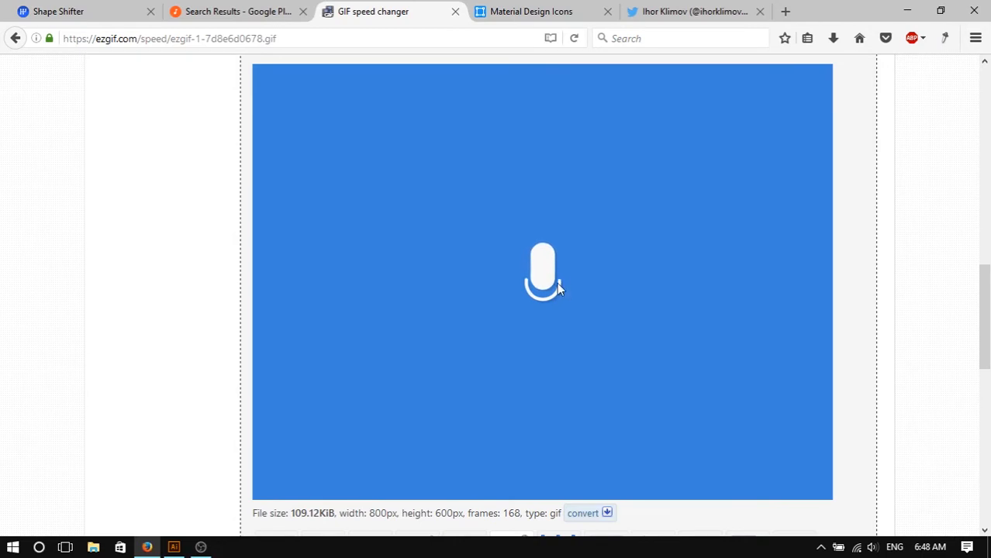
pyautogui.click(548, 13)
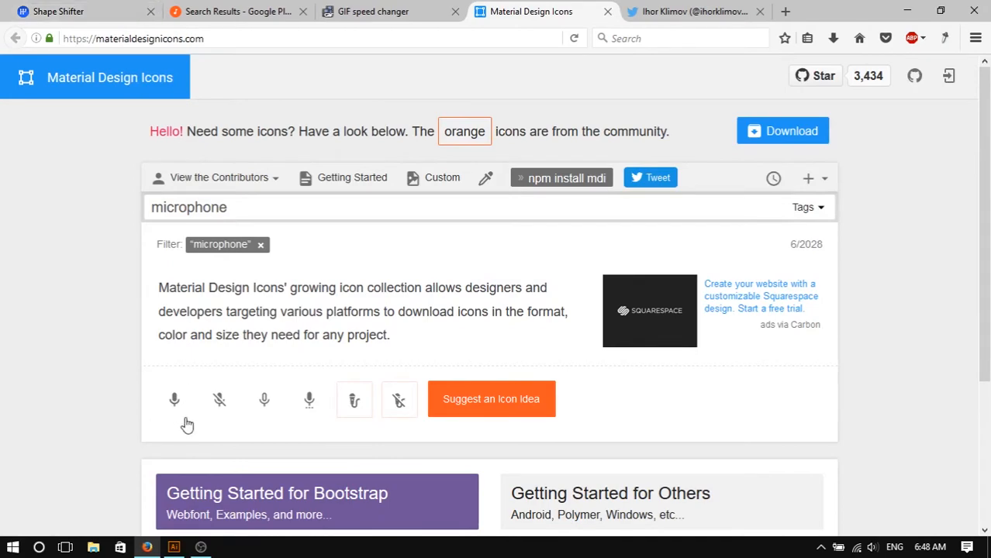
pyautogui.click(185, 496)
# - Return to Illustrator and inspect the red arc and stem line by selecting each in turn
pyautogui.click(183, 547)
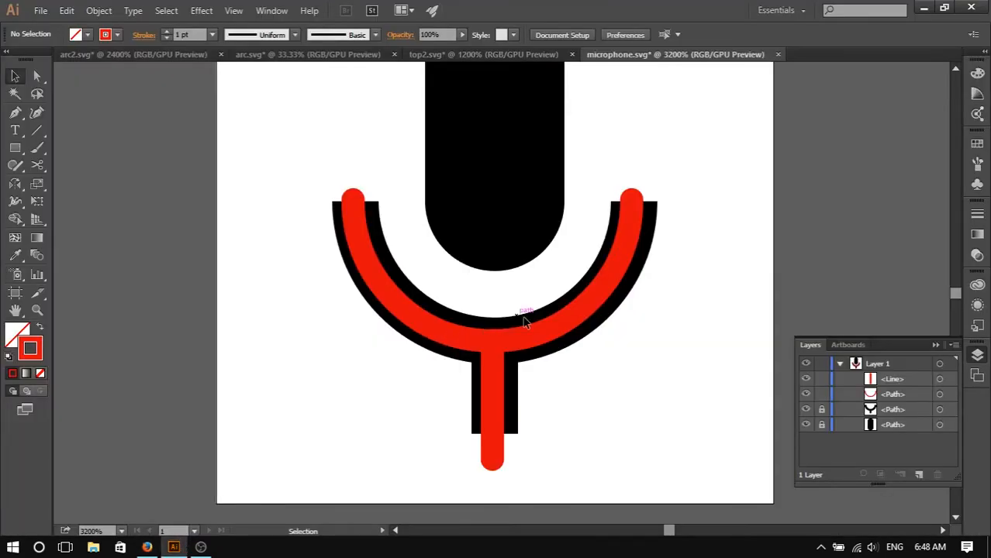
pyautogui.scroll(3, 533, 337)
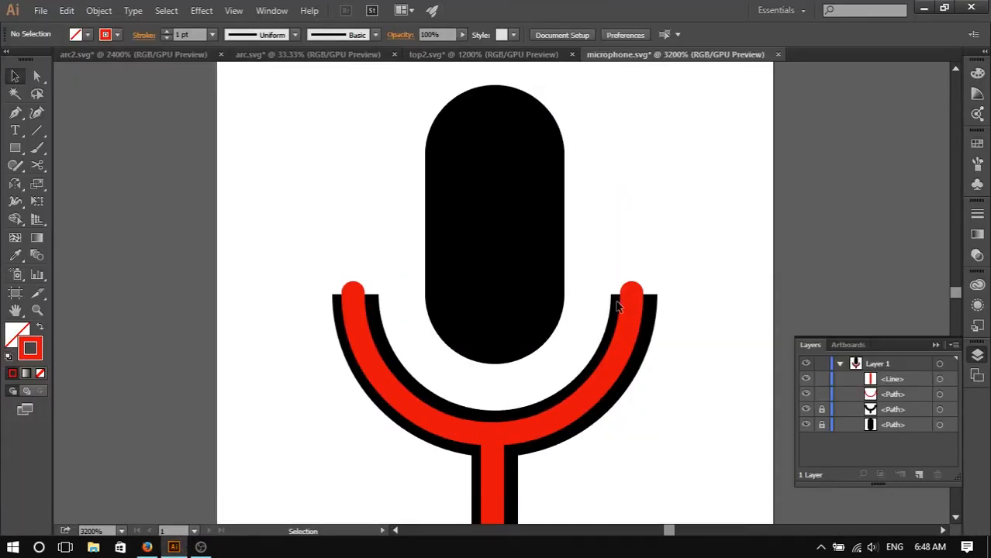
pyautogui.scroll(-3, 548, 367)
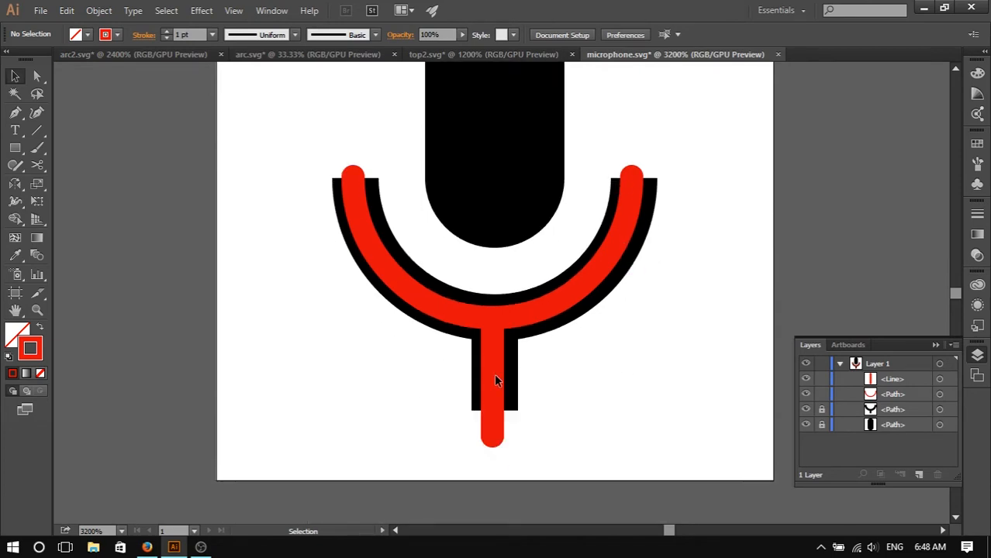
pyautogui.click(542, 311)
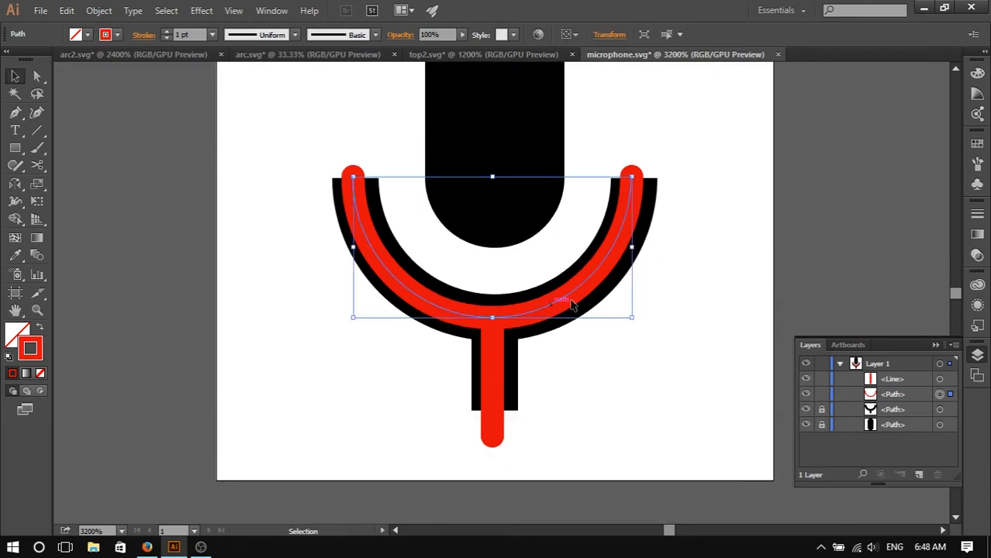
pyautogui.click(491, 387)
pyautogui.scroll(2, 505, 308)
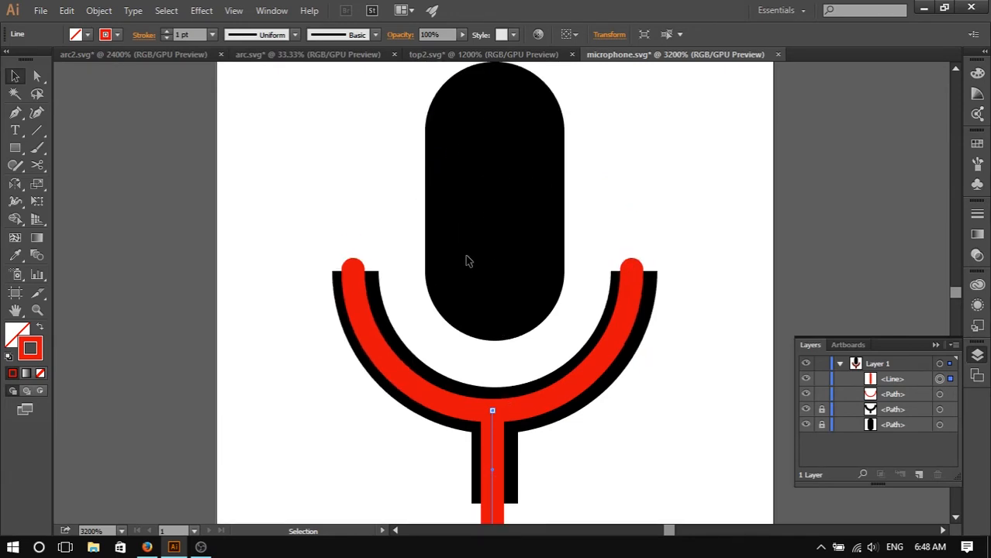
pyautogui.scroll(-2, 543, 380)
pyautogui.click(514, 363)
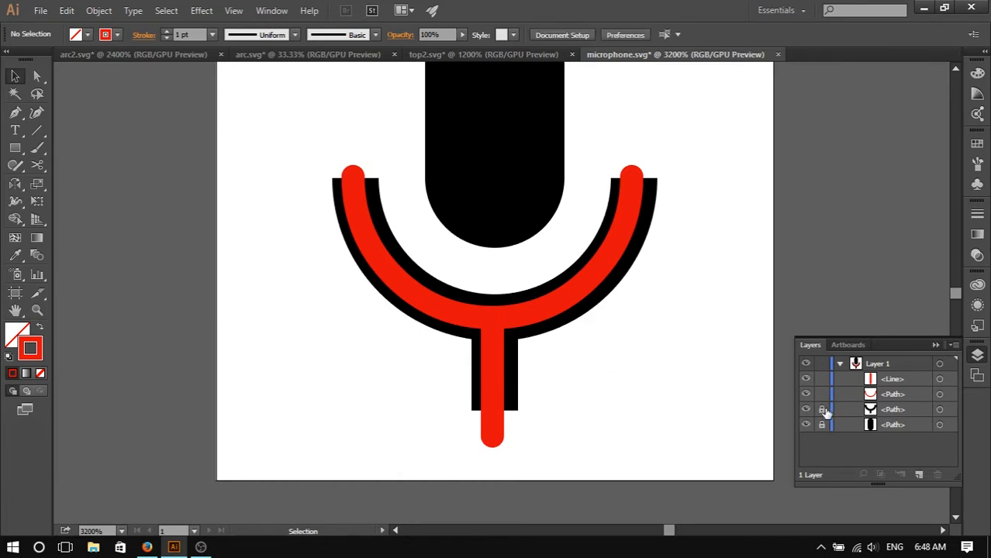
# - Unlock the two original black icon paths and delete both, leaving only the traced arc and stem line
pyautogui.click(822, 410)
pyautogui.click(823, 425)
pyautogui.click(950, 424)
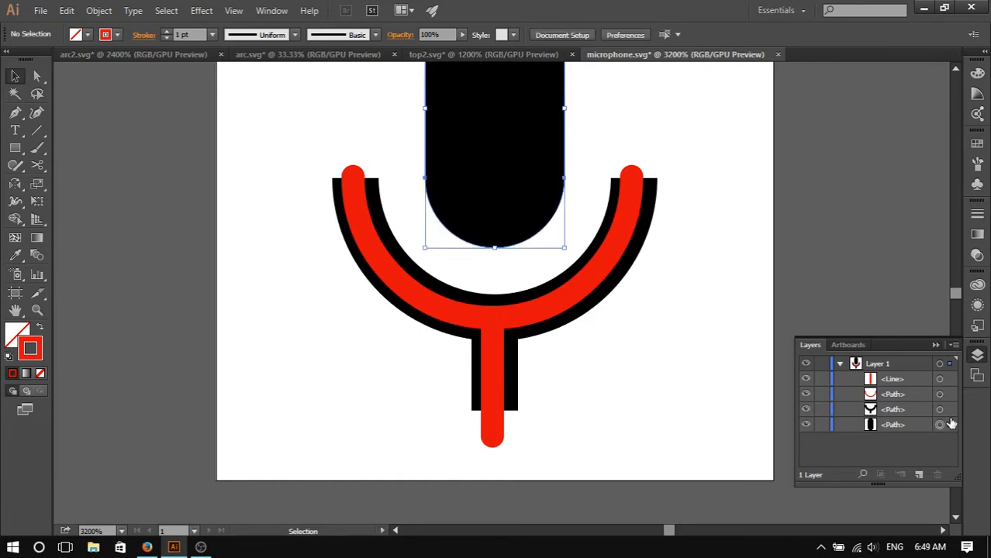
pyautogui.press('Delete')
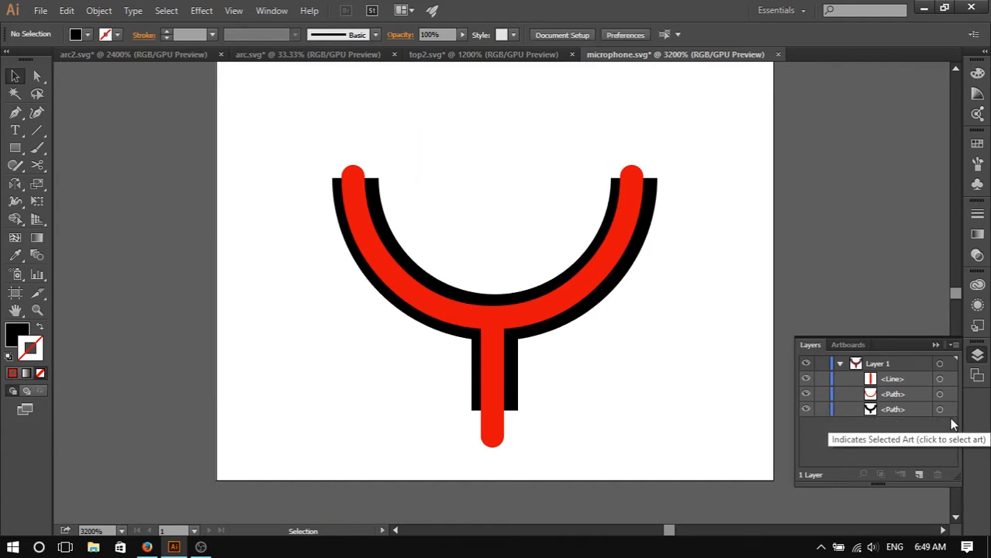
pyautogui.click(939, 409)
pyautogui.press('Delete')
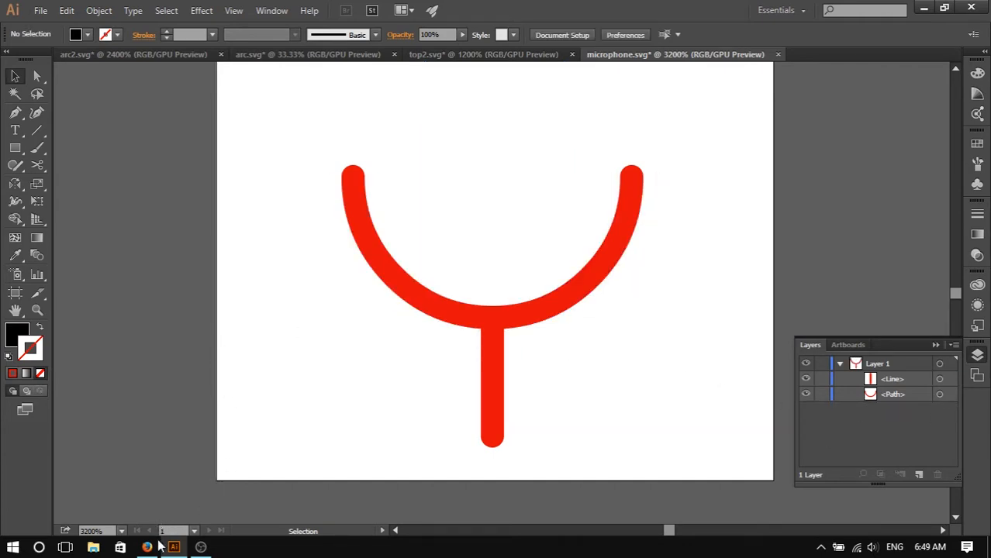
# - Open shapeshifter.design in a new browser tab
pyautogui.click(147, 548)
pyautogui.click(85, 11)
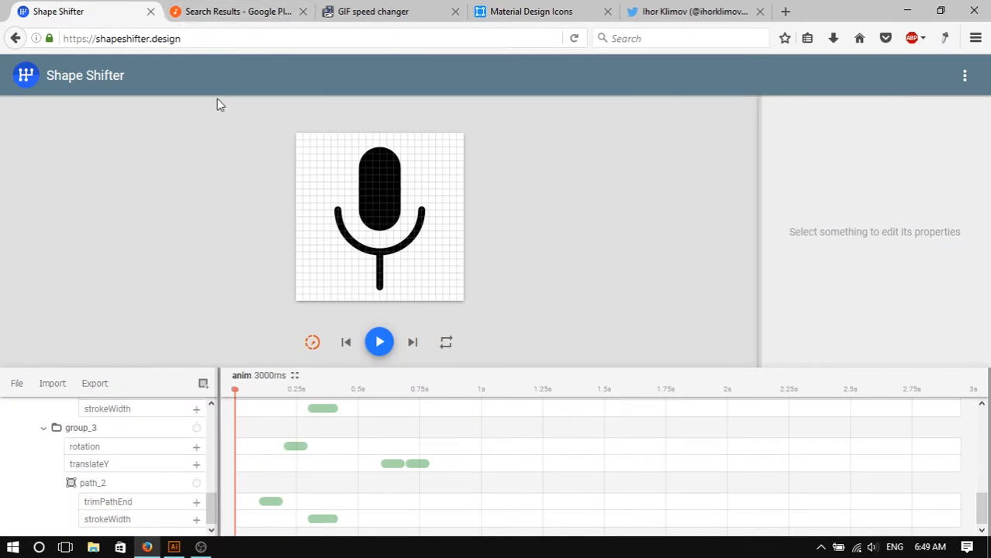
pyautogui.hotkey('ctrl', 't')
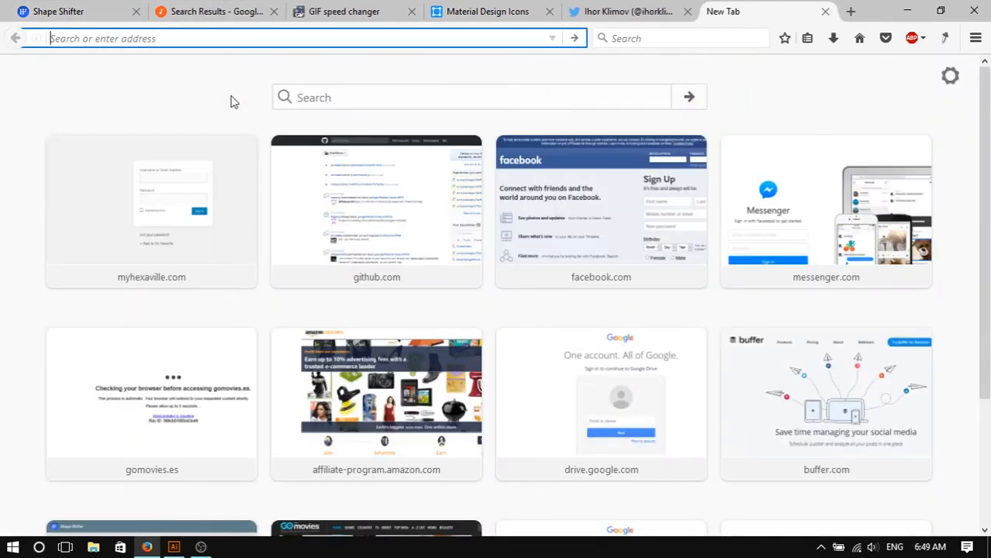
pyautogui.write('shapeshifter.design/')
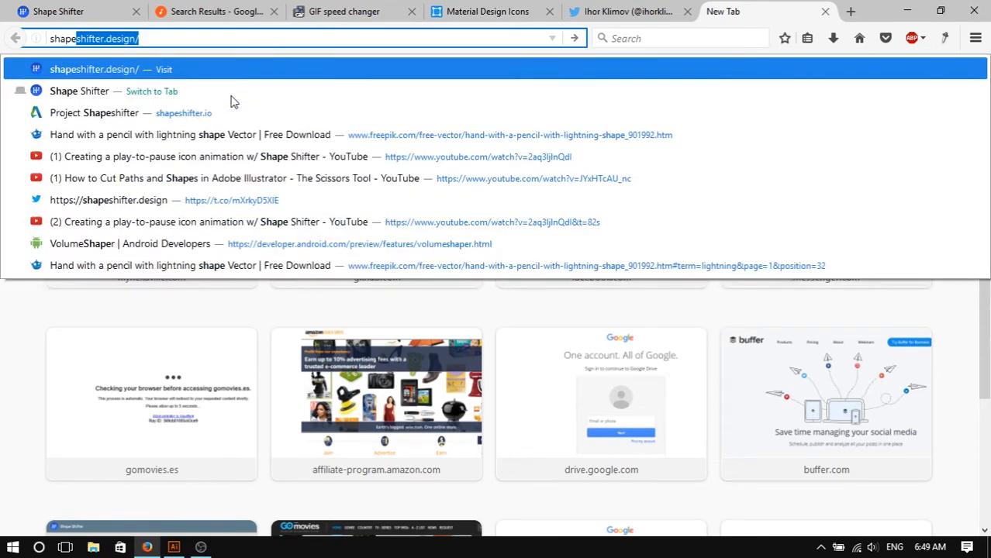
pyautogui.press('Return')
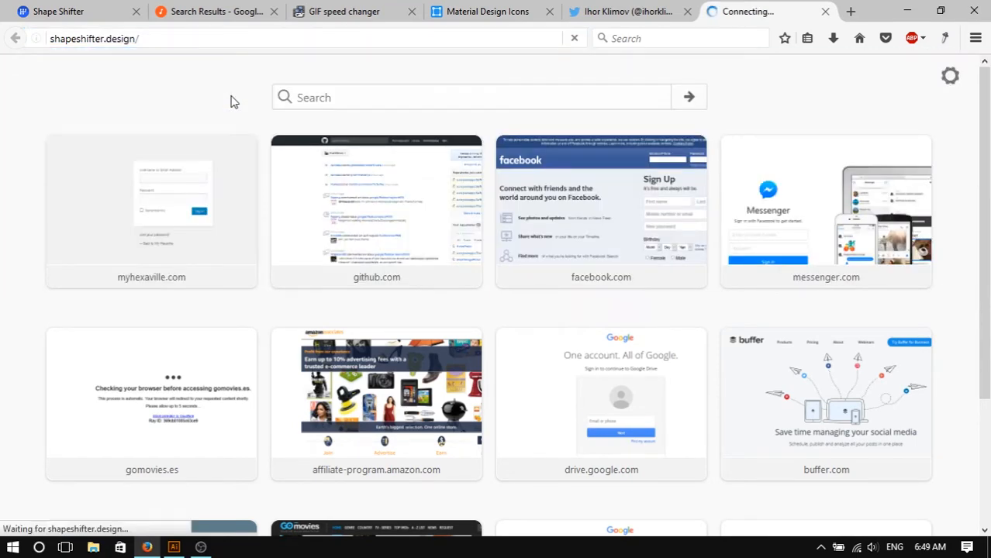
pyautogui.click(201, 548)
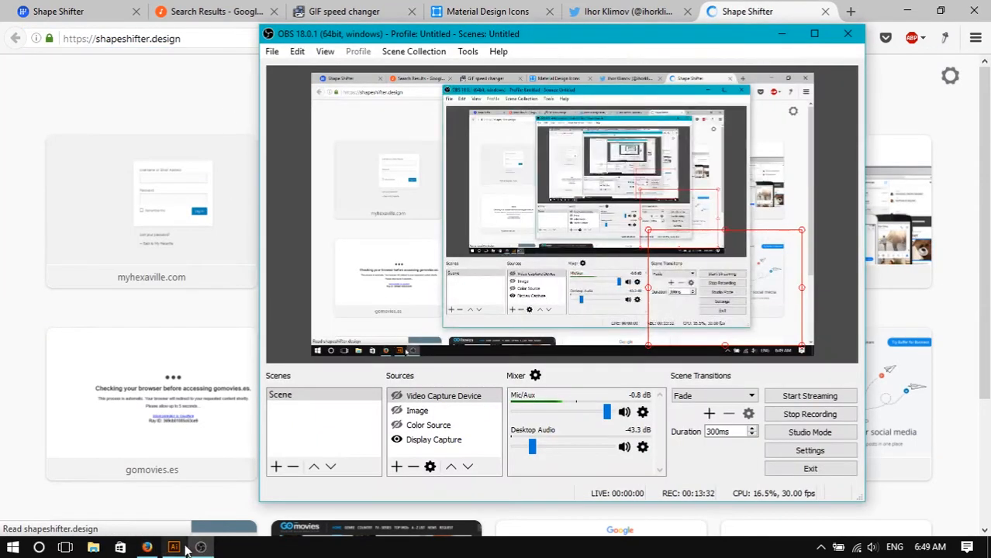
# - Back in Illustrator, change the arc's stroke colour to black
pyautogui.click(174, 547)
pyautogui.click(504, 322)
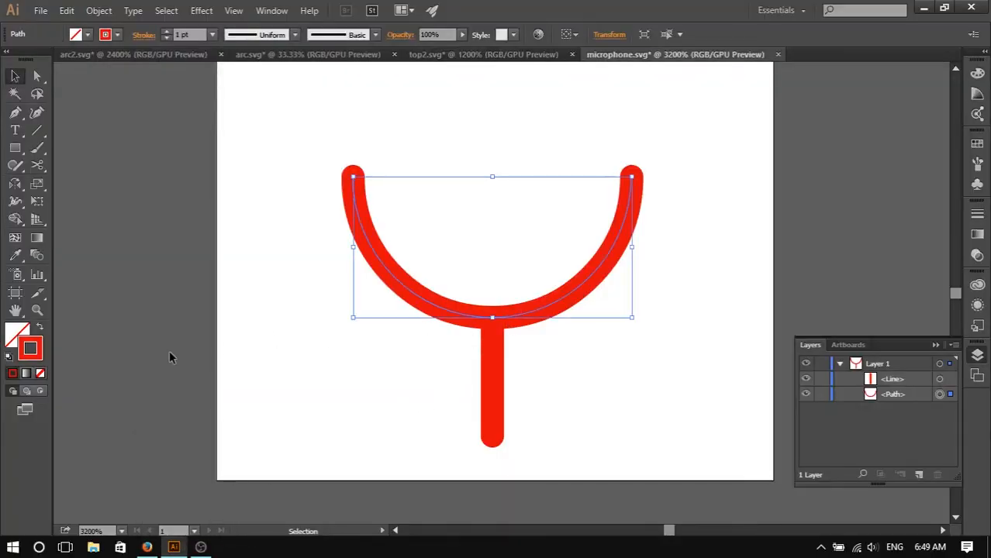
pyautogui.doubleClick(31, 349)
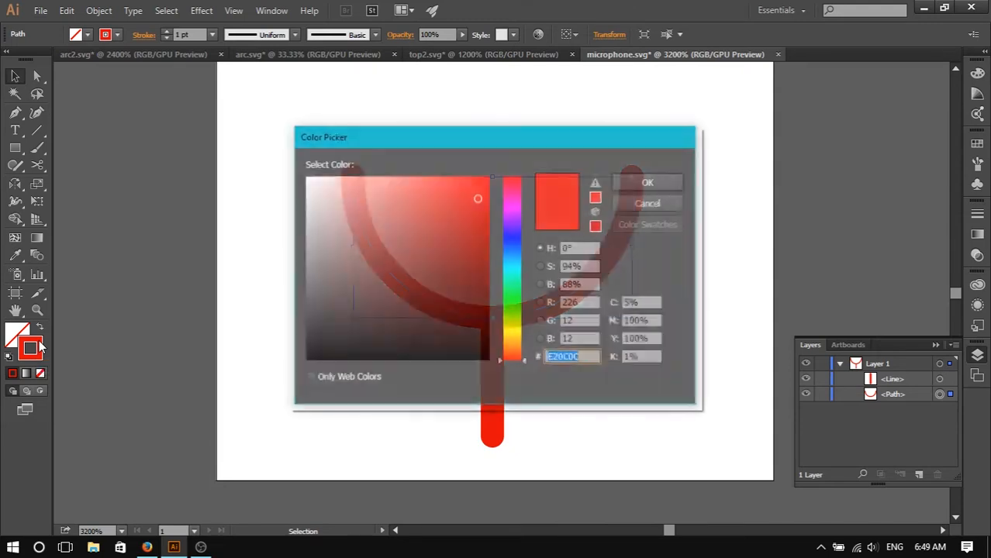
pyautogui.moveTo(332, 302); pyautogui.dragTo(303, 378)
pyautogui.click(646, 186)
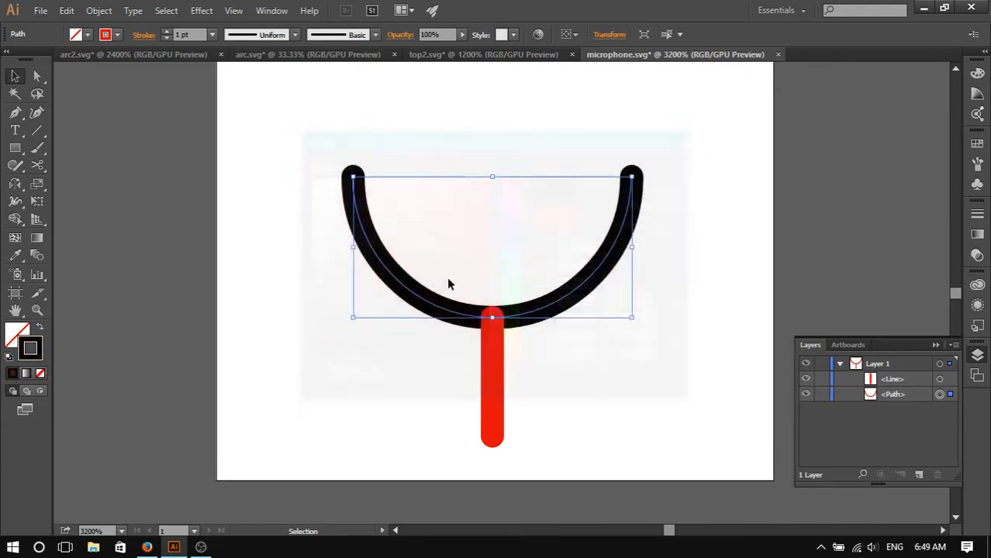
# - Change the stem line's stroke colour to black, then lock and hide the line
pyautogui.click(498, 387)
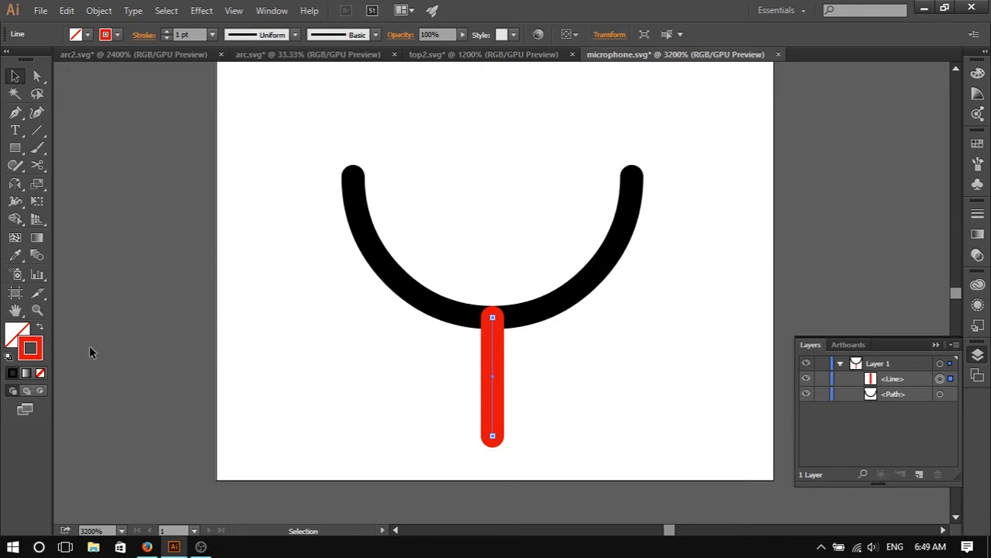
pyautogui.doubleClick(36, 349)
pyautogui.moveTo(405, 281)
pyautogui.mouseDown()
pyautogui.moveTo(416, 292)
pyautogui.moveTo(294, 354)
pyautogui.moveTo(304, 358)
pyautogui.mouseUp()
pyautogui.click(633, 186)
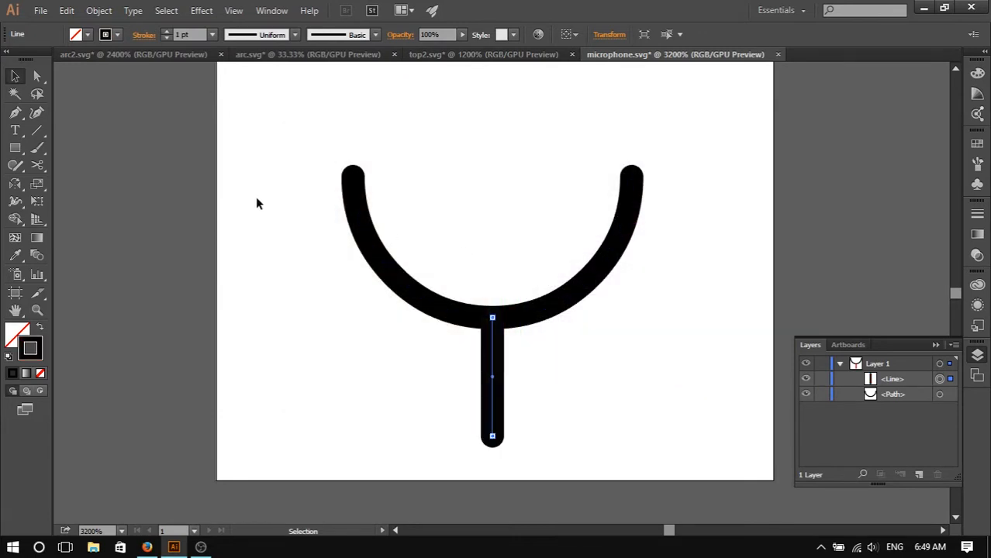
pyautogui.click(822, 379)
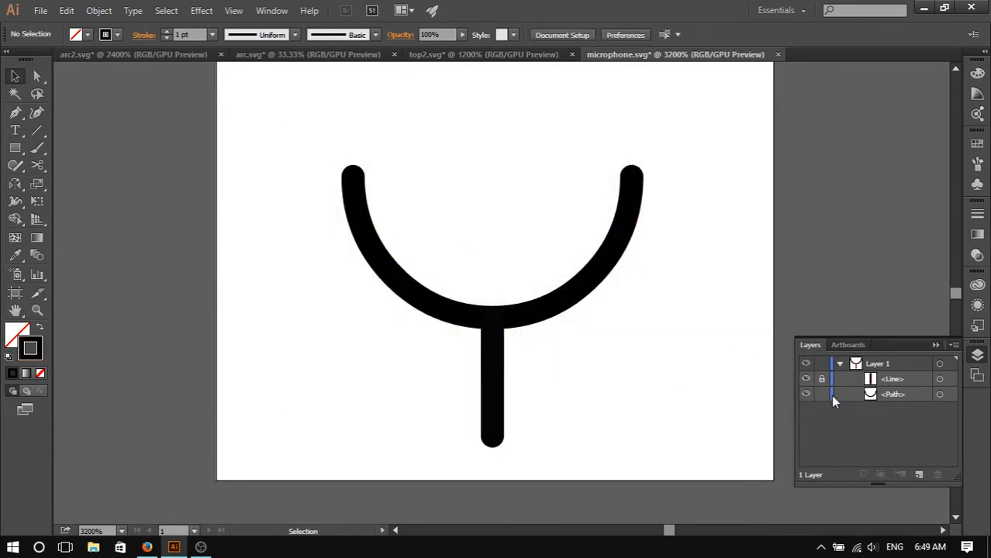
pyautogui.click(806, 379)
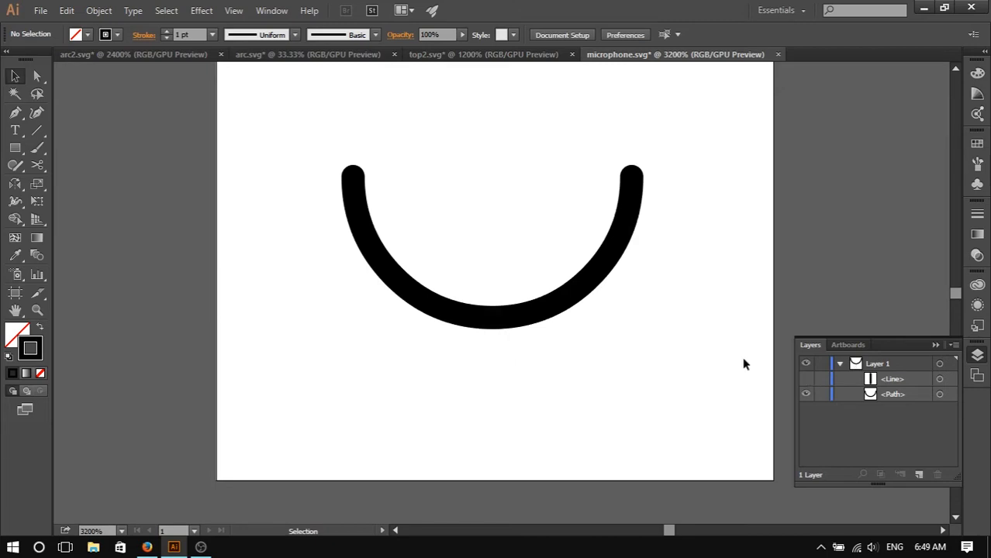
# - Try to save the drawing as microphone on Local Disk (C:) with Save As
pyautogui.click(41, 11)
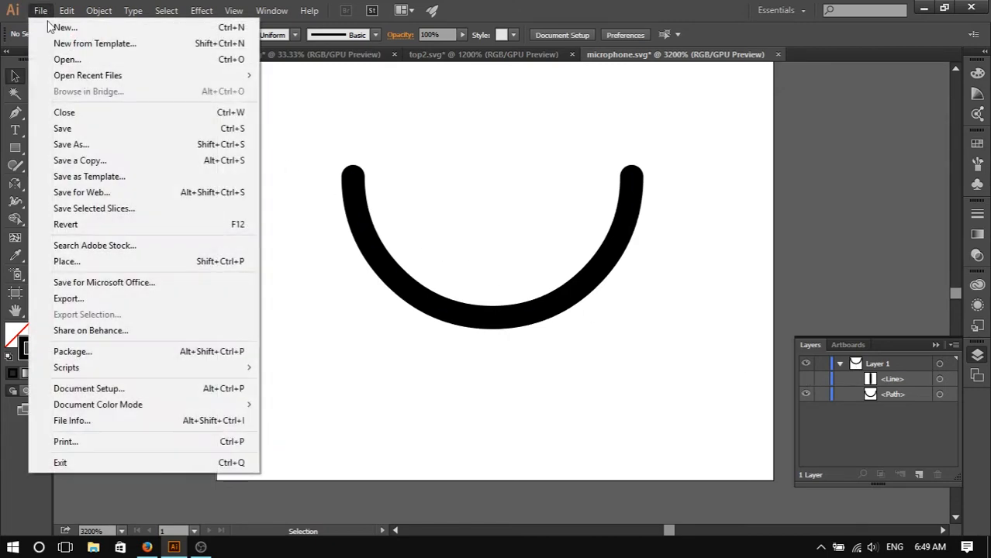
pyautogui.click(106, 145)
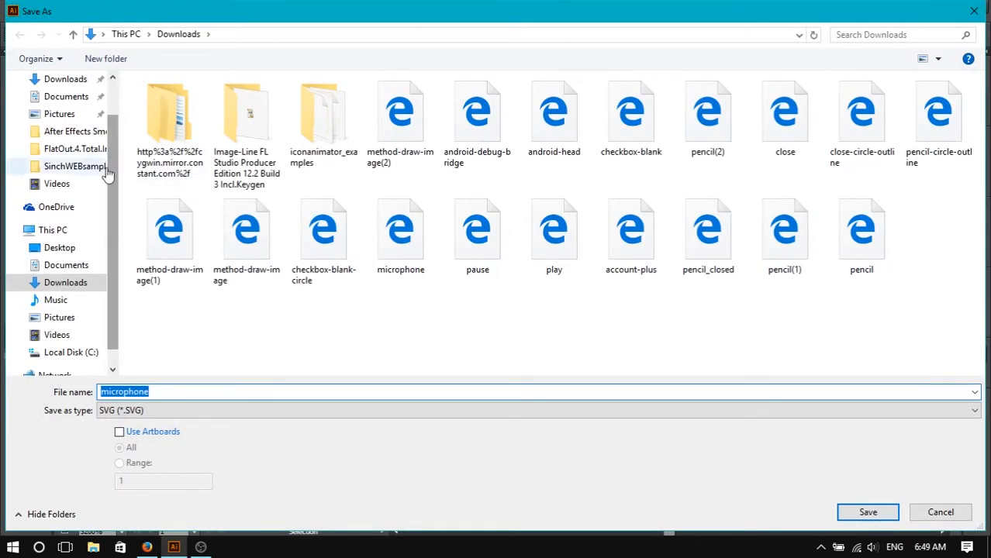
pyautogui.click(54, 230)
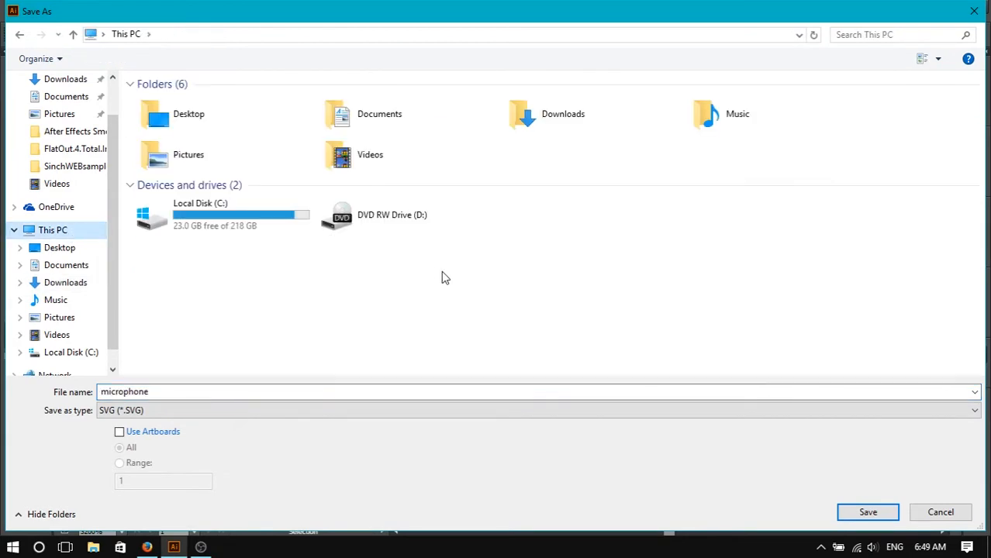
pyautogui.doubleClick(215, 215)
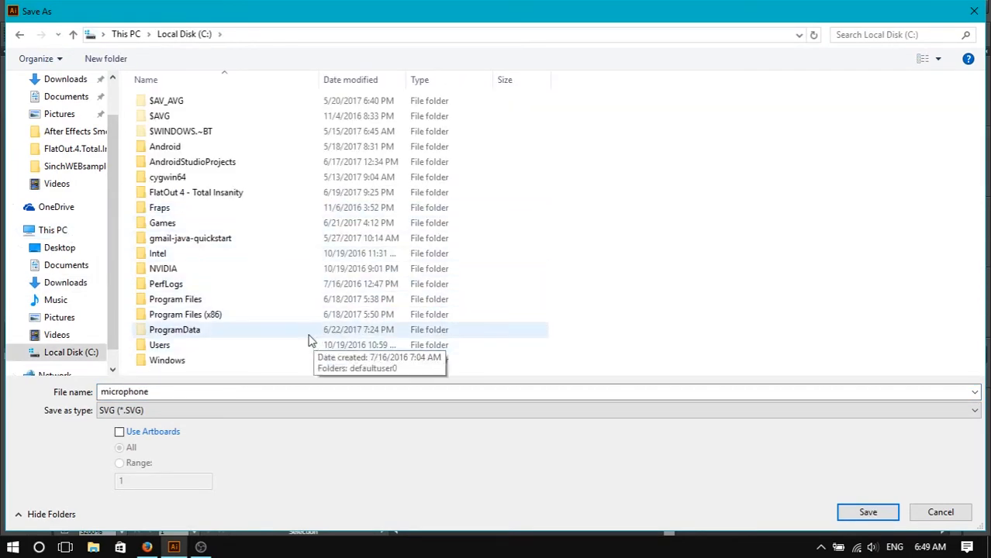
pyautogui.doubleClick(171, 394)
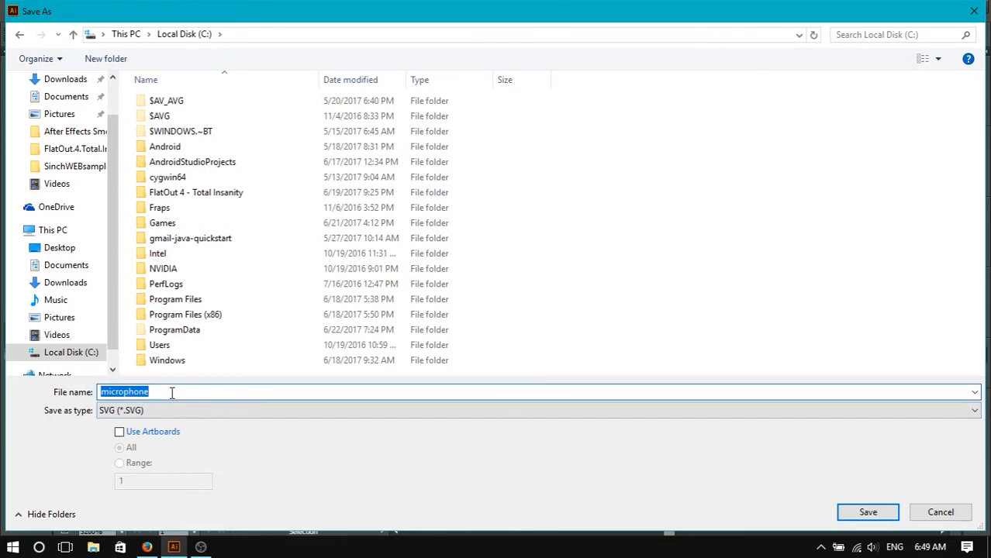
pyautogui.press('Return')
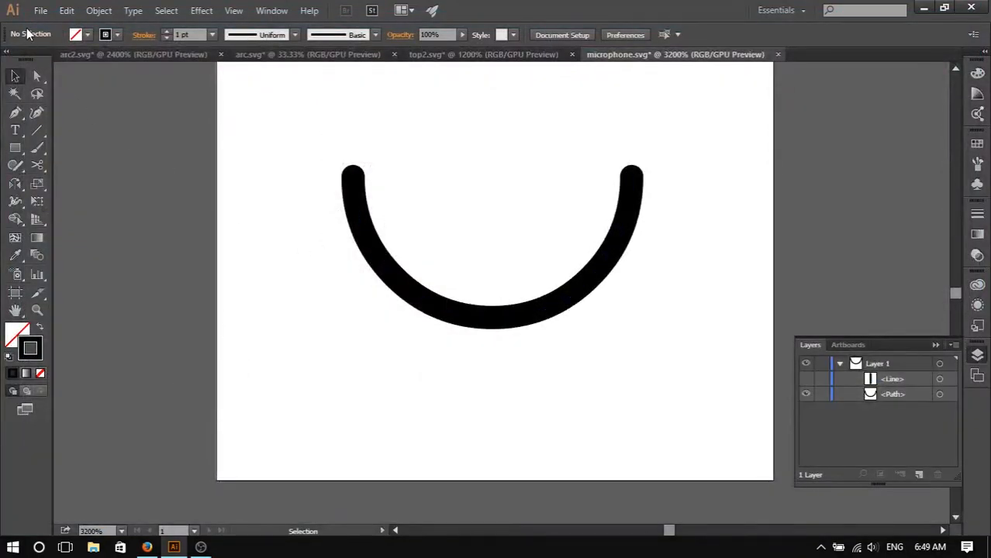
# - Save the arc drawing as bottom1.svg in the Android folder on Local Disk (C:), accepting the default SVG options
pyautogui.click(41, 10)
pyautogui.click(113, 145)
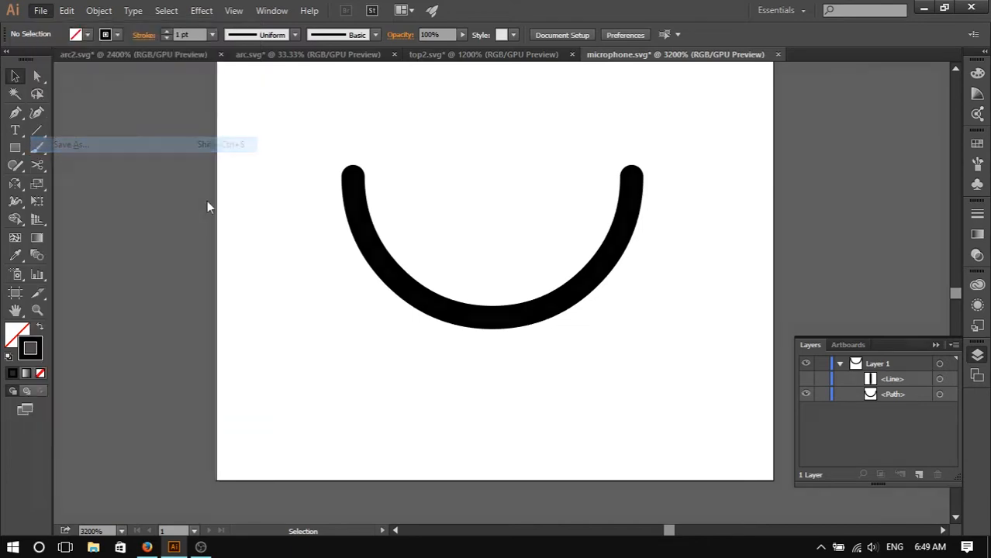
pyautogui.write('bottom1')
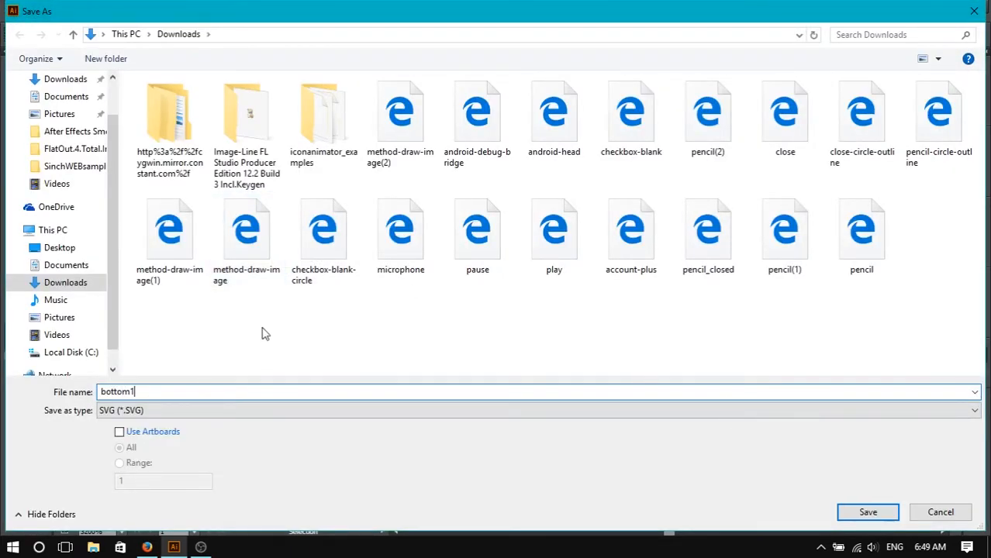
pyautogui.click(53, 231)
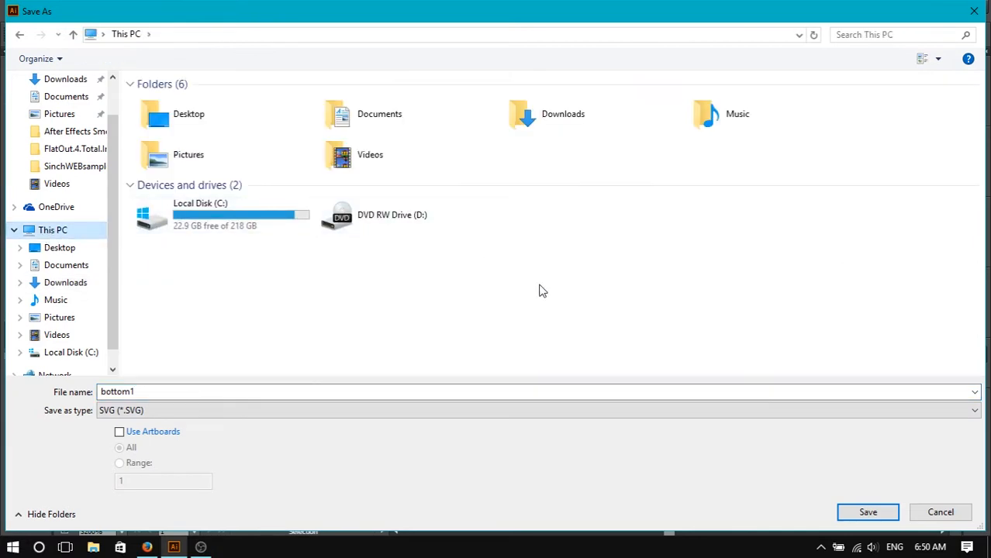
pyautogui.doubleClick(250, 222)
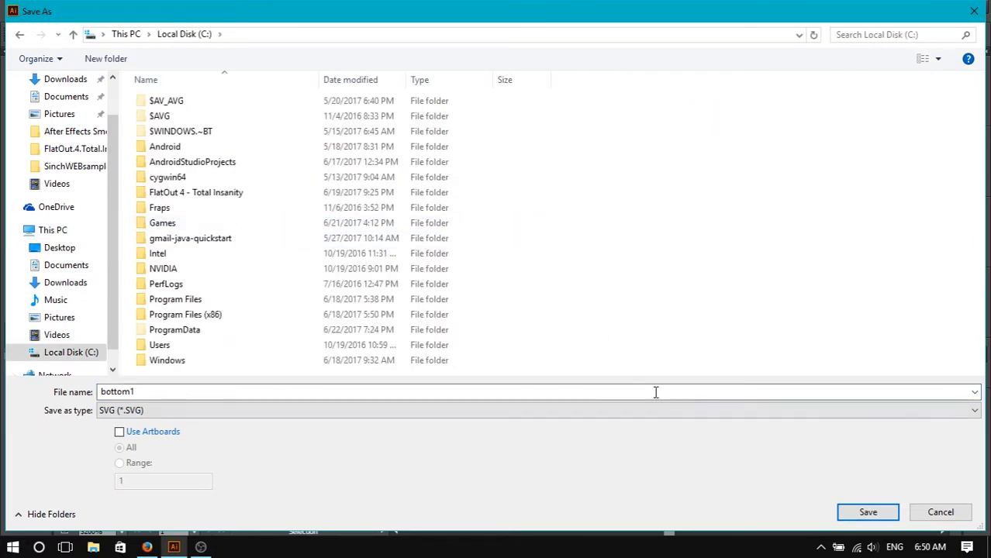
pyautogui.click(879, 516)
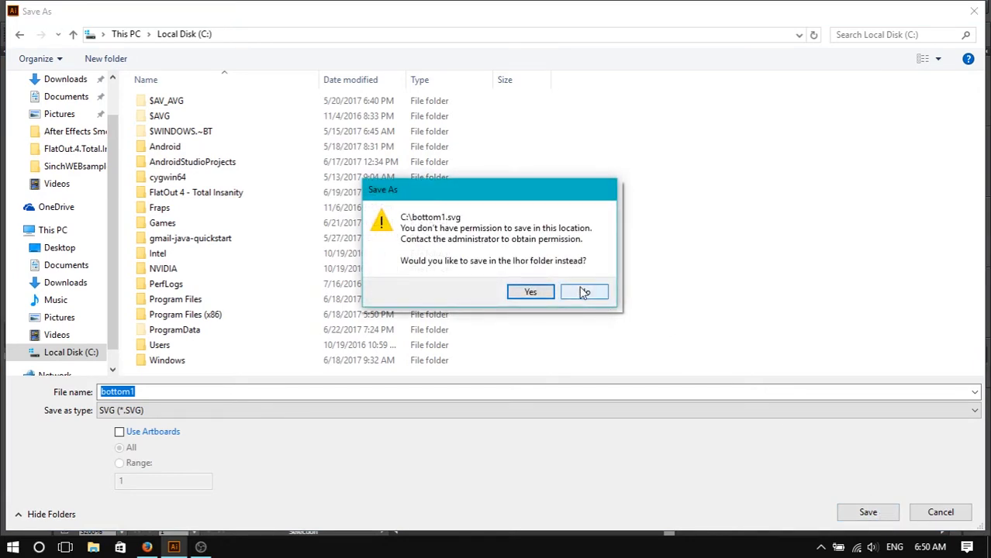
pyautogui.click(585, 292)
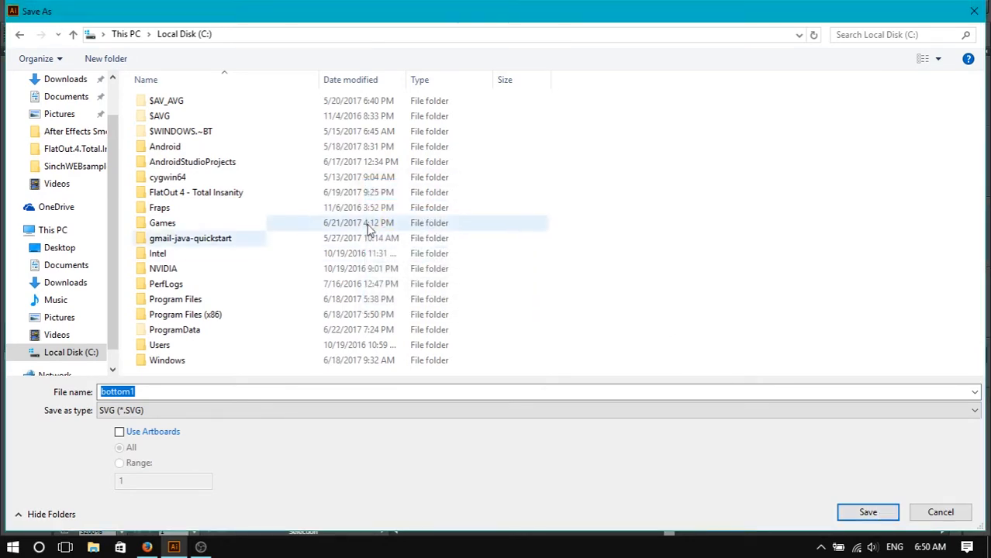
pyautogui.doubleClick(199, 146)
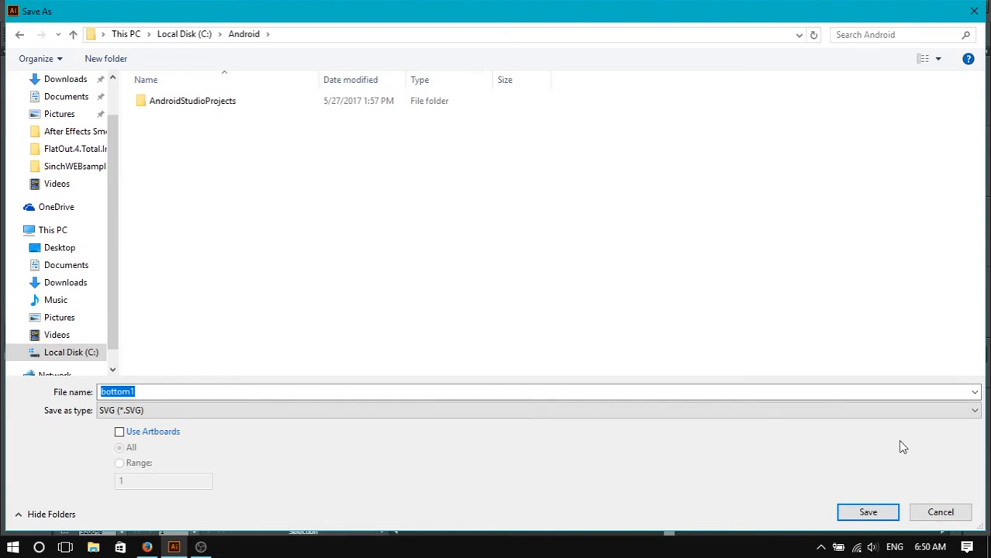
pyautogui.click(885, 510)
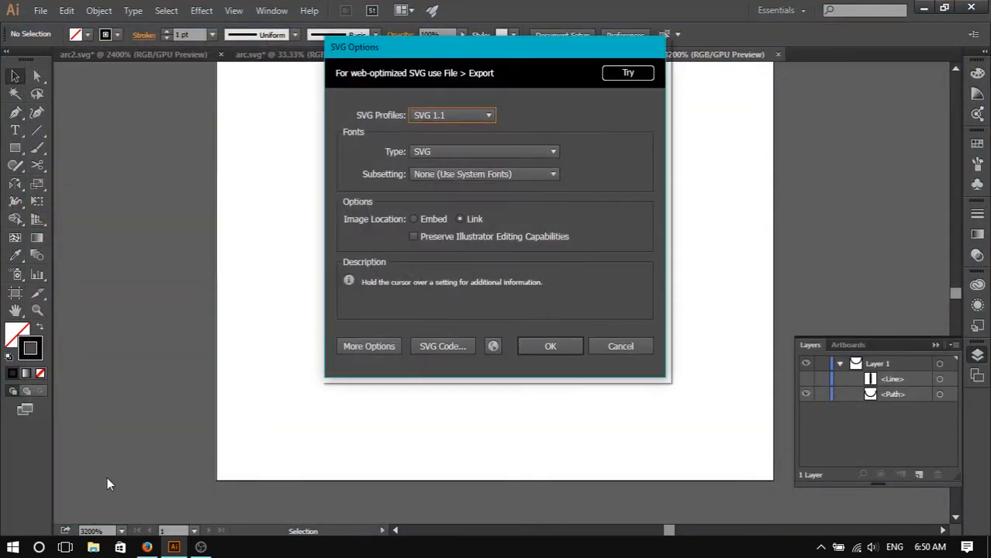
pyautogui.click(551, 346)
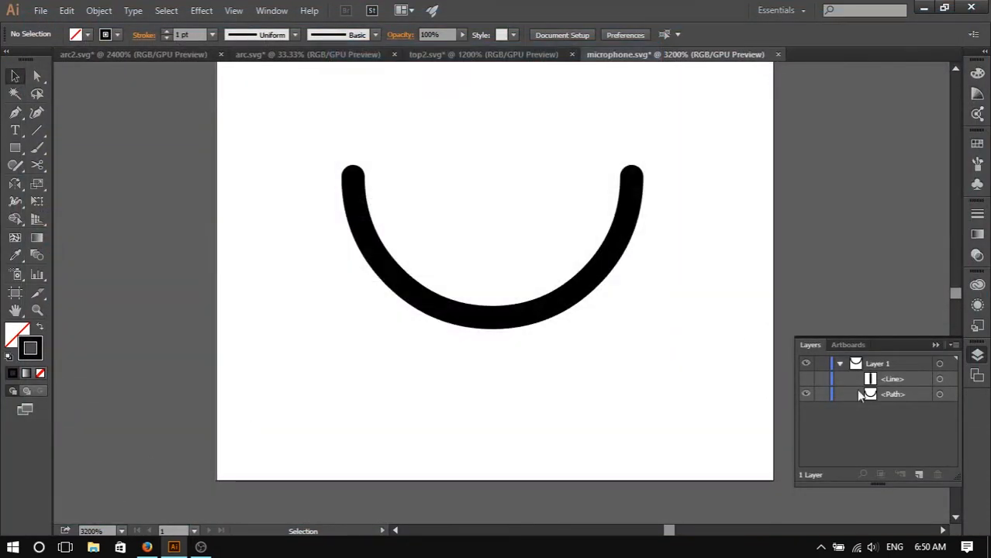
# - Save a stem-only version as bottom2.svg by showing the line and temporarily hiding the arc
pyautogui.click(806, 379)
pyautogui.click(806, 394)
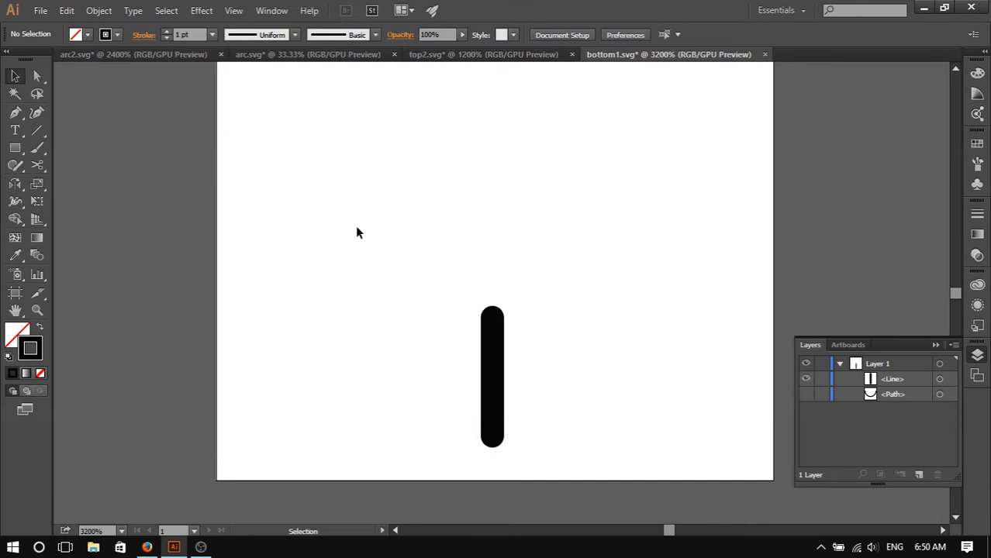
pyautogui.click(41, 11)
pyautogui.click(107, 143)
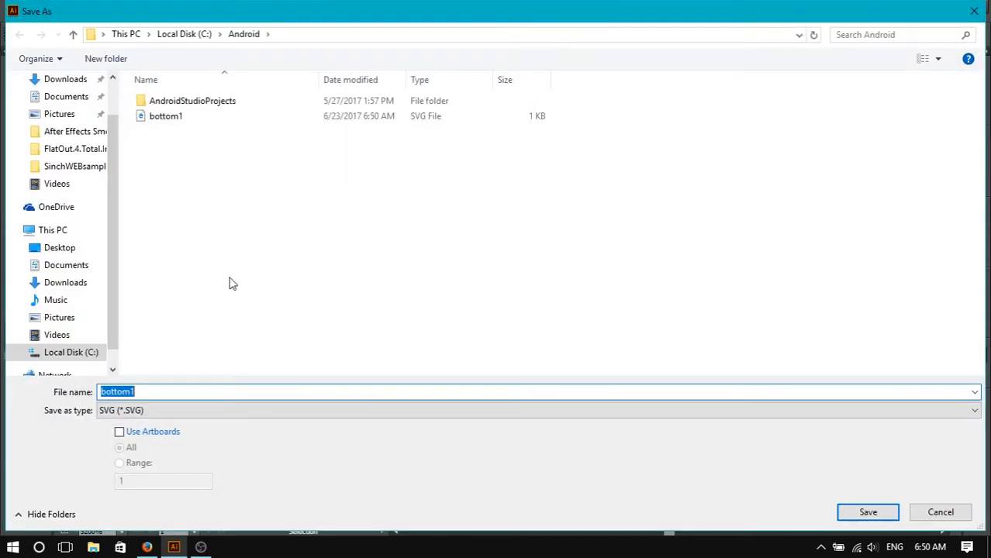
pyautogui.press('End')
pyautogui.click(853, 511)
pyautogui.click(544, 342)
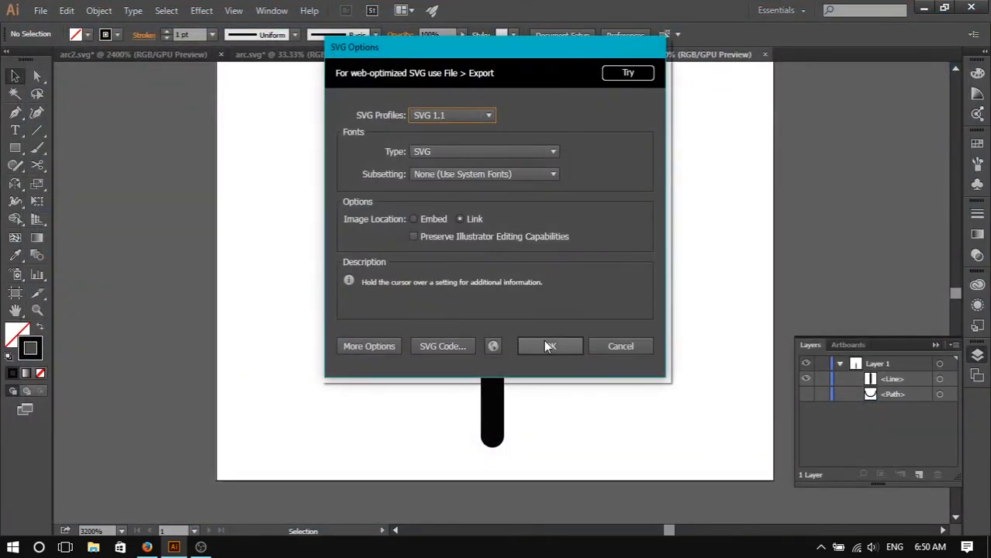
pyautogui.click(807, 394)
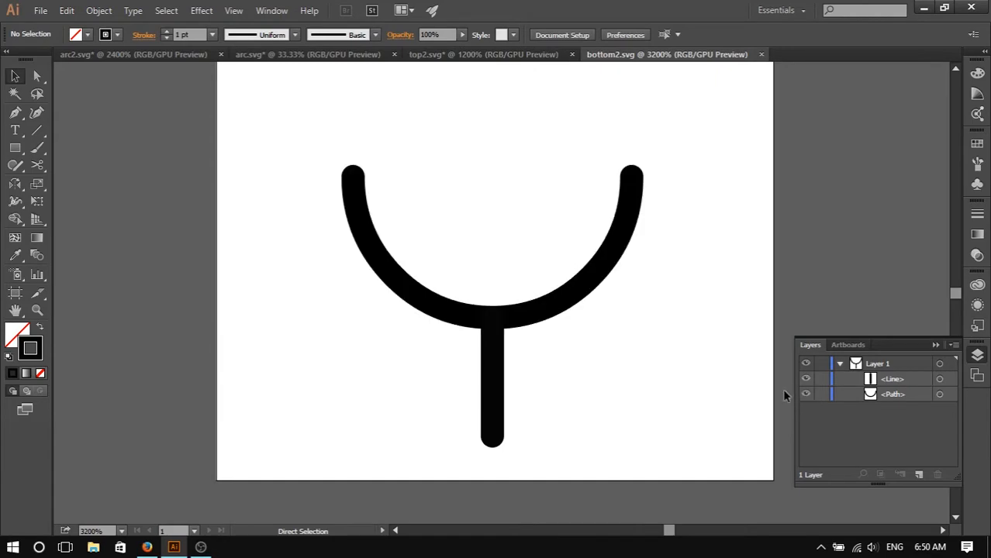
# - Switch to Shape Shifter and import both bottom SVG files from the Android folder on Local Disk (C:)
pyautogui.hotkey('alt', 'Tab')
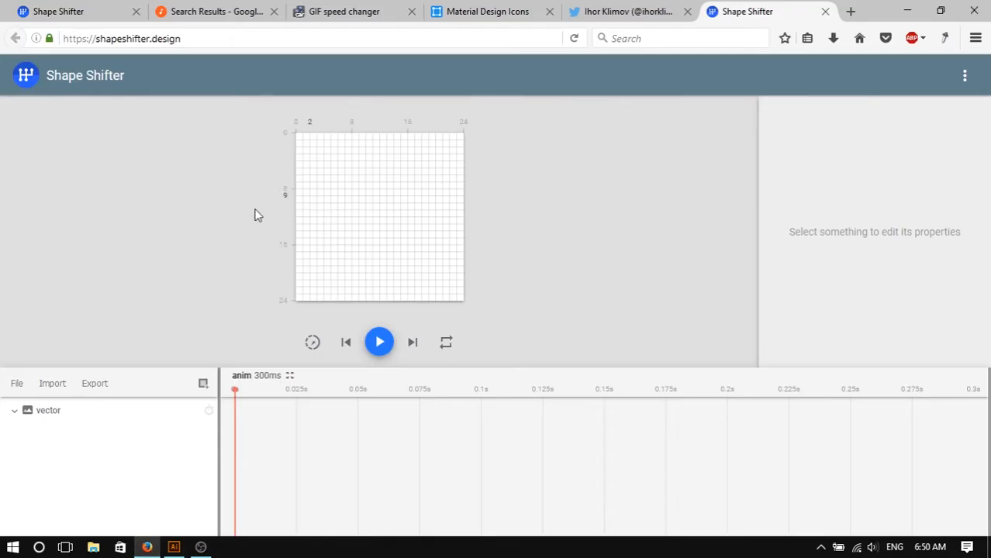
pyautogui.click(54, 383)
pyautogui.click(77, 397)
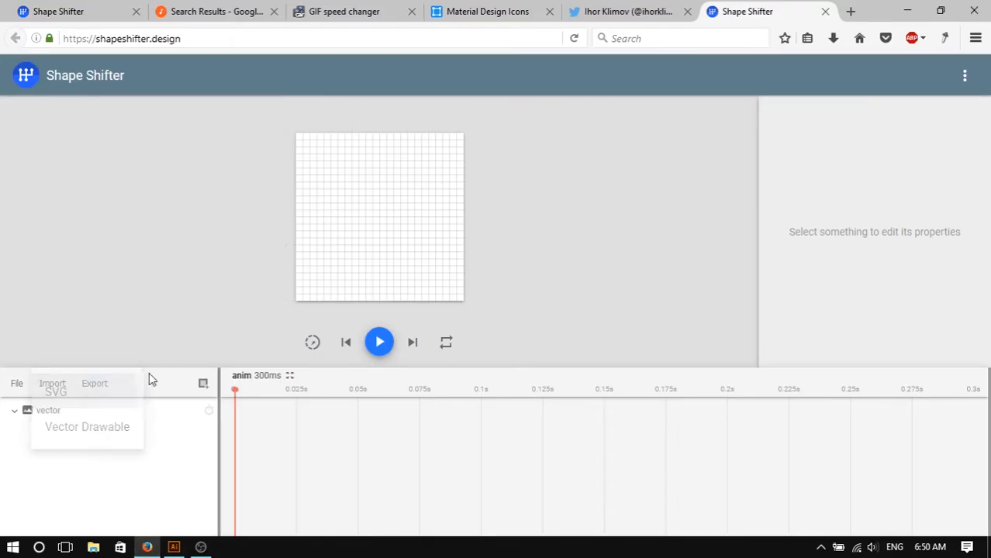
pyautogui.click(140, 245)
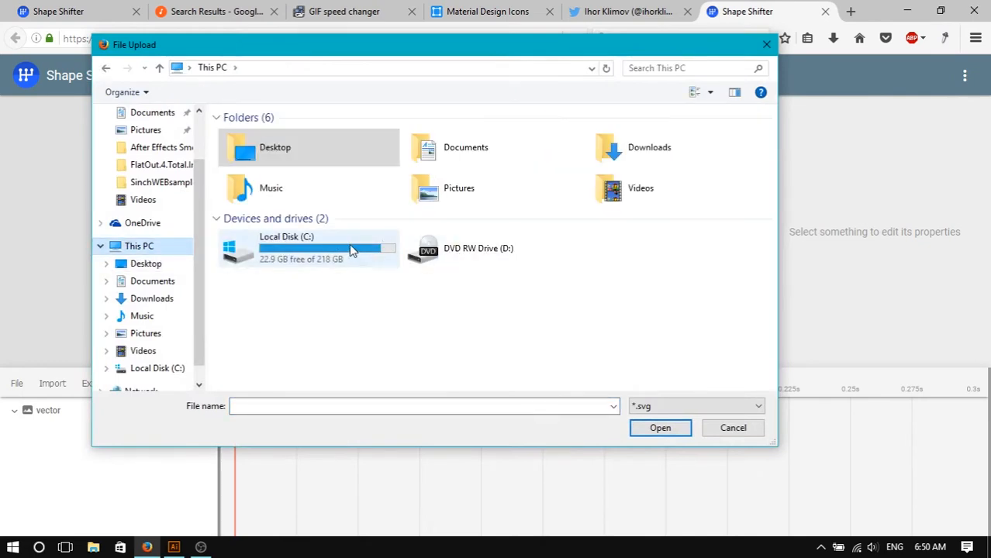
pyautogui.doubleClick(349, 246)
pyautogui.doubleClick(310, 182)
pyautogui.moveTo(300, 185); pyautogui.dragTo(290, 159)
pyautogui.click(659, 429)
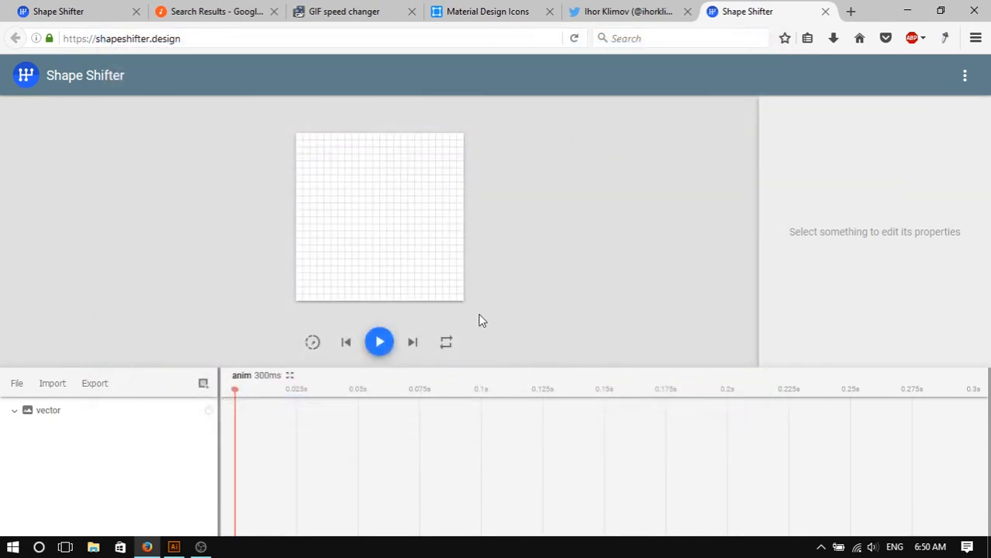
# - Add a trimPathStart animation to the arc path
pyautogui.click(411, 247)
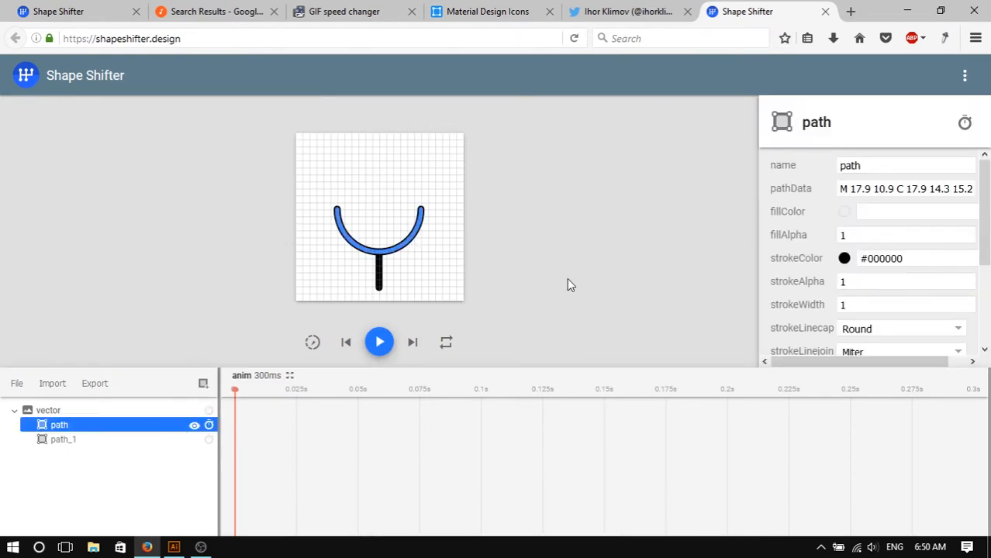
pyautogui.moveTo(857, 189); pyautogui.dragTo(895, 190)
pyautogui.click(895, 190)
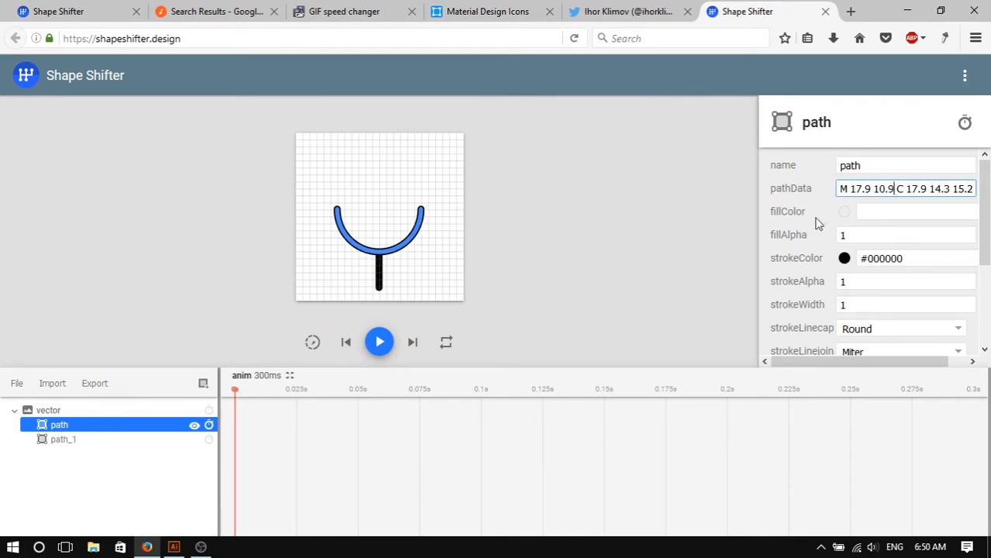
pyautogui.click(209, 427)
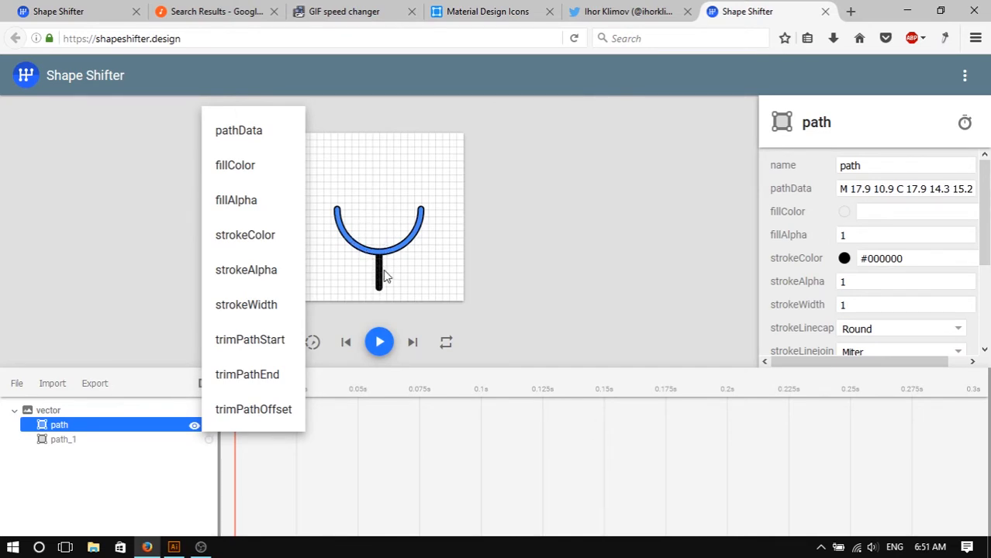
pyautogui.click(268, 346)
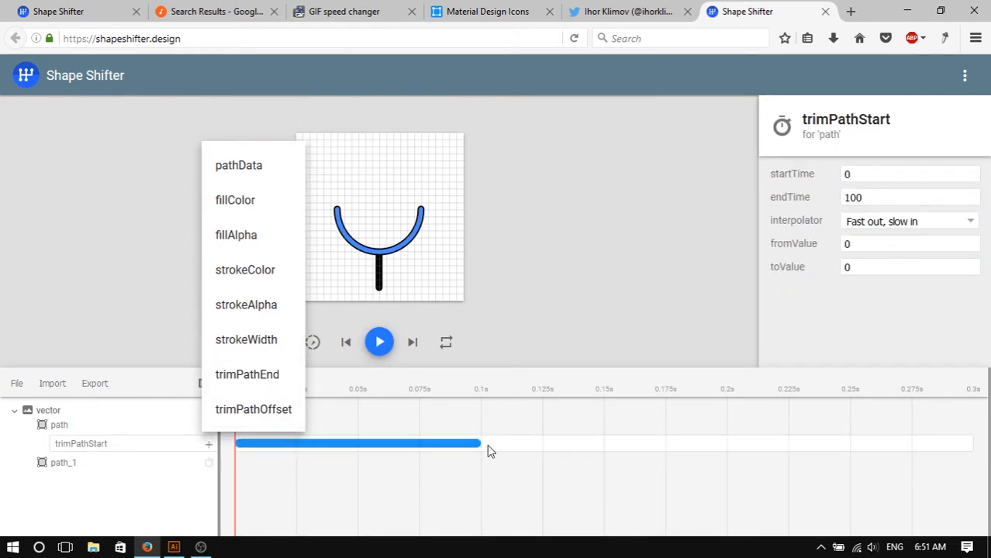
pyautogui.click(367, 415)
pyautogui.click(360, 414)
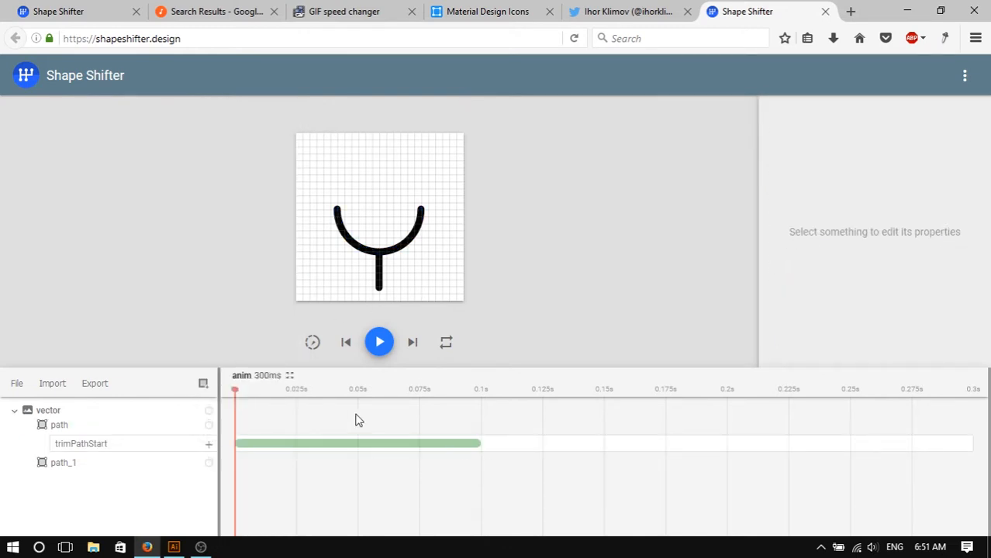
# - Set the animation duration to 3000 ms
pyautogui.click(268, 377)
pyautogui.moveTo(904, 183); pyautogui.dragTo(796, 182)
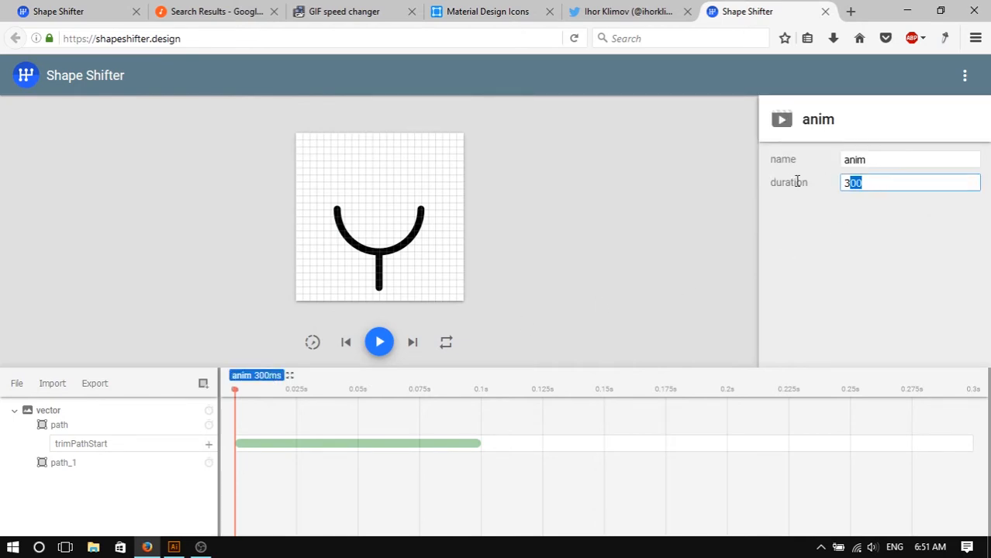
pyautogui.write('30')
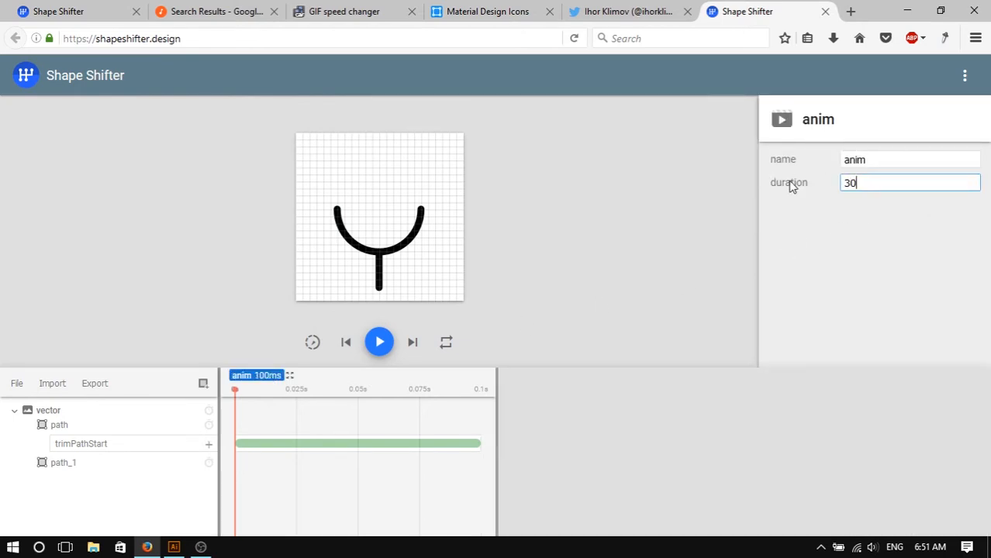
pyautogui.write('00')
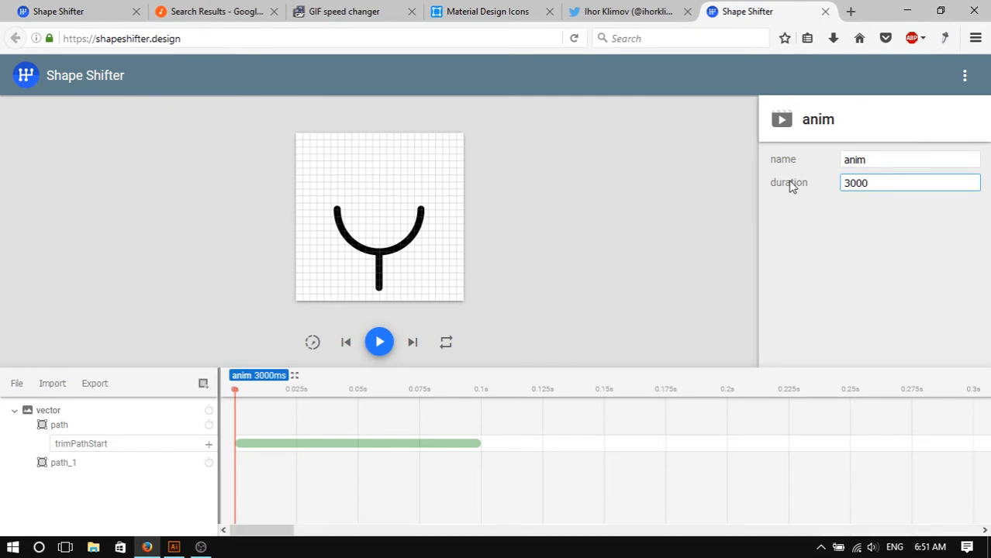
pyautogui.click(676, 420)
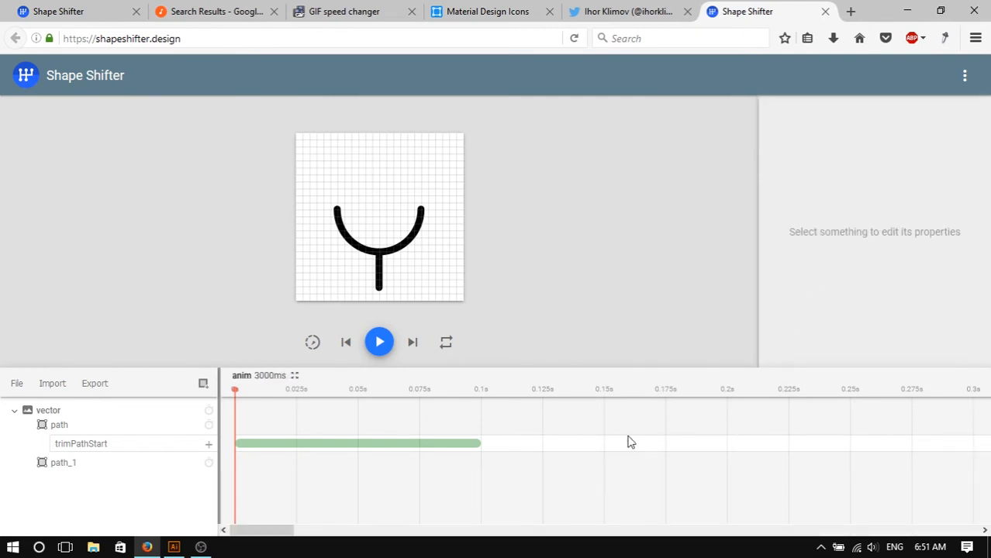
# - Stretch the trimPathStart block to end at 3000 ms and set its fromValue to 1
pyautogui.click(452, 456)
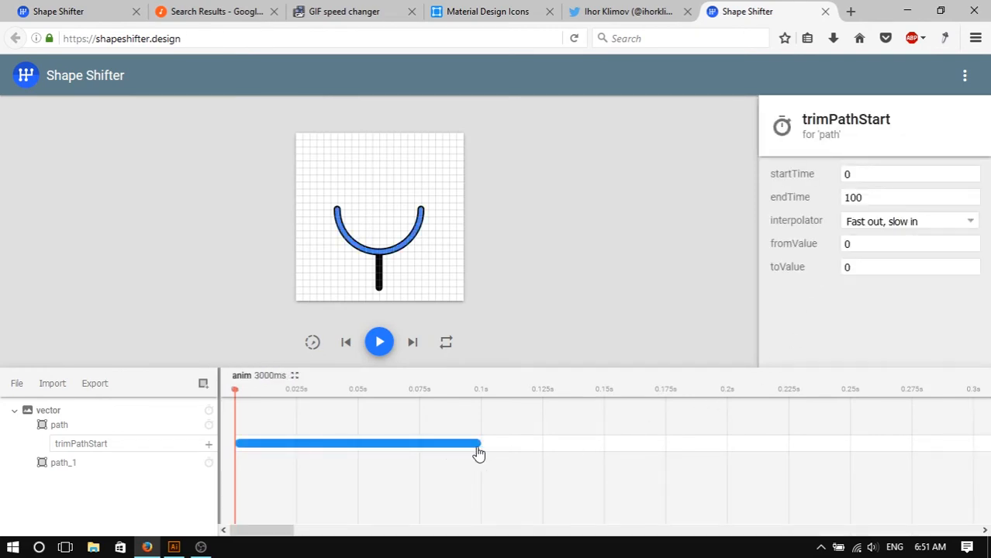
pyautogui.click(295, 376)
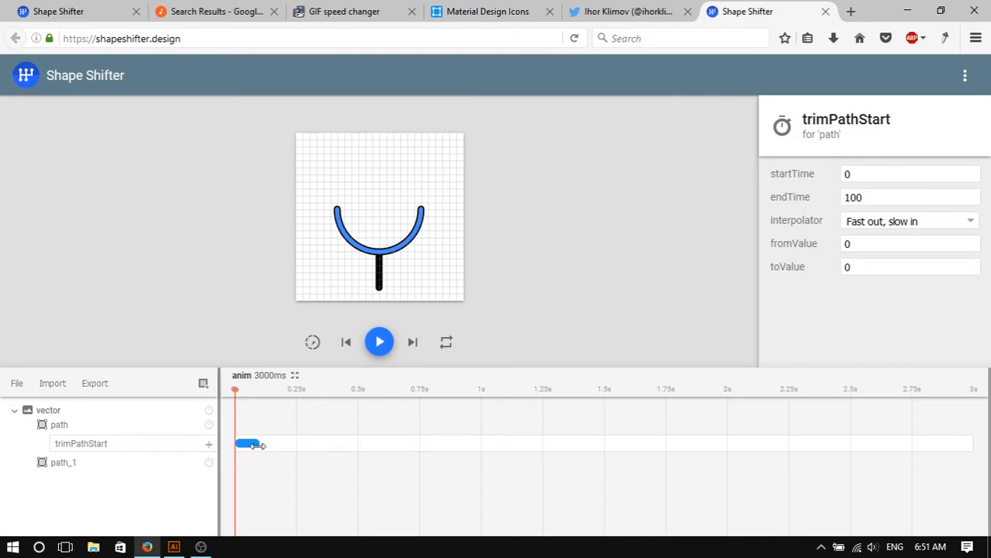
pyautogui.moveTo(295, 443); pyautogui.dragTo(971, 449)
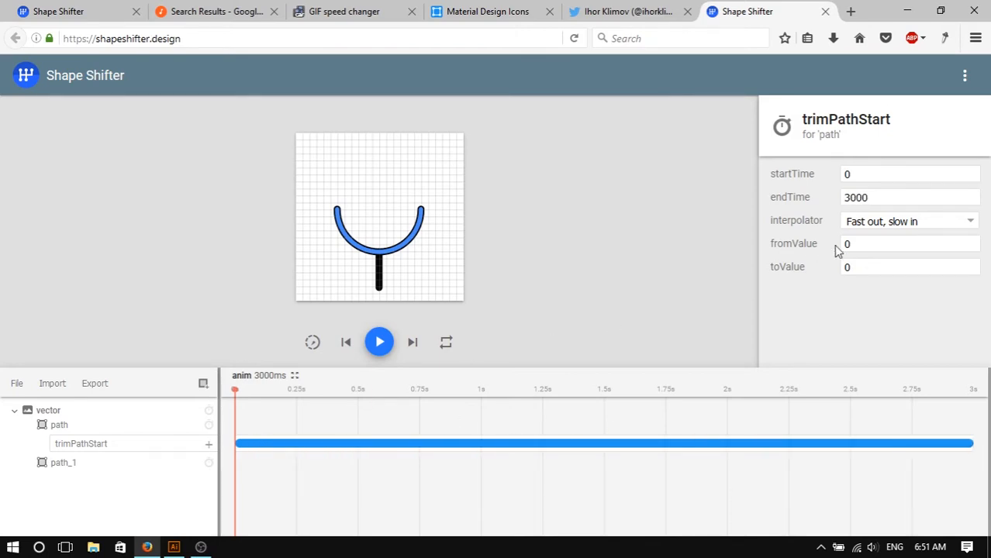
pyautogui.moveTo(868, 249); pyautogui.dragTo(820, 239)
pyautogui.write('1')
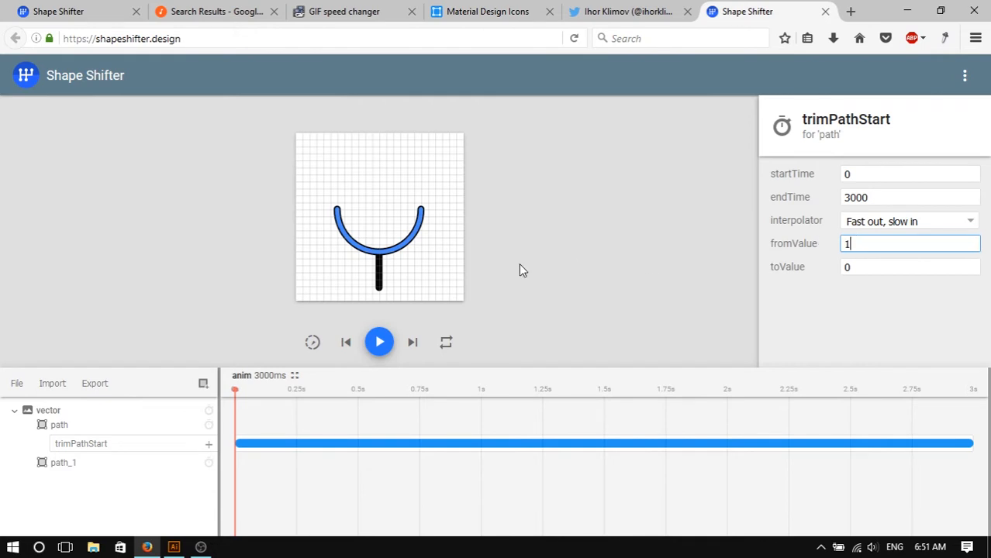
# - Play the animation to preview the arc trimming
pyautogui.click(385, 345)
pyautogui.click(566, 284)
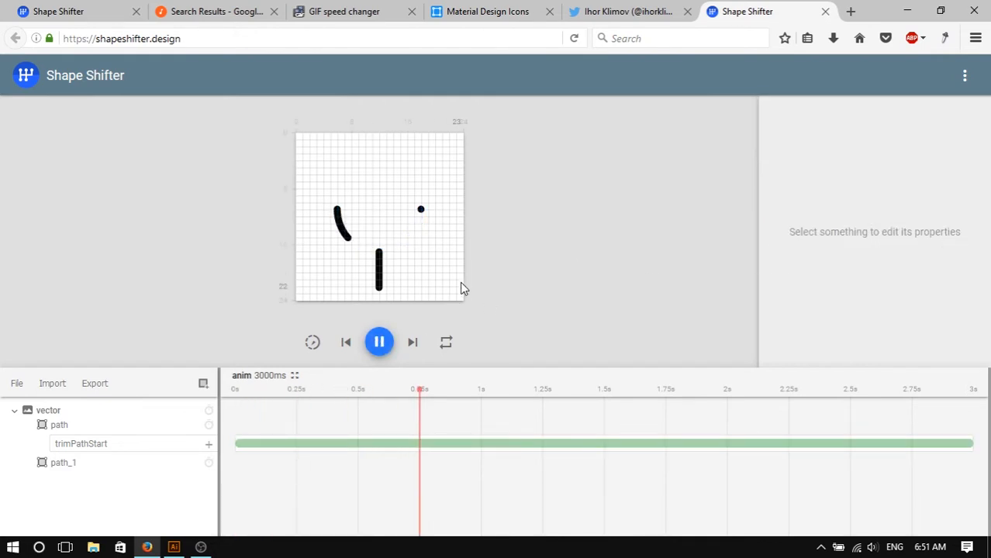
pyautogui.click(379, 343)
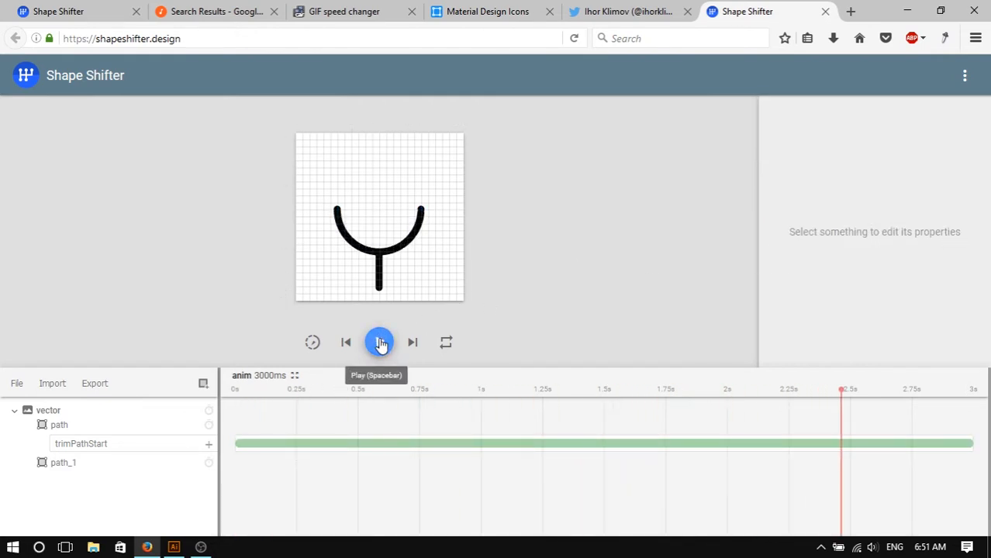
pyautogui.click(386, 447)
# - Delete the arc path's trimPathStart animation and add a trimPathEnd animation to the arc path instead
pyautogui.click(140, 446)
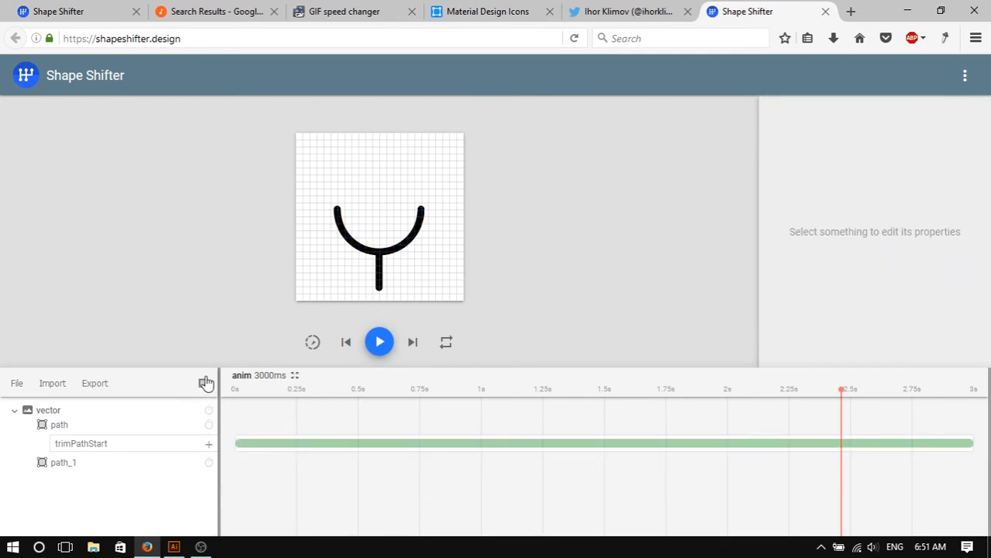
pyautogui.click(292, 446)
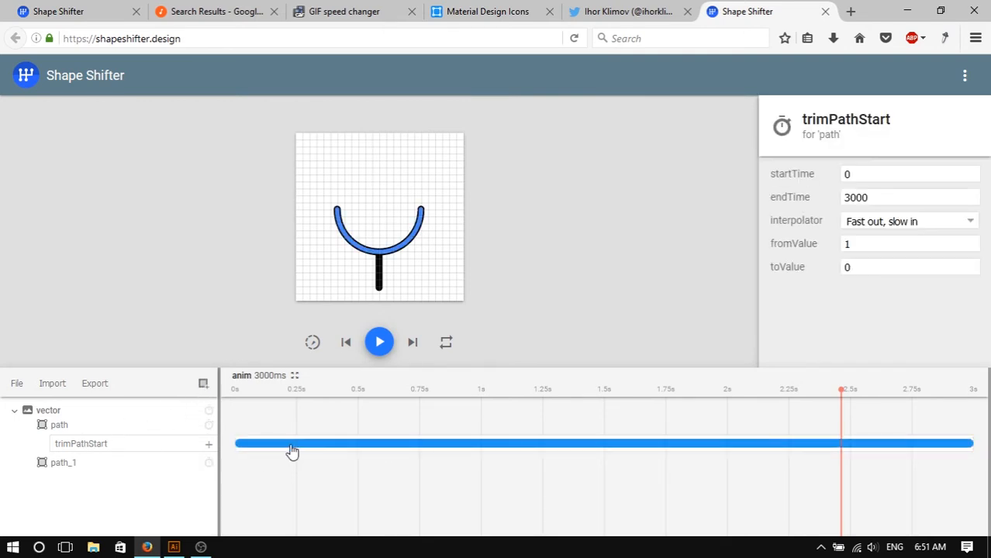
pyautogui.press('Delete')
pyautogui.click(208, 428)
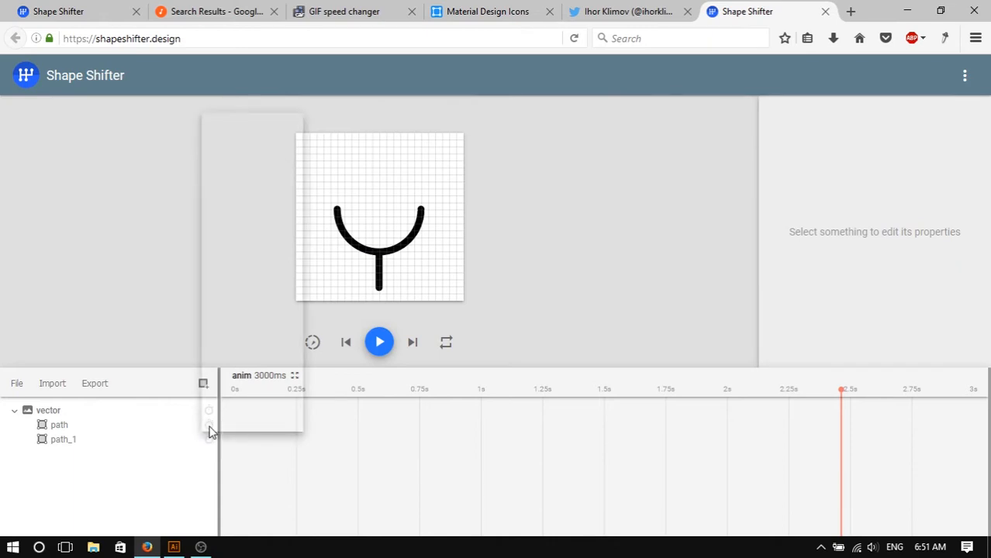
pyautogui.click(273, 375)
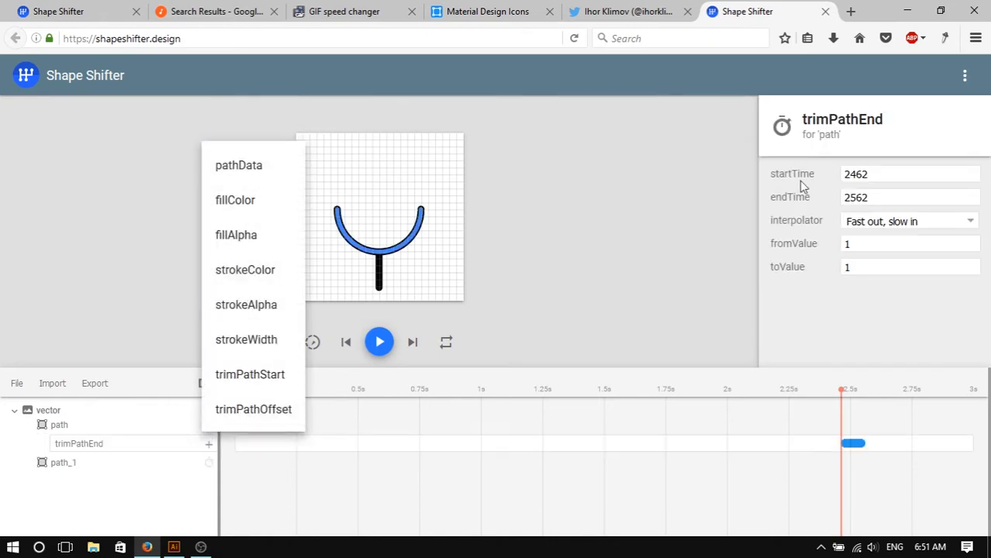
# - Set the arc's trimPathEnd toValue to 0 and briefly preview the animation
pyautogui.doubleClick(869, 267)
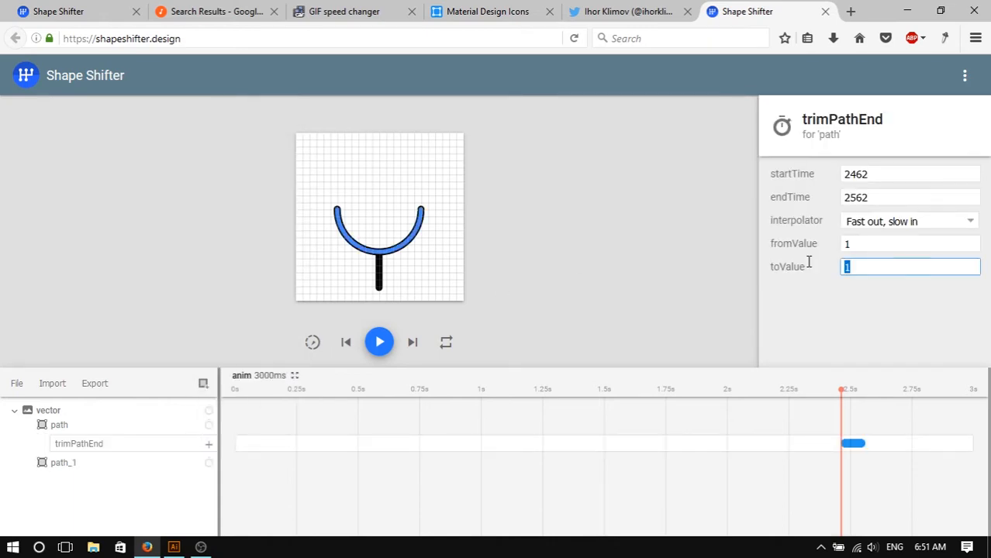
pyautogui.write('0')
pyautogui.click(705, 281)
pyautogui.click(380, 342)
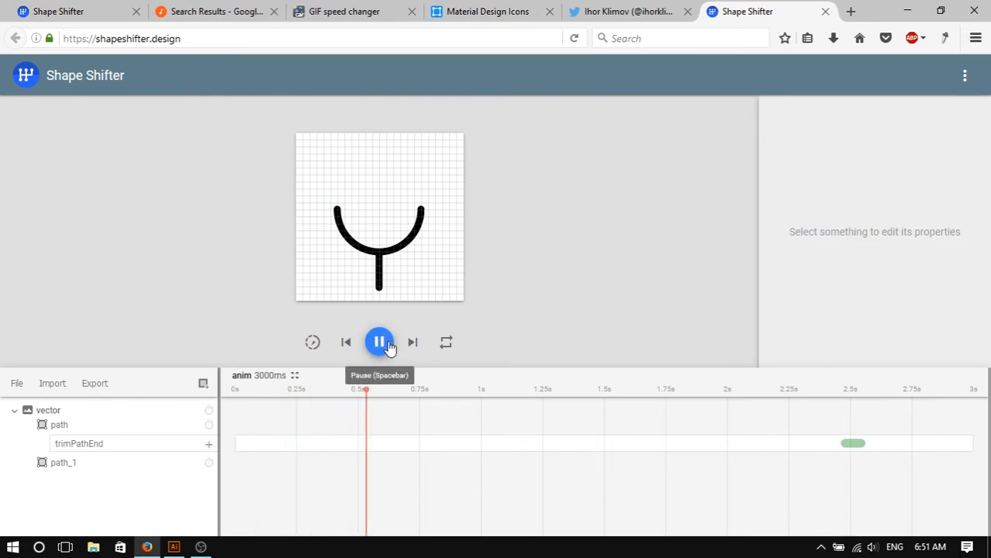
pyautogui.click(381, 343)
# - Stretch the arc's trimPathEnd block to span the whole timeline from 0 to 3000 ms
pyautogui.click(851, 444)
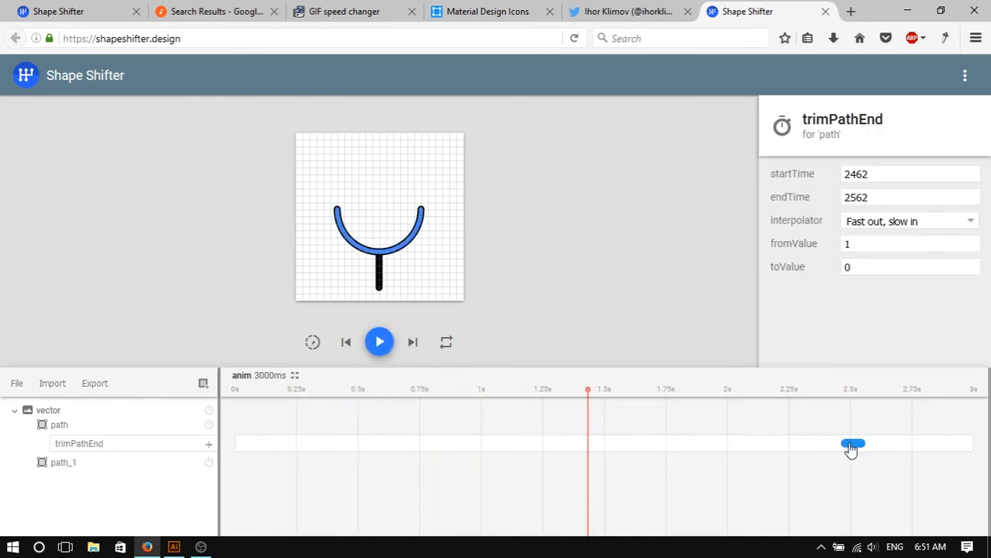
pyautogui.moveTo(849, 448); pyautogui.dragTo(233, 458)
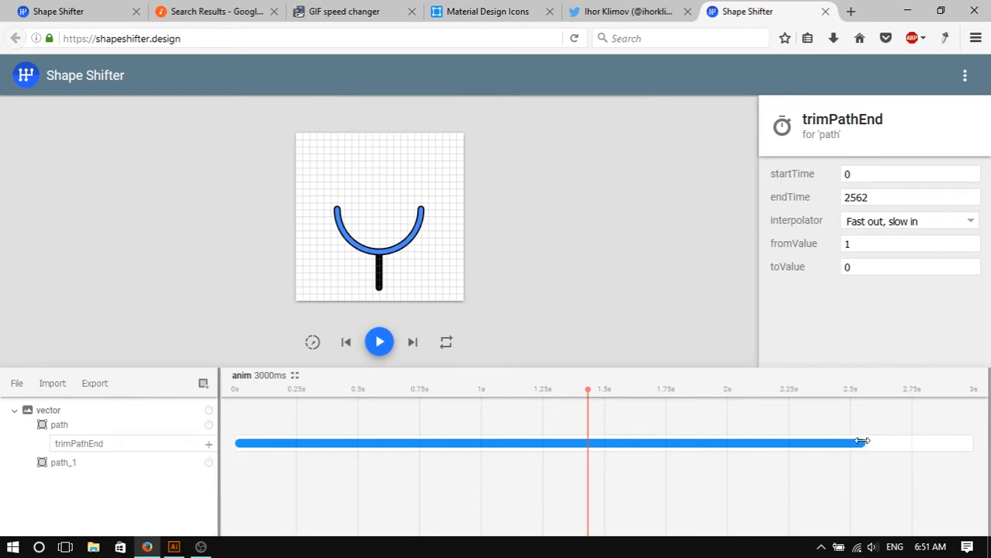
pyautogui.moveTo(863, 452); pyautogui.dragTo(986, 452)
# - Play the animation and inspect the arc's trimPathEnd settings and path on the canvas
pyautogui.click(380, 342)
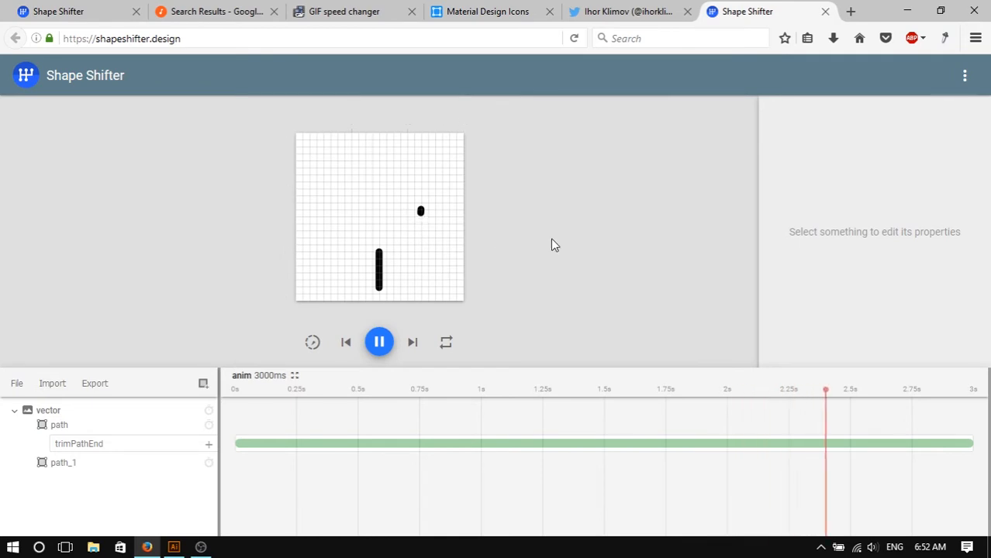
pyautogui.click(380, 342)
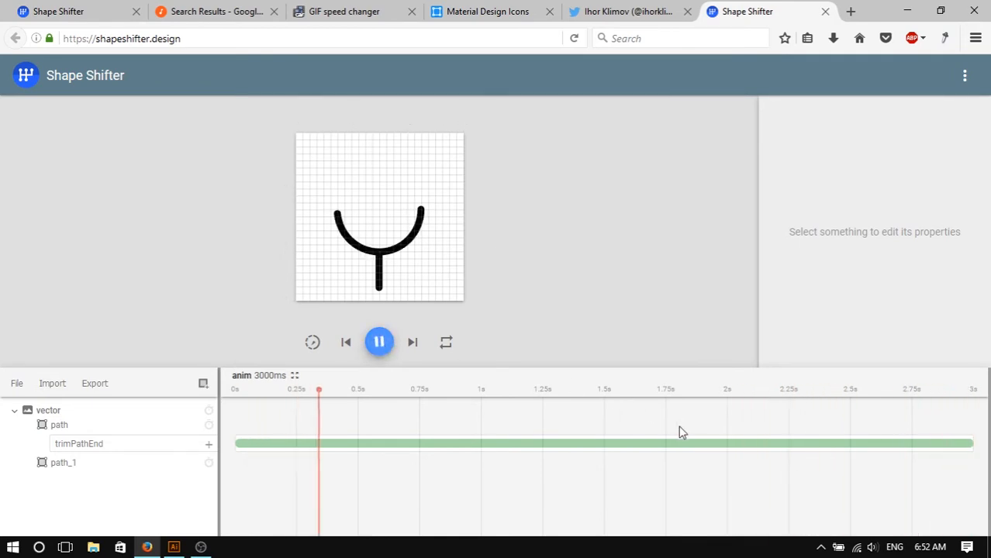
pyautogui.click(688, 445)
pyautogui.click(379, 342)
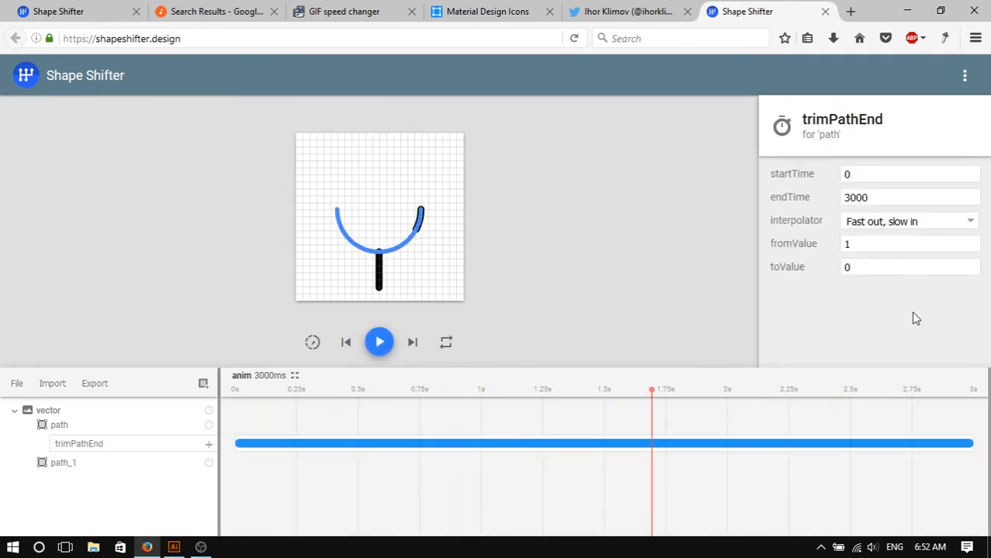
pyautogui.click(897, 268)
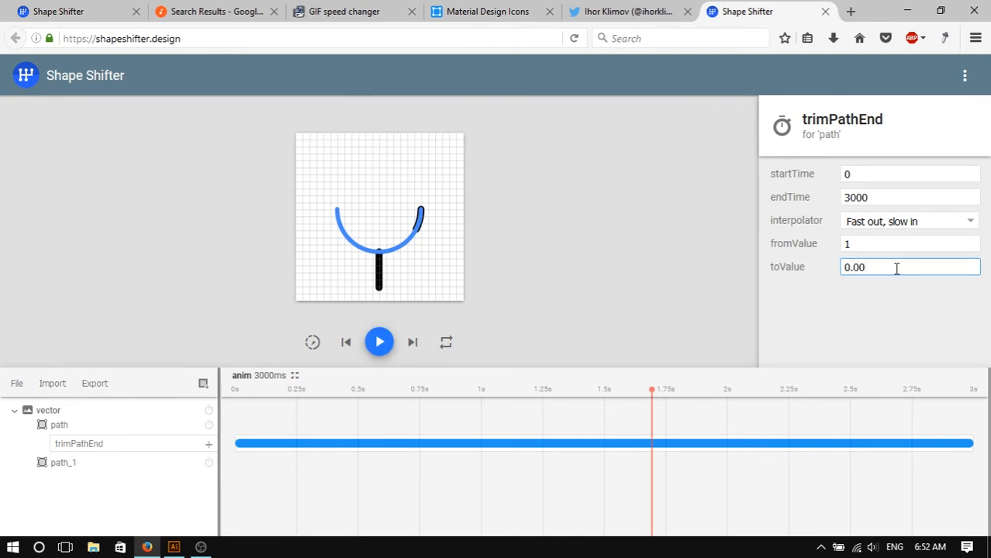
pyautogui.click(614, 214)
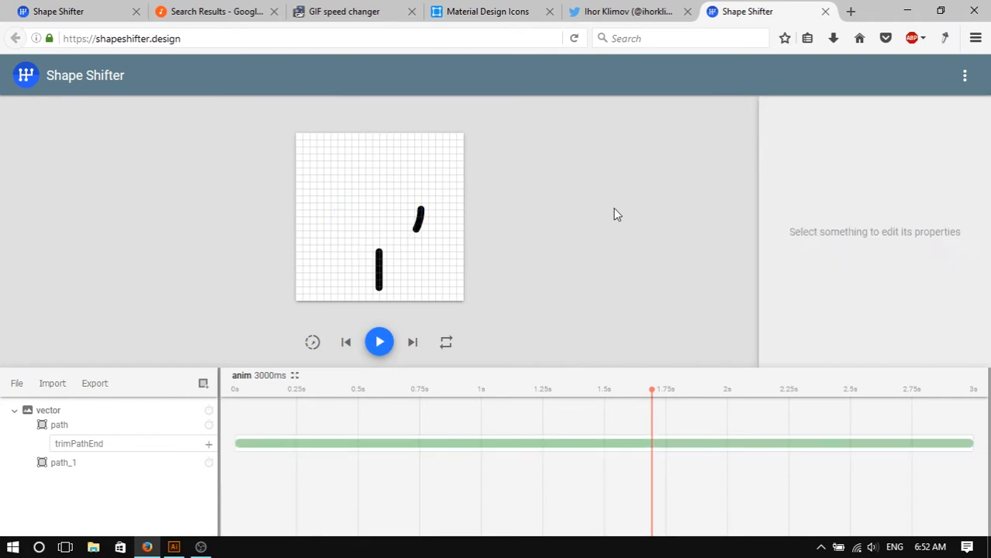
pyautogui.click(379, 342)
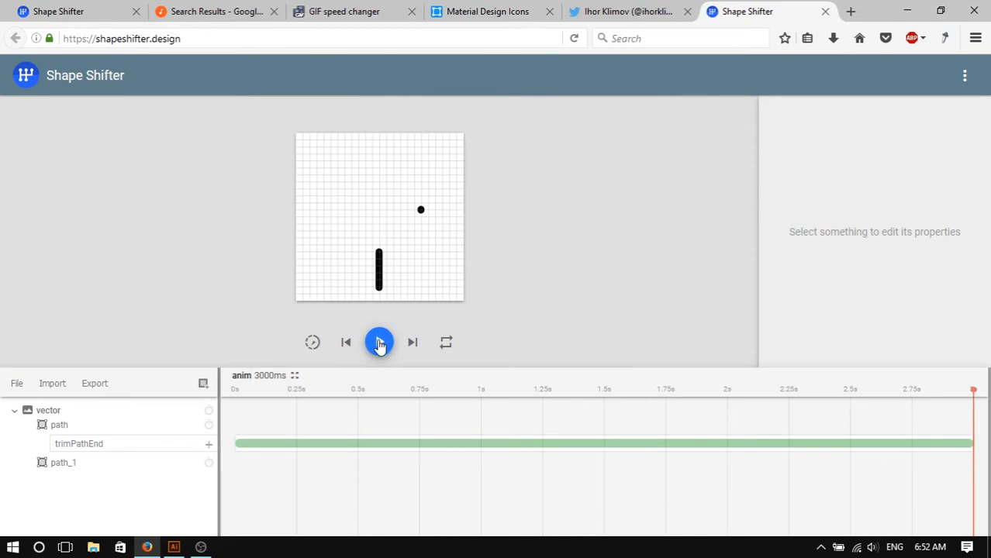
pyautogui.click(379, 342)
pyautogui.click(421, 210)
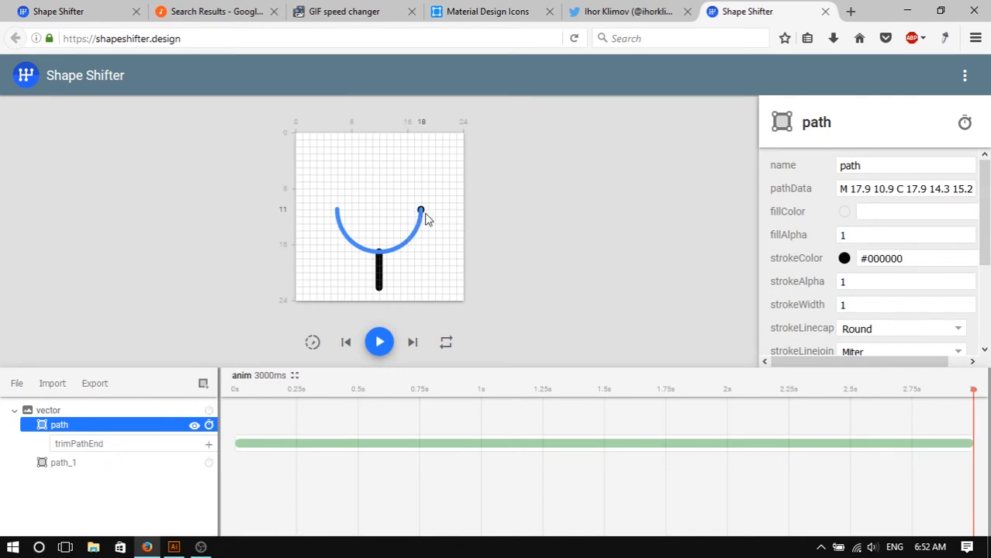
pyautogui.click(690, 231)
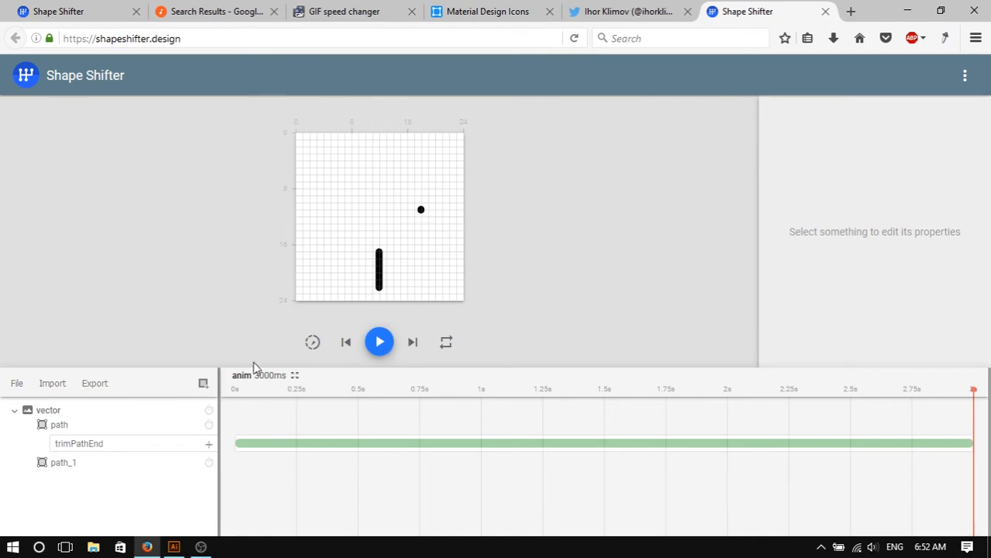
# - Add a trimPathEnd animation to the stem line path_1
pyautogui.click(82, 465)
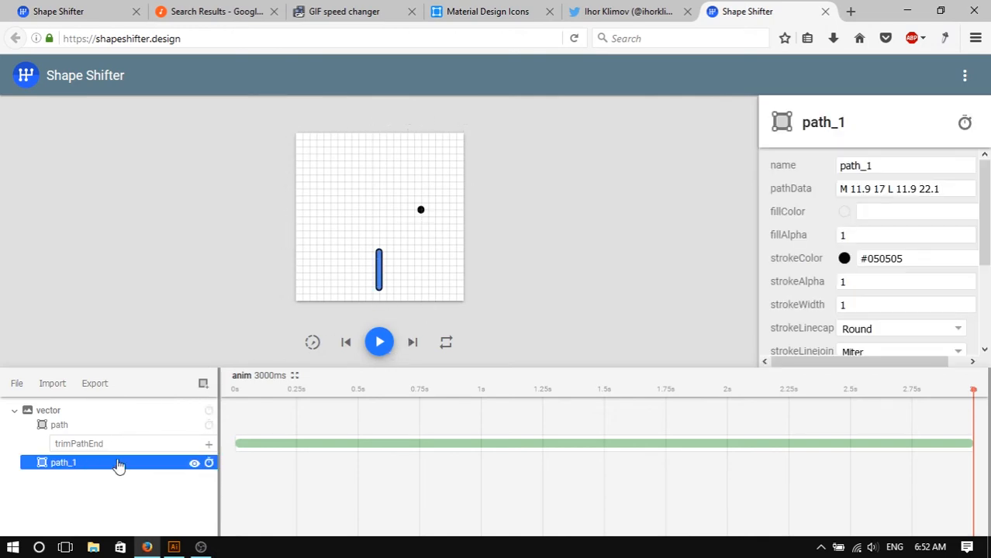
pyautogui.click(210, 462)
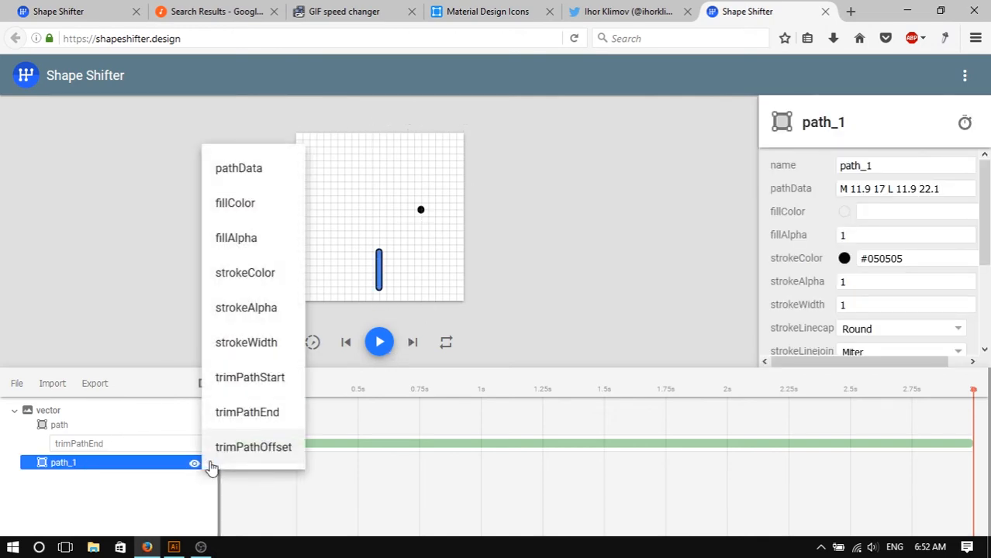
pyautogui.click(269, 419)
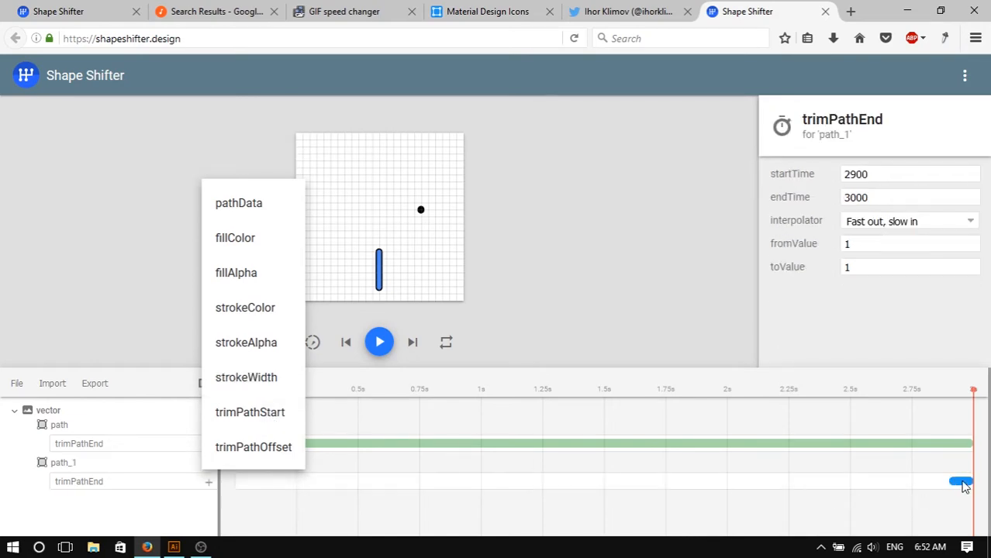
# - Stretch the stem's trimPathEnd block to start at about 492 ms and set its toValue to 0.005
pyautogui.moveTo(963, 485)
pyautogui.mouseDown()
pyautogui.moveTo(372, 499)
pyautogui.moveTo(602, 477)
pyautogui.moveTo(970, 476)
pyautogui.mouseUp()
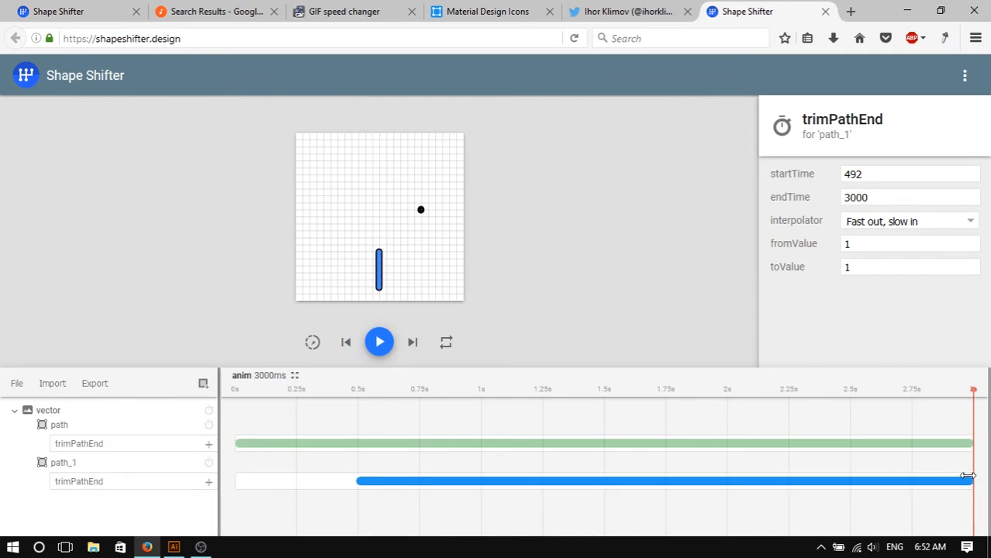
pyautogui.doubleClick(881, 267)
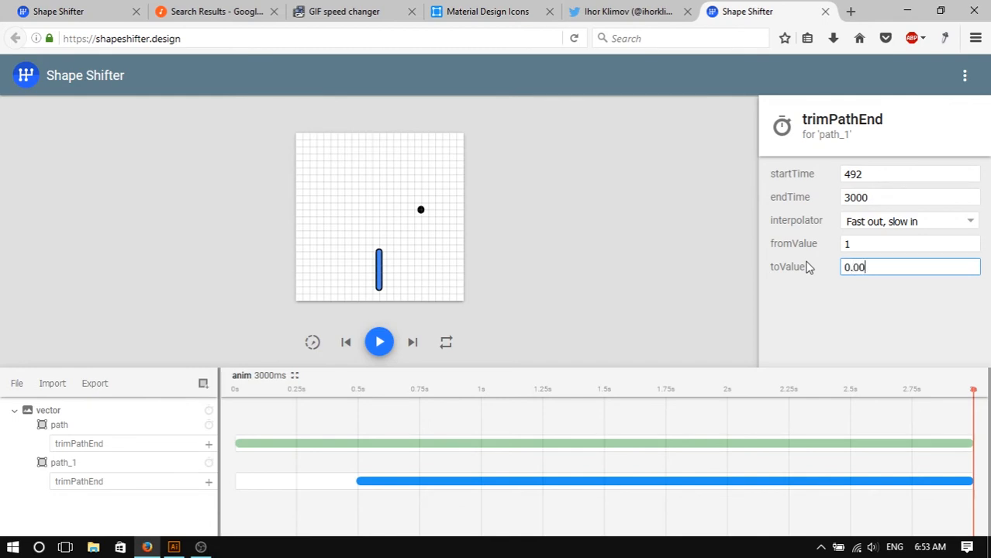
pyautogui.write('0.005')
pyautogui.click(508, 304)
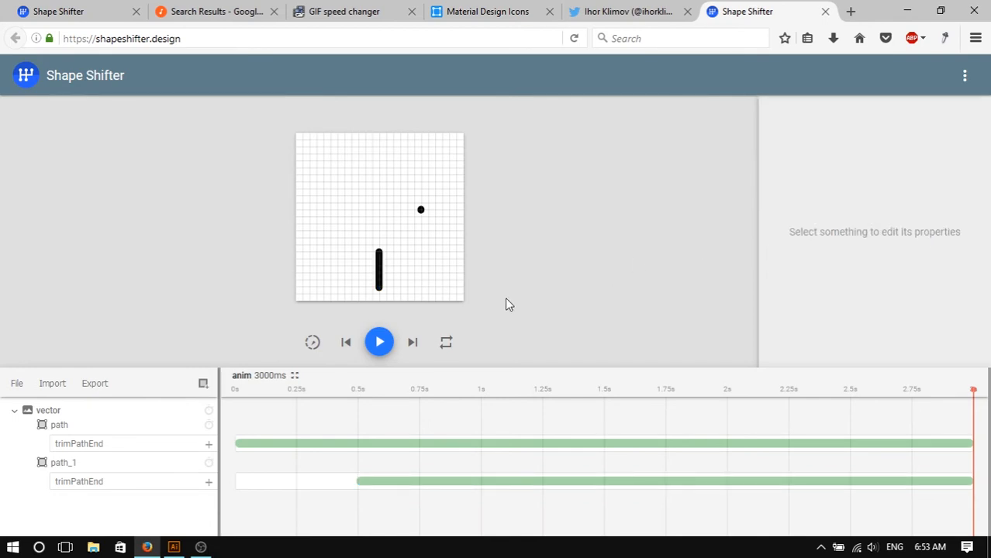
# - Play the animation and compare it with the reference GIF and the finished microphone project
pyautogui.click(384, 345)
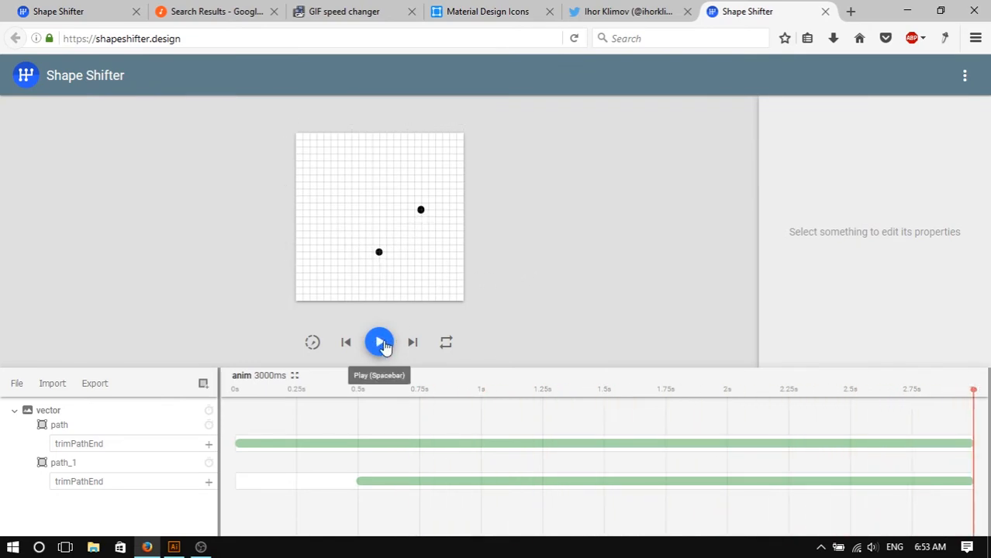
pyautogui.click(341, 14)
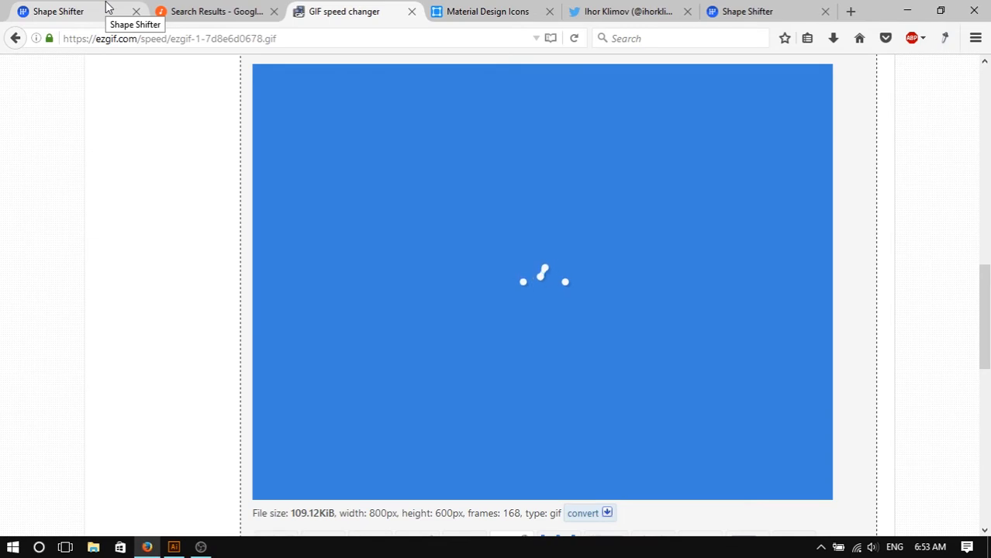
pyautogui.scroll(-3, 547, 190)
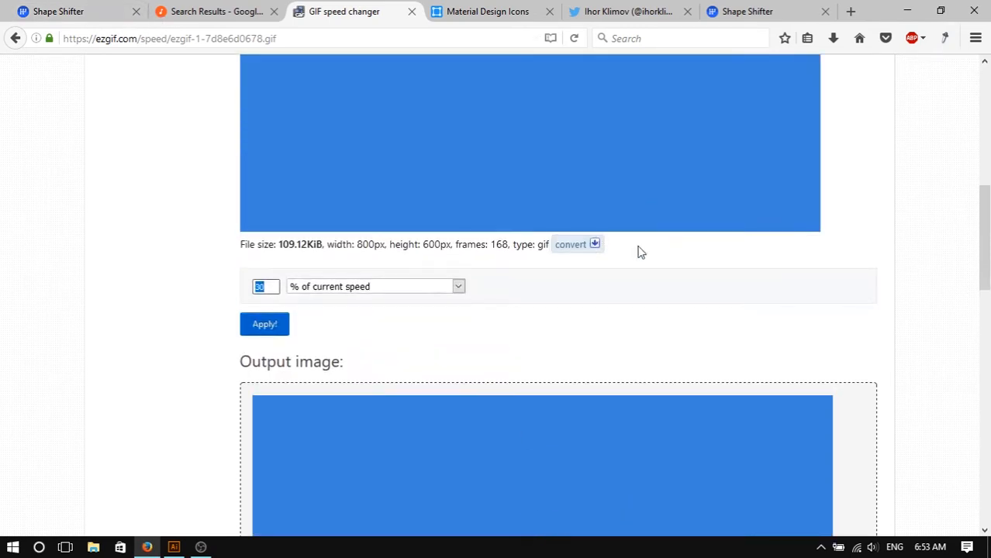
pyautogui.scroll(5, 640, 250)
pyautogui.click(54, 7)
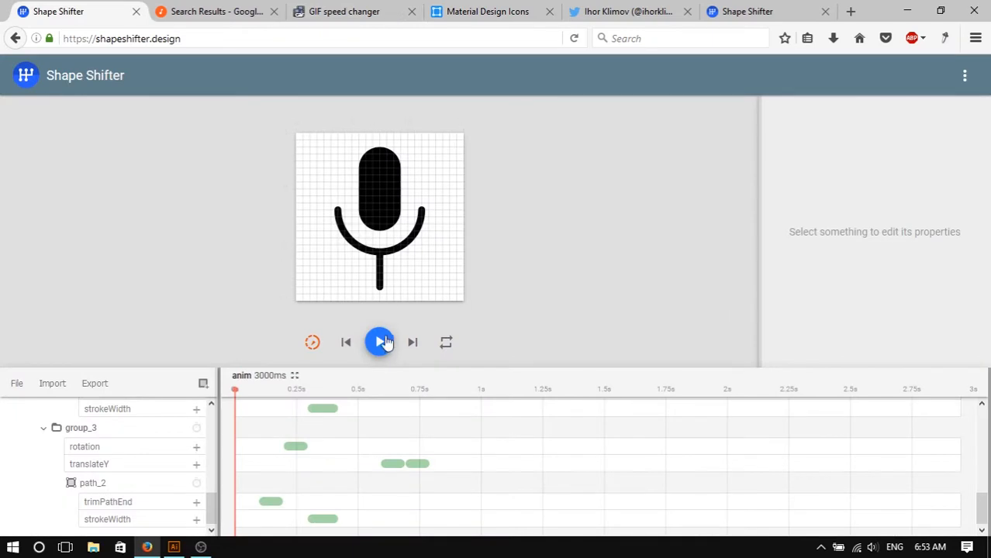
pyautogui.click(382, 342)
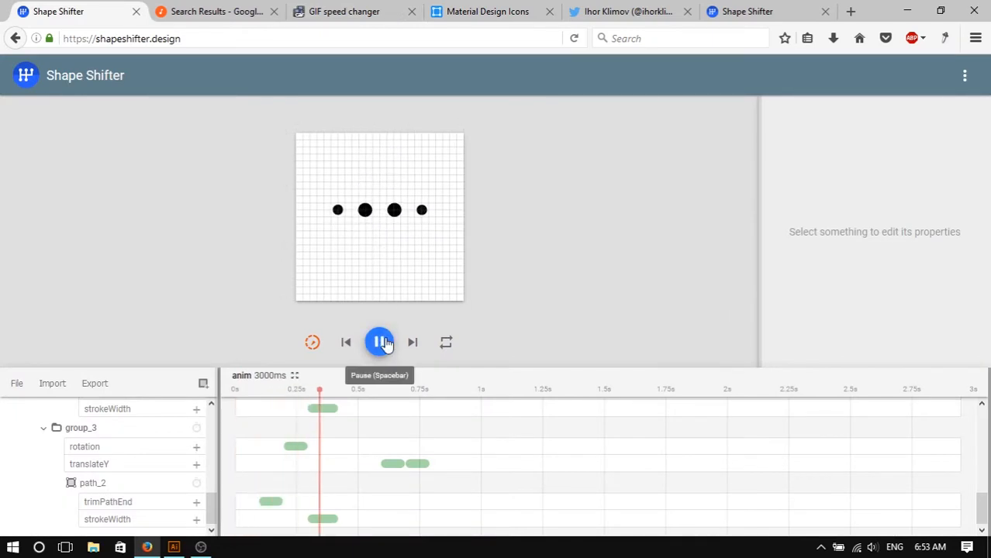
pyautogui.click(381, 342)
# - Browse the open tabs to review the reference GIF and icon pages
pyautogui.click(205, 9)
pyautogui.click(327, 9)
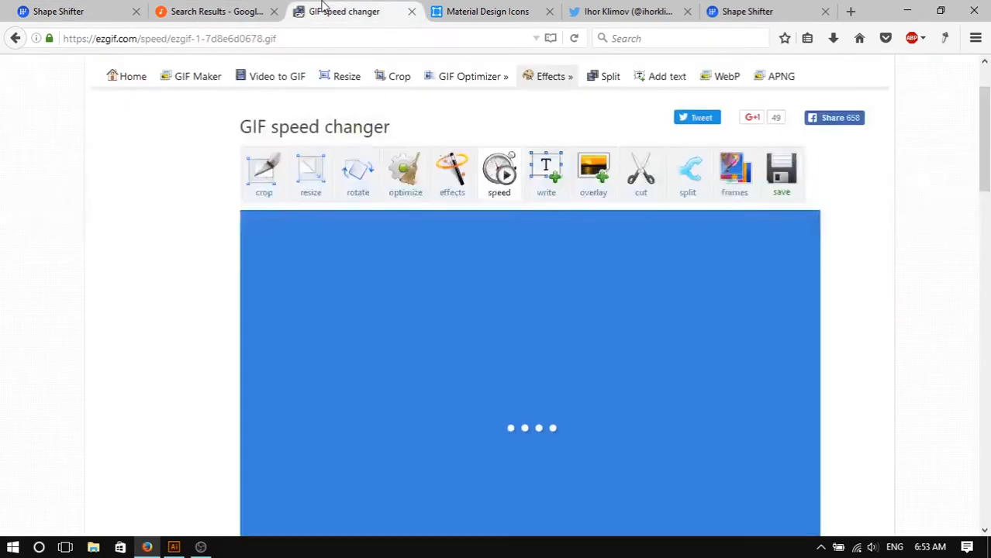
pyautogui.click(483, 8)
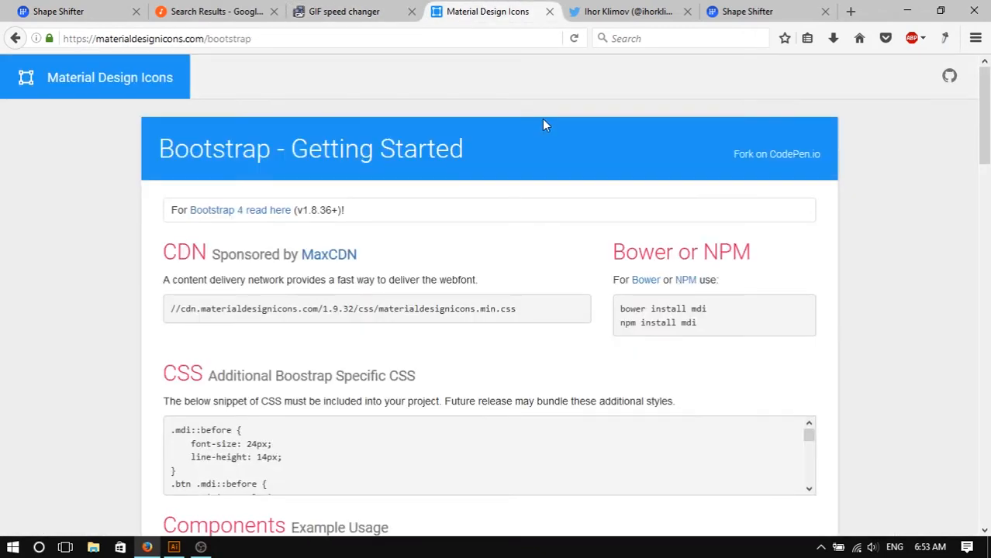
pyautogui.click(581, 7)
pyautogui.hotkey('ctrl', 'Tab')
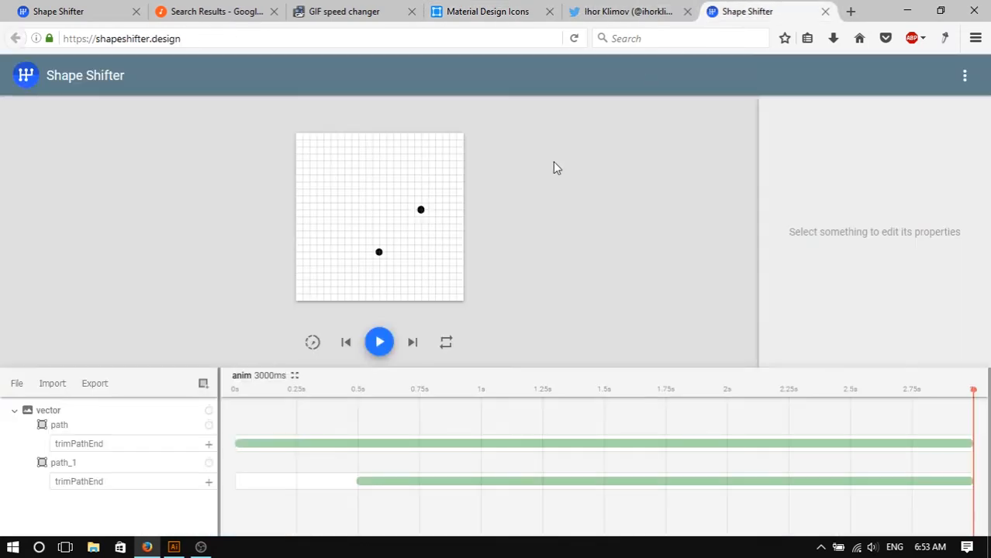
pyautogui.click(608, 8)
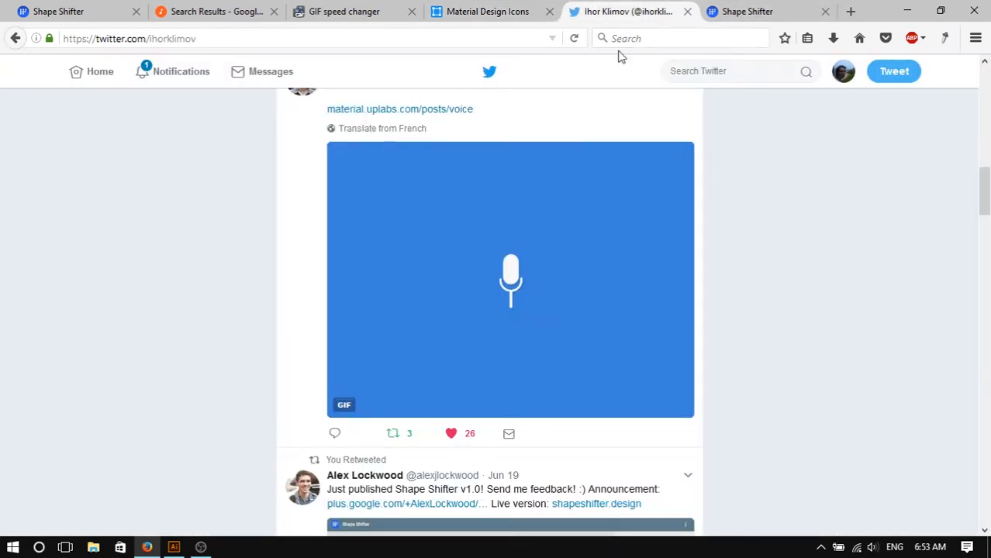
pyautogui.click(386, 6)
pyautogui.scroll(-10, 805, 297)
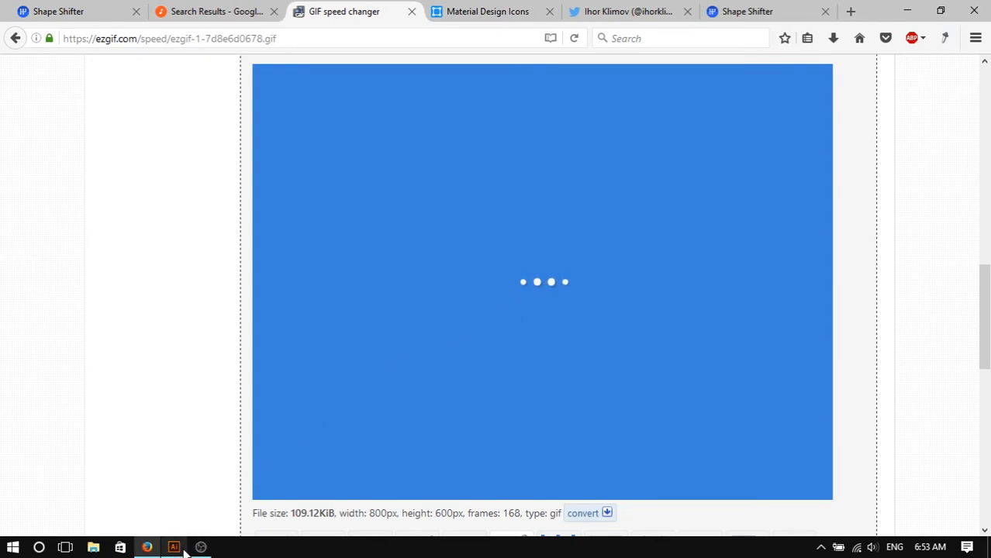
# - Switch to Illustrator and step backward and forward through the edit history of bottom2.svg
pyautogui.moveTo(175, 548)
pyautogui.click(193, 497)
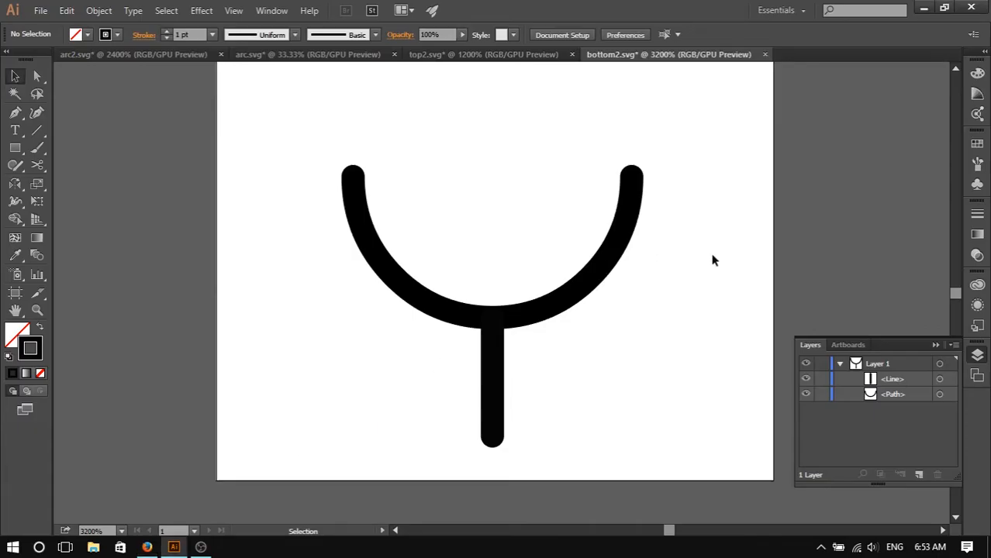
pyautogui.hotkey('ctrl', 'z')
pyautogui.hotkey('ctrl', 'z')
pyautogui.hotkey('ctrl', 'z')
pyautogui.hotkey('ctrl', 'z')
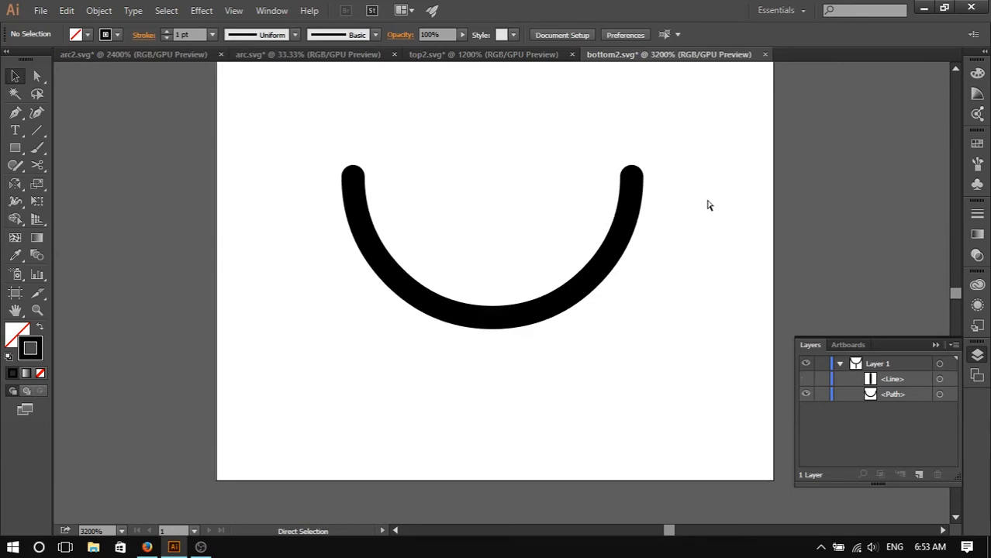
pyautogui.hotkey('ctrl', 'shift', 'z')
pyautogui.hotkey('ctrl', 'shift', 'z')
pyautogui.hotkey('ctrl', 'shift', 'z')
pyautogui.hotkey('ctrl', 'shift', 'z')
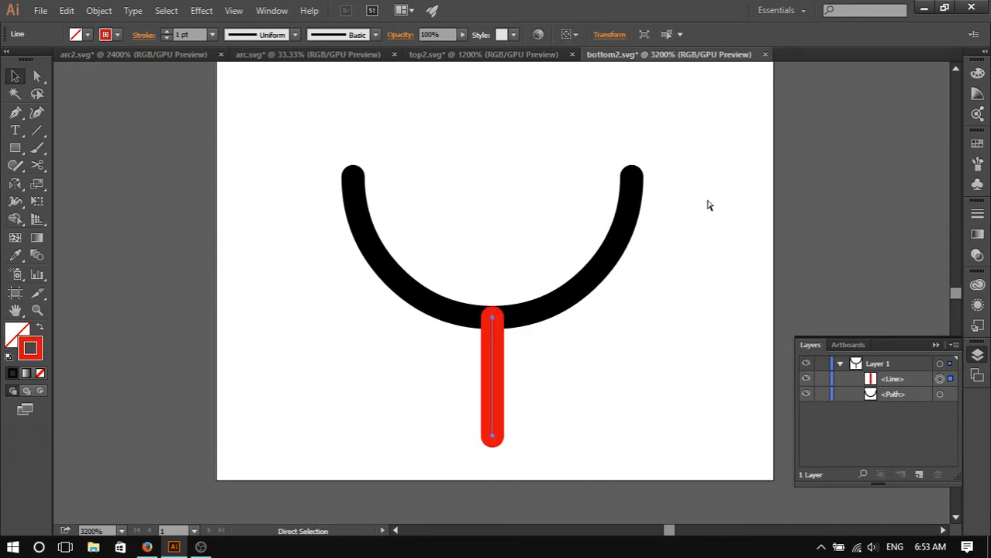
pyautogui.hotkey('ctrl', 'shift', 'z')
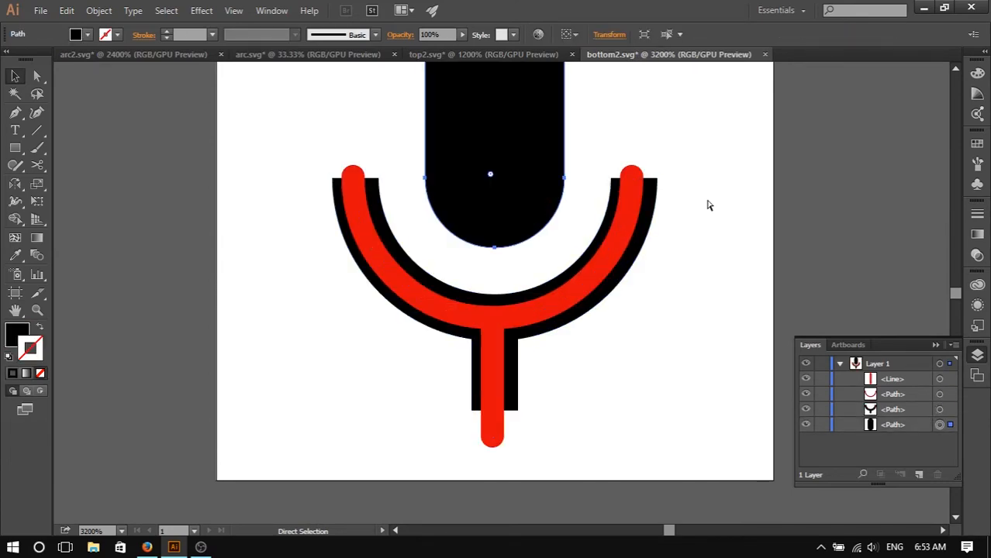
# - Select the arc path of the microphone stand in bottom2.svg with the Selection tool
pyautogui.press('v')
pyautogui.click(596, 303)
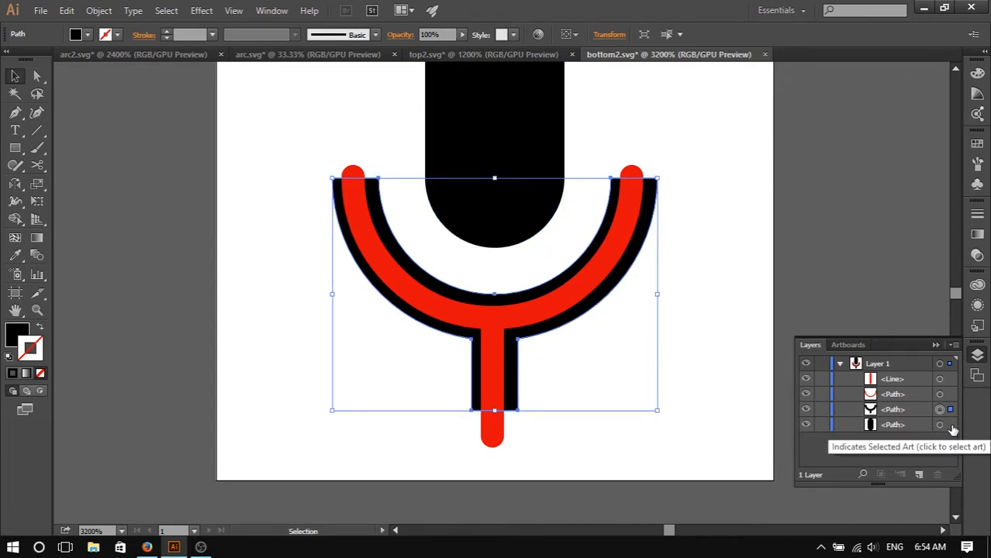
pyautogui.scroll(5, 727, 294)
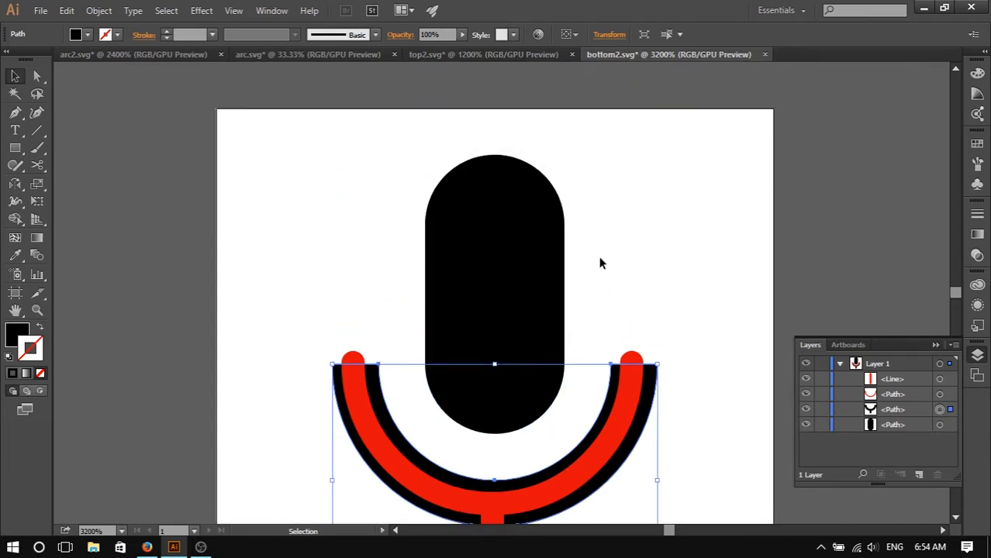
pyautogui.click(147, 547)
pyautogui.click(728, 9)
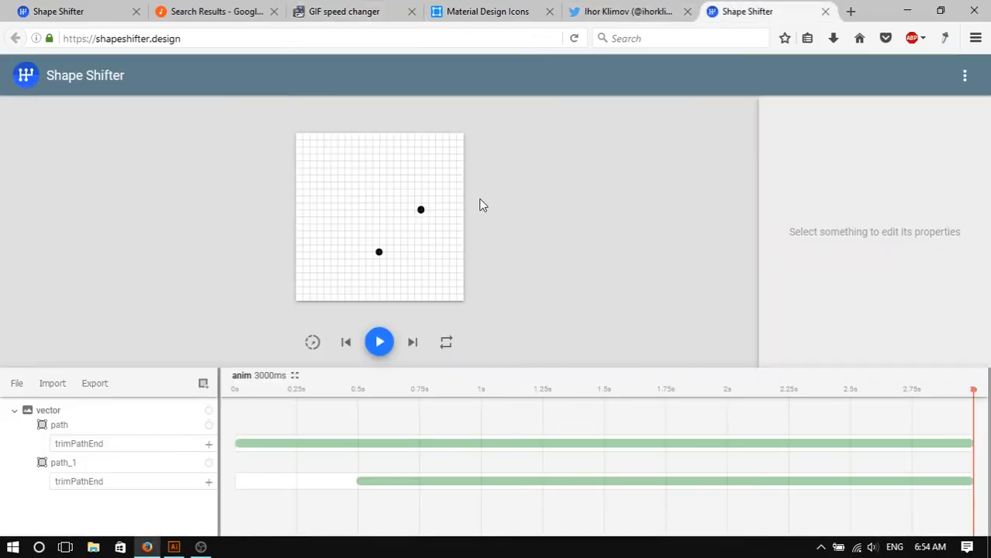
pyautogui.click(52, 385)
pyautogui.click(98, 392)
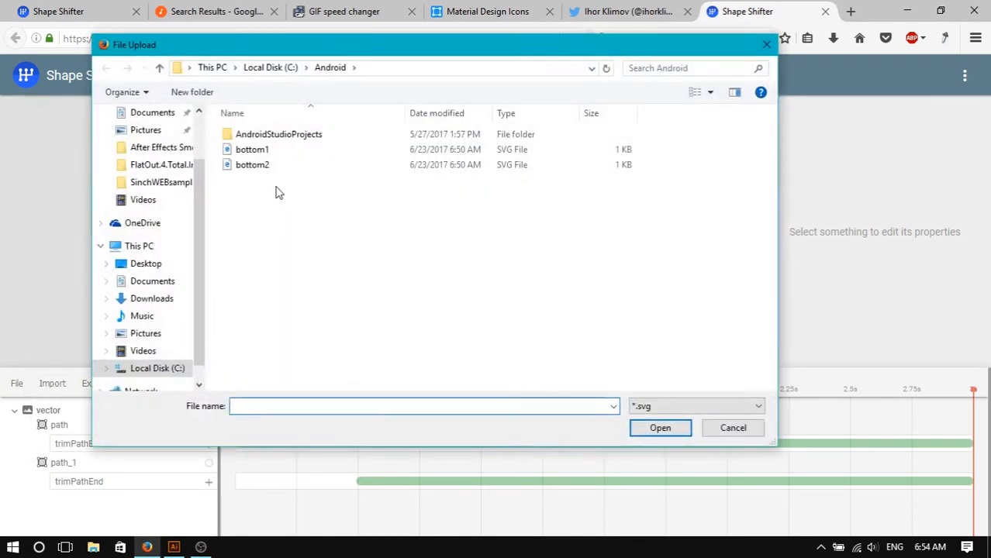
pyautogui.click(146, 264)
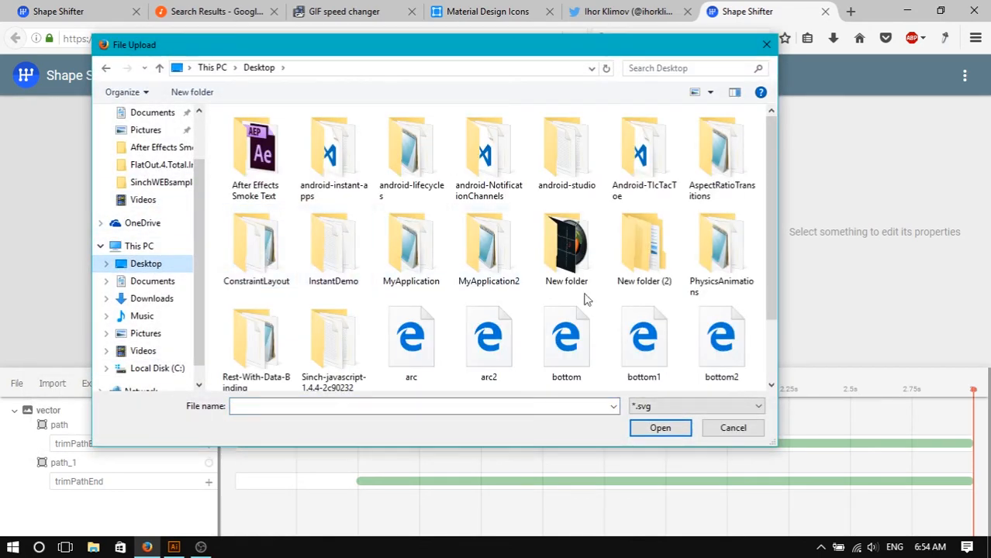
pyautogui.scroll(-2, 676, 329)
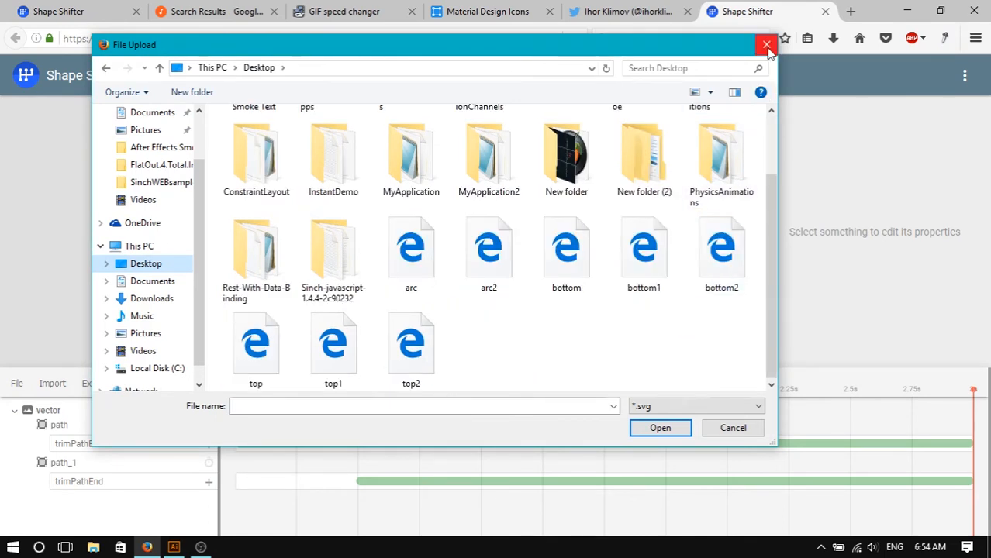
pyautogui.click(731, 426)
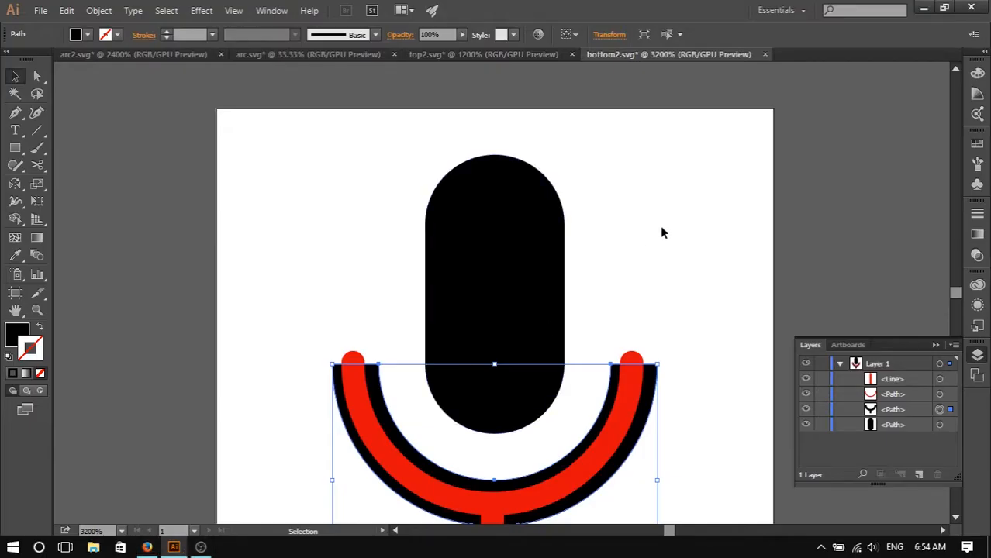
# - Select the microphone capsule path and hide the arc and stem layers in bottom2.svg
pyautogui.scroll(-3, 661, 232)
pyautogui.click(527, 262)
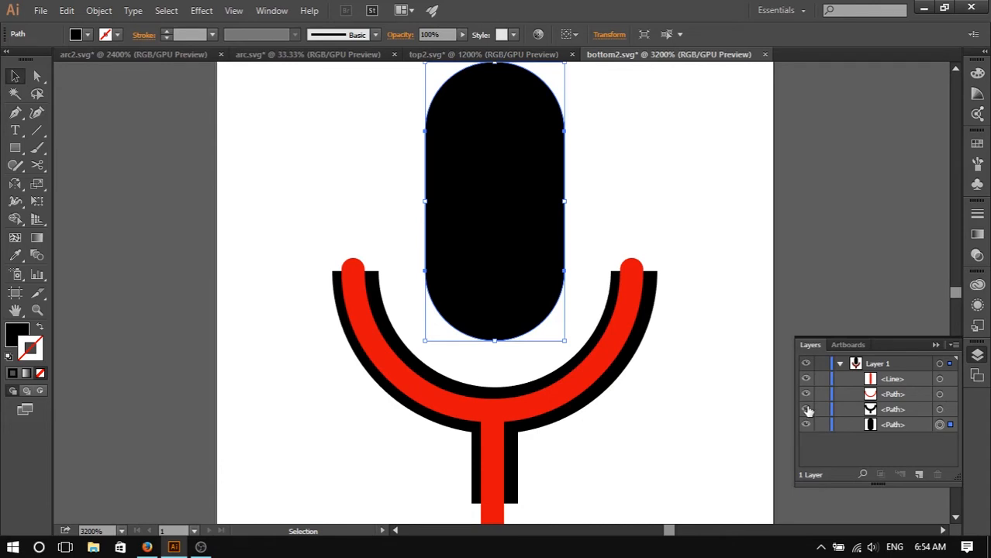
pyautogui.moveTo(807, 411); pyautogui.dragTo(808, 376)
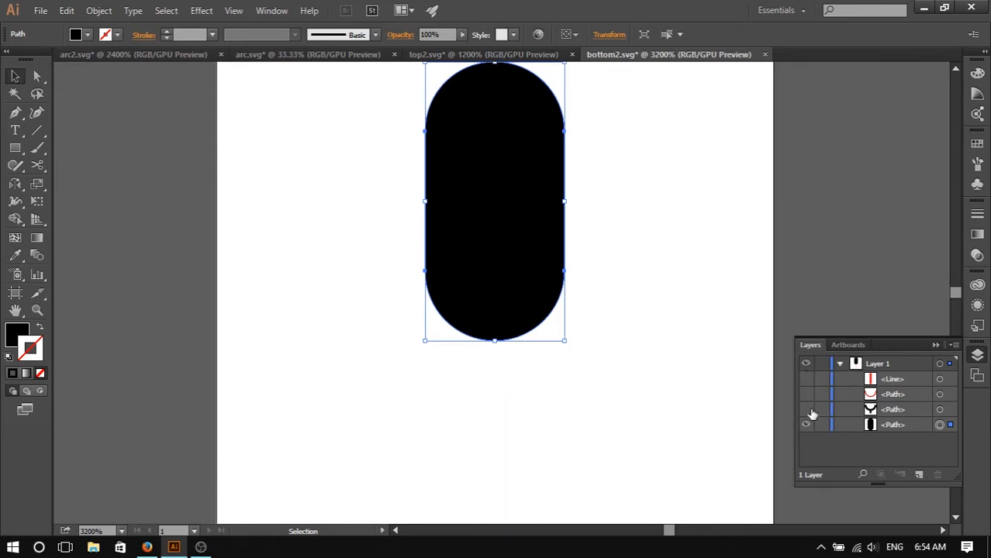
pyautogui.click(40, 11)
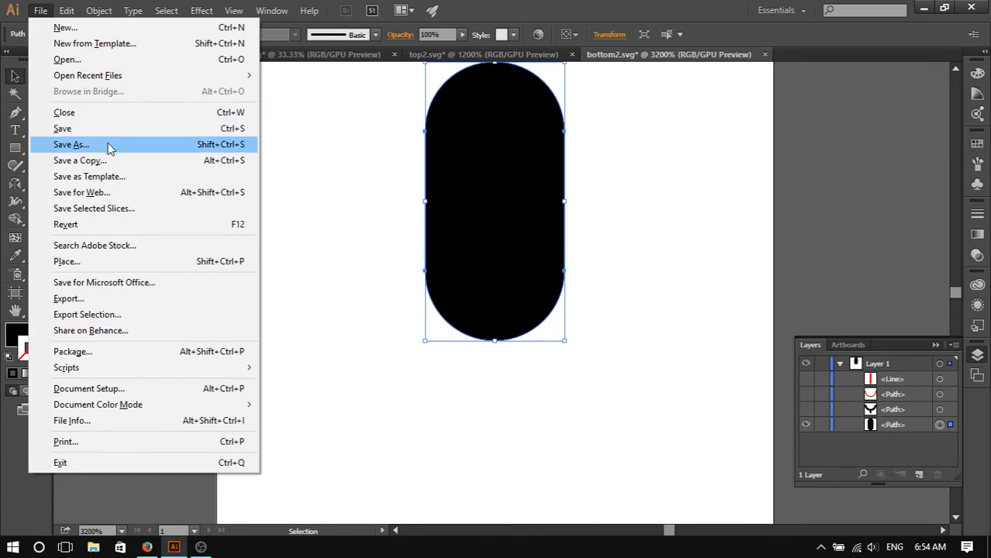
pyautogui.click(350, 157)
pyautogui.click(505, 194)
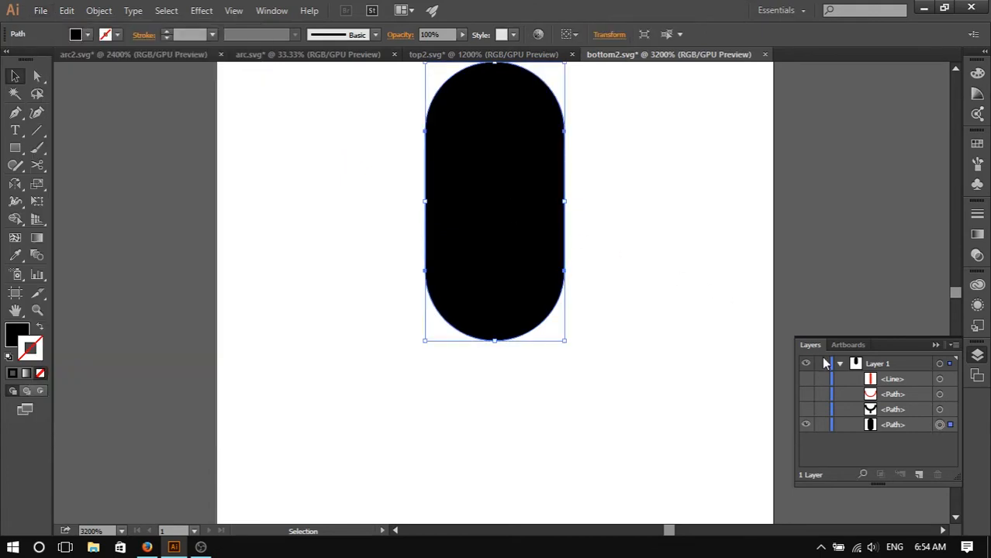
# - Switch to the browser and review the reference GIF on the GIF speed changer page
pyautogui.scroll(3, 550, 200)
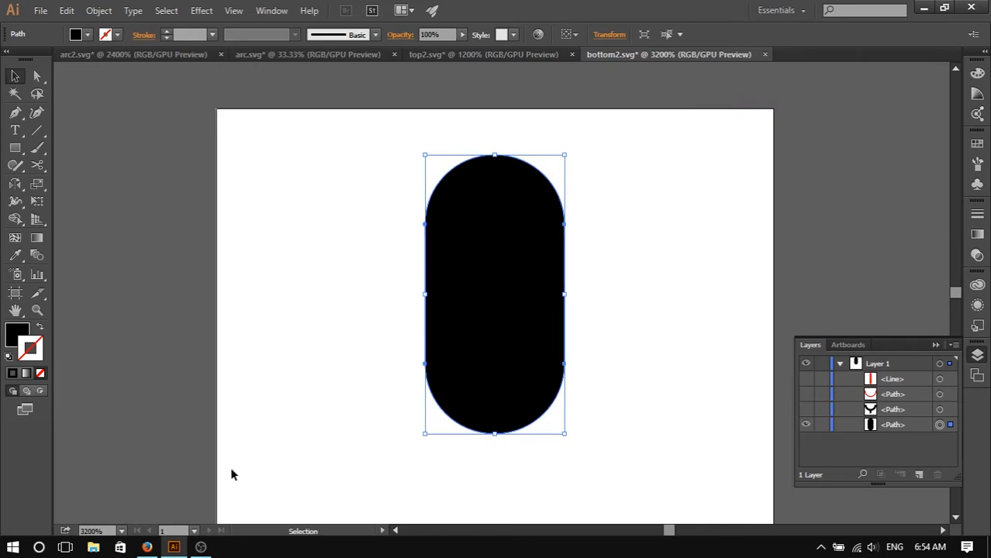
pyautogui.moveTo(147, 547)
pyautogui.click(160, 502)
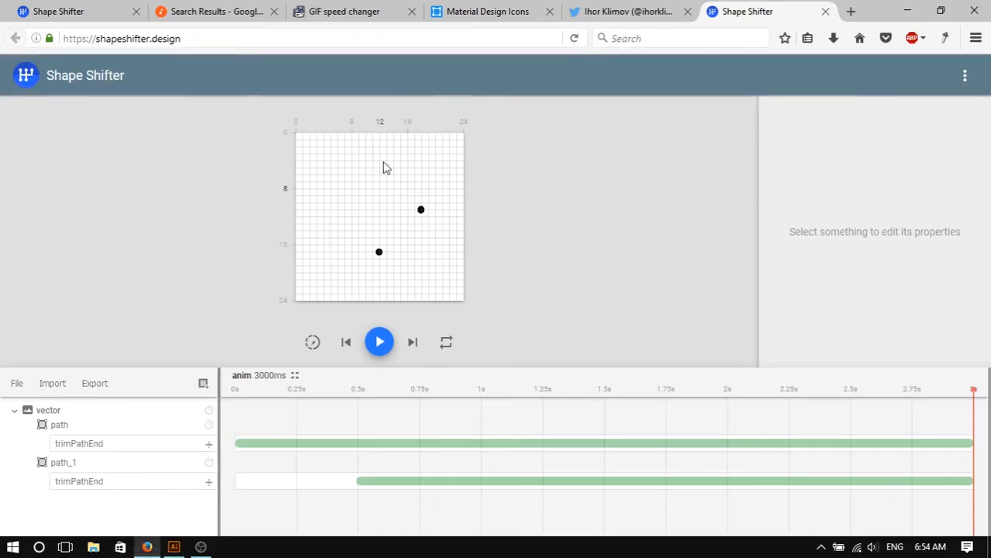
pyautogui.click(349, 12)
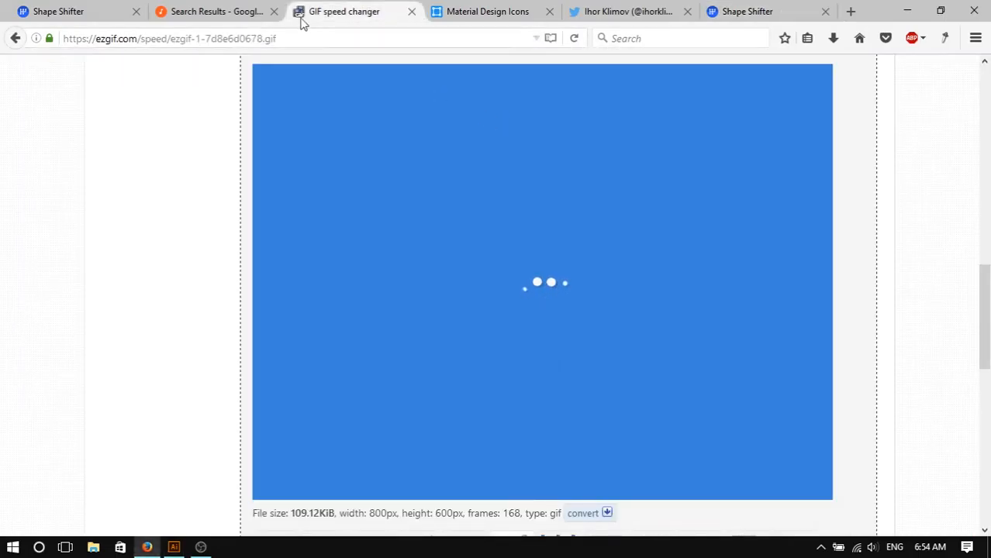
pyautogui.scroll(-4, 590, 298)
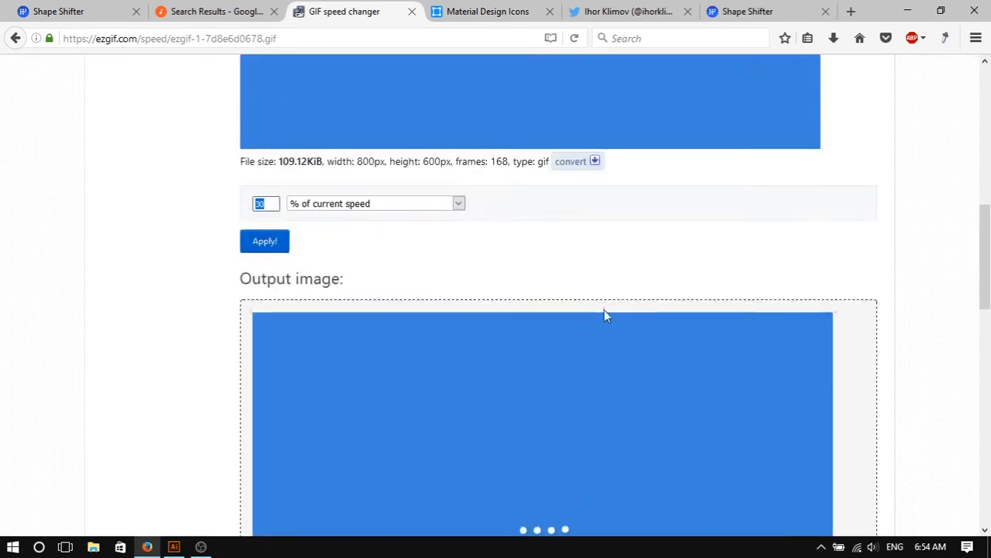
pyautogui.scroll(5, 593, 303)
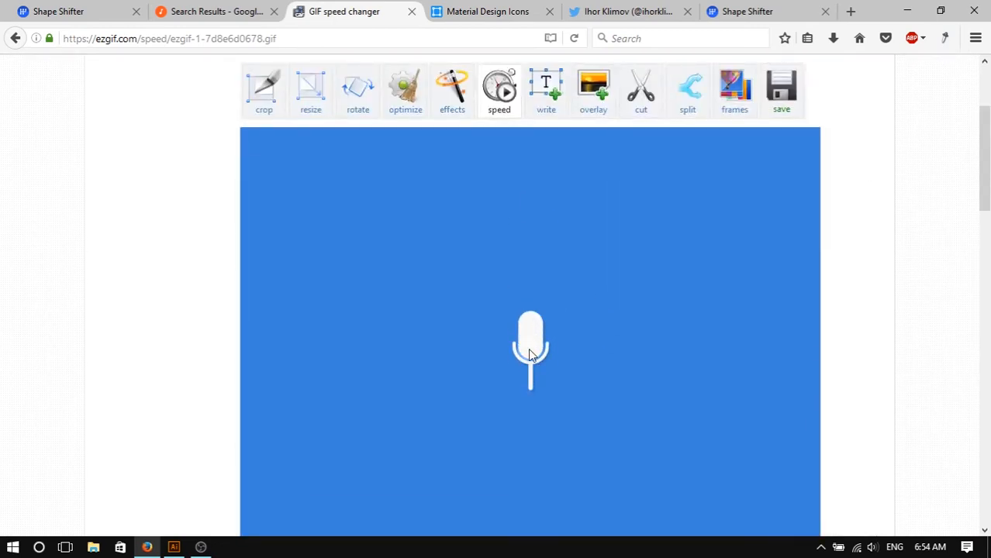
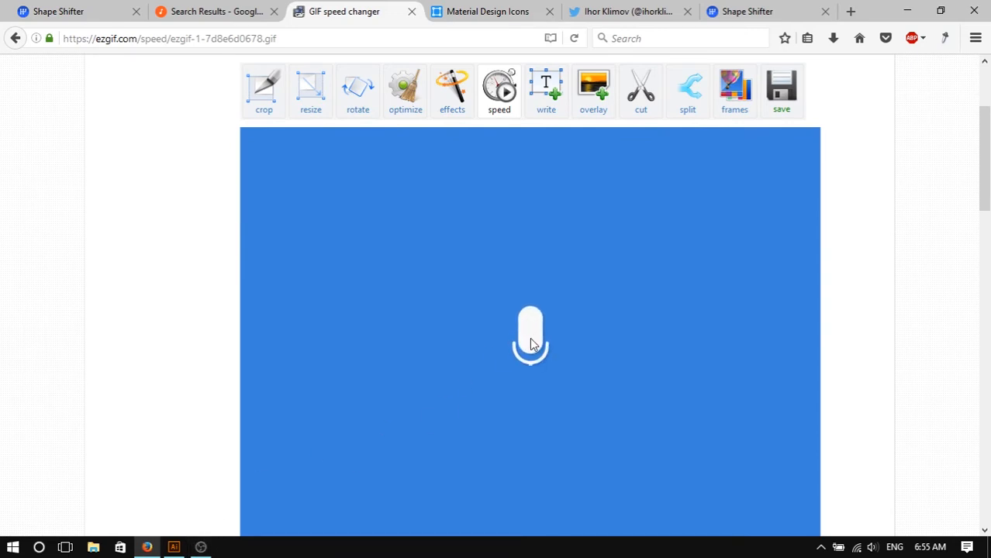
# - Switch back to Illustrator and draw a vertical line with a red stroke down the centre of the microphone capsule
pyautogui.click(174, 548)
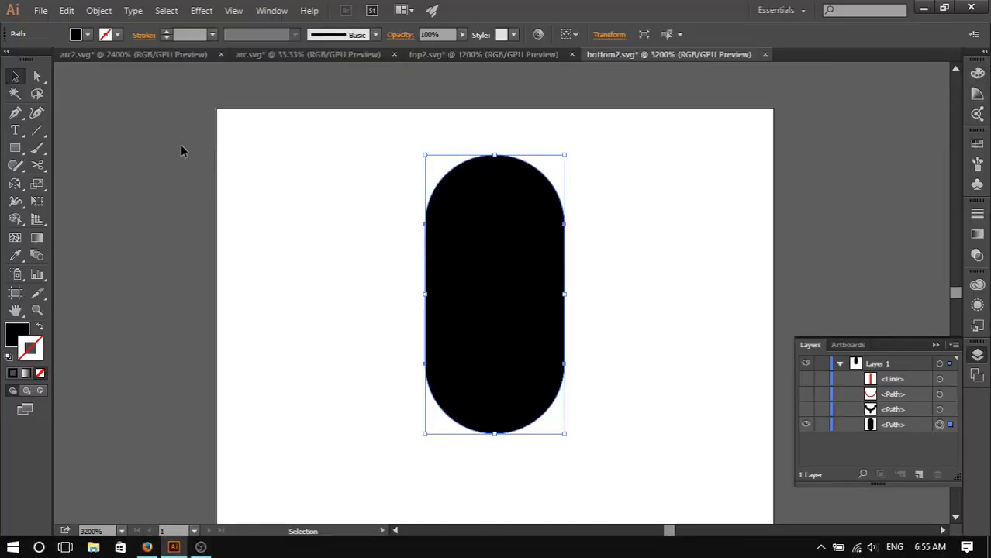
pyautogui.click(658, 216)
pyautogui.click(39, 130)
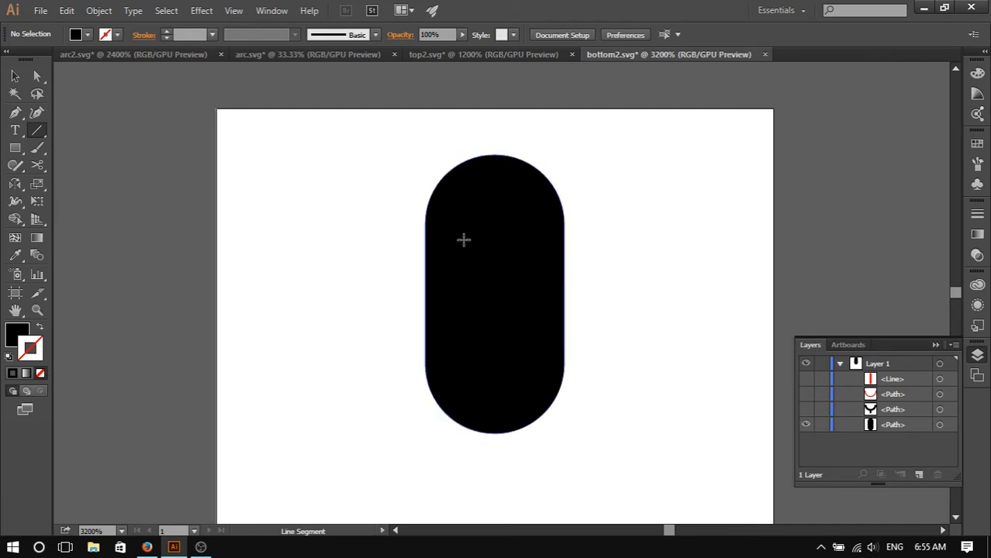
pyautogui.doubleClick(31, 349)
pyautogui.click(474, 197)
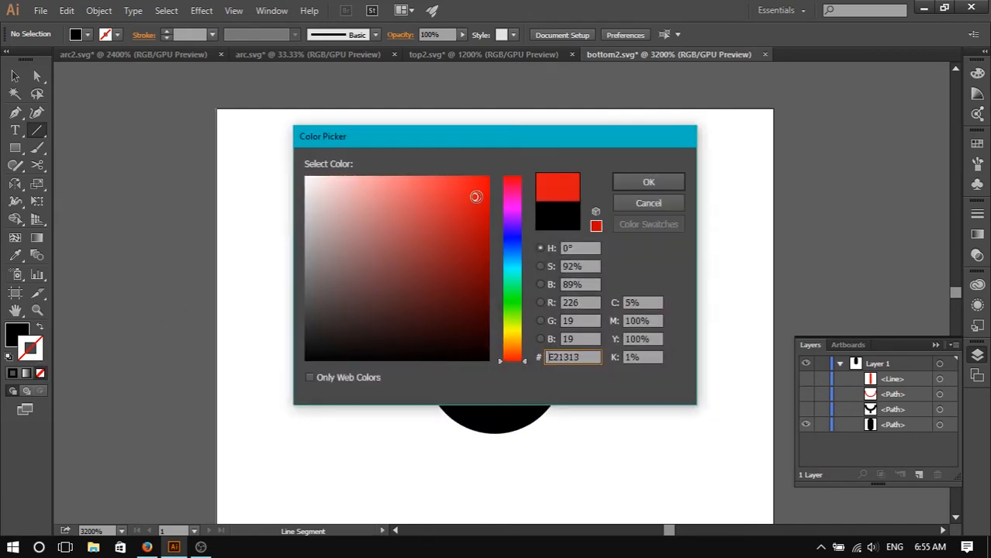
pyautogui.click(630, 181)
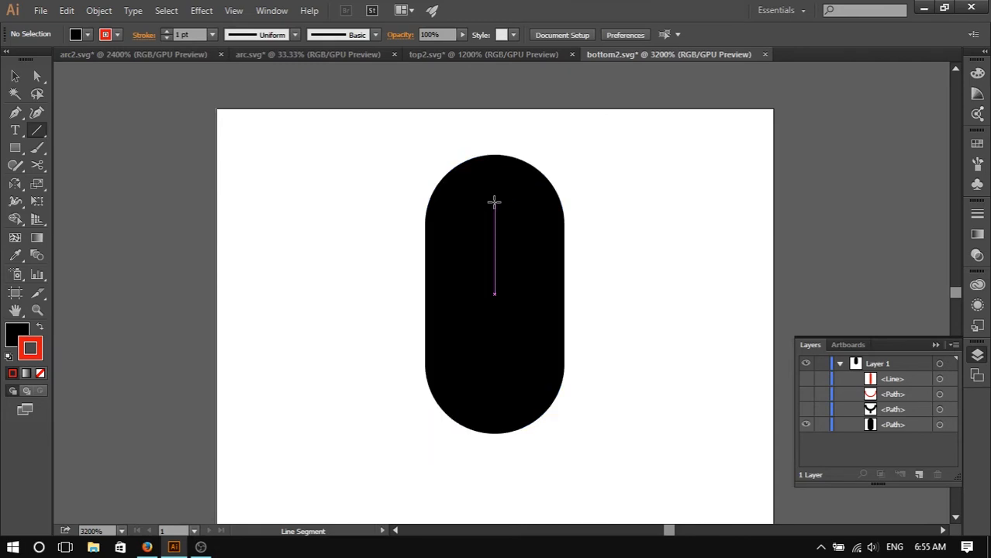
pyautogui.moveTo(494, 202); pyautogui.dragTo(494, 391)
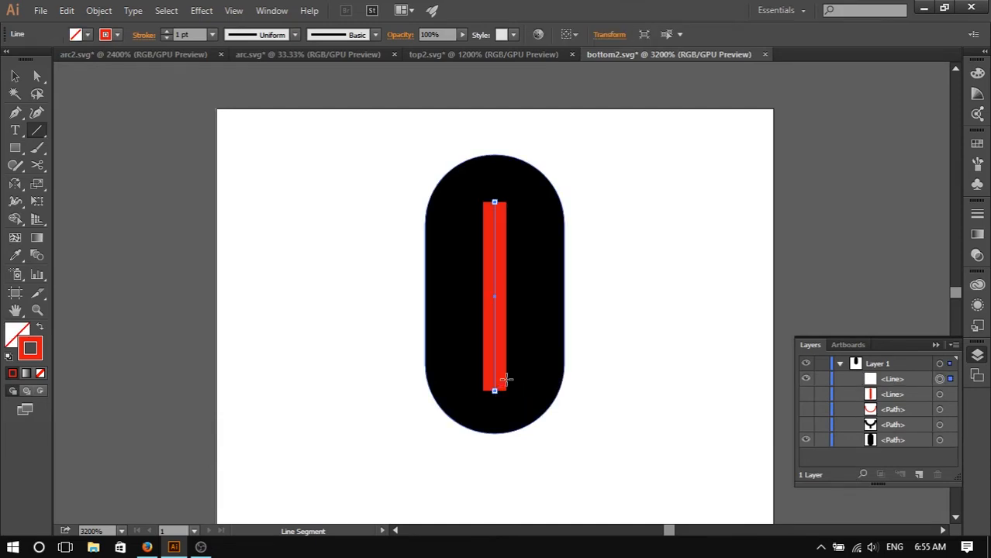
# - Set the line's stroke cap to round
pyautogui.click(106, 34)
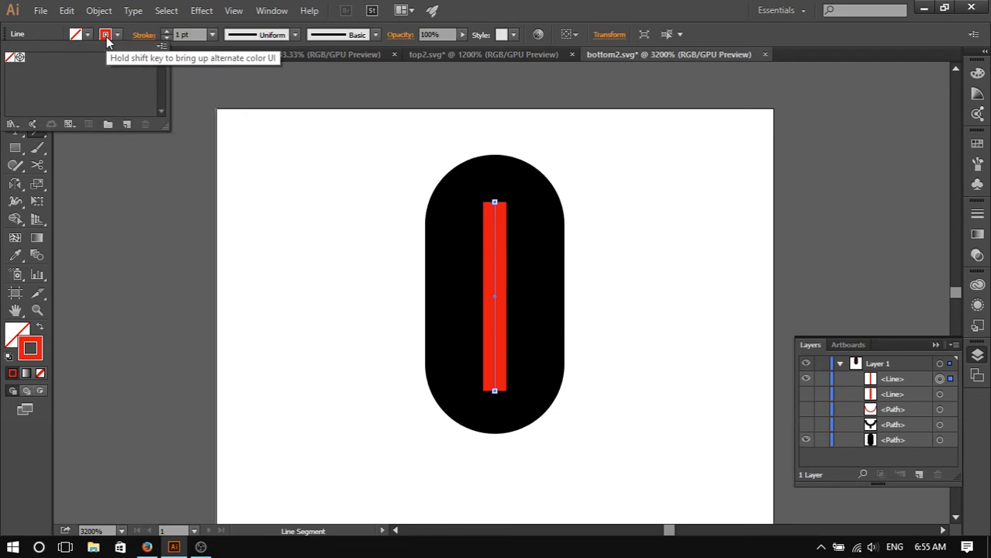
pyautogui.click(107, 39)
pyautogui.click(107, 39)
pyautogui.click(142, 36)
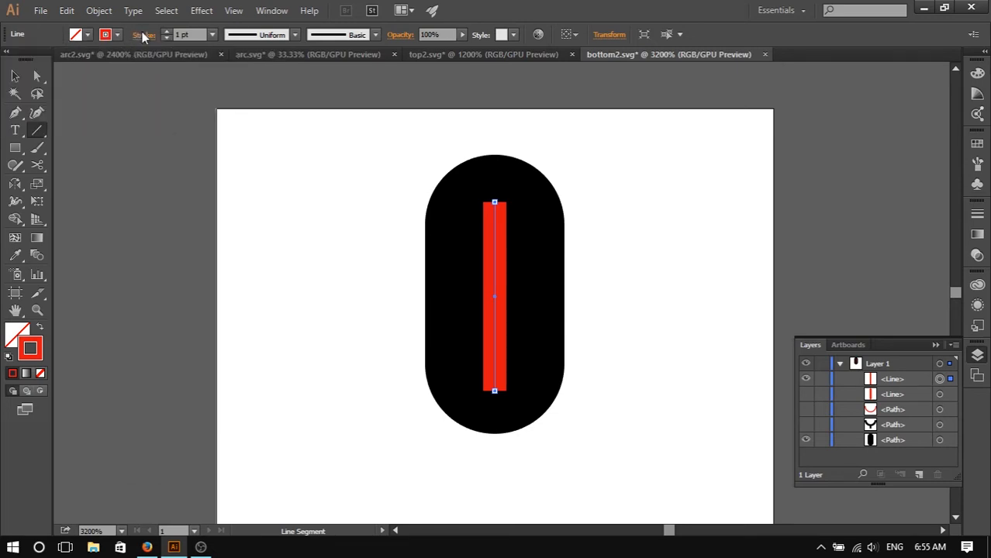
pyautogui.click(142, 37)
pyautogui.click(74, 71)
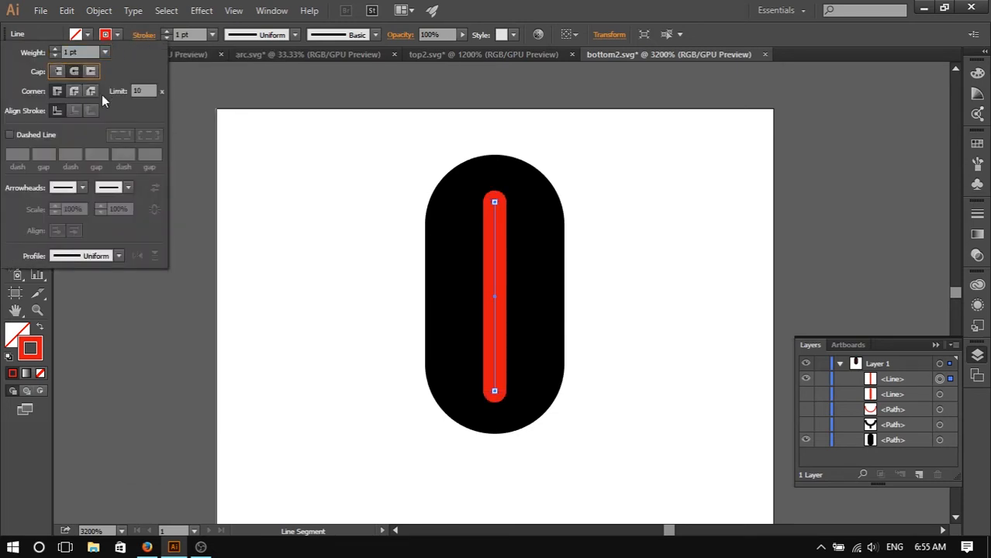
# - Set the line's stroke weight to 6 pt so it covers the capsule's width
pyautogui.click(82, 51)
pyautogui.press('Up')
pyautogui.press('Up')
pyautogui.press('Up')
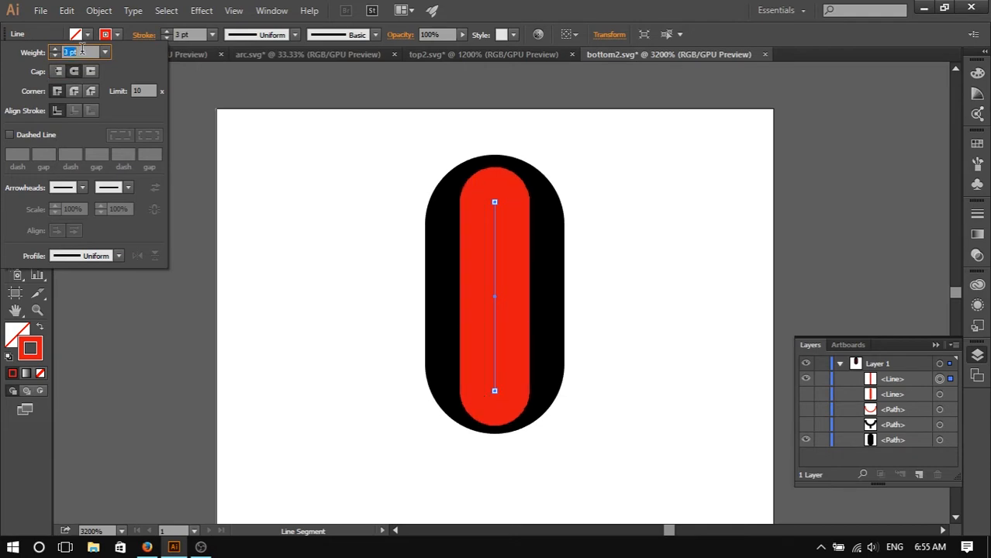
pyautogui.press('Up')
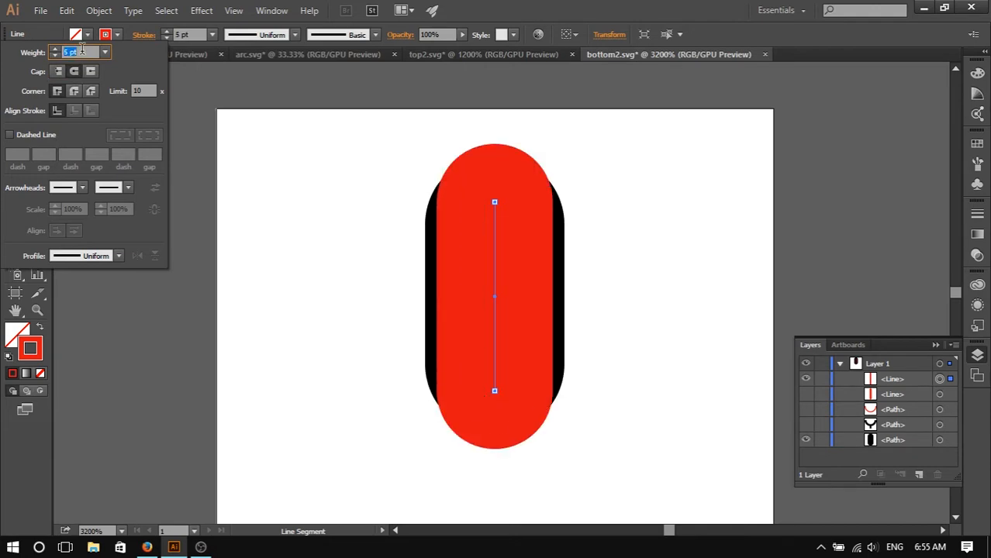
pyautogui.press('Up')
pyautogui.press('Down')
pyautogui.press('Up')
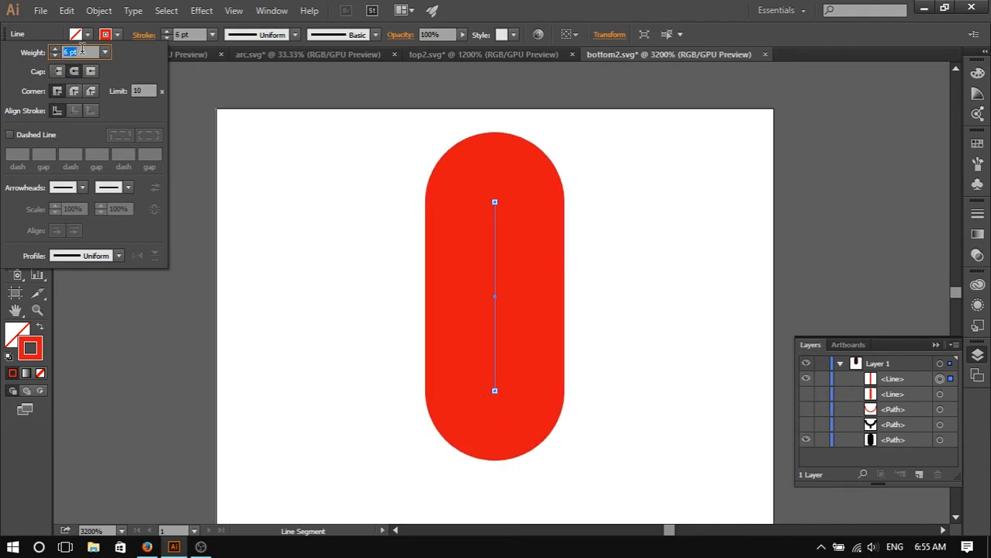
pyautogui.press('Down')
pyautogui.press('Up')
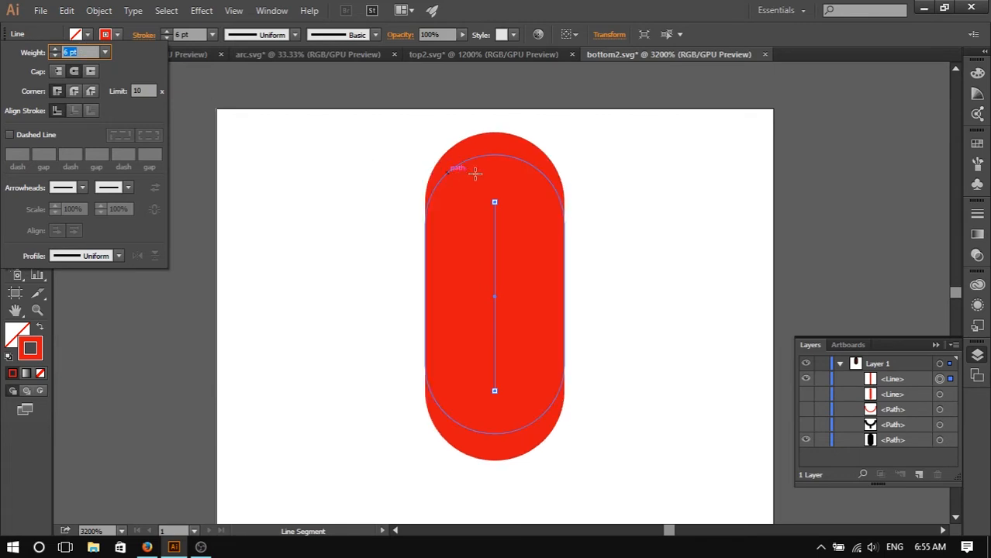
pyautogui.press('Down')
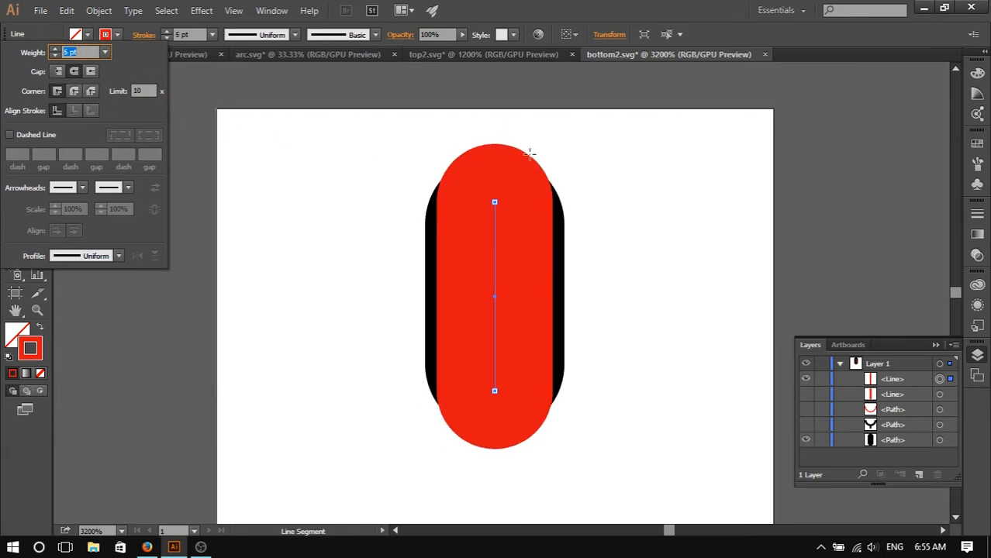
pyautogui.press('Up')
pyautogui.press('Down')
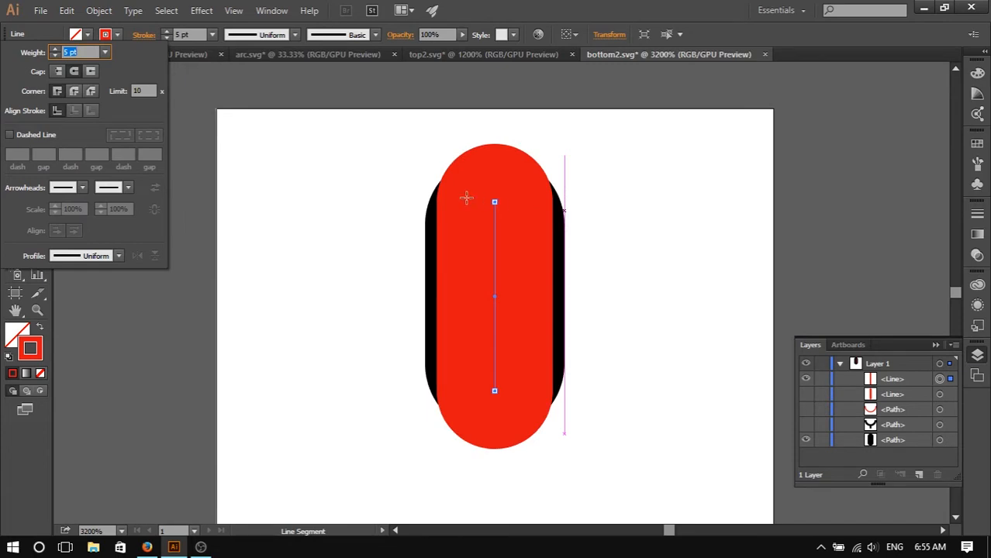
pyautogui.press('Up')
pyautogui.press('Return')
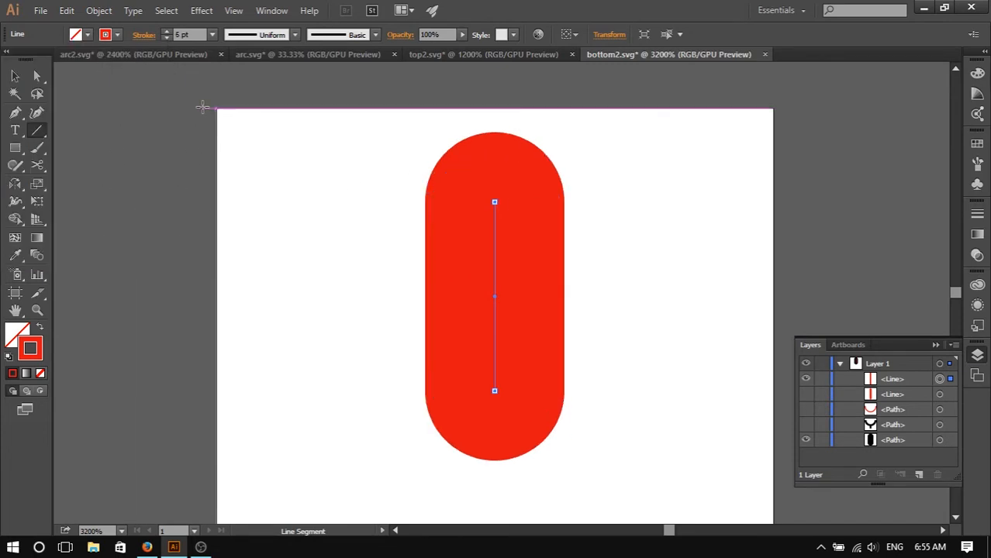
# - Move the line's top endpoint down so its round cap lines up with the capsule's top edge
pyautogui.click(16, 79)
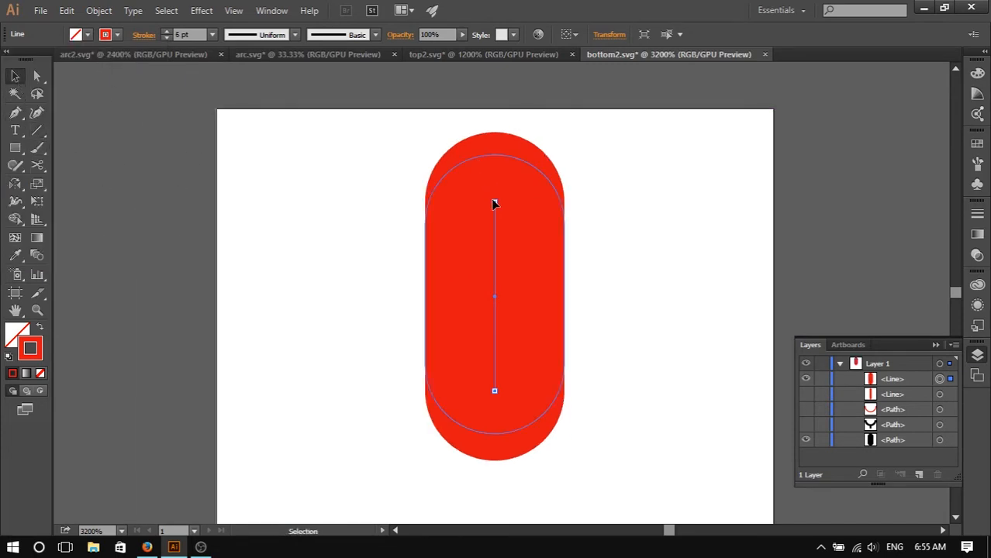
pyautogui.moveTo(496, 203)
pyautogui.mouseDown()
pyautogui.moveTo(499, 252)
pyautogui.moveTo(496, 220)
pyautogui.mouseUp()
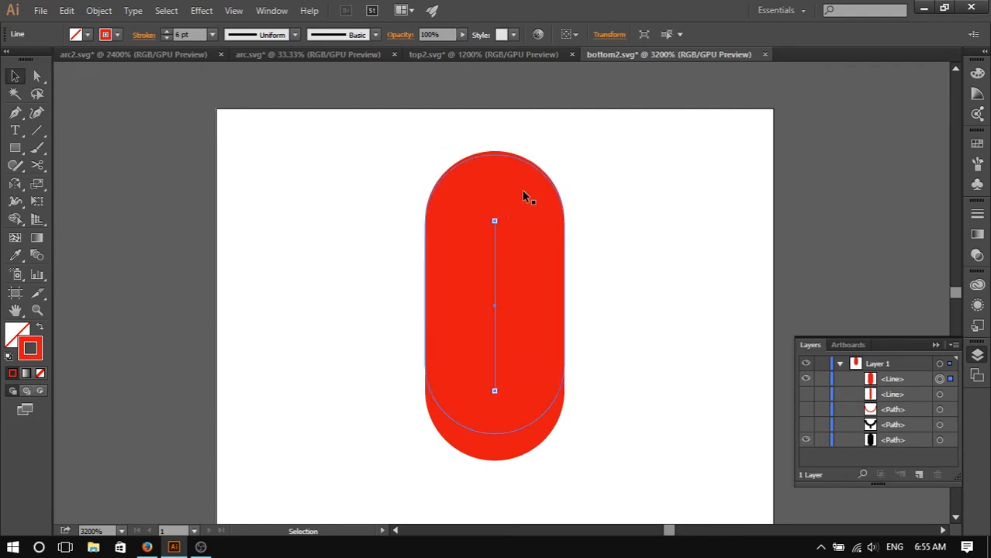
pyautogui.scroll(3, 524, 196)
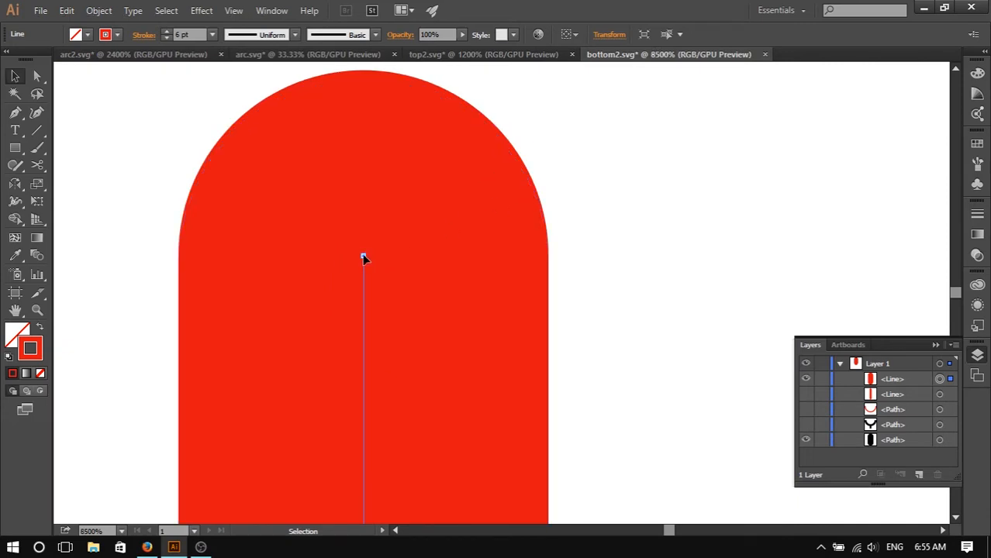
pyautogui.moveTo(365, 259); pyautogui.dragTo(363, 265)
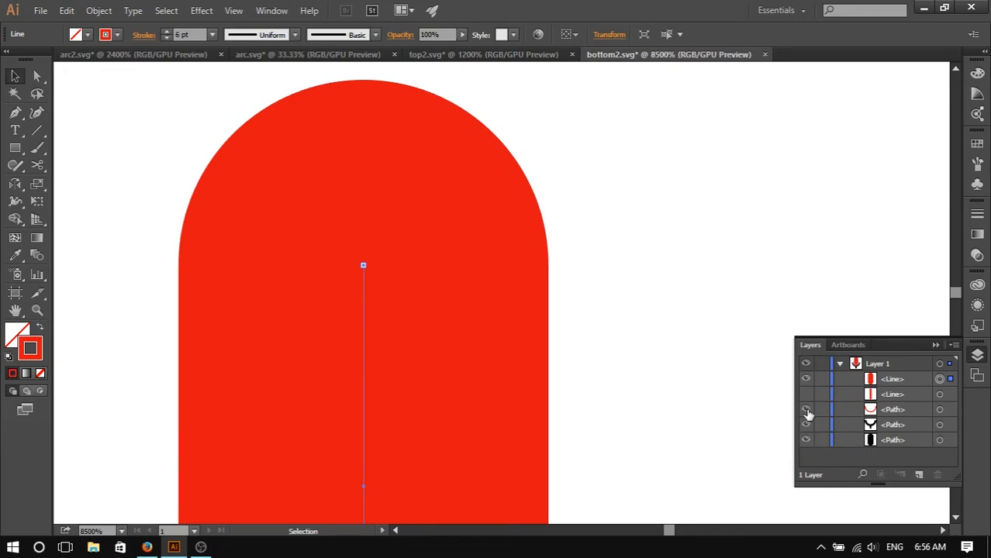
pyautogui.moveTo(364, 267); pyautogui.dragTo(362, 276)
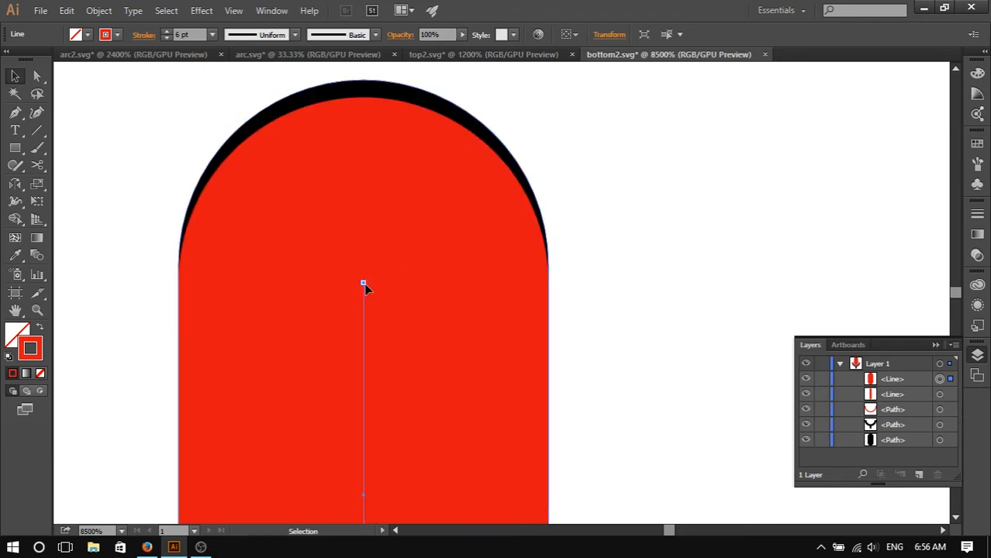
pyautogui.moveTo(365, 285); pyautogui.dragTo(365, 268)
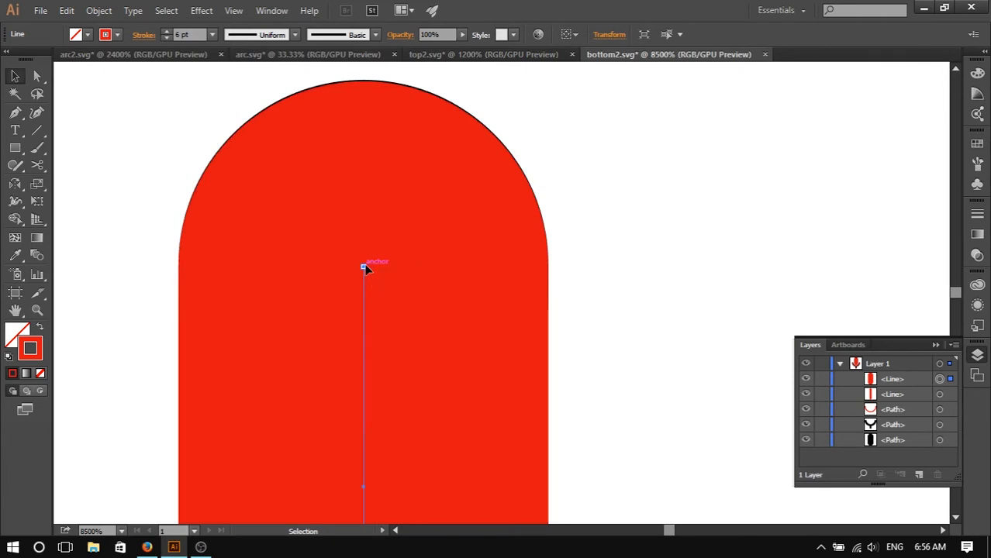
# - Adjust the line's bottom endpoint so its round cap lines up with the capsule's bottom edge
pyautogui.scroll(-5, 415, 287)
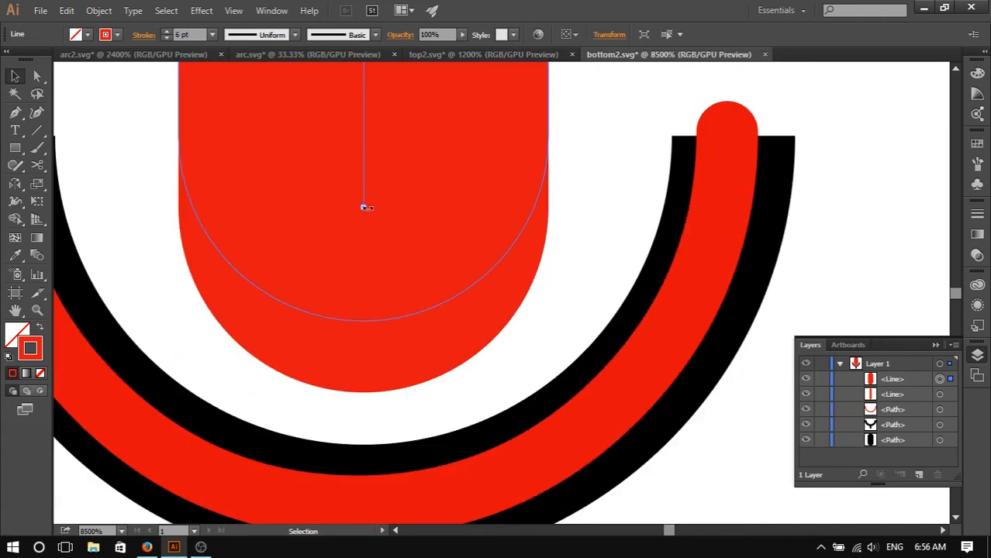
pyautogui.moveTo(364, 207)
pyautogui.mouseDown()
pyautogui.moveTo(369, 161)
pyautogui.moveTo(354, 156)
pyautogui.moveTo(375, 161)
pyautogui.moveTo(358, 159)
pyautogui.moveTo(356, 137)
pyautogui.moveTo(363, 128)
pyautogui.moveTo(398, 139)
pyautogui.moveTo(327, 149)
pyautogui.moveTo(372, 149)
pyautogui.mouseUp()
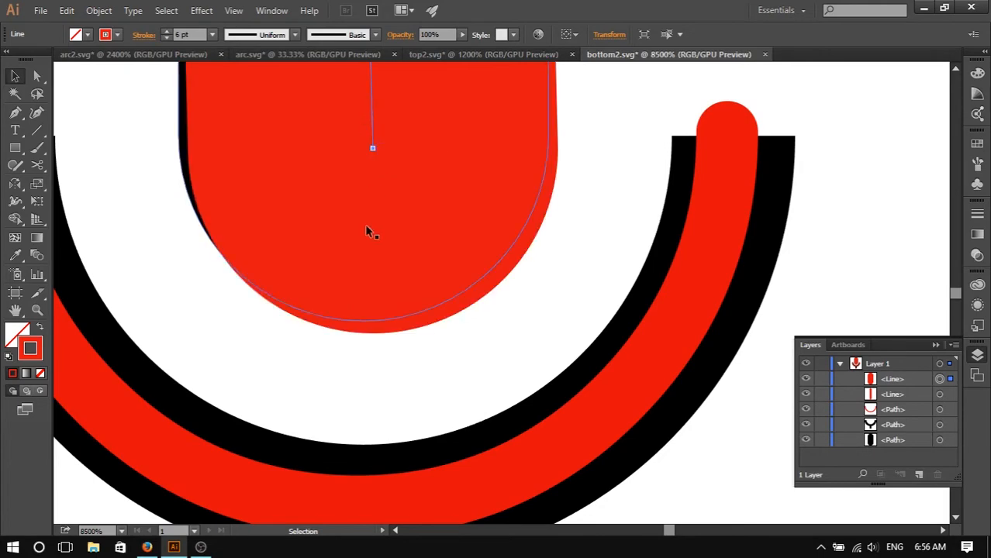
pyautogui.scroll(-3, 388, 256)
pyautogui.scroll(-4, 415, 297)
pyautogui.scroll(3, 419, 299)
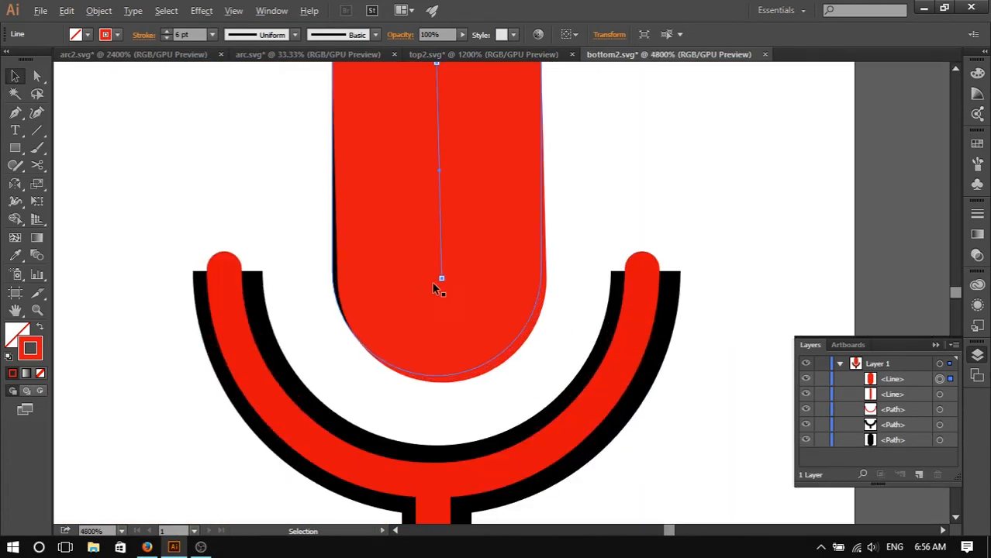
pyautogui.moveTo(442, 280); pyautogui.dragTo(439, 251)
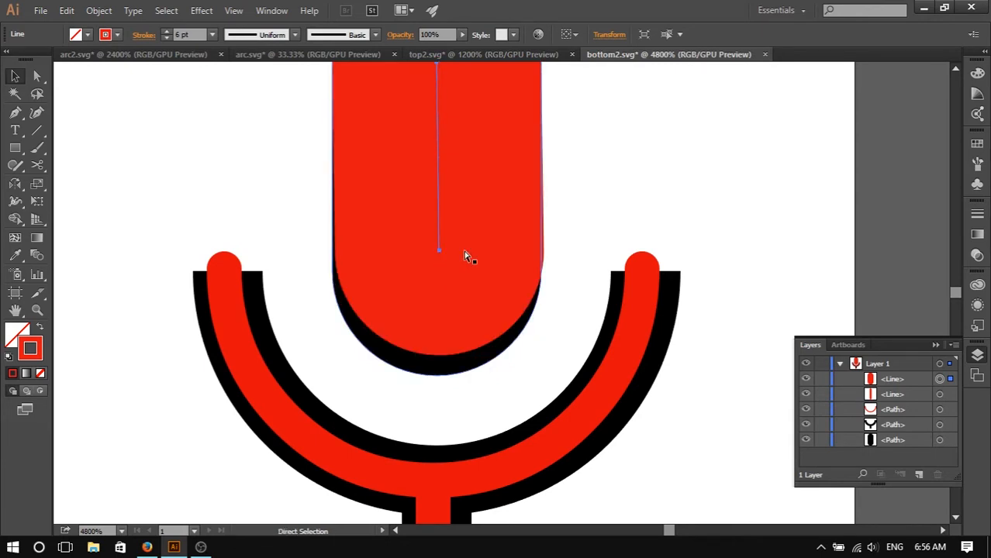
pyautogui.hotkey('ctrl', 'z')
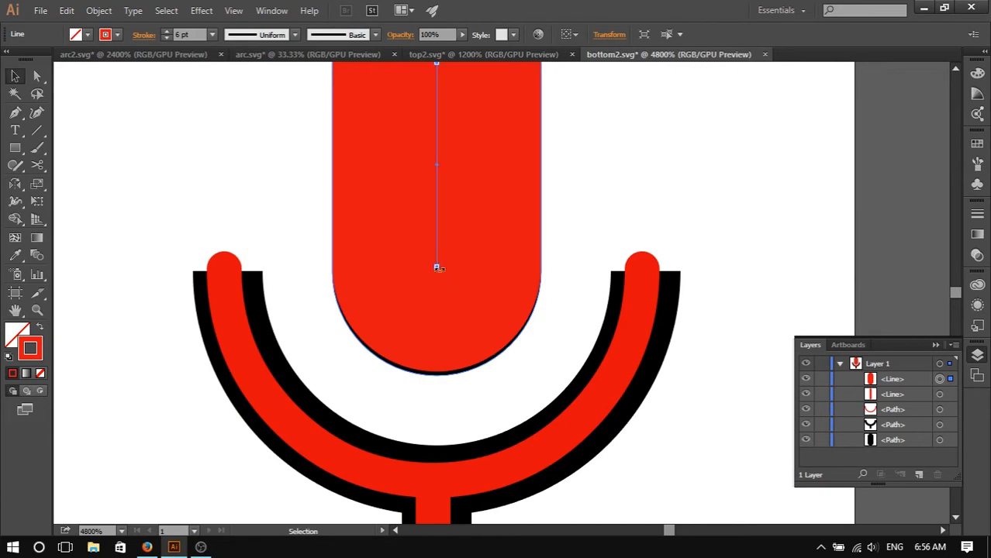
pyautogui.press('Down')
pyautogui.hotkey('ctrl', 'z')
pyautogui.scroll(2, 543, 236)
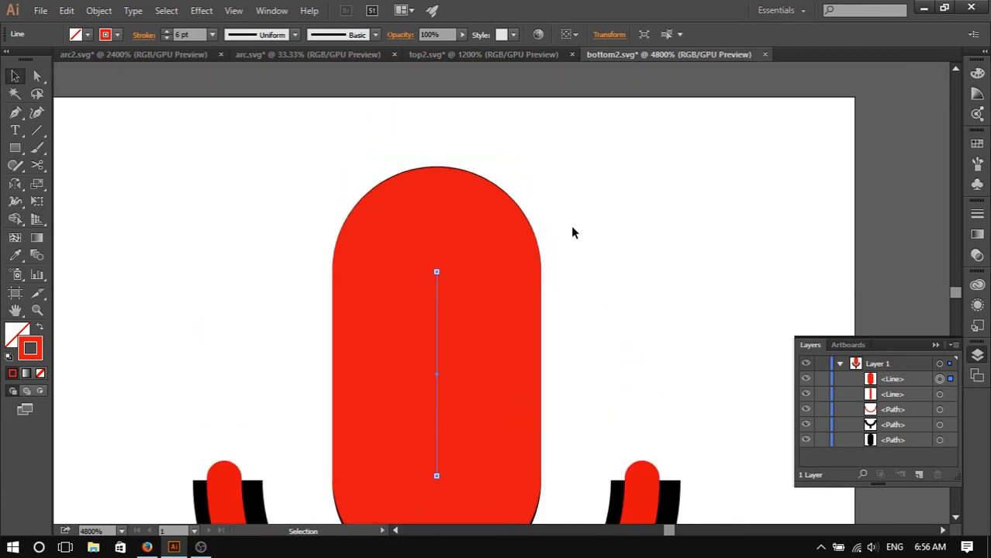
pyautogui.scroll(-2, 476, 277)
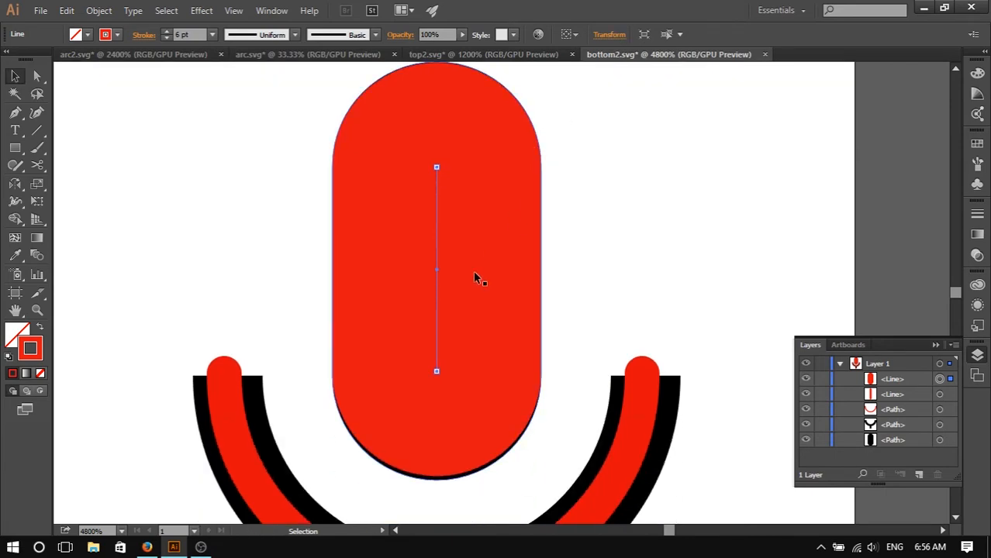
pyautogui.moveTo(437, 373); pyautogui.dragTo(437, 375)
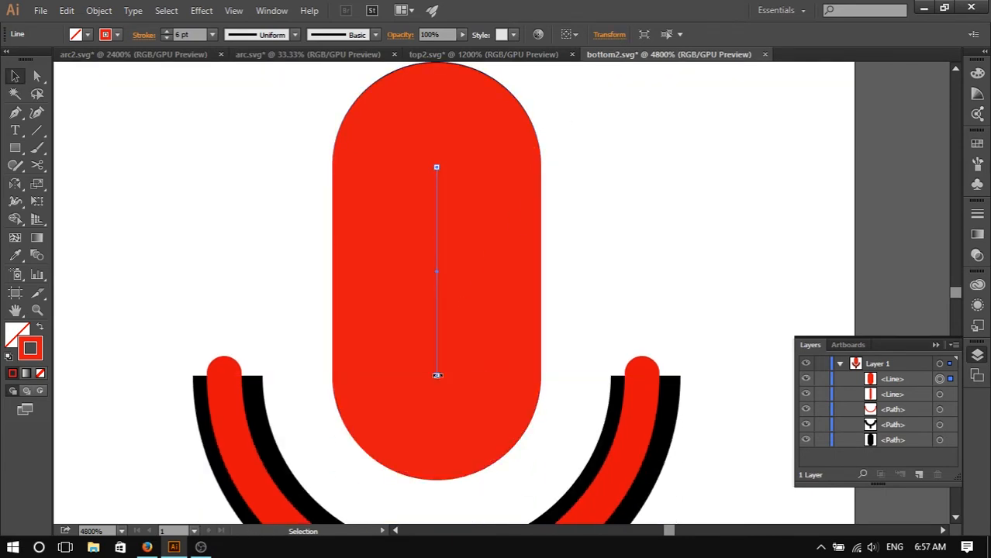
# - Lock the other layers in bottom2.svg, leaving only the new line unlocked and selected
pyautogui.scroll(2, 548, 345)
pyautogui.scroll(-2, 573, 342)
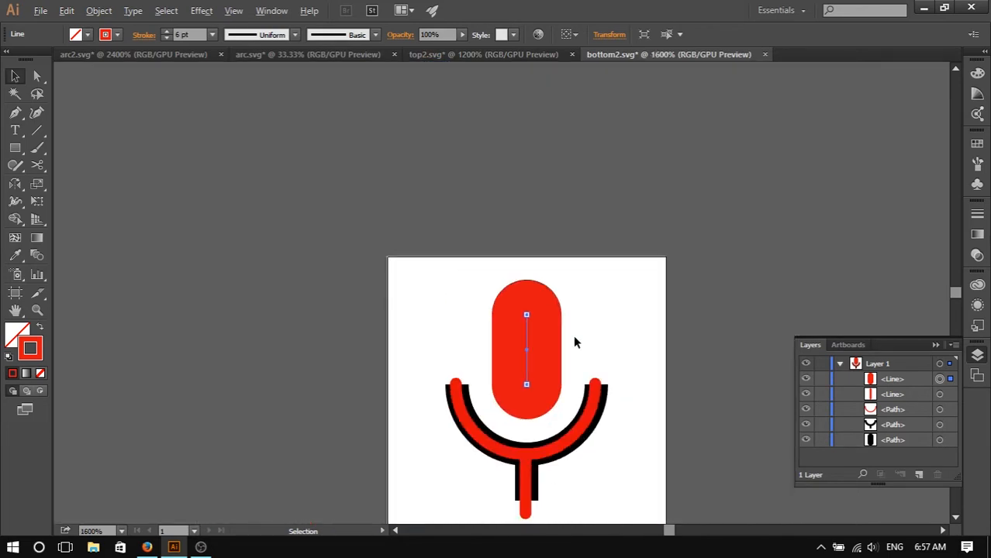
pyautogui.scroll(1, 573, 342)
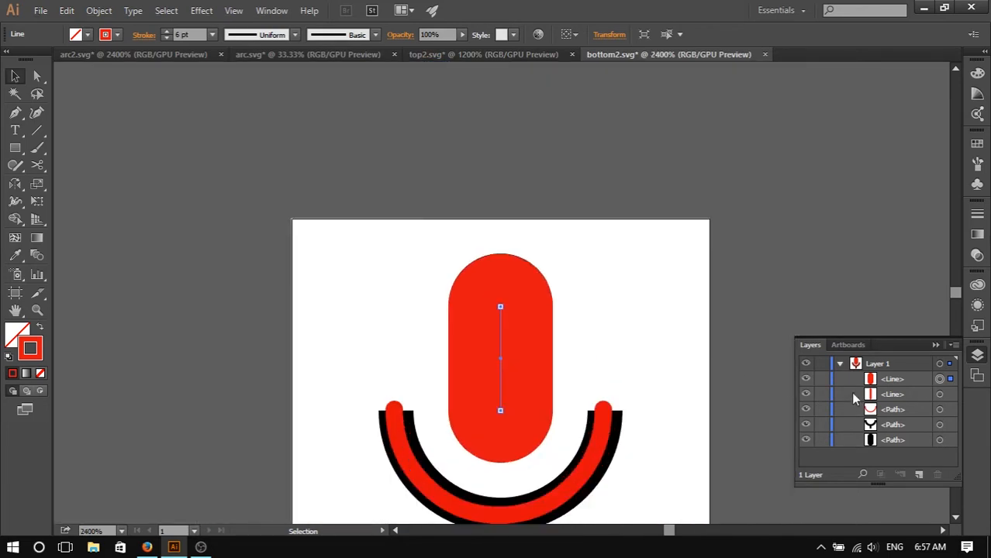
pyautogui.click(807, 379)
pyautogui.click(807, 379)
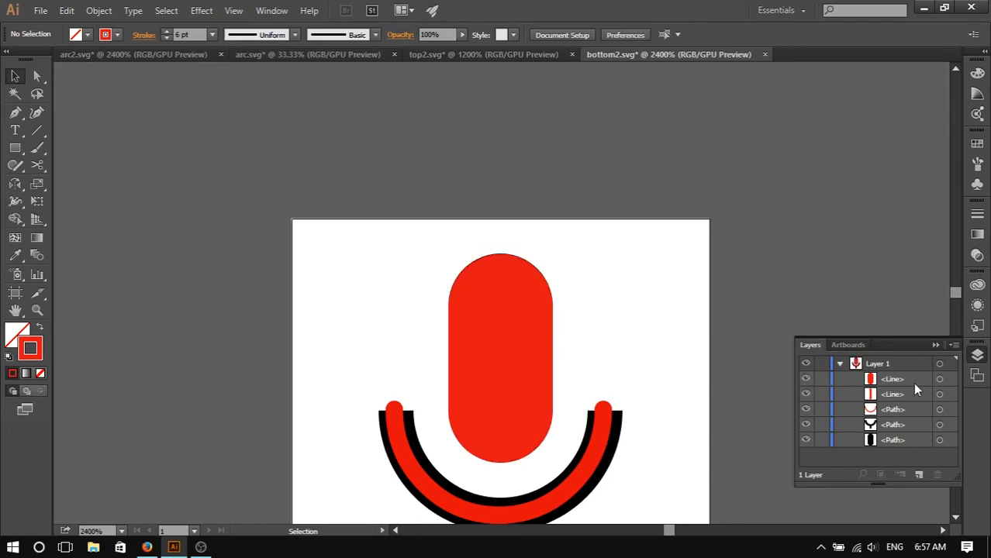
pyautogui.click(823, 395)
pyautogui.click(822, 440)
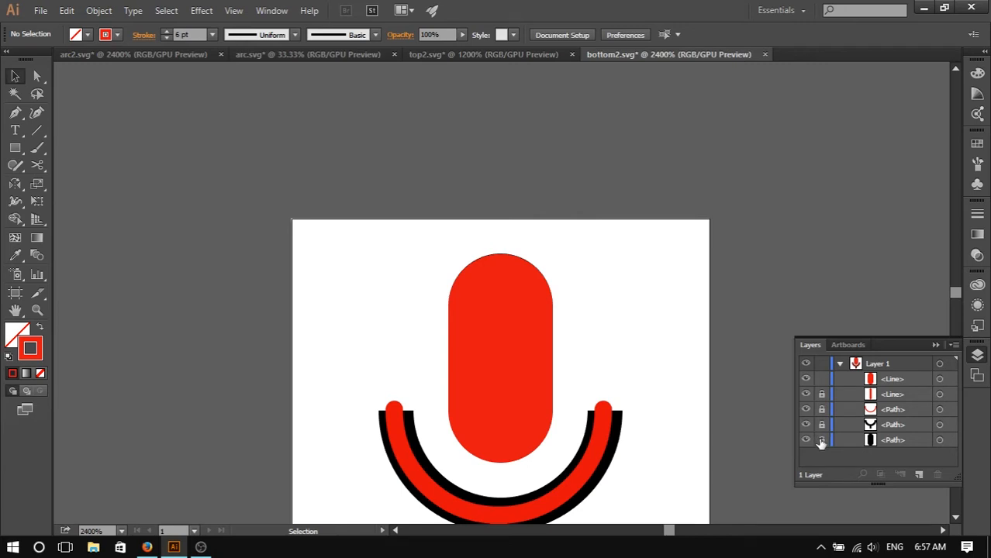
pyautogui.click(941, 379)
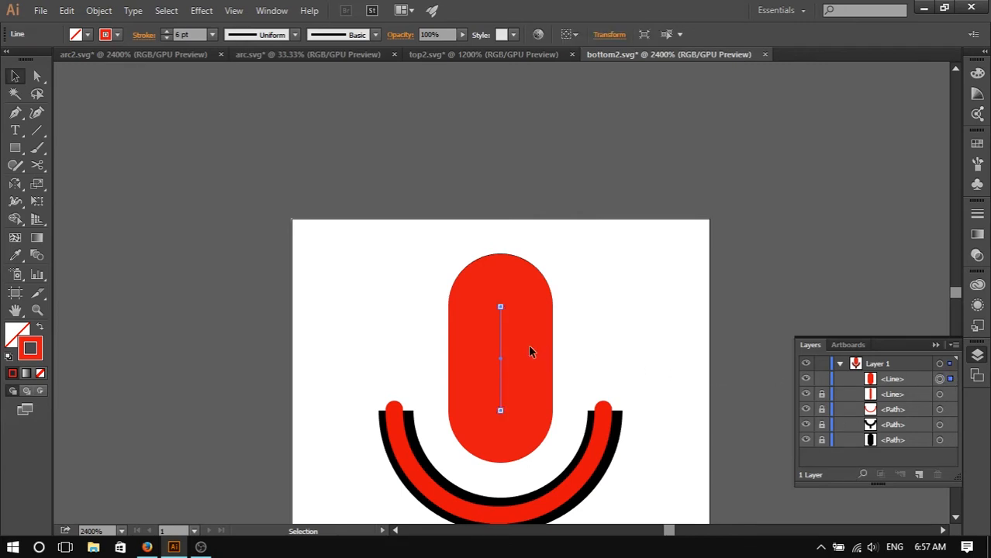
# - Split the vertical line into two segments with the Scissors tool at about its midpoint
pyautogui.scroll(5, 509, 370)
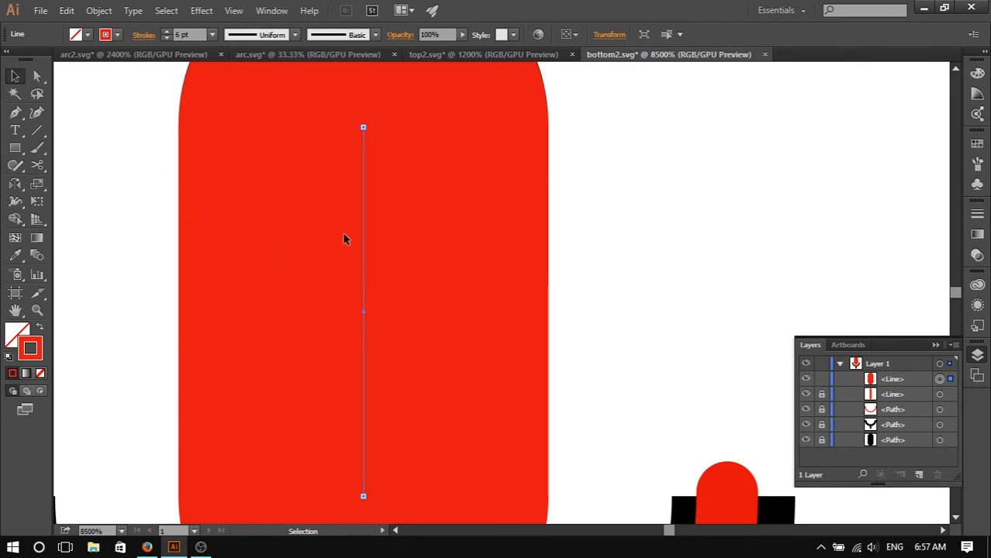
pyautogui.press('c')
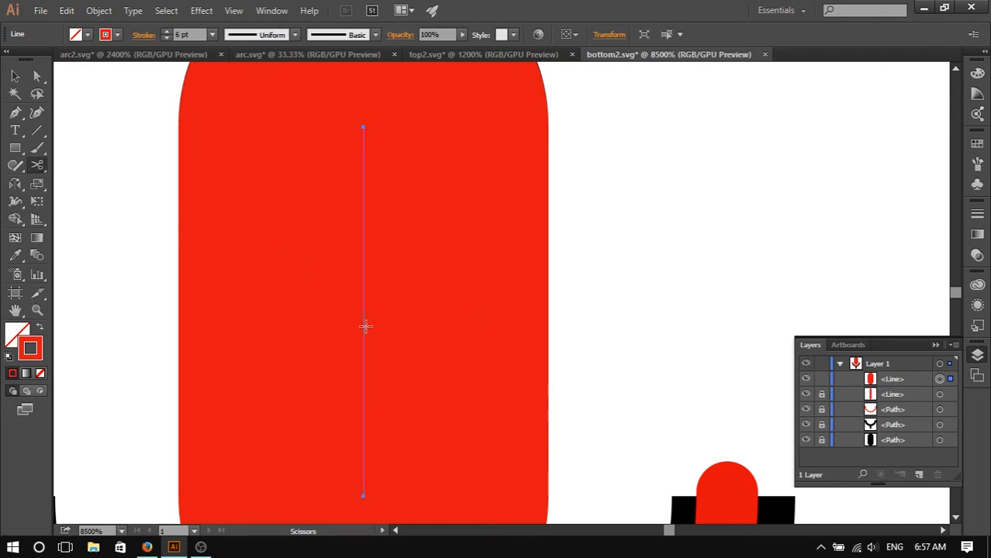
pyautogui.scroll(2, 371, 340)
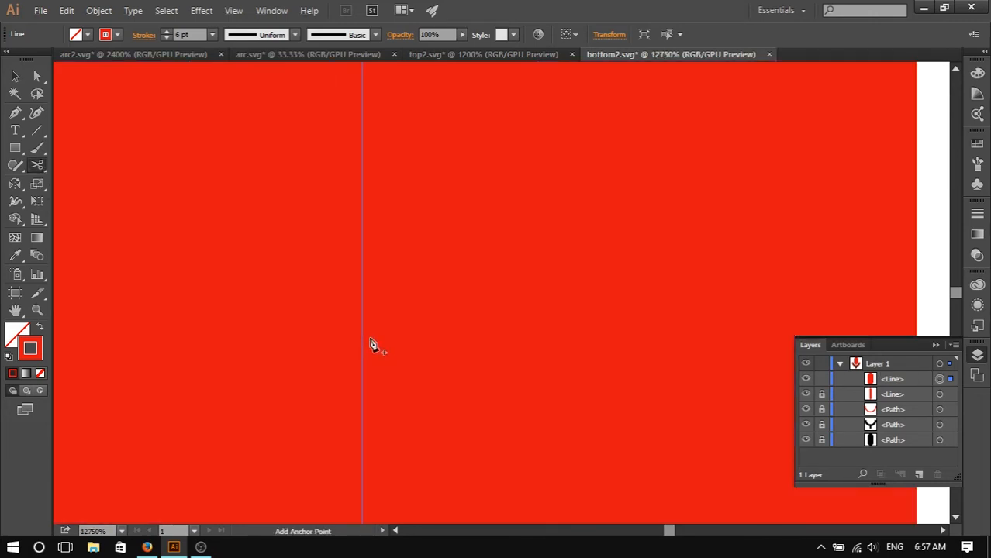
pyautogui.scroll(3, 369, 325)
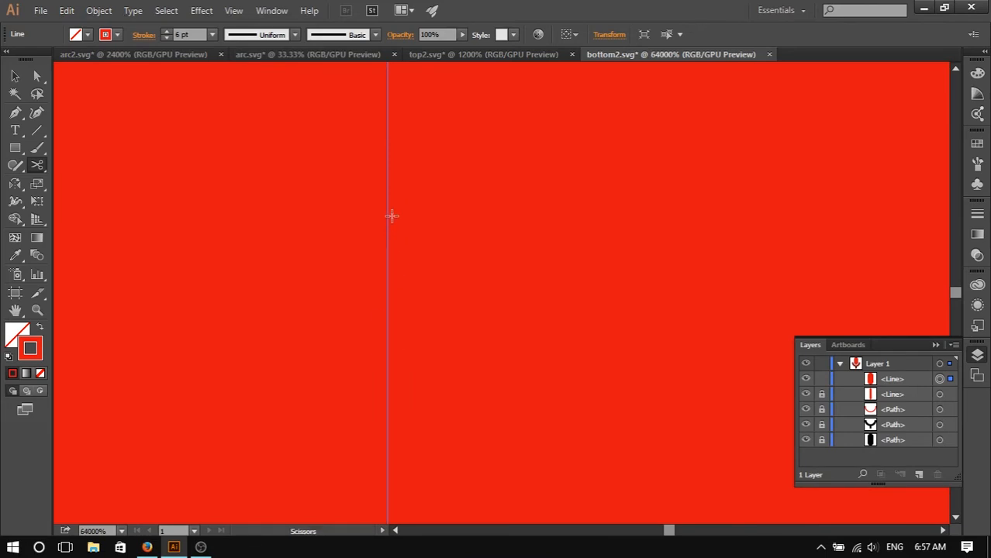
pyautogui.scroll(-4, 397, 201)
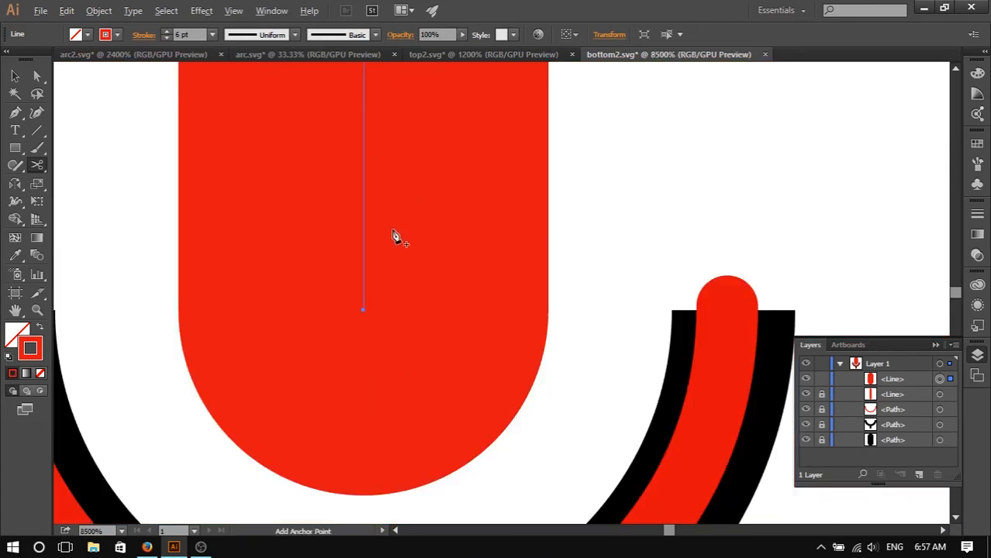
pyautogui.scroll(5, 396, 237)
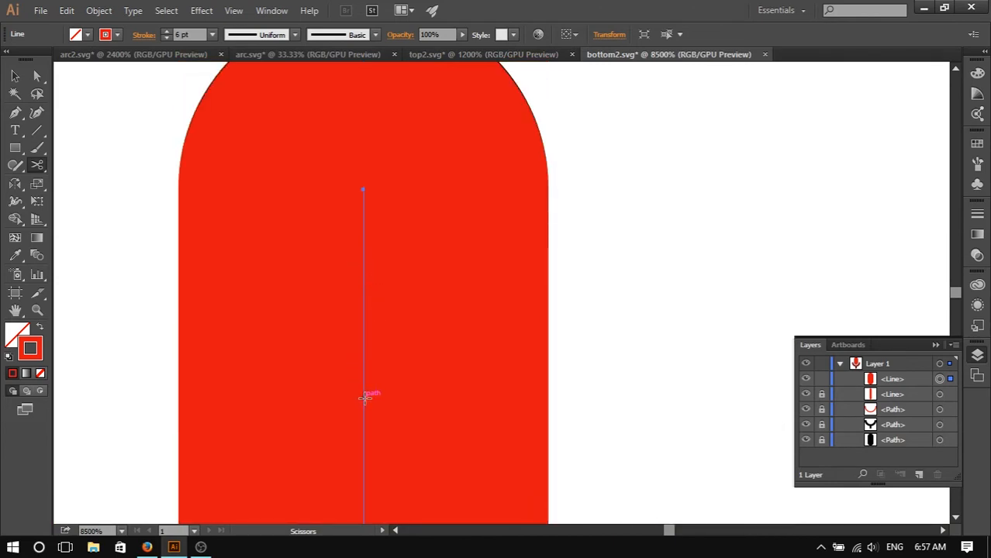
pyautogui.scroll(-4, 364, 415)
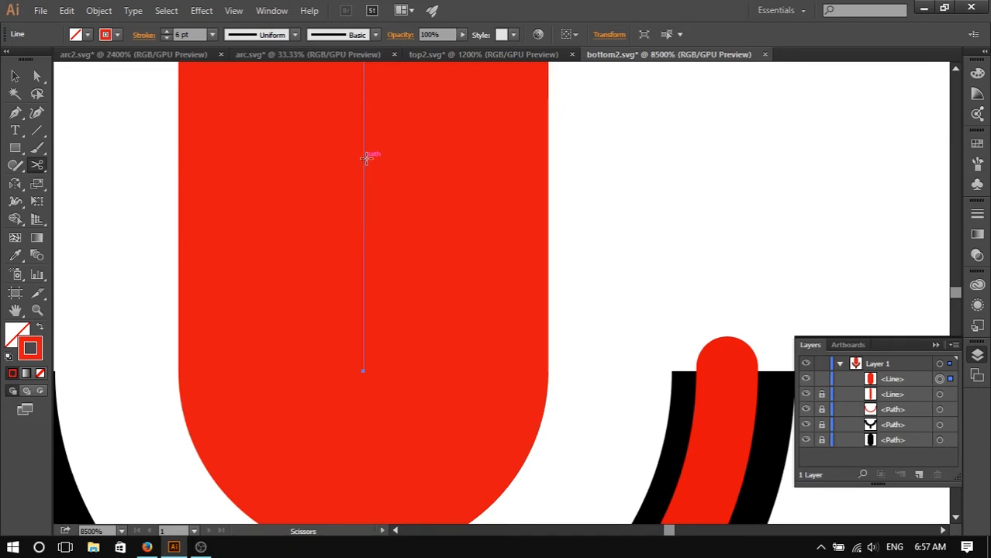
pyautogui.scroll(5, 375, 159)
pyautogui.scroll(-5, 358, 353)
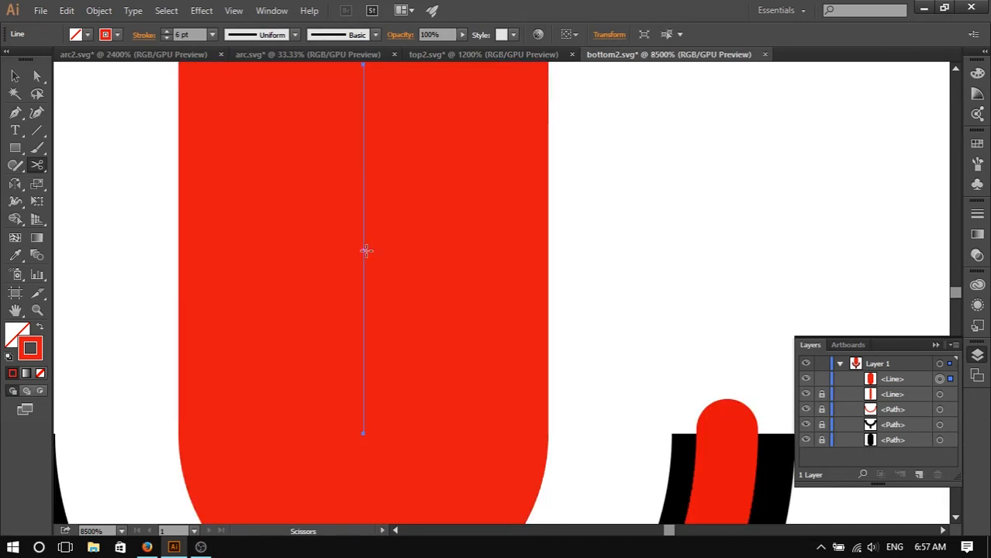
pyautogui.scroll(2, 366, 256)
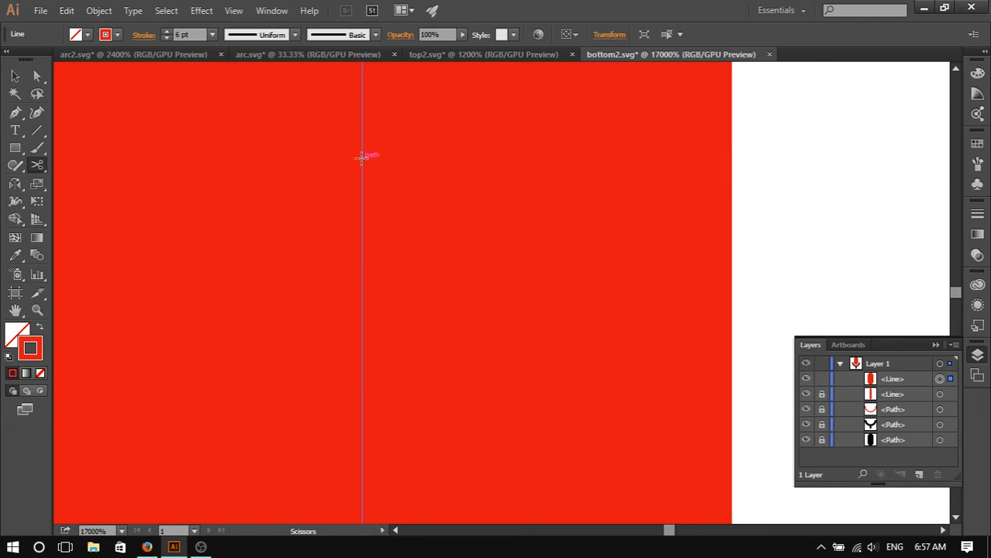
pyautogui.click(362, 129)
pyautogui.hotkey('ctrl', 'z')
pyautogui.click(361, 372)
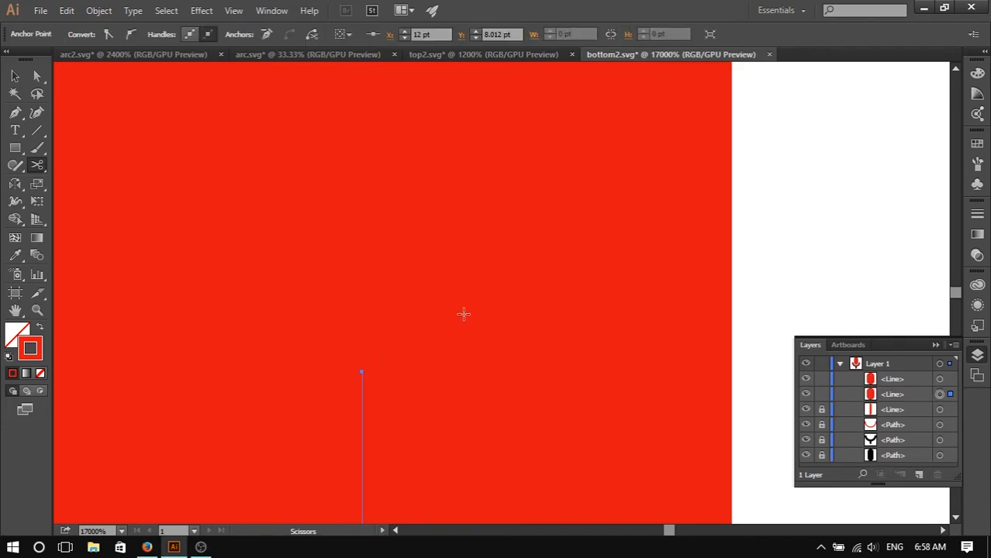
# - Select the two line segments and toggle each one's visibility to check how they cover the capsule
pyautogui.scroll(-3, 466, 318)
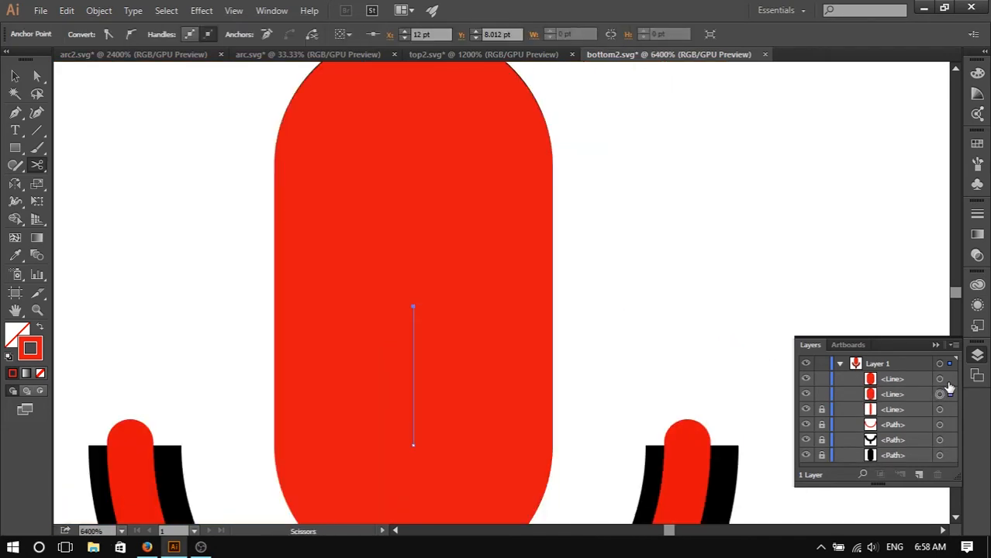
pyautogui.click(940, 394)
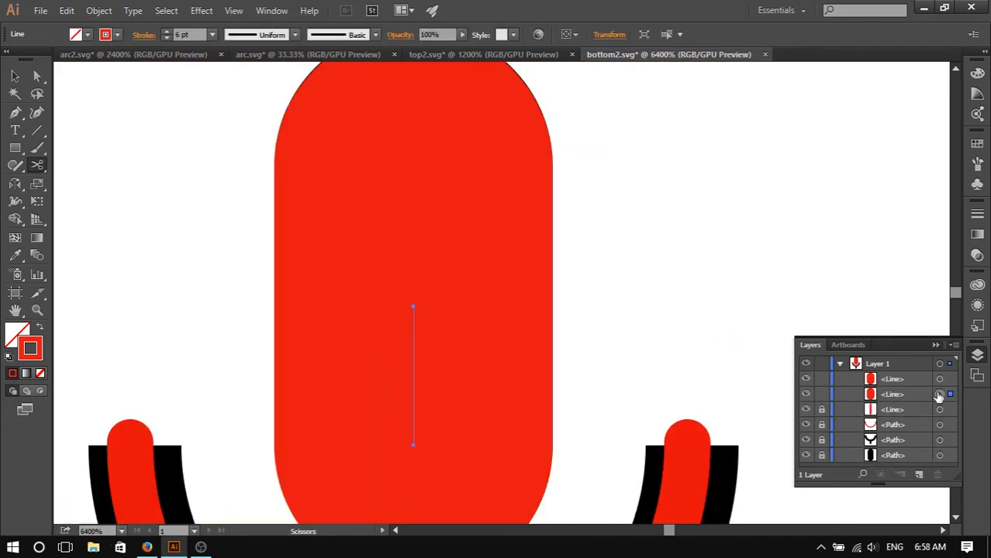
pyautogui.keyDown('shift'); pyautogui.click(940, 379); pyautogui.keyUp('shift')
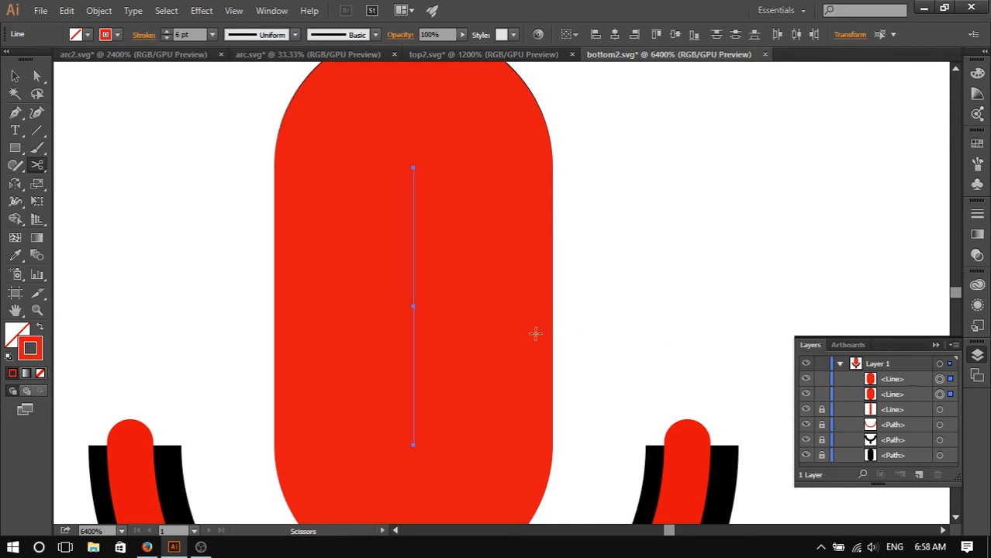
pyautogui.click(806, 379)
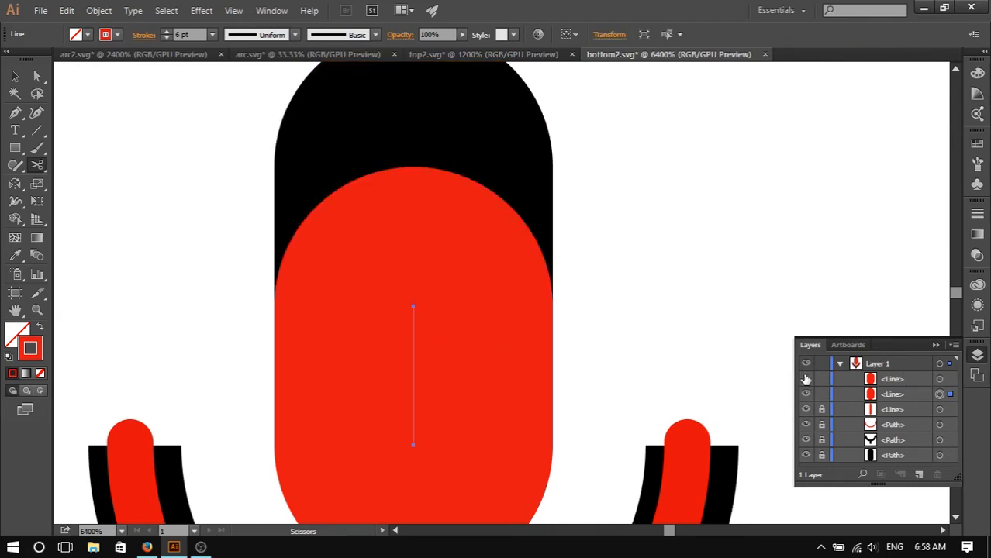
pyautogui.click(806, 379)
pyautogui.click(806, 394)
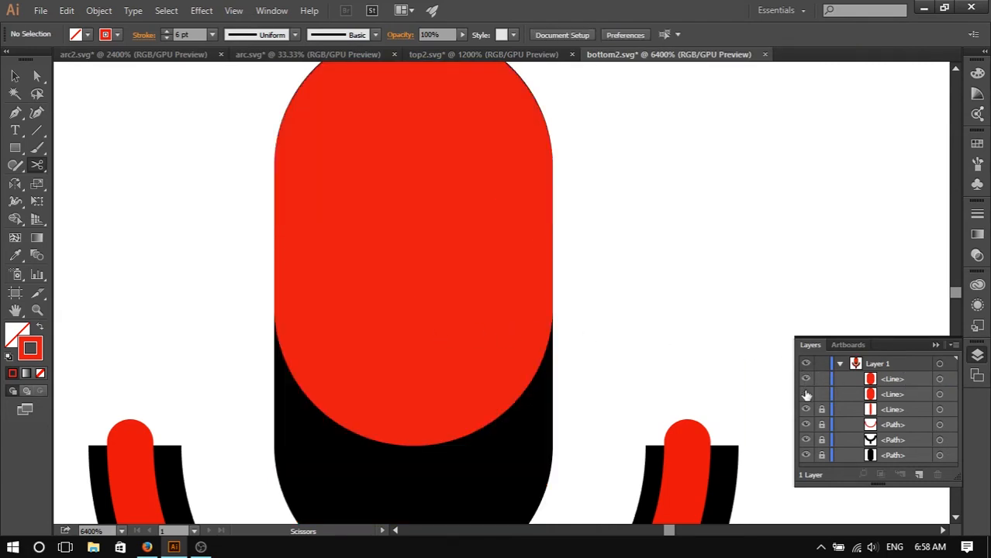
pyautogui.click(806, 394)
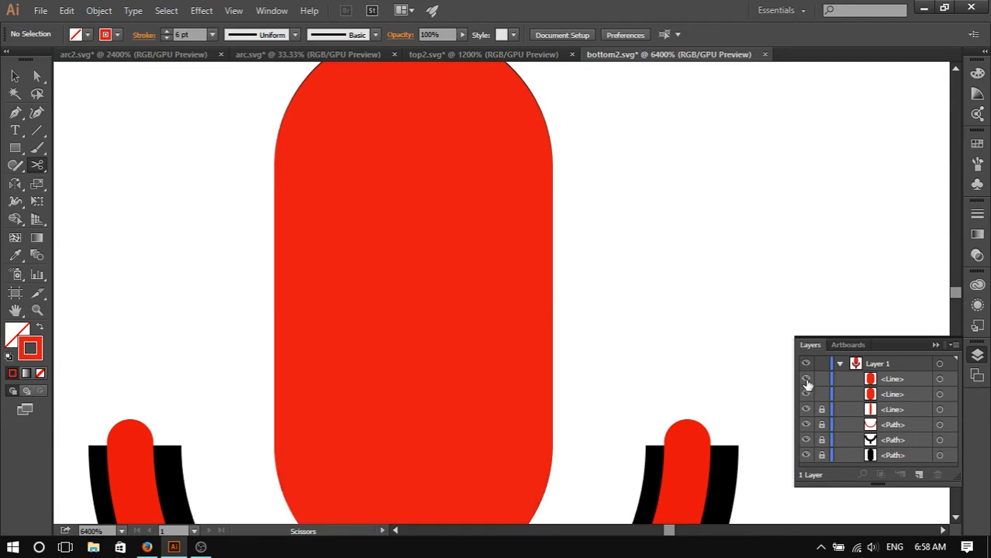
pyautogui.click(806, 379)
pyautogui.click(806, 379)
pyautogui.click(806, 380)
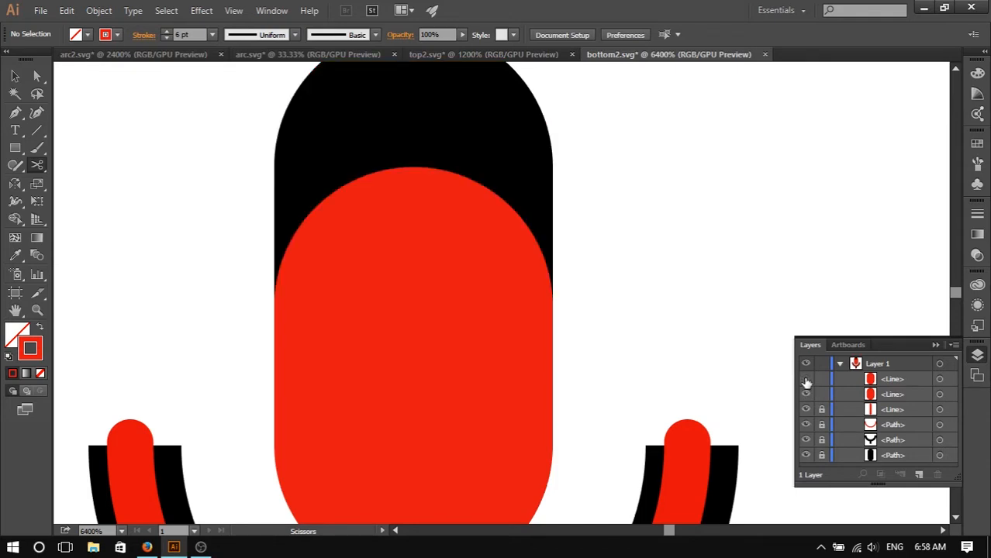
pyautogui.click(806, 379)
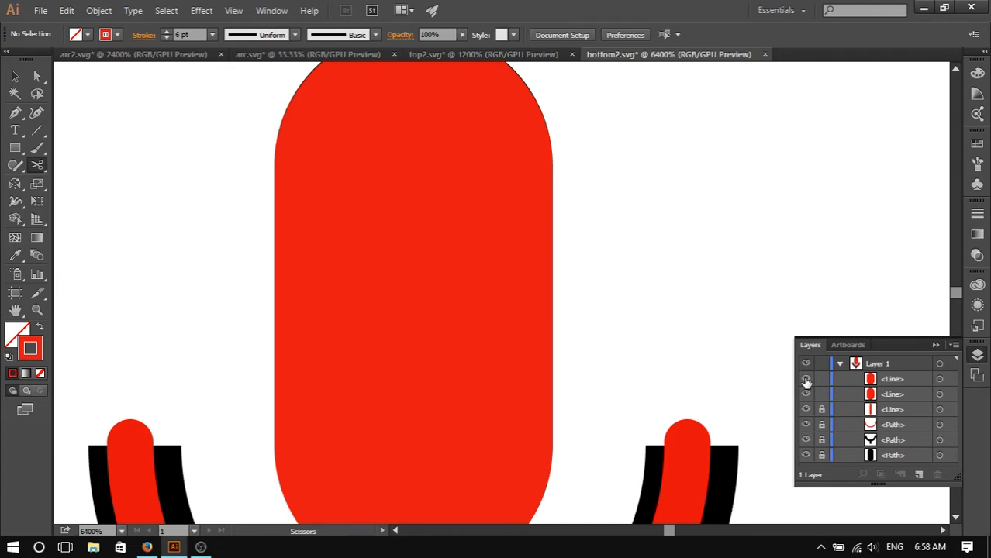
pyautogui.click(806, 380)
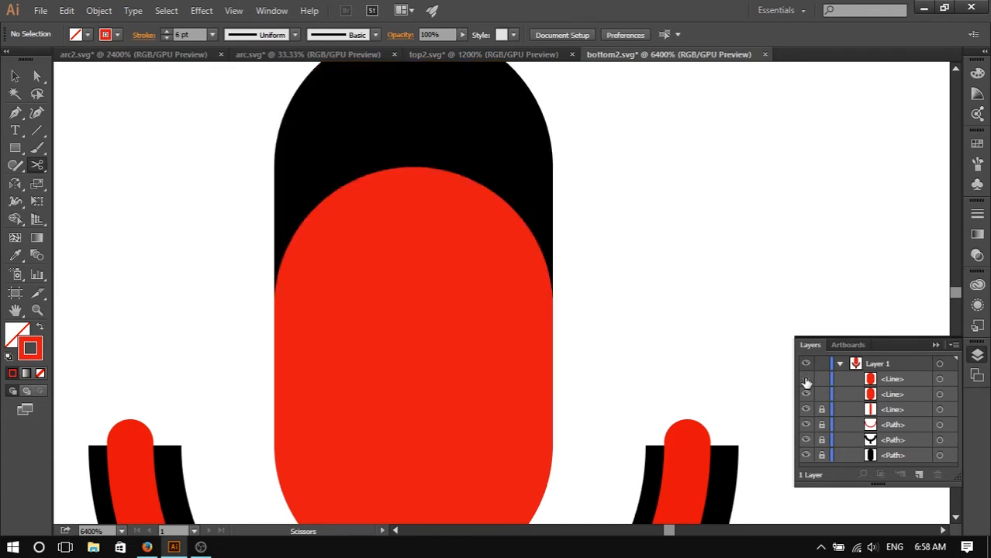
pyautogui.click(806, 379)
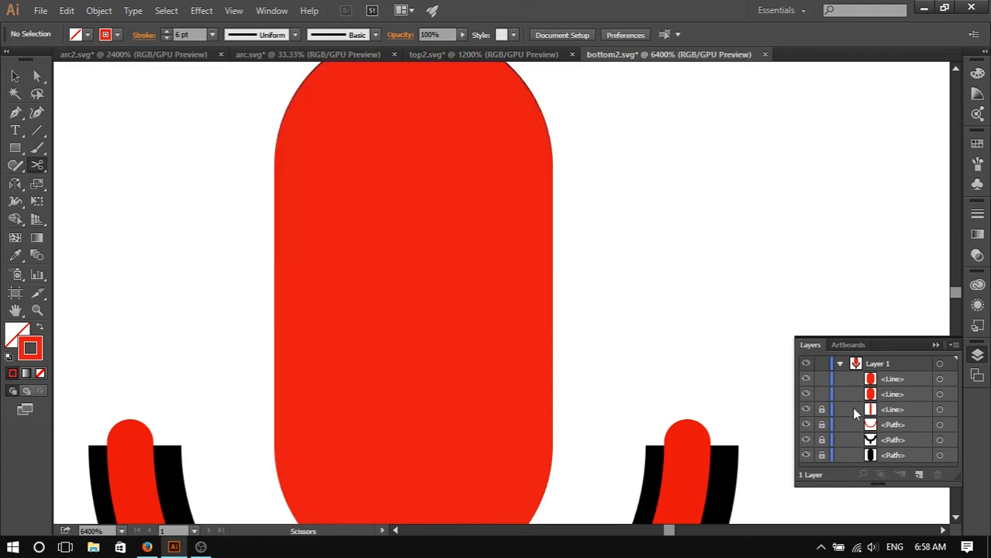
pyautogui.click(806, 395)
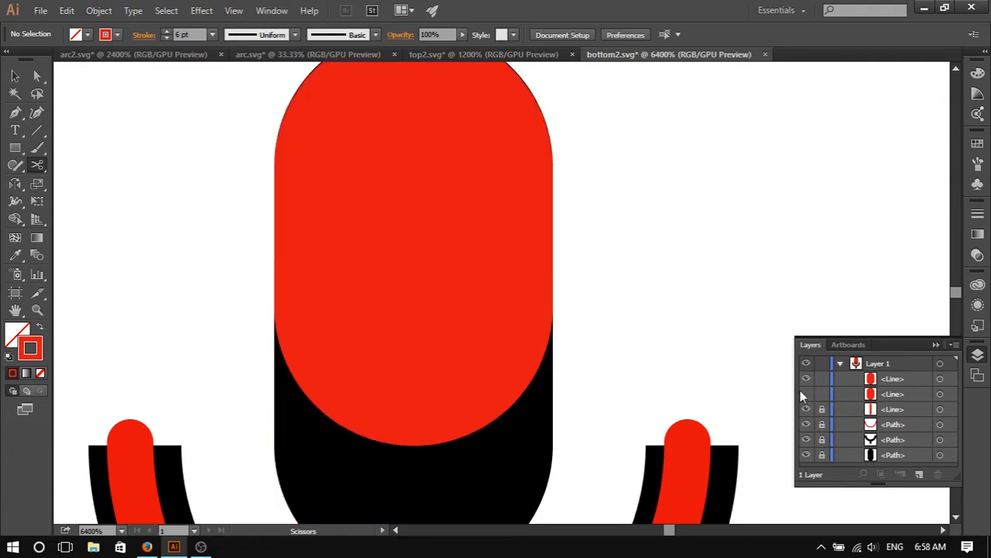
pyautogui.click(40, 11)
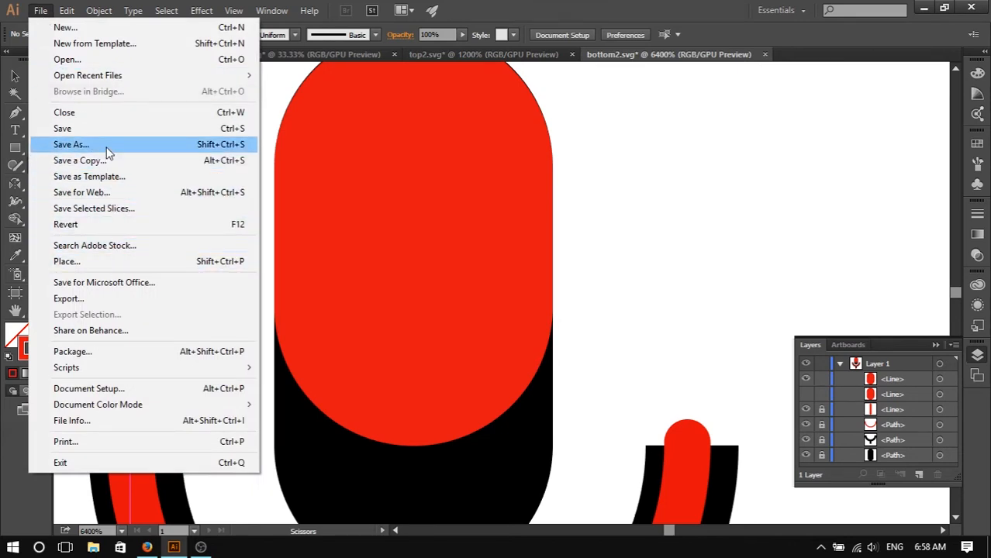
pyautogui.click(466, 206)
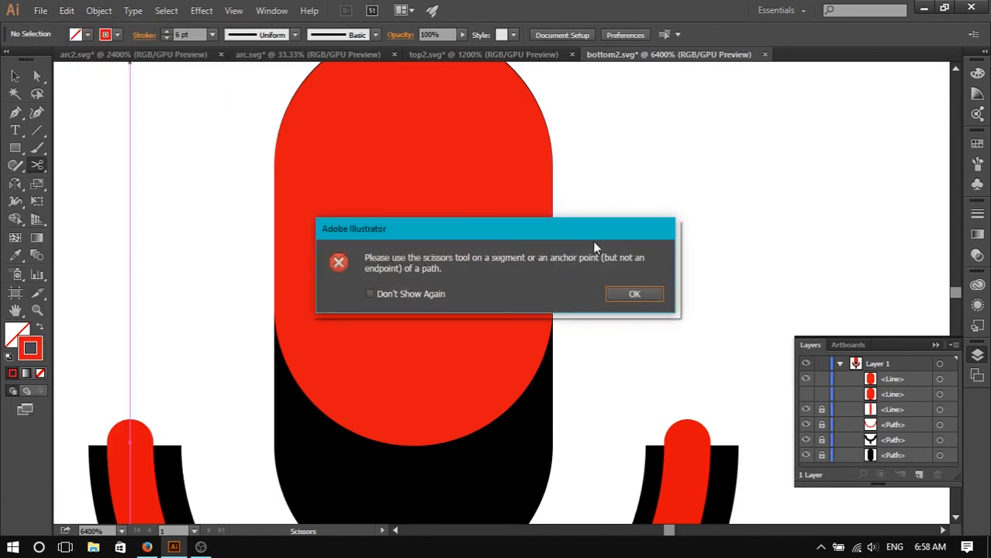
pyautogui.press('Return')
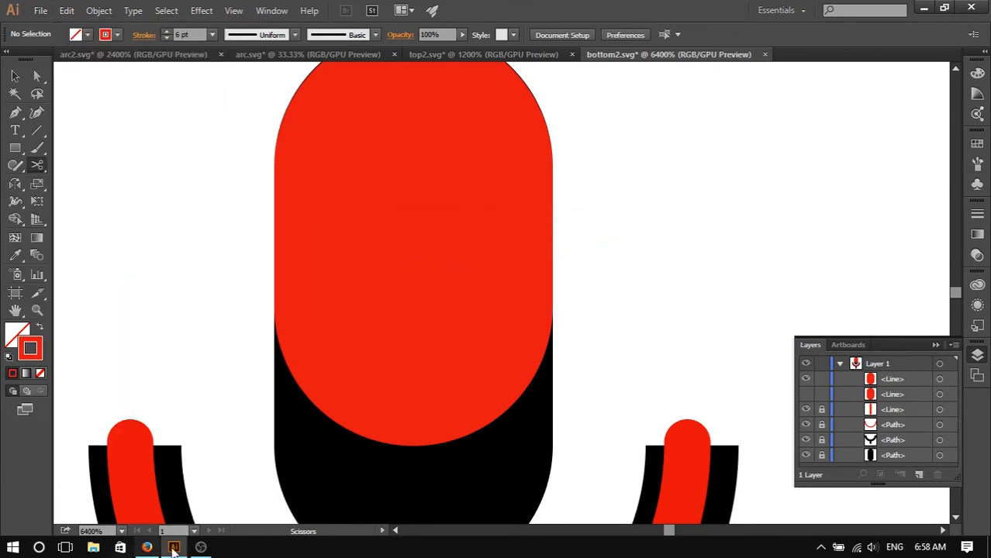
# - Switch to the Shape Shifter tab in Firefox and import top2.svg from the Desktop as new layers
pyautogui.click(147, 548)
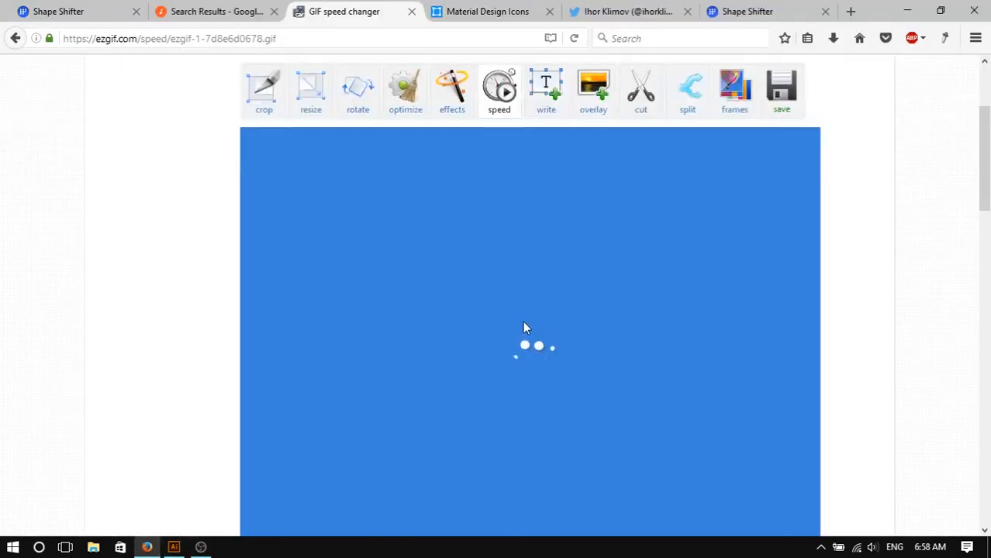
pyautogui.click(478, 11)
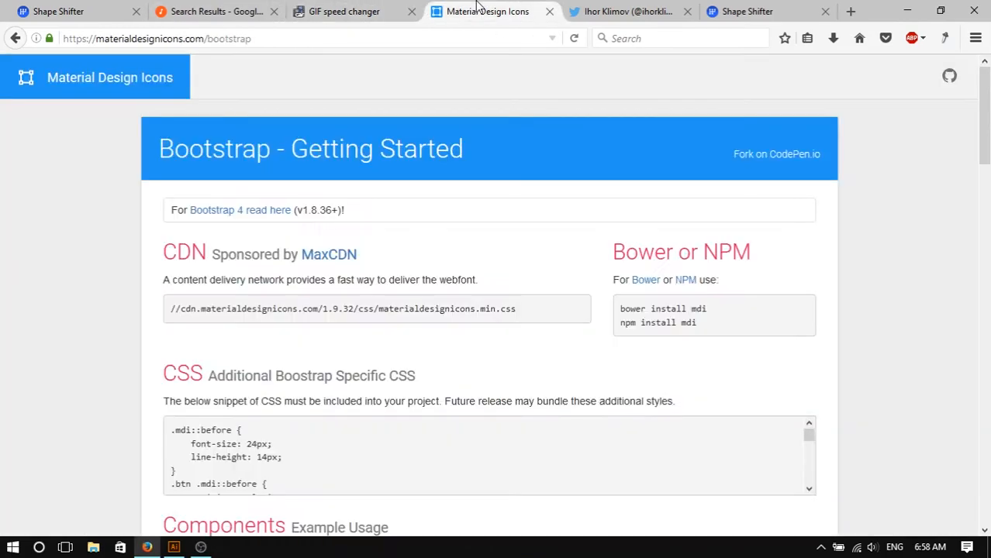
pyautogui.click(625, 11)
pyautogui.click(744, 10)
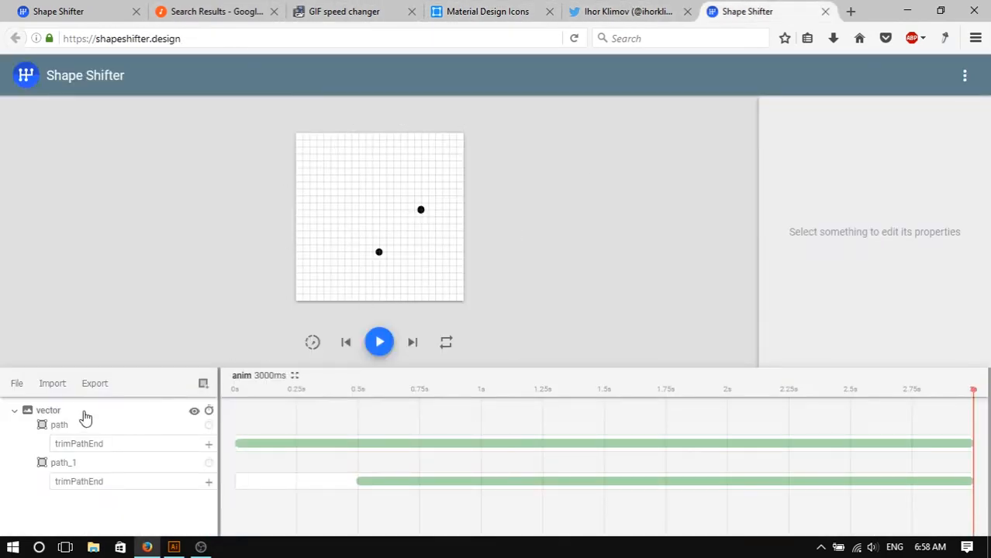
pyautogui.click(64, 393)
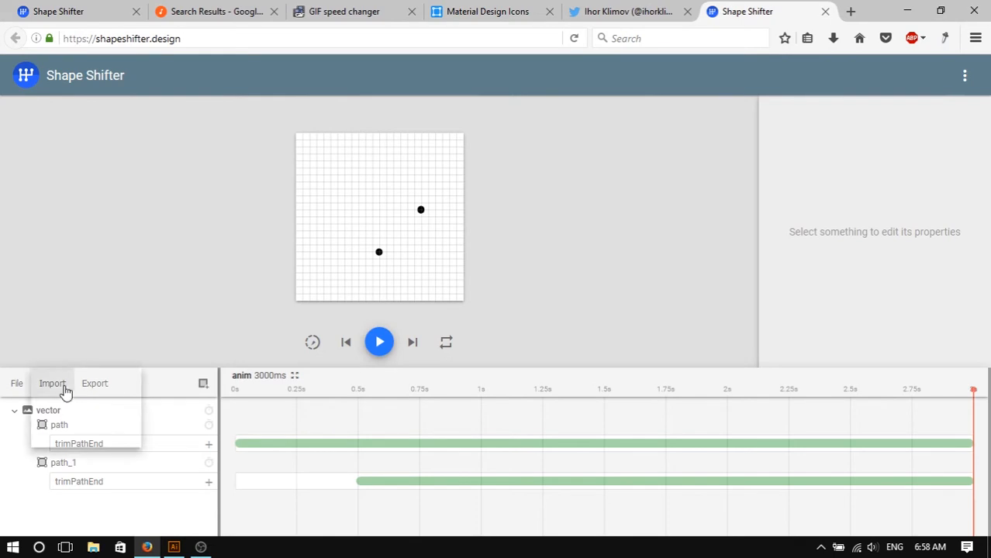
pyautogui.click(62, 392)
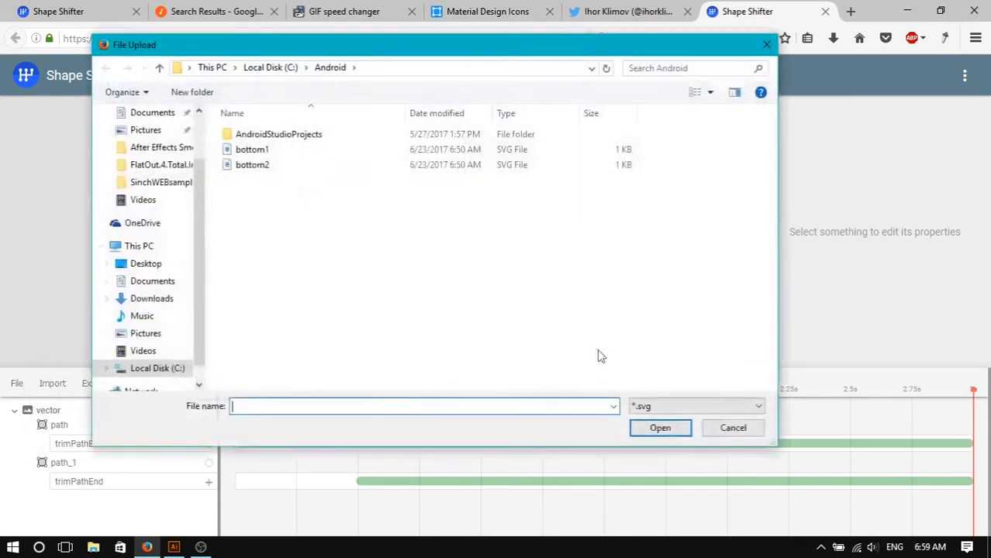
pyautogui.click(146, 263)
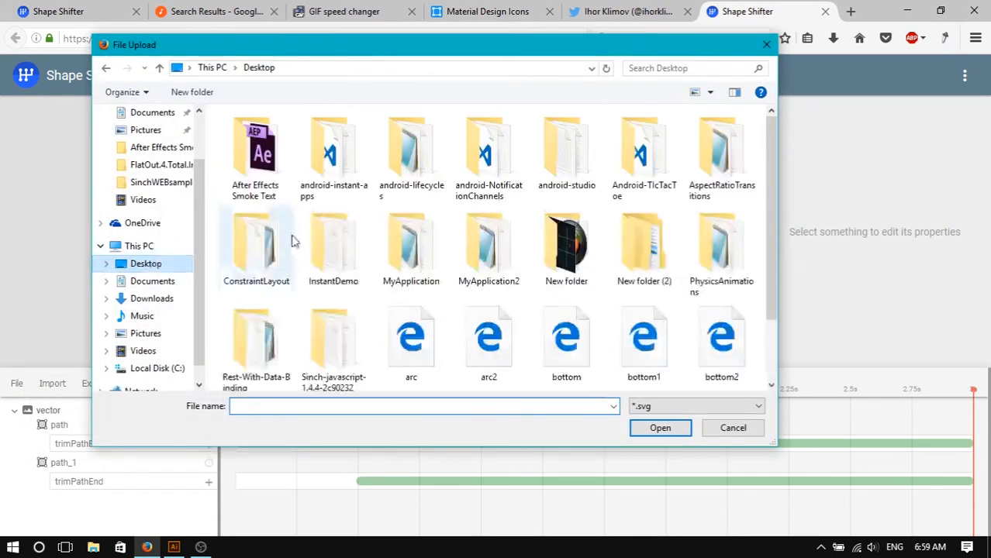
pyautogui.scroll(-2, 472, 349)
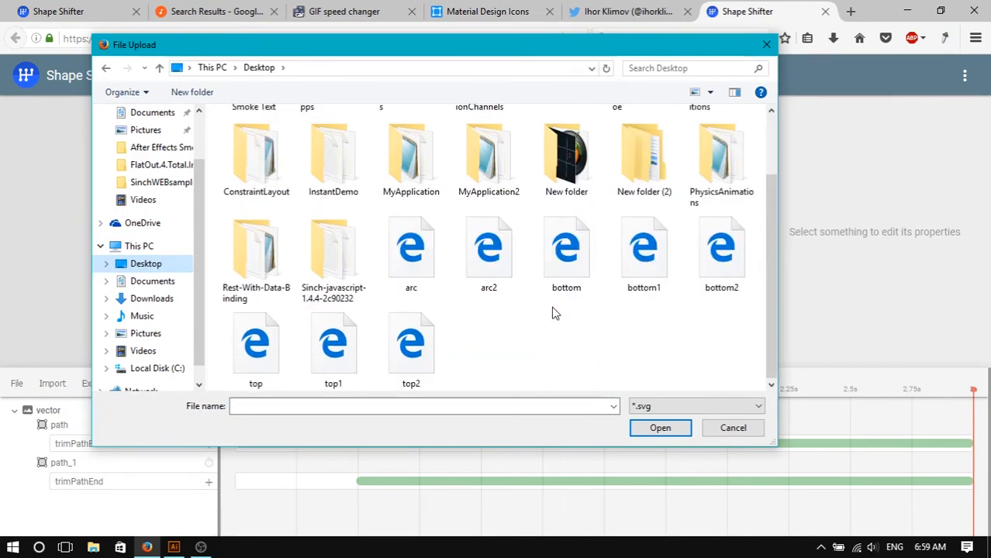
pyautogui.click(427, 350)
pyautogui.click(354, 350)
pyautogui.keyDown('ctrl'); pyautogui.click(424, 358); pyautogui.keyUp('ctrl')
pyautogui.click(660, 428)
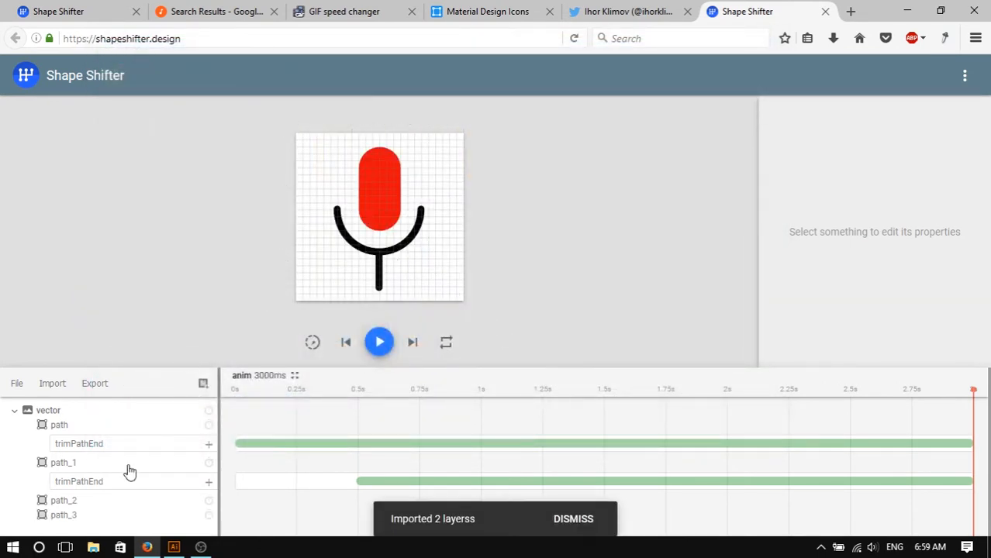
# - Select path_2 and toggle path_3's visibility to inspect the imported line segments
pyautogui.click(74, 512)
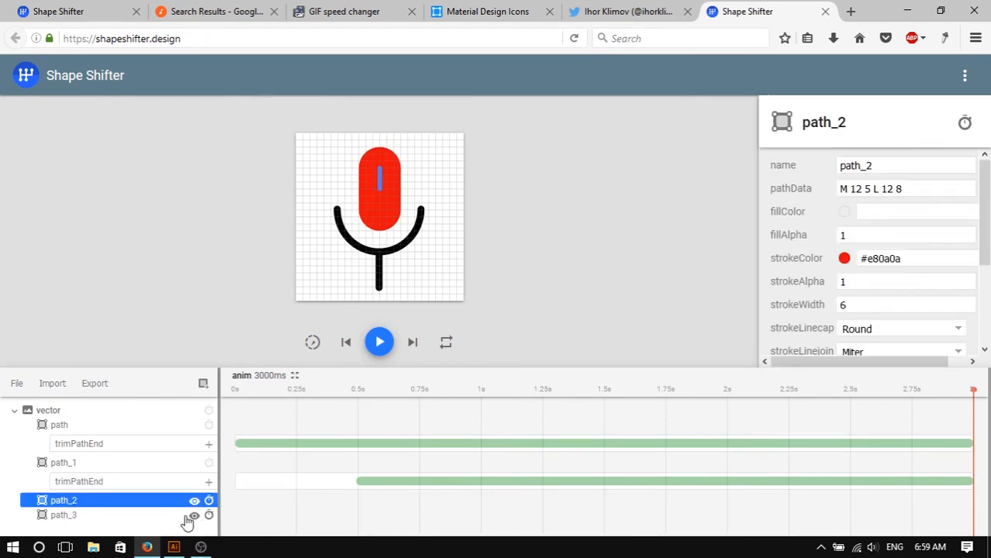
pyautogui.click(194, 516)
pyautogui.click(194, 515)
pyautogui.click(194, 516)
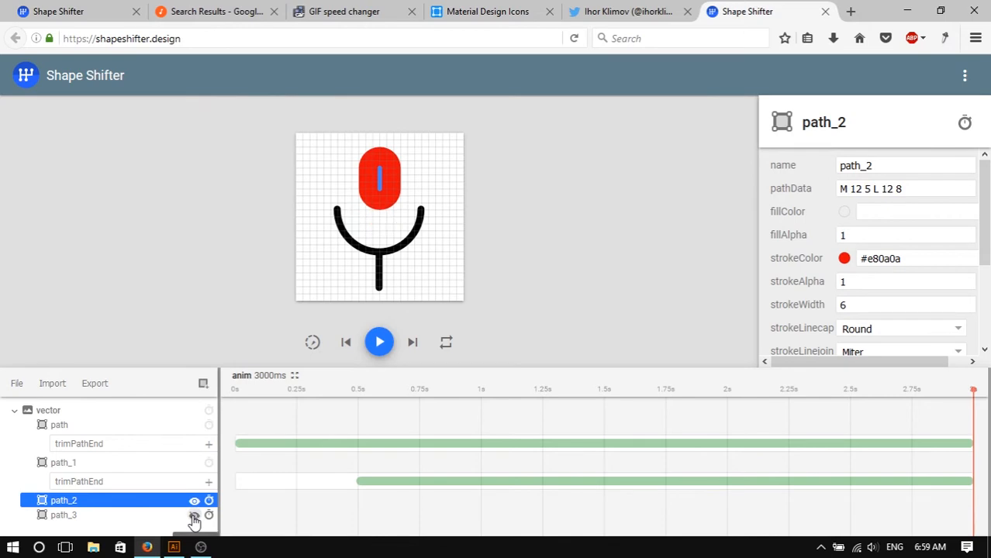
pyautogui.click(194, 517)
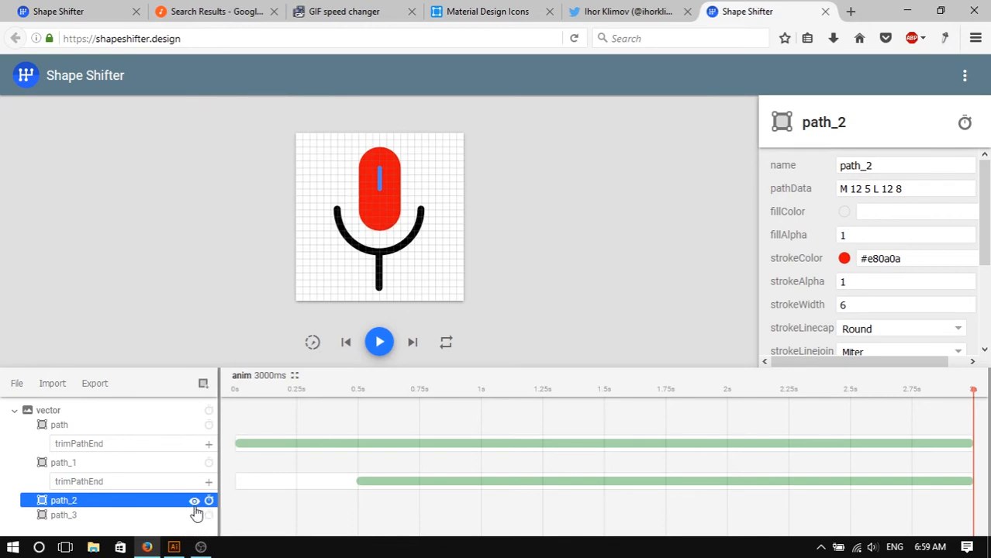
pyautogui.click(194, 501)
pyautogui.click(194, 502)
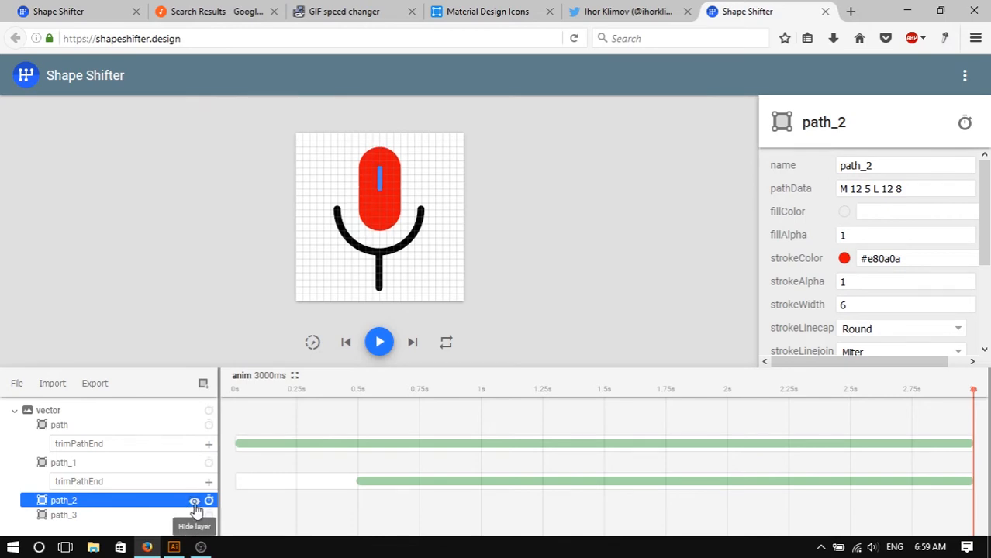
pyautogui.rightClick(65, 506)
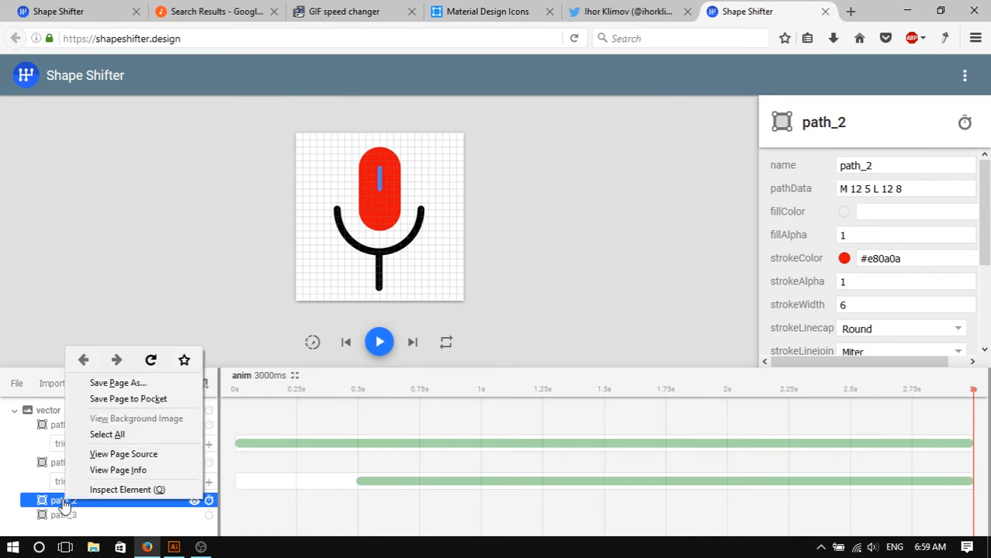
pyautogui.click(65, 506)
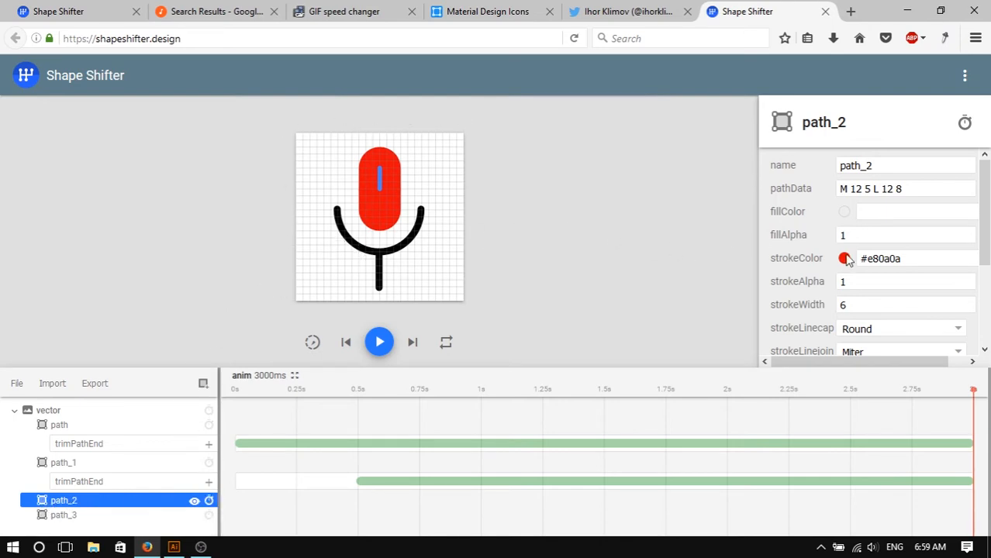
# - Set the stroke colour of both path_2 and path_3 to #000000
pyautogui.moveTo(924, 256); pyautogui.dragTo(869, 258)
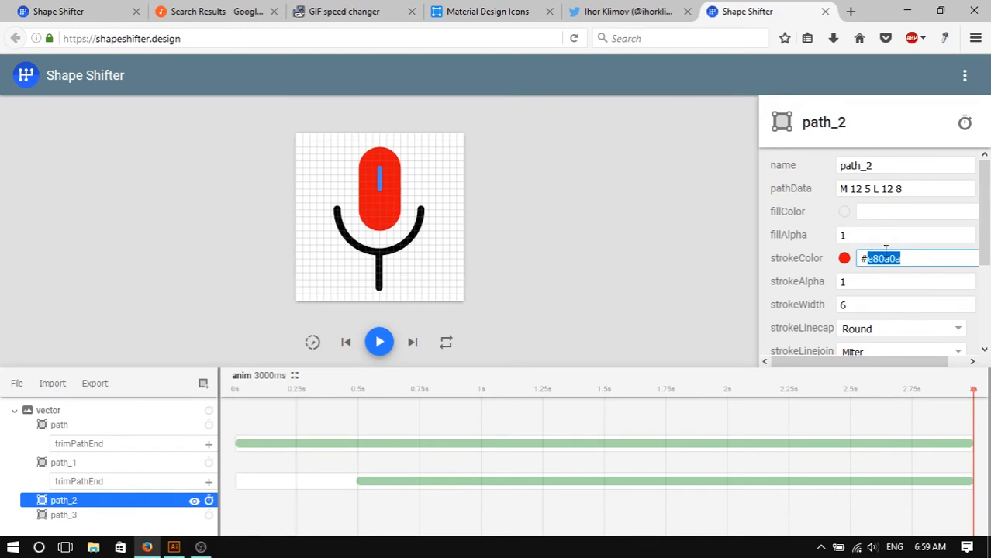
pyautogui.write('000000')
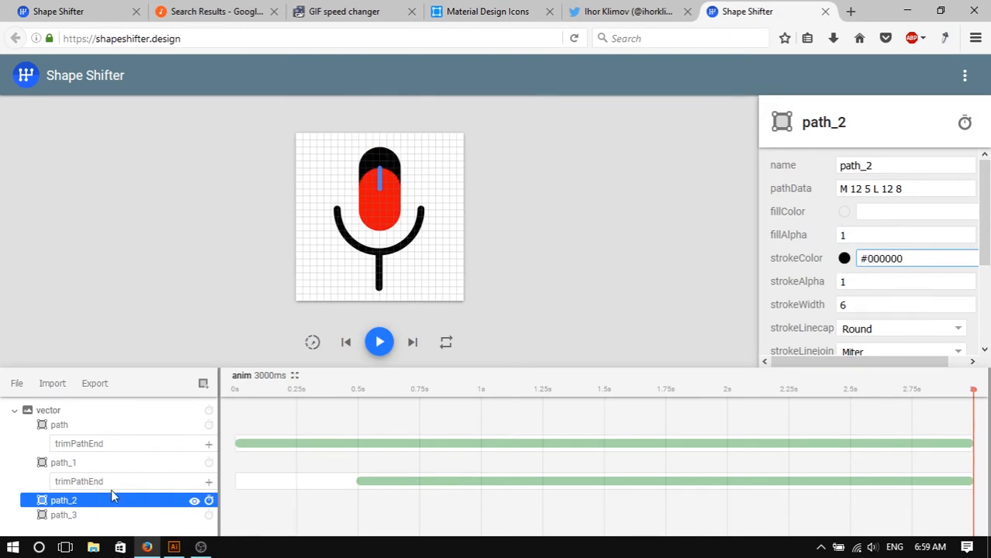
pyautogui.click(94, 515)
pyautogui.doubleClick(916, 262)
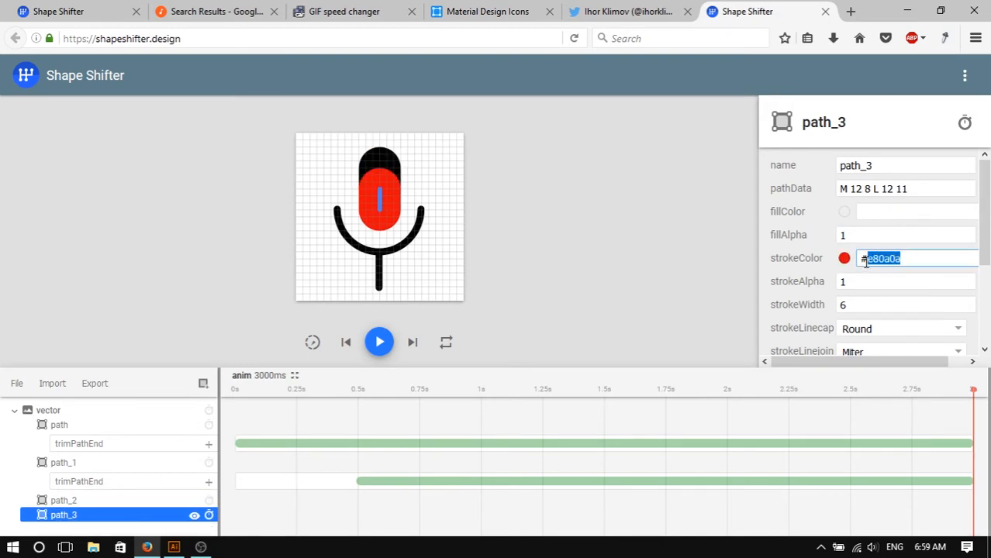
pyautogui.write('000000')
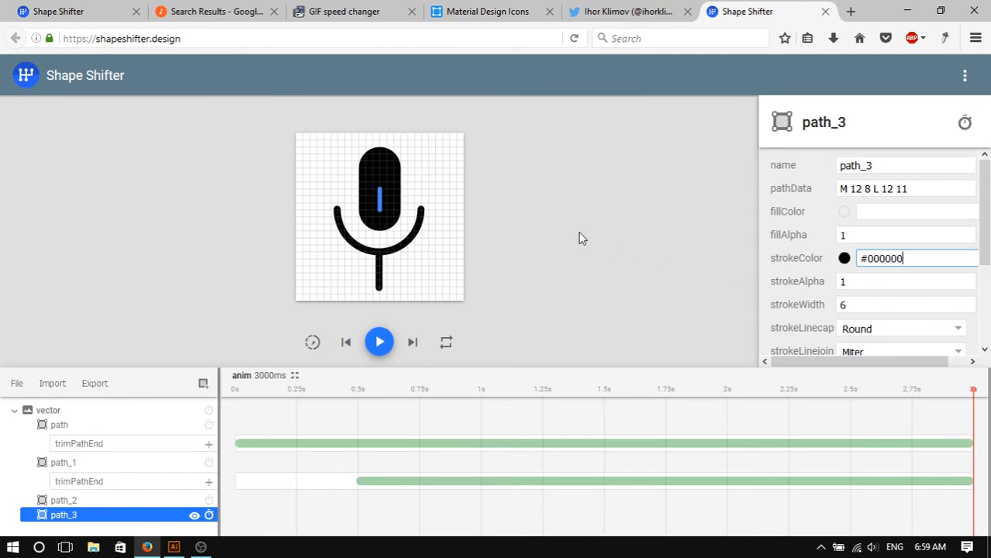
# - Retime path's trimPathEnd animation to 492–1503 ms and shorten path_1's trimPathEnd animation to about 1–2 s
pyautogui.click(580, 232)
pyautogui.click(380, 342)
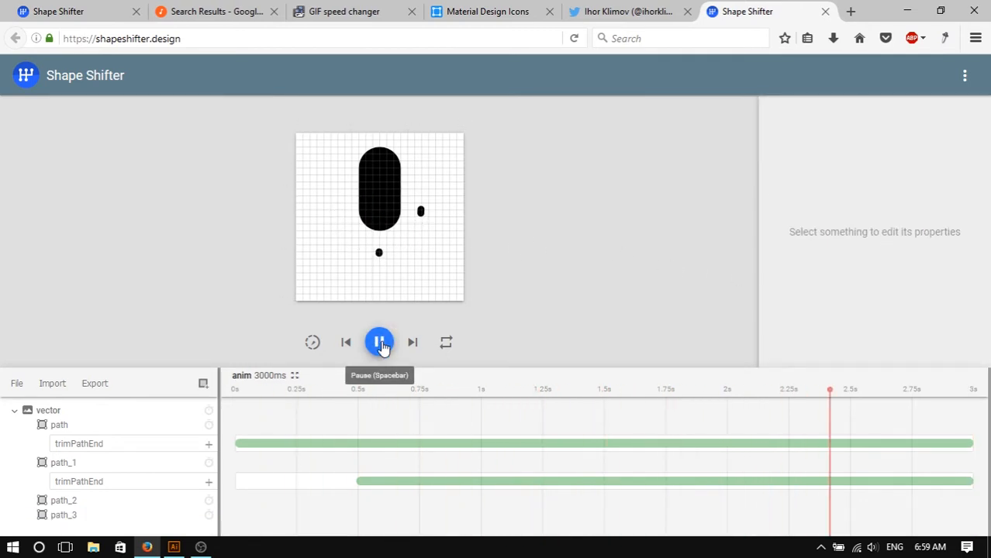
pyautogui.click(380, 342)
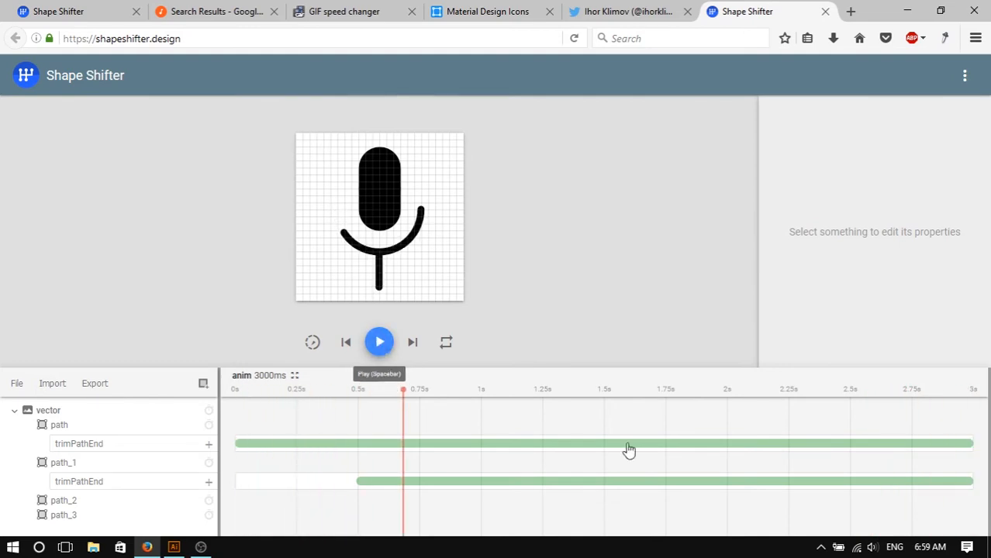
pyautogui.click(845, 444)
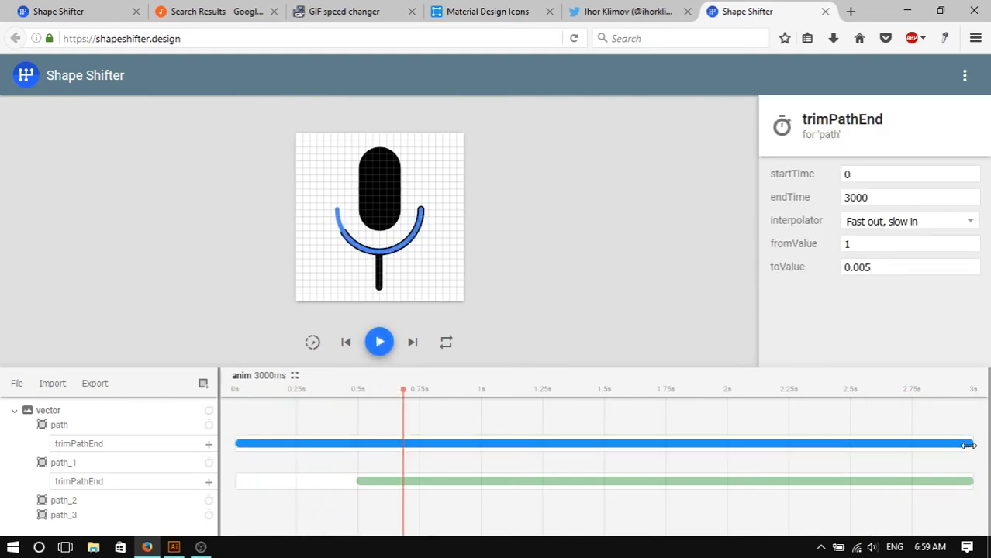
pyautogui.moveTo(968, 445); pyautogui.dragTo(563, 443)
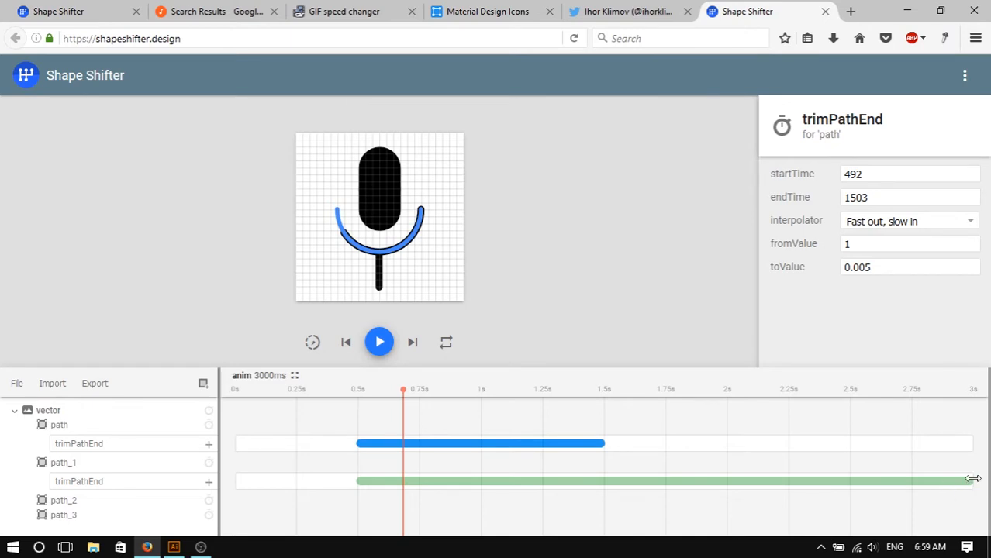
pyautogui.moveTo(973, 479); pyautogui.dragTo(678, 486)
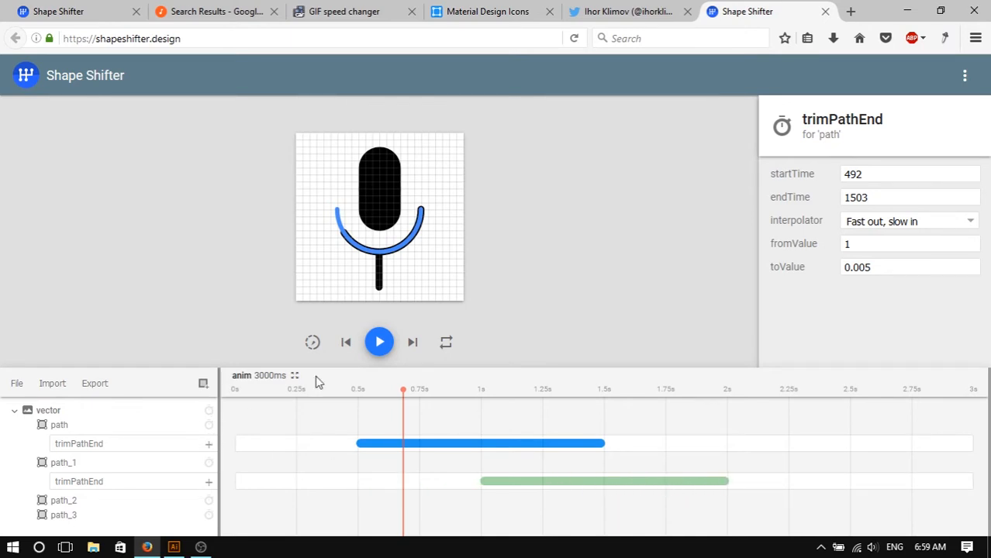
# - Create a new group layer and move path_2 and path_3 inside it
pyautogui.click(379, 199)
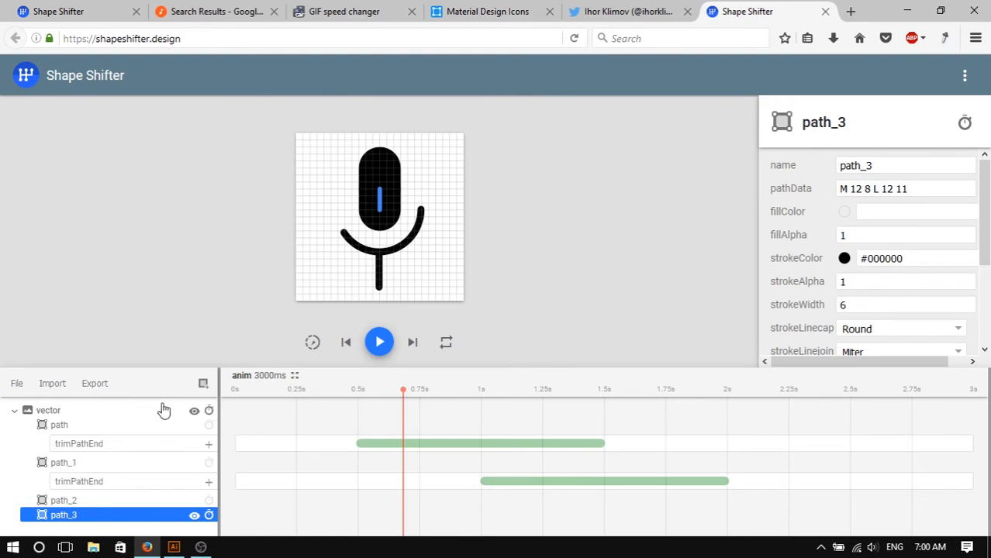
pyautogui.click(204, 384)
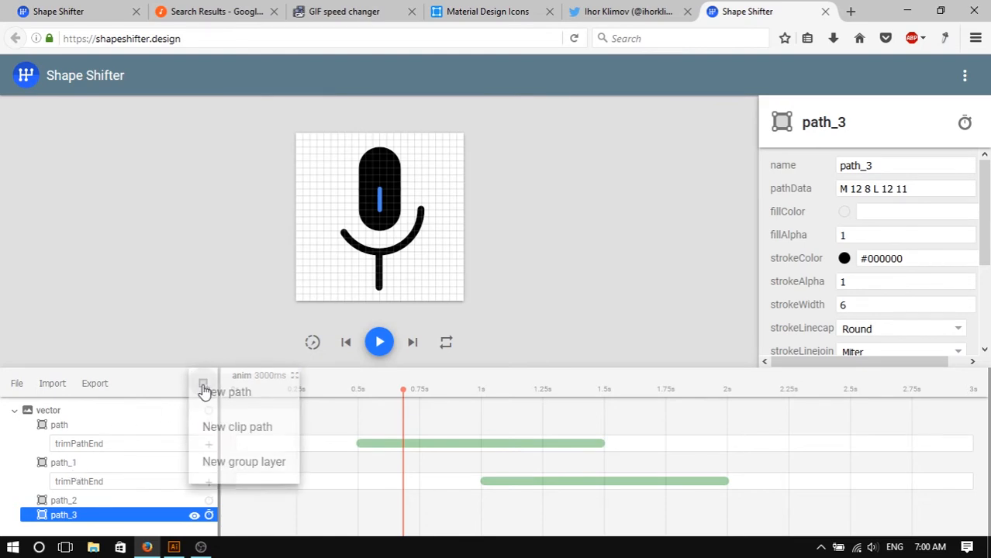
pyautogui.click(258, 468)
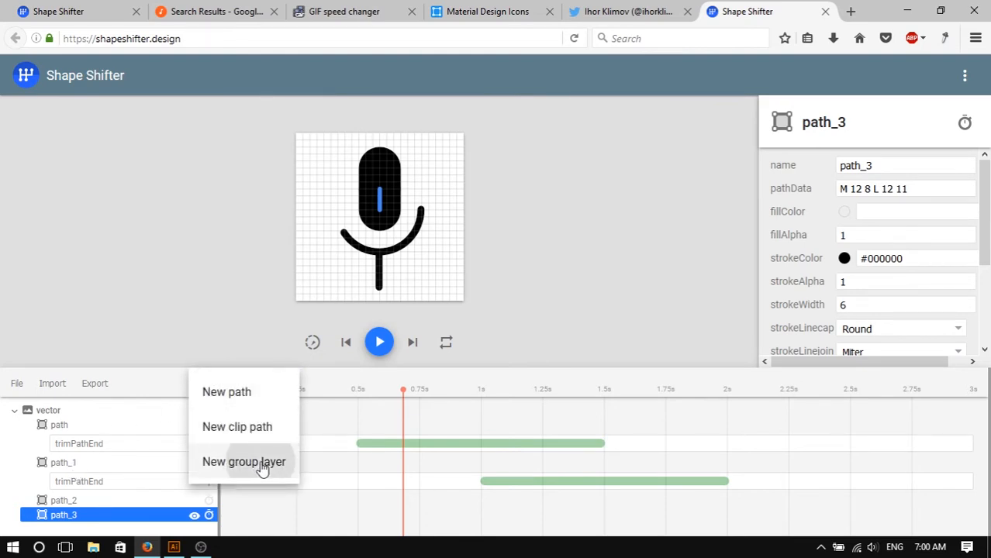
pyautogui.scroll(-1, 214, 436)
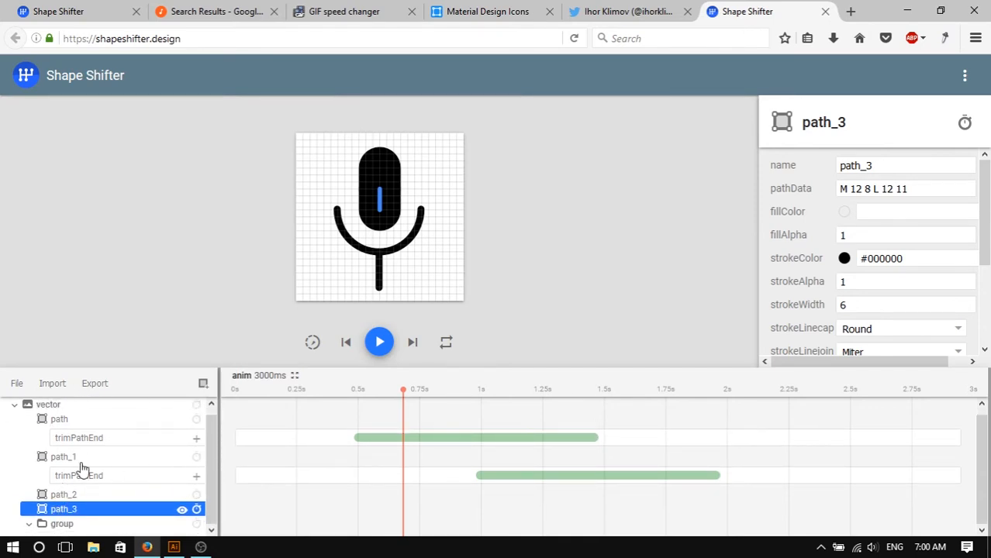
pyautogui.click(69, 527)
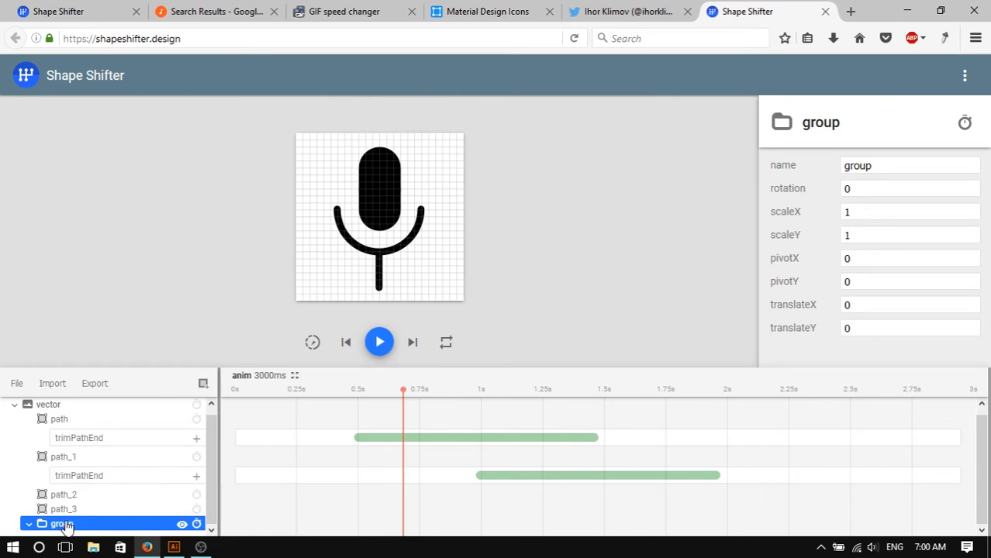
pyautogui.click(75, 497)
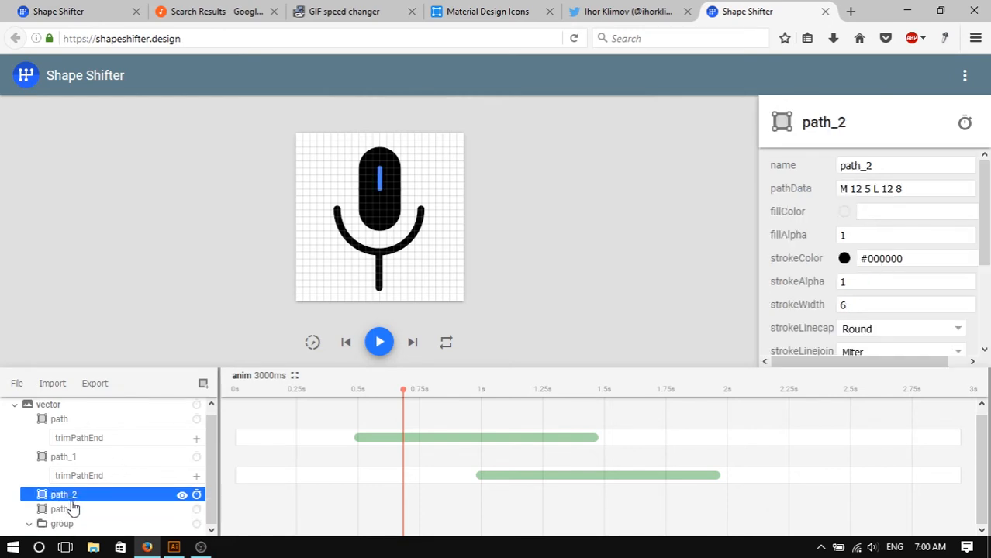
pyautogui.moveTo(72, 503); pyautogui.dragTo(86, 532)
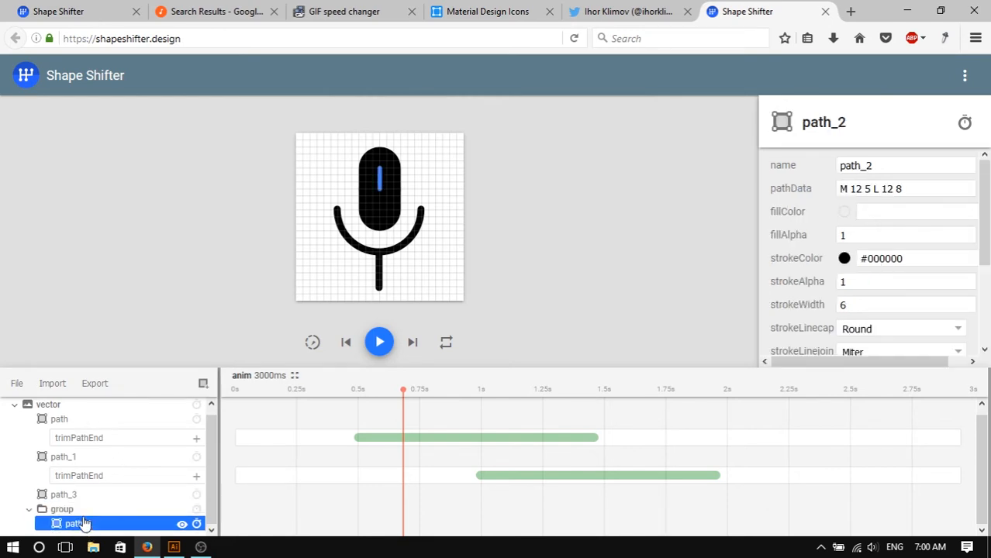
pyautogui.click(63, 497)
pyautogui.moveTo(62, 497); pyautogui.dragTo(109, 533)
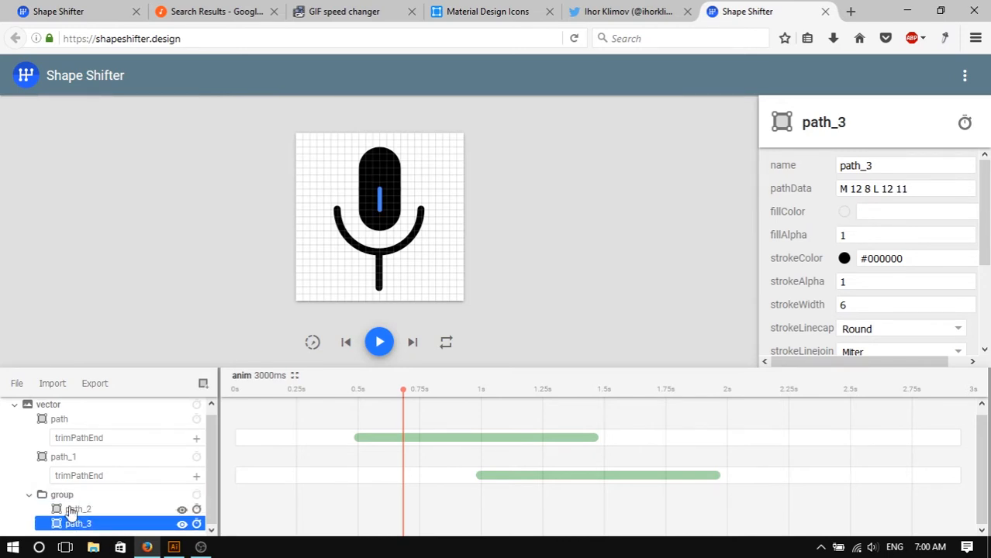
pyautogui.click(60, 498)
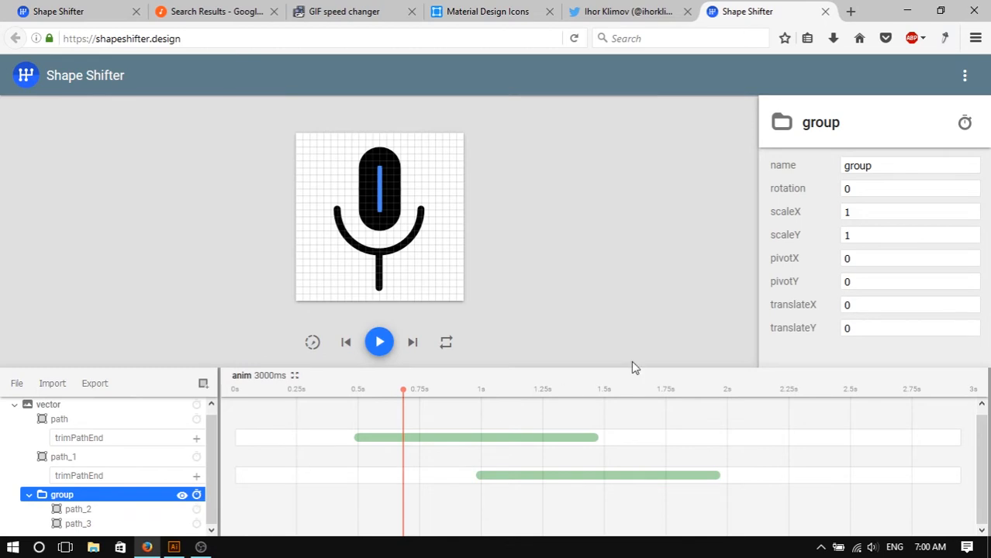
# - Add a translateY animation to the group running 0 to 492 ms with Accelerate interpolation and a toValue of -2
pyautogui.click(196, 495)
pyautogui.click(240, 484)
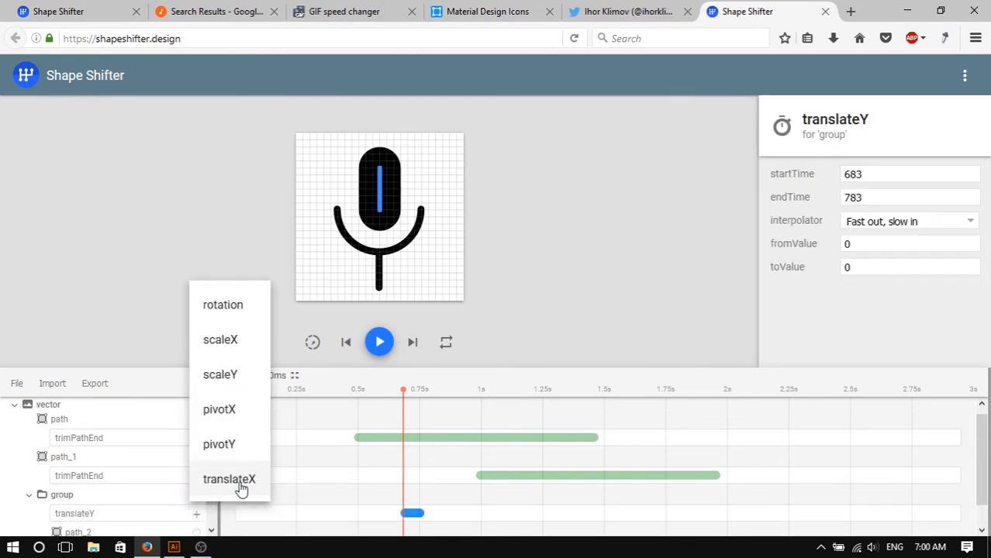
pyautogui.moveTo(416, 515); pyautogui.dragTo(350, 514)
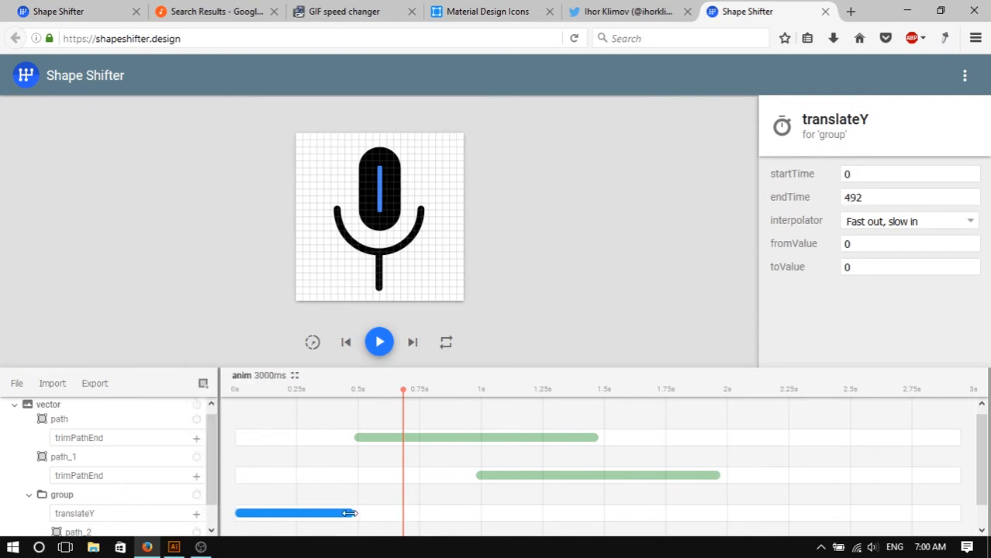
pyautogui.click(900, 223)
pyautogui.click(892, 380)
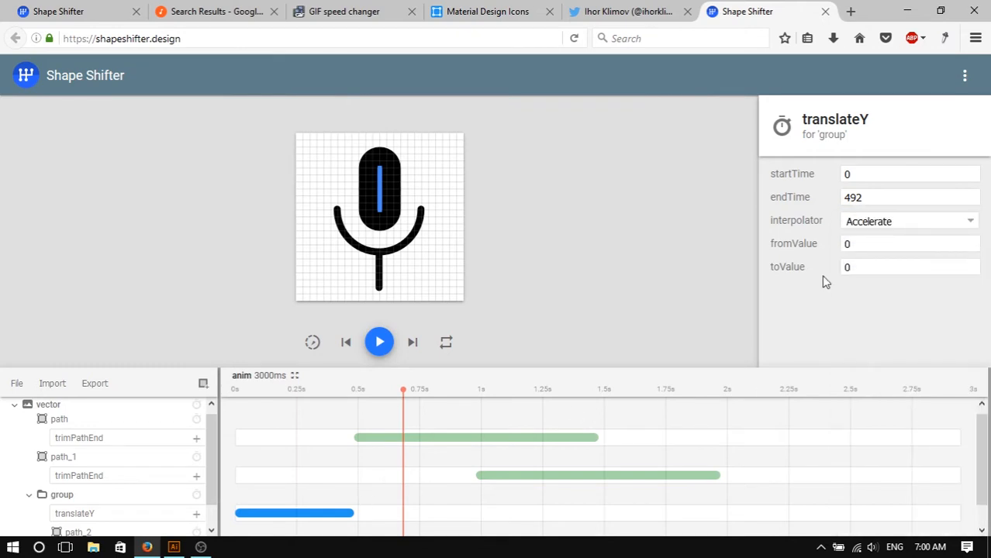
pyautogui.moveTo(878, 267); pyautogui.dragTo(809, 266)
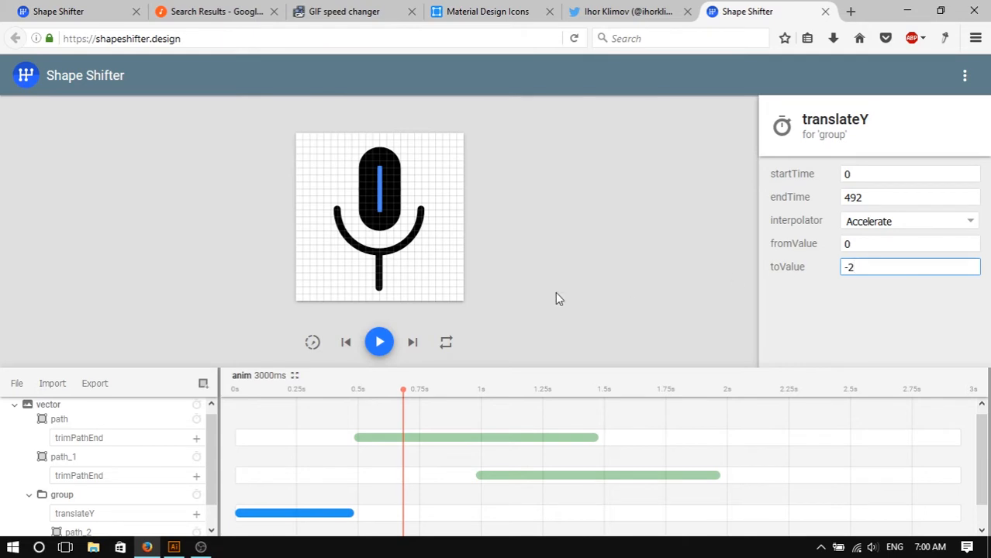
# - Play the animation preview to check the group's upward movement
pyautogui.click(380, 342)
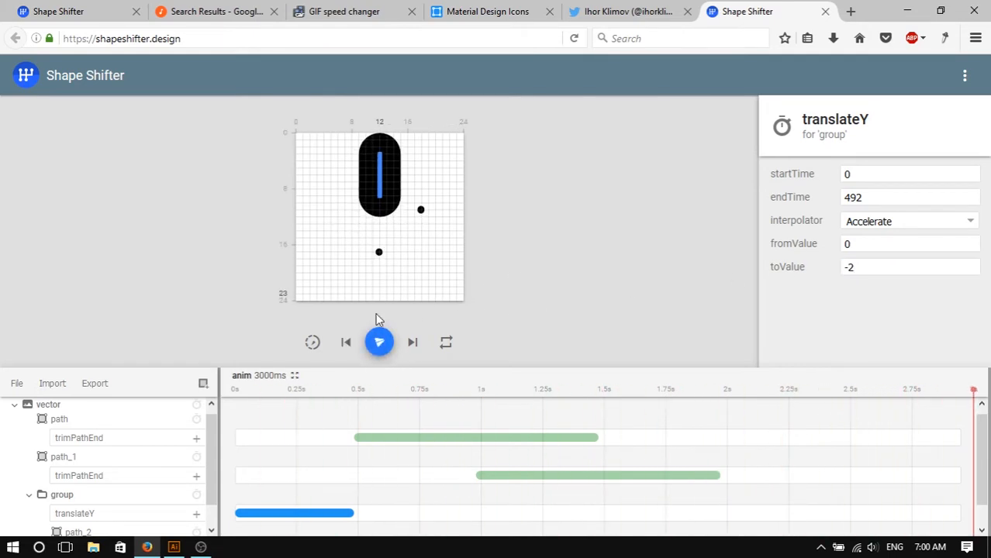
pyautogui.click(380, 341)
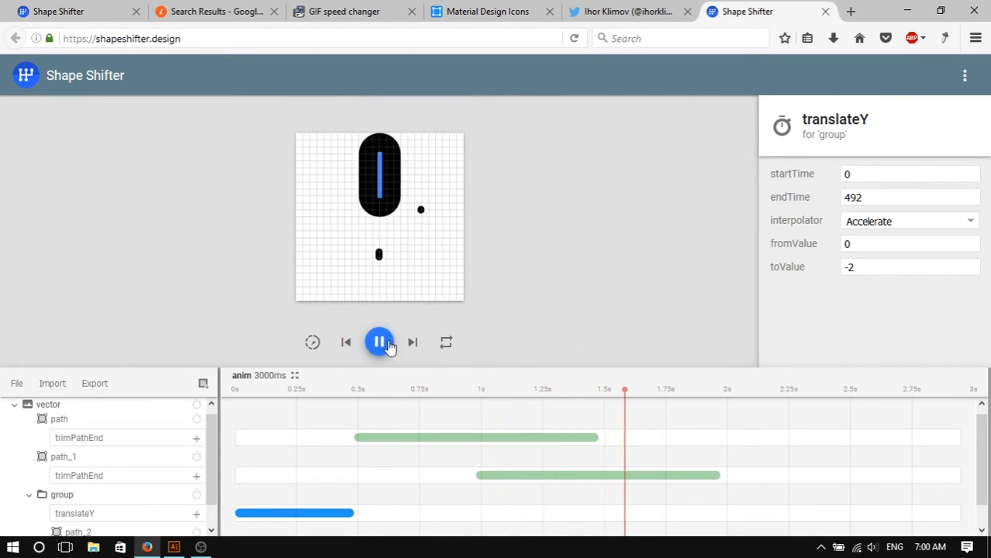
pyautogui.click(380, 342)
# - Set the group's translateY toValue to -1 and replay the animation from the start
pyautogui.click(889, 268)
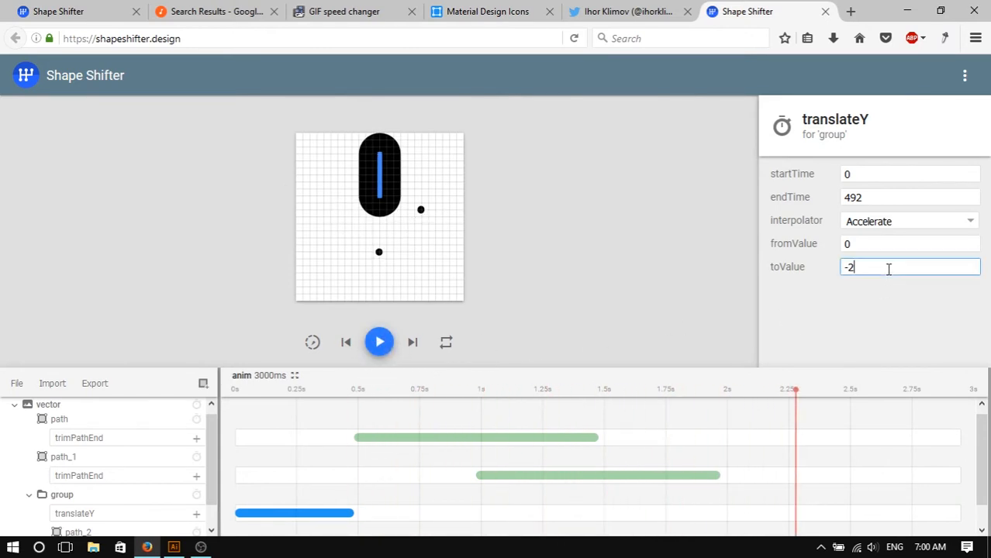
pyautogui.click(350, 338)
pyautogui.click(380, 342)
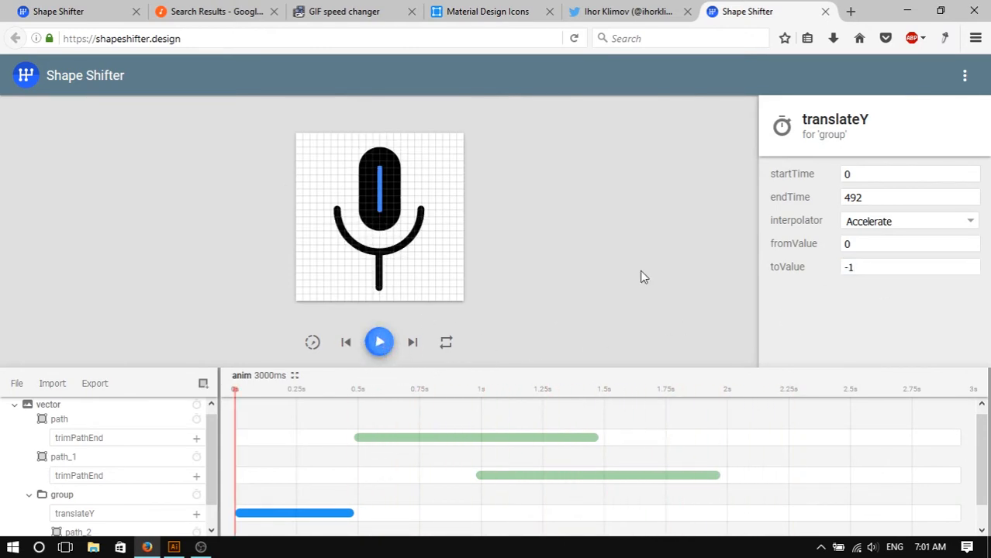
pyautogui.click(644, 270)
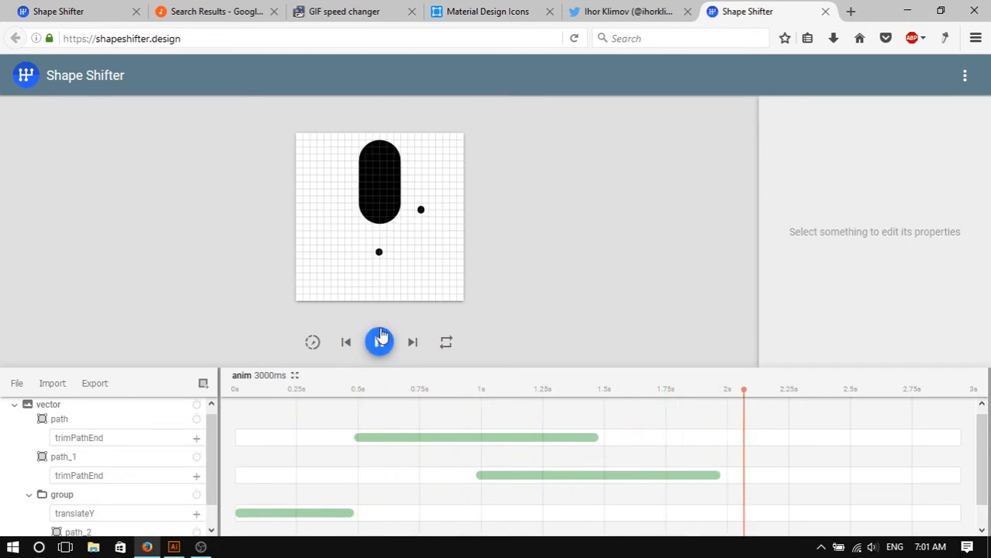
pyautogui.click(380, 342)
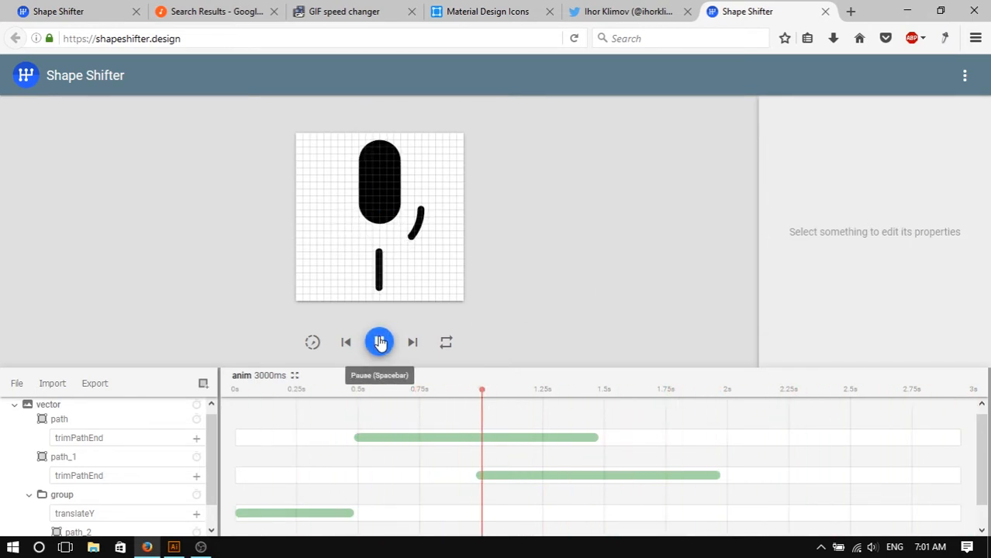
pyautogui.click(380, 342)
pyautogui.click(380, 342)
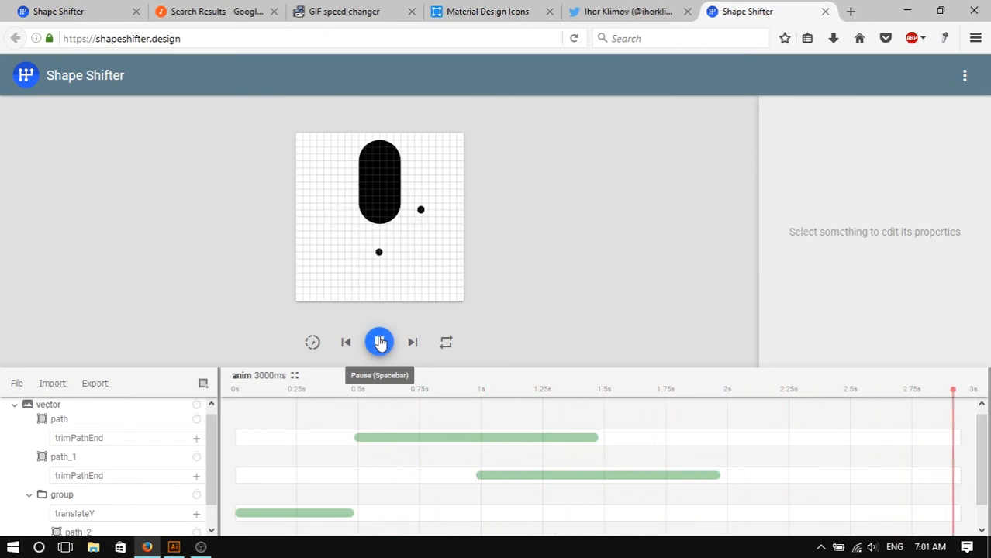
# - Compare the animation with the reference GIF in the other browser tabs and return to Shape Shifter
pyautogui.click(332, 11)
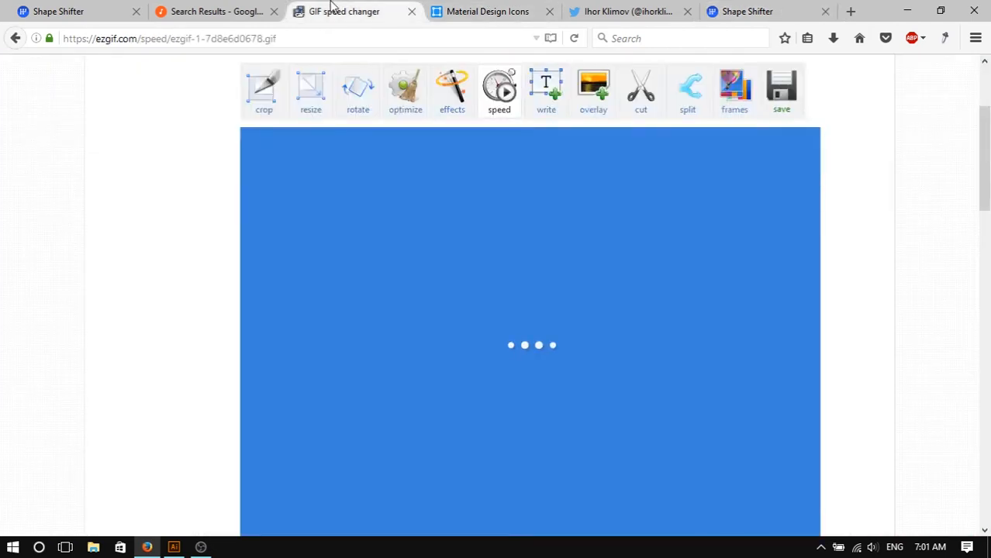
pyautogui.click(450, 10)
pyautogui.click(617, 11)
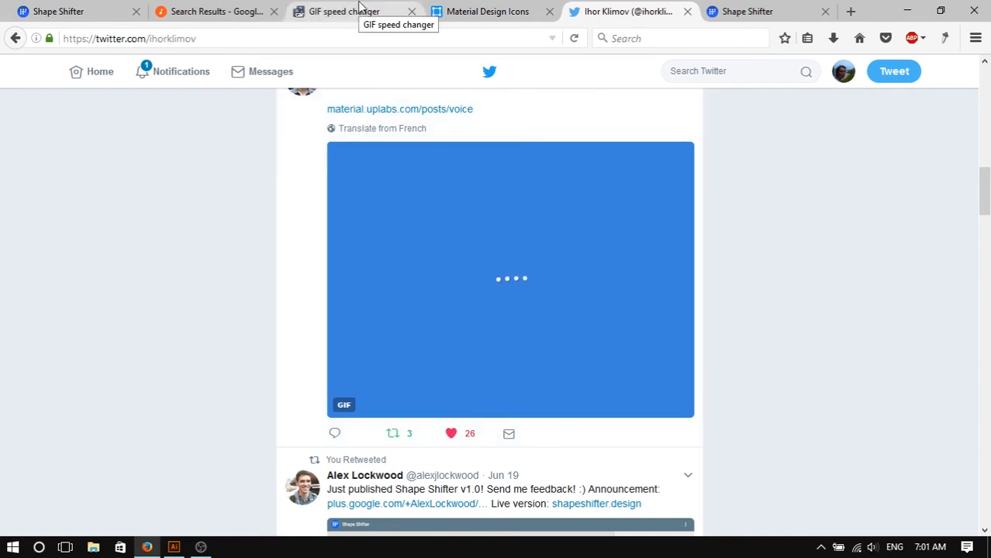
pyautogui.click(233, 11)
pyautogui.click(437, 9)
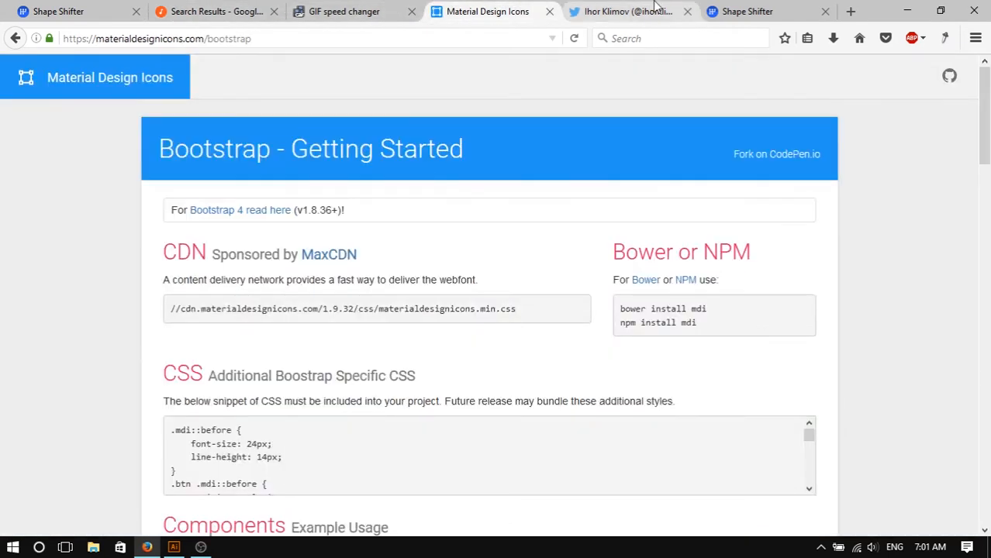
pyautogui.click(591, 10)
pyautogui.click(731, 9)
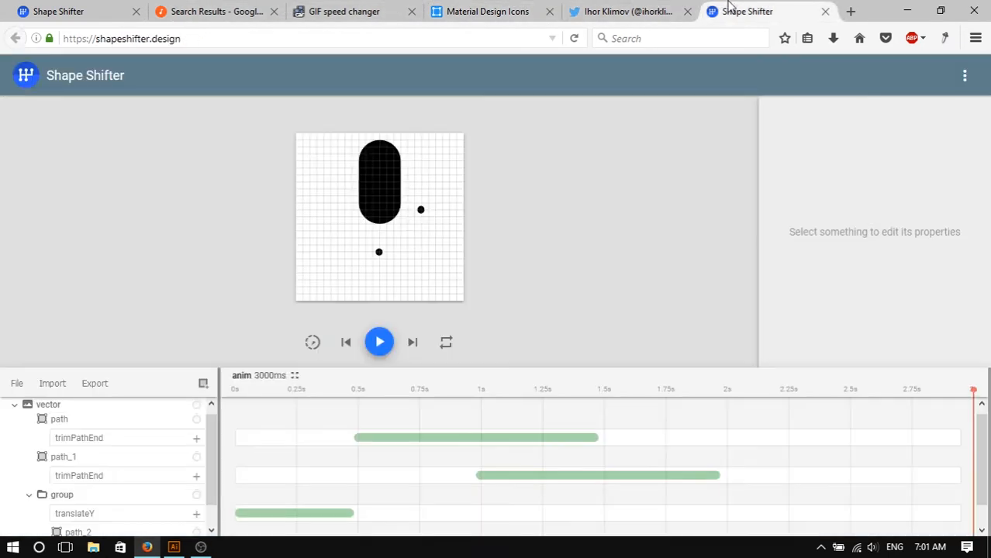
# - Shift the path's trimPathEnd animation to start at about 0.75 s and path_1's trimPathEnd to about 1.25 s
pyautogui.click(380, 342)
pyautogui.click(379, 342)
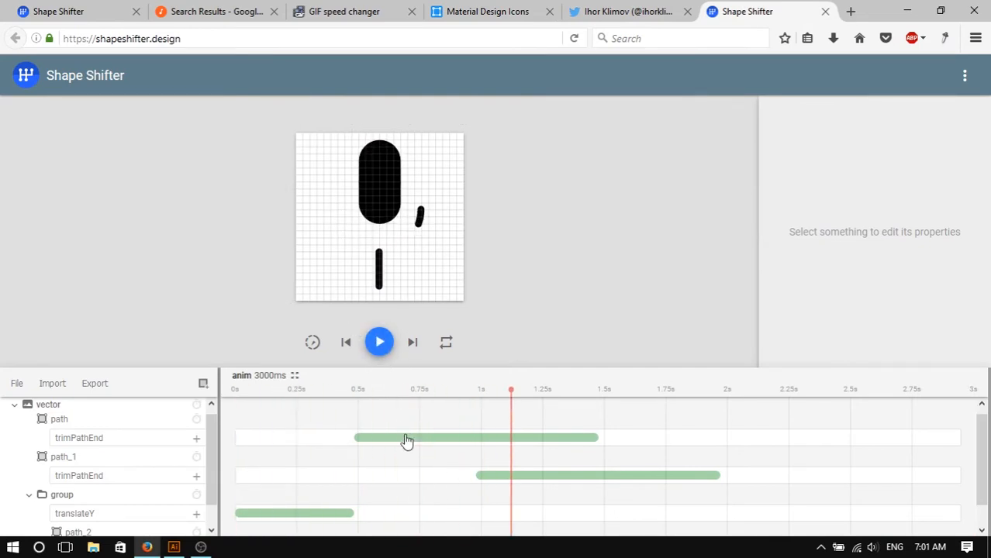
pyautogui.moveTo(405, 440); pyautogui.dragTo(472, 457)
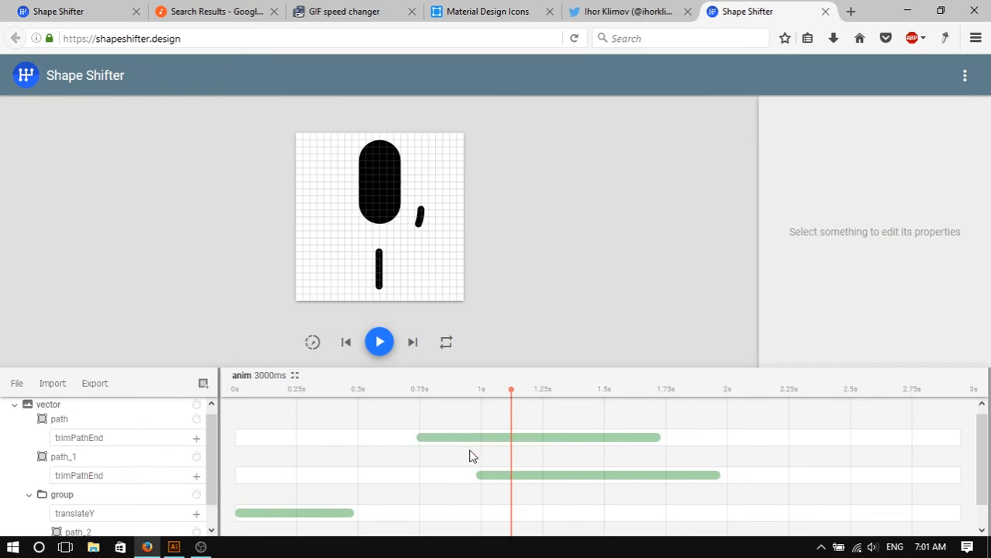
pyautogui.moveTo(565, 476); pyautogui.dragTo(612, 477)
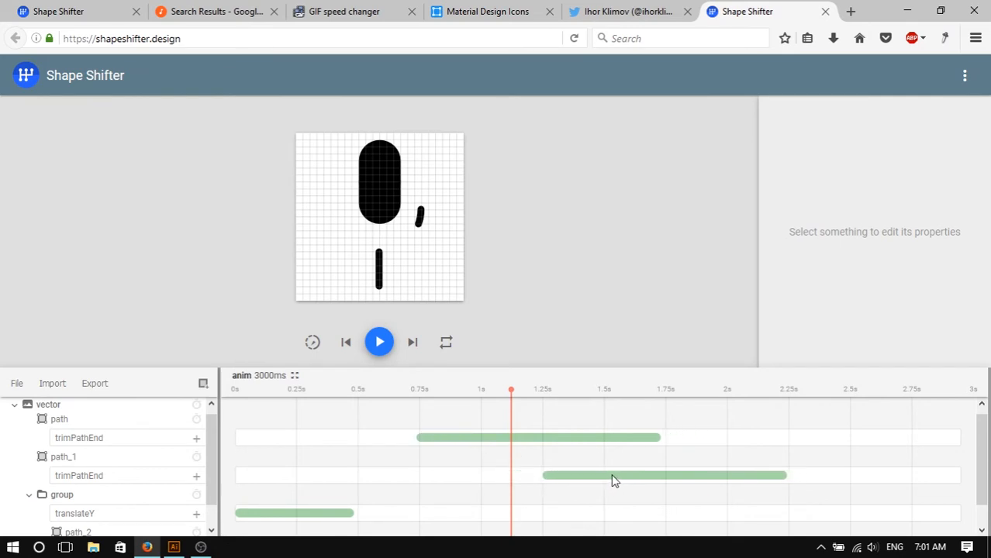
# - Play the animation and compare it with the reference GIF in the other browser tabs, then return to Shape Shifter
pyautogui.click(390, 347)
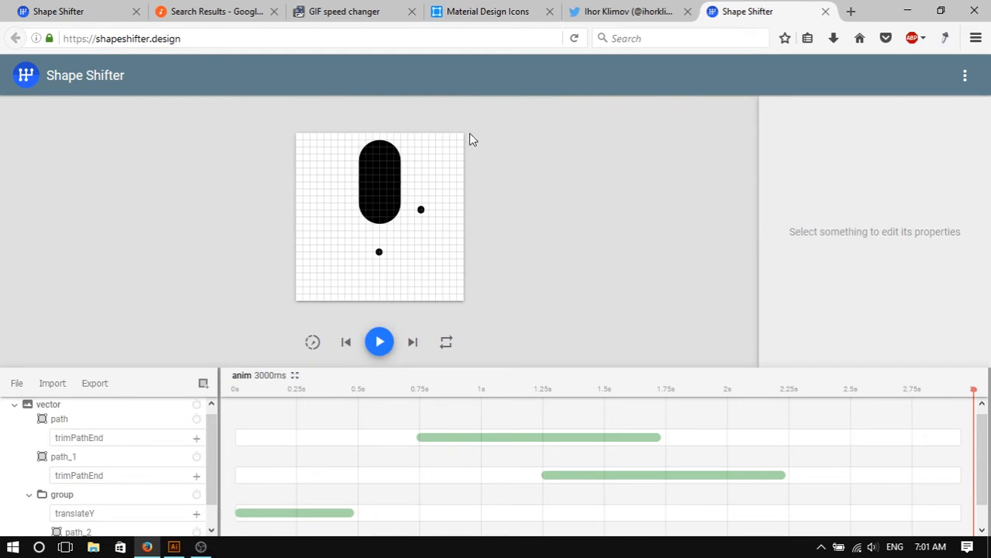
pyautogui.click(420, 210)
pyautogui.click(512, 7)
pyautogui.click(624, 11)
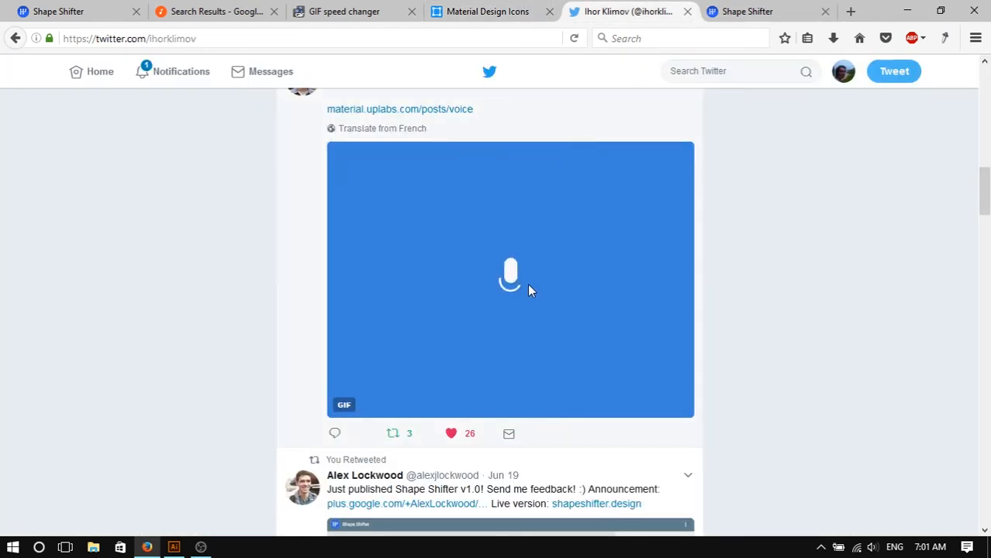
pyautogui.click(366, 10)
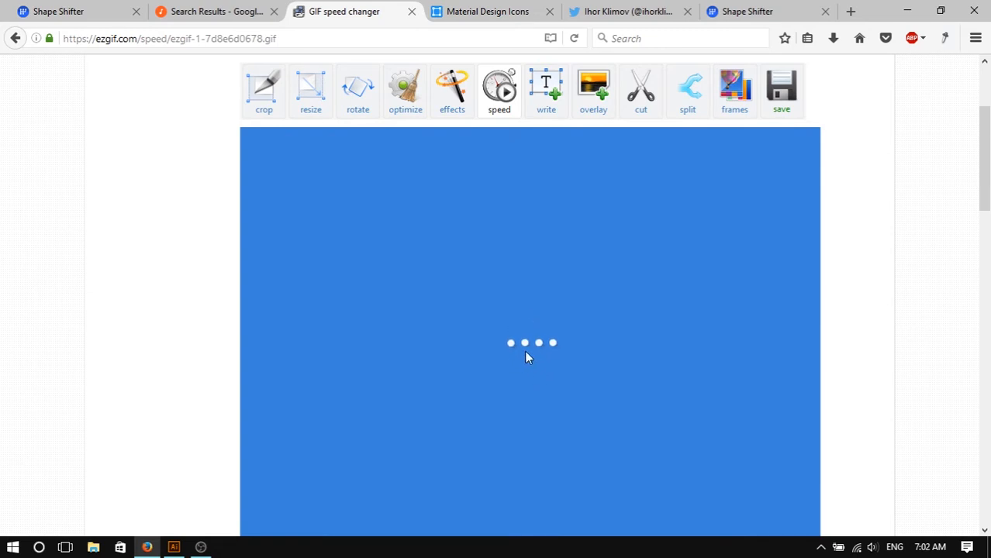
pyautogui.click(478, 13)
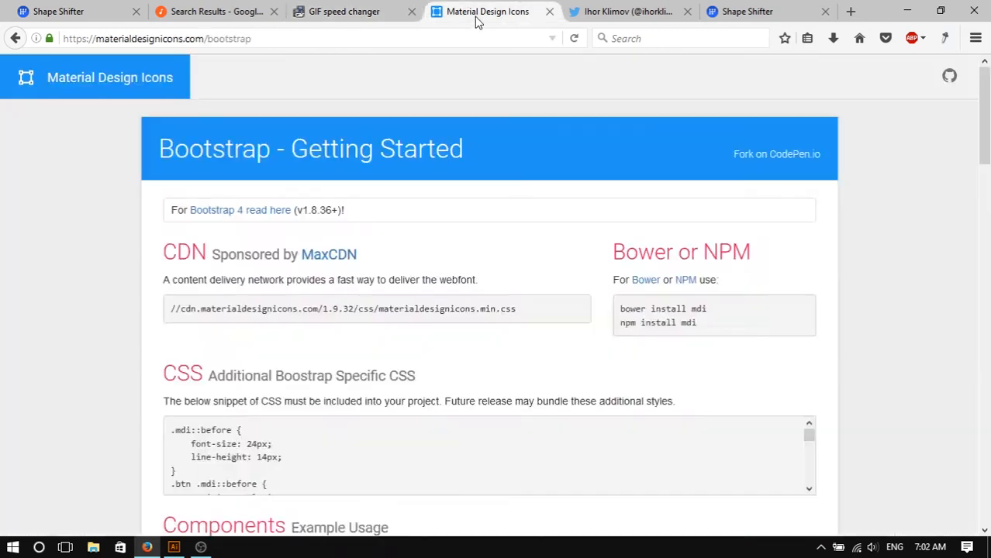
pyautogui.click(651, 11)
pyautogui.click(745, 11)
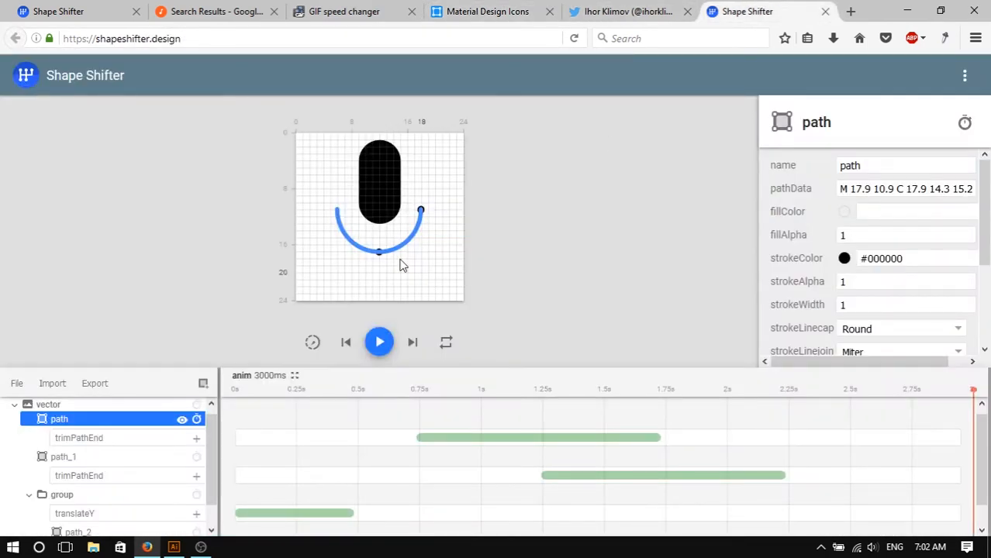
pyautogui.click(428, 264)
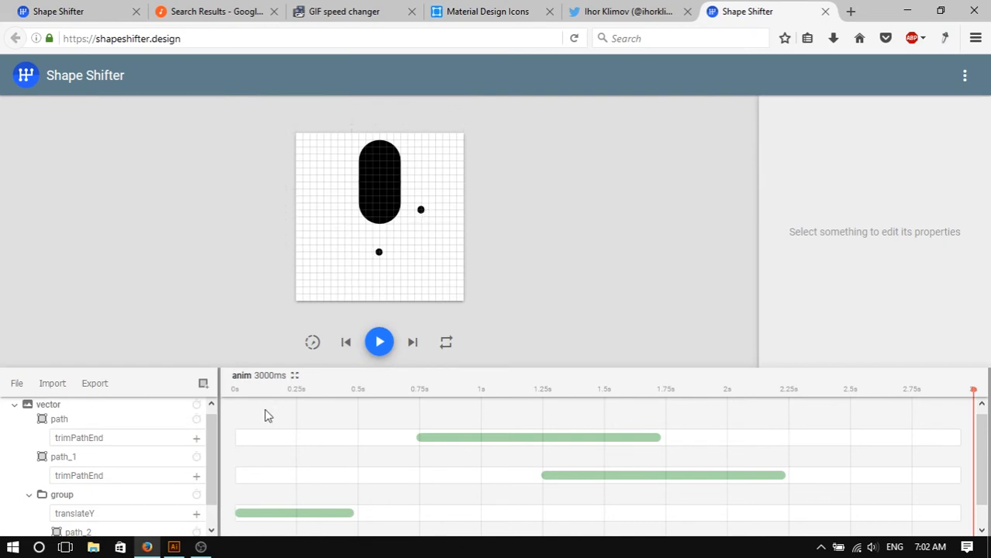
# - Create a new group layer and move path_1 into it
pyautogui.moveTo(208, 452); pyautogui.dragTo(212, 481)
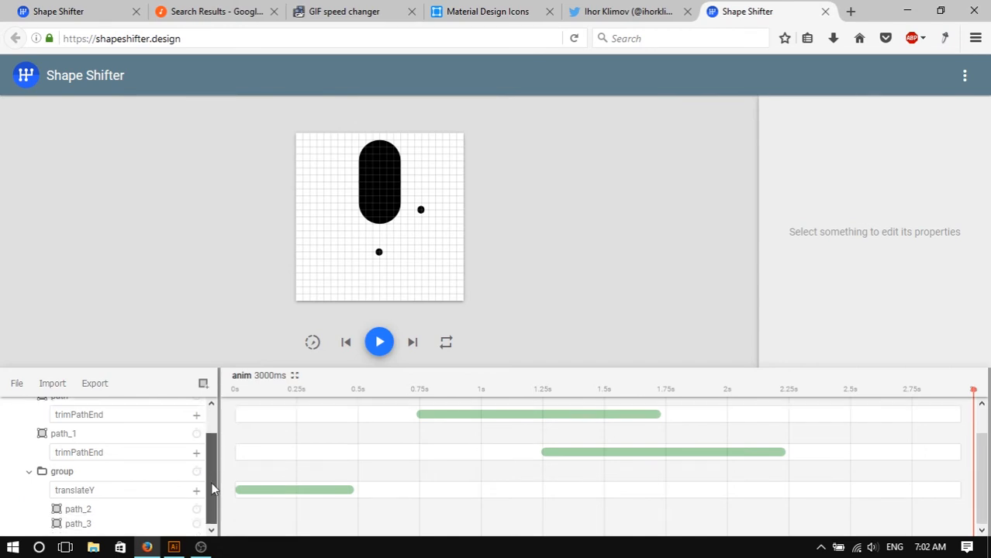
pyautogui.click(78, 435)
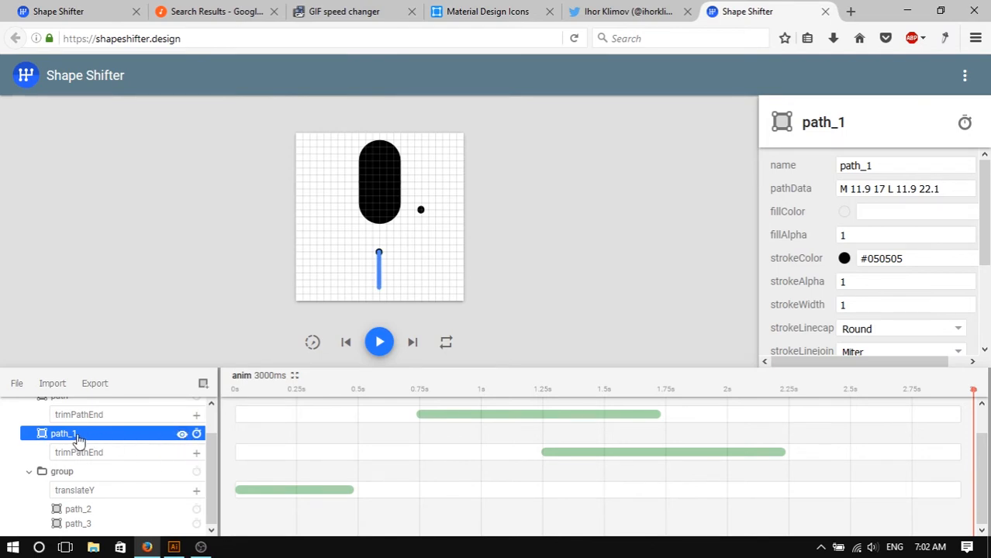
pyautogui.moveTo(213, 450); pyautogui.dragTo(220, 439)
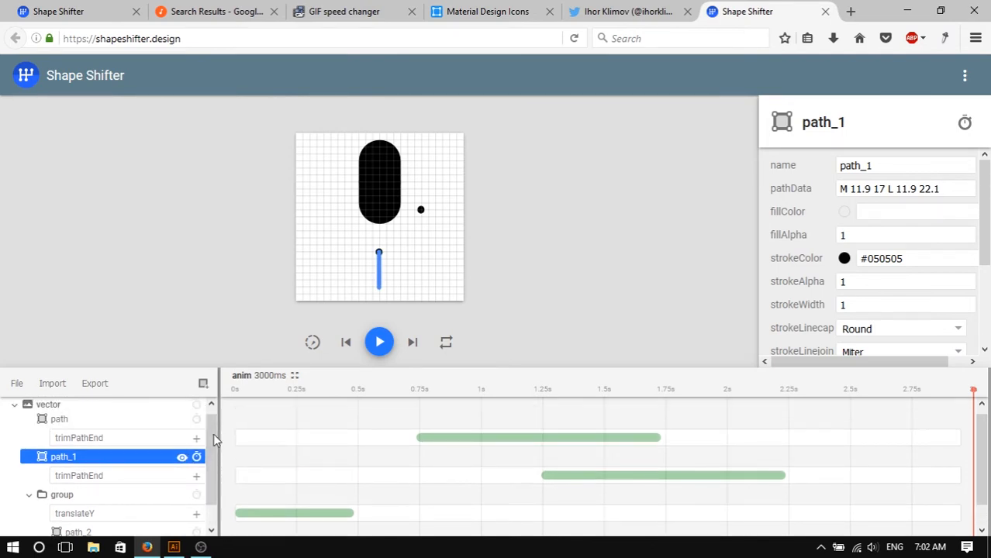
pyautogui.click(203, 383)
pyautogui.click(244, 463)
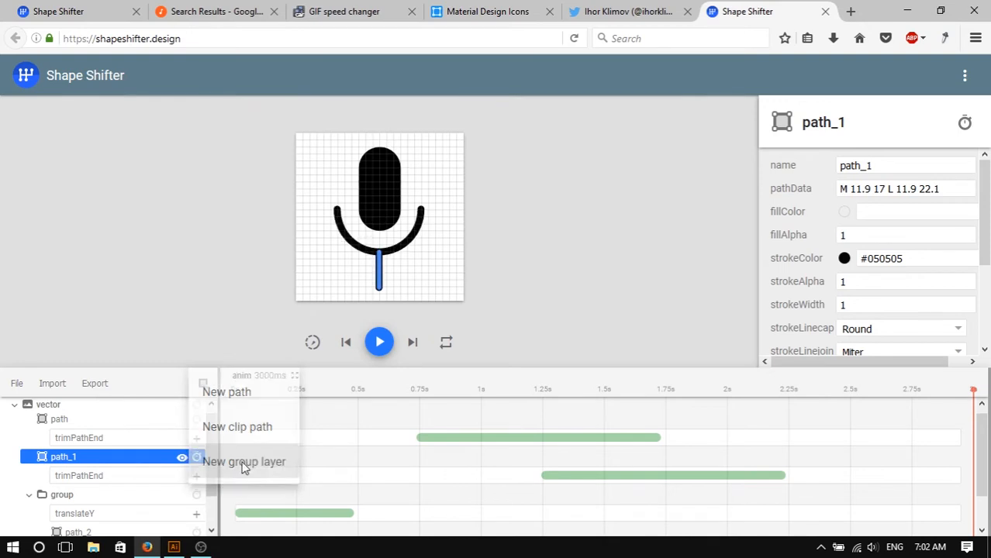
pyautogui.click(216, 446)
pyautogui.moveTo(214, 447); pyautogui.dragTo(215, 487)
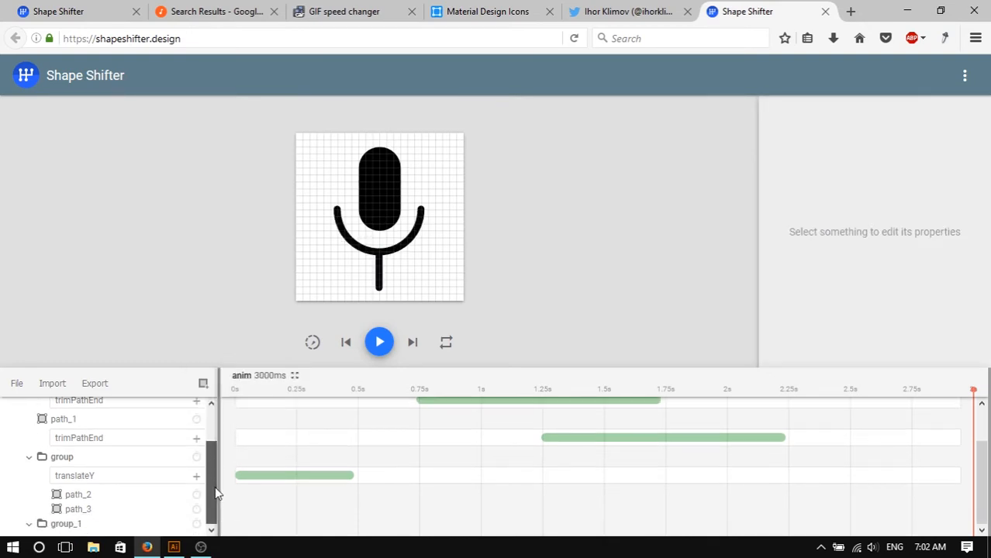
pyautogui.click(74, 423)
pyautogui.moveTo(74, 426); pyautogui.dragTo(107, 534)
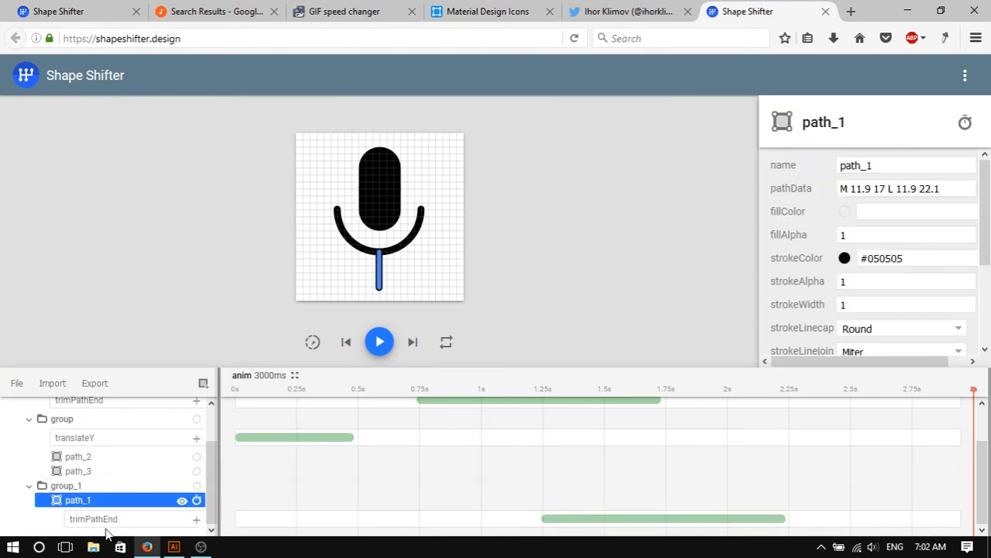
# - Set group_1's pivotX and pivotY to 12
pyautogui.click(102, 487)
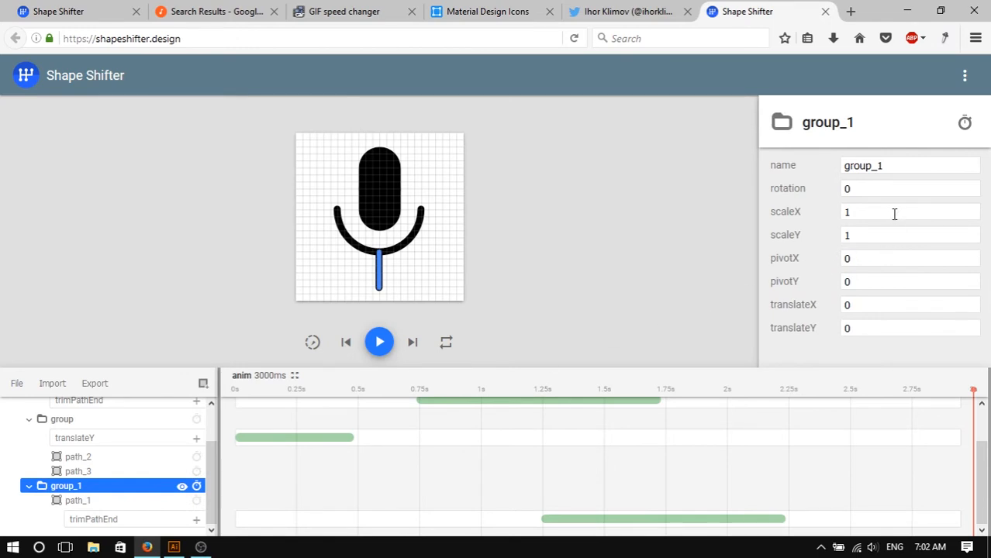
pyautogui.click(885, 258)
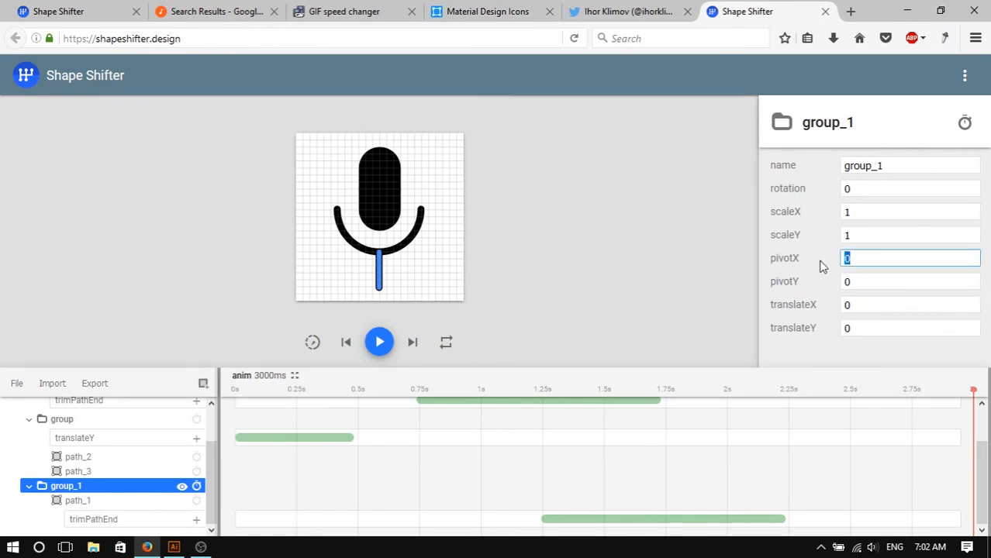
pyautogui.click(879, 235)
pyautogui.click(871, 259)
pyautogui.write('12')
pyautogui.click(861, 281)
pyautogui.write('12')
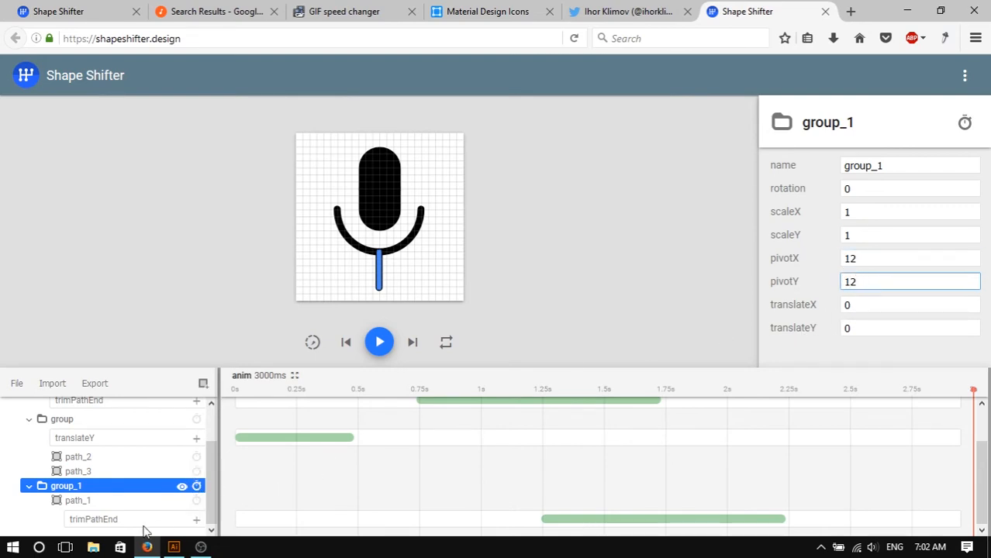
# - Add a rotation animation to group_1 with a toValue of 90, starting at about 2277 ms and ending at 3000 ms
pyautogui.click(196, 487)
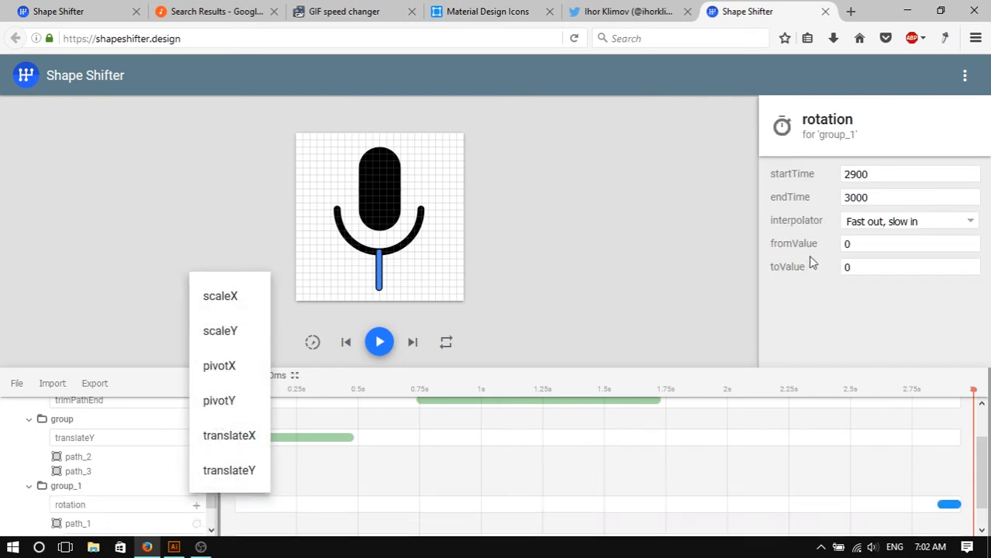
pyautogui.click(883, 266)
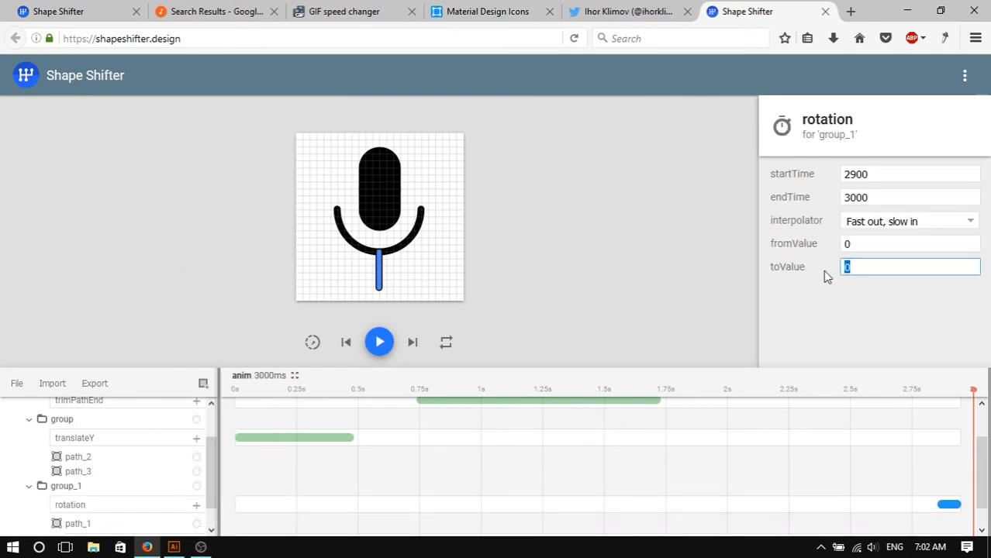
pyautogui.write('90')
pyautogui.scroll(1, 965, 482)
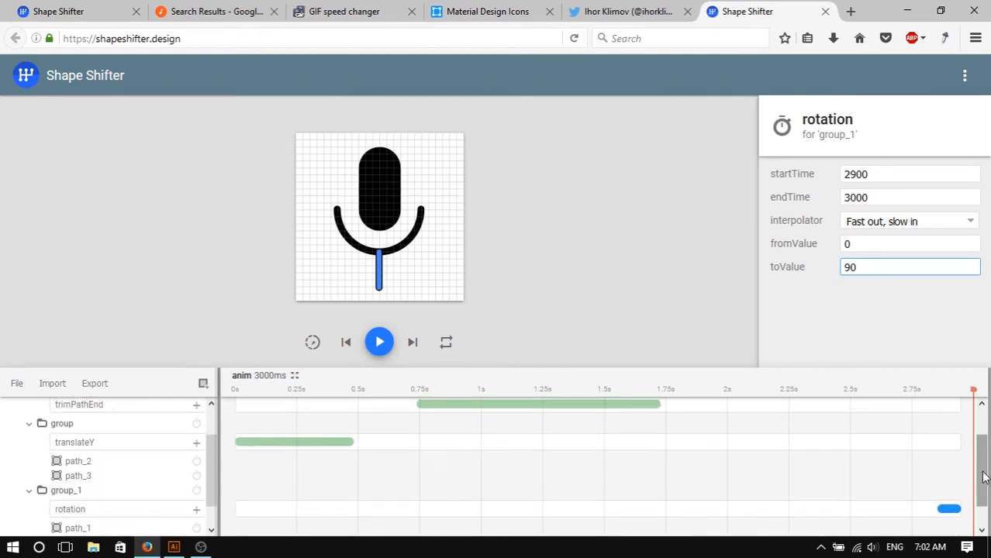
pyautogui.moveTo(983, 470); pyautogui.dragTo(987, 514)
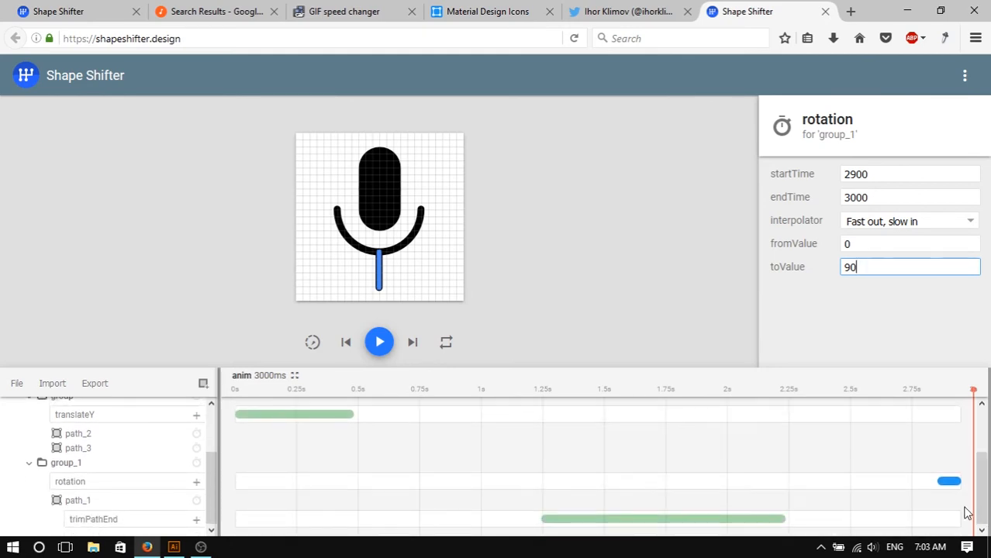
pyautogui.moveTo(955, 484)
pyautogui.mouseDown()
pyautogui.moveTo(838, 513)
pyautogui.moveTo(805, 491)
pyautogui.moveTo(970, 483)
pyautogui.mouseUp()
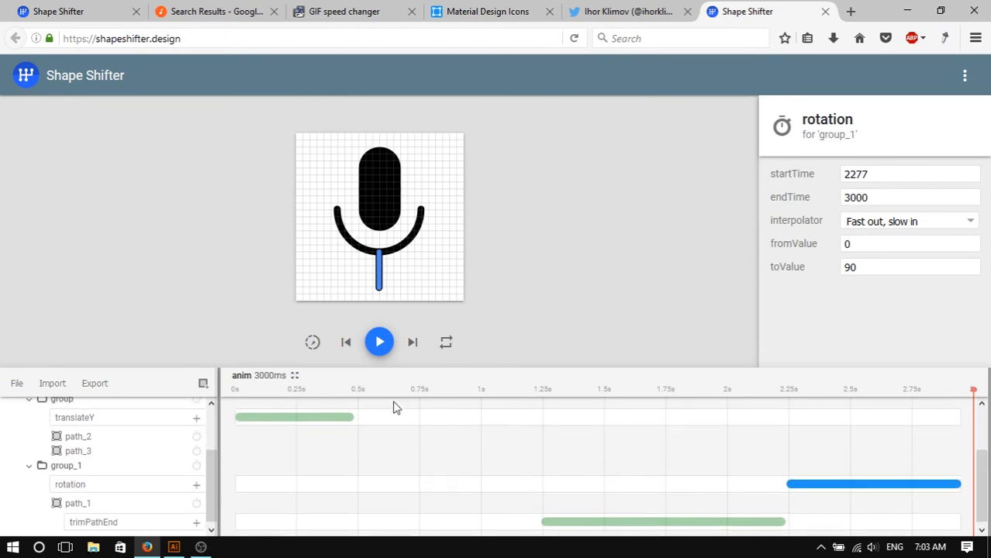
# - Set the animation's duration to 5000 ms
pyautogui.scroll(1, 605, 442)
pyautogui.hotkey('ctrl', '-')
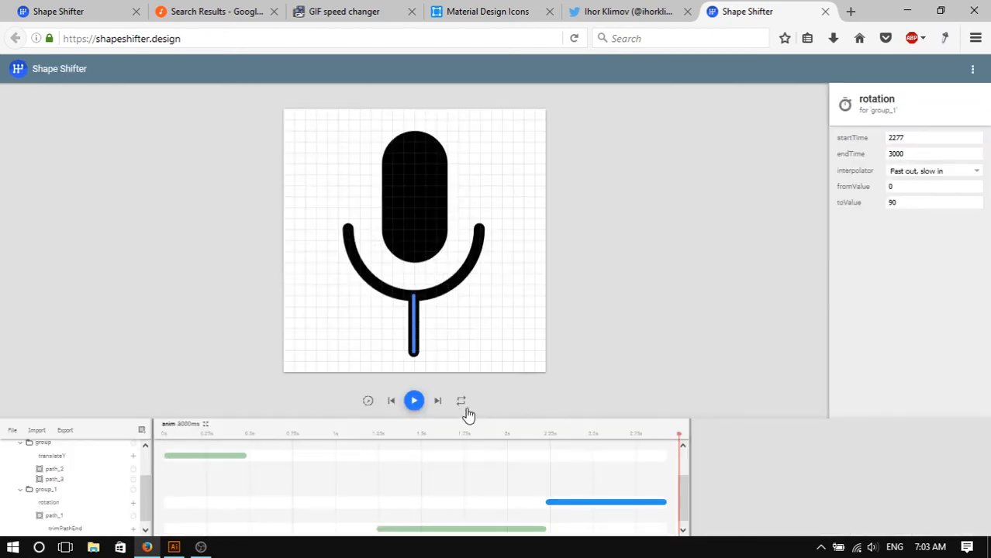
pyautogui.hotkey('ctrl', '+')
pyautogui.hotkey('ctrl', '+')
pyautogui.hotkey('ctrl', '+')
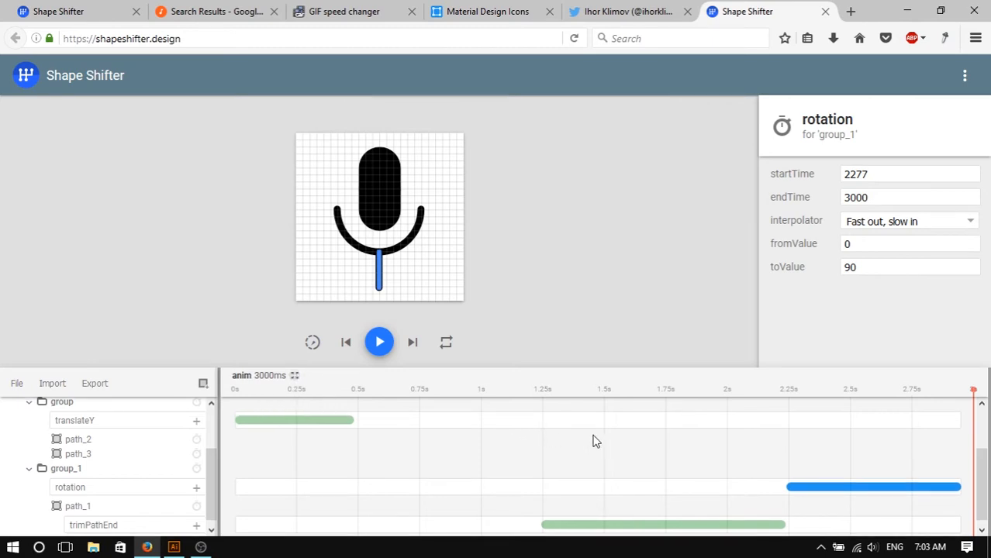
pyautogui.middleClick(812, 444)
pyautogui.middleClick(910, 445)
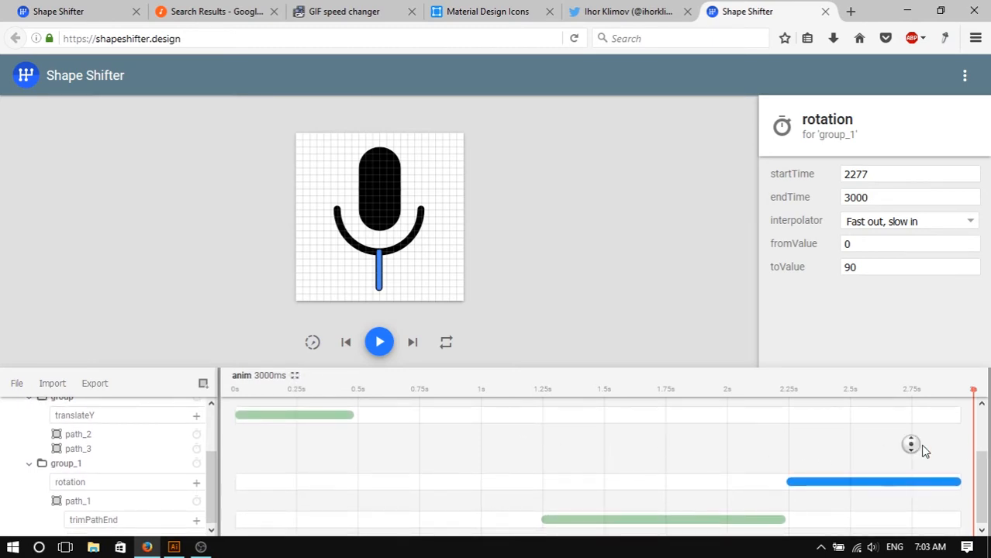
pyautogui.middleClick(898, 442)
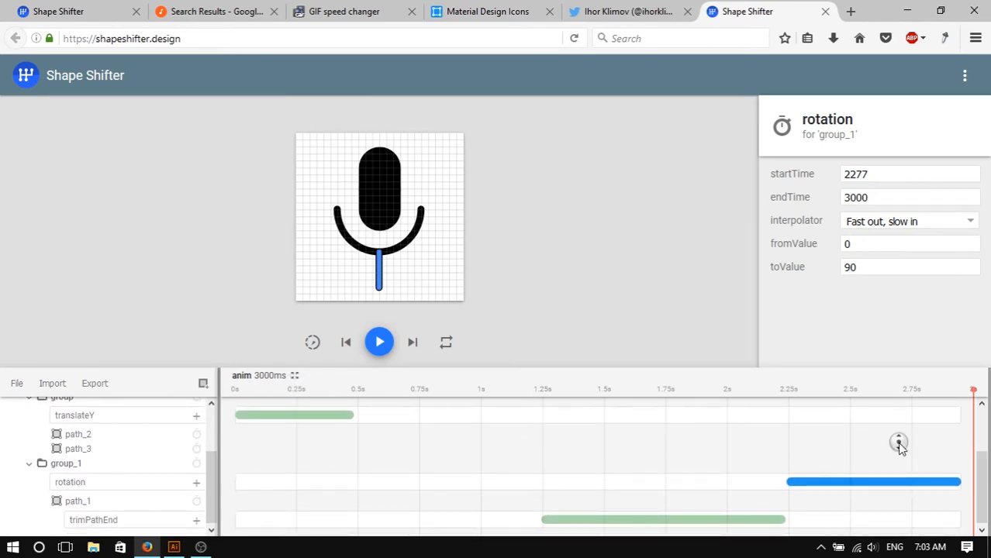
pyautogui.click(258, 377)
pyautogui.moveTo(897, 183); pyautogui.dragTo(786, 184)
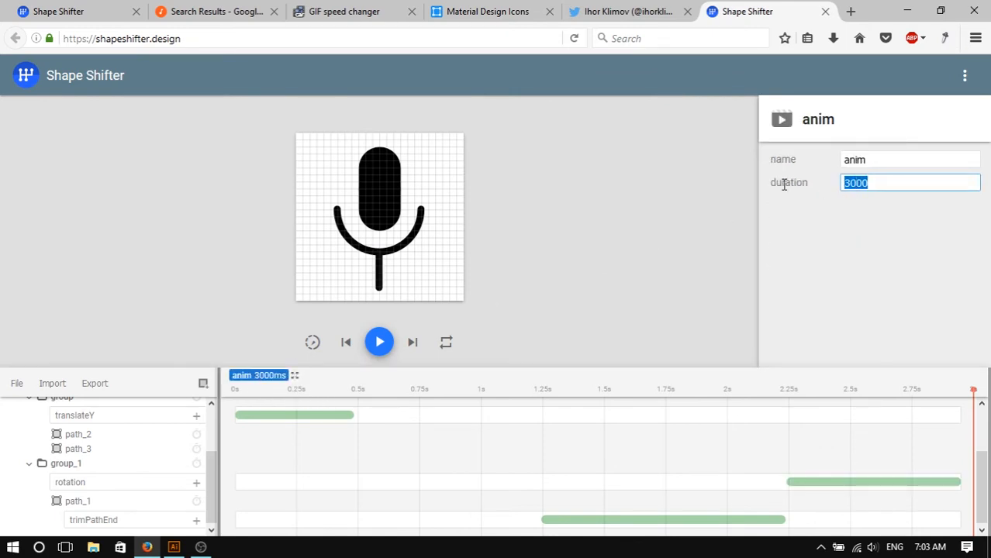
pyautogui.write('5000')
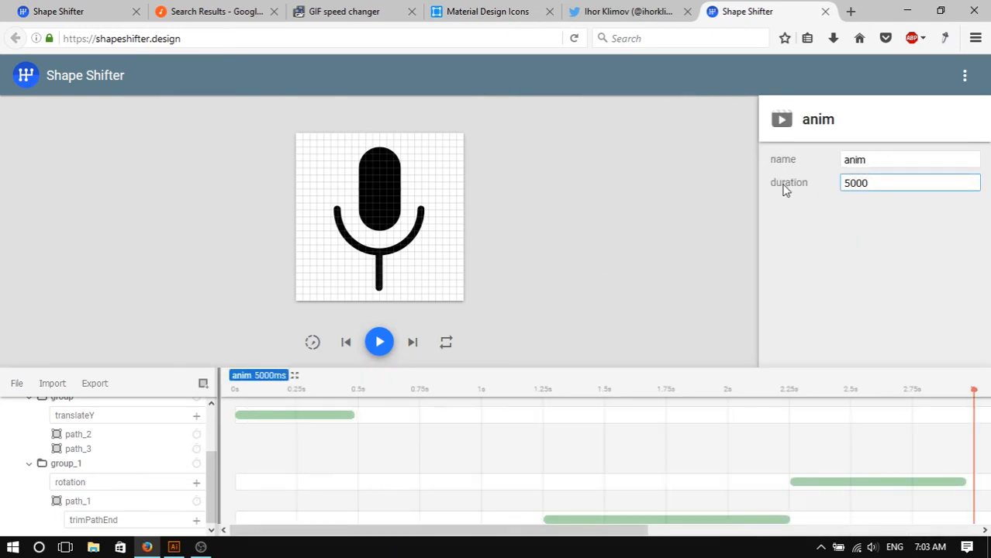
# - Play the animation preview to check group_1's rotation
pyautogui.middleClick(736, 410)
pyautogui.middleClick(794, 426)
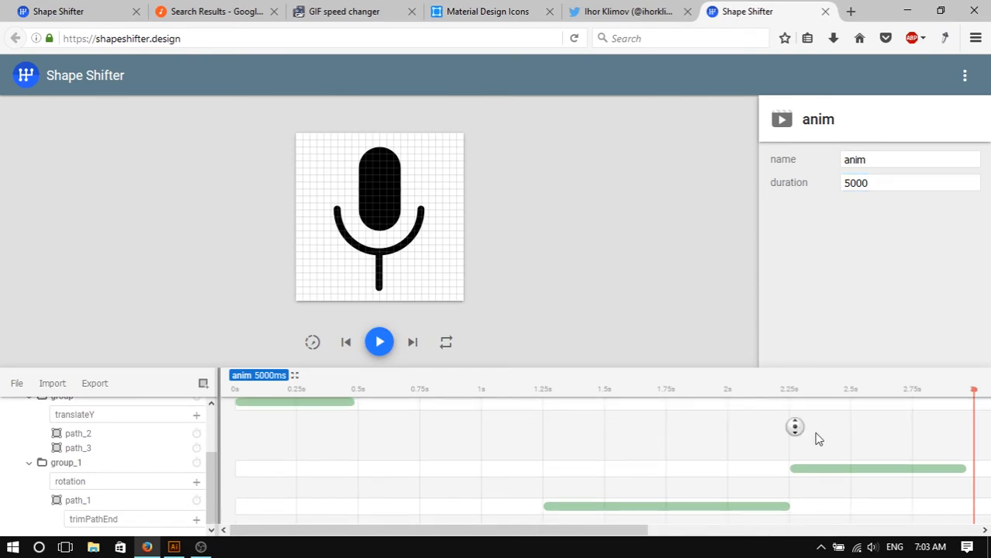
pyautogui.middleClick(850, 431)
pyautogui.middleClick(751, 439)
pyautogui.click(862, 470)
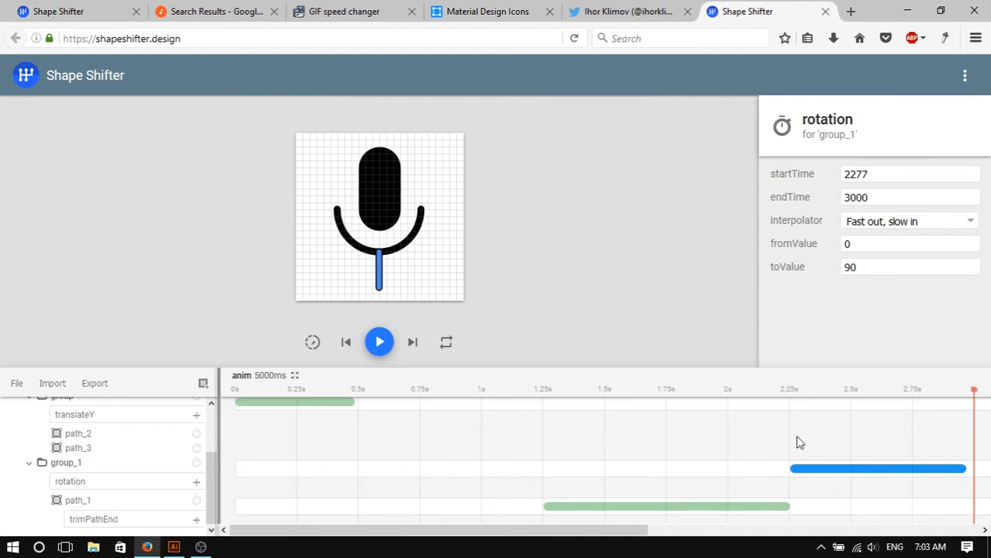
pyautogui.middleClick(450, 452)
pyautogui.middleClick(571, 444)
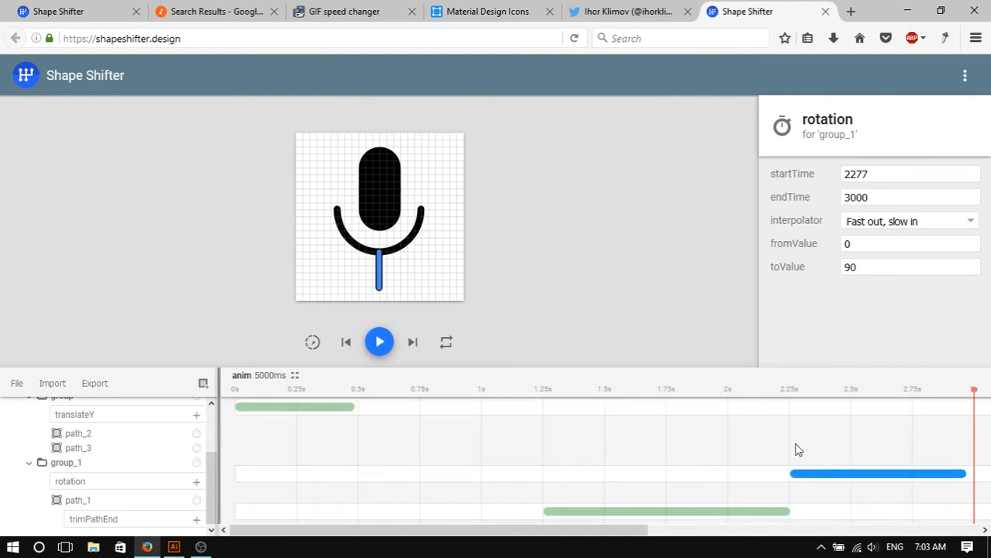
pyautogui.middleClick(832, 445)
pyautogui.middleClick(896, 445)
pyautogui.click(386, 345)
pyautogui.click(603, 261)
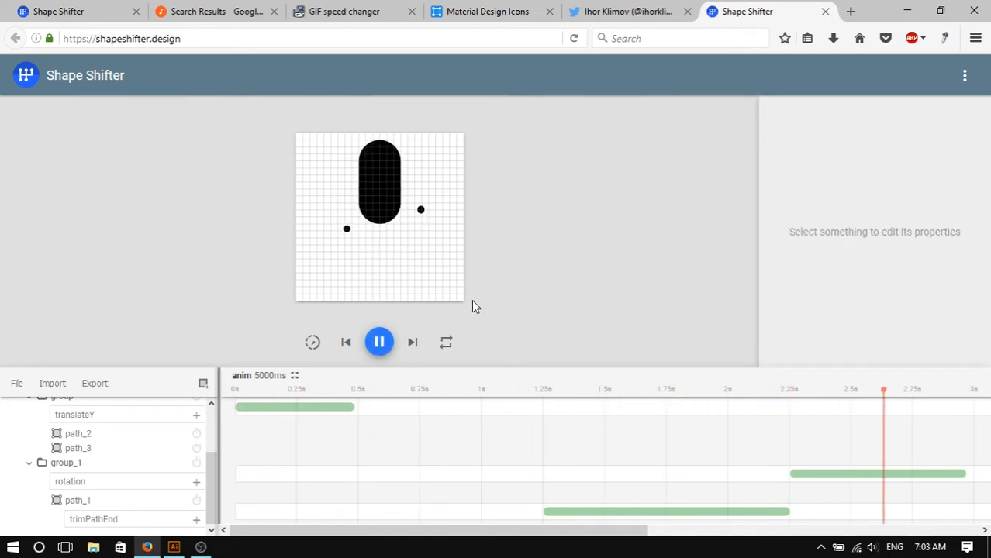
pyautogui.click(380, 344)
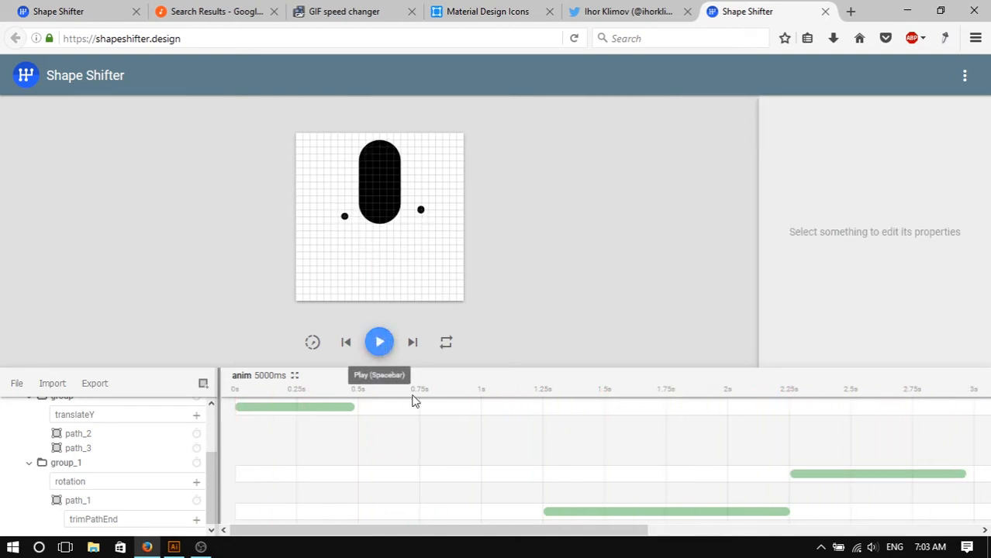
# - Set group_1's rotation toValue to -90 and replay the animation
pyautogui.click(837, 474)
pyautogui.click(883, 269)
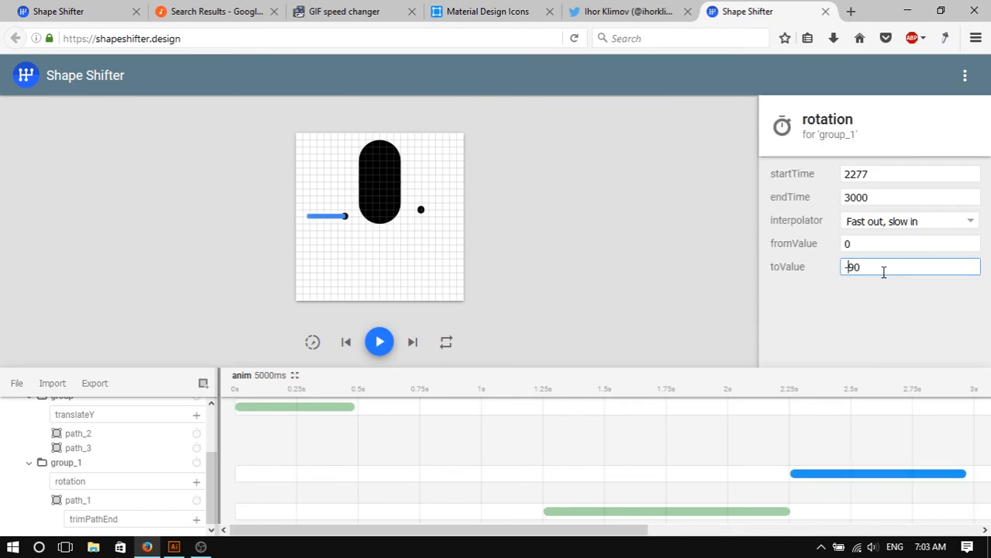
pyautogui.click(614, 269)
pyautogui.click(381, 345)
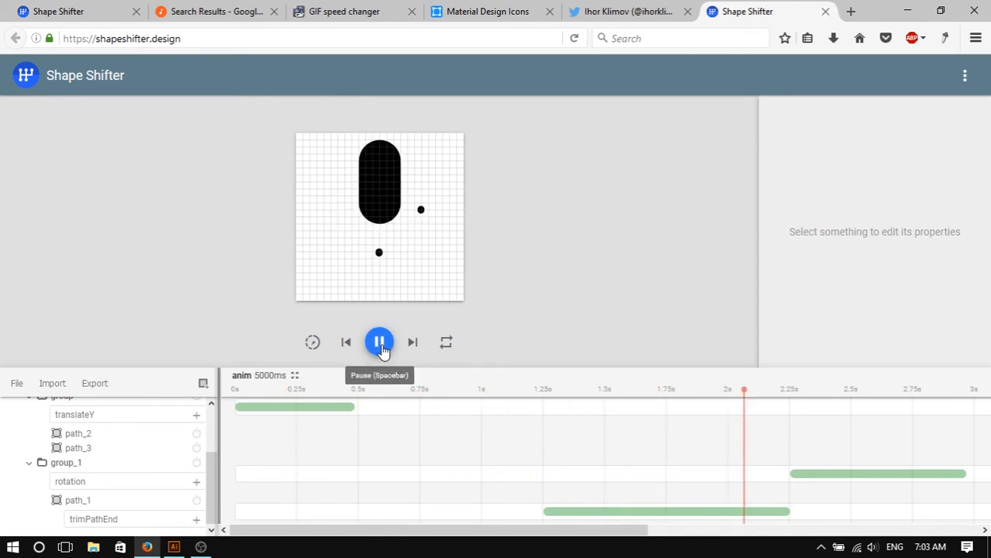
pyautogui.click(380, 343)
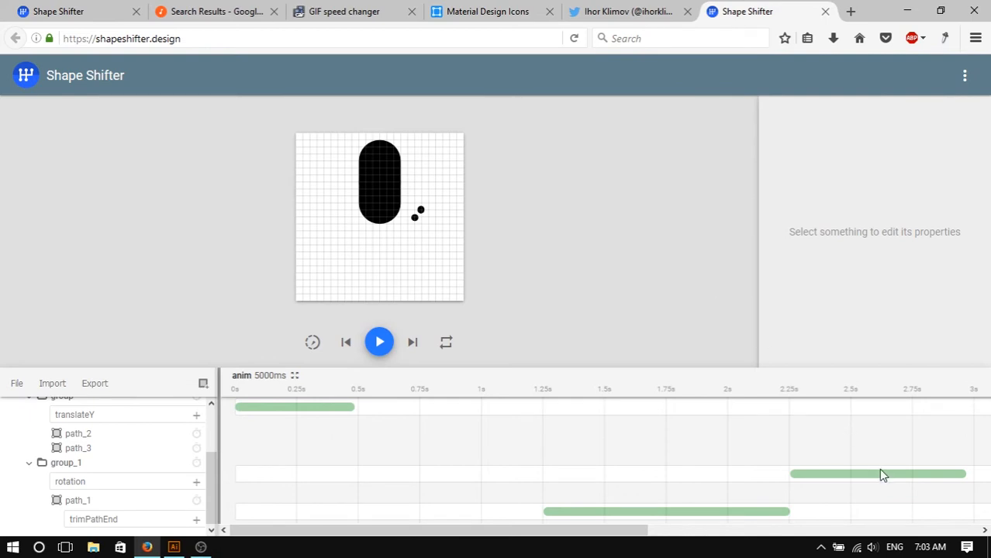
# - Review the timeline's animation blocks for group and group_1
pyautogui.scroll(-1, 925, 507)
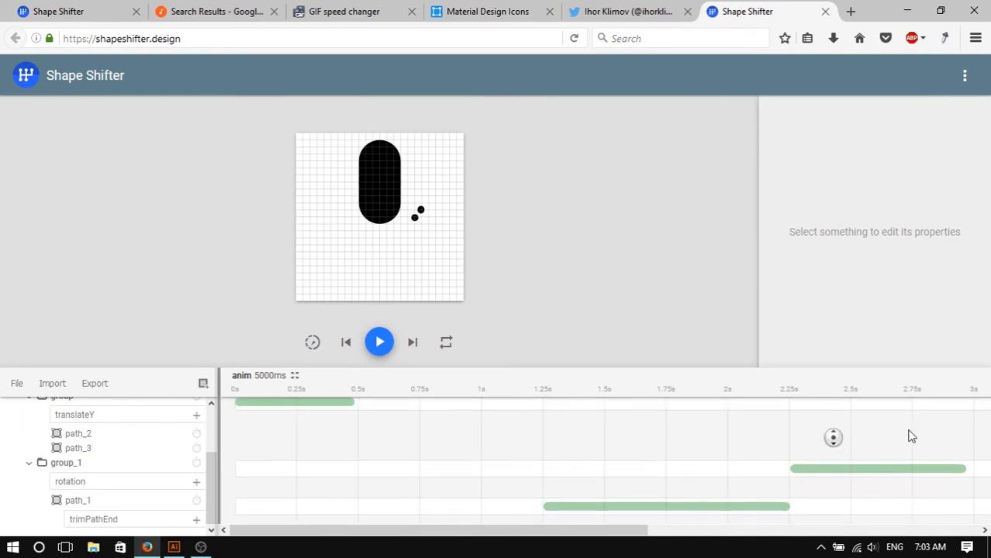
pyautogui.middleClick(740, 443)
pyautogui.moveTo(622, 531); pyautogui.dragTo(869, 521)
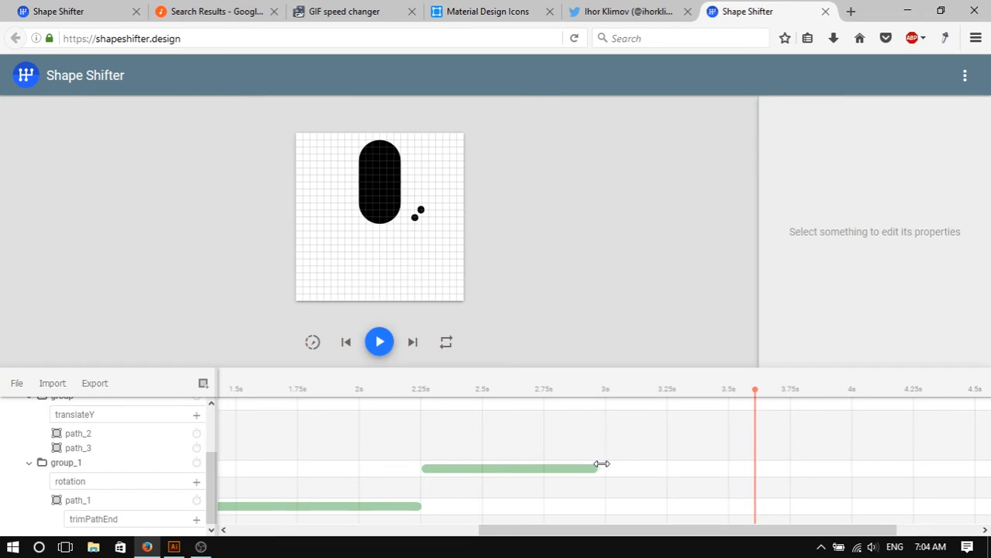
pyautogui.scroll(1, 744, 463)
pyautogui.middleClick(651, 446)
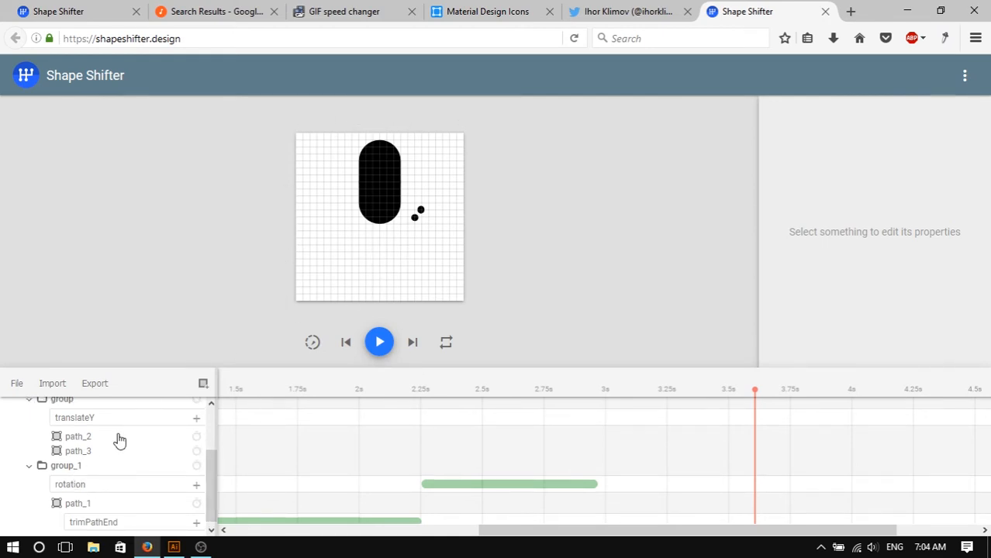
pyautogui.scroll(1, 100, 450)
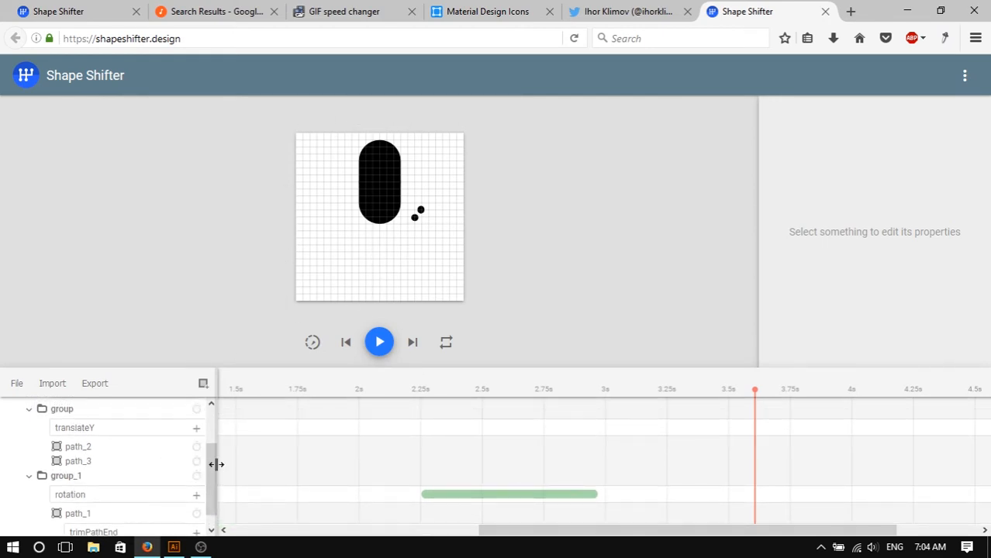
pyautogui.scroll(3, 211, 463)
# - Move the arc path from the vector root into group_2
pyautogui.click(87, 428)
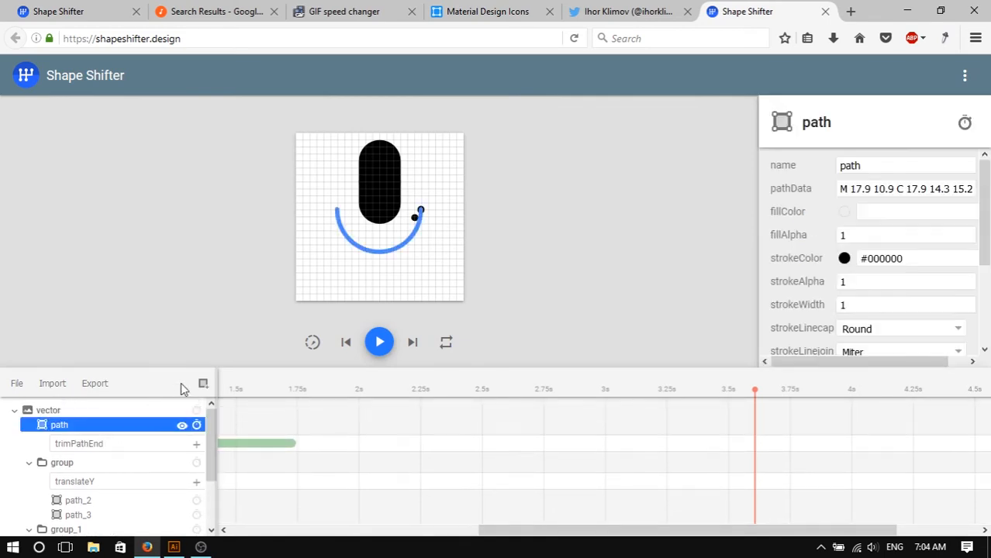
pyautogui.click(202, 388)
pyautogui.click(239, 464)
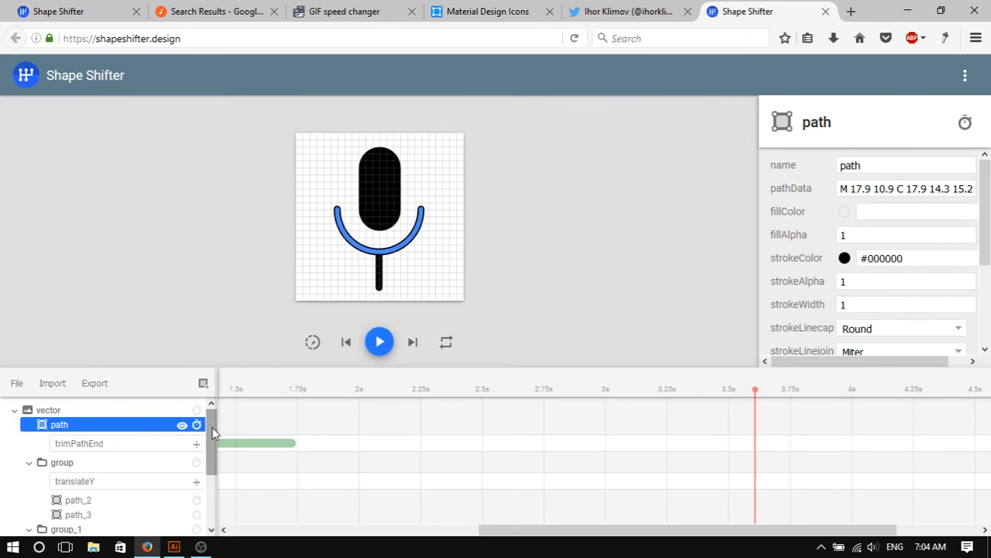
pyautogui.moveTo(221, 371); pyautogui.dragTo(247, 230)
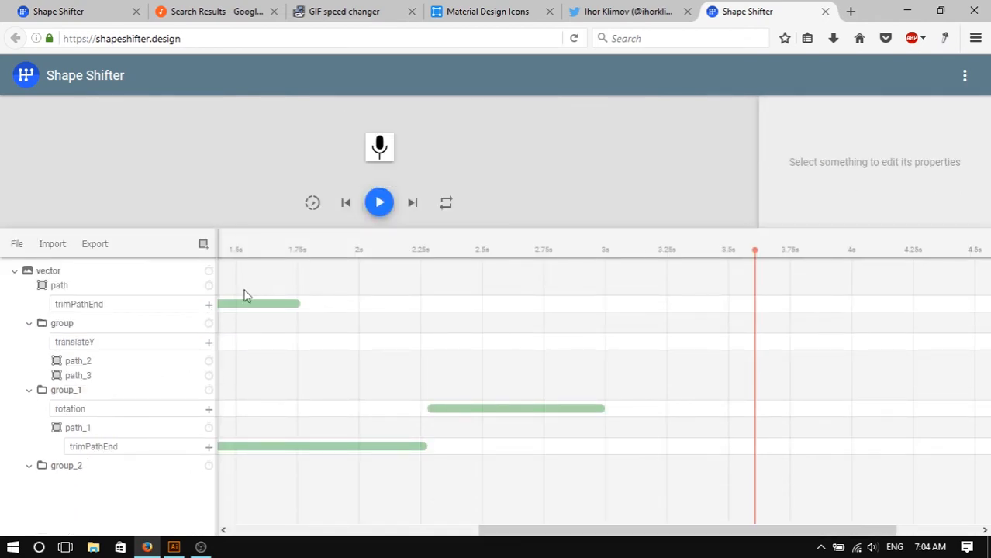
pyautogui.click(76, 290)
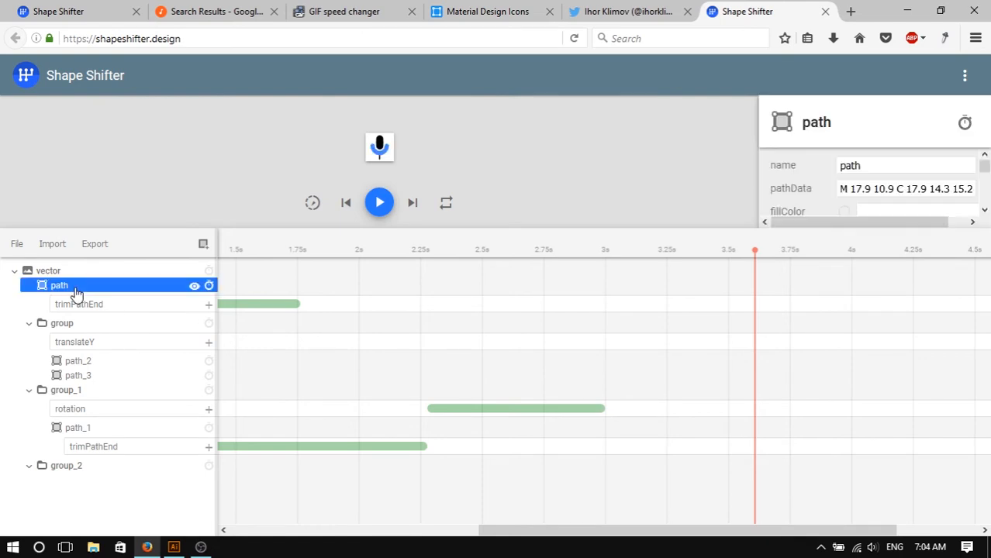
pyautogui.moveTo(68, 289); pyautogui.dragTo(111, 472)
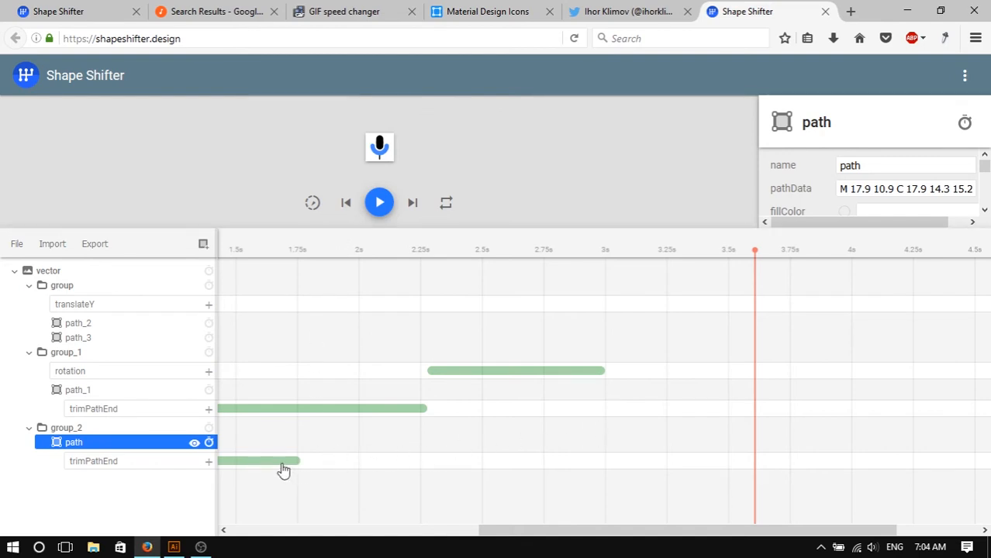
# - Add a rotation animation to group_2 and position it from about 2277 ms to 3000 ms
pyautogui.moveTo(730, 531); pyautogui.dragTo(651, 519)
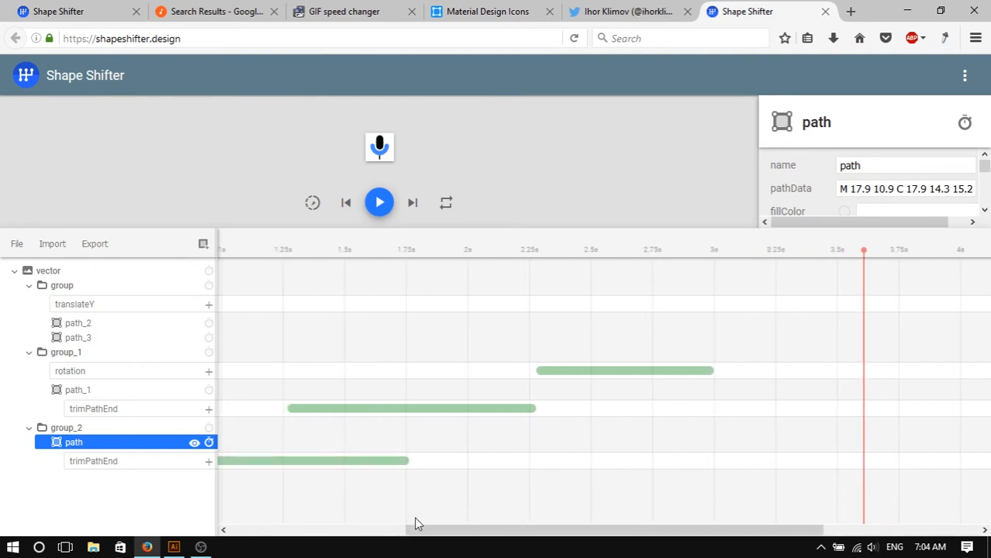
pyautogui.moveTo(415, 525); pyautogui.dragTo(352, 527)
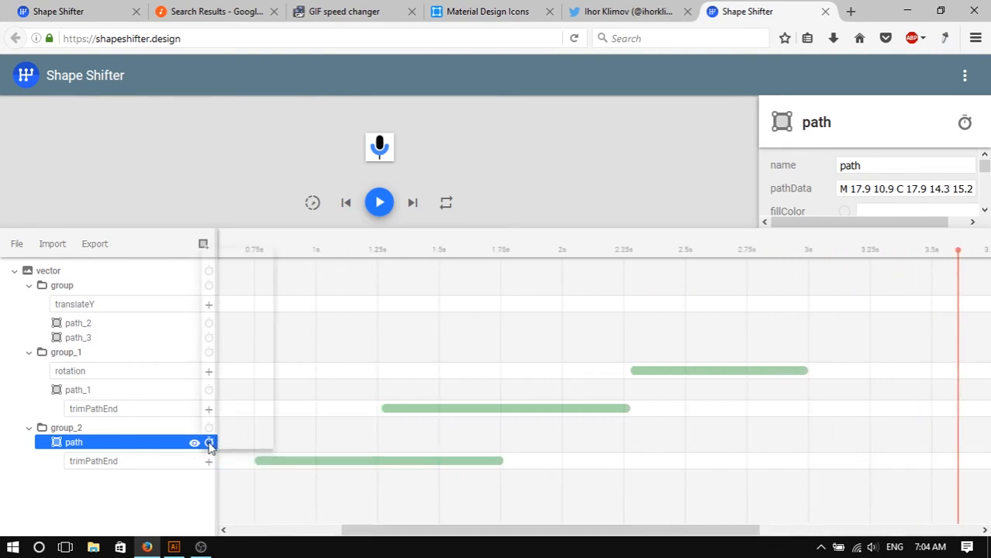
pyautogui.click(209, 443)
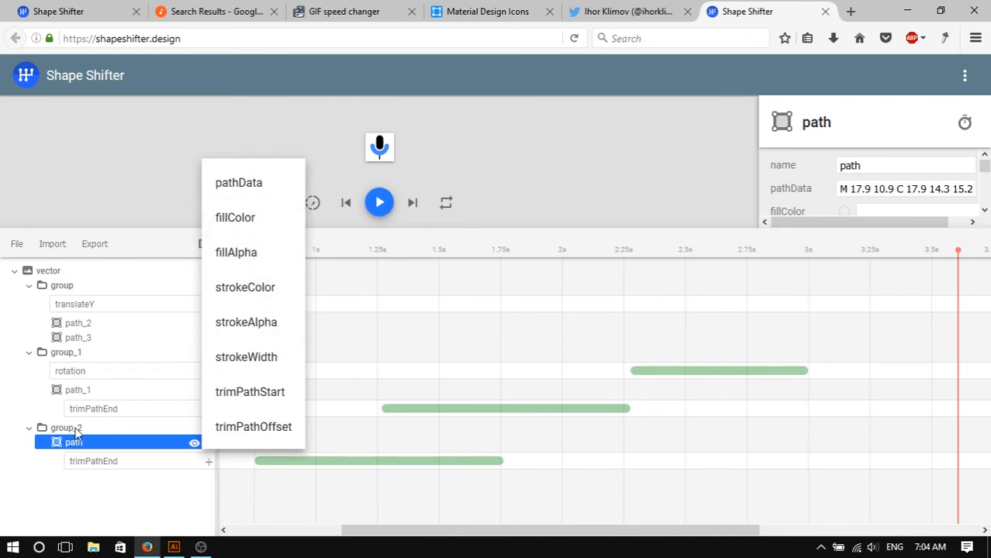
pyautogui.click(73, 434)
pyautogui.click(71, 429)
pyautogui.click(203, 429)
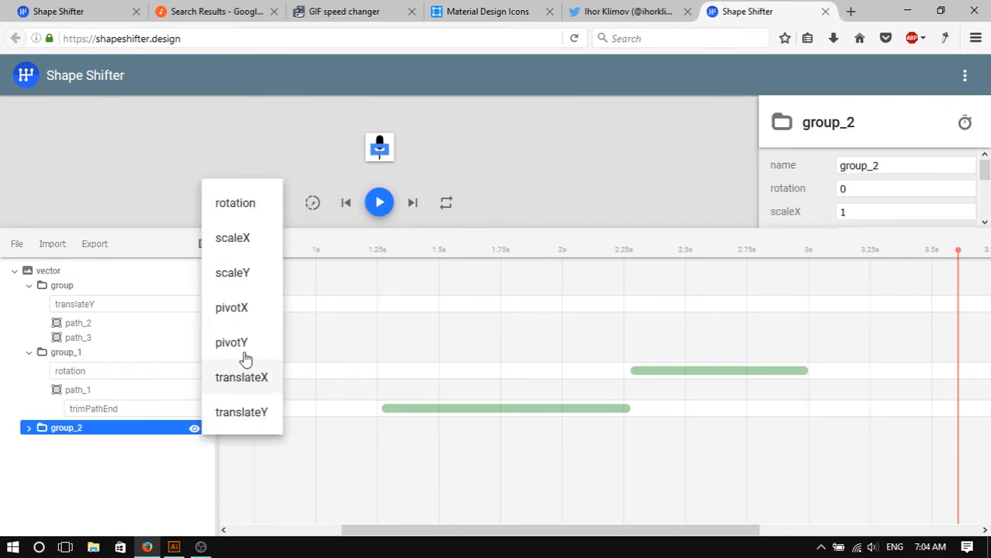
pyautogui.click(246, 205)
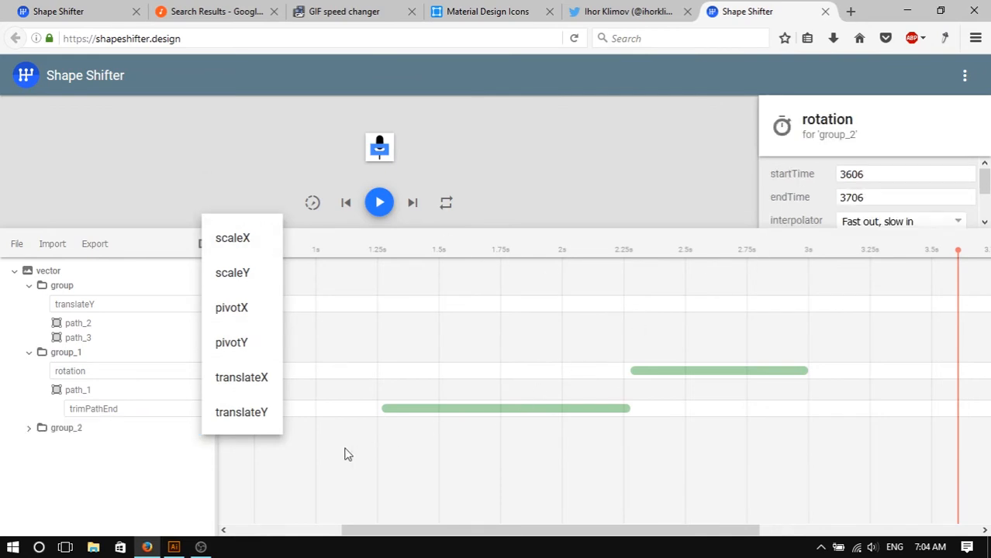
pyautogui.click(134, 450)
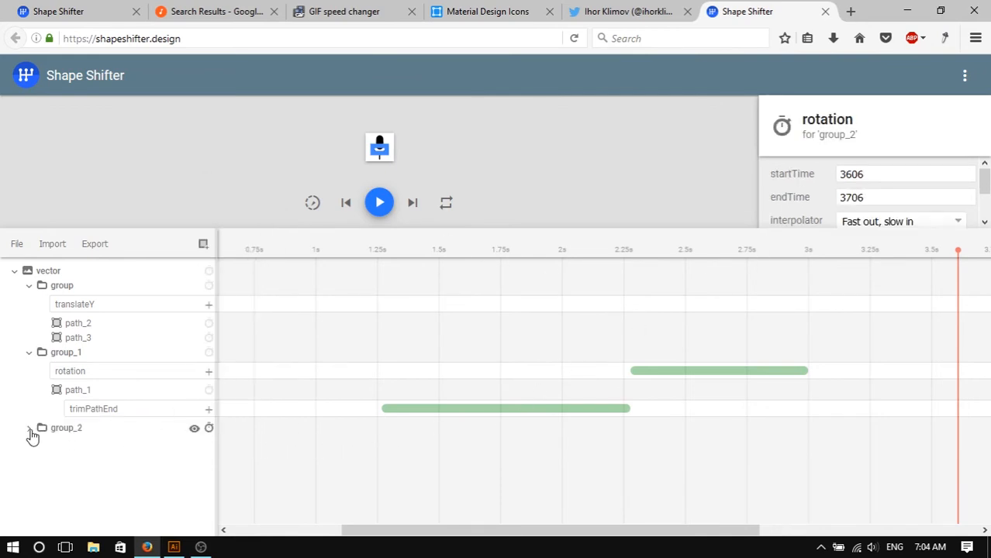
pyautogui.click(30, 431)
pyautogui.moveTo(531, 538); pyautogui.dragTo(663, 537)
pyautogui.moveTo(801, 449); pyautogui.dragTo(746, 450)
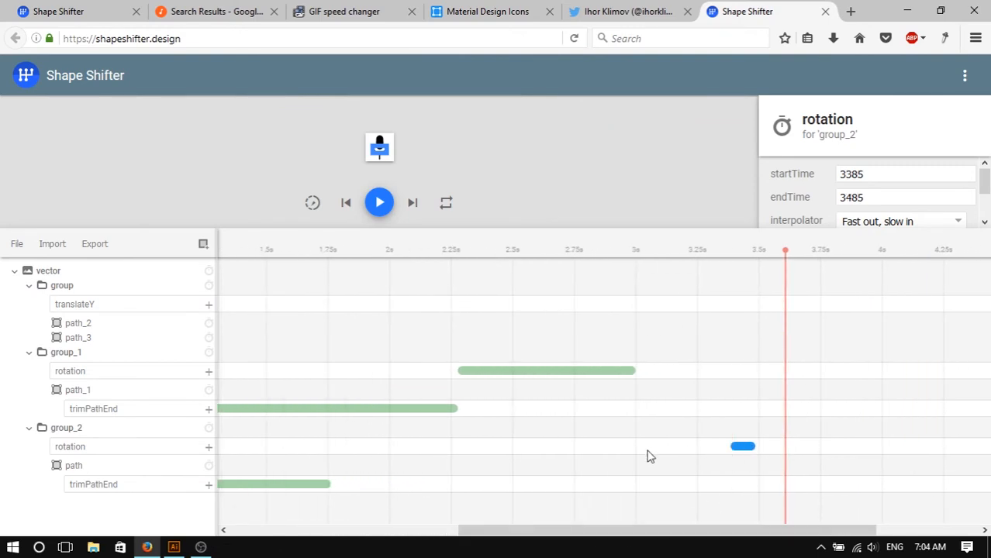
pyautogui.moveTo(650, 457)
pyautogui.mouseDown()
pyautogui.moveTo(475, 456)
pyautogui.moveTo(641, 448)
pyautogui.mouseUp()
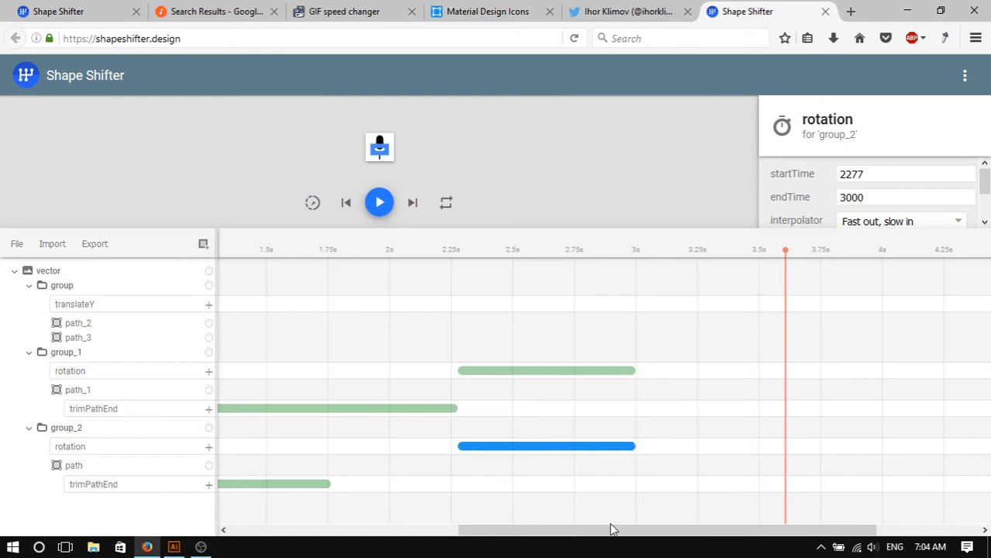
# - Set group_2's pivotX and pivotY to 12
pyautogui.moveTo(560, 230); pyautogui.dragTo(567, 308)
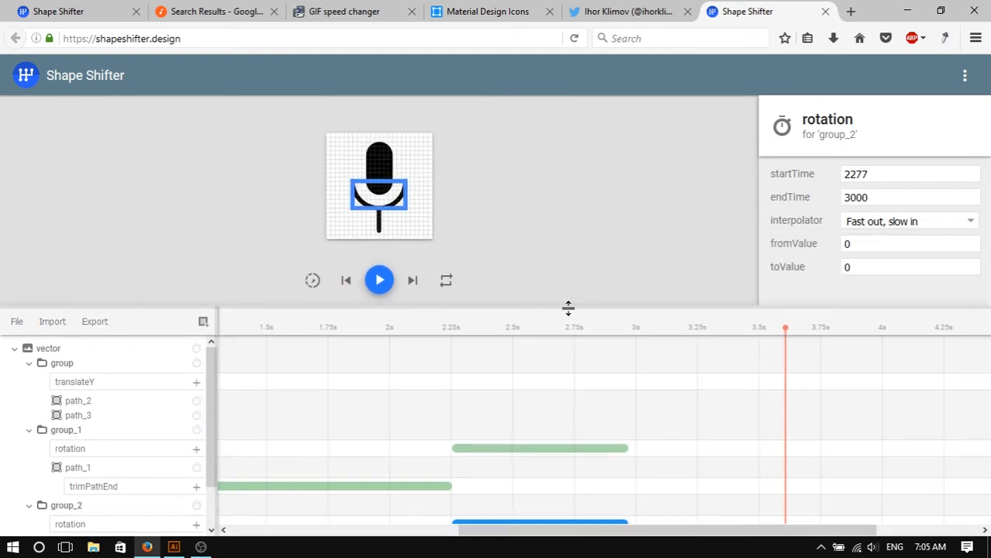
pyautogui.moveTo(571, 256); pyautogui.dragTo(572, 254)
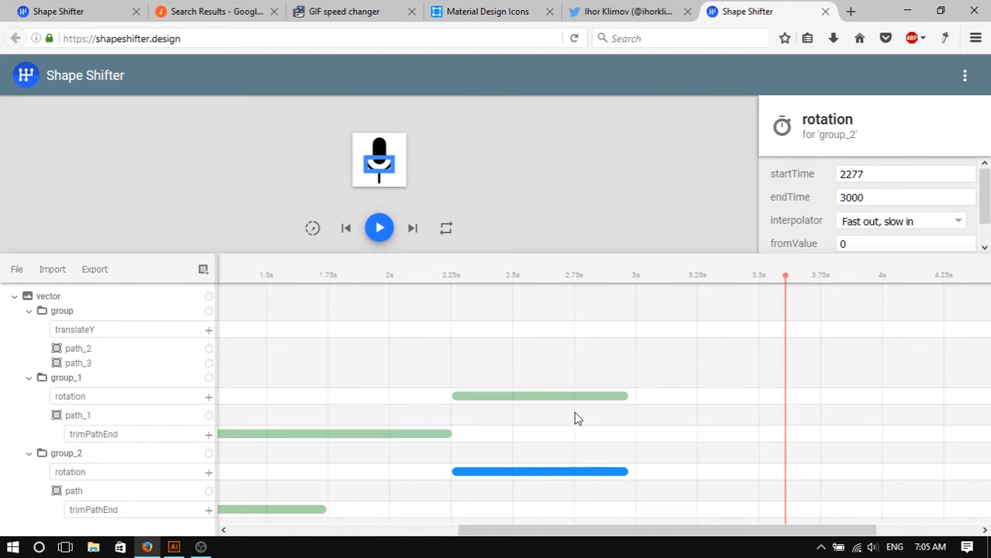
pyautogui.moveTo(799, 252); pyautogui.dragTo(801, 306)
pyautogui.moveTo(804, 227); pyautogui.dragTo(823, 413)
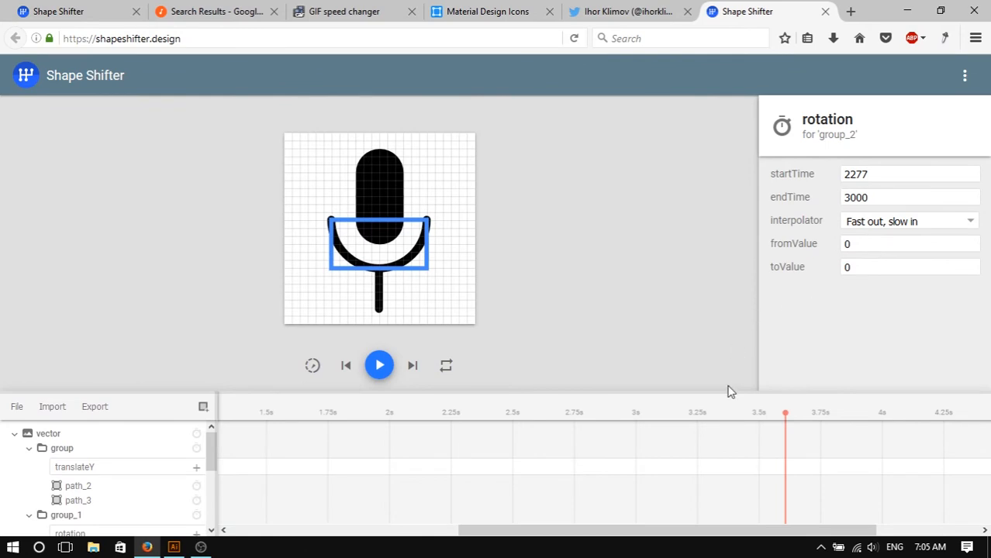
pyautogui.moveTo(734, 385); pyautogui.dragTo(744, 205)
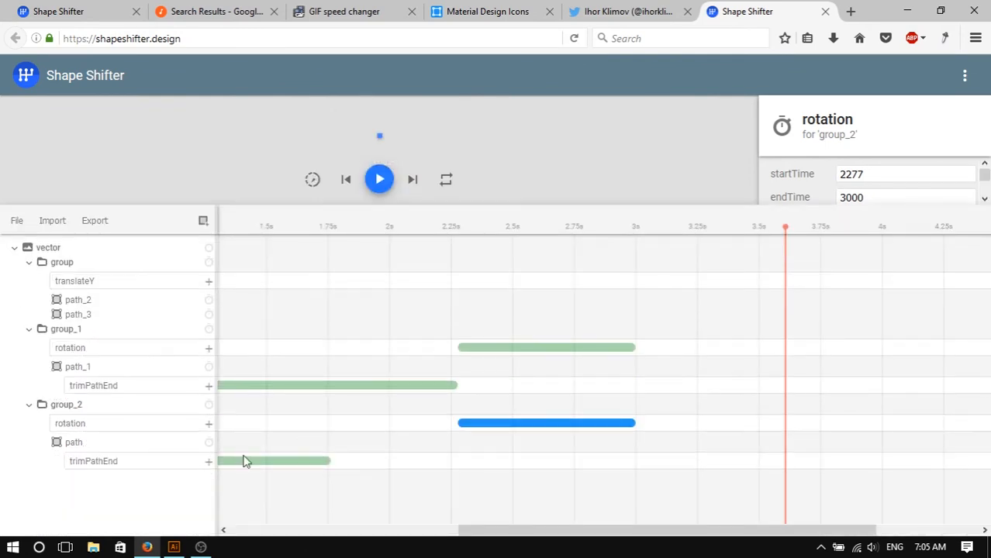
pyautogui.click(93, 407)
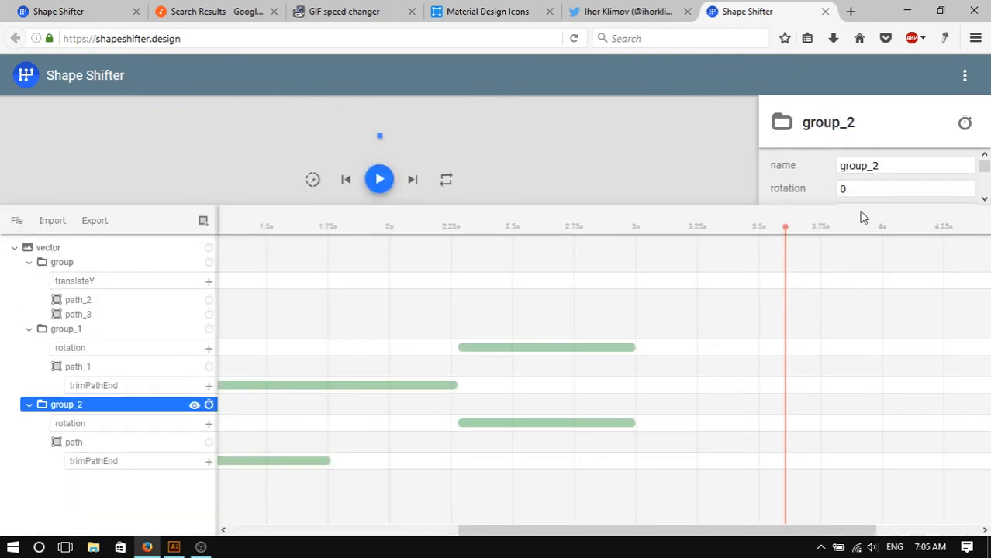
pyautogui.moveTo(864, 215); pyautogui.dragTo(879, 339)
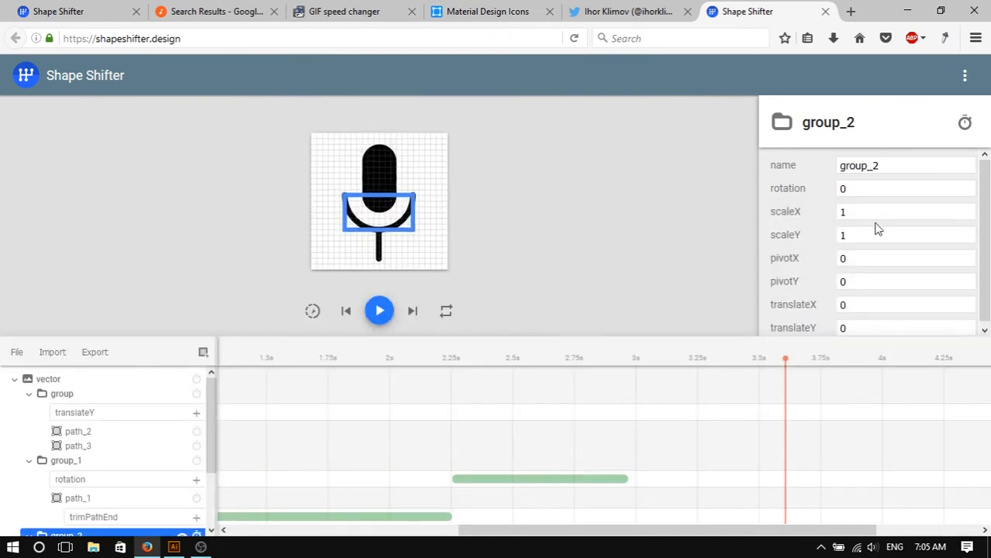
pyautogui.click(871, 266)
pyautogui.write('12')
pyautogui.press('Tab')
pyautogui.write('12')
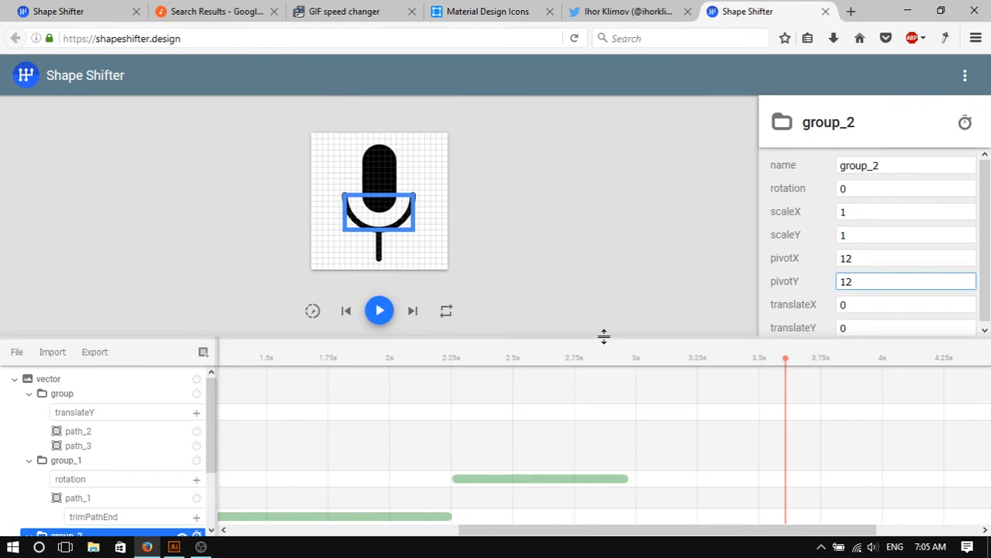
# - Set group_2's rotation toValue to 180 and play the animation preview
pyautogui.moveTo(604, 337); pyautogui.dragTo(602, 253)
pyautogui.click(588, 473)
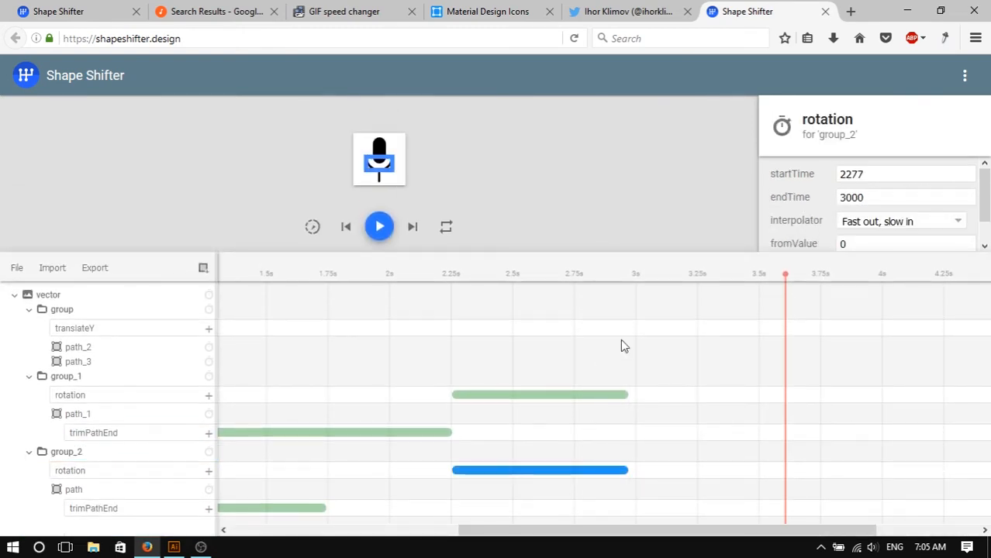
pyautogui.moveTo(660, 268); pyautogui.dragTo(679, 376)
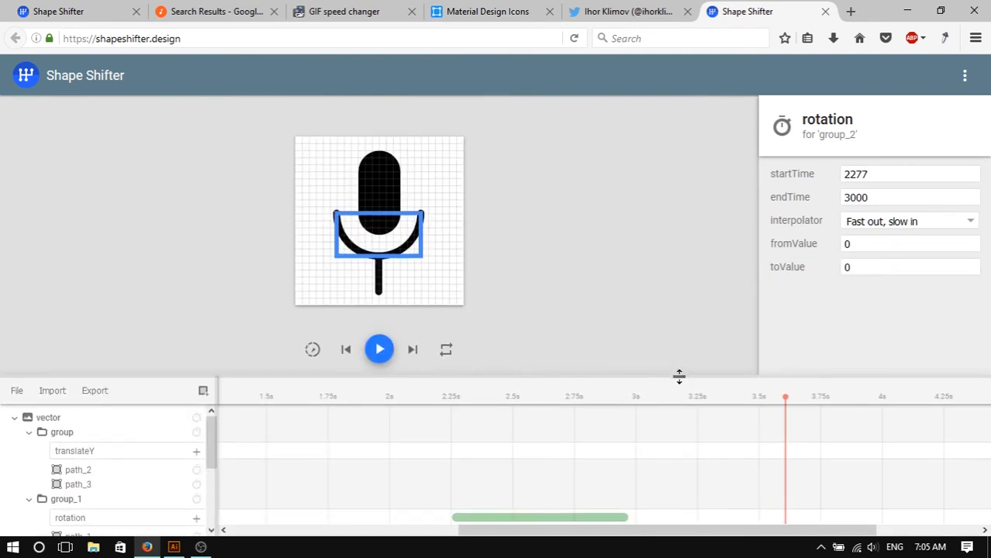
pyautogui.click(902, 249)
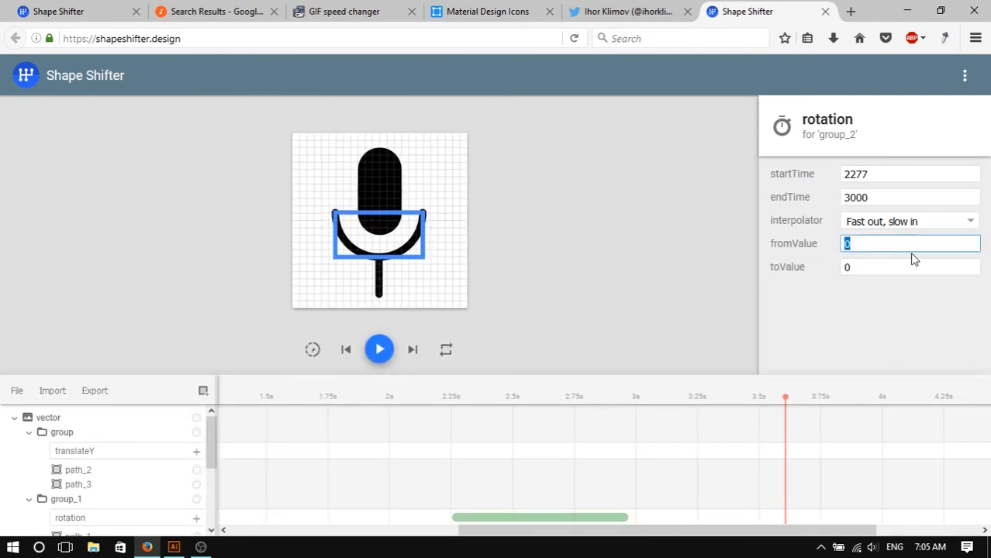
pyautogui.press('Tab')
pyautogui.write('180')
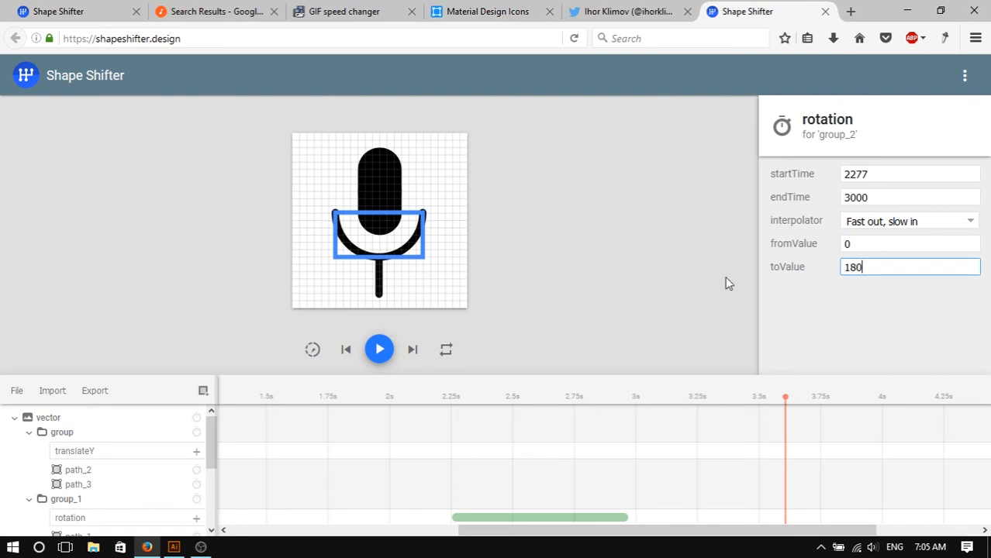
pyautogui.click(539, 320)
pyautogui.click(380, 351)
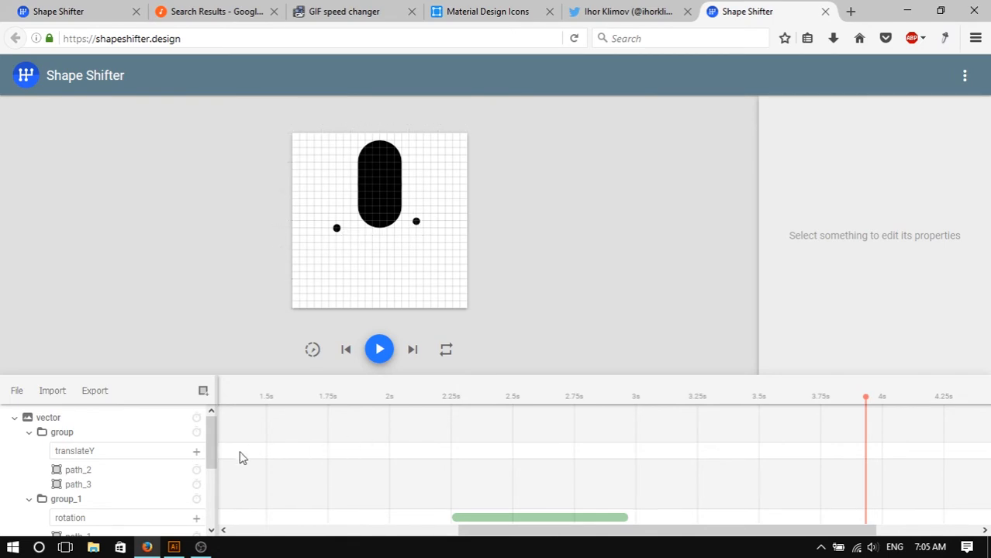
# - Switch to Illustrator to examine the microphone's arc and stand paths, then return to Shape Shifter
pyautogui.click(174, 548)
pyautogui.scroll(-5, 434, 384)
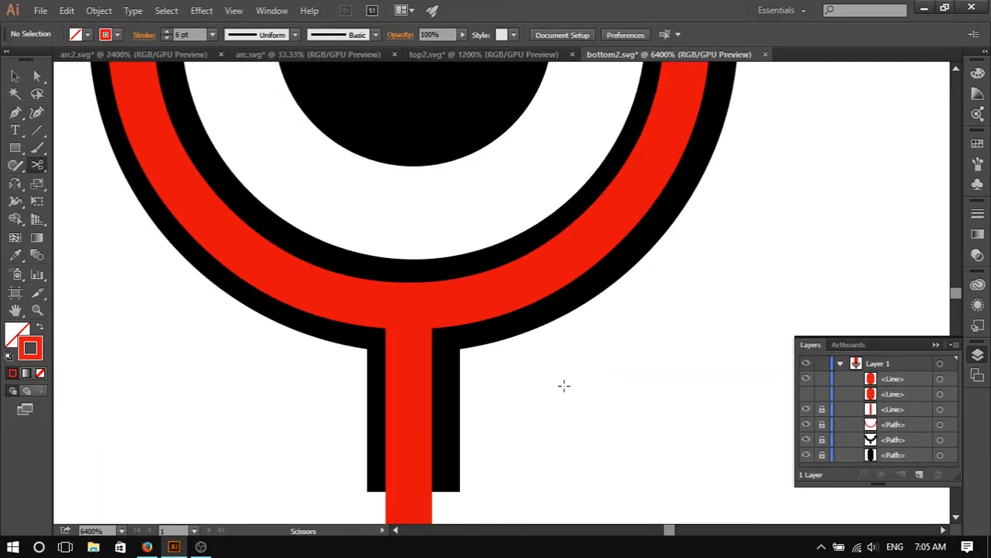
pyautogui.scroll(-2, 533, 356)
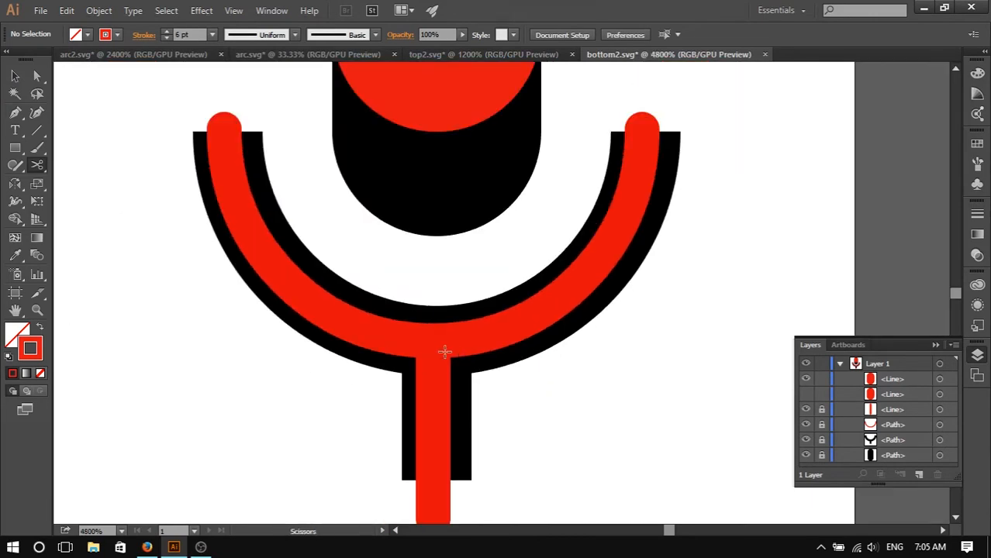
pyautogui.click(435, 356)
pyautogui.click(633, 294)
pyautogui.press('v')
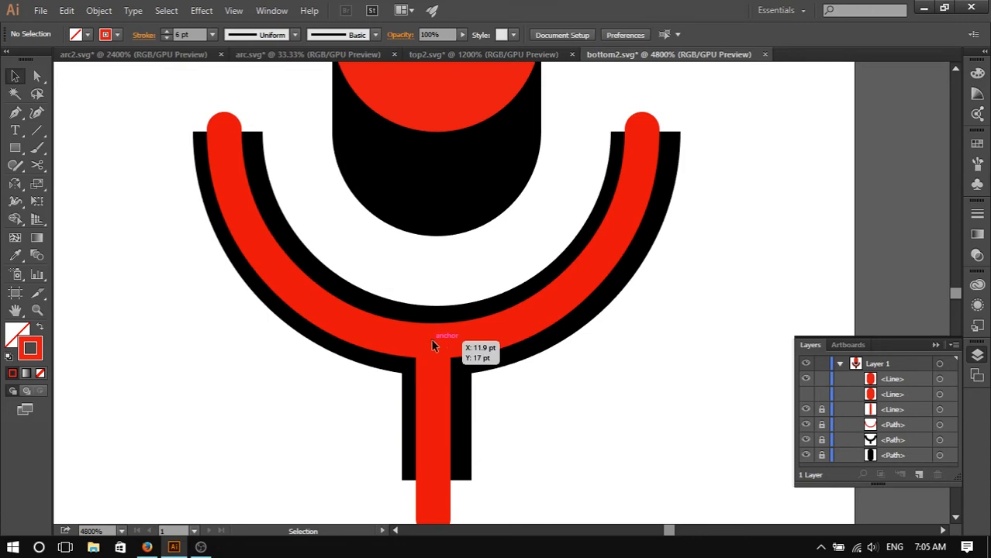
pyautogui.scroll(-2, 439, 351)
pyautogui.scroll(1, 439, 351)
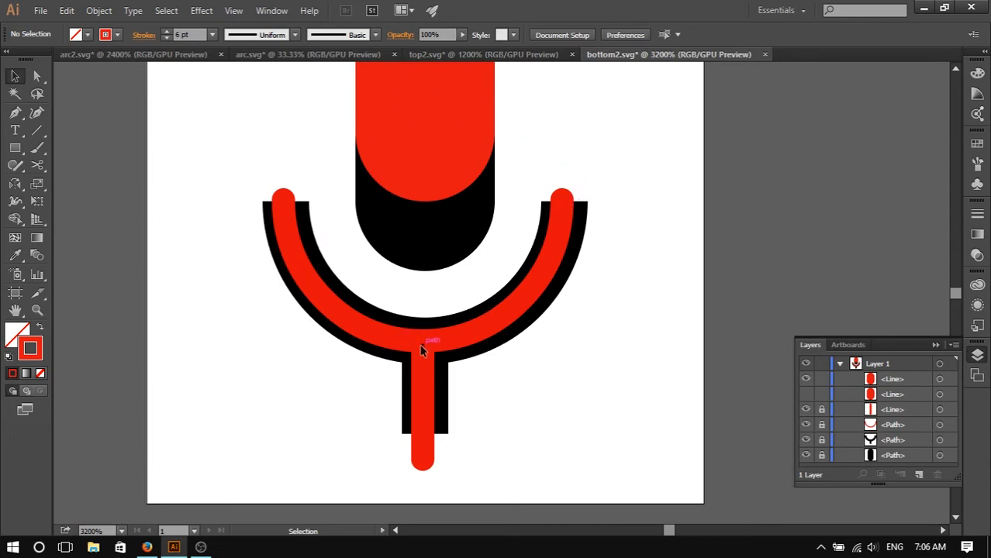
pyautogui.scroll(3, 589, 260)
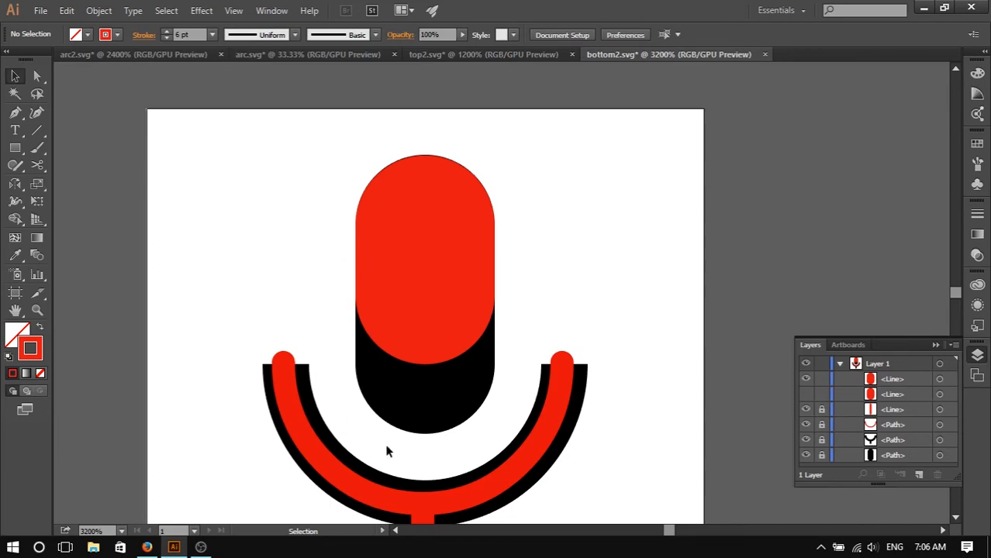
pyautogui.click(147, 547)
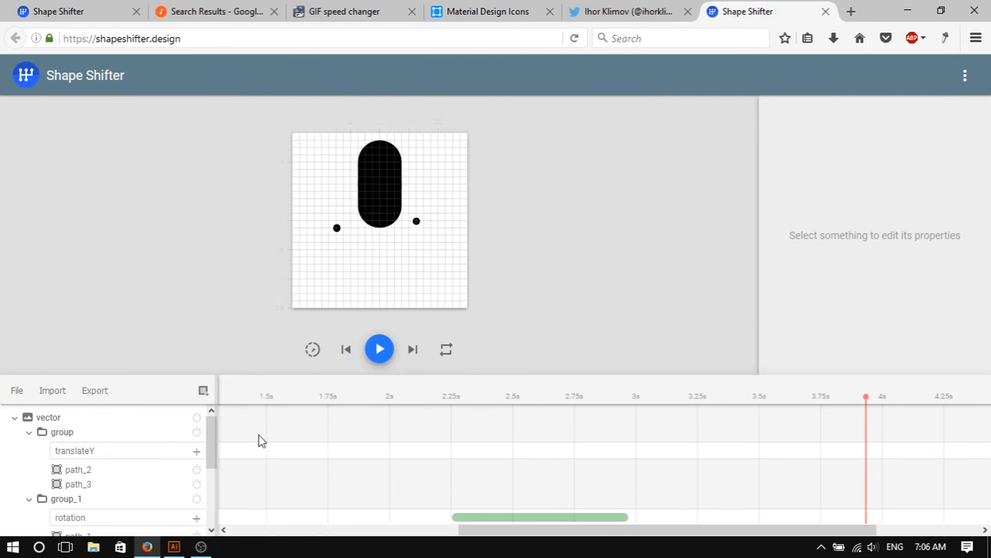
# - Switch to Illustrator, show rulers, and zoom in to check the arc and stand coordinates, then return to the browser
pyautogui.click(174, 547)
pyautogui.scroll(1, 466, 388)
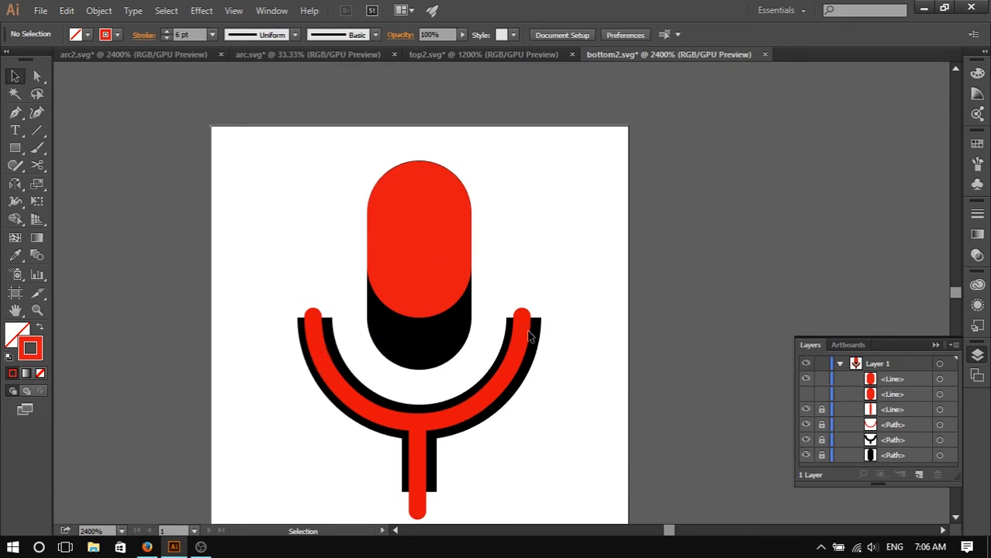
pyautogui.click(885, 381)
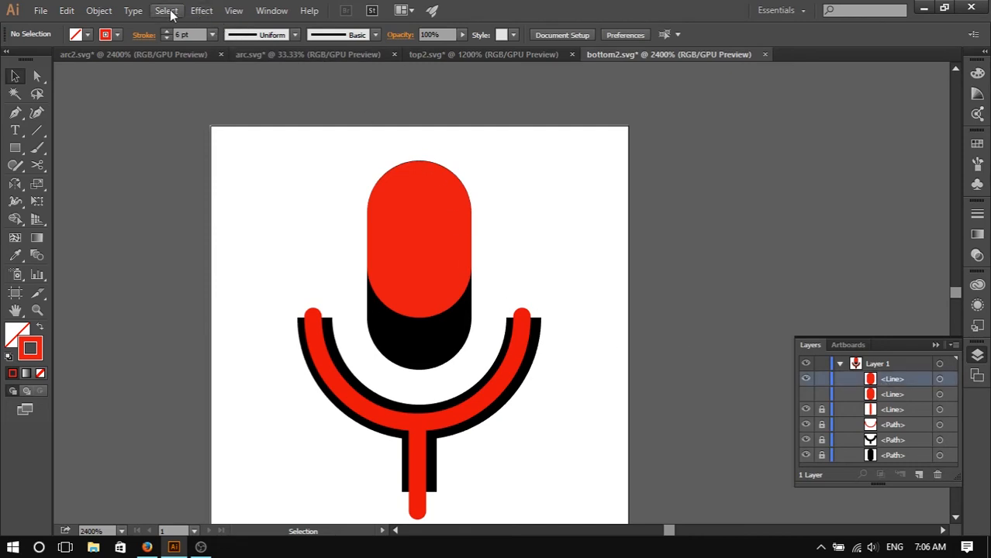
pyautogui.click(237, 13)
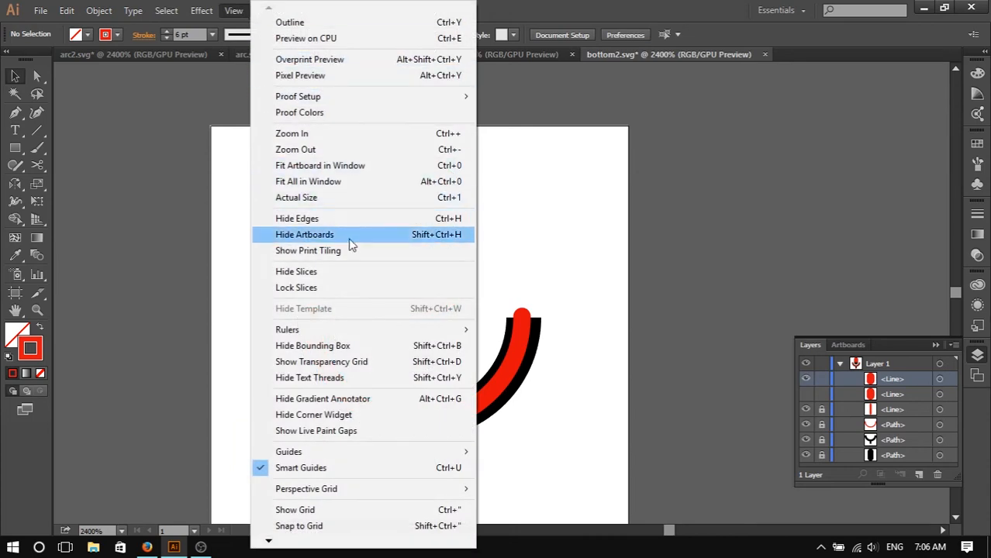
pyautogui.moveTo(327, 335)
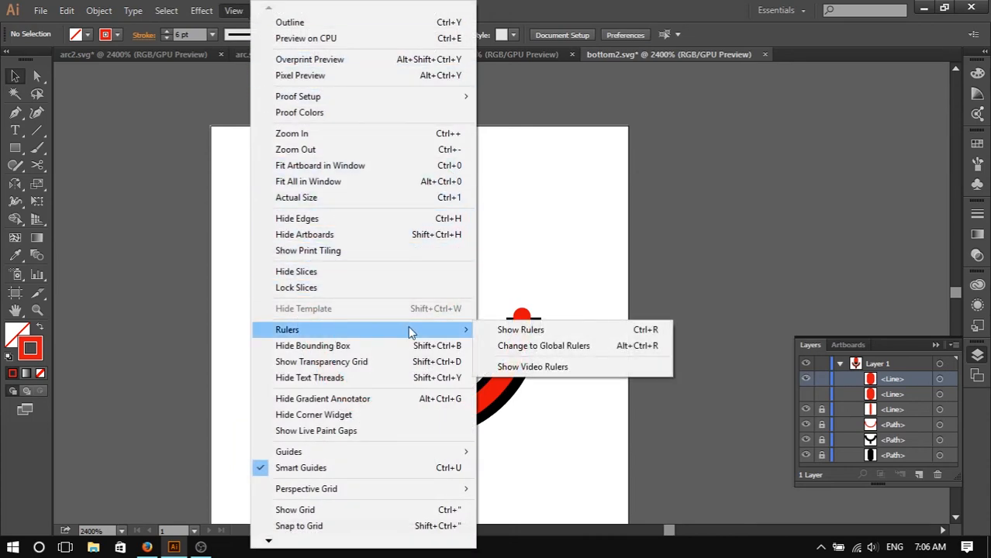
pyautogui.click(535, 329)
pyautogui.scroll(2, 339, 353)
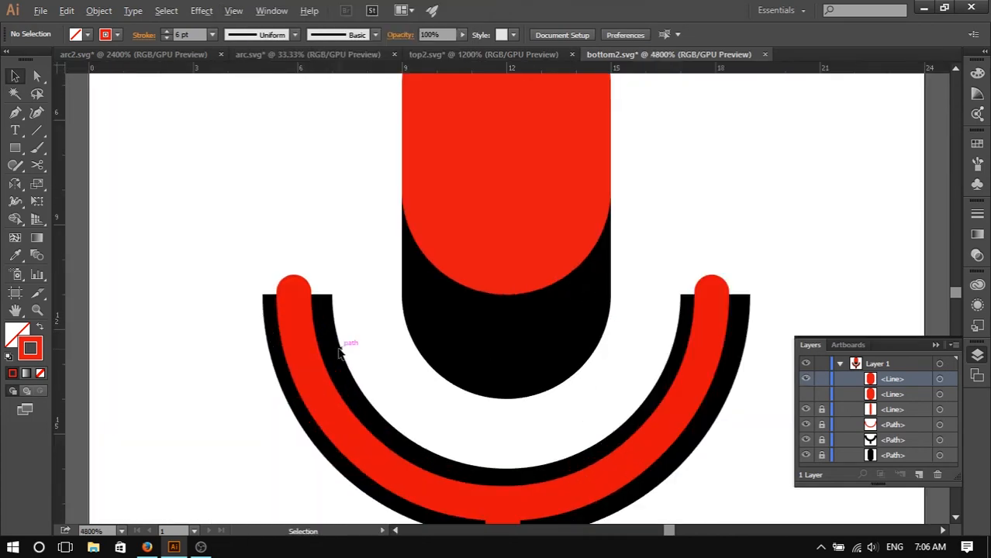
pyautogui.scroll(1, 273, 334)
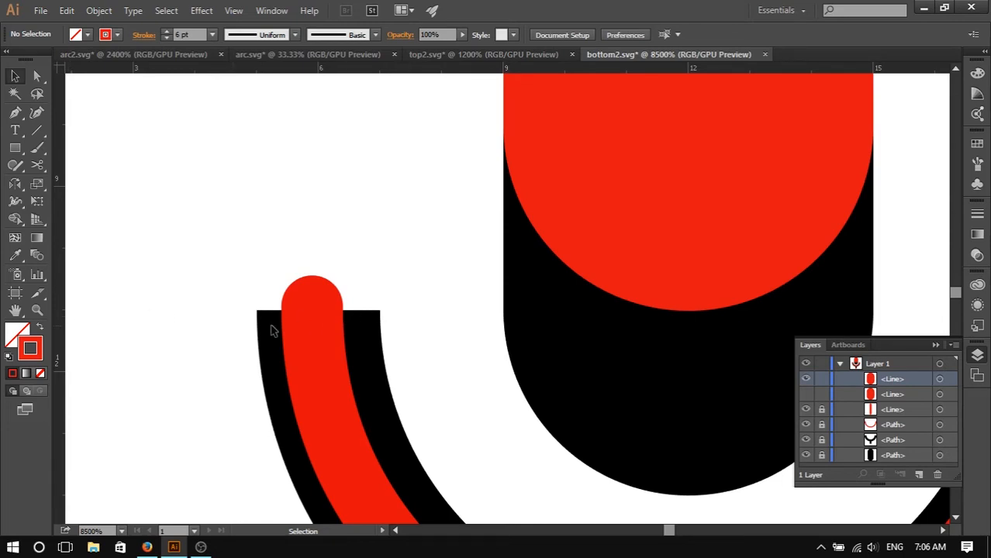
pyautogui.keyDown('alt'); pyautogui.scroll(-5, 339, 319); pyautogui.keyUp('alt')
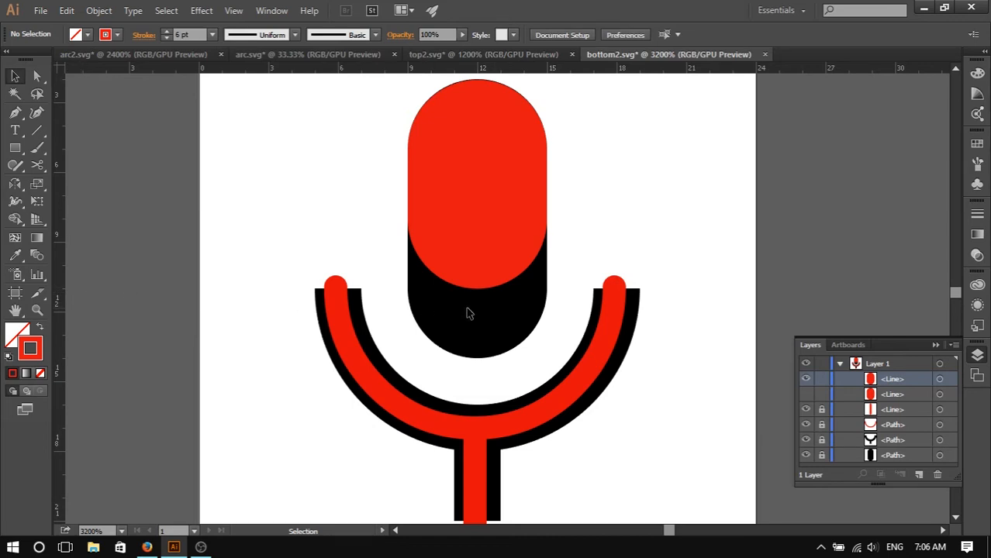
pyautogui.click(146, 548)
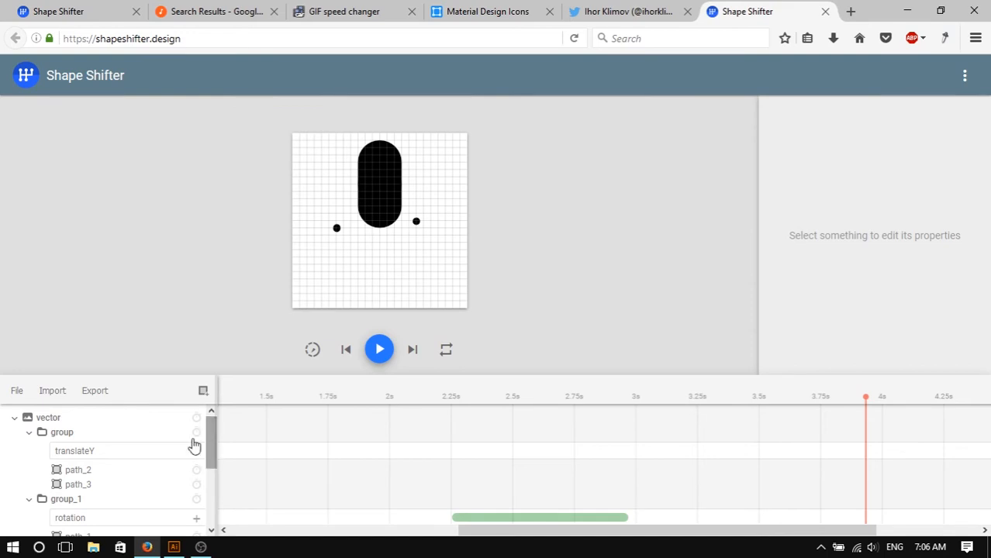
# - Select group_1 and set its pivotY to 11, keeping pivotX at 12
pyautogui.click(101, 437)
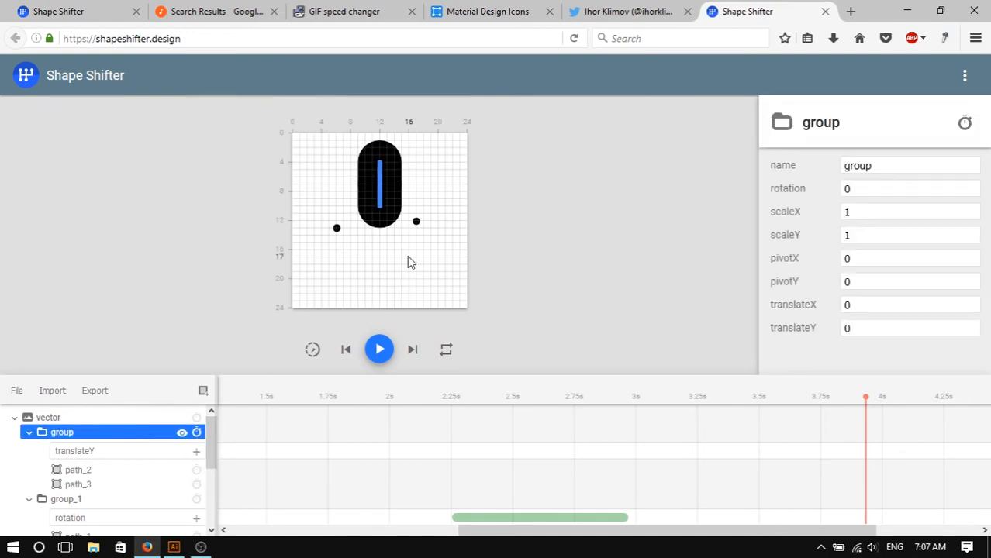
pyautogui.click(29, 433)
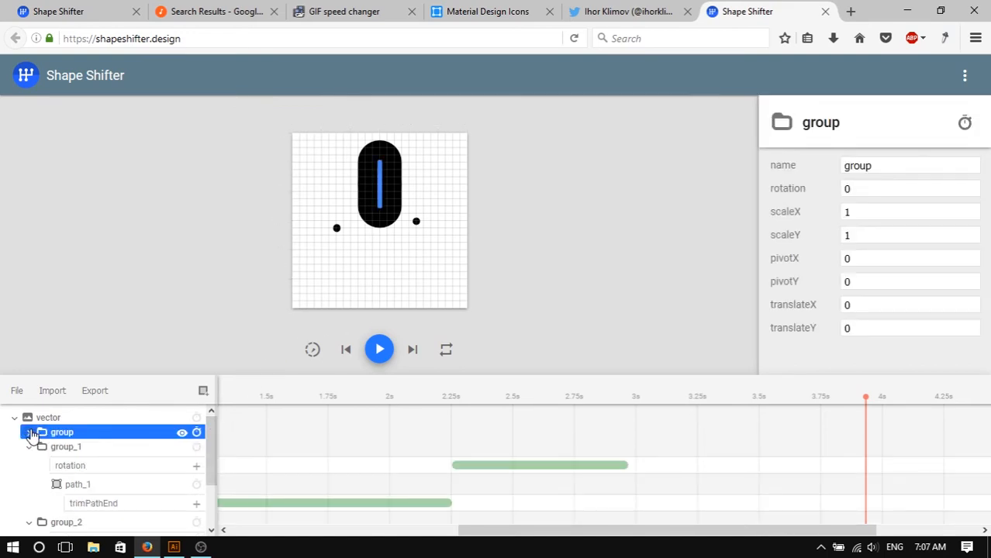
pyautogui.click(39, 453)
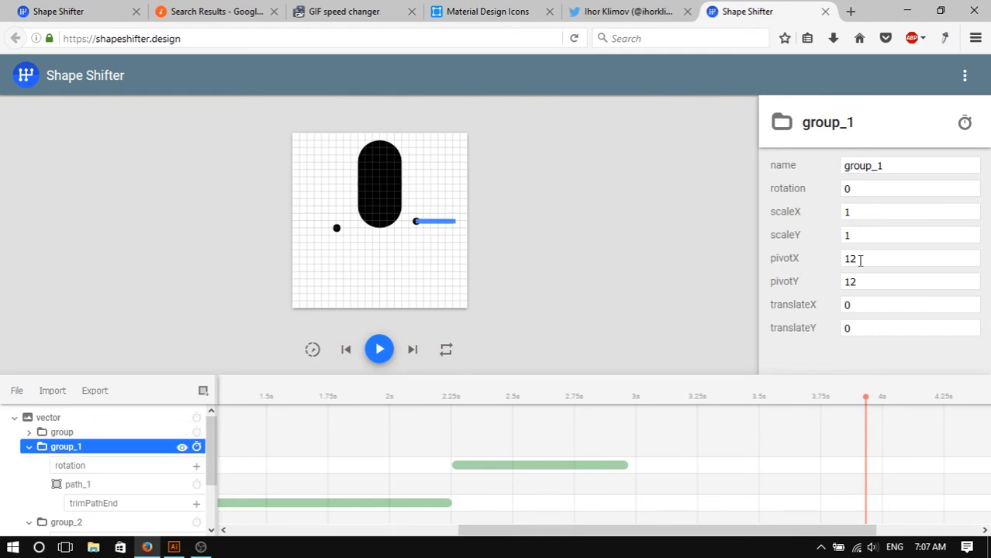
pyautogui.doubleClick(858, 259)
pyautogui.write('11')
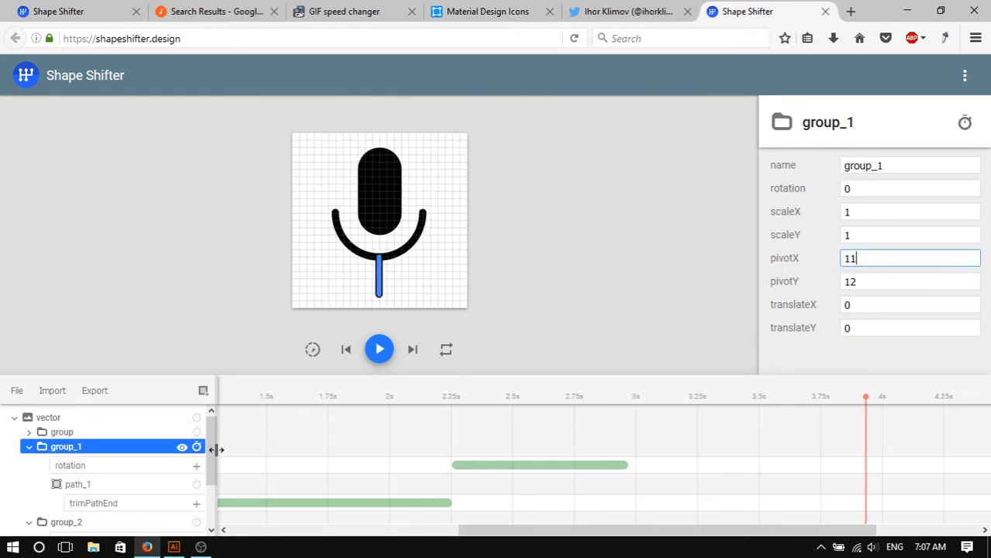
pyautogui.doubleClick(893, 281)
pyautogui.write('1')
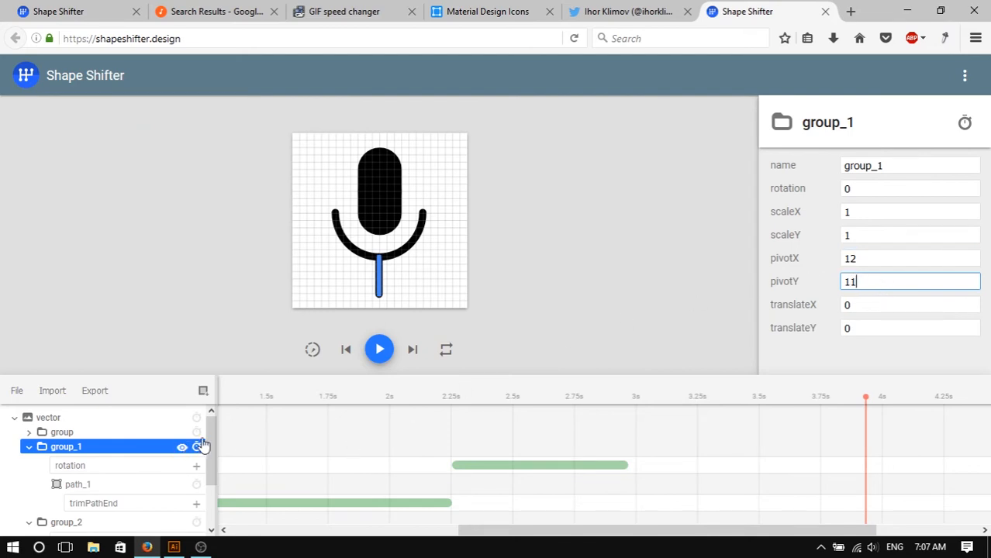
# - Select group_2, set its pivotY to 11, and play the animation preview
pyautogui.moveTo(210, 443); pyautogui.dragTo(210, 471)
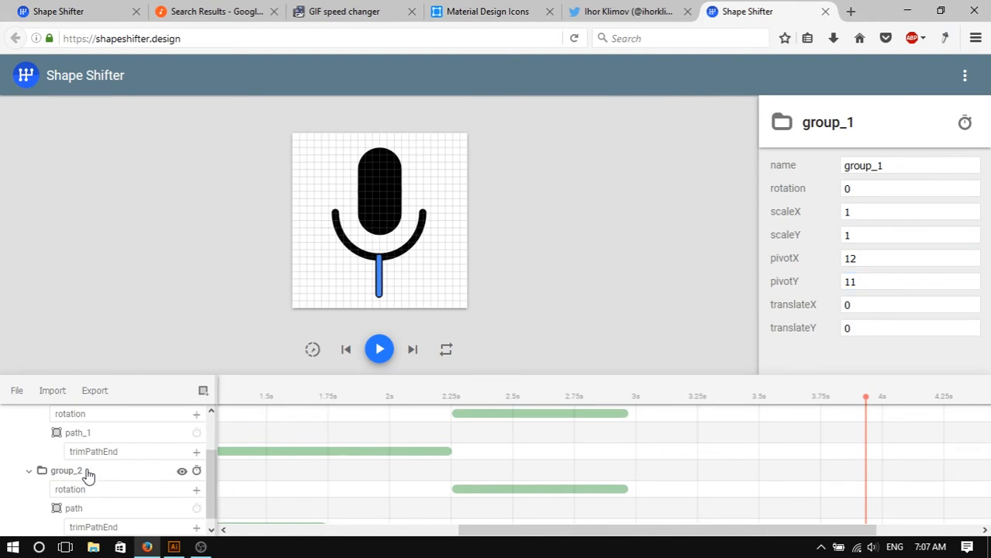
pyautogui.click(86, 471)
pyautogui.moveTo(885, 282); pyautogui.dragTo(811, 279)
pyautogui.write('11')
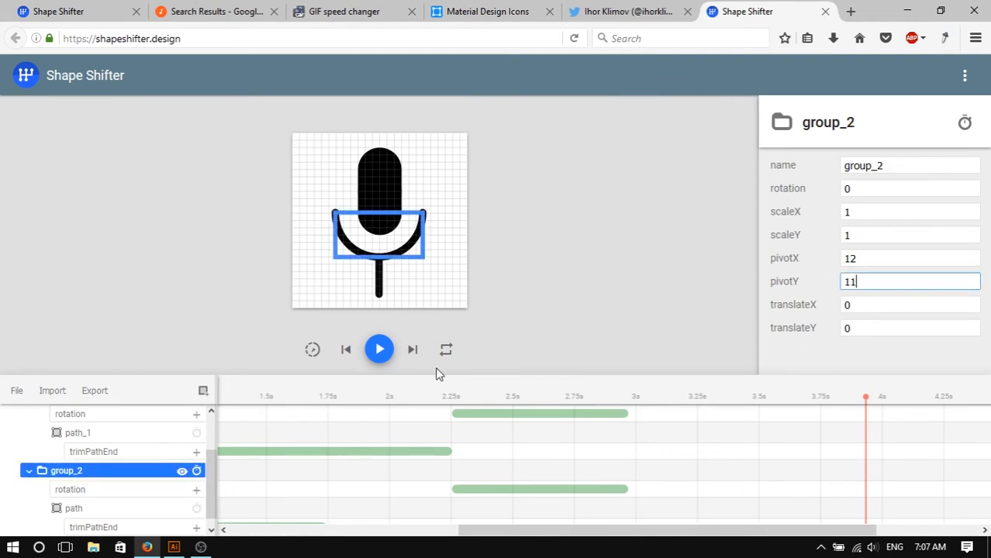
pyautogui.click(380, 350)
pyautogui.click(579, 286)
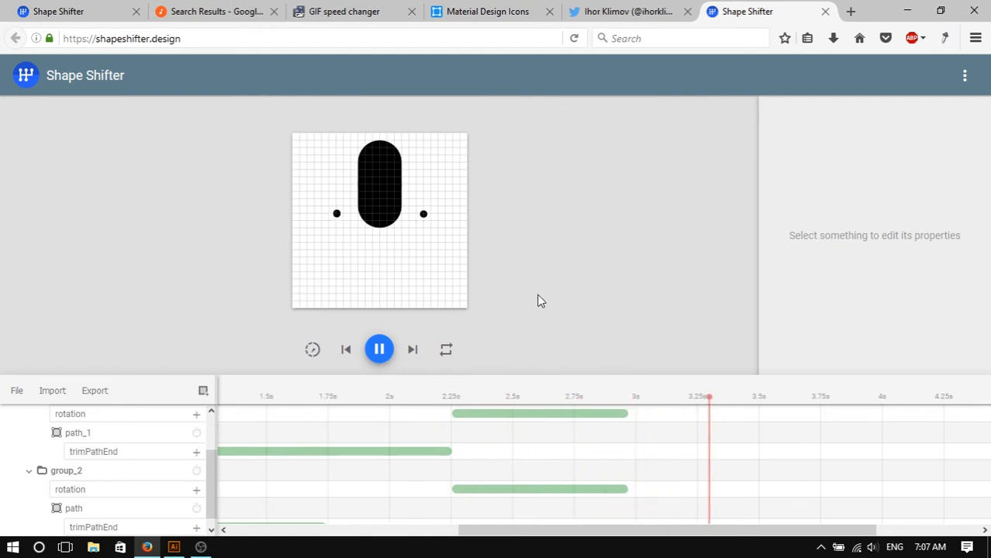
pyautogui.click(388, 342)
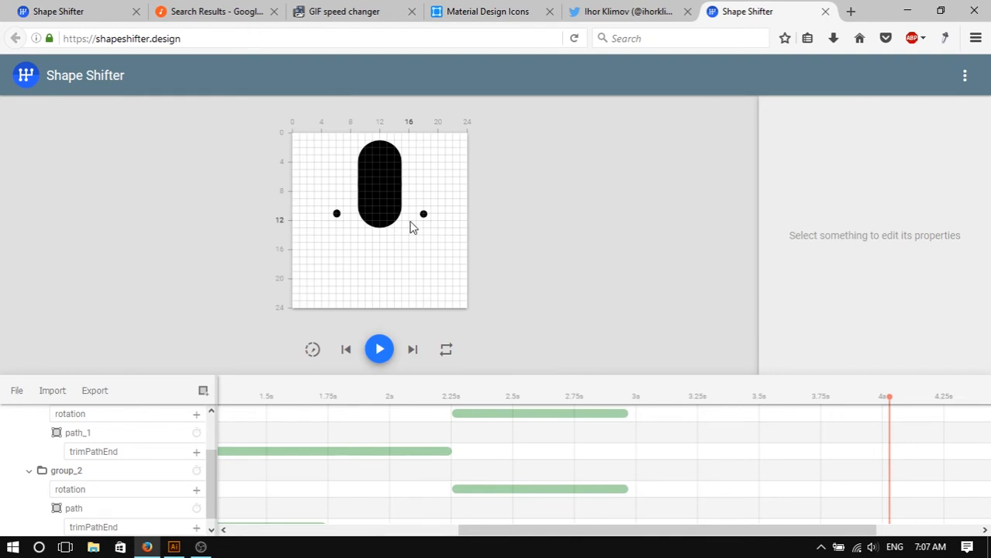
# - Switch to the Twitter tab to review the reference voice animation GIF, then return to Shape Shifter
pyautogui.click(484, 9)
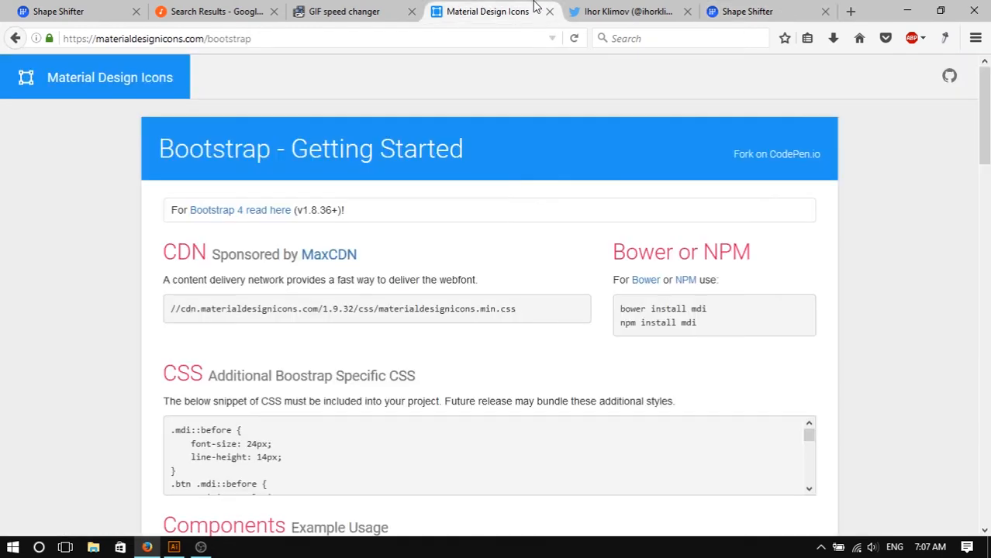
pyautogui.click(603, 9)
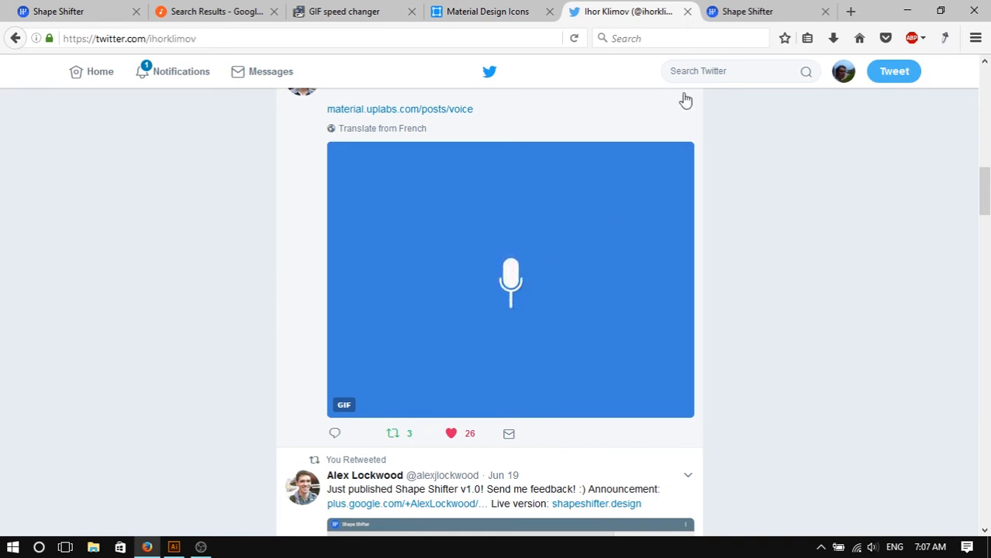
pyautogui.click(739, 14)
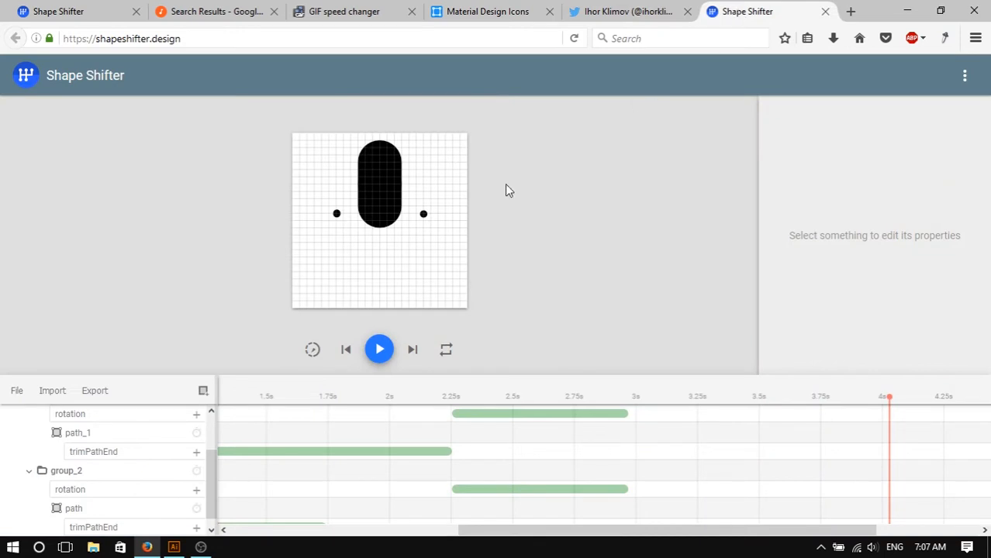
# - Select path_2 inside group and open its list of animatable properties without adding one
pyautogui.click(385, 192)
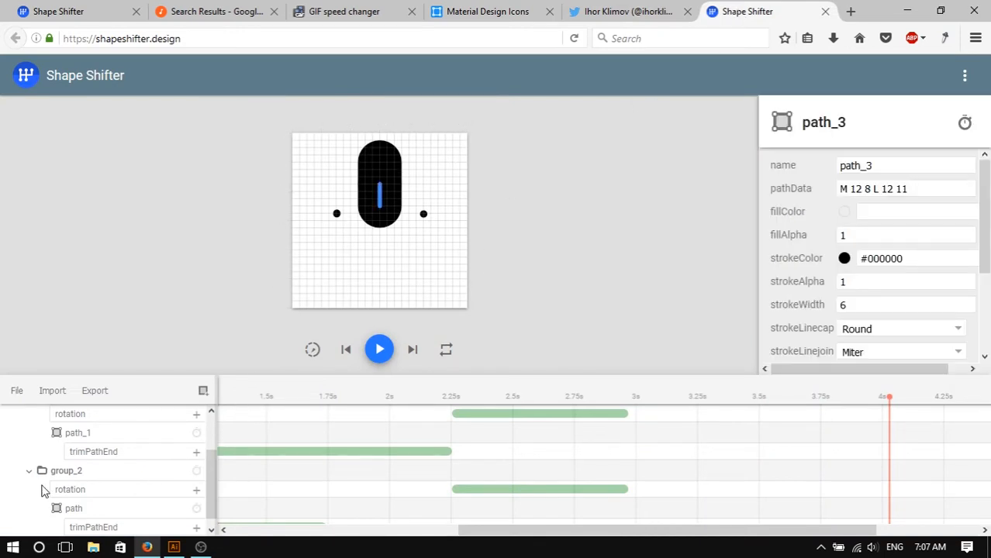
pyautogui.click(28, 471)
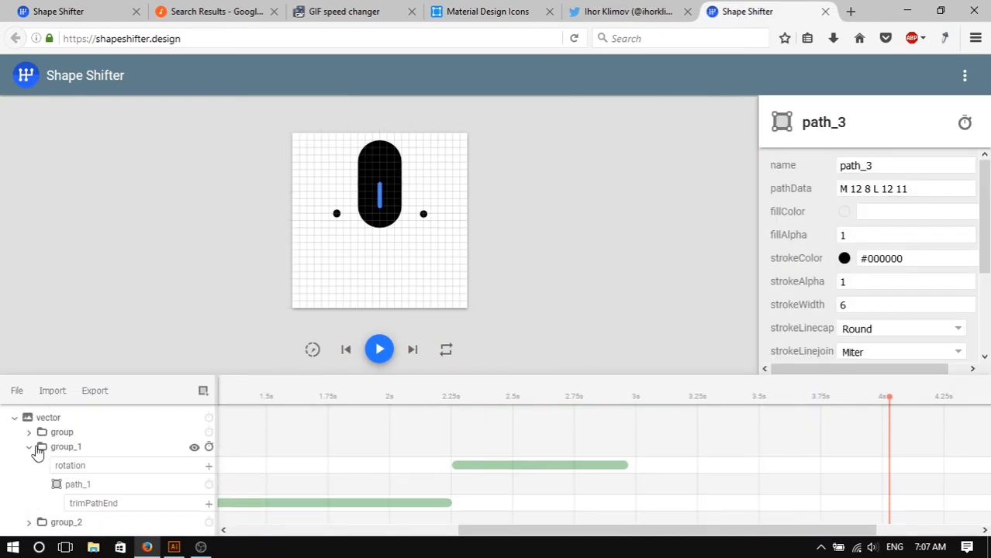
pyautogui.click(30, 448)
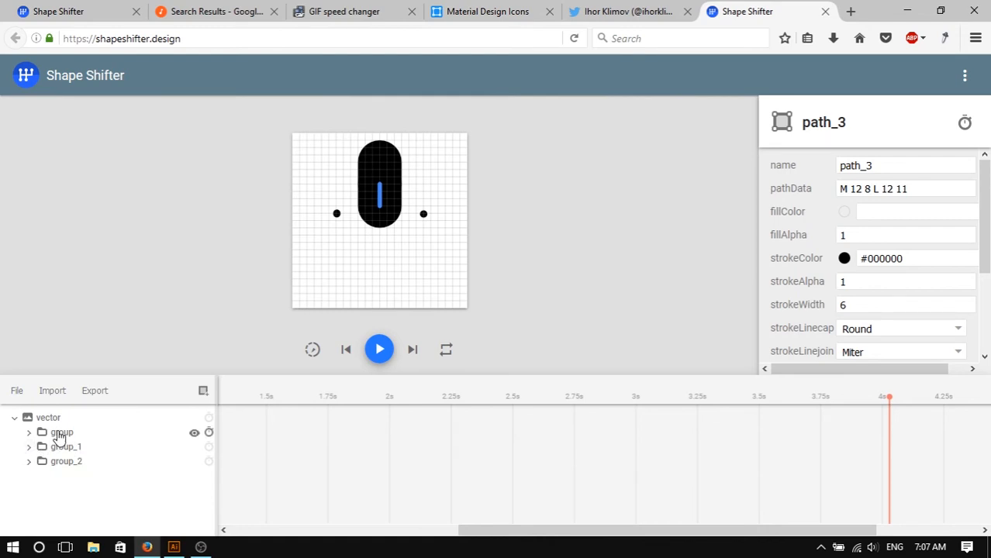
pyautogui.click(60, 434)
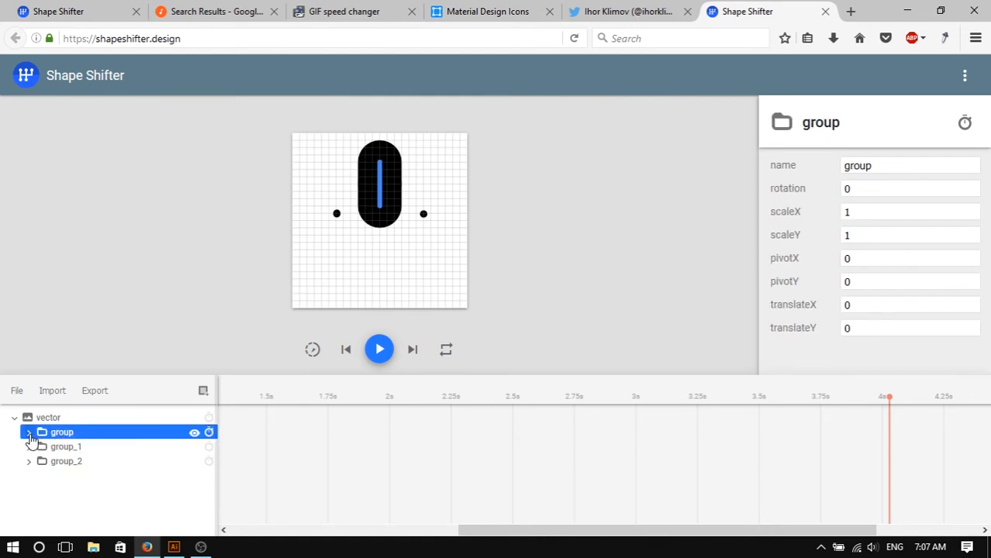
pyautogui.click(29, 435)
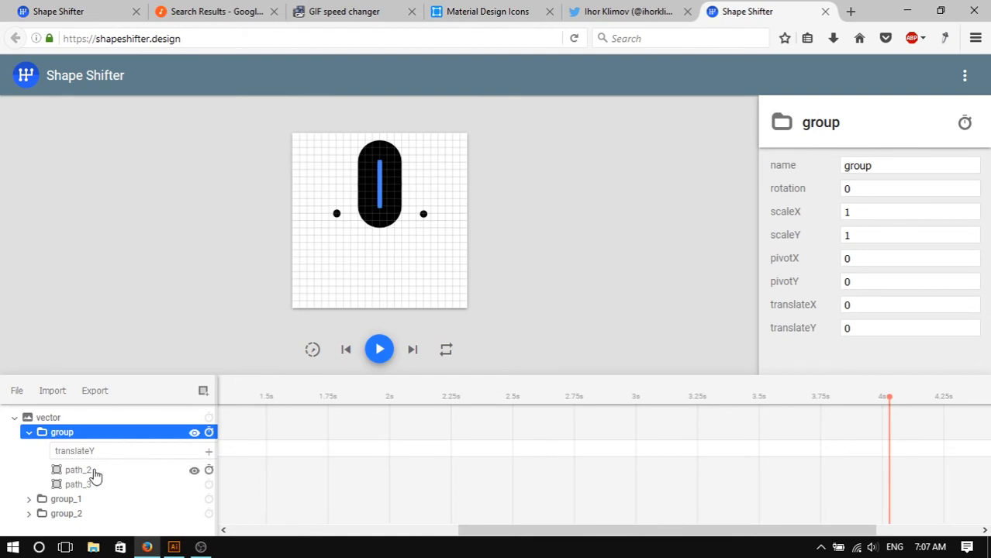
pyautogui.click(95, 475)
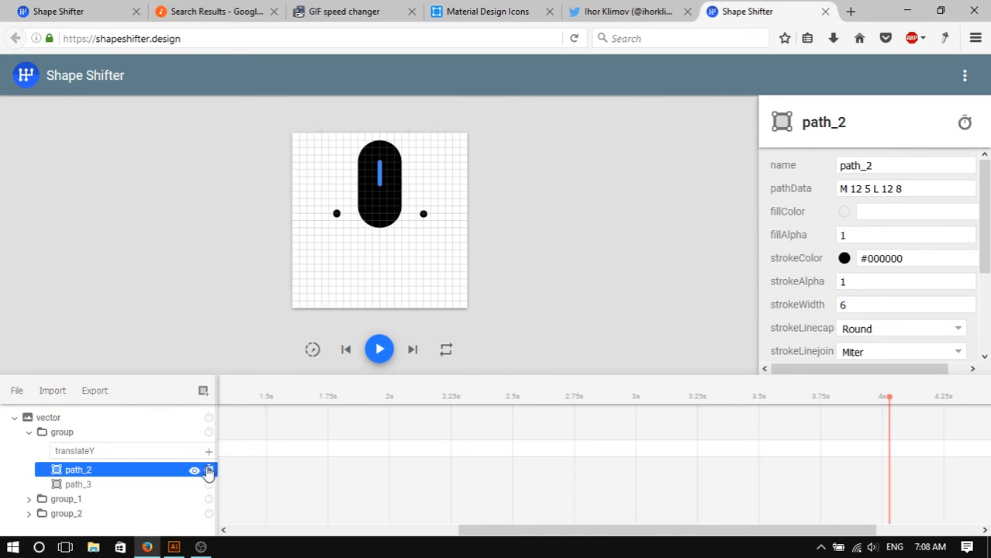
pyautogui.click(210, 472)
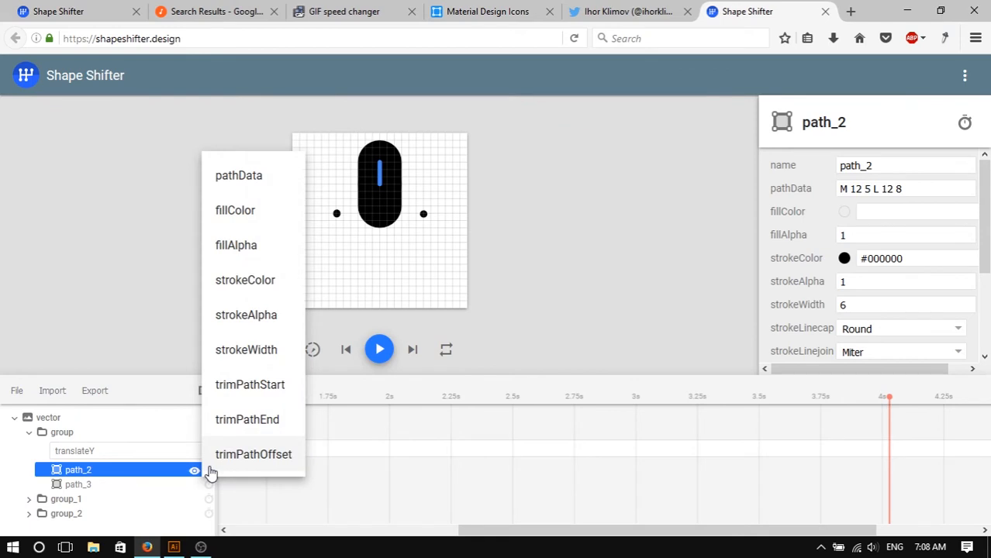
pyautogui.click(565, 256)
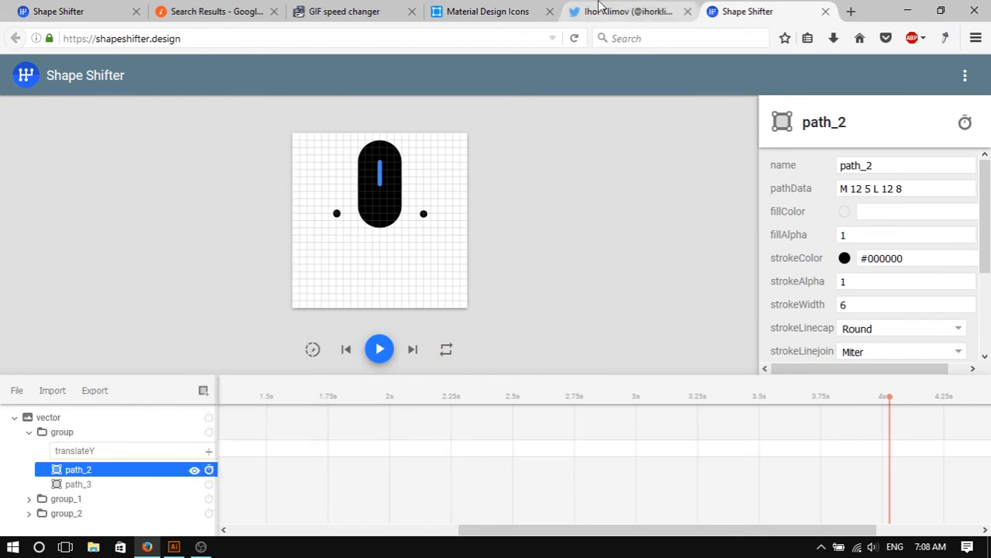
# - Compare the reference GIF with a playback of the animation, scrolling the timeline back to its start
pyautogui.click(624, 11)
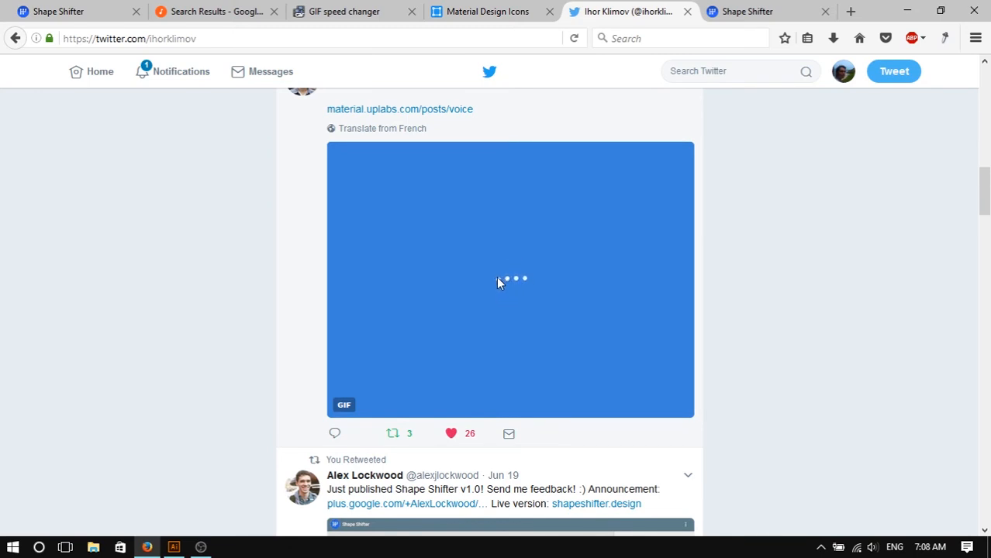
pyautogui.click(729, 11)
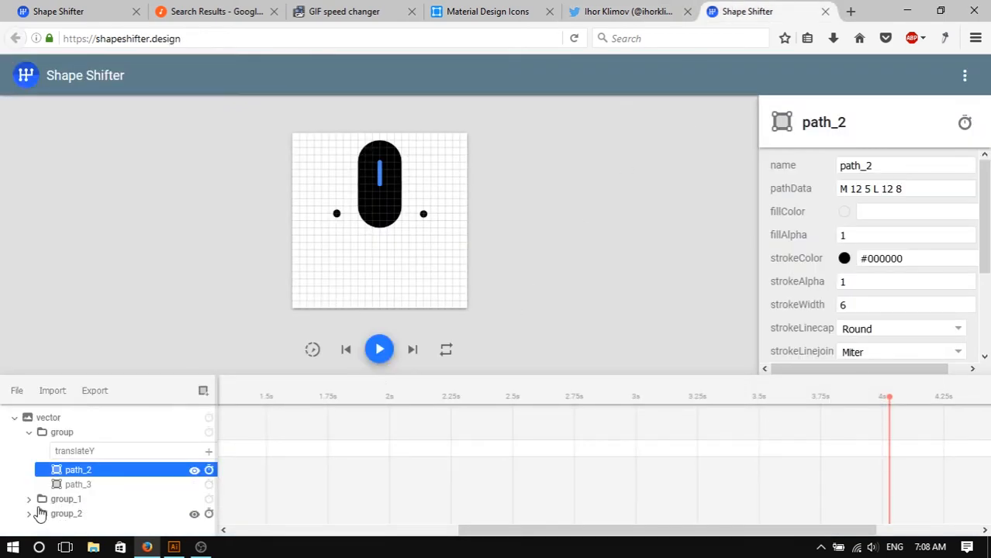
pyautogui.click(31, 501)
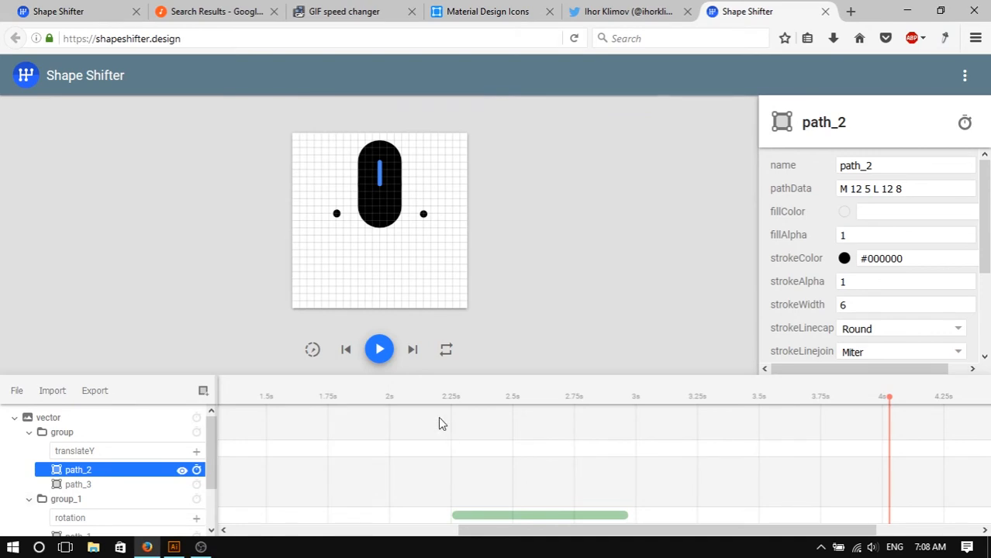
pyautogui.click(380, 350)
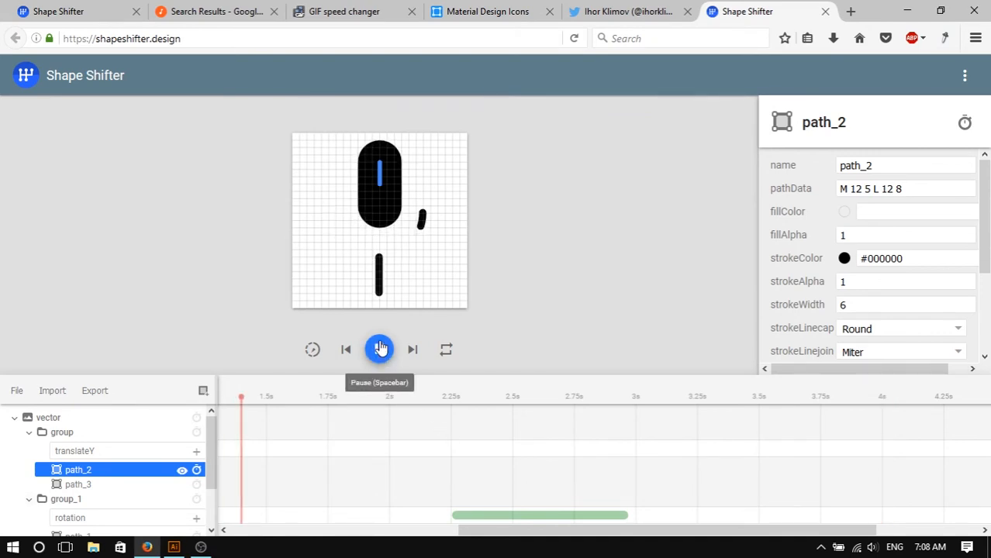
pyautogui.click(379, 350)
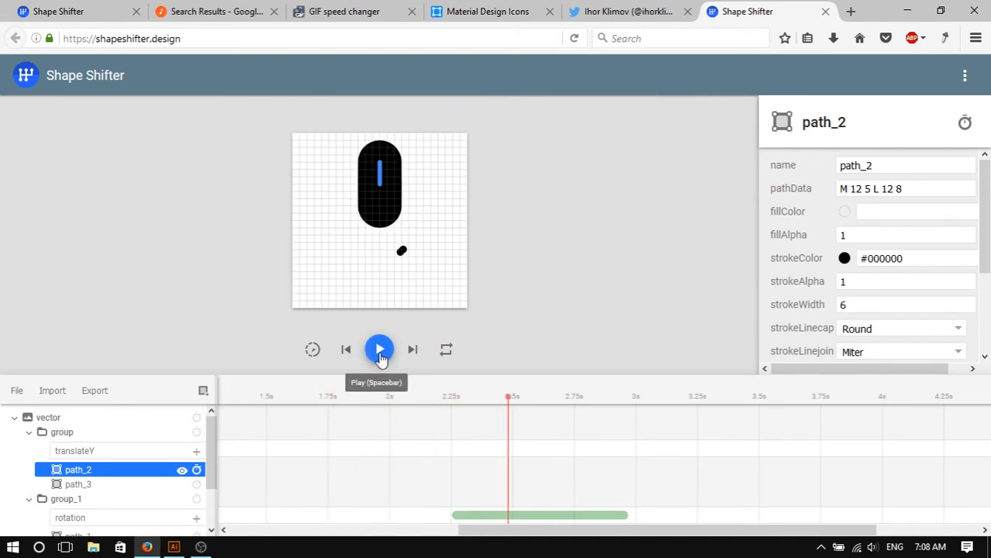
pyautogui.scroll(-1, 416, 466)
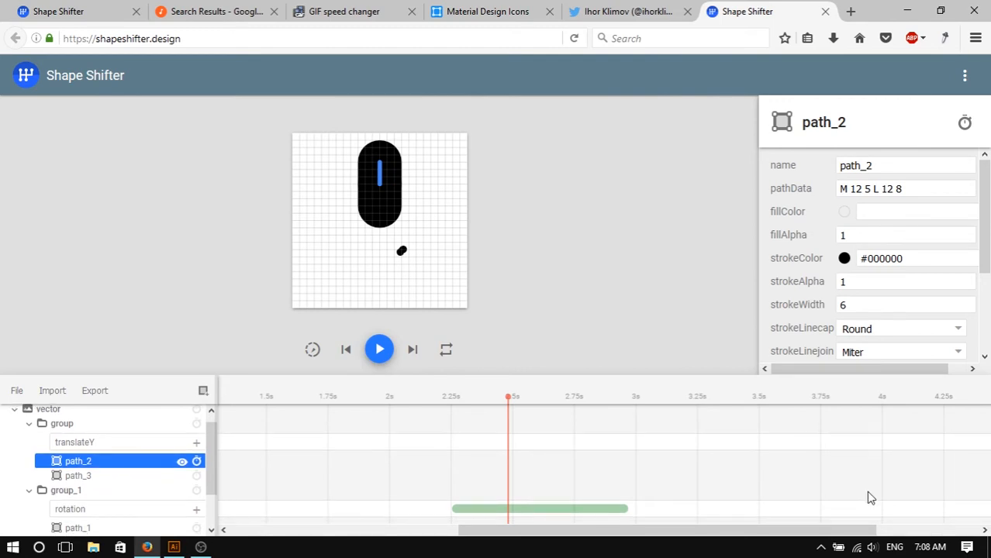
pyautogui.moveTo(657, 528); pyautogui.dragTo(388, 516)
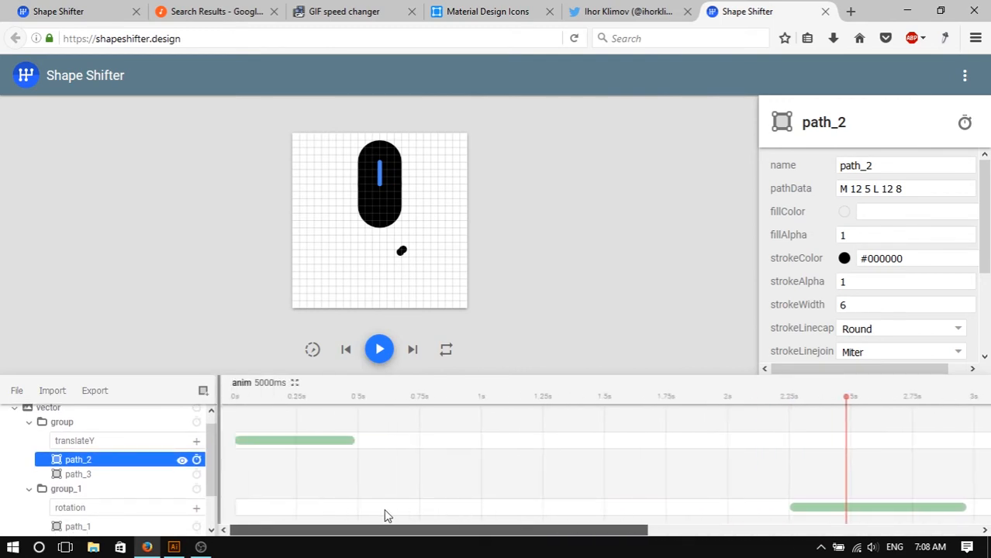
# - Play and pause the animation preview, then scrub the playhead back to about 0.75 s to inspect the microphone forming
pyautogui.click(379, 351)
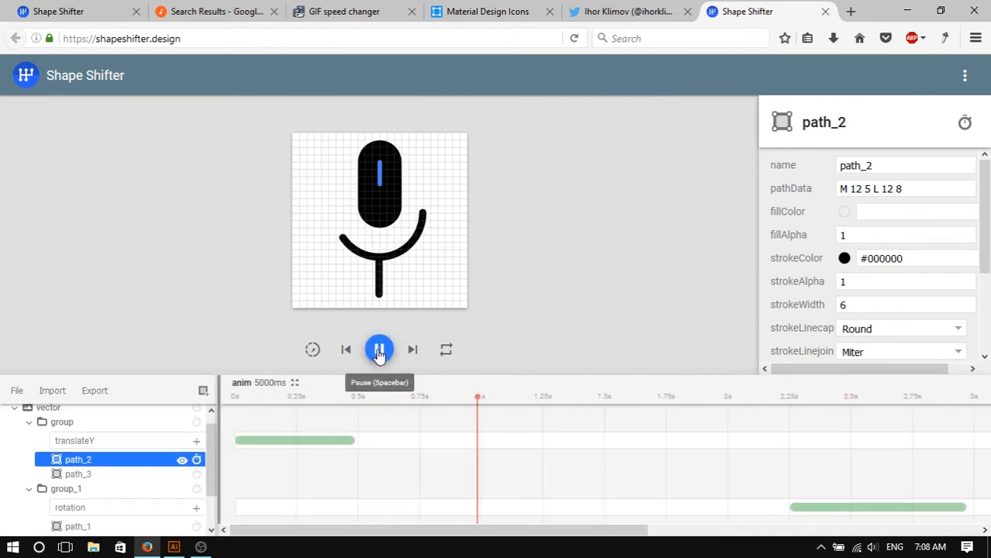
pyautogui.click(379, 351)
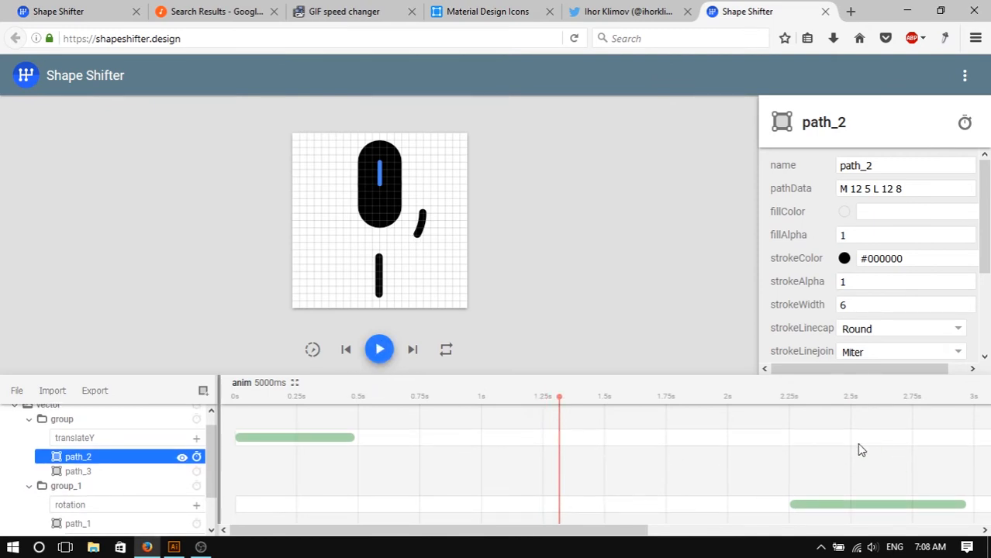
pyautogui.scroll(-1, 859, 473)
pyautogui.moveTo(562, 404)
pyautogui.mouseDown()
pyautogui.moveTo(438, 402)
pyautogui.moveTo(429, 404)
pyautogui.moveTo(477, 415)
pyautogui.moveTo(423, 418)
pyautogui.mouseUp()
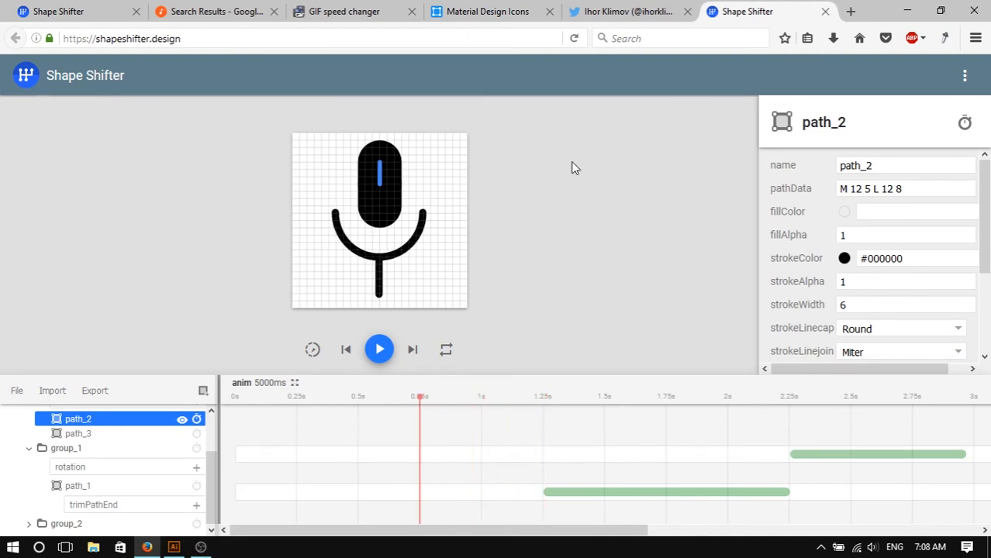
# - Review the slowed-down reference GIF and the original Twitter GIF, then return to Shape Shifter
pyautogui.click(629, 11)
pyautogui.click(504, 10)
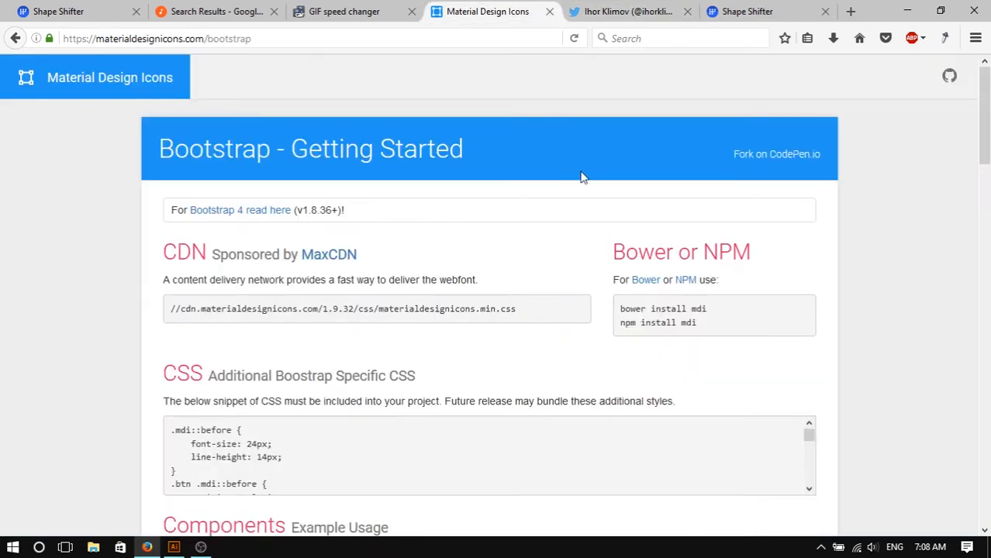
pyautogui.click(341, 11)
pyautogui.moveTo(985, 152); pyautogui.dragTo(987, 302)
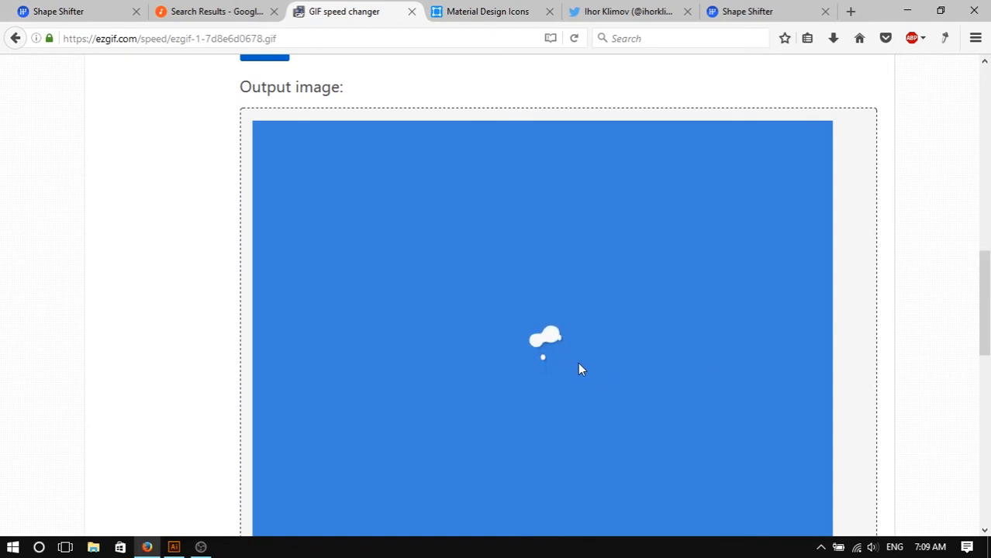
pyautogui.click(638, 11)
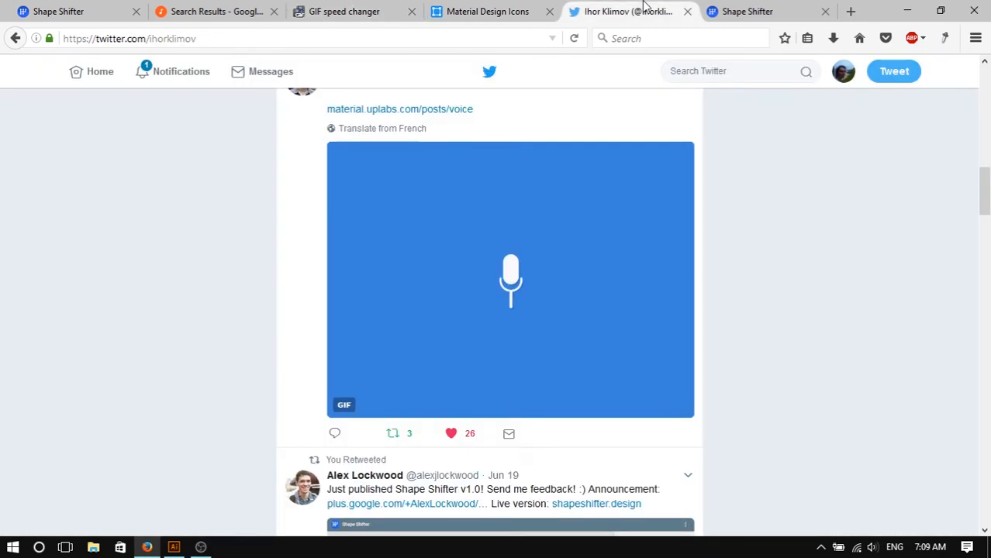
pyautogui.click(500, 9)
pyautogui.click(777, 10)
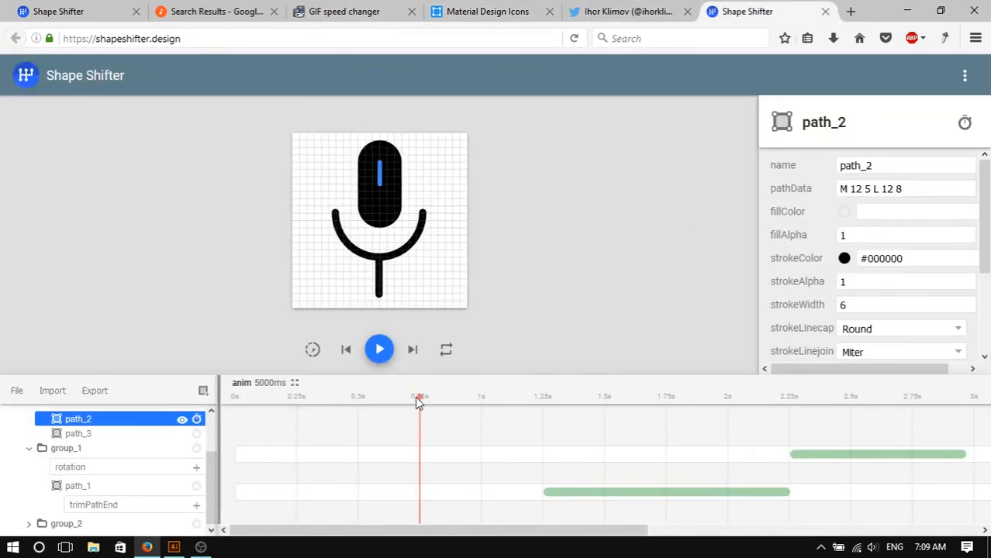
# - Move the playhead to about 0.55 s, select group, then path_2, and open path_2's animatable property list
pyautogui.moveTo(420, 398); pyautogui.dragTo(371, 401)
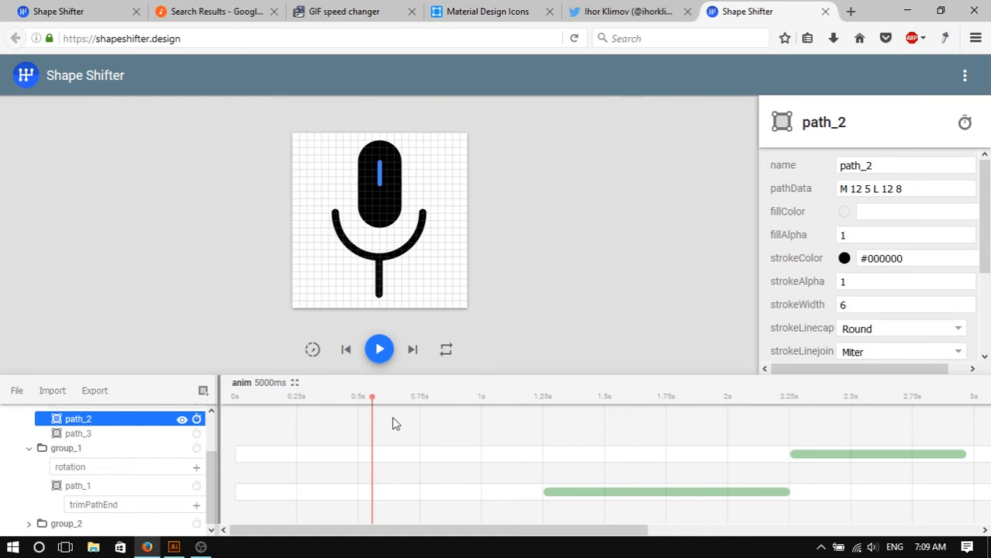
pyautogui.scroll(1, 256, 474)
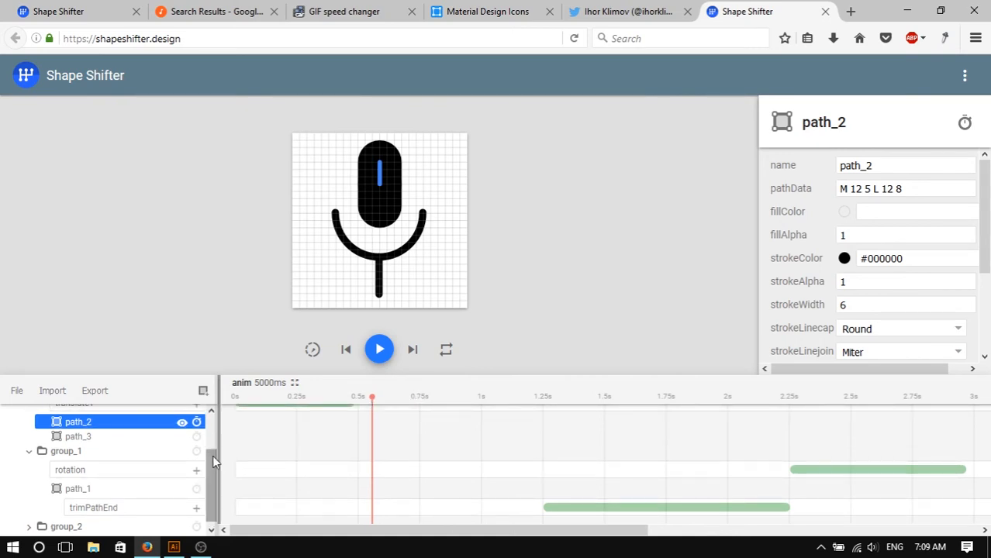
pyautogui.moveTo(212, 457); pyautogui.dragTo(217, 422)
pyautogui.click(124, 437)
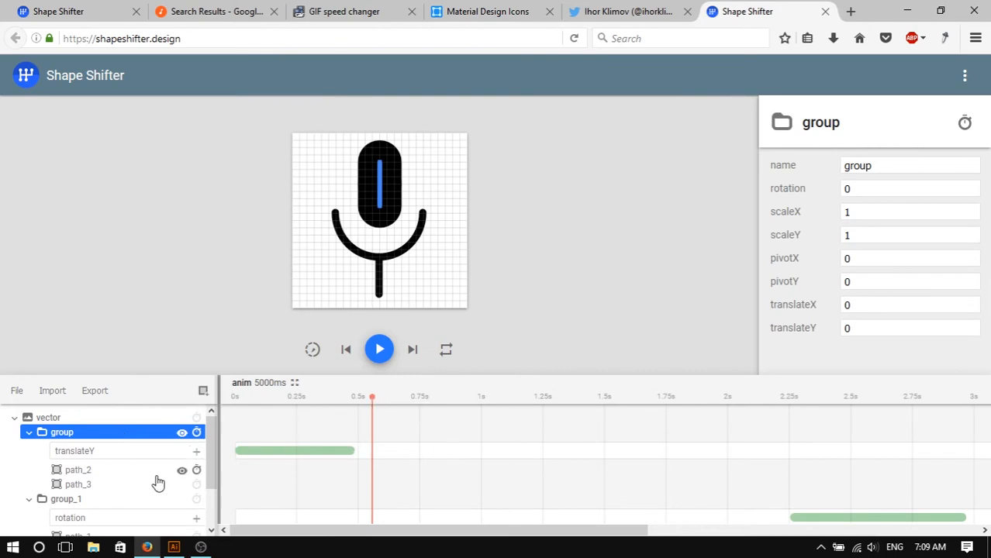
pyautogui.click(198, 470)
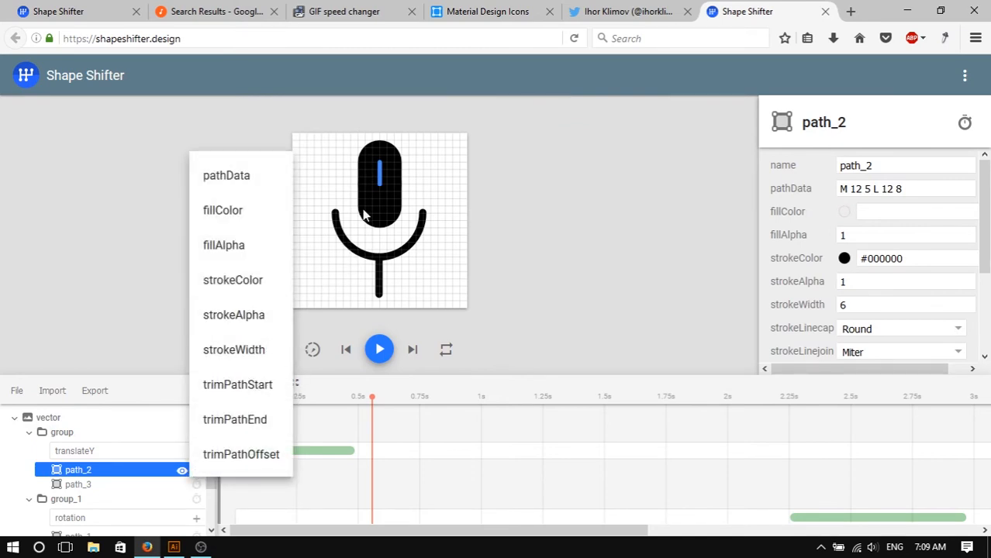
# - Switch to the Twitter tab to watch the reference voice animation GIF again
pyautogui.click(487, 11)
pyautogui.click(624, 11)
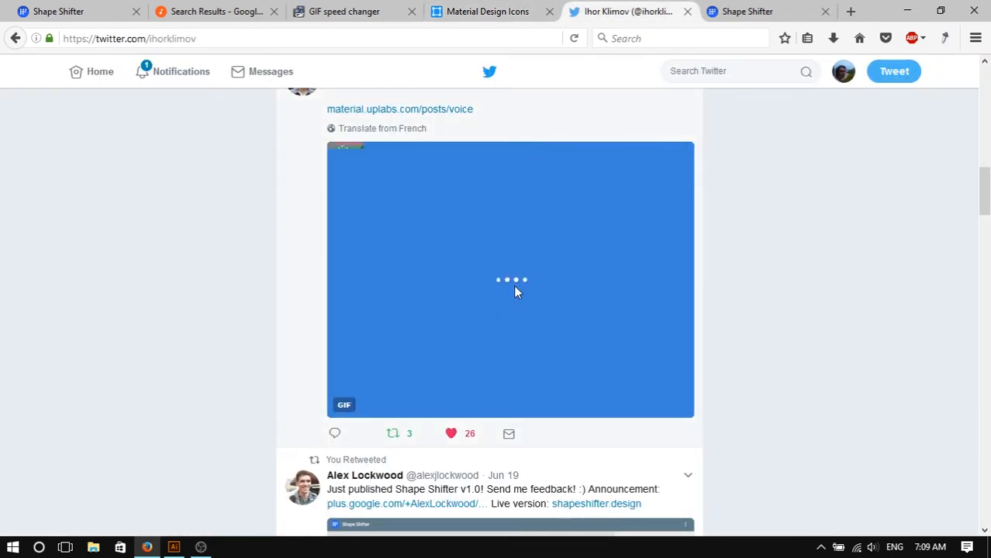
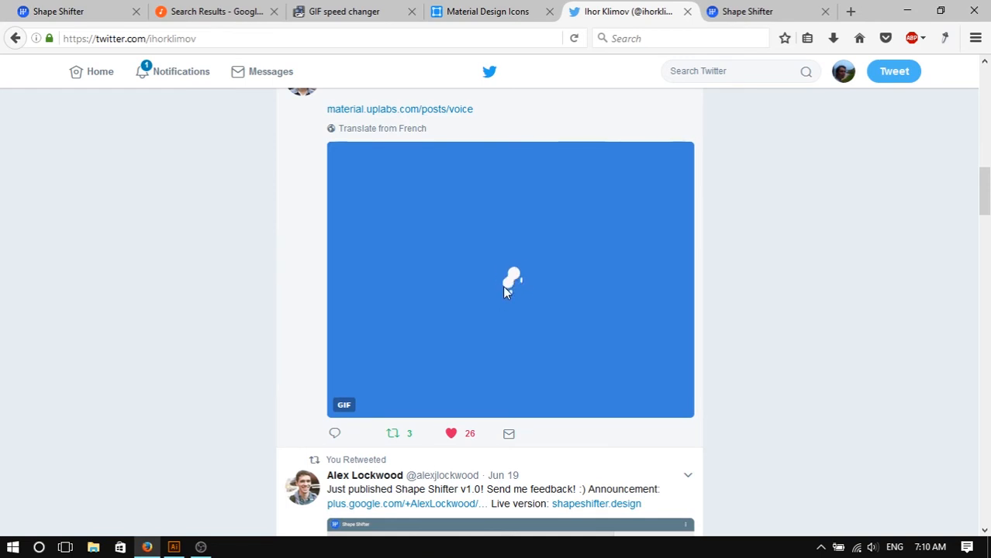
# - Return to Shape Shifter and inspect the properties of the microphone's arc path
pyautogui.click(526, 11)
pyautogui.click(725, 12)
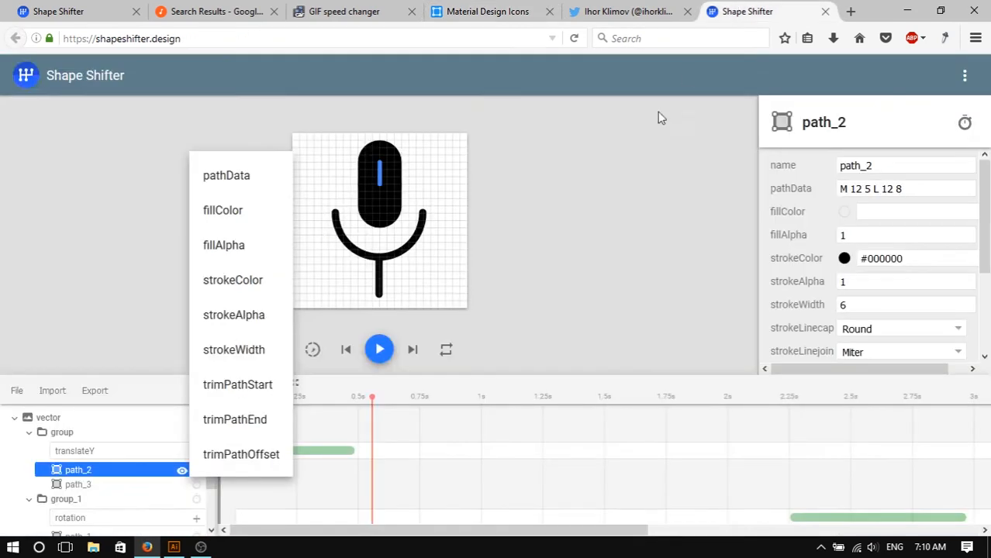
pyautogui.click(489, 231)
pyautogui.click(412, 251)
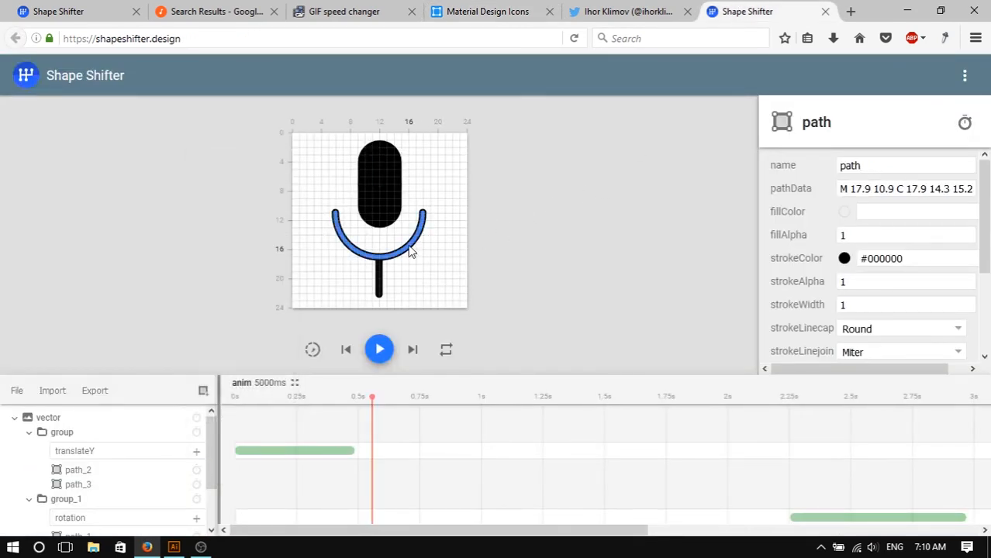
pyautogui.click(379, 279)
pyautogui.click(410, 251)
pyautogui.click(867, 283)
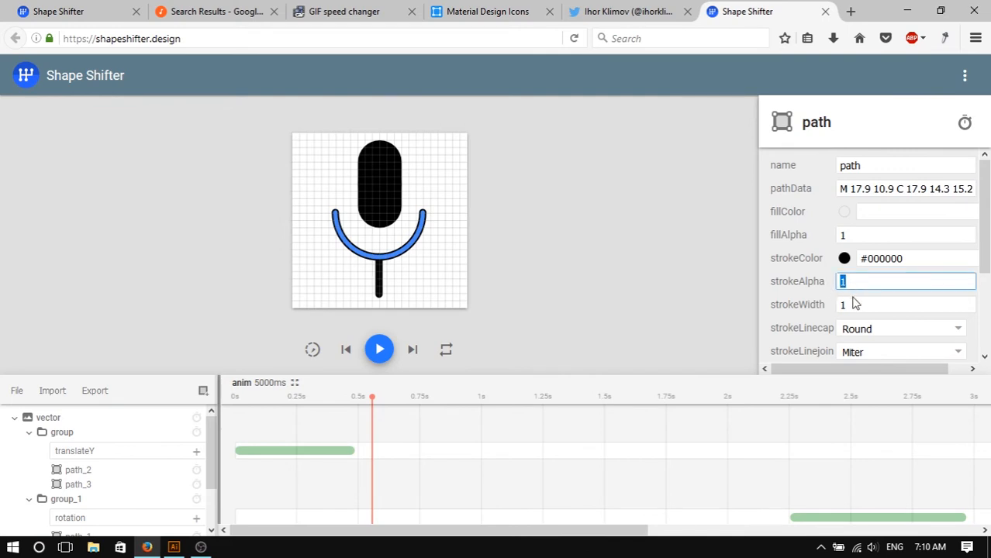
# - Animate path_3's strokeWidth from 750 to 3000 ms, ending at a width of 2
pyautogui.click(390, 178)
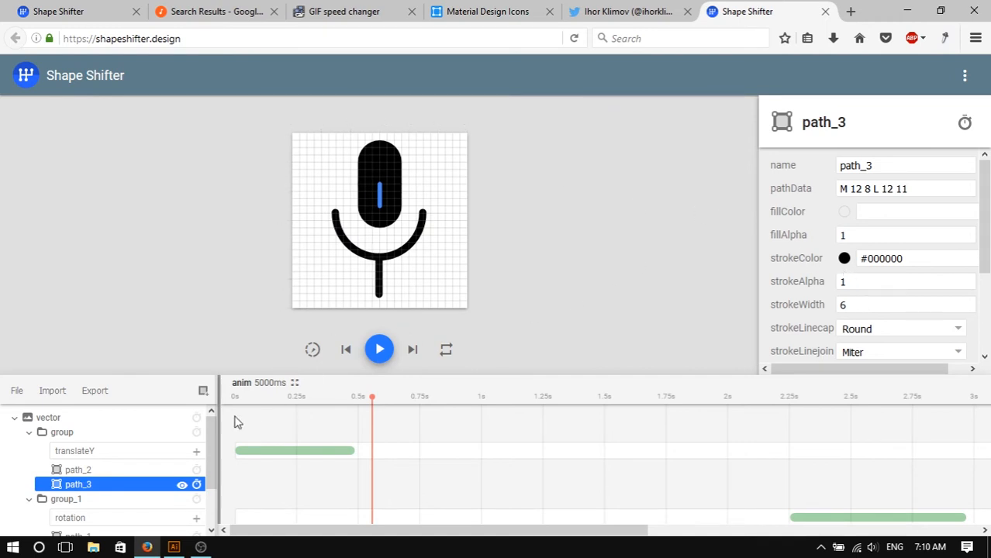
pyautogui.click(197, 486)
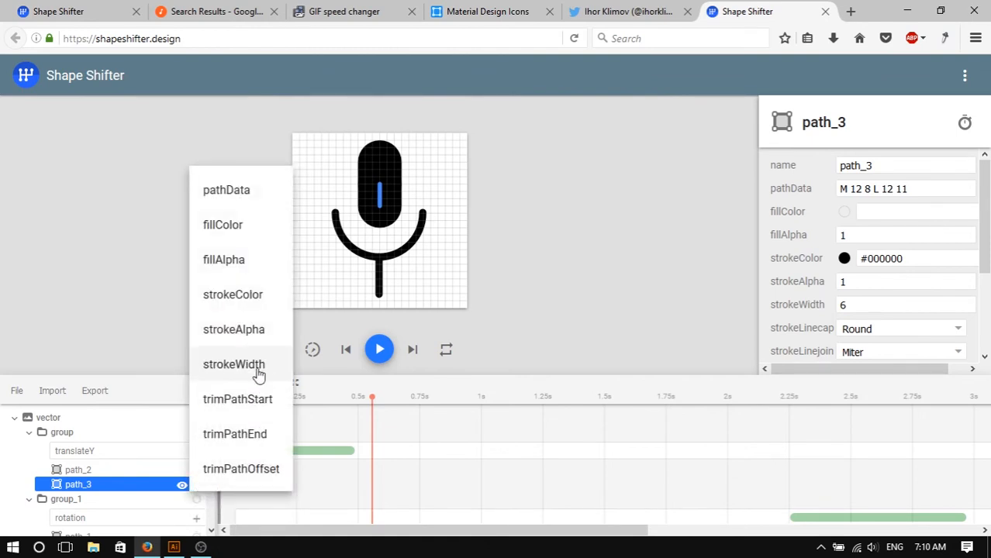
pyautogui.click(258, 374)
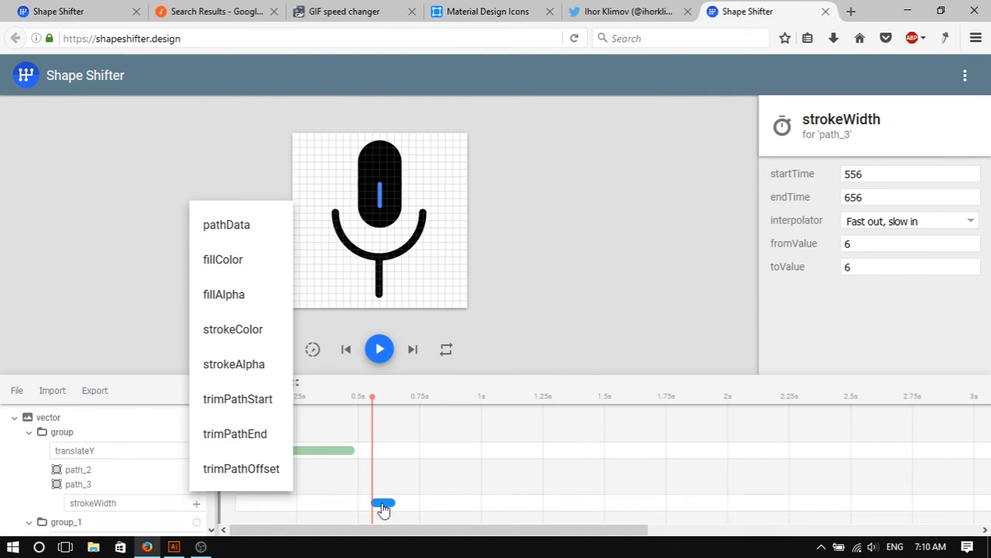
pyautogui.moveTo(383, 508); pyautogui.dragTo(439, 504)
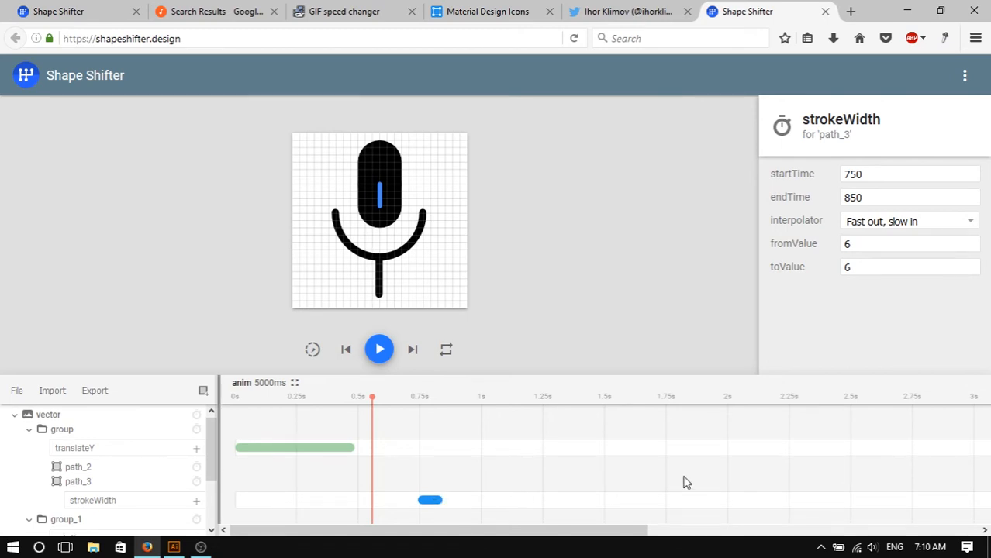
pyautogui.middleClick(590, 482)
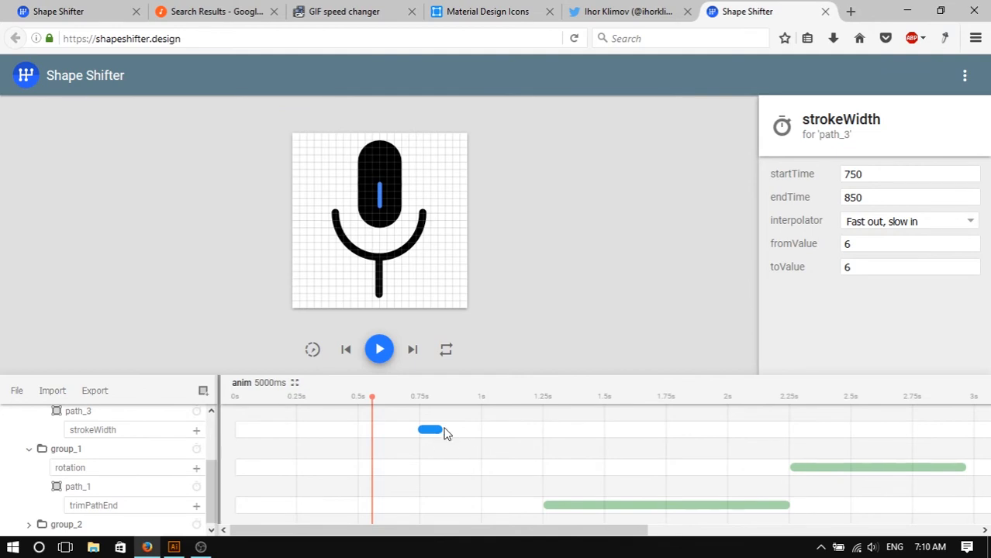
pyautogui.moveTo(440, 427); pyautogui.dragTo(791, 439)
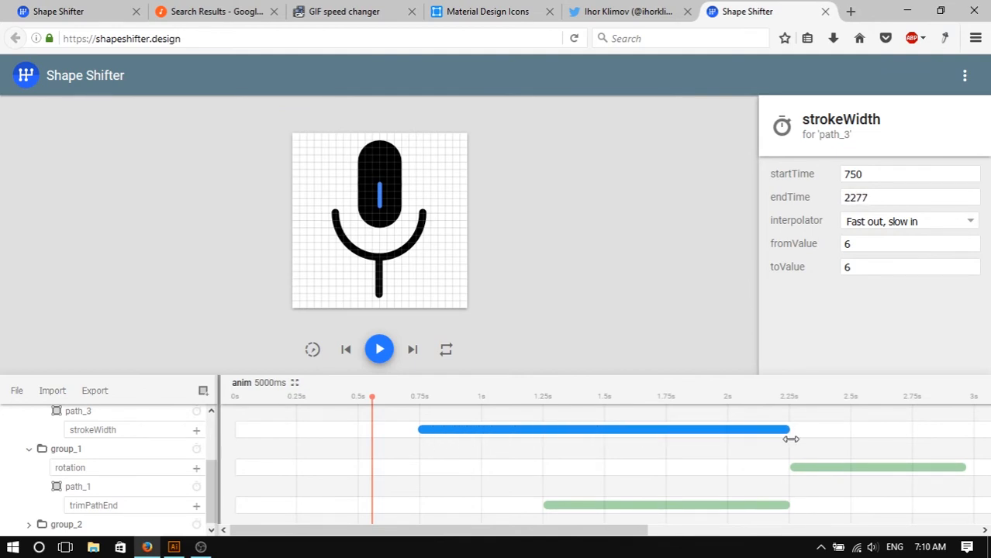
pyautogui.moveTo(376, 399); pyautogui.dragTo(966, 434)
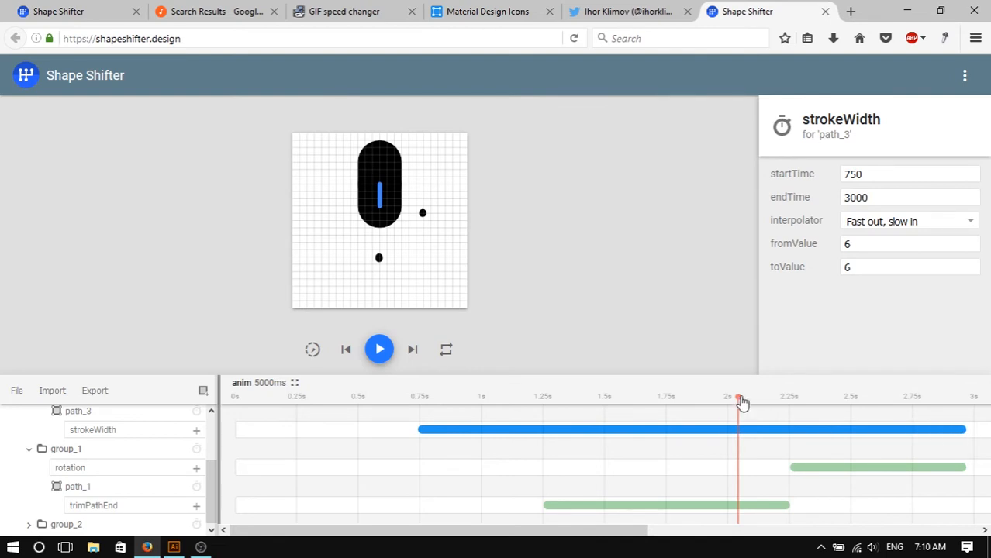
pyautogui.click(816, 270)
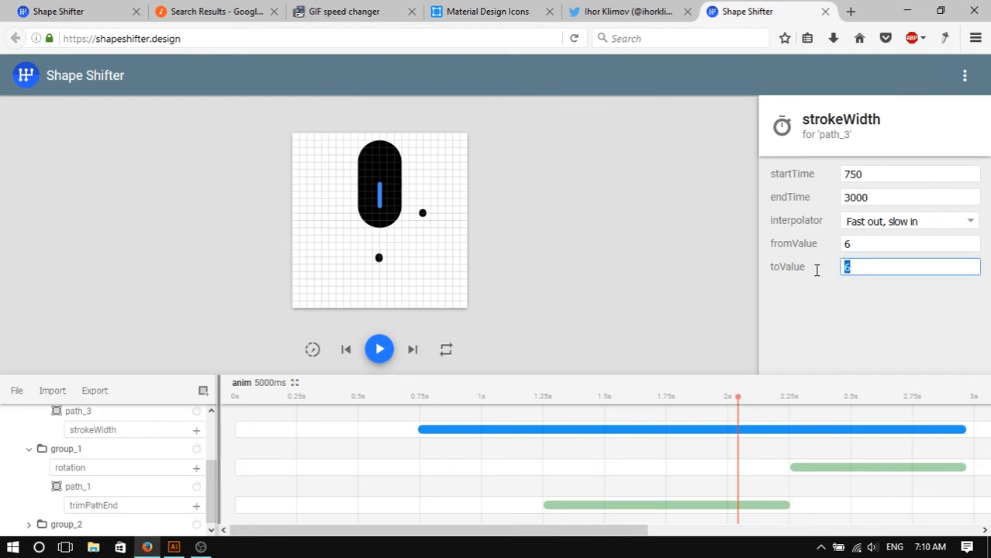
pyautogui.write('2')
# - Animate path_2's strokeWidth from 750 to 3000 ms, ending at a width of 2
pyautogui.moveTo(738, 402); pyautogui.dragTo(547, 398)
pyautogui.scroll(1, 225, 463)
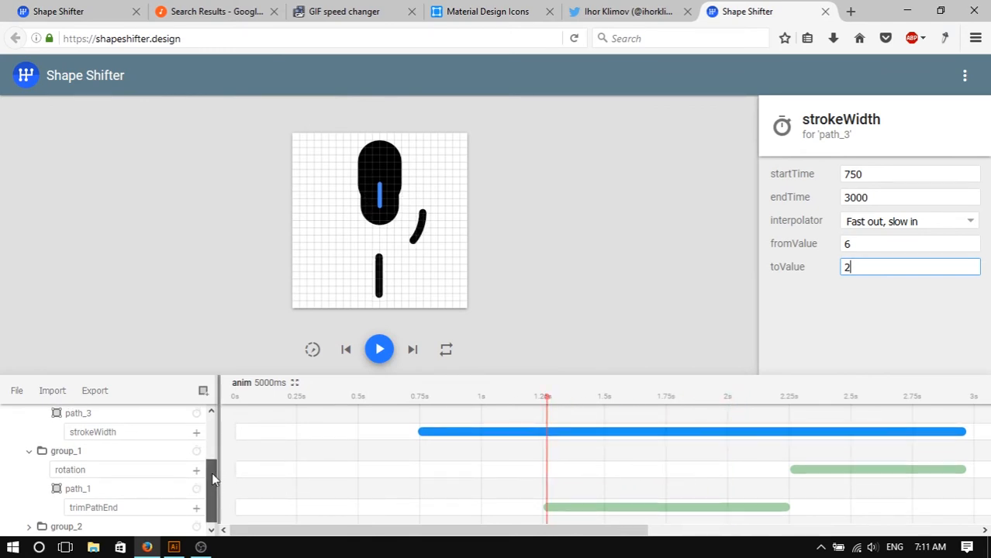
pyautogui.scroll(2, 212, 472)
pyautogui.click(197, 441)
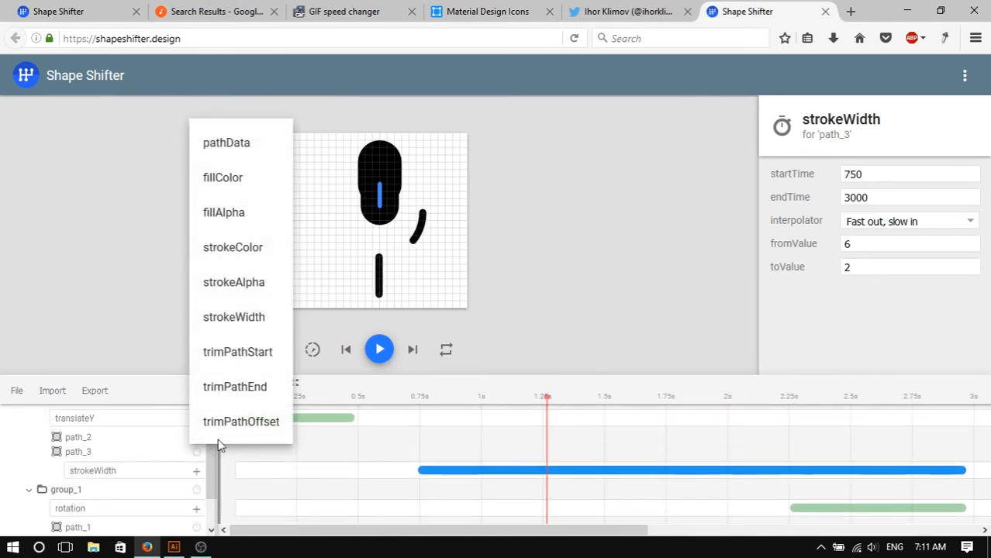
pyautogui.click(252, 319)
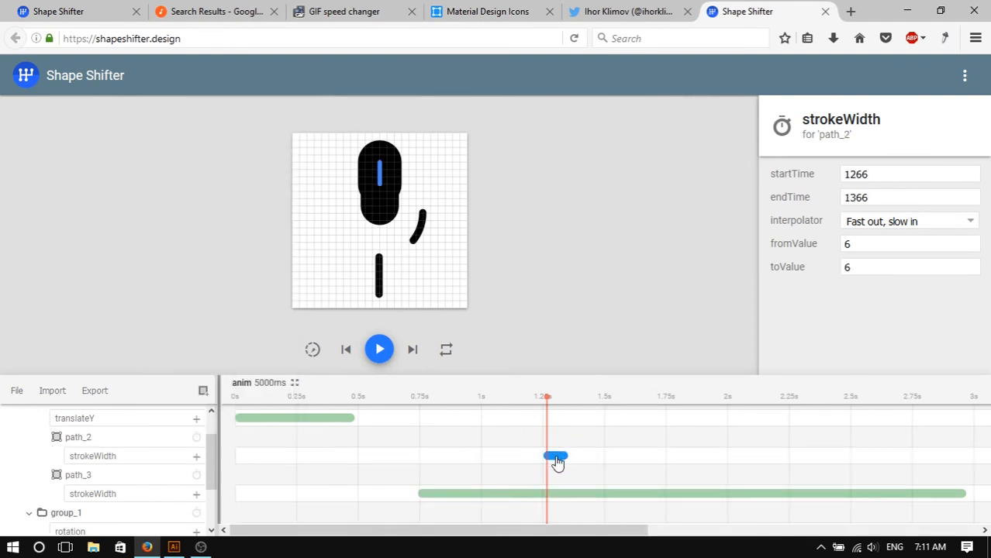
pyautogui.moveTo(558, 459); pyautogui.dragTo(451, 458)
pyautogui.moveTo(616, 459); pyautogui.dragTo(970, 459)
pyautogui.doubleClick(887, 272)
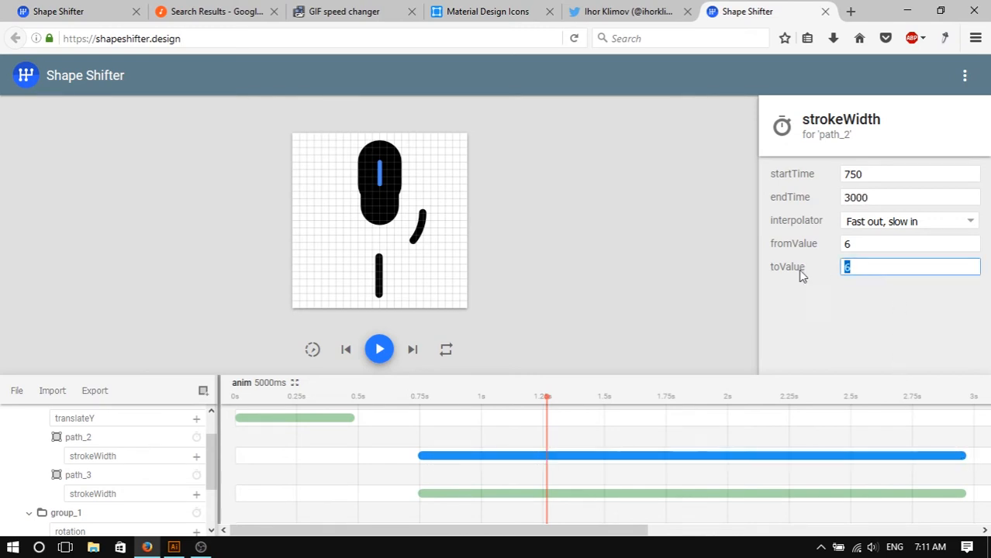
pyautogui.write('2')
# - Play and pause the animation preview, then select path_2's strokeWidth animation
pyautogui.click(379, 349)
pyautogui.click(608, 268)
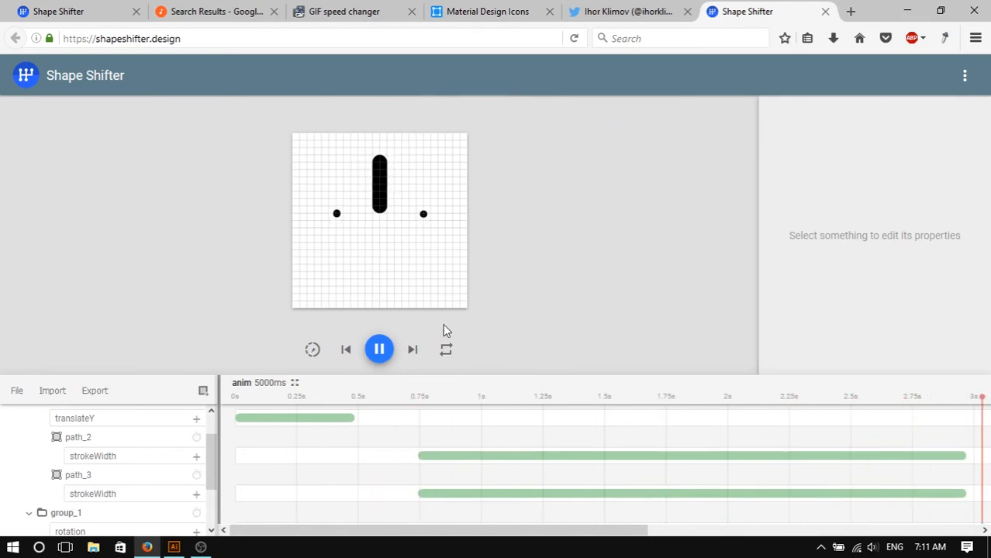
pyautogui.click(381, 351)
pyautogui.click(467, 458)
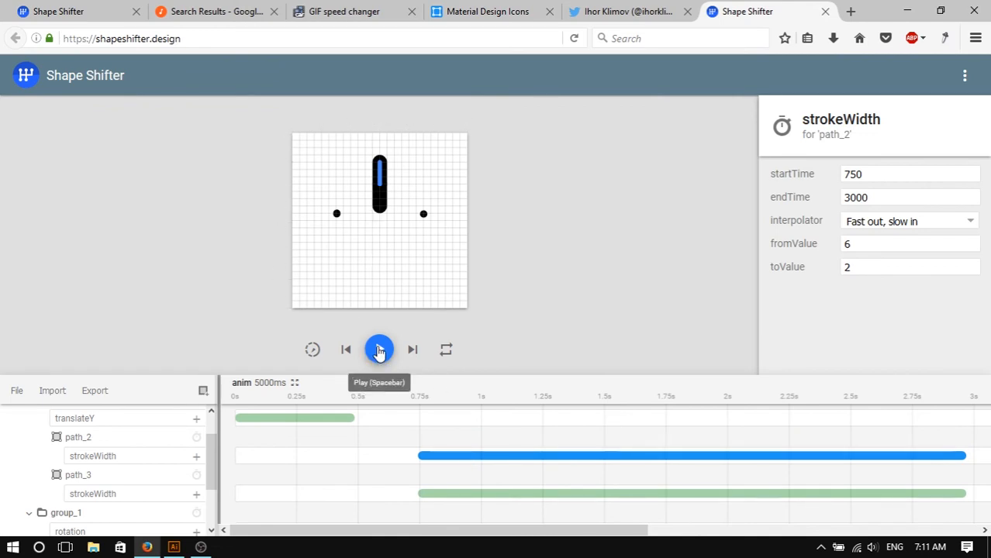
# - Animate path_3's trimPathOffset from 0.4 to 0.6 between 750 and 3000 ms
pyautogui.click(197, 479)
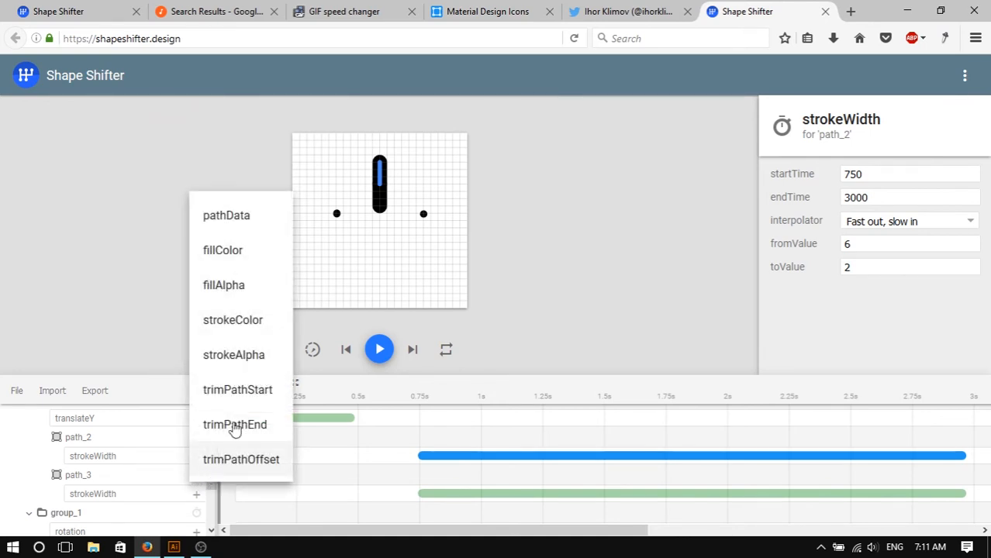
pyautogui.click(233, 462)
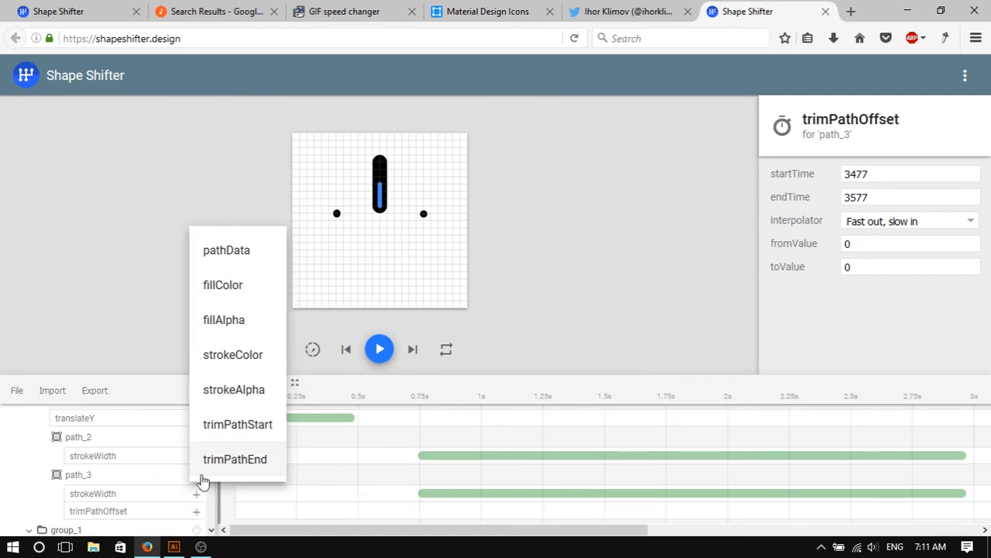
pyautogui.click(121, 511)
pyautogui.click(895, 242)
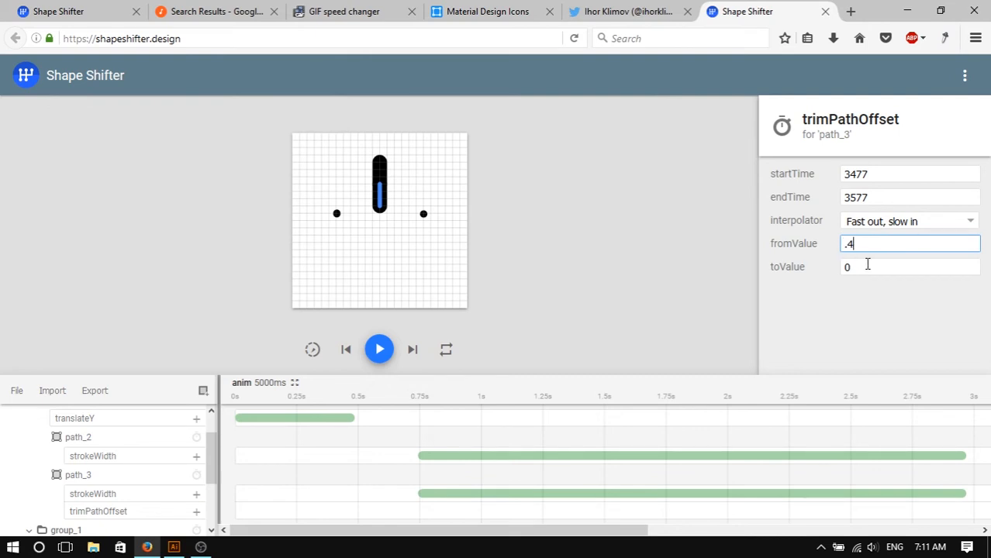
pyautogui.moveTo(866, 268); pyautogui.dragTo(785, 285)
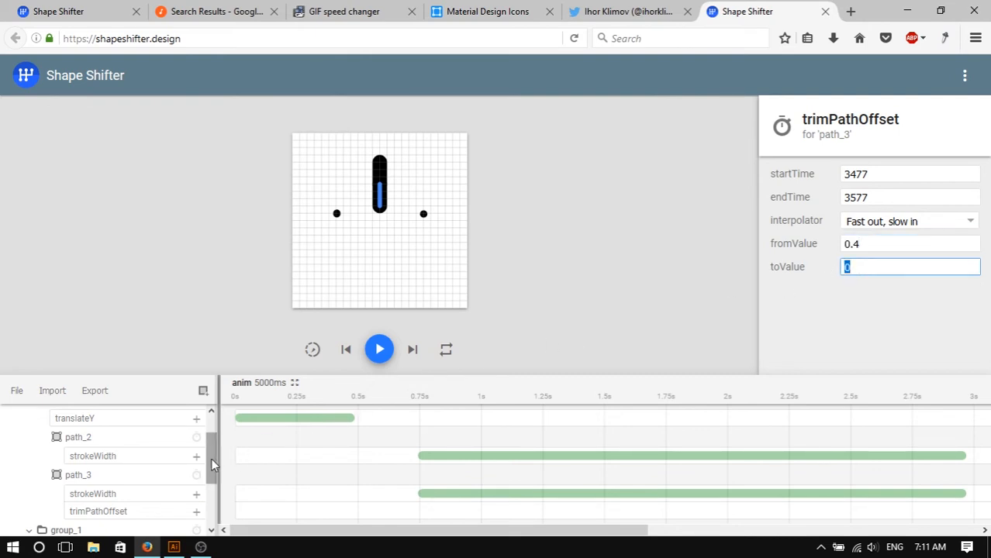
pyautogui.moveTo(213, 464)
pyautogui.mouseDown()
pyautogui.moveTo(218, 520)
pyautogui.moveTo(214, 473)
pyautogui.mouseUp()
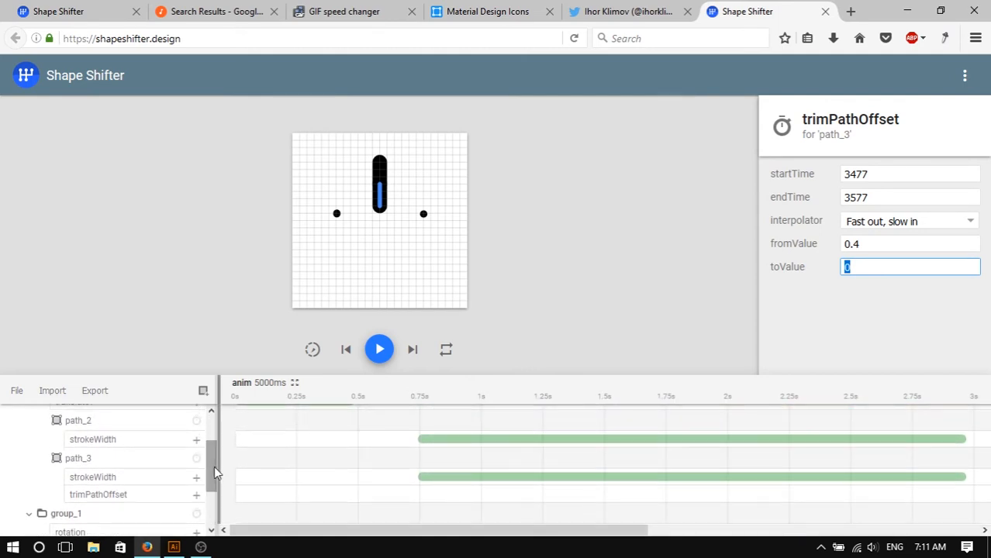
pyautogui.click(124, 497)
pyautogui.moveTo(277, 531); pyautogui.dragTo(417, 533)
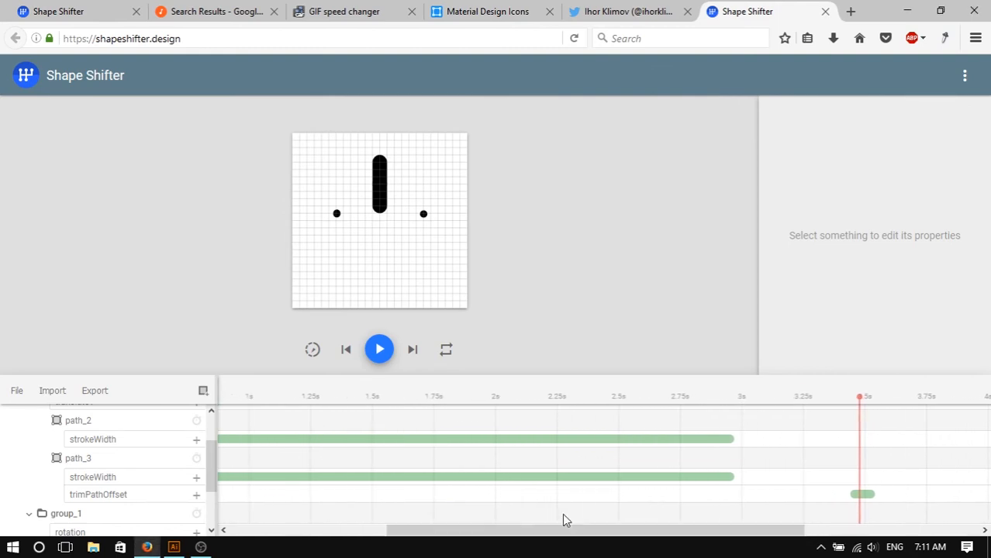
pyautogui.moveTo(862, 496); pyautogui.dragTo(828, 496)
pyautogui.moveTo(677, 504); pyautogui.dragTo(314, 509)
pyautogui.moveTo(412, 534); pyautogui.dragTo(327, 534)
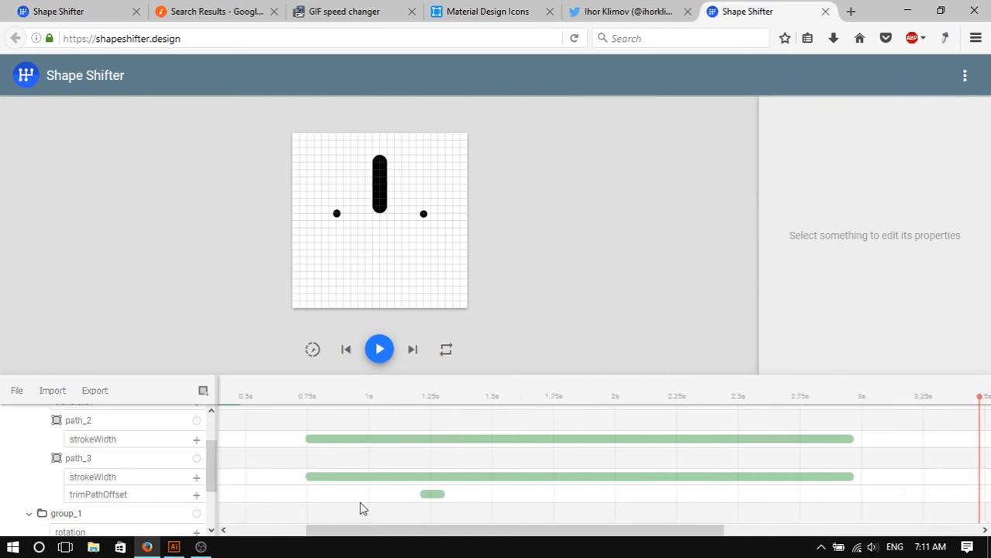
pyautogui.click(431, 495)
pyautogui.moveTo(436, 500); pyautogui.dragTo(845, 482)
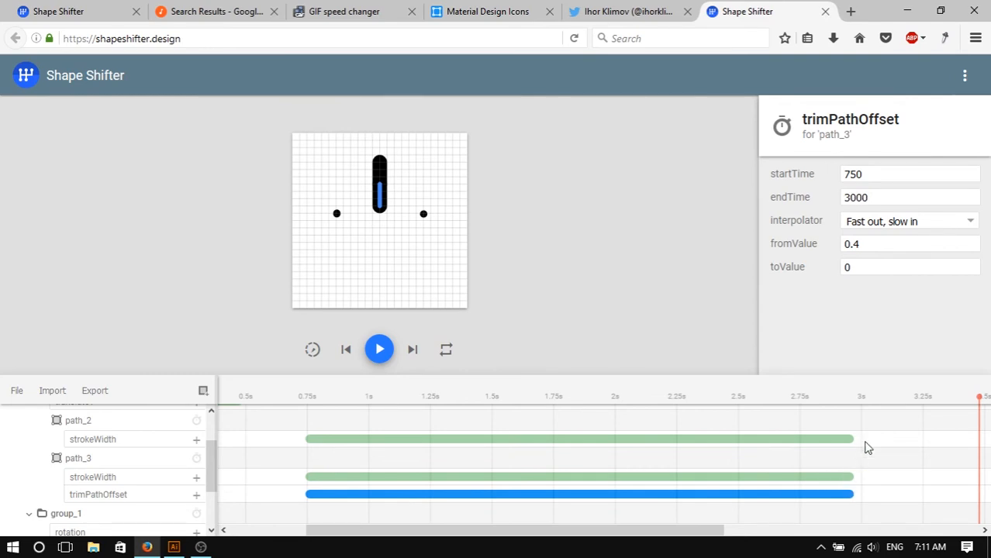
pyautogui.doubleClick(875, 267)
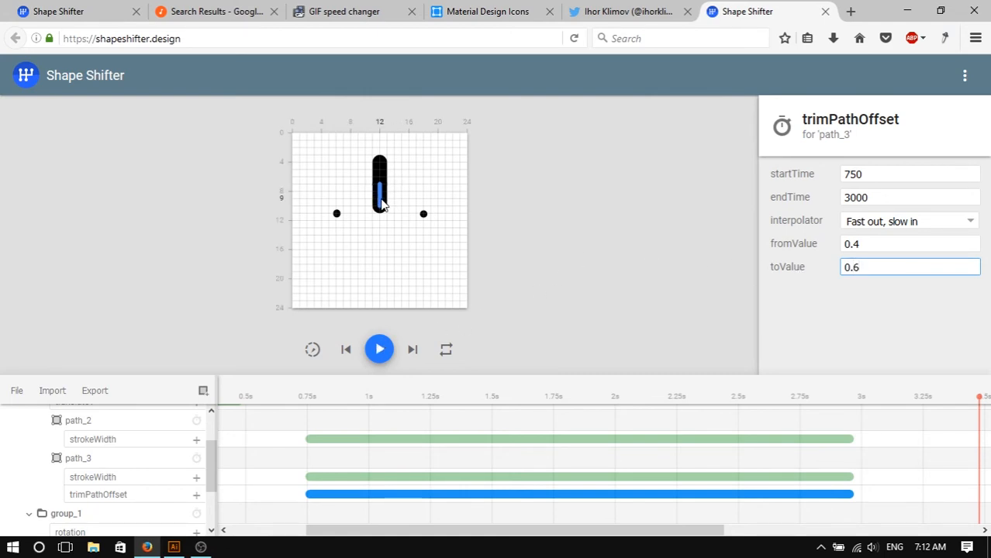
# - Preview the animation and delete path_3's trimPathOffset animation
pyautogui.click(379, 350)
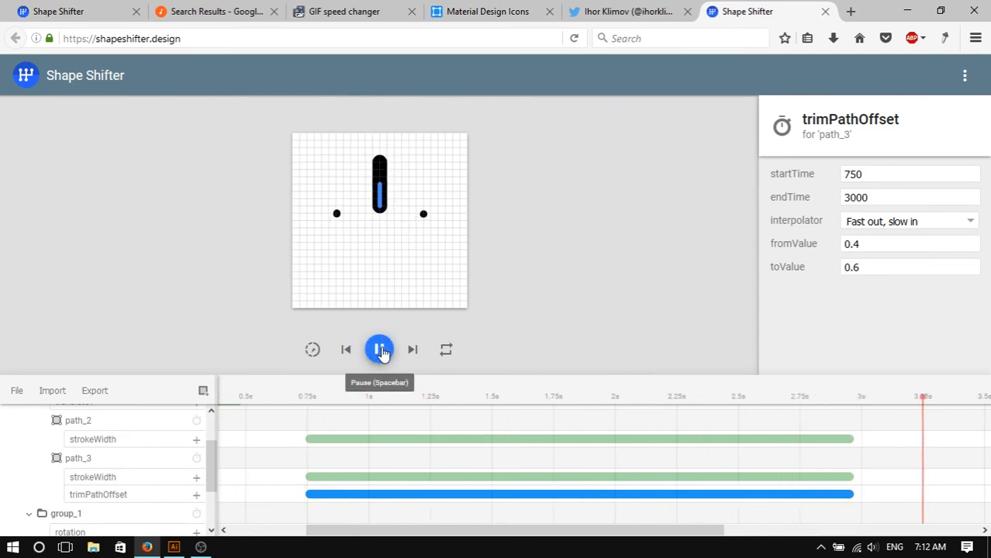
pyautogui.click(381, 353)
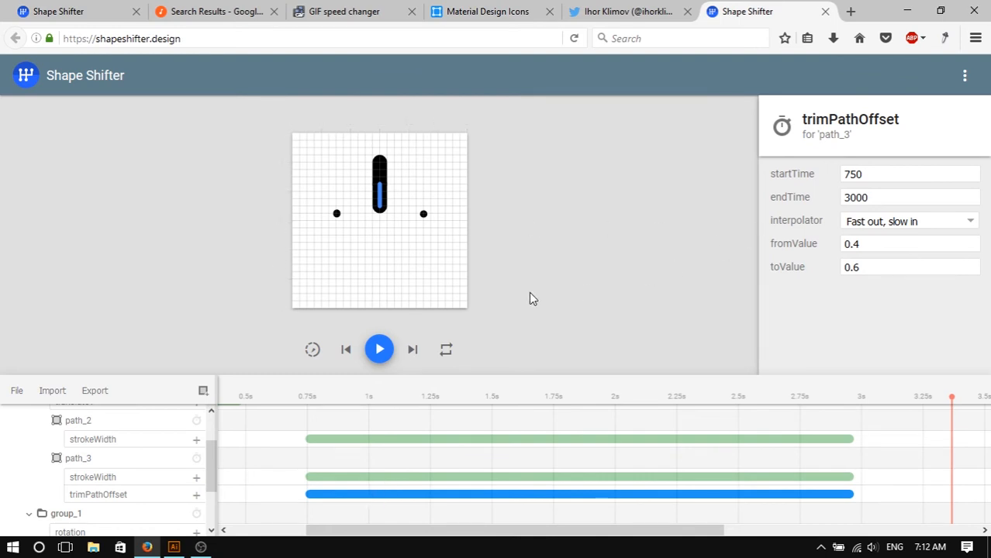
pyautogui.press('Delete')
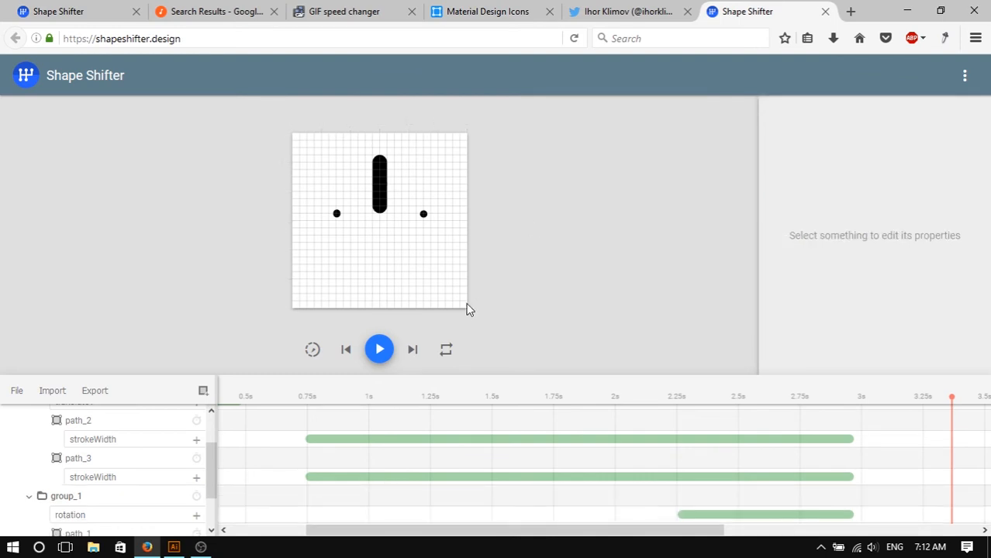
# - Add trimPathStart and trimPathEnd animations to path_3, both running from 750 to 3000 ms
pyautogui.click(196, 459)
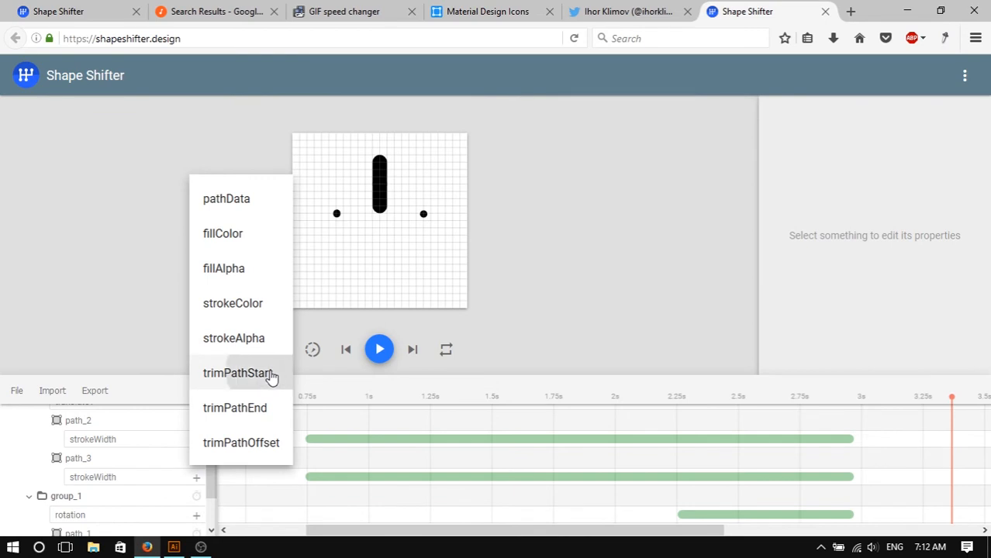
pyautogui.click(271, 375)
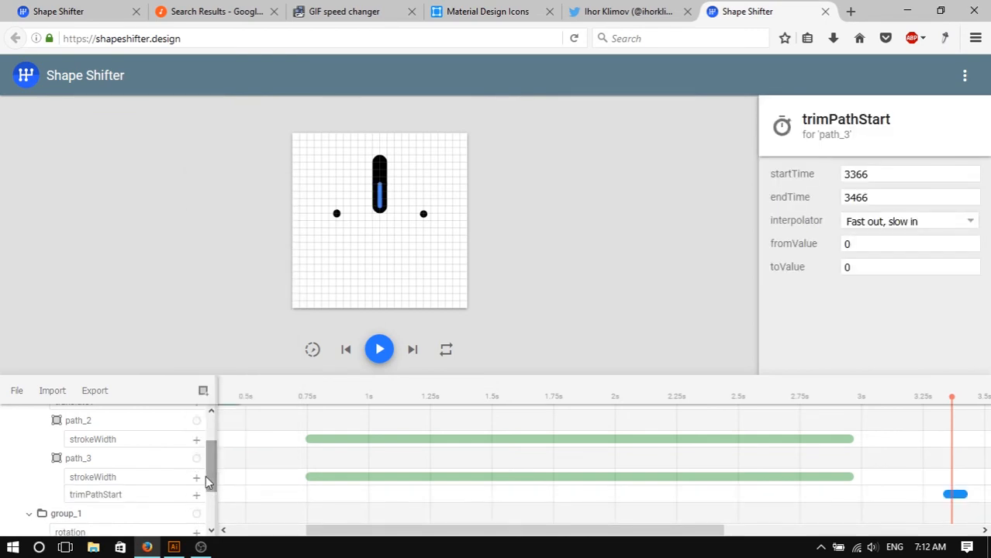
pyautogui.click(197, 460)
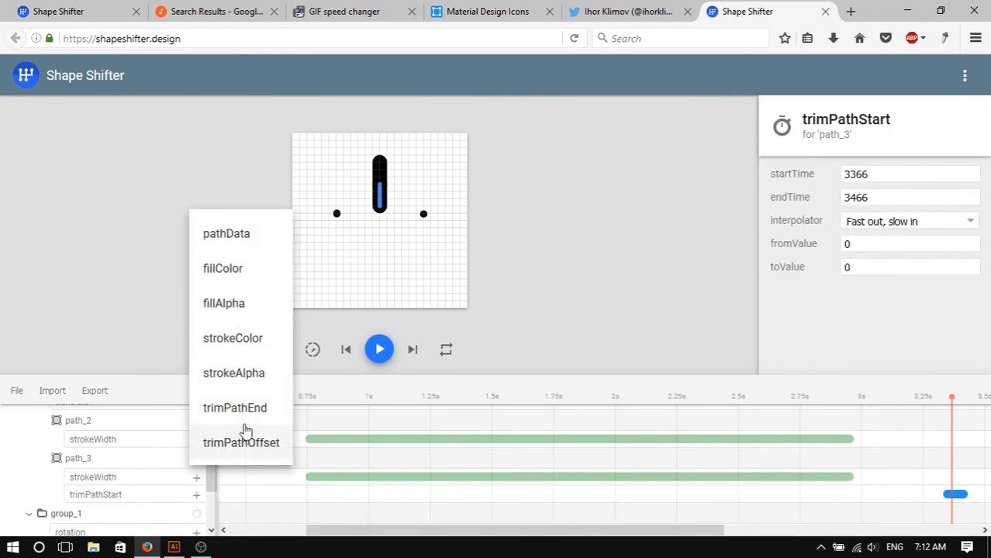
pyautogui.click(252, 415)
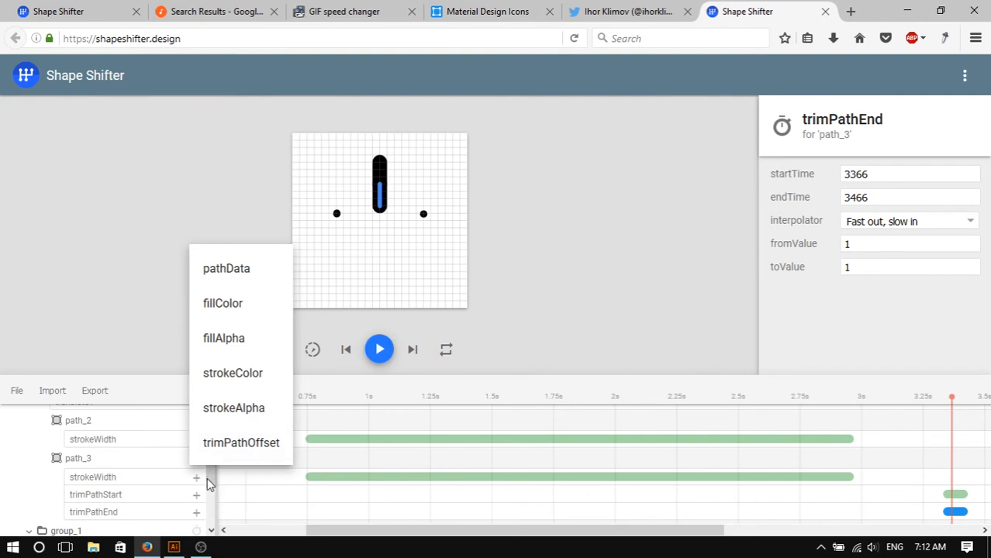
pyautogui.click(241, 495)
pyautogui.moveTo(956, 495); pyautogui.dragTo(853, 498)
pyautogui.click(957, 512)
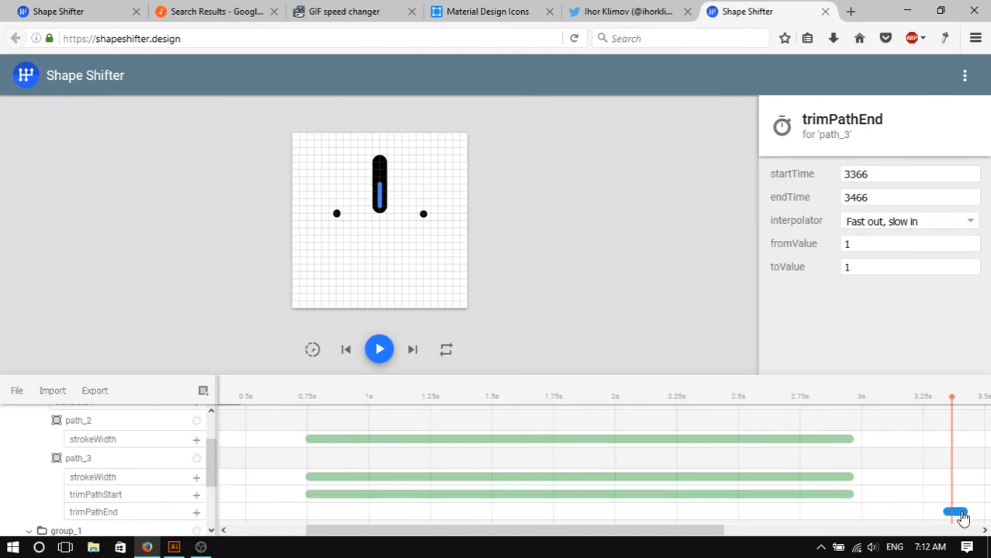
pyautogui.moveTo(962, 515); pyautogui.dragTo(505, 521)
pyautogui.moveTo(359, 518); pyautogui.dragTo(854, 511)
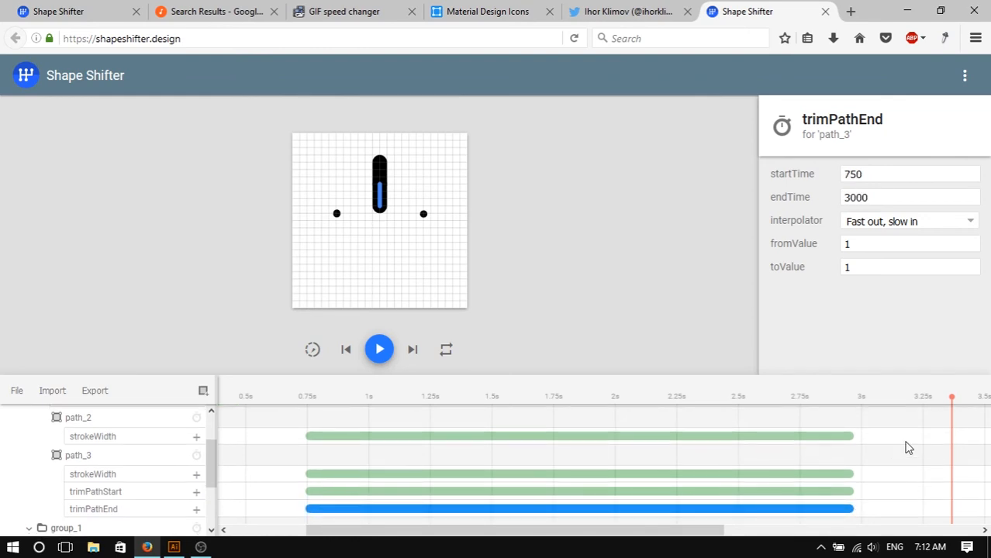
# - Set the toValue of path_3's trimPathStart animation to 0.495
pyautogui.middleClick(905, 441)
pyautogui.middleClick(913, 448)
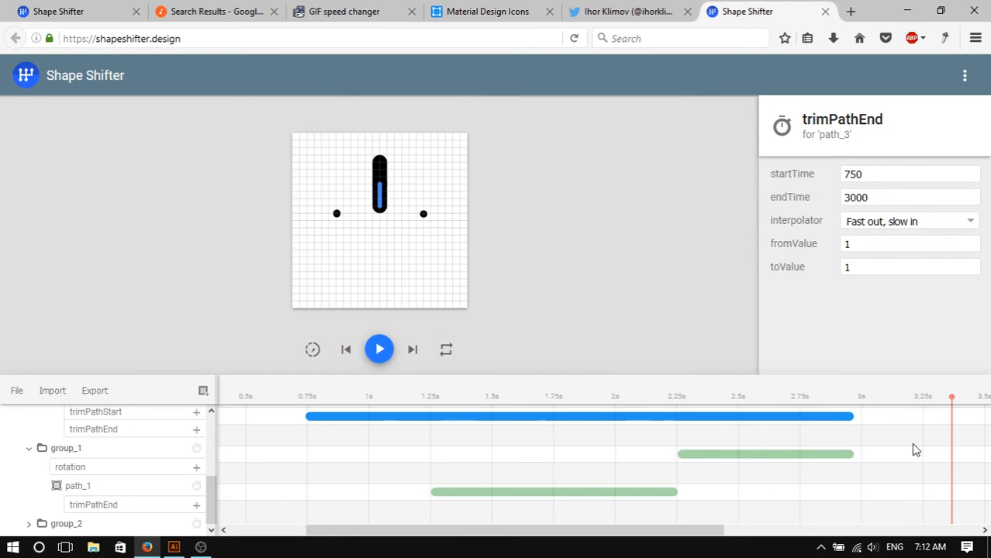
pyautogui.scroll(1, 913, 445)
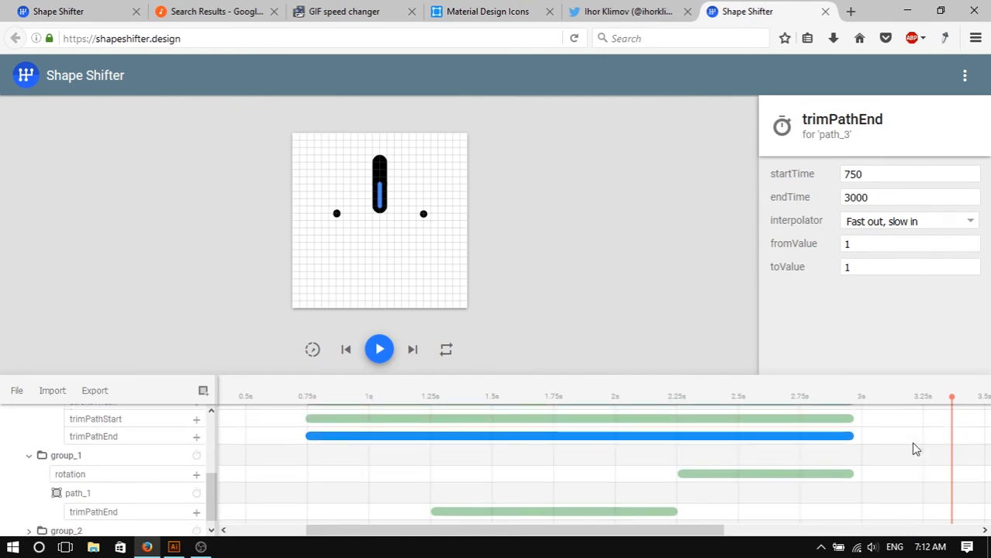
pyautogui.press('Escape')
pyautogui.click(840, 423)
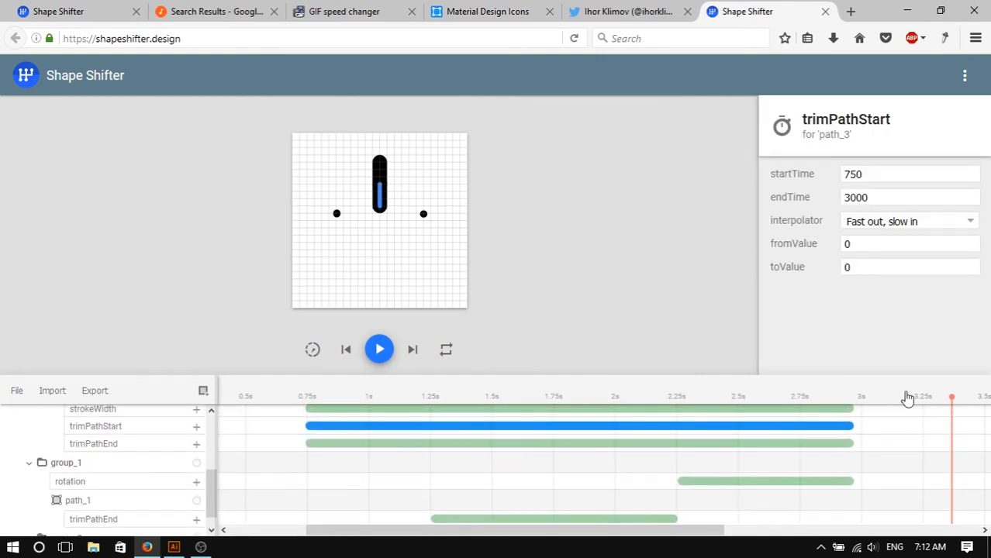
pyautogui.moveTo(874, 265); pyautogui.dragTo(812, 268)
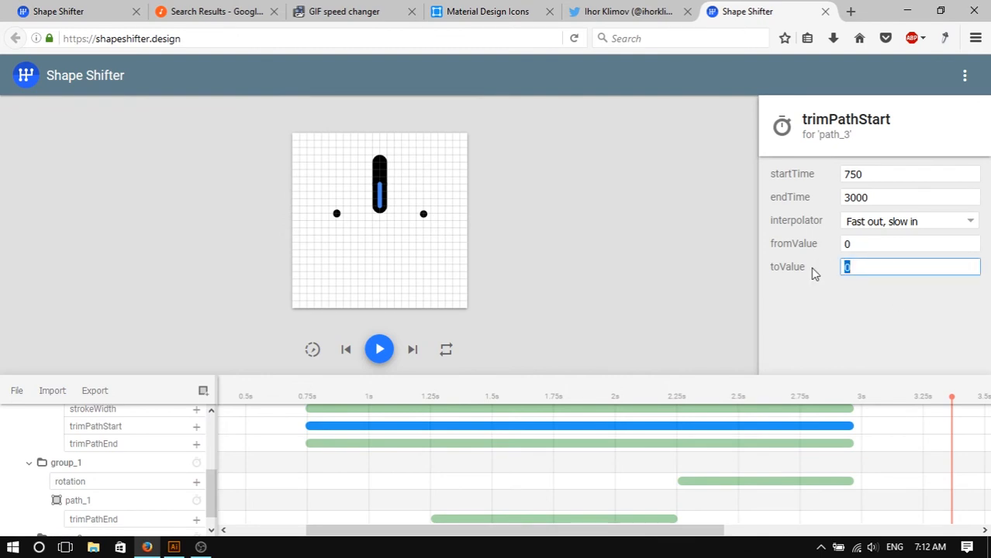
pyautogui.write('0.')
pyautogui.write('005')
pyautogui.hotkey('ctrl', 'a')
pyautogui.press('BackSpace')
pyautogui.press('BackSpace')
pyautogui.press('BackSpace')
pyautogui.press('BackSpace')
pyautogui.write('.4995')
pyautogui.press('Left')
pyautogui.press('BackSpace')
# - Set the toValue of path_3's trimPathEnd animation to 0.5005
pyautogui.click(325, 445)
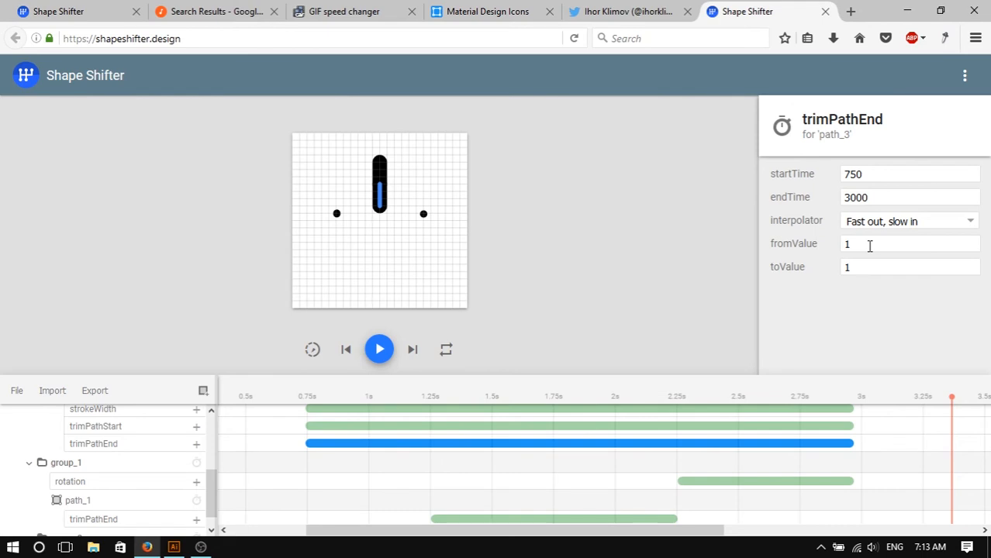
pyautogui.click(868, 266)
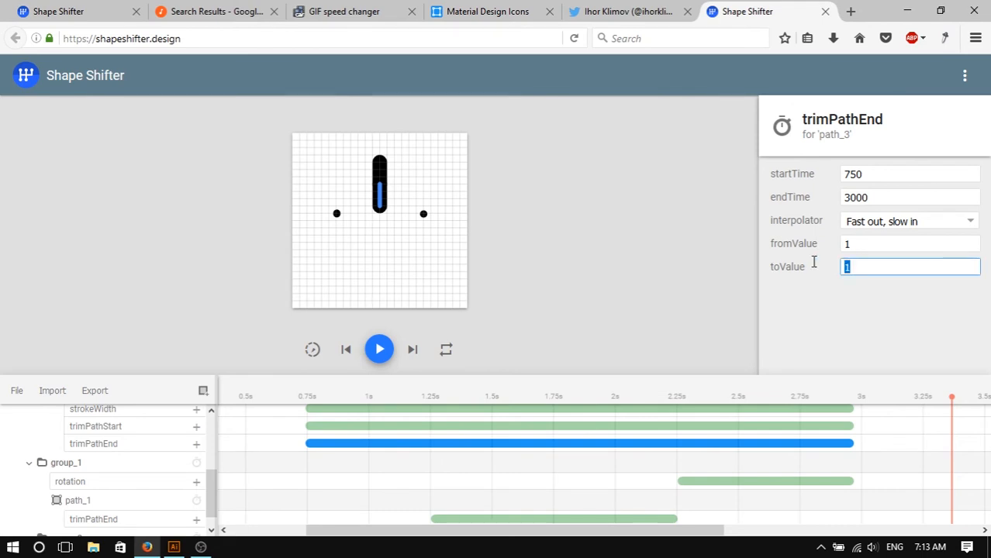
pyautogui.write('0.5005')
pyautogui.click(515, 284)
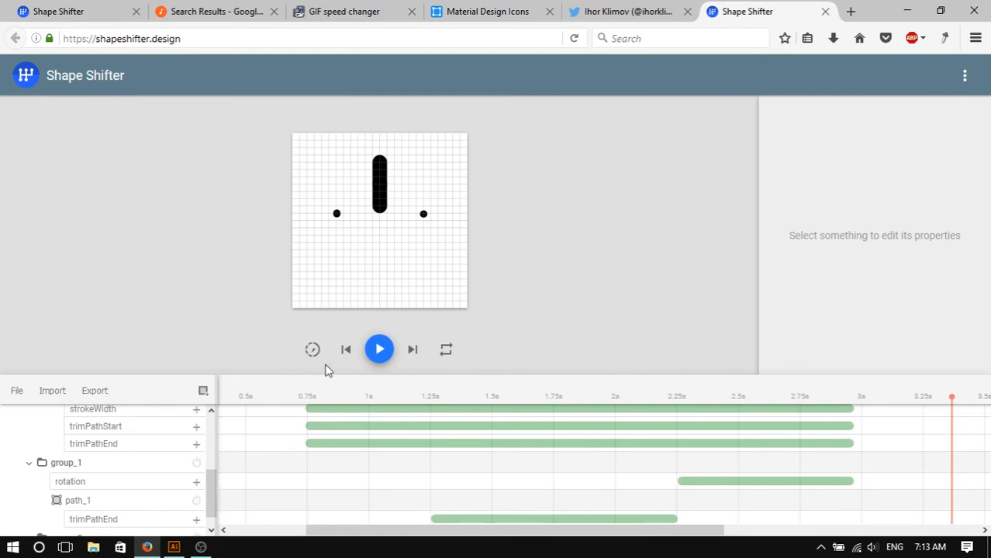
# - Preview the animation and inspect the values of path_3's trimPathStart and trimPathEnd animations
pyautogui.click(379, 349)
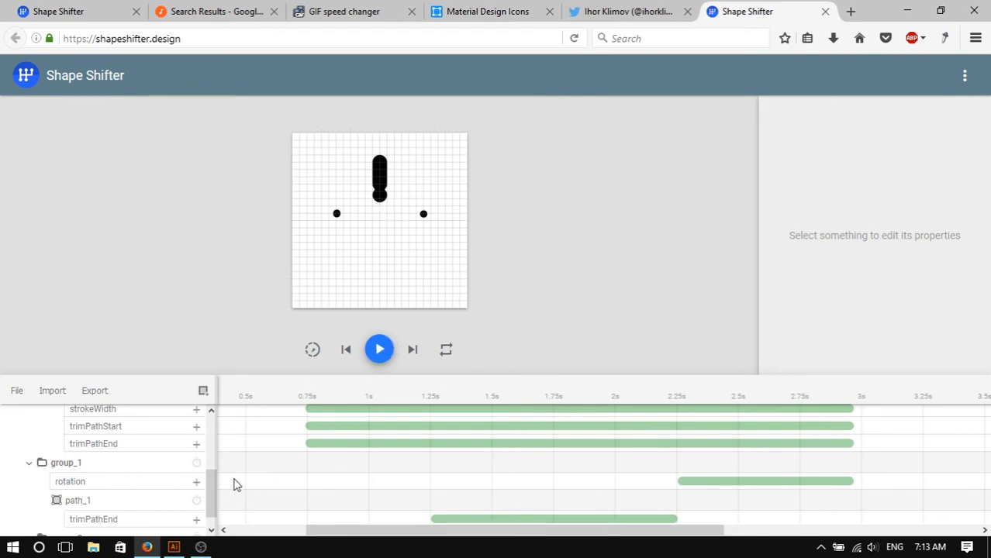
pyautogui.moveTo(212, 483); pyautogui.dragTo(213, 482)
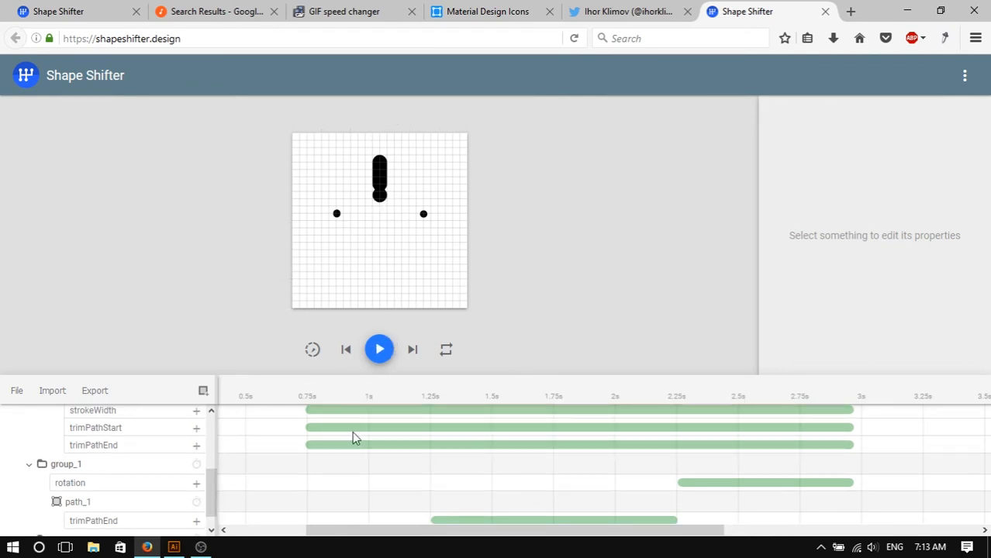
pyautogui.click(355, 429)
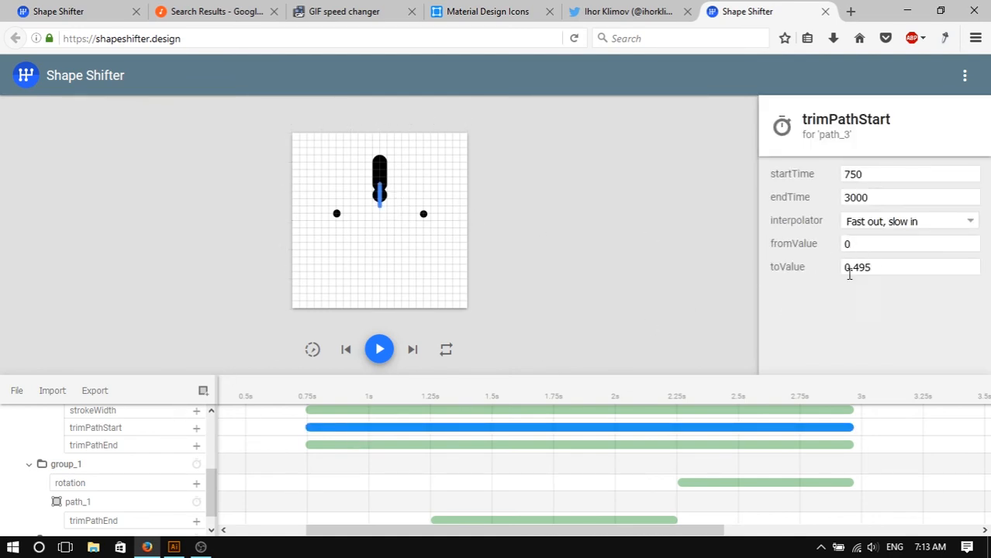
pyautogui.moveTo(888, 268); pyautogui.dragTo(849, 267)
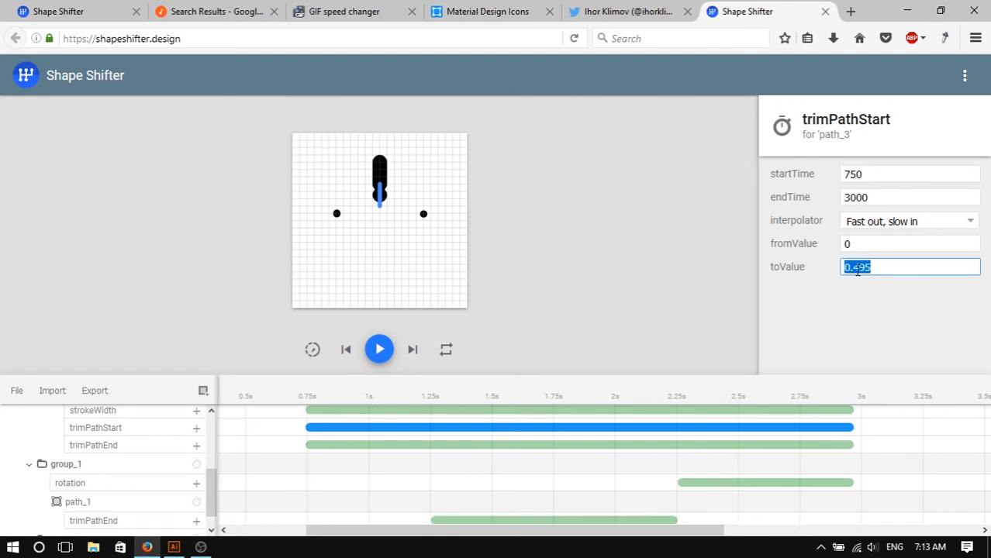
pyautogui.click(882, 269)
pyautogui.click(113, 440)
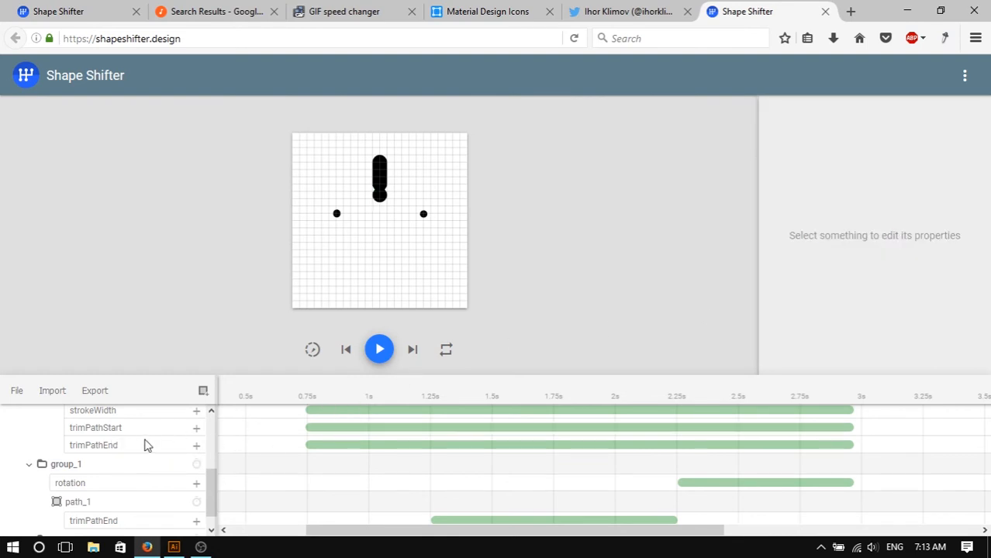
pyautogui.click(388, 445)
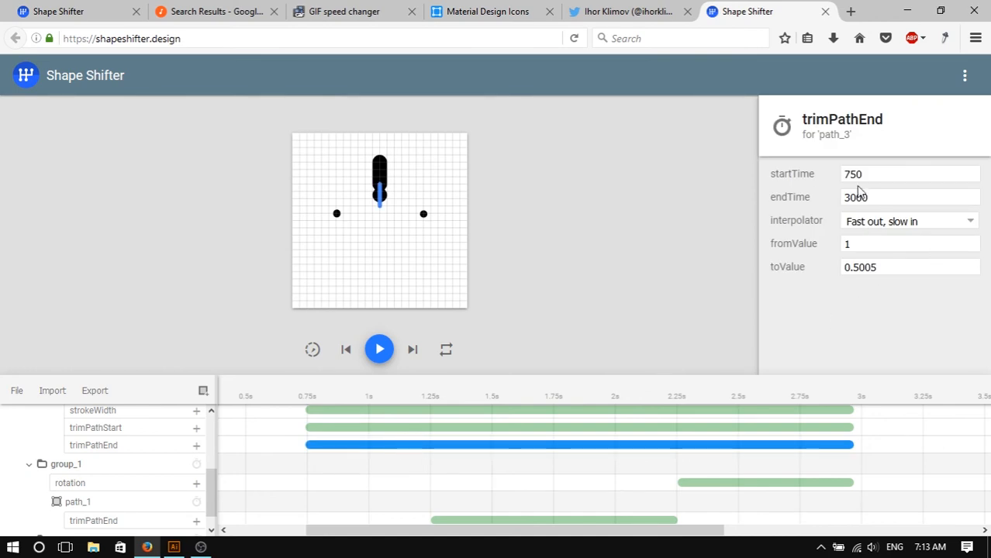
pyautogui.moveTo(865, 247); pyautogui.dragTo(831, 246)
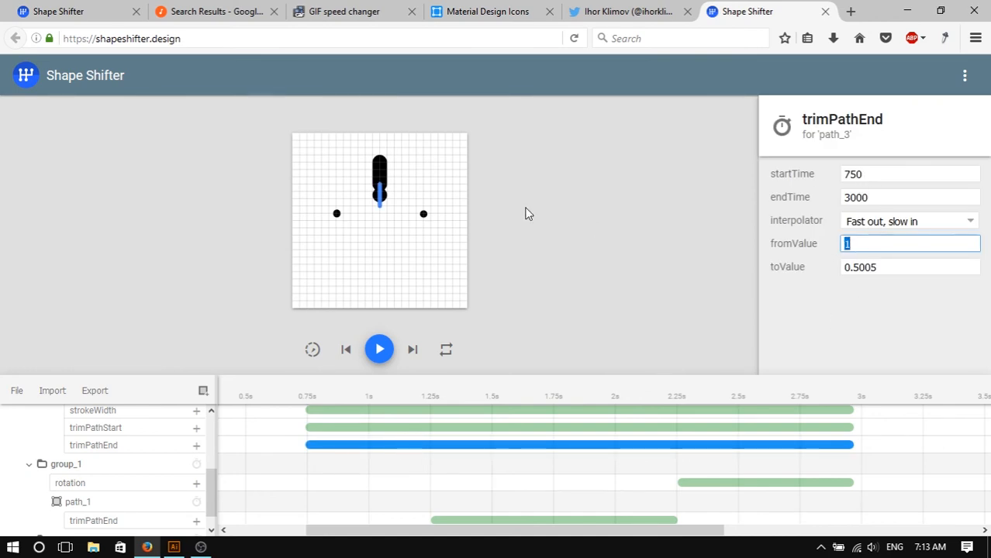
pyautogui.moveTo(903, 265); pyautogui.dragTo(821, 269)
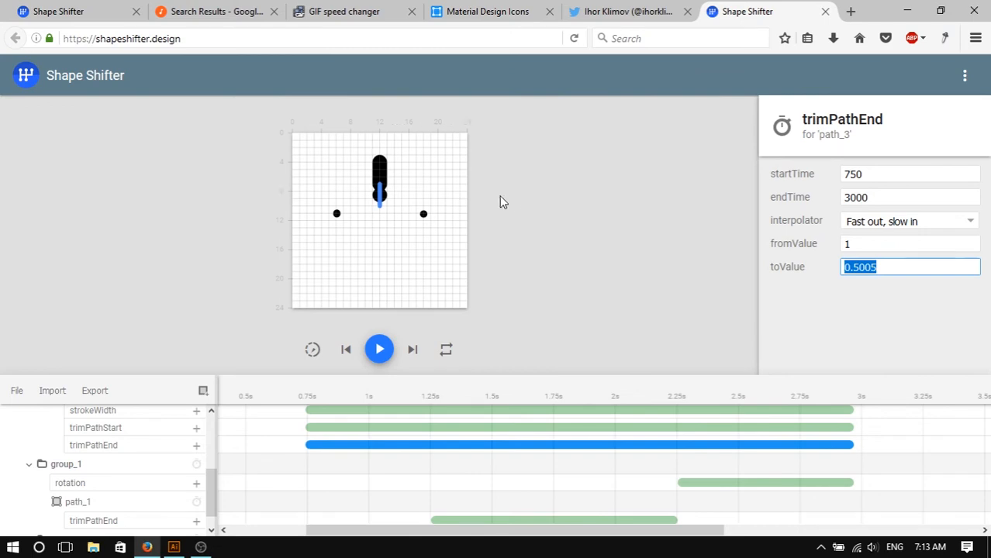
pyautogui.click(546, 215)
pyautogui.click(544, 210)
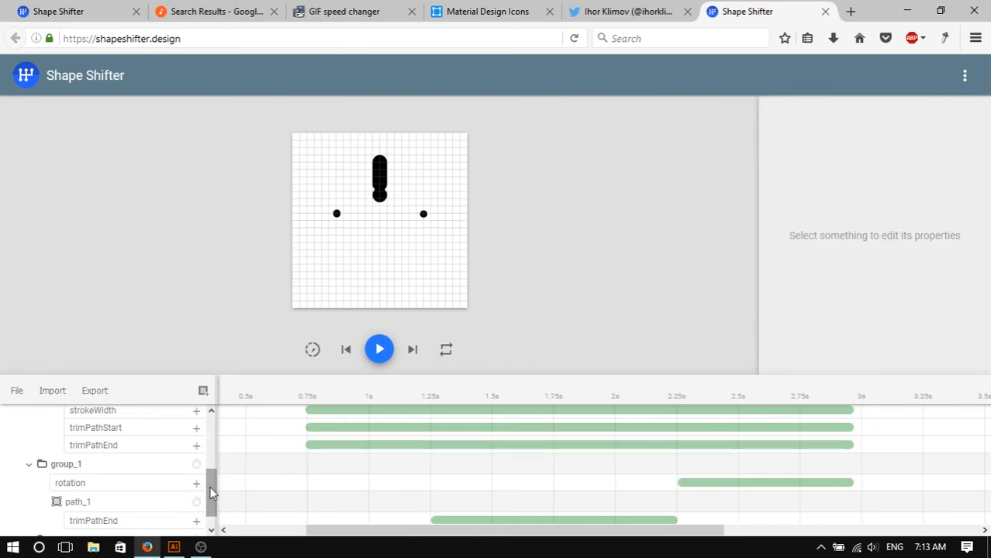
# - Add trimPathStart and trimPathEnd animations to path_2
pyautogui.moveTo(210, 491); pyautogui.dragTo(215, 450)
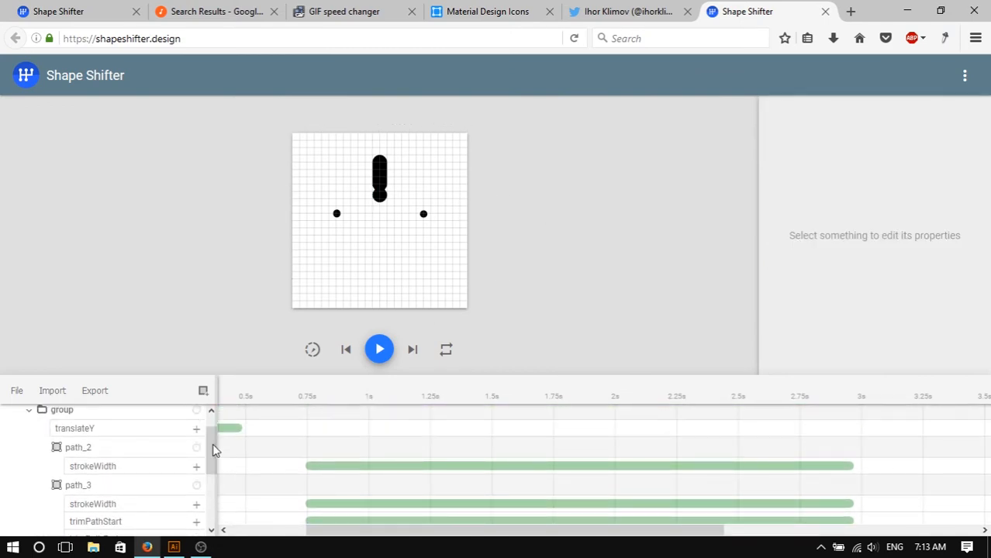
pyautogui.click(166, 449)
pyautogui.click(197, 449)
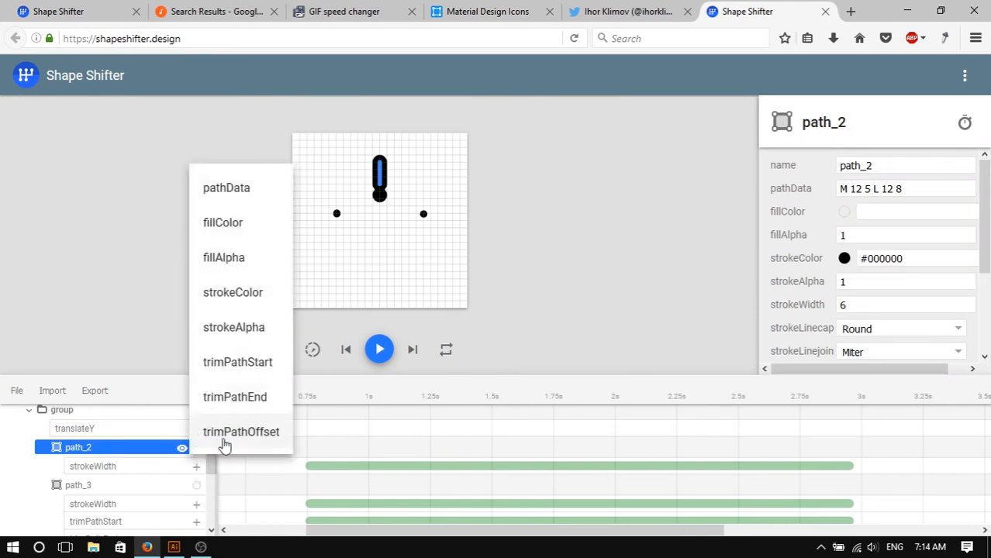
pyautogui.click(259, 369)
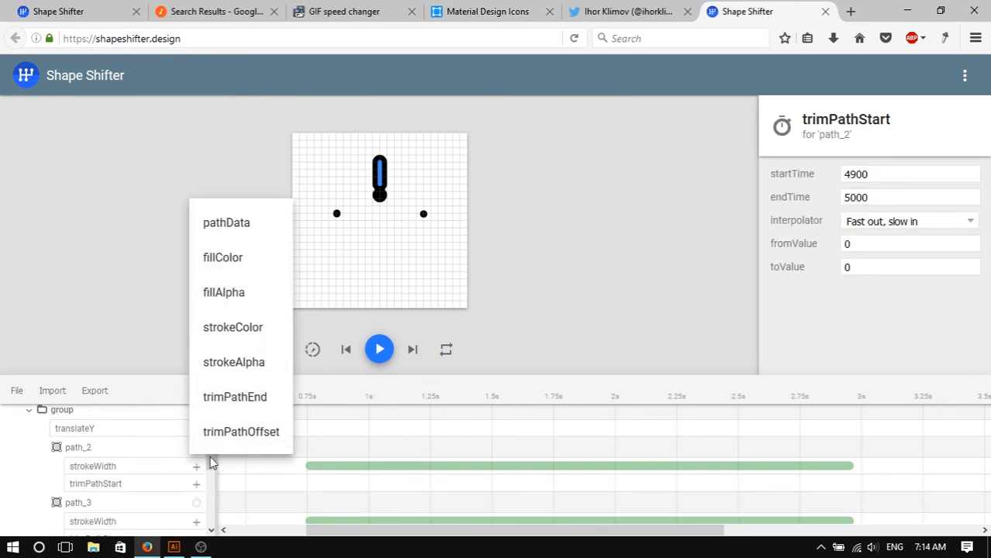
pyautogui.click(213, 463)
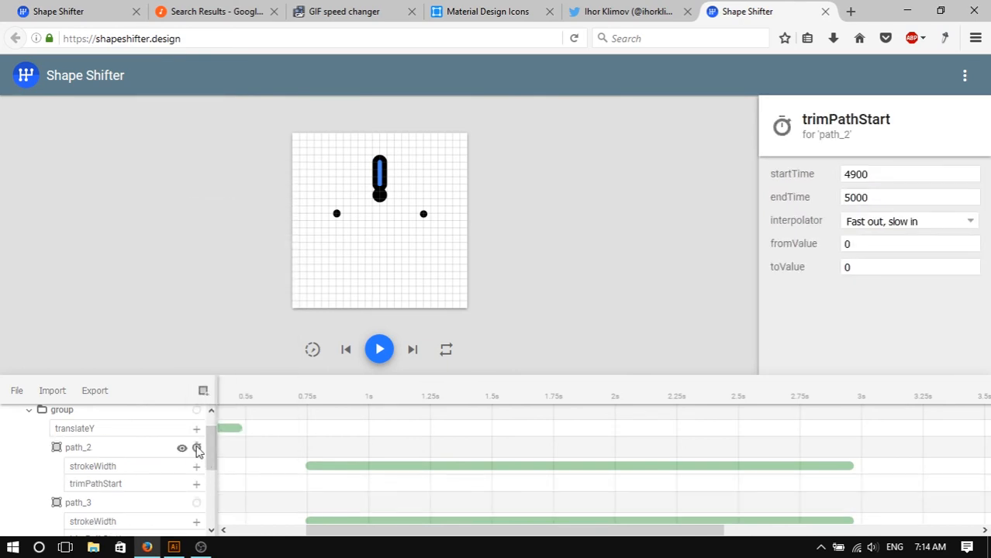
pyautogui.click(197, 450)
pyautogui.click(254, 400)
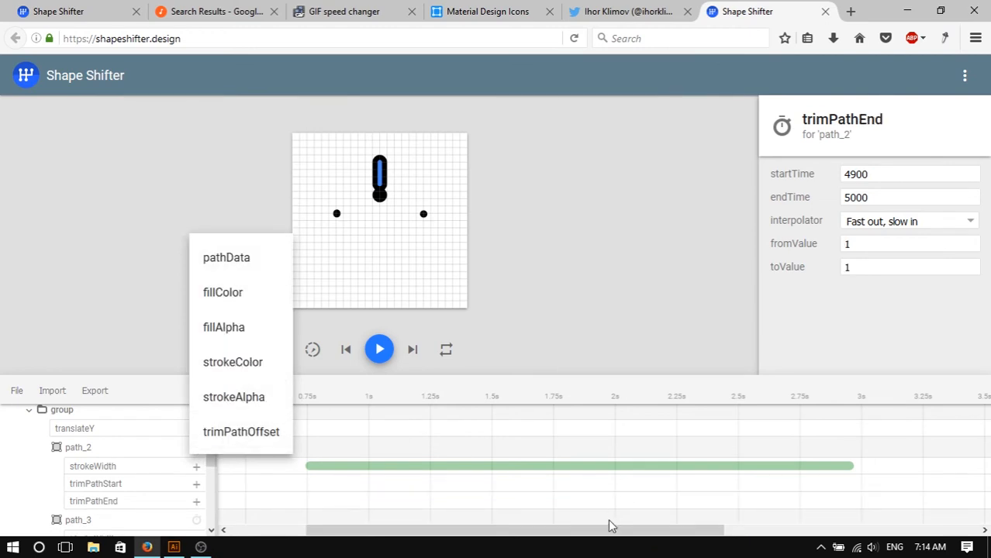
# - Move and stretch path_2's trimPathStart and trimPathEnd animations so both run from 750 to 3000 ms
pyautogui.moveTo(624, 531); pyautogui.dragTo(940, 525)
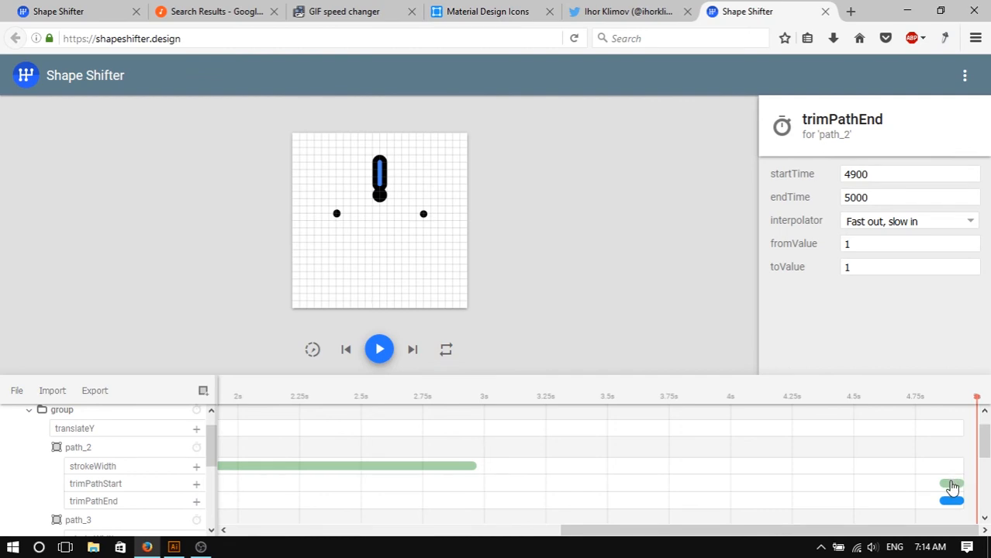
pyautogui.moveTo(953, 487); pyautogui.dragTo(334, 501)
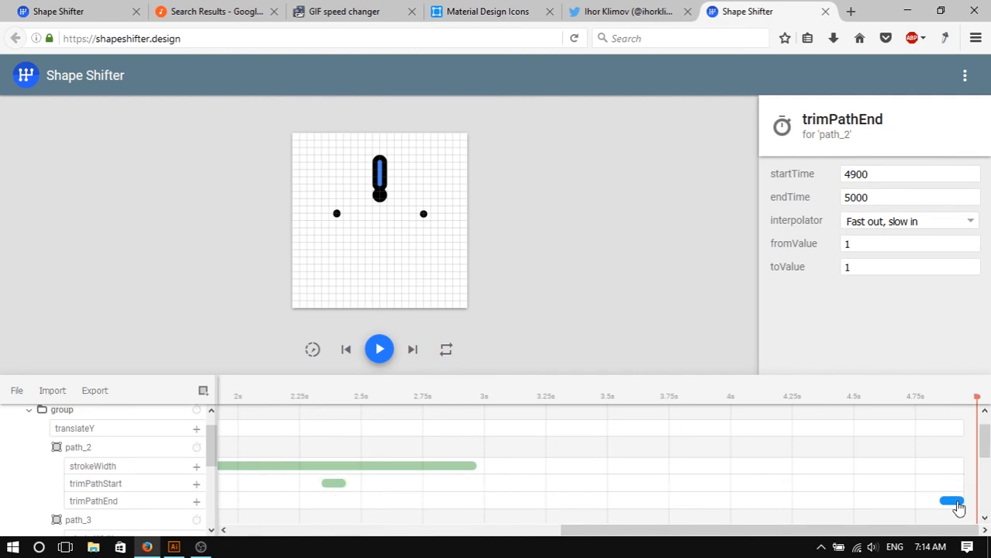
pyautogui.moveTo(959, 507); pyautogui.dragTo(342, 505)
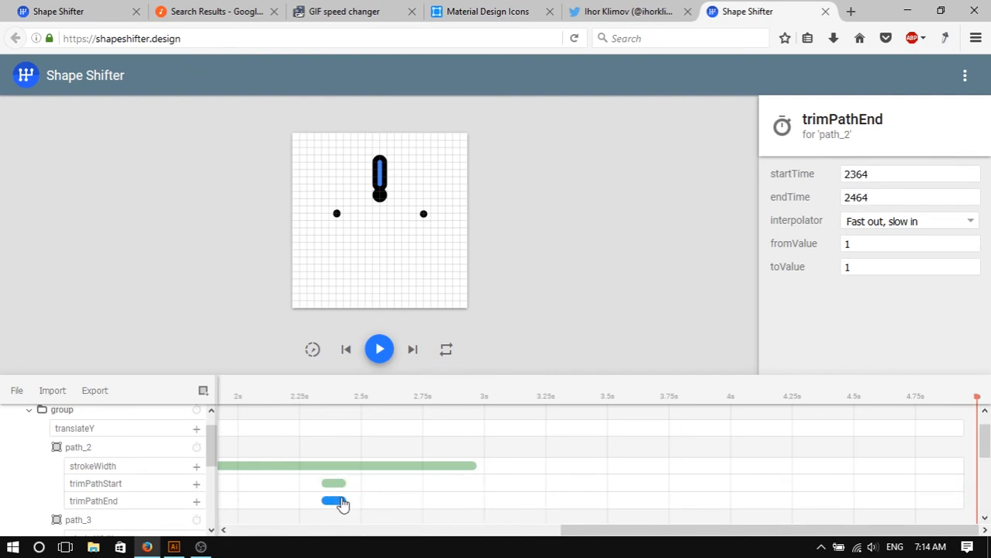
pyautogui.moveTo(593, 532); pyautogui.dragTo(365, 517)
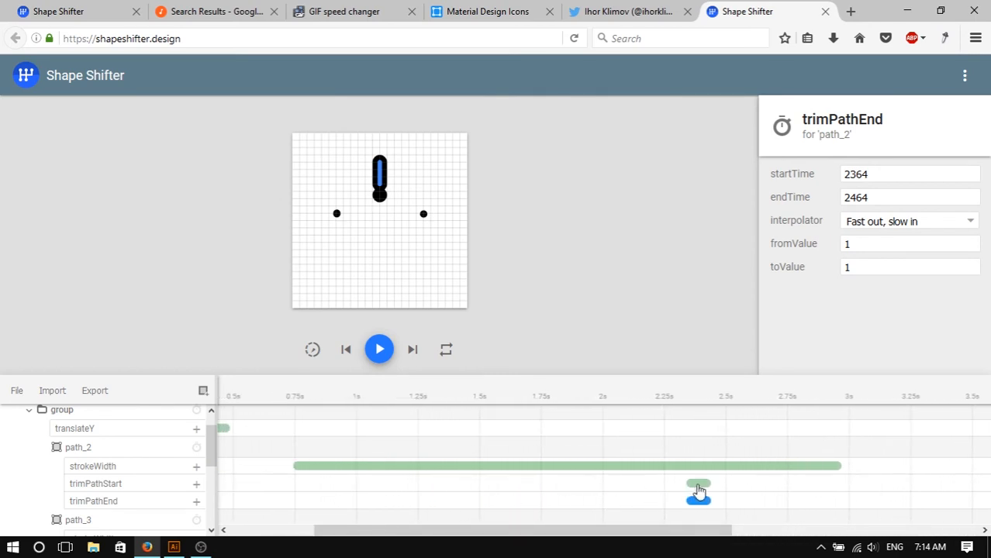
pyautogui.moveTo(698, 491); pyautogui.dragTo(309, 492)
pyautogui.moveTo(699, 502); pyautogui.dragTo(843, 507)
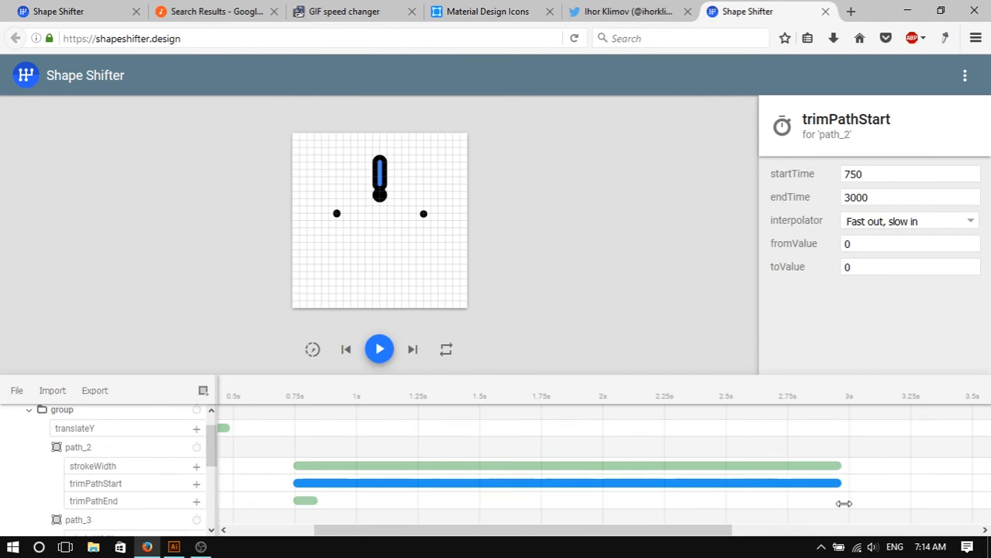
pyautogui.click(309, 501)
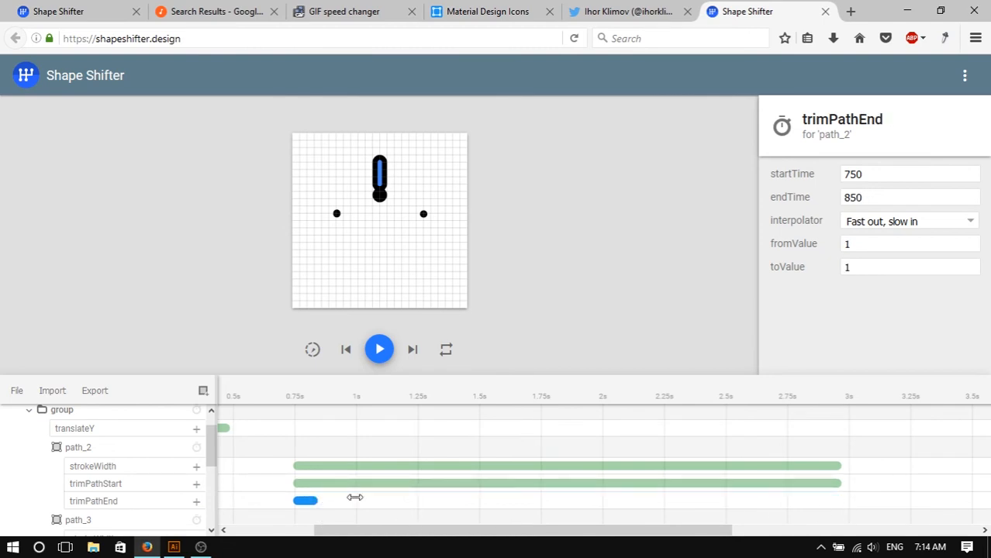
pyautogui.moveTo(355, 497); pyautogui.dragTo(706, 491)
pyautogui.moveTo(834, 510); pyautogui.dragTo(837, 508)
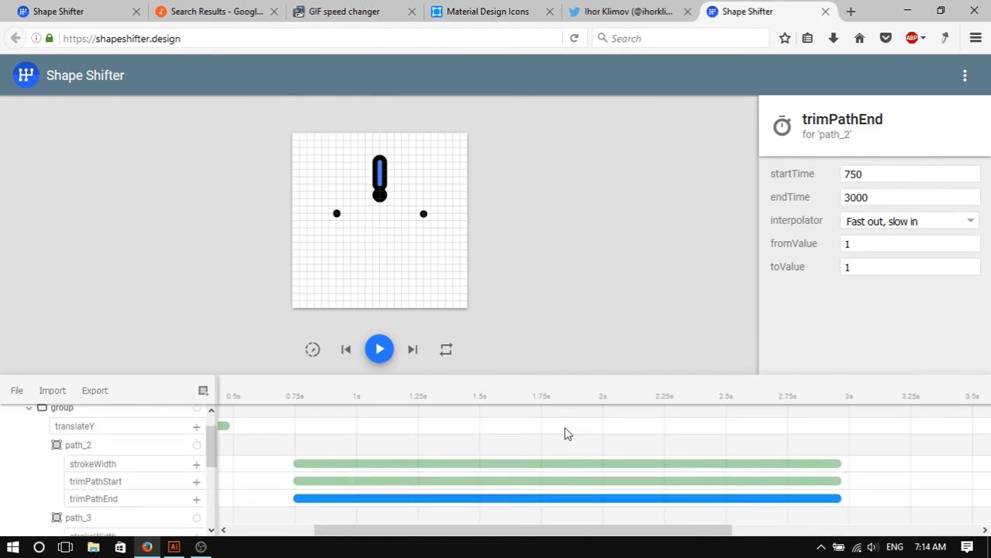
# - Copy the toValue 0.495 from path_3's trimPathStart animation into path_2's trimPathStart animation
pyautogui.scroll(-1, 659, 450)
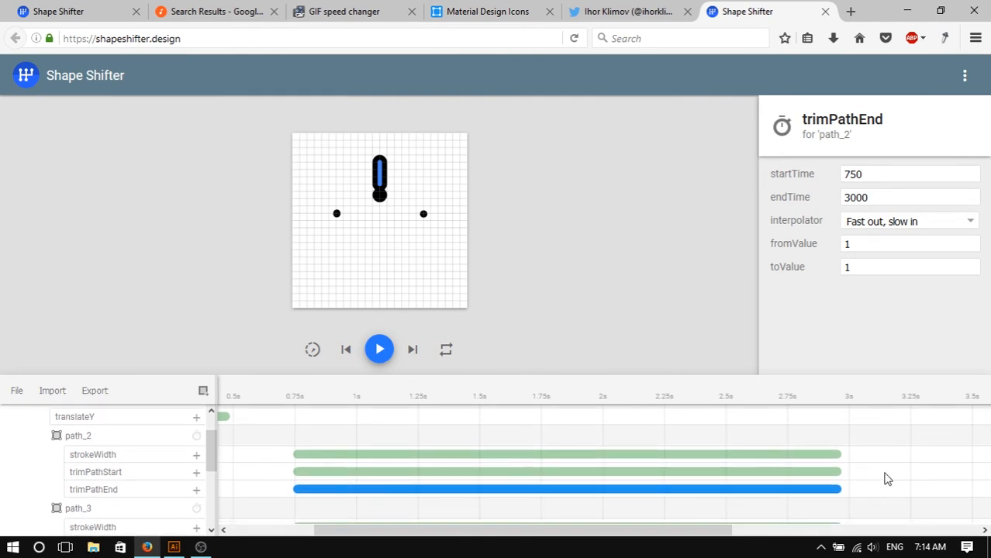
pyautogui.middleClick(866, 493)
pyautogui.scroll(-2, 866, 494)
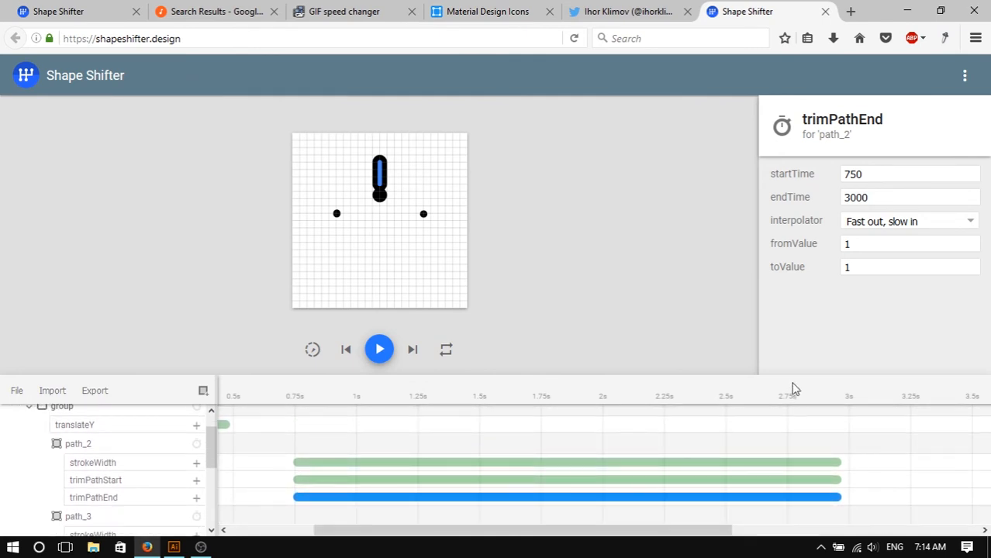
pyautogui.moveTo(790, 378); pyautogui.dragTo(802, 229)
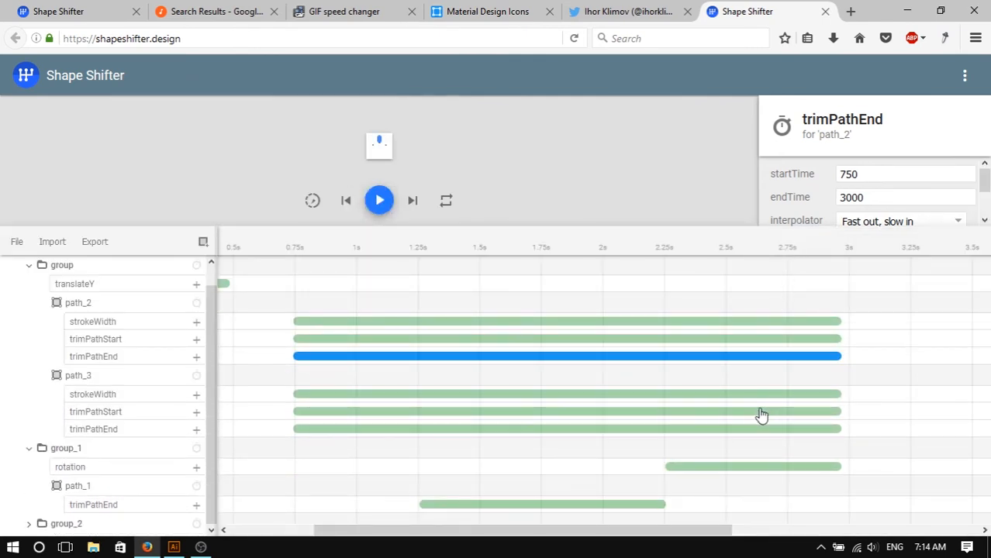
pyautogui.click(766, 411)
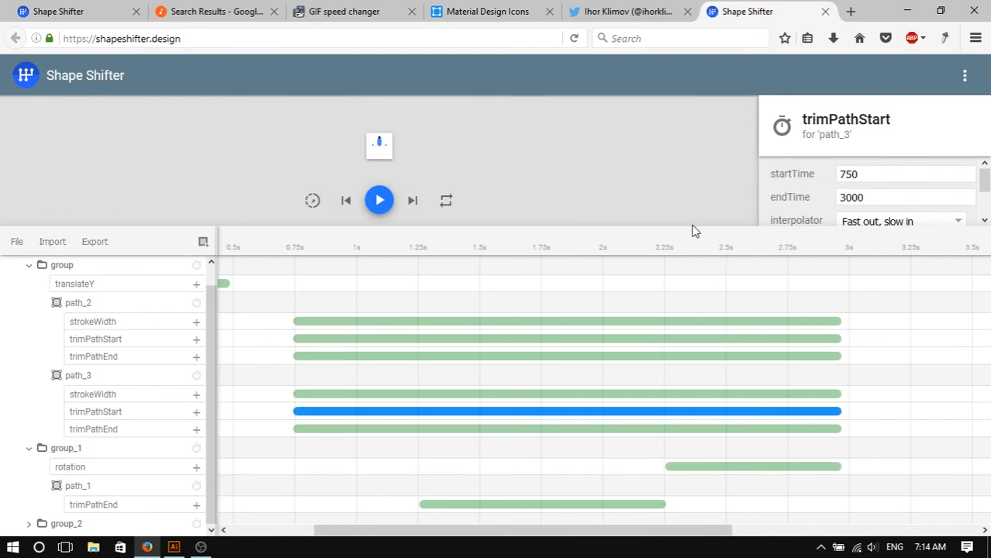
pyautogui.moveTo(691, 226); pyautogui.dragTo(701, 297)
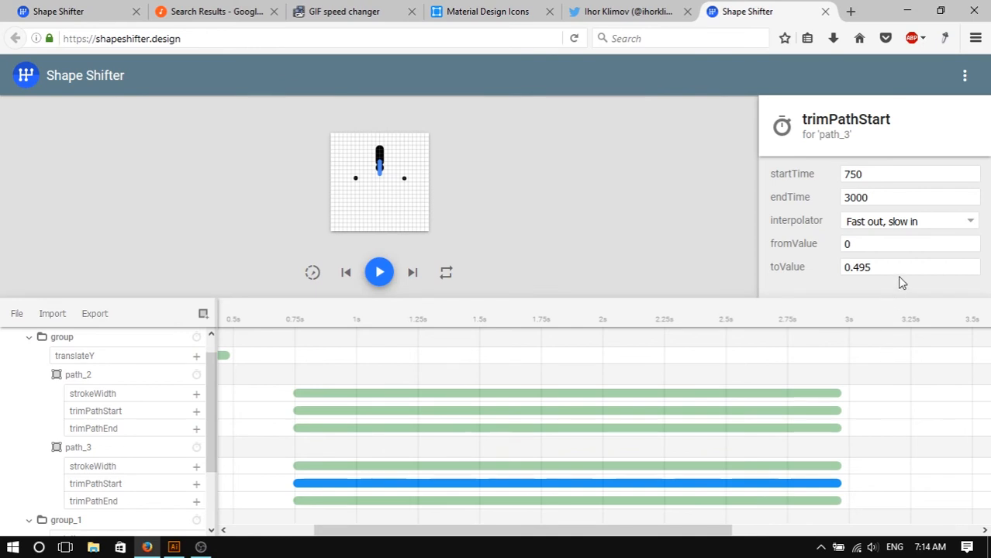
pyautogui.moveTo(894, 268); pyautogui.dragTo(823, 271)
pyautogui.hotkey('ctrl', 'c')
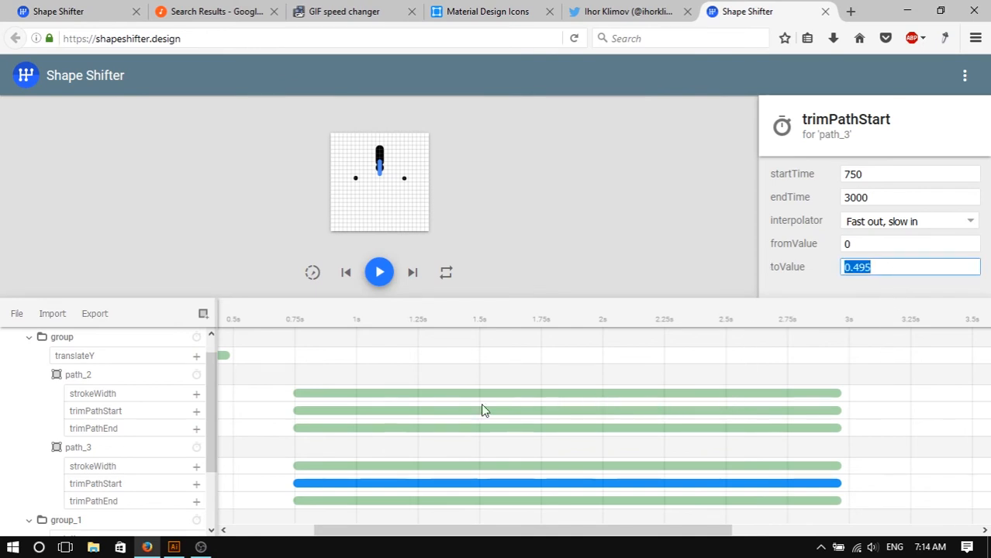
pyautogui.click(357, 412)
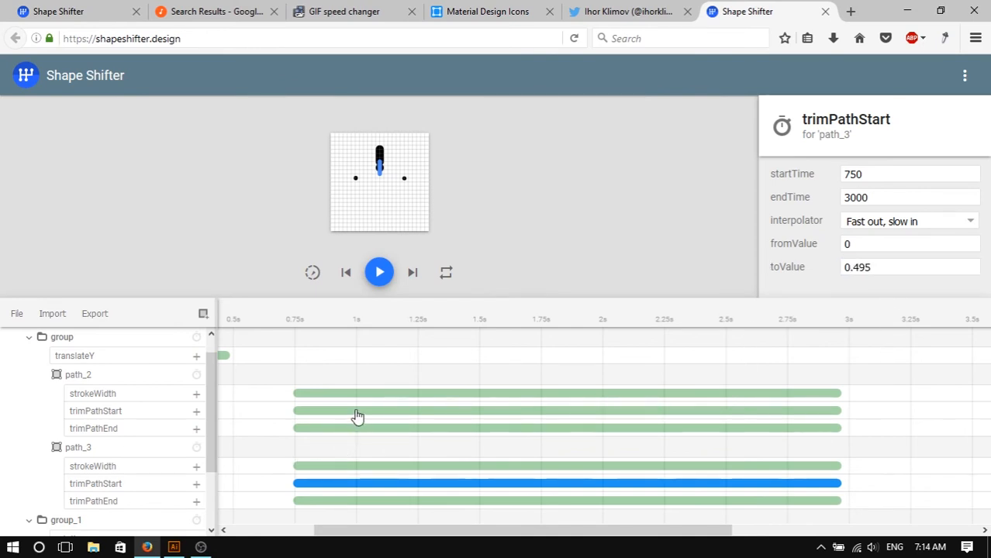
pyautogui.moveTo(855, 271); pyautogui.dragTo(817, 272)
pyautogui.hotkey('ctrl', 'v')
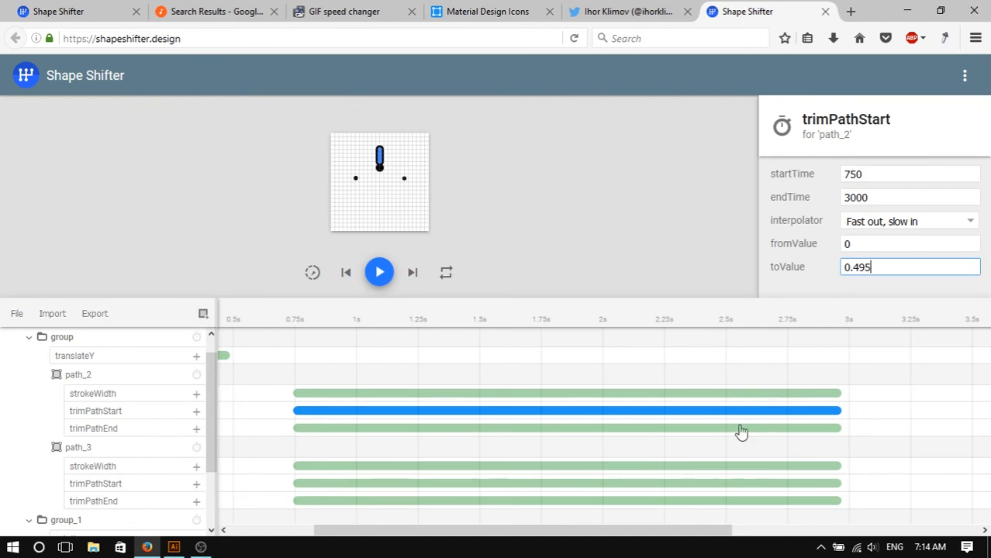
# - Copy the toValue 0.5005 from path_3's trimPathEnd animation into path_2's trimPathEnd animation
pyautogui.click(693, 502)
pyautogui.moveTo(887, 267); pyautogui.dragTo(790, 259)
pyautogui.hotkey('ctrl', 'c')
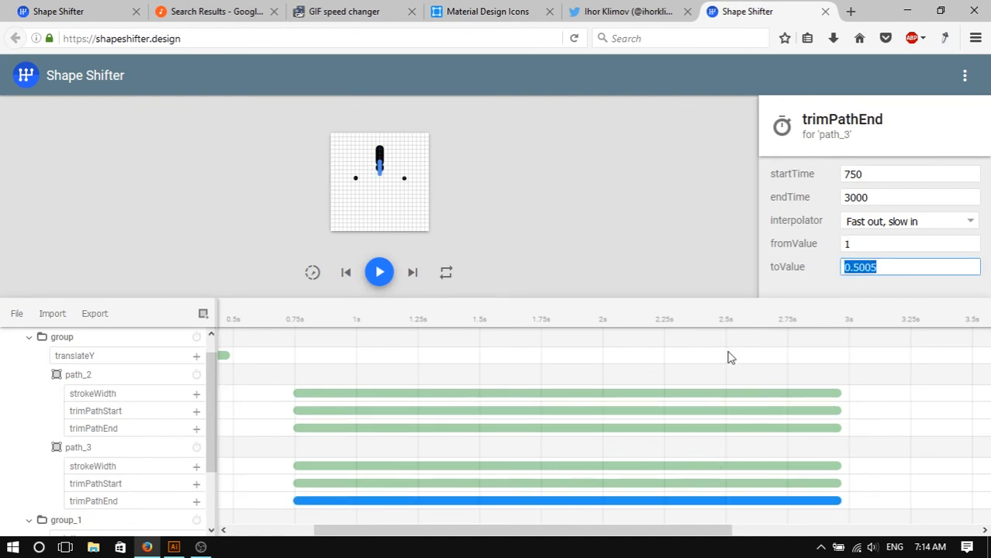
pyautogui.click(567, 428)
pyautogui.moveTo(877, 270); pyautogui.dragTo(777, 276)
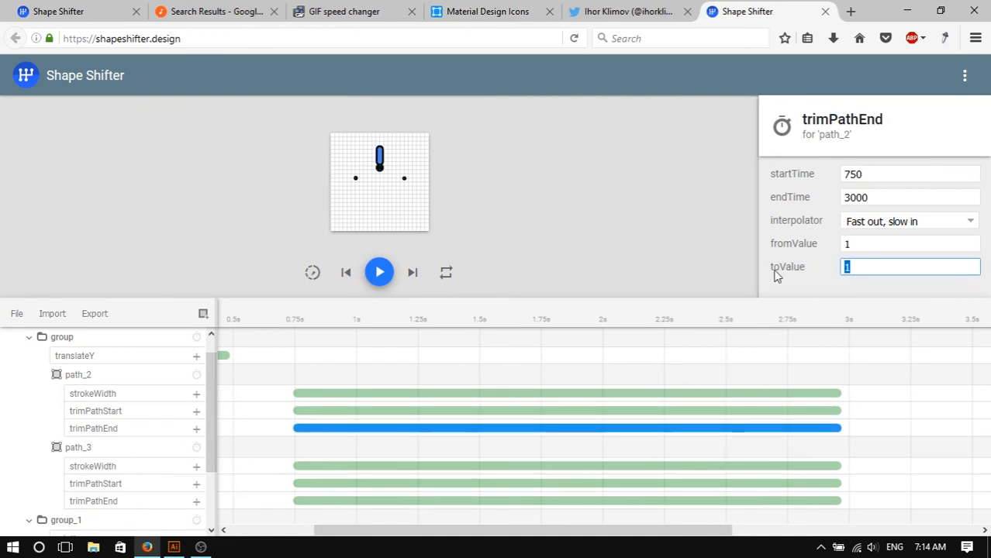
pyautogui.hotkey('ctrl', 'v')
# - Play and then pause the animation preview to check the two dots' movement
pyautogui.click(380, 273)
pyautogui.click(533, 304)
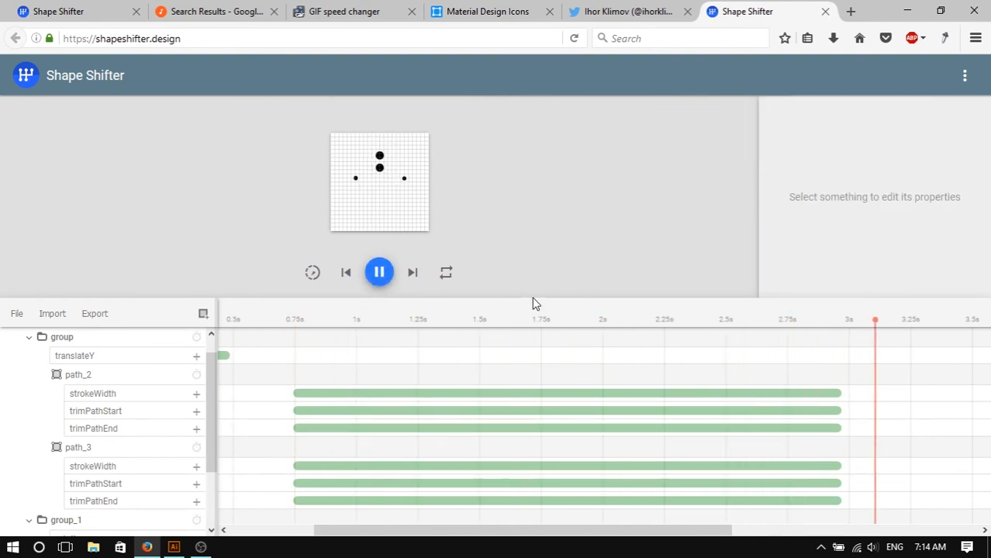
pyautogui.moveTo(536, 300); pyautogui.dragTo(543, 381)
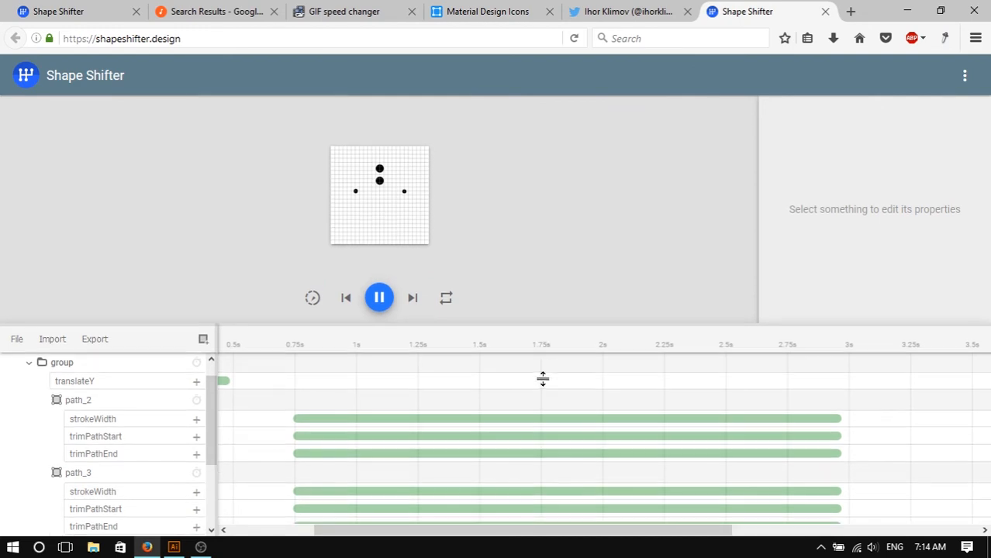
pyautogui.click(382, 354)
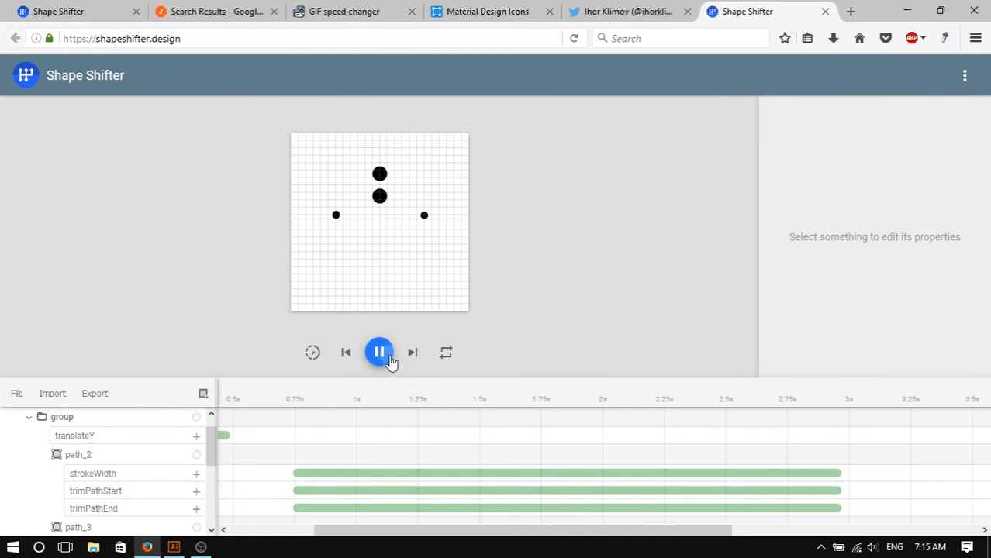
pyautogui.click(383, 356)
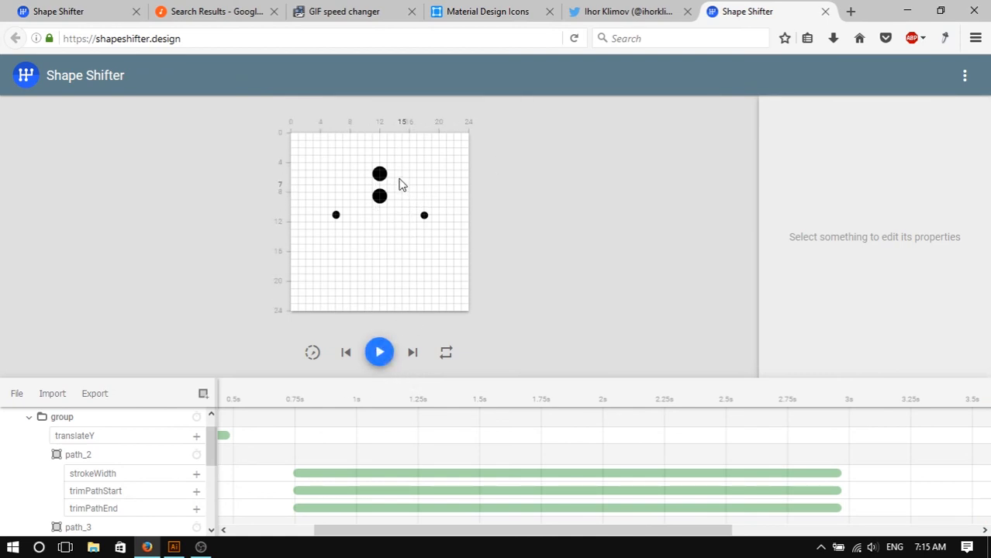
# - Look through the other browser tabs to review the reference voice animation GIF
pyautogui.click(487, 13)
pyautogui.click(613, 9)
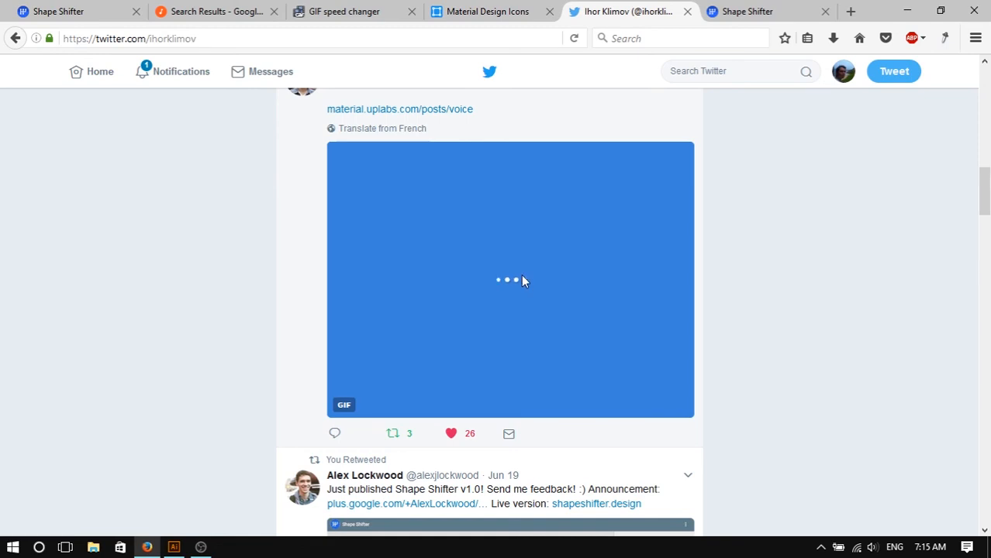
pyautogui.click(511, 11)
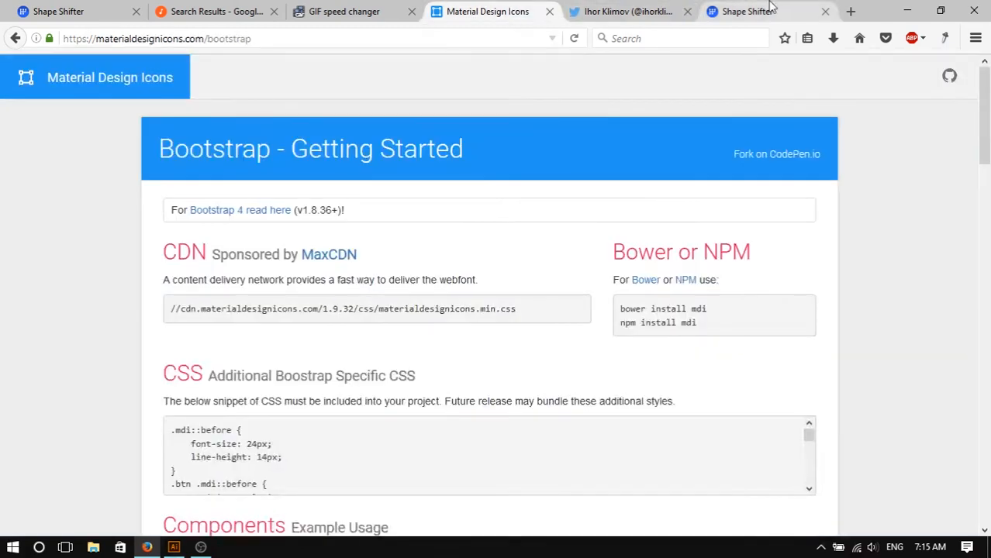
pyautogui.click(772, 9)
# - Select the group containing path_2 and path_3 and add a rotation animation to it
pyautogui.click(377, 198)
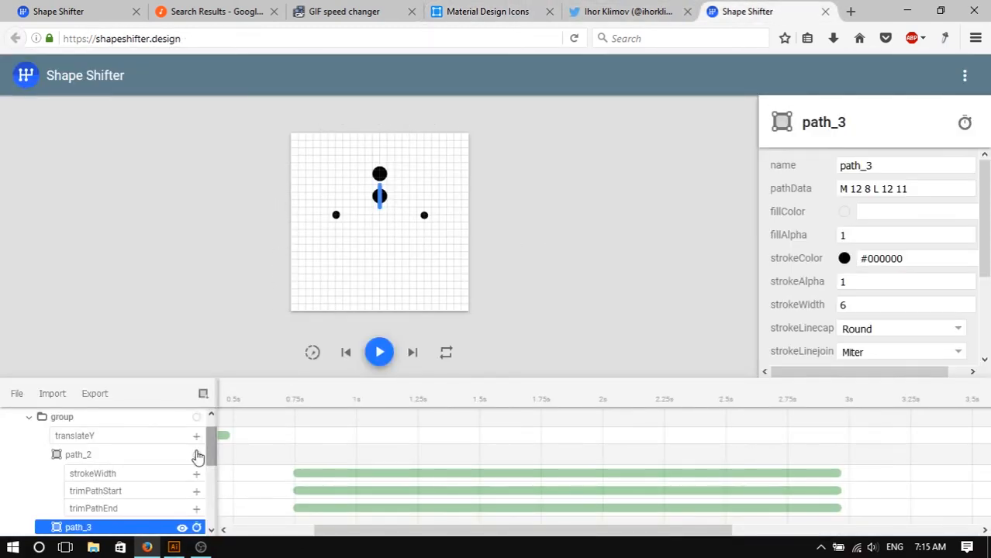
pyautogui.moveTo(246, 380); pyautogui.dragTo(262, 268)
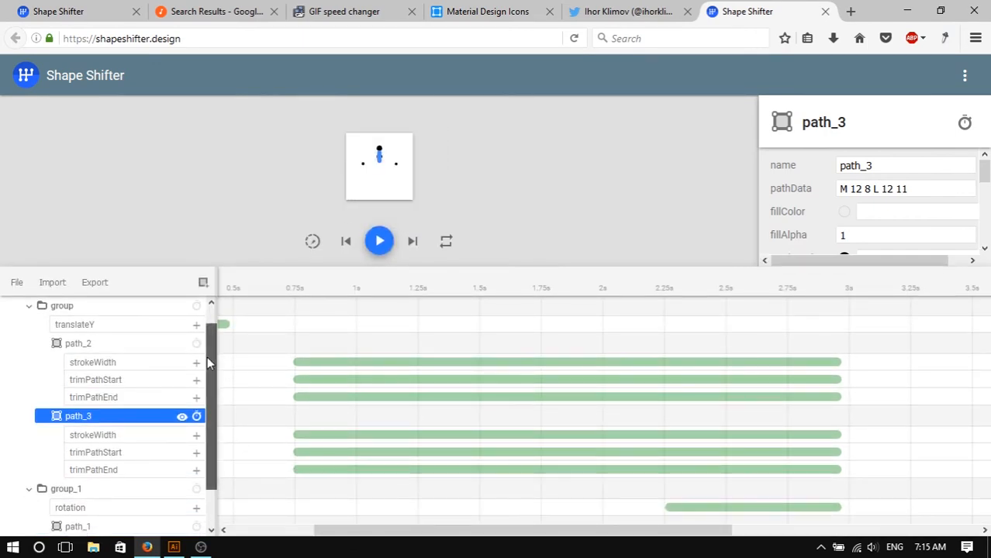
pyautogui.moveTo(207, 356); pyautogui.dragTo(207, 349)
pyautogui.click(66, 317)
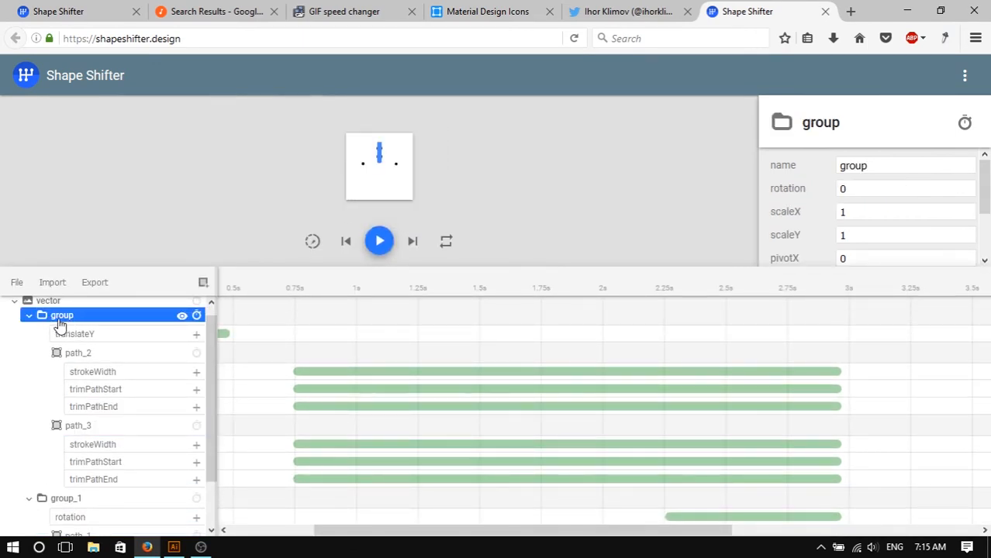
pyautogui.click(32, 320)
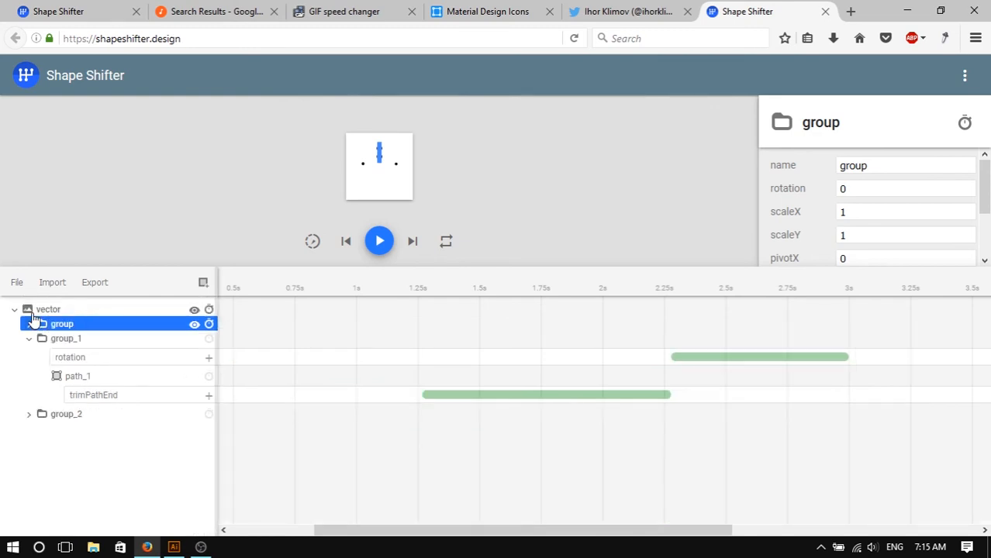
pyautogui.click(29, 326)
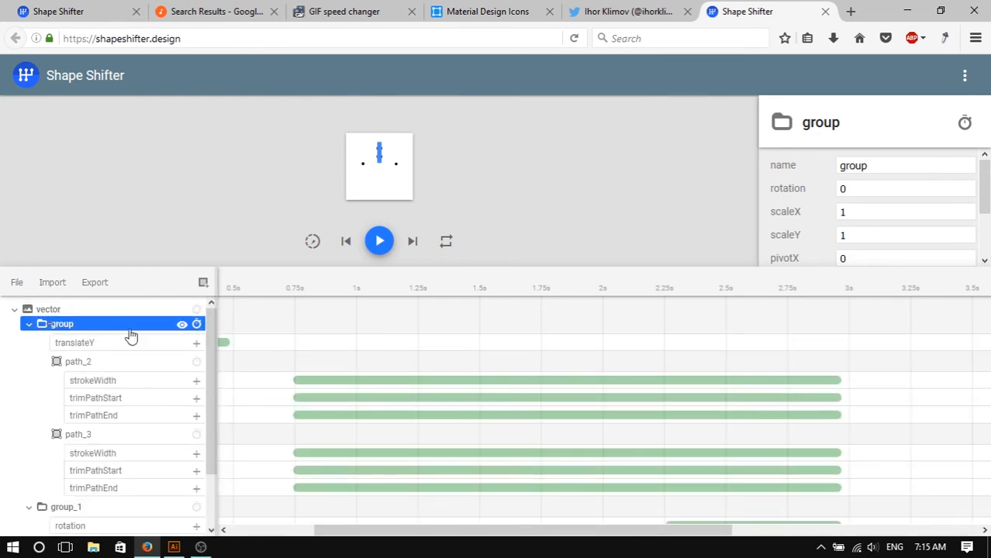
pyautogui.click(197, 326)
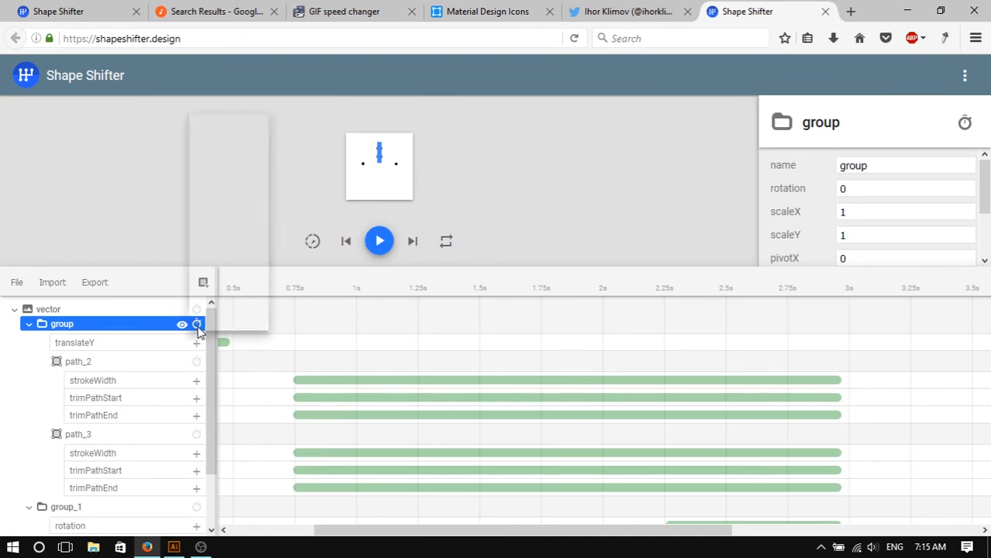
pyautogui.click(222, 136)
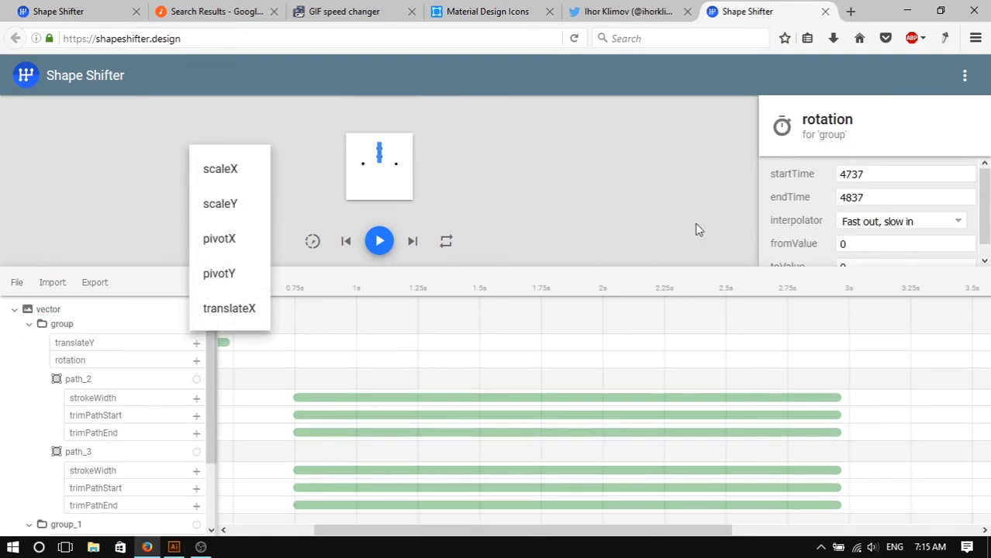
pyautogui.click(741, 275)
pyautogui.press('Escape')
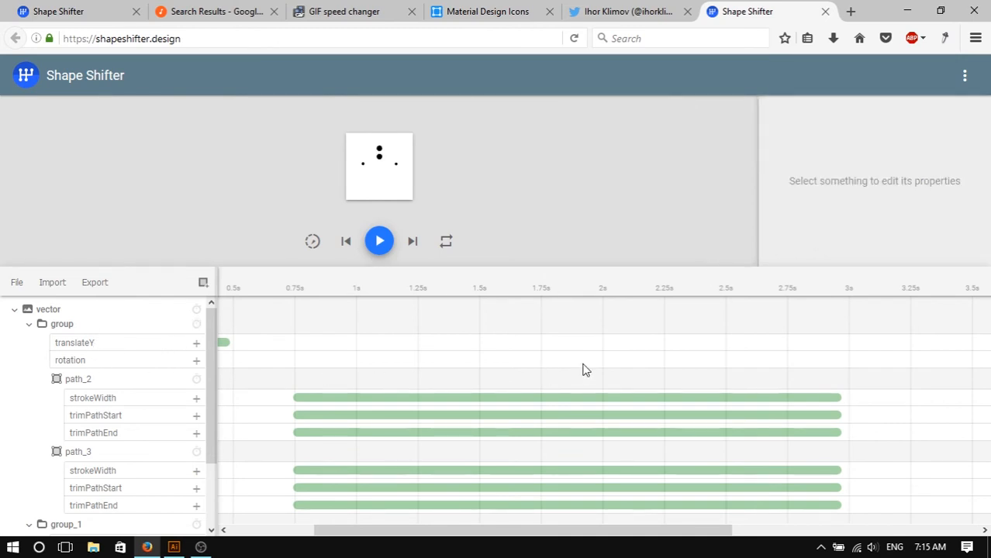
# - Move and stretch the group's rotation animation so it runs from 750 to 3000 ms
pyautogui.click(225, 344)
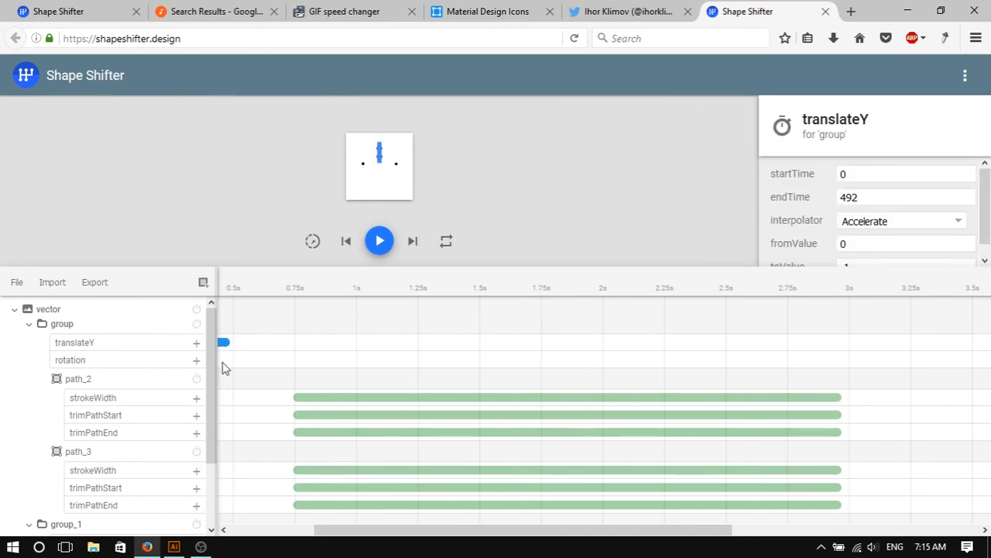
pyautogui.moveTo(388, 529); pyautogui.dragTo(695, 489)
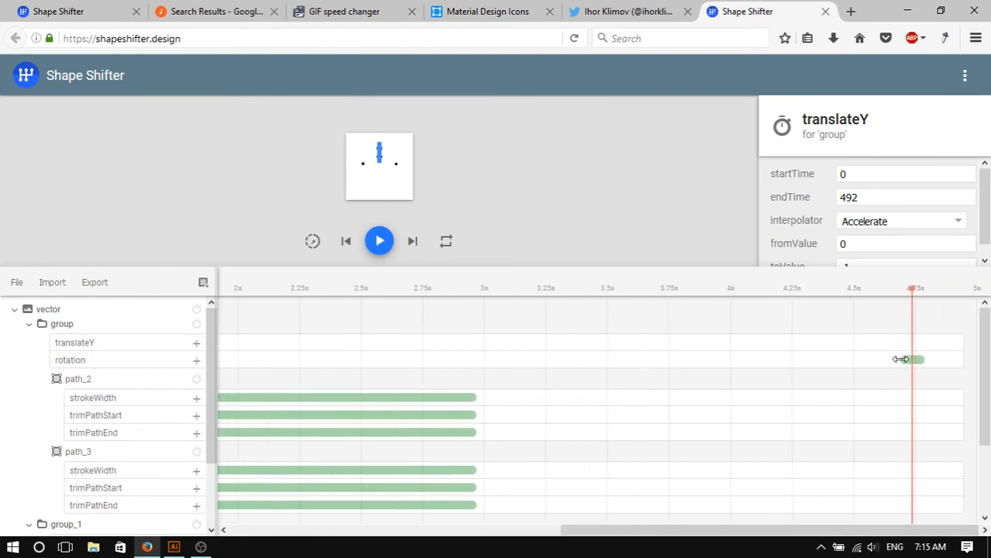
pyautogui.moveTo(900, 359); pyautogui.dragTo(281, 375)
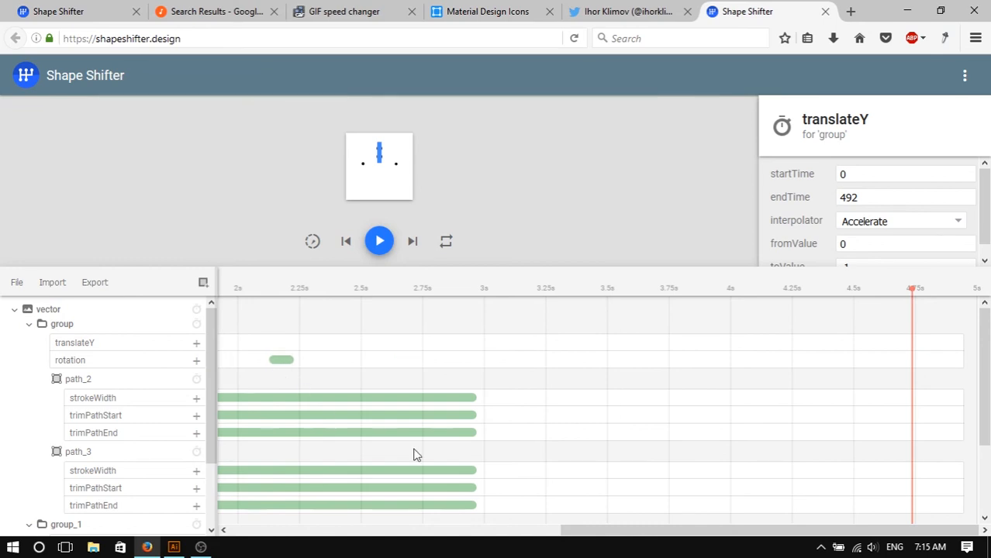
pyautogui.moveTo(594, 528); pyautogui.dragTo(351, 493)
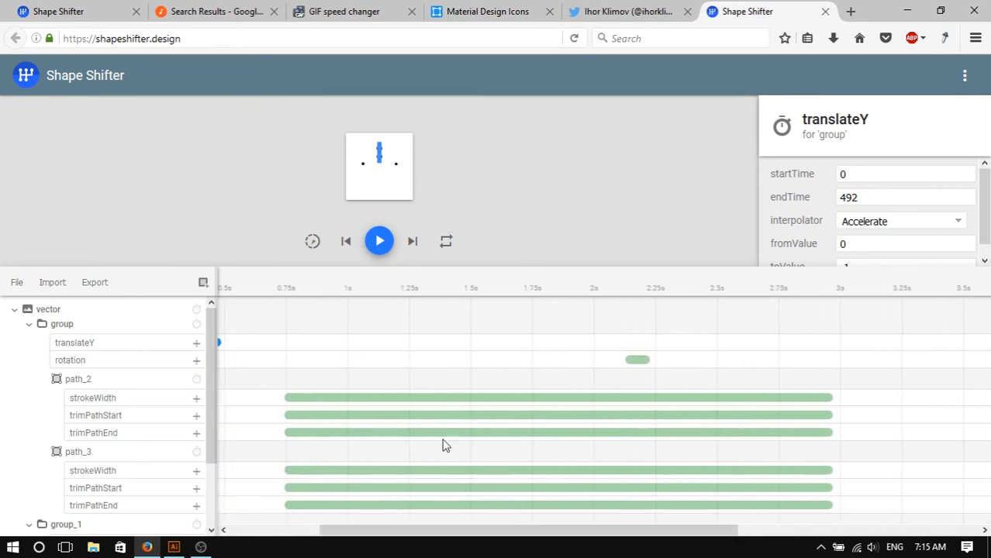
pyautogui.click(633, 361)
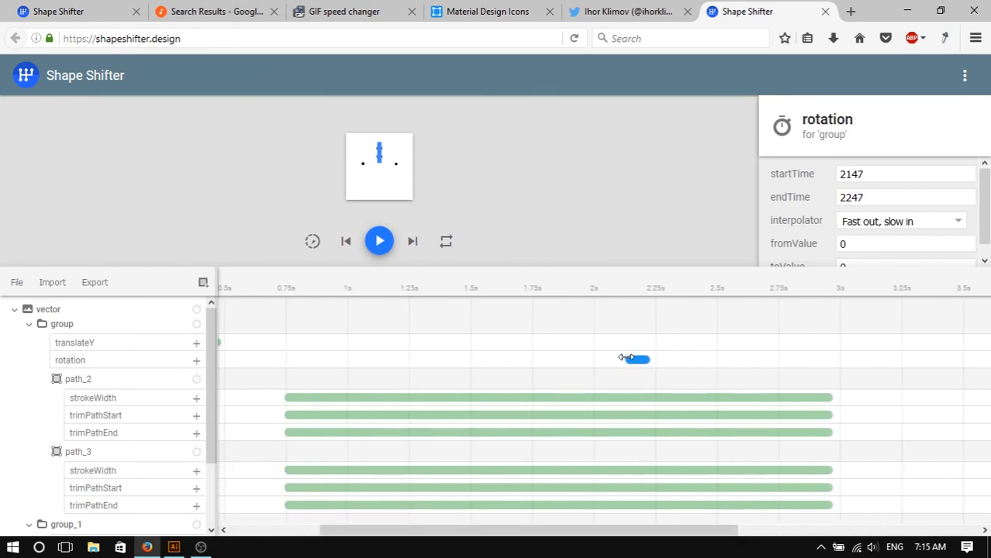
pyautogui.moveTo(627, 359); pyautogui.dragTo(290, 379)
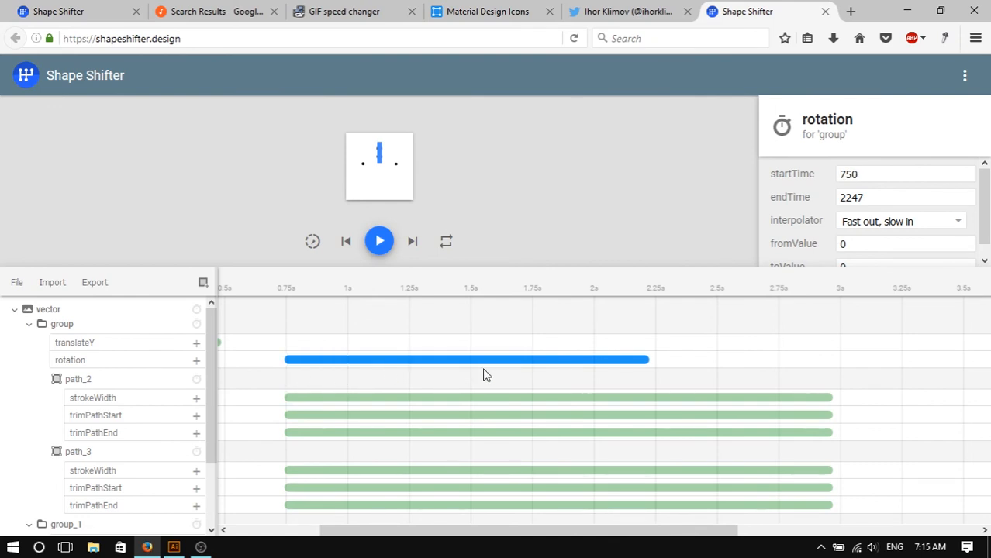
pyautogui.moveTo(649, 359); pyautogui.dragTo(834, 369)
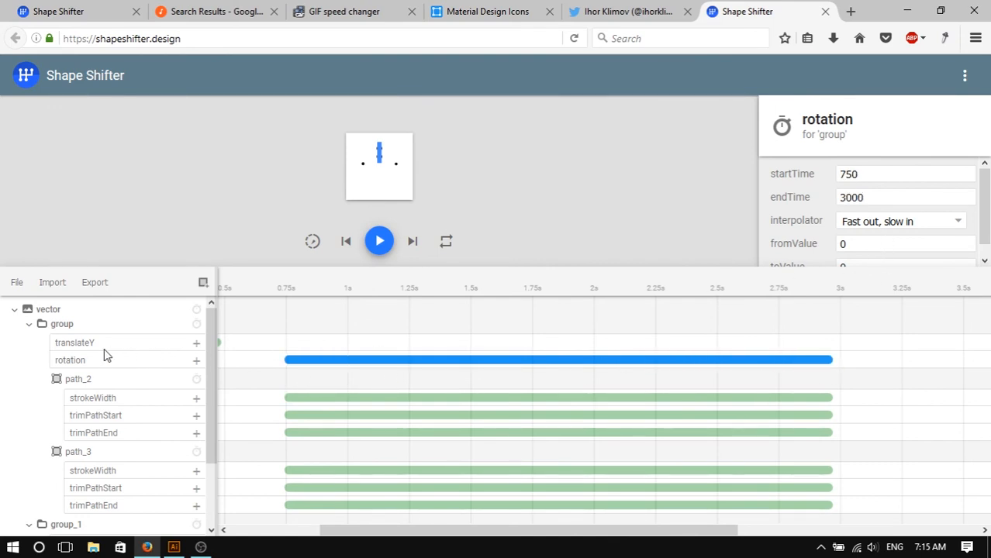
# - Set the group's pivotX and pivotY to 12
pyautogui.click(89, 329)
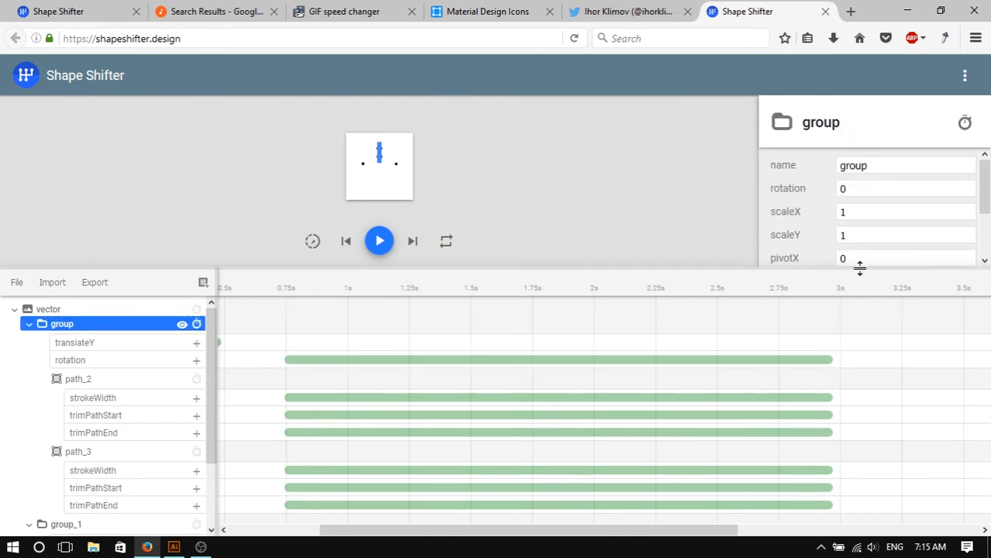
pyautogui.moveTo(859, 268); pyautogui.dragTo(874, 352)
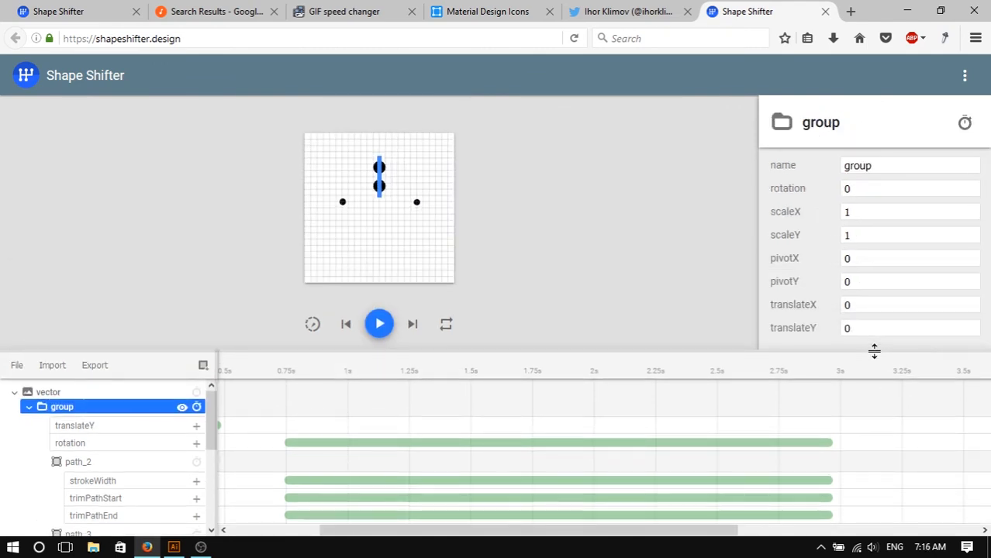
pyautogui.click(868, 264)
pyautogui.write('12')
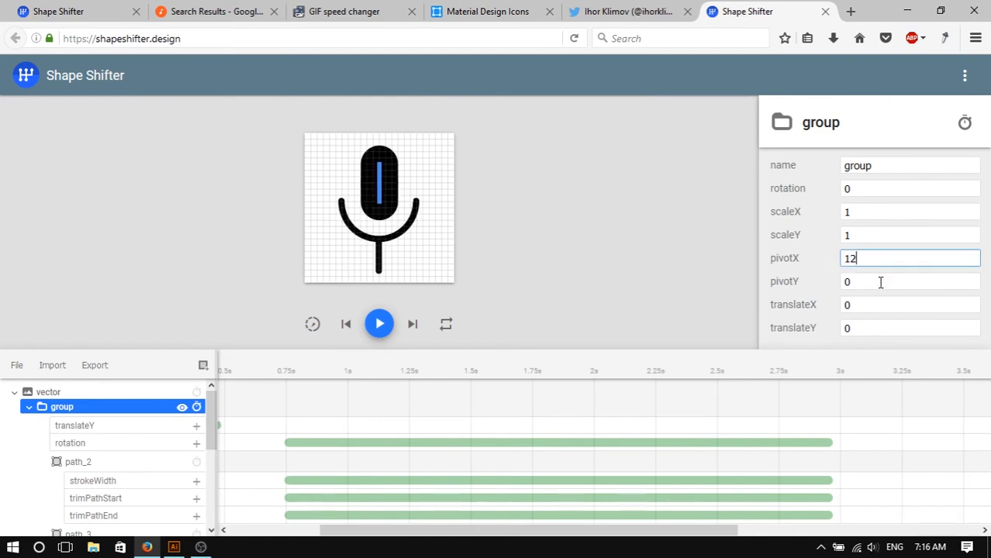
pyautogui.press('Tab')
pyautogui.write('12')
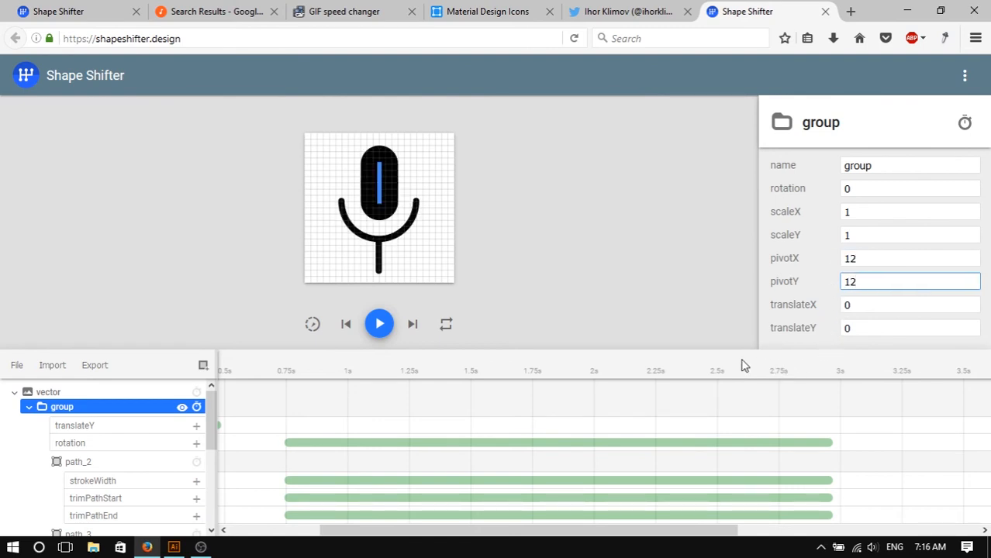
# - Set the group's rotation animation toValue to 270 and play the animation
pyautogui.click(667, 446)
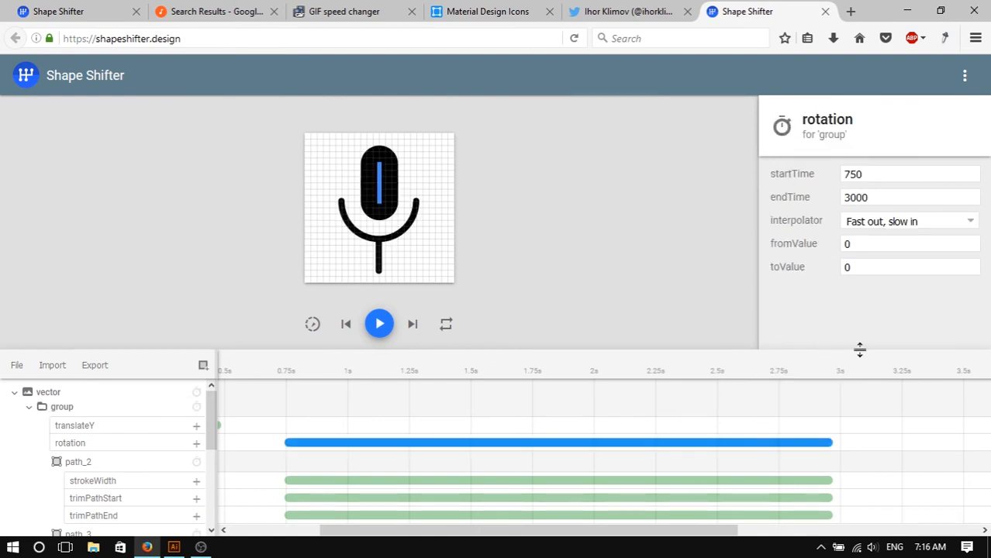
pyautogui.click(901, 262)
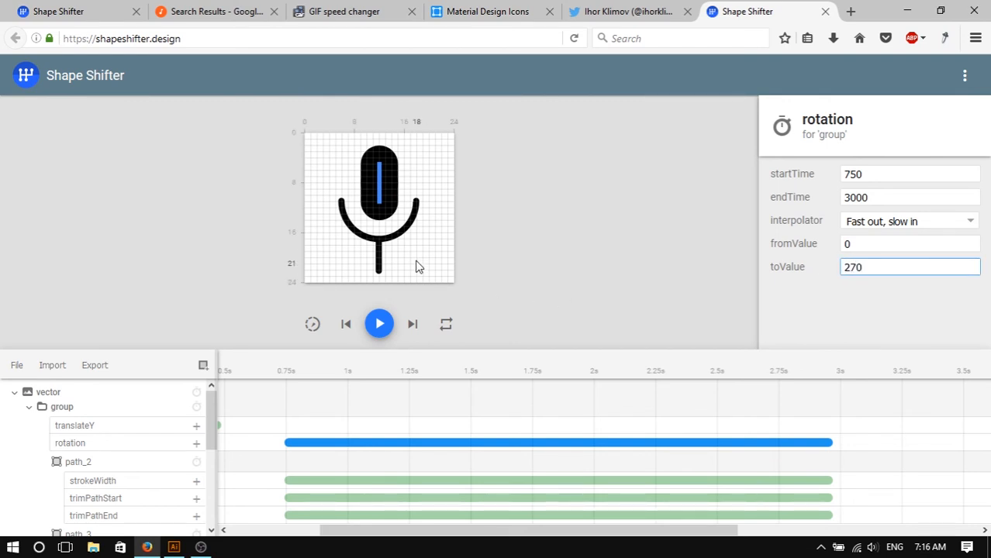
pyautogui.click(380, 325)
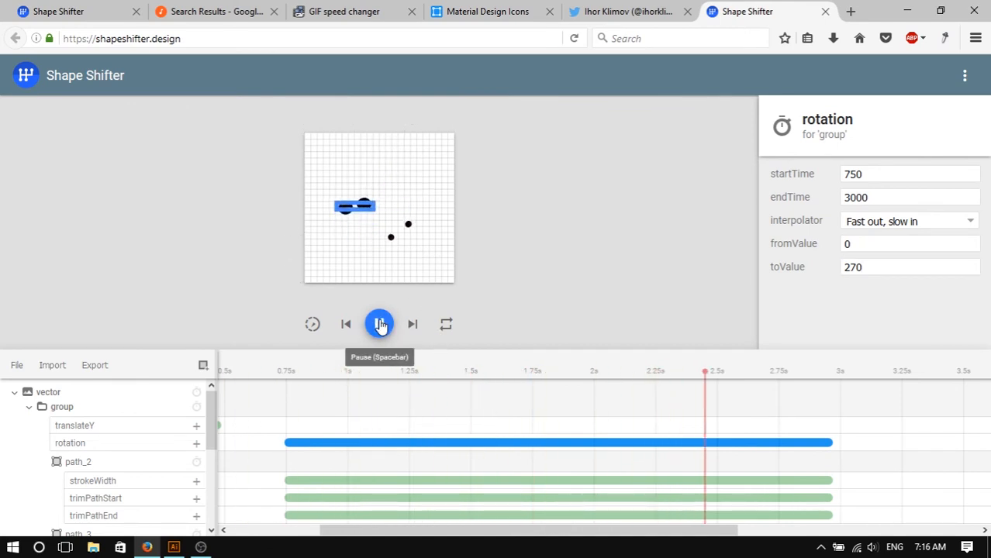
# - Preview the animation by playing it and scrubbing the timeline playhead
pyautogui.click(497, 231)
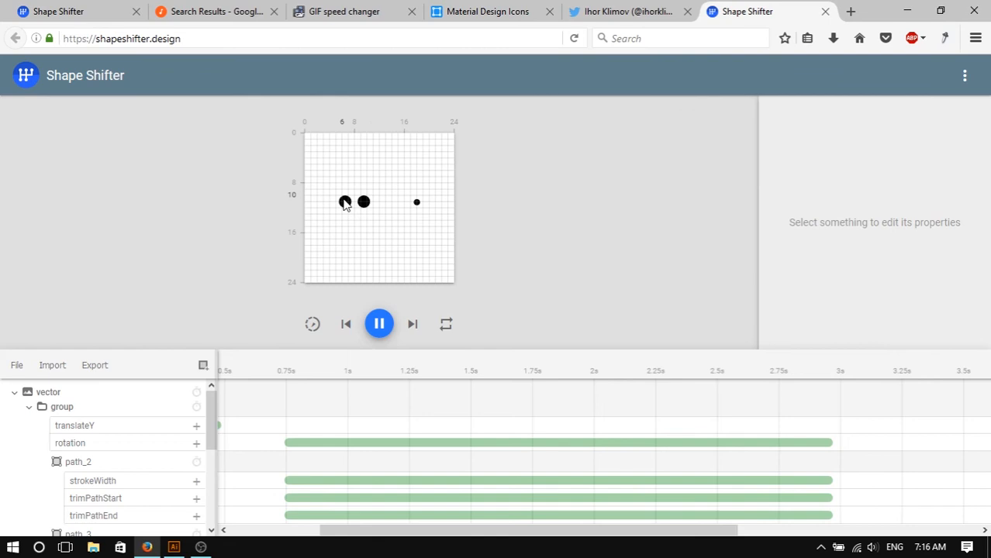
pyautogui.click(380, 325)
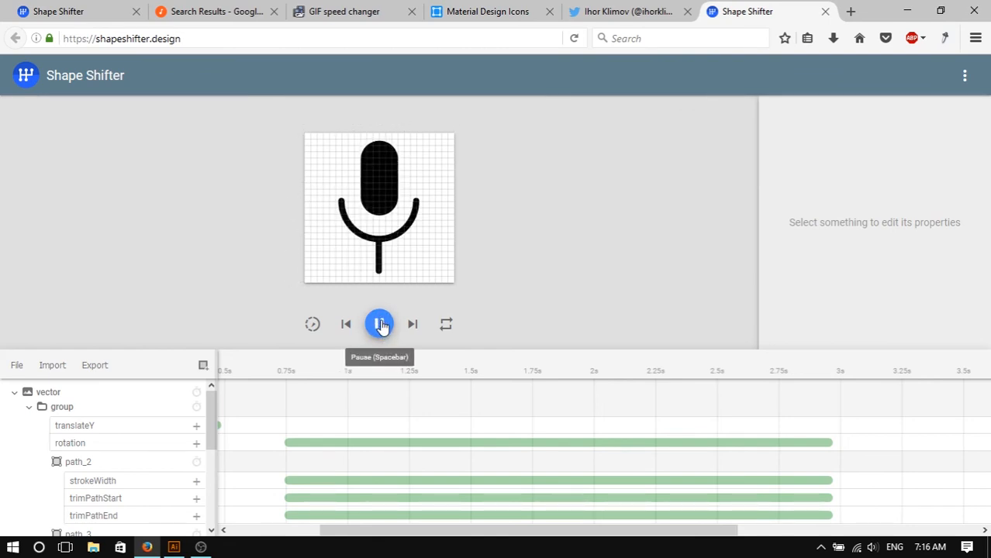
pyautogui.click(379, 324)
pyautogui.moveTo(286, 378); pyautogui.dragTo(488, 368)
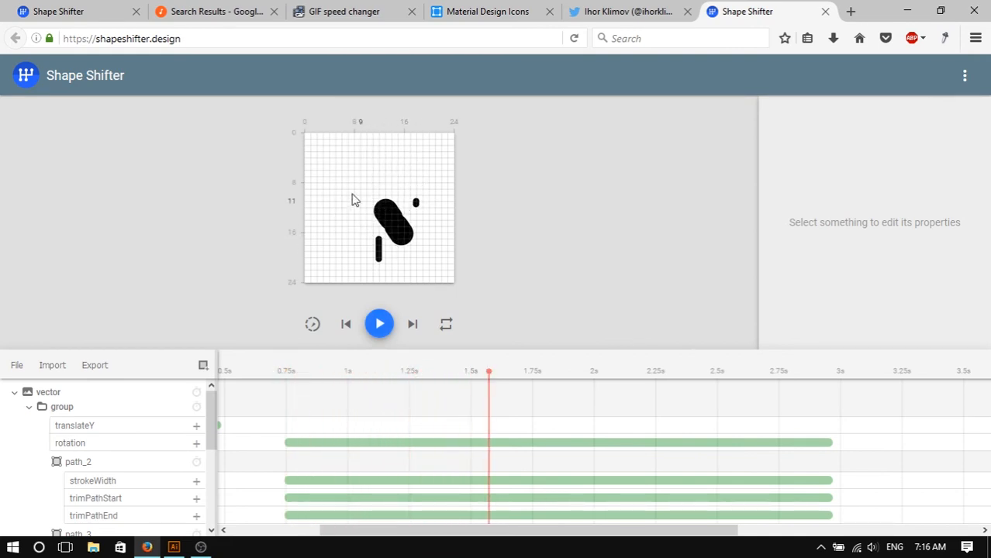
pyautogui.click(492, 372)
pyautogui.moveTo(494, 376); pyautogui.dragTo(294, 360)
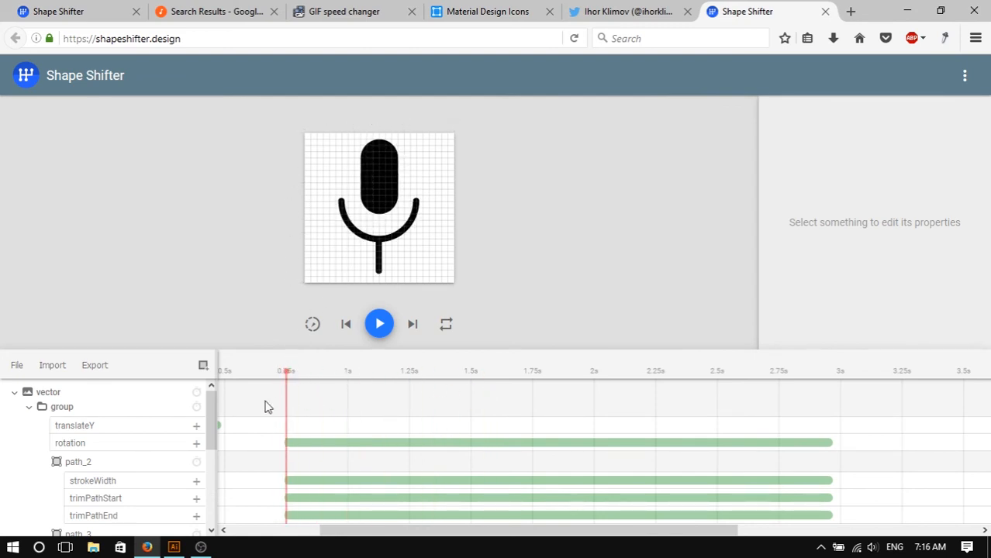
# - Switch to Illustrator and inspect the microphone's vertical line position against the artboard rulers
pyautogui.click(196, 549)
pyautogui.click(174, 548)
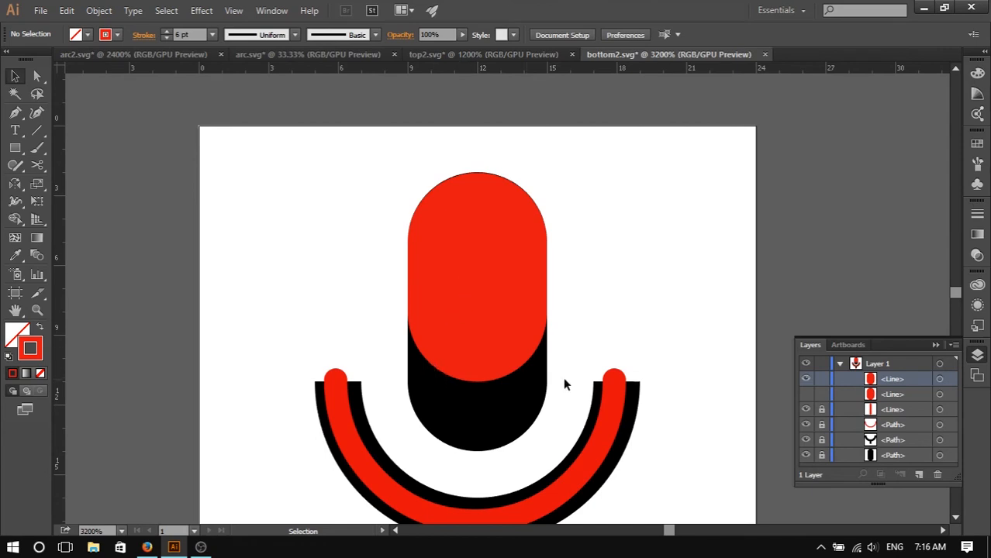
pyautogui.click(808, 396)
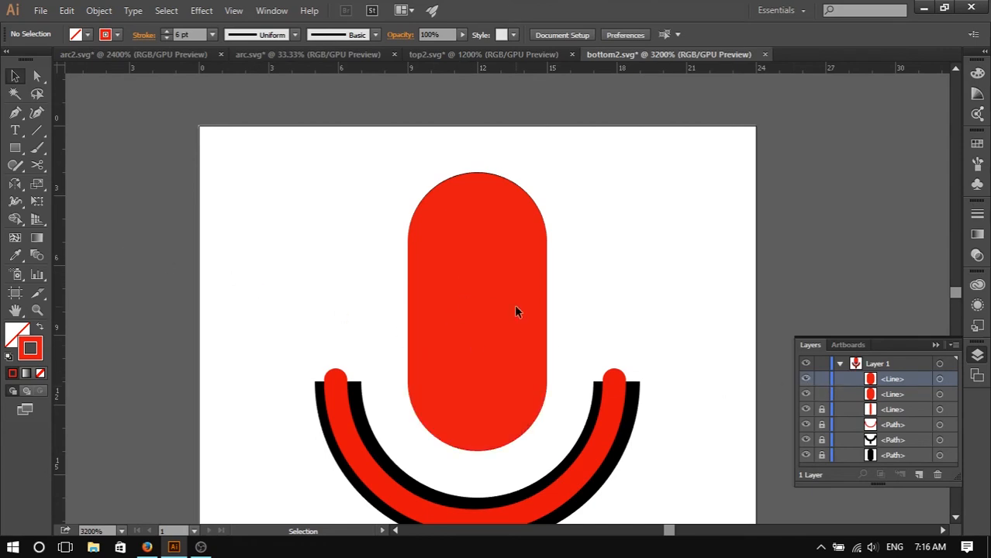
pyautogui.scroll(1, 515, 312)
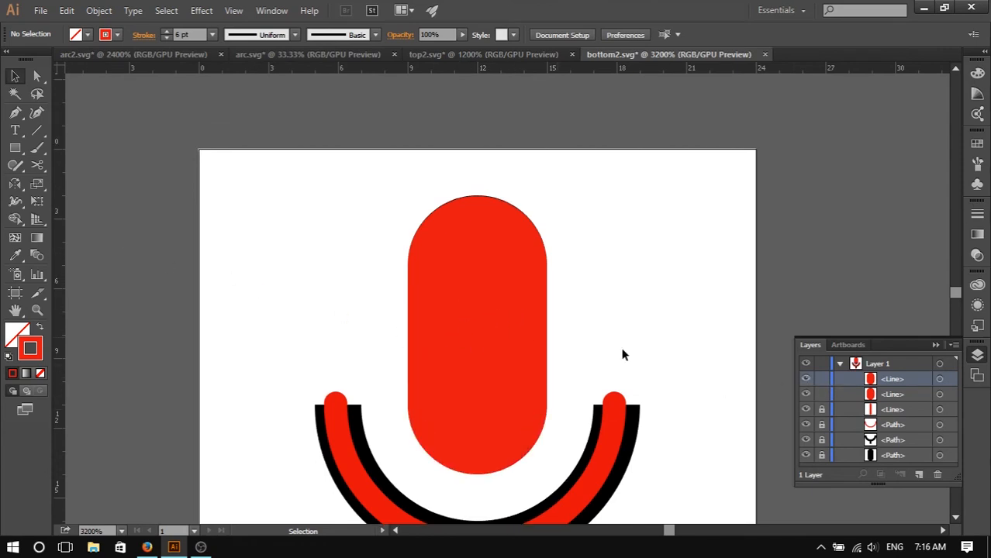
pyautogui.click(941, 379)
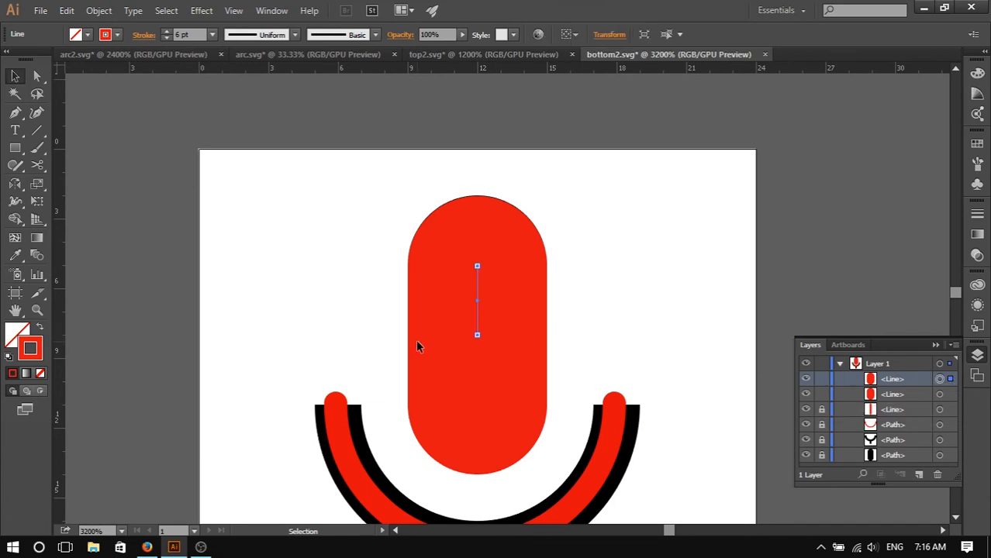
pyautogui.scroll(2, 445, 332)
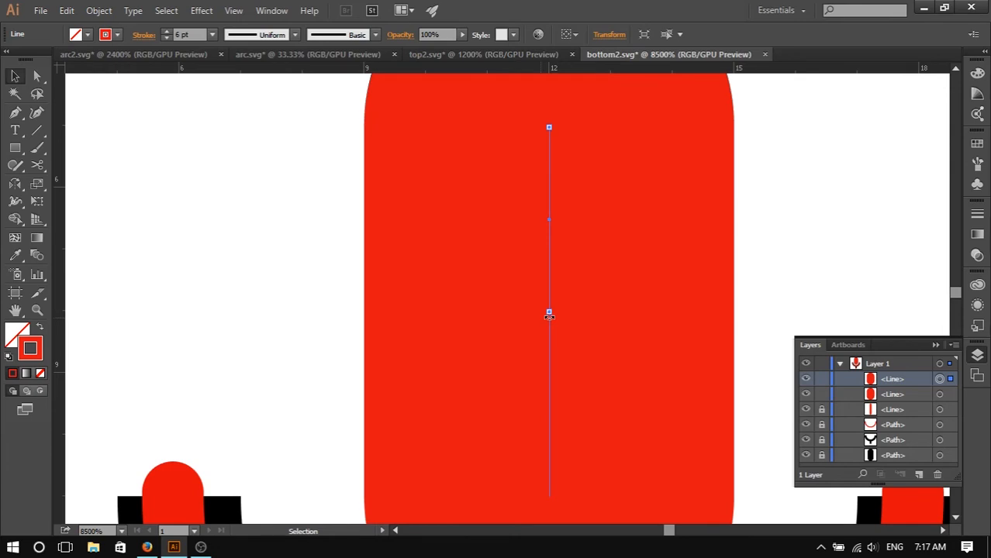
pyautogui.moveTo(549, 315); pyautogui.dragTo(549, 312)
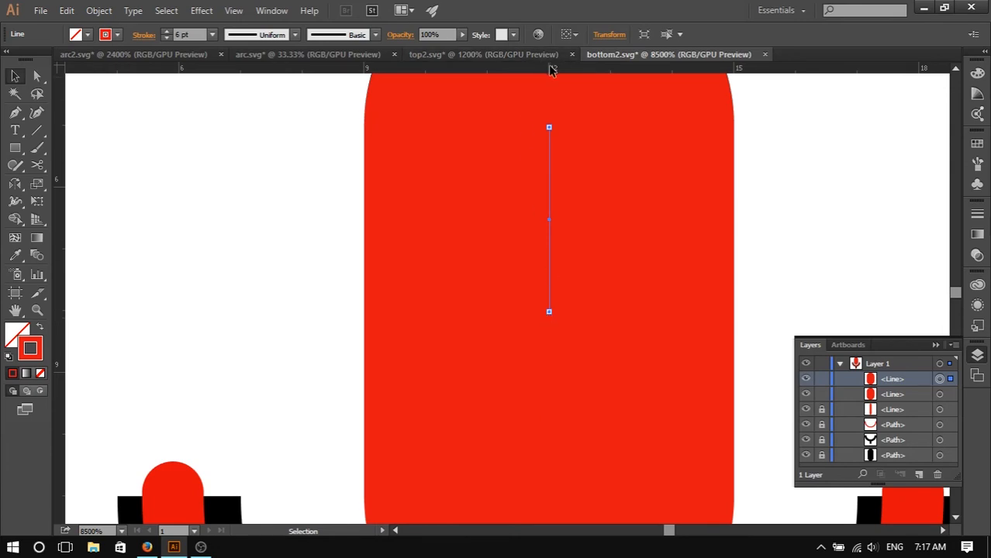
pyautogui.click(146, 548)
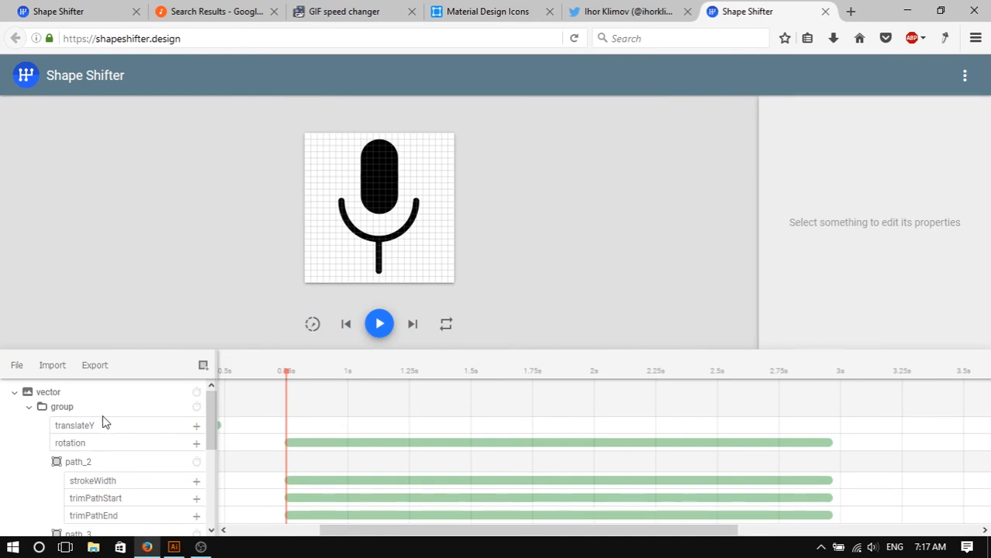
# - Set the group's pivotY to 8 and play the animation
pyautogui.click(66, 408)
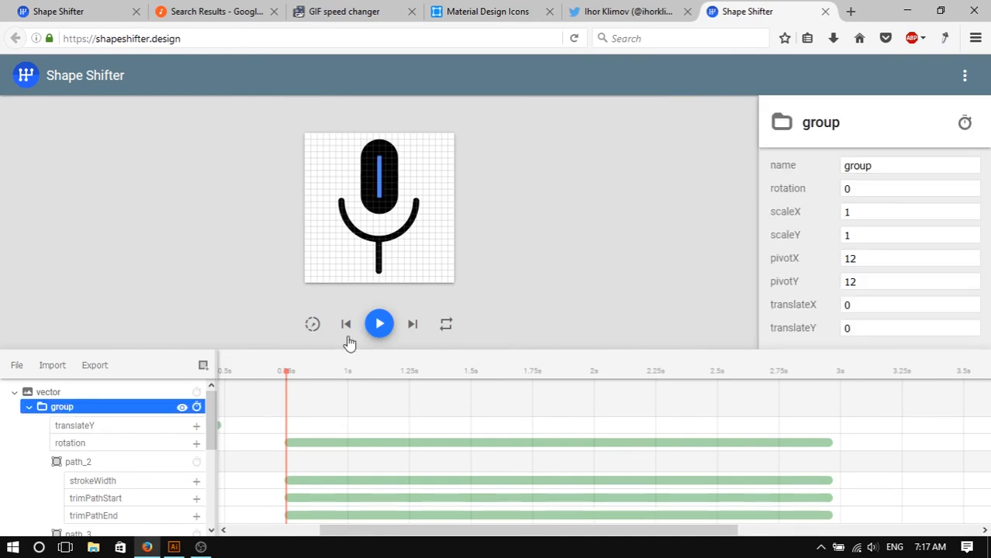
pyautogui.click(877, 258)
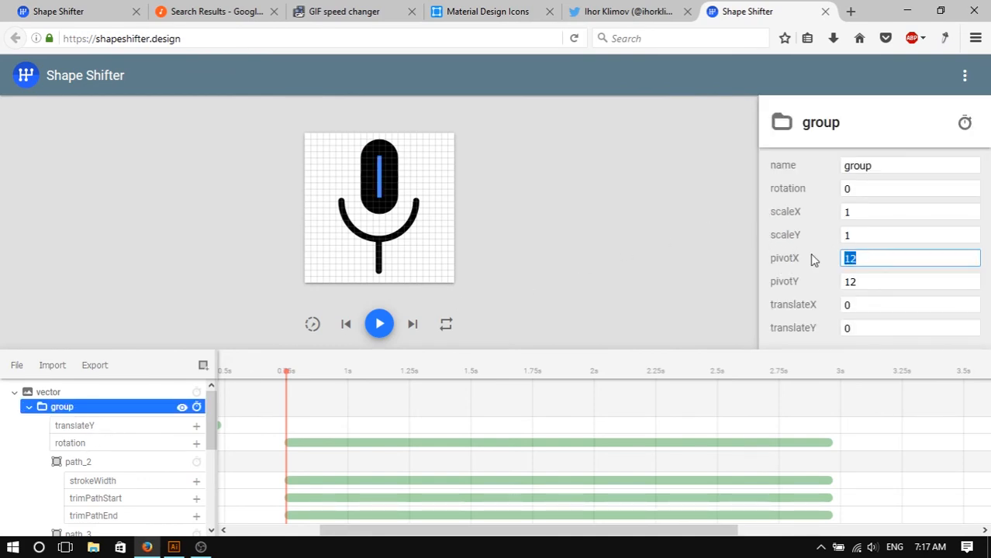
pyautogui.click(843, 276)
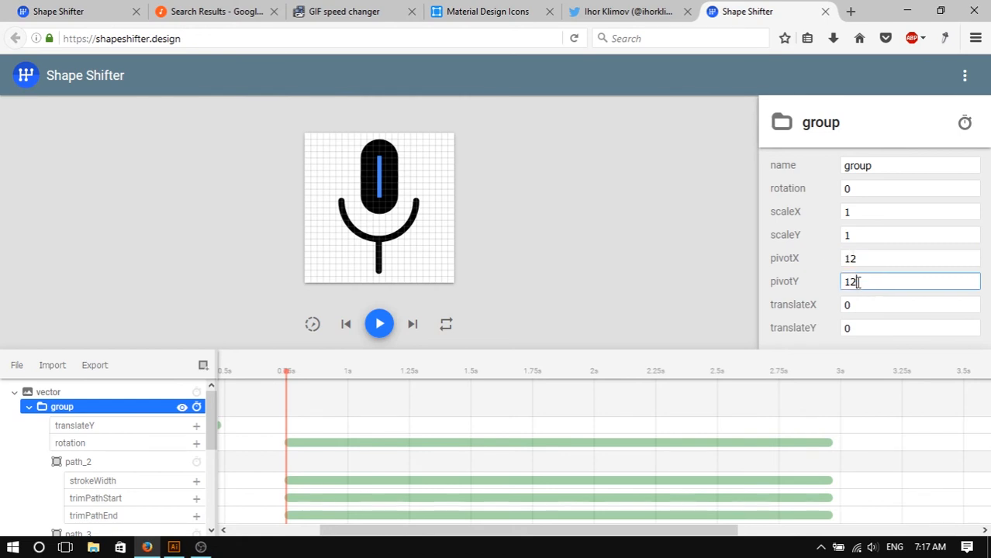
pyautogui.write('8')
pyautogui.click(380, 325)
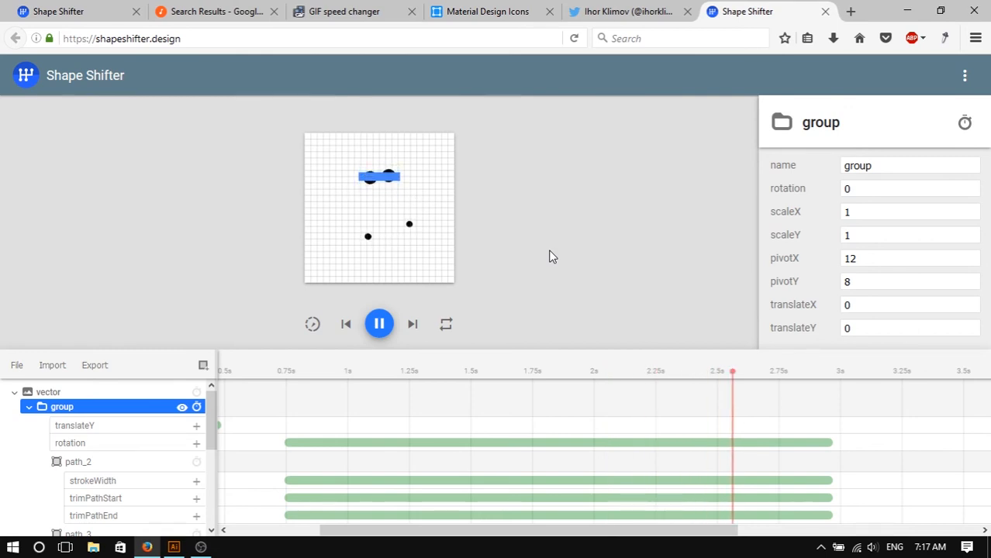
# - Play the animation again and review the group's rotation animation settings
pyautogui.click(422, 287)
pyautogui.click(378, 325)
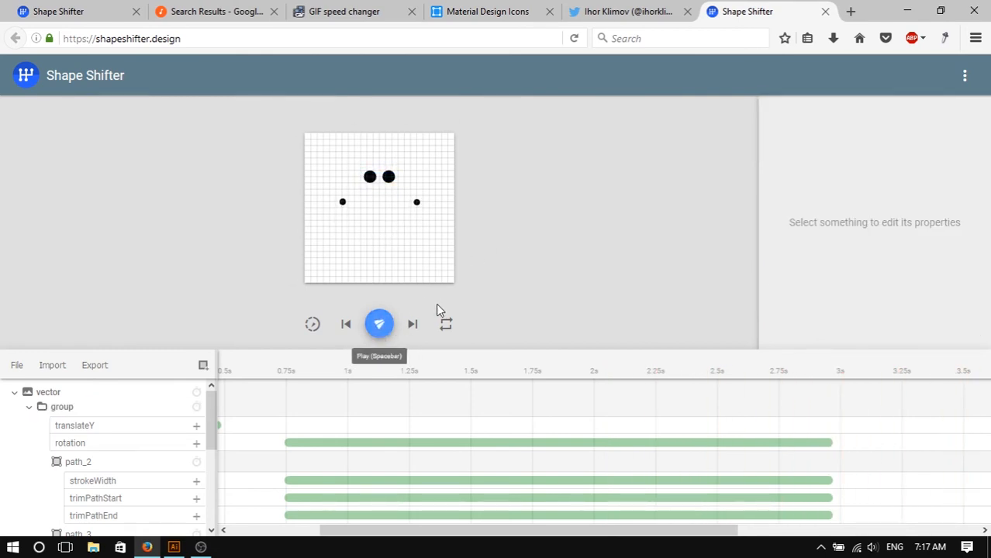
pyautogui.press('space')
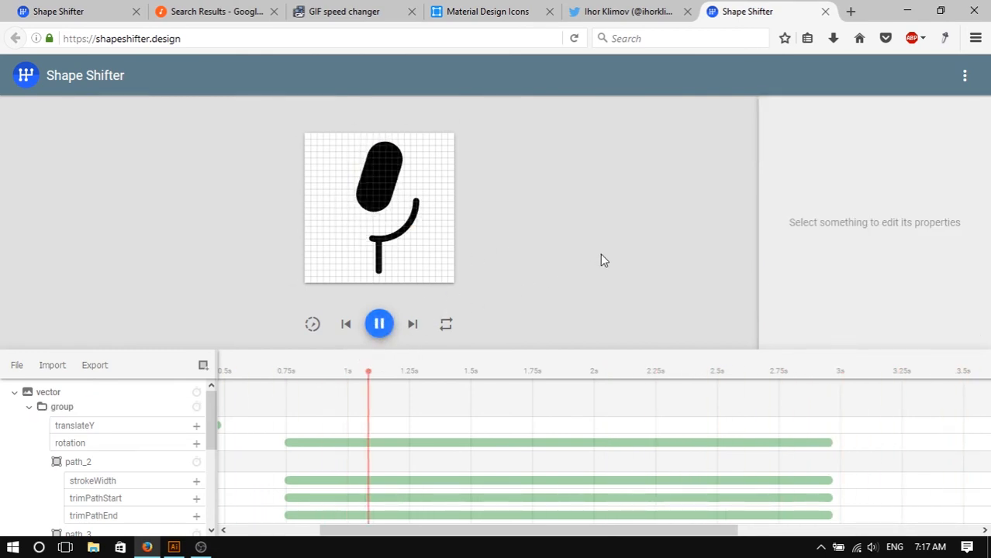
pyautogui.click(383, 327)
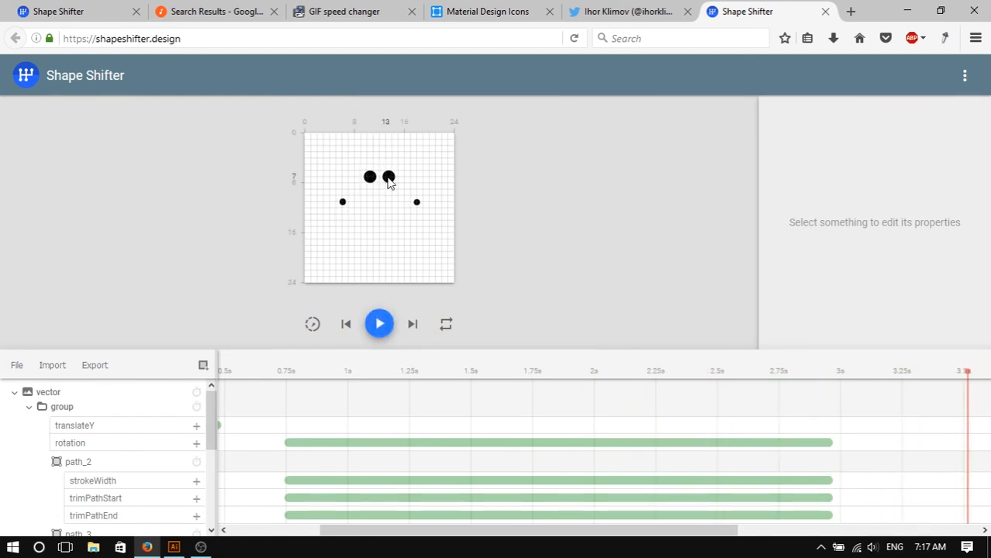
pyautogui.click(389, 180)
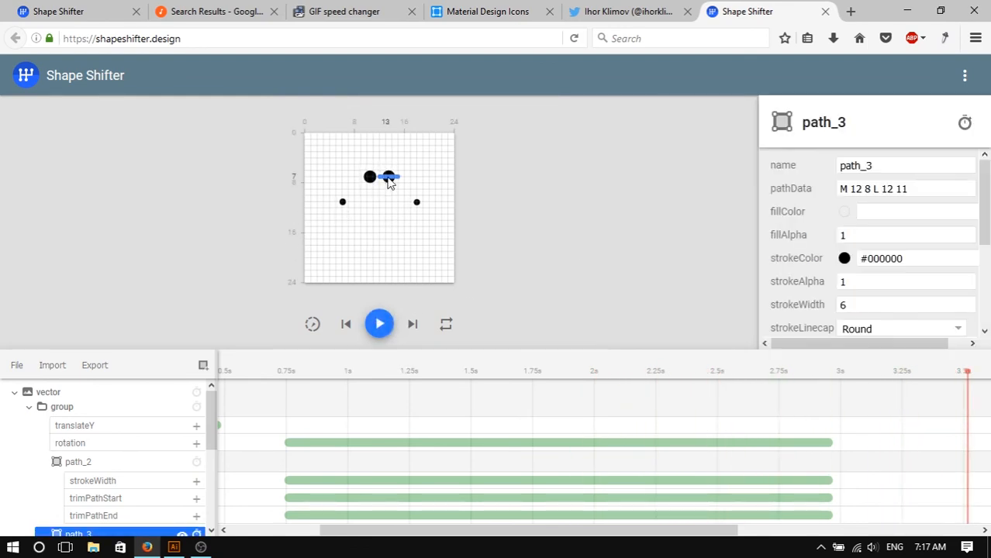
pyautogui.click(89, 414)
pyautogui.click(310, 444)
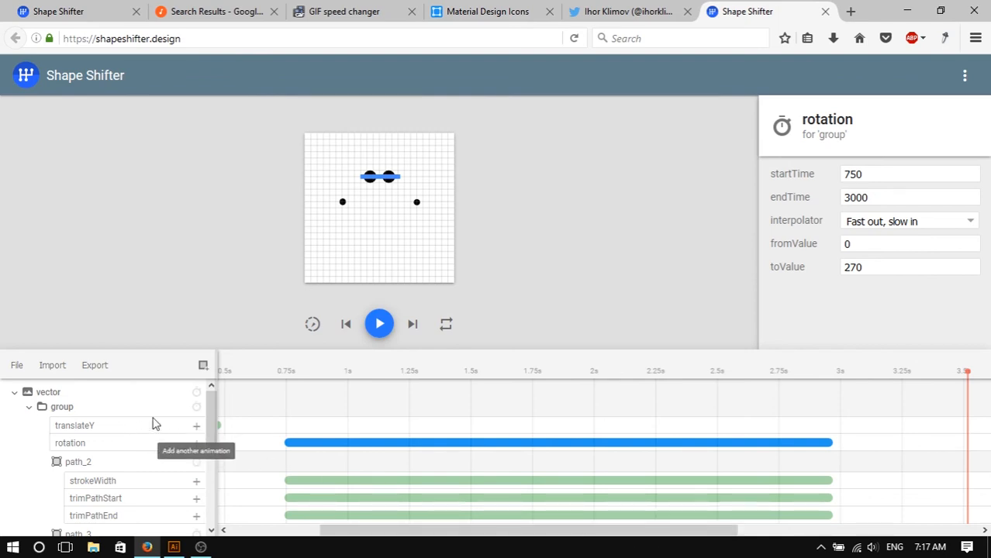
# - Add a translateY animation to the group and stretch it to run from 750 to 3000 ms
pyautogui.click(196, 427)
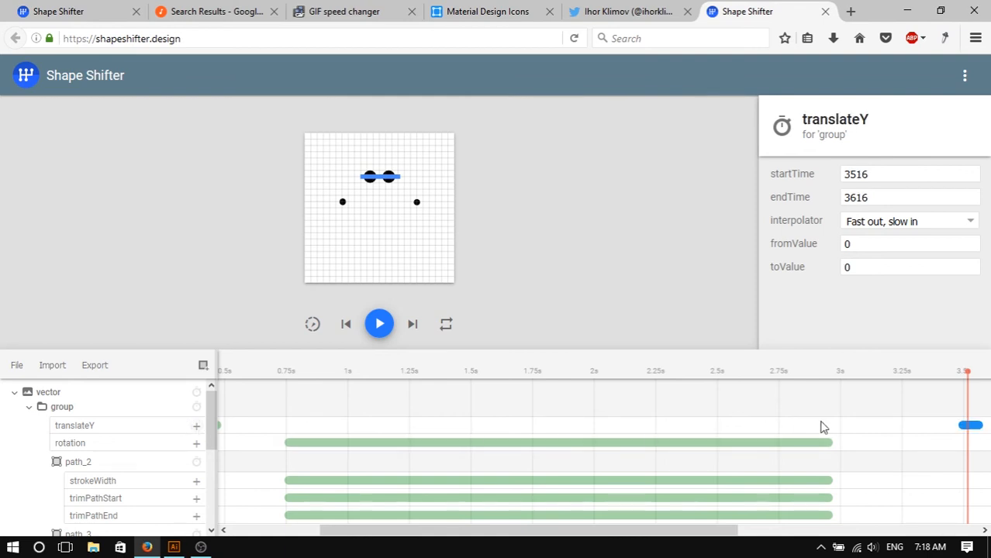
pyautogui.moveTo(968, 429); pyautogui.dragTo(300, 430)
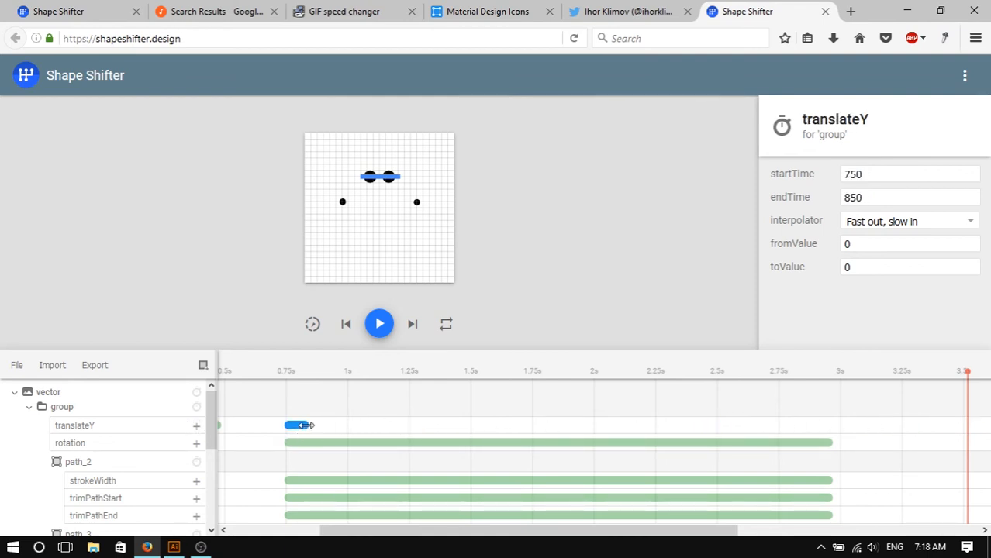
pyautogui.moveTo(462, 425); pyautogui.dragTo(834, 431)
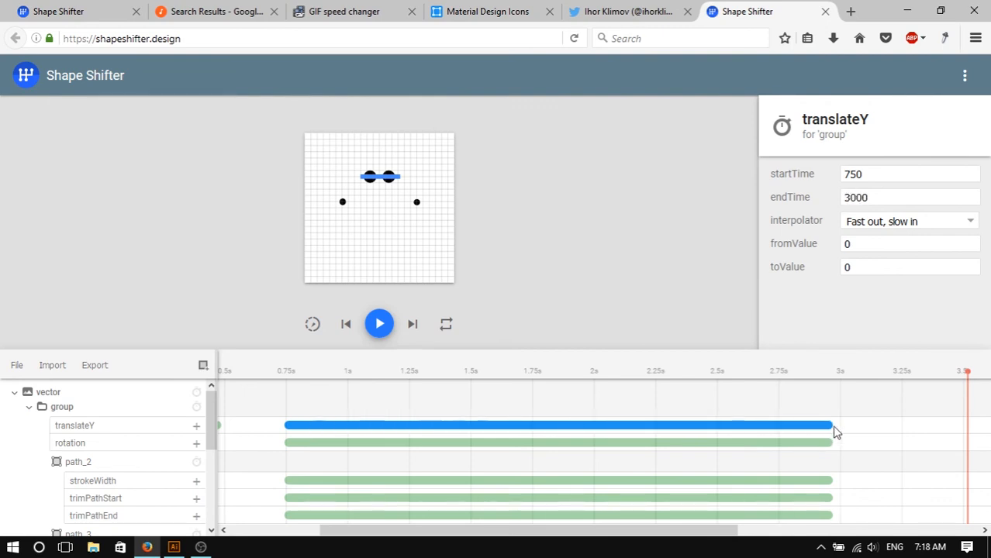
# - Set the translateY animation's toValue to 2 and play the animation
pyautogui.doubleClick(880, 268)
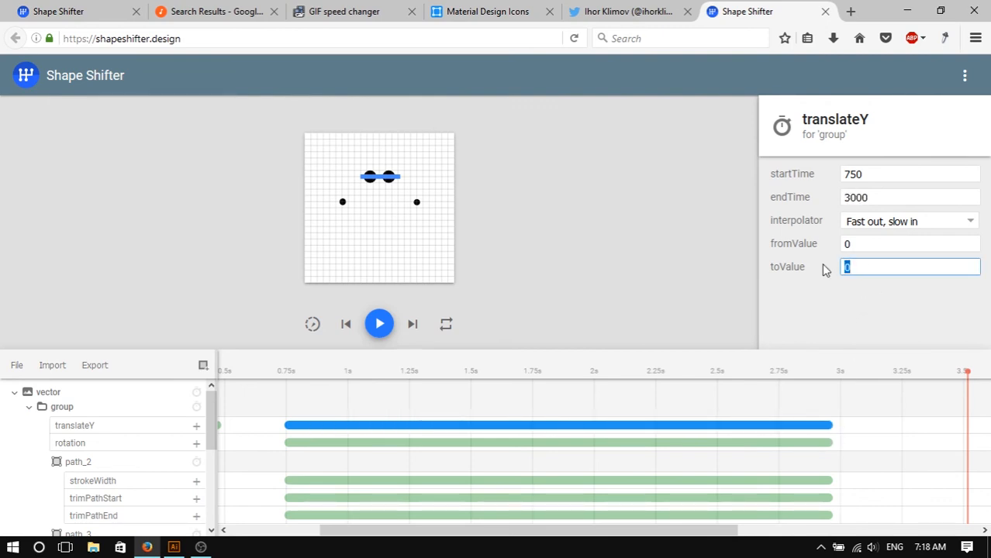
pyautogui.write('2')
pyautogui.click(586, 234)
pyautogui.click(380, 326)
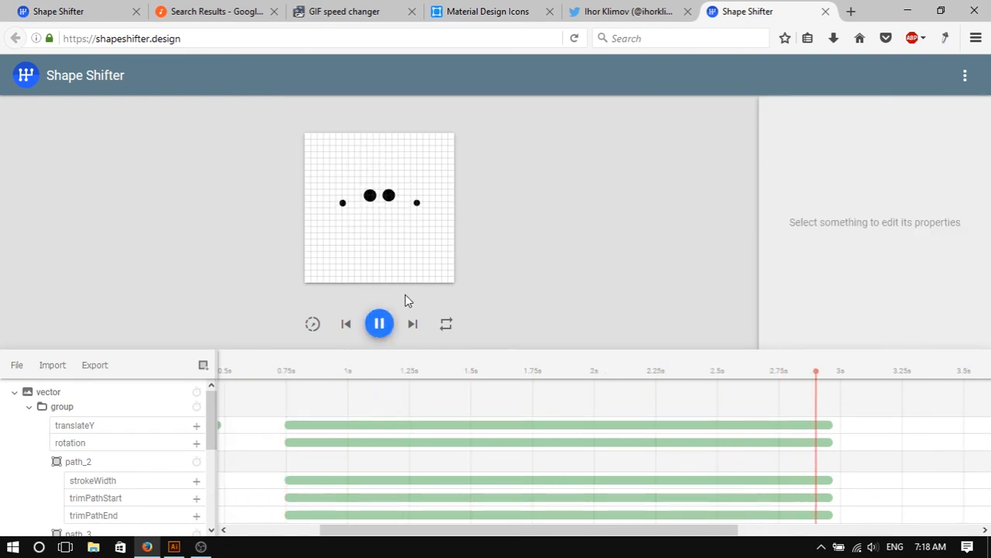
# - Set the translateY animation's toValue to 3 and play the animation
pyautogui.click(379, 323)
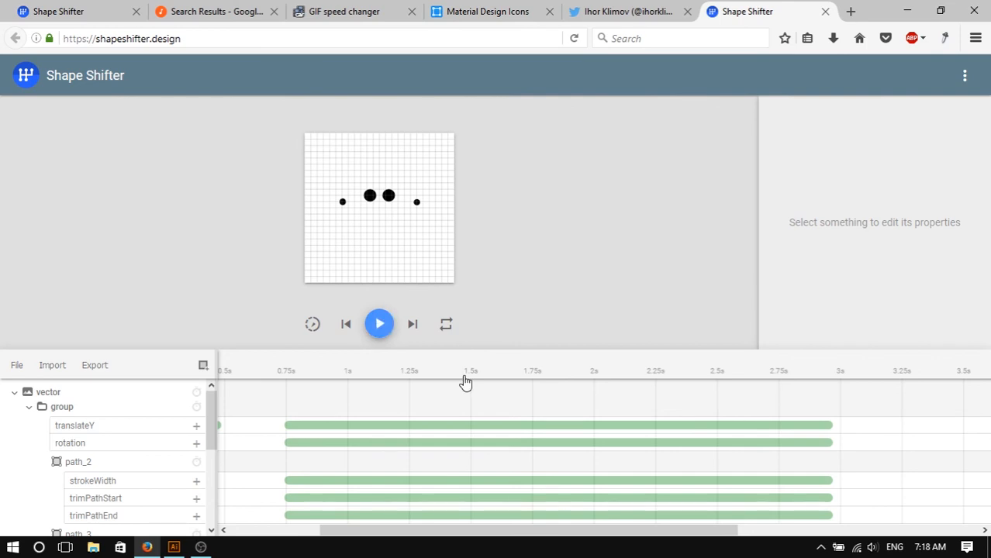
pyautogui.click(454, 432)
pyautogui.click(866, 267)
pyautogui.write('3')
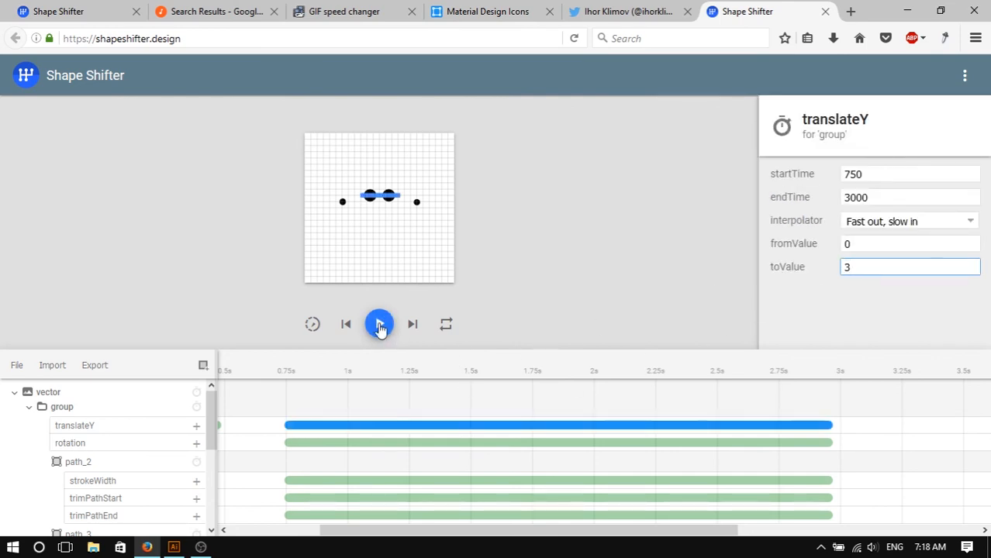
pyautogui.click(380, 323)
pyautogui.click(598, 255)
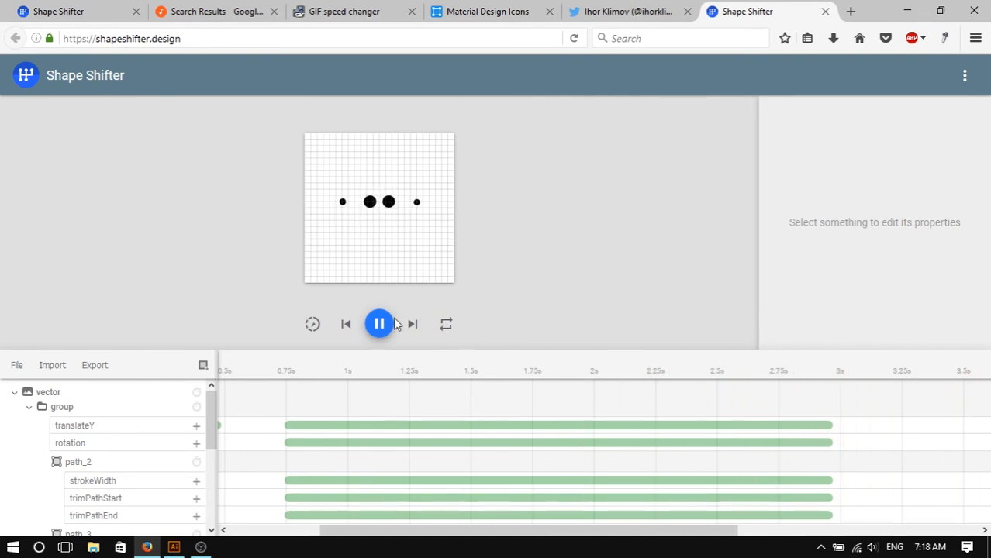
# - Enlarge the canvas preview area and play the animation in slow motion
pyautogui.moveTo(477, 349); pyautogui.dragTo(496, 485)
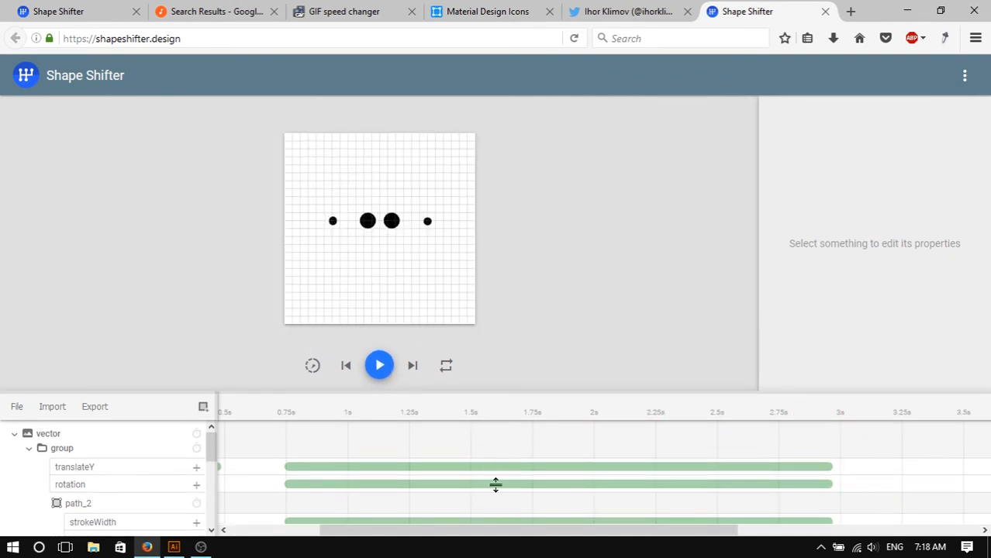
pyautogui.moveTo(511, 412); pyautogui.dragTo(535, 277)
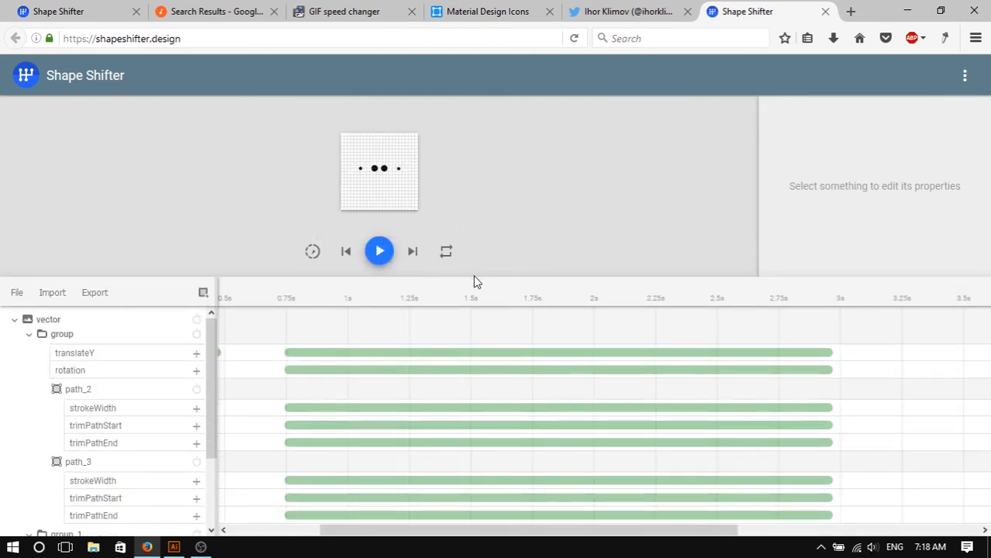
pyautogui.moveTo(475, 277); pyautogui.dragTo(459, 376)
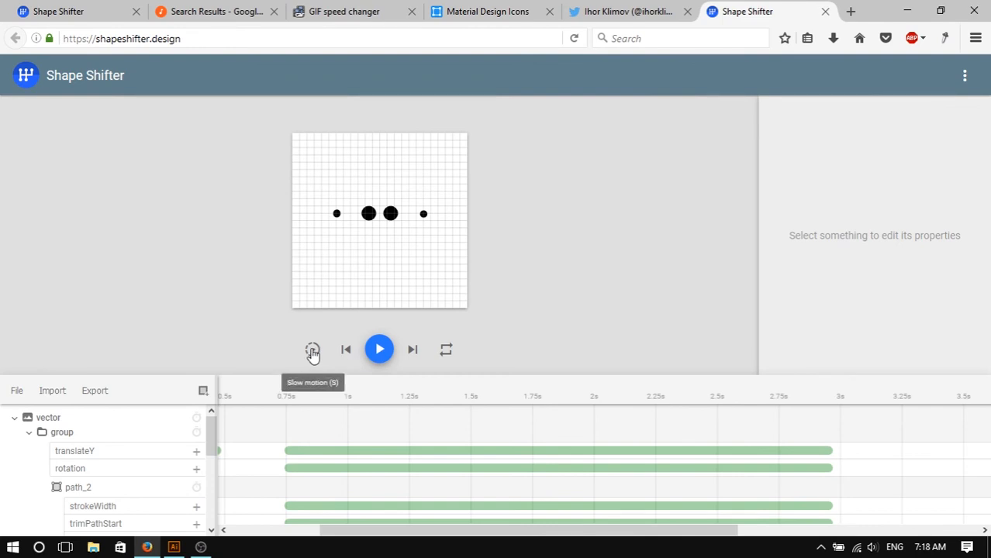
pyautogui.click(312, 353)
pyautogui.click(379, 349)
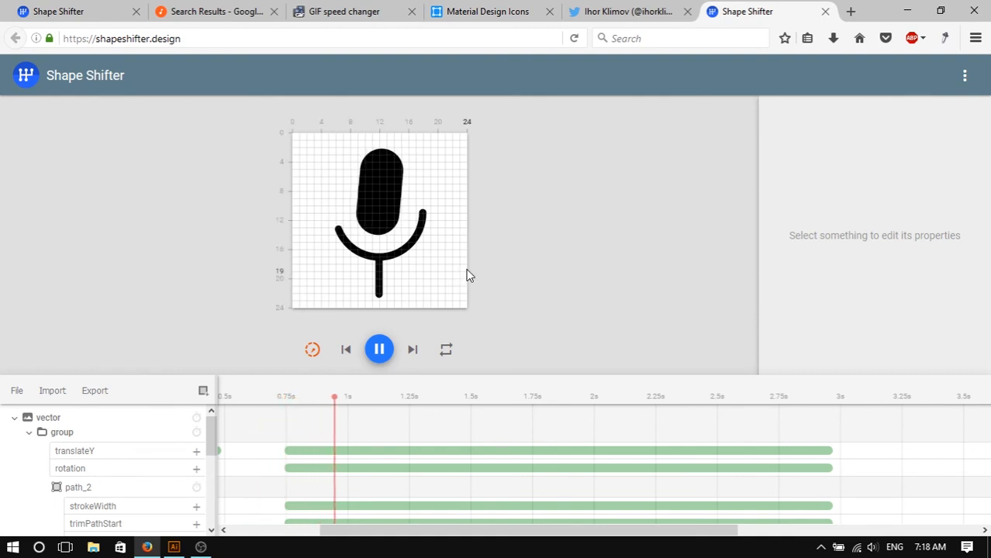
pyautogui.click(382, 351)
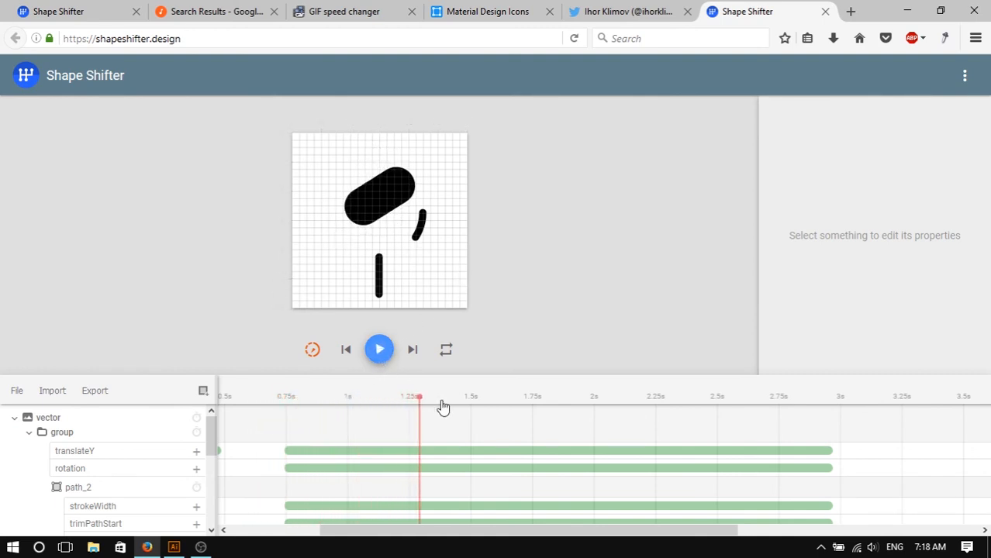
# - Set the fromValue of the group's 750–3000 ms translateY animation to -1, matching the earlier translateY animation
pyautogui.moveTo(423, 398); pyautogui.dragTo(285, 415)
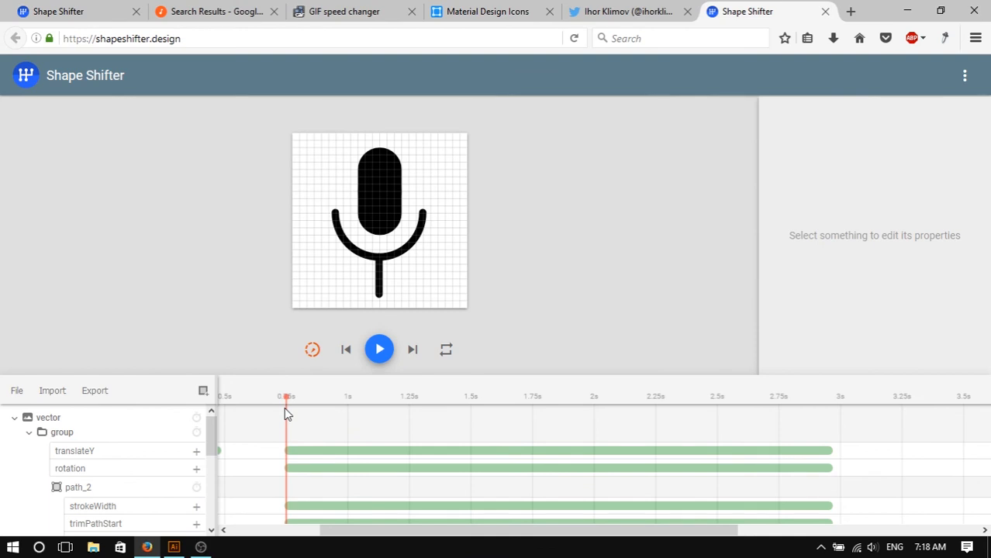
pyautogui.click(341, 453)
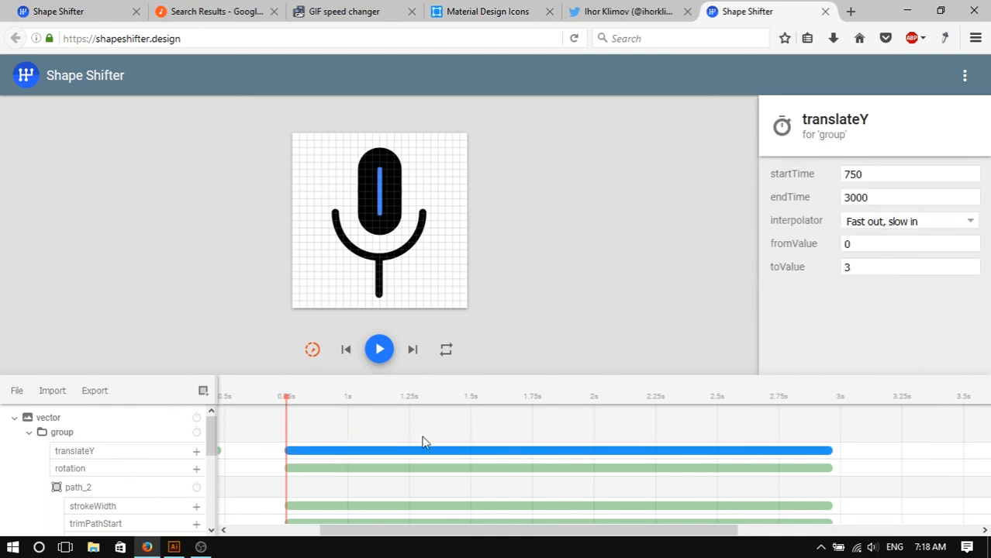
pyautogui.click(903, 249)
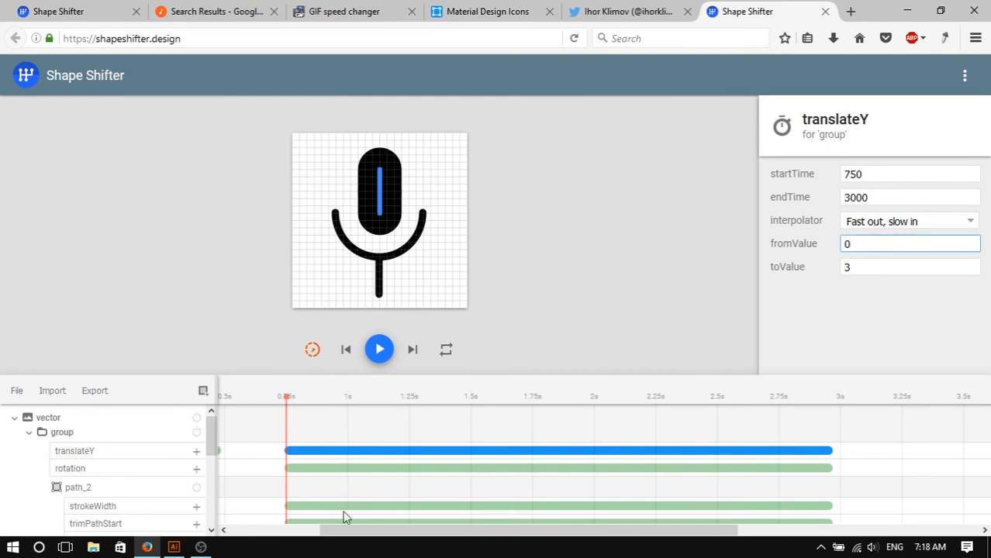
pyautogui.moveTo(358, 527); pyautogui.dragTo(266, 523)
pyautogui.click(303, 452)
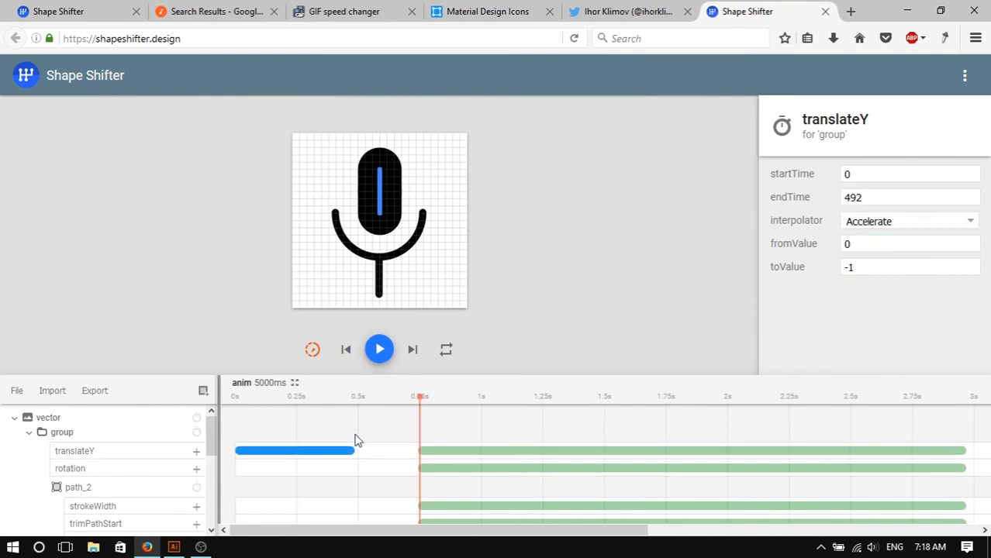
pyautogui.click(608, 445)
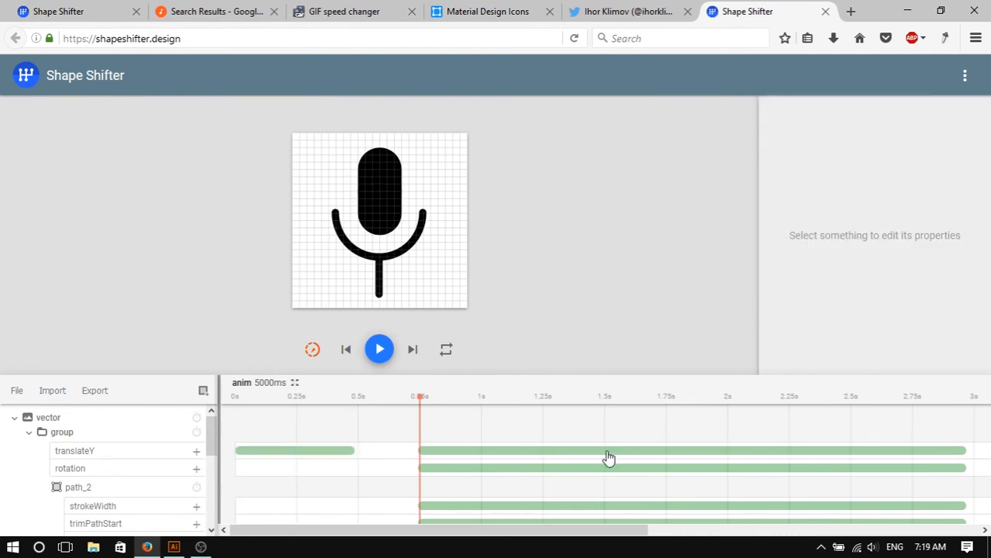
pyautogui.click(609, 451)
pyautogui.click(878, 247)
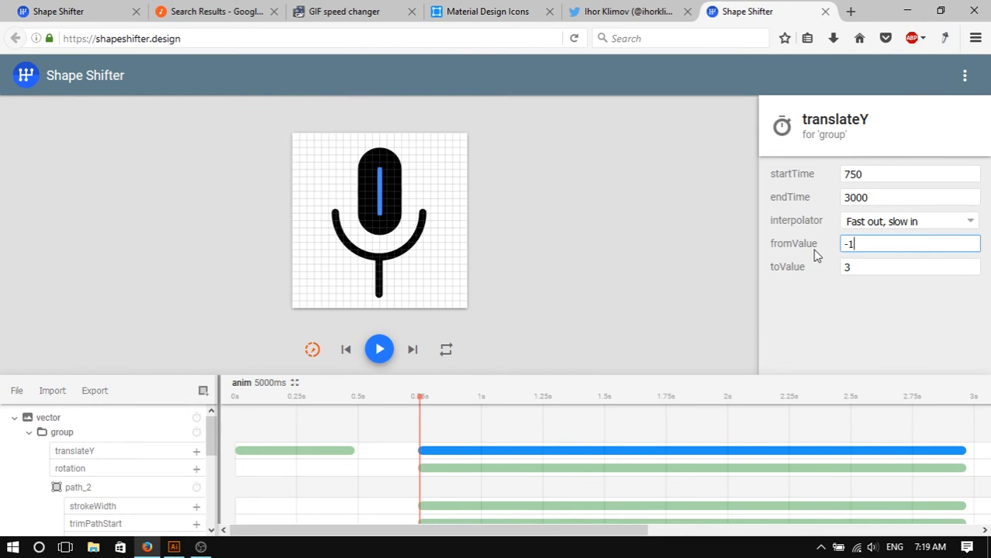
pyautogui.write('-1')
pyautogui.press('Tab')
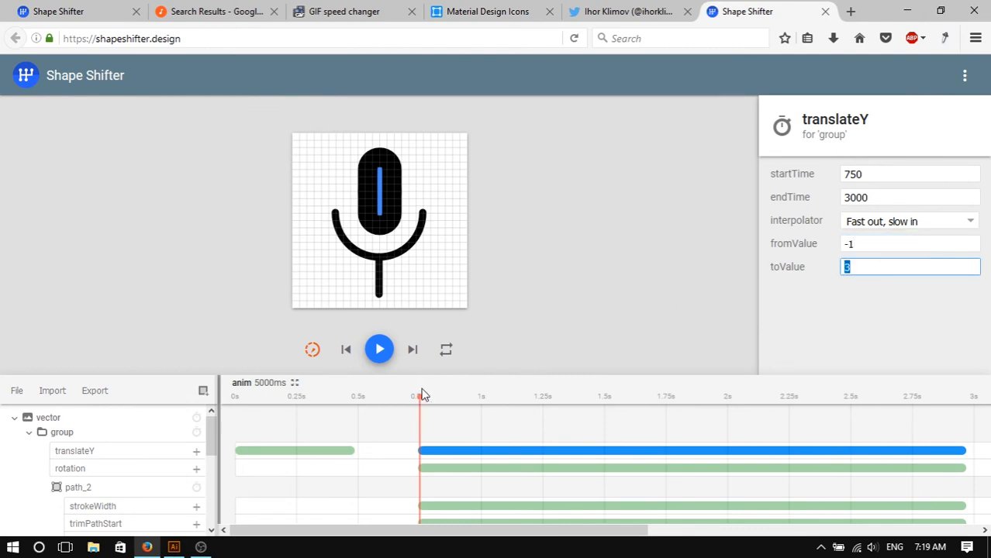
# - Add a strokeWidth animation to path_1 in group_1 starting at 3000 ms and stretch it to end at 4023 ms
pyautogui.moveTo(421, 398); pyautogui.dragTo(946, 432)
pyautogui.click(565, 306)
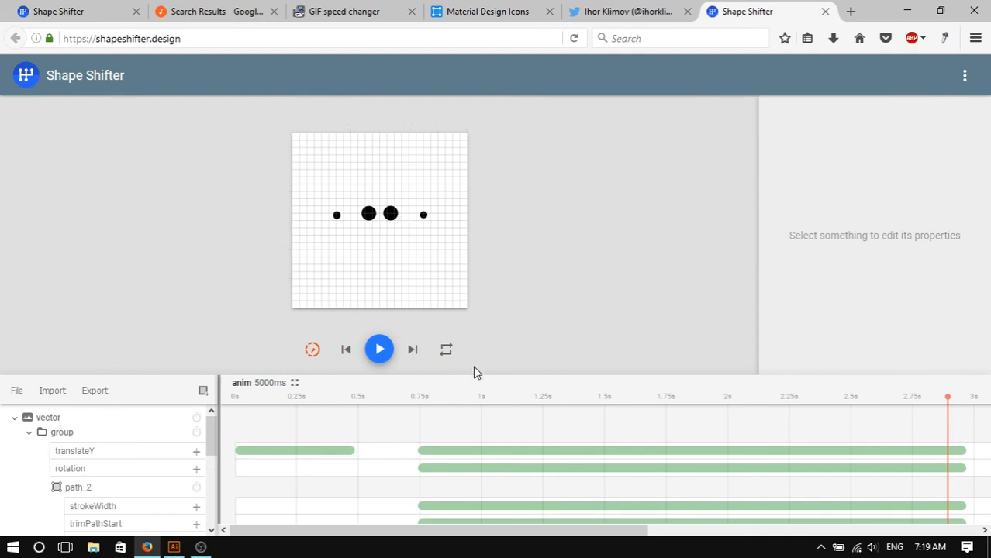
pyautogui.moveTo(456, 532); pyautogui.dragTo(606, 533)
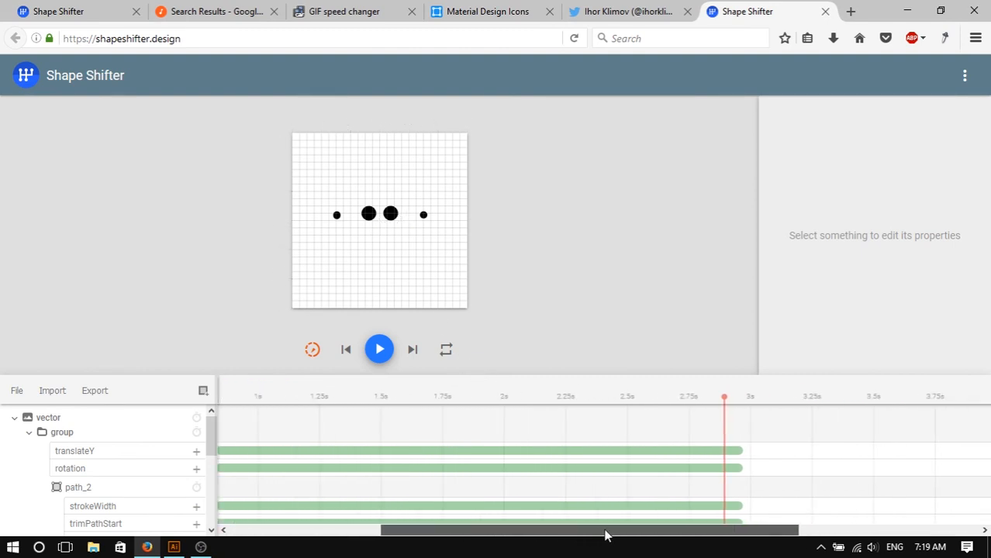
pyautogui.hscroll(1, 719, 496)
pyautogui.scroll(-1, 719, 496)
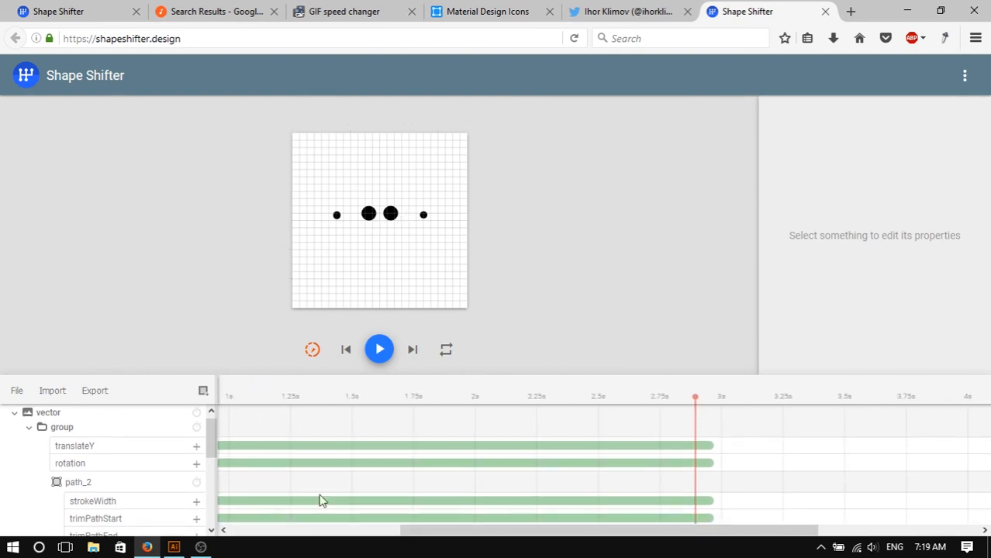
pyautogui.click(28, 428)
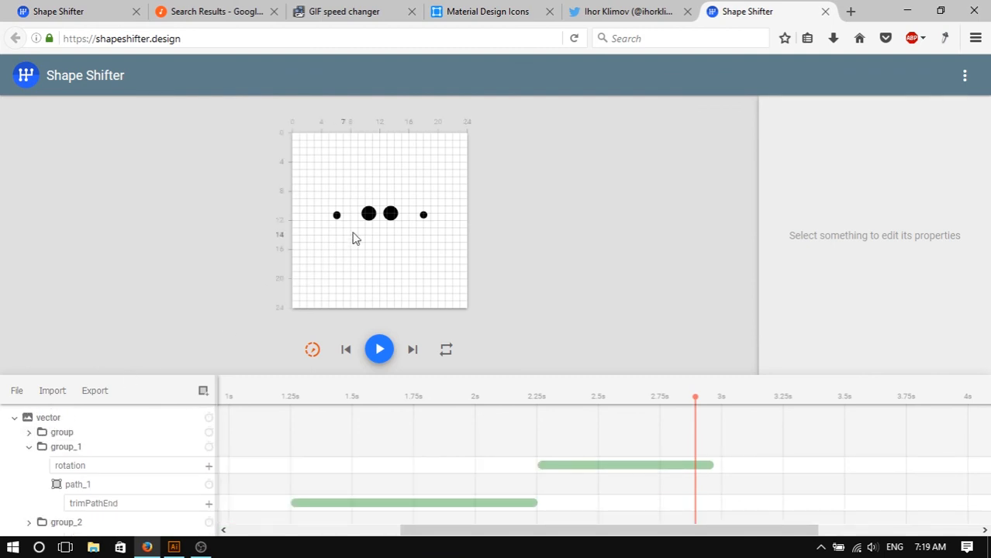
pyautogui.click(70, 449)
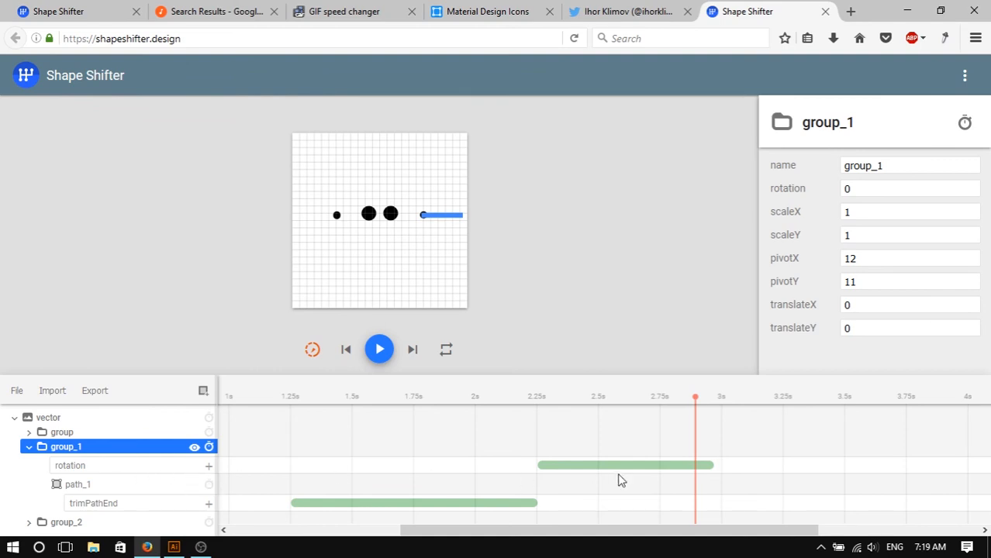
pyautogui.scroll(-1, 396, 423)
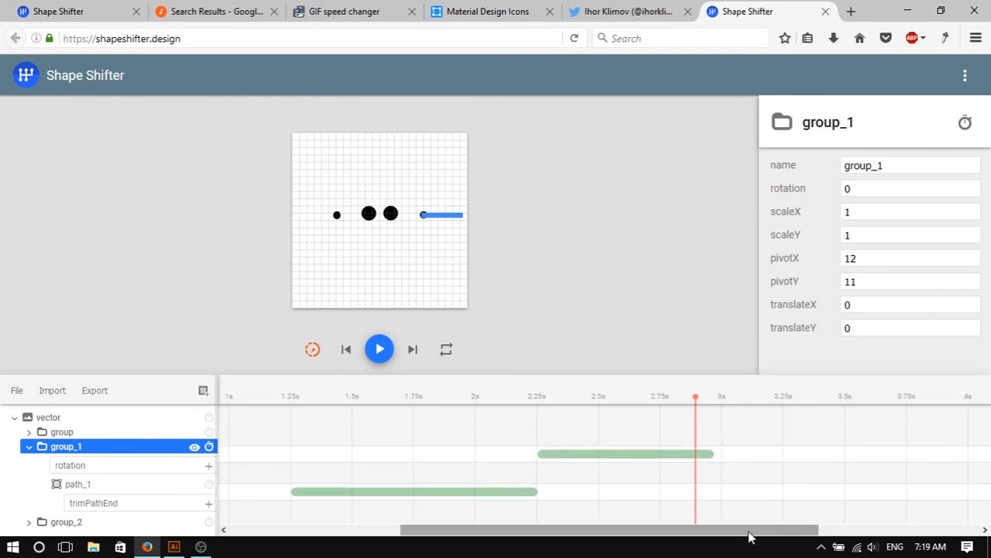
pyautogui.moveTo(747, 533)
pyautogui.mouseDown()
pyautogui.moveTo(478, 532)
pyautogui.moveTo(745, 522)
pyautogui.moveTo(732, 524)
pyautogui.mouseUp()
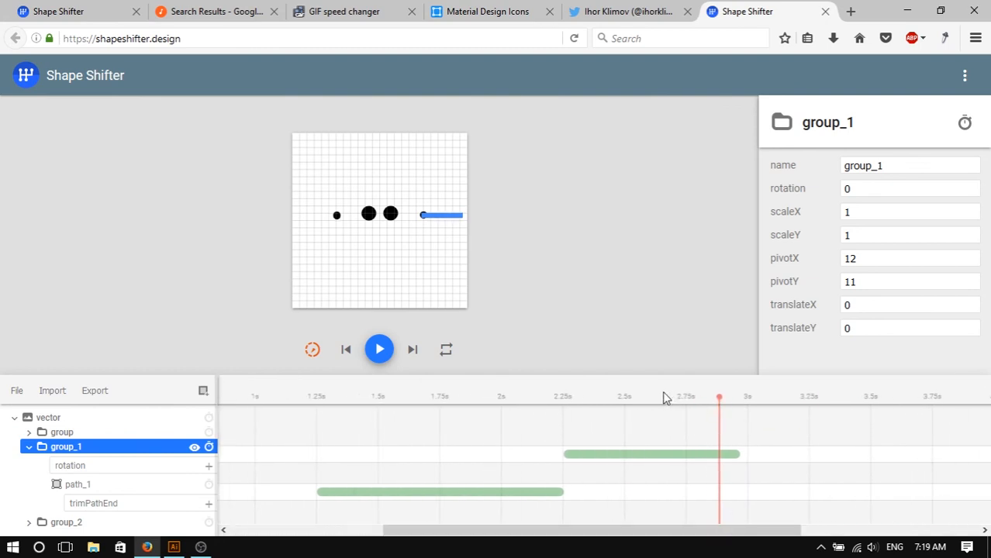
pyautogui.moveTo(664, 398); pyautogui.dragTo(749, 409)
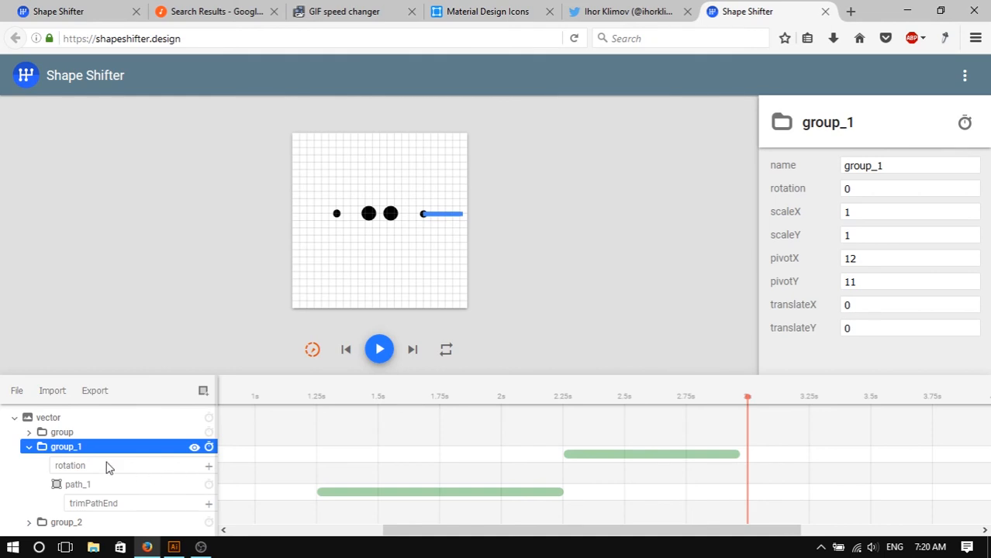
pyautogui.click(209, 485)
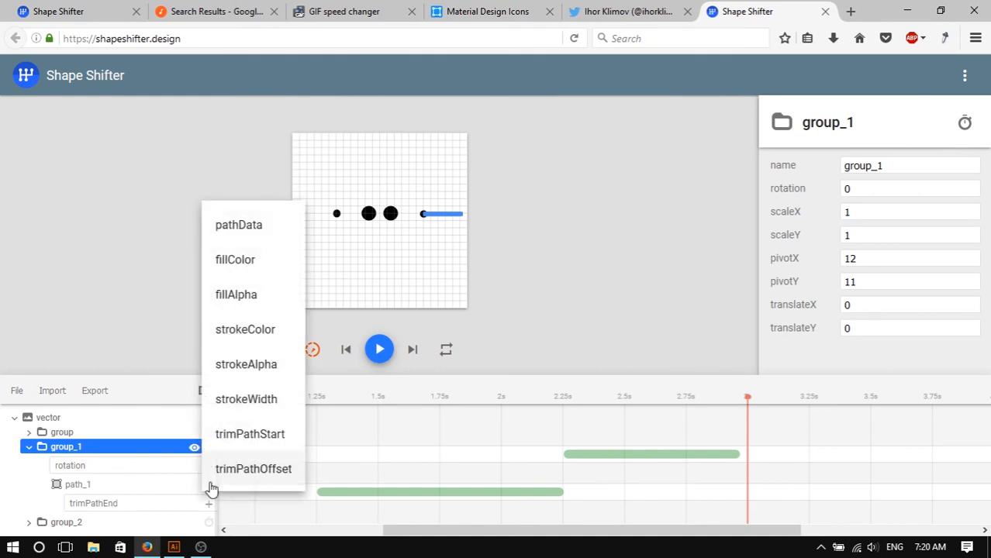
pyautogui.click(280, 402)
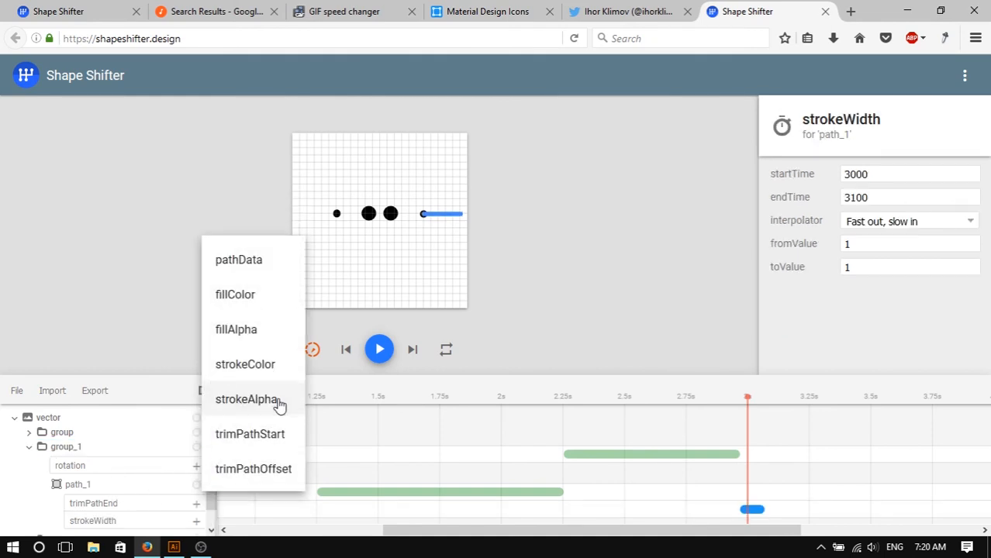
pyautogui.click(764, 512)
pyautogui.moveTo(765, 509); pyautogui.dragTo(858, 506)
pyautogui.moveTo(930, 502); pyautogui.dragTo(987, 499)
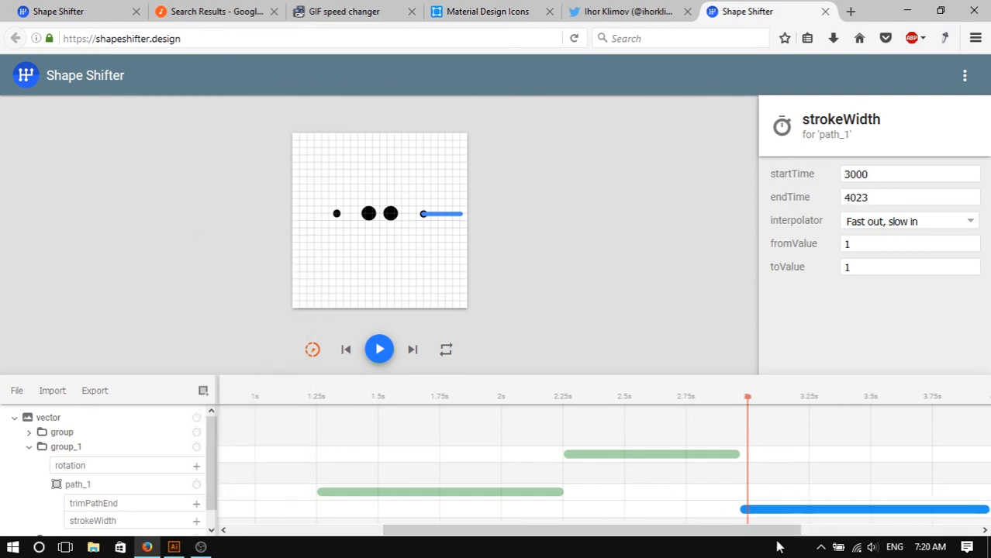
# - Set path_1's strokeWidth animation toValue to 2
pyautogui.moveTo(782, 530); pyautogui.dragTo(867, 531)
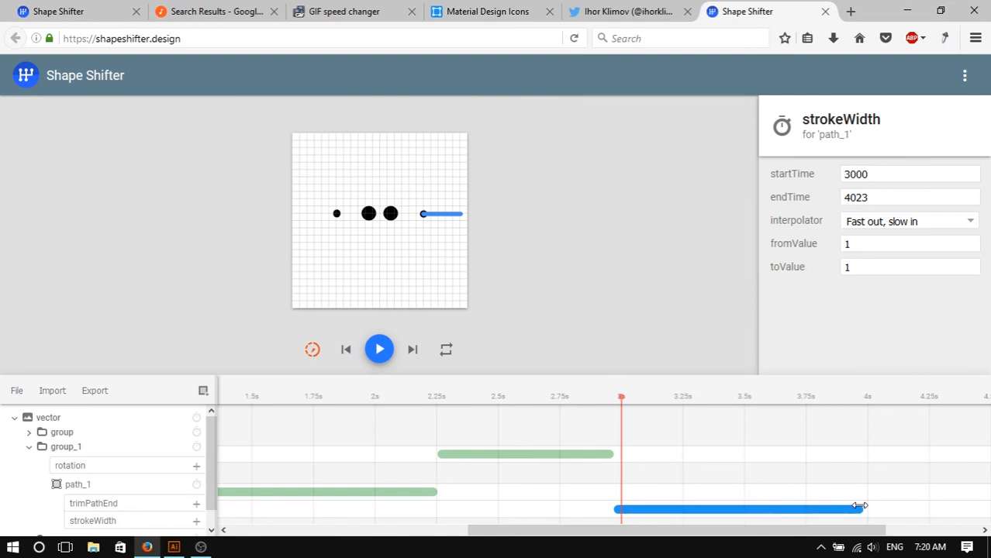
pyautogui.doubleClick(853, 268)
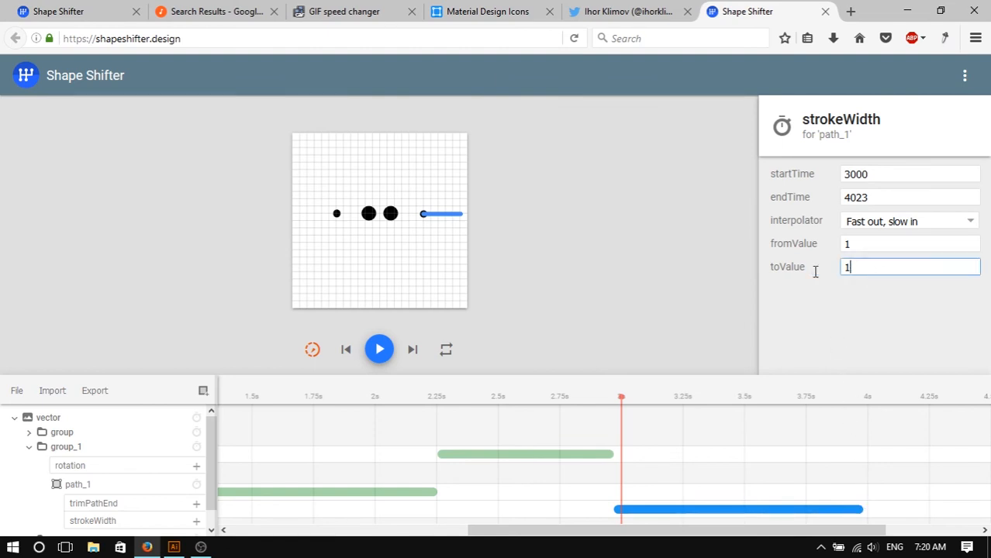
pyautogui.write('2')
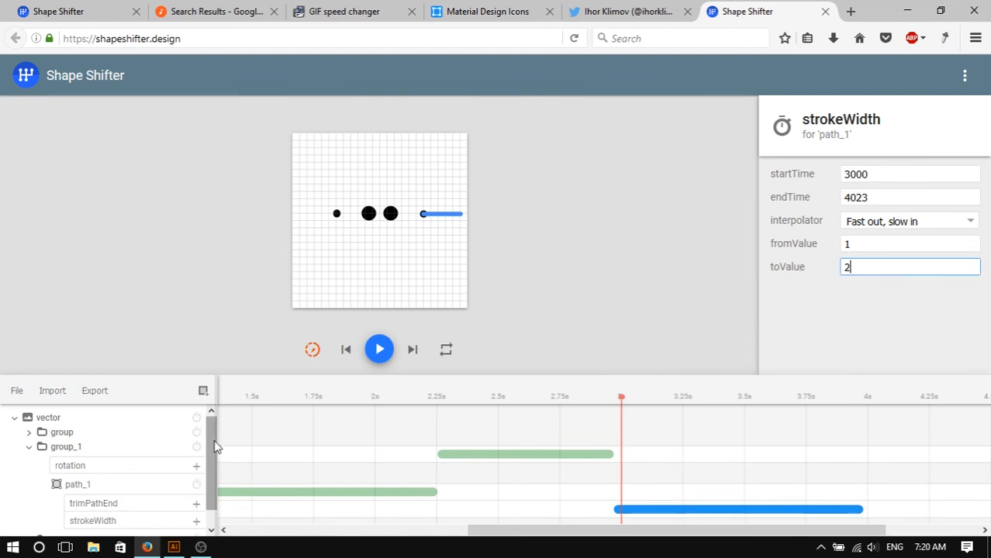
# - Add a strokeWidth animation from 1 to 2 to the path in group_2, starting at 3000 ms and ending at 4056 ms
pyautogui.scroll(-1, 215, 458)
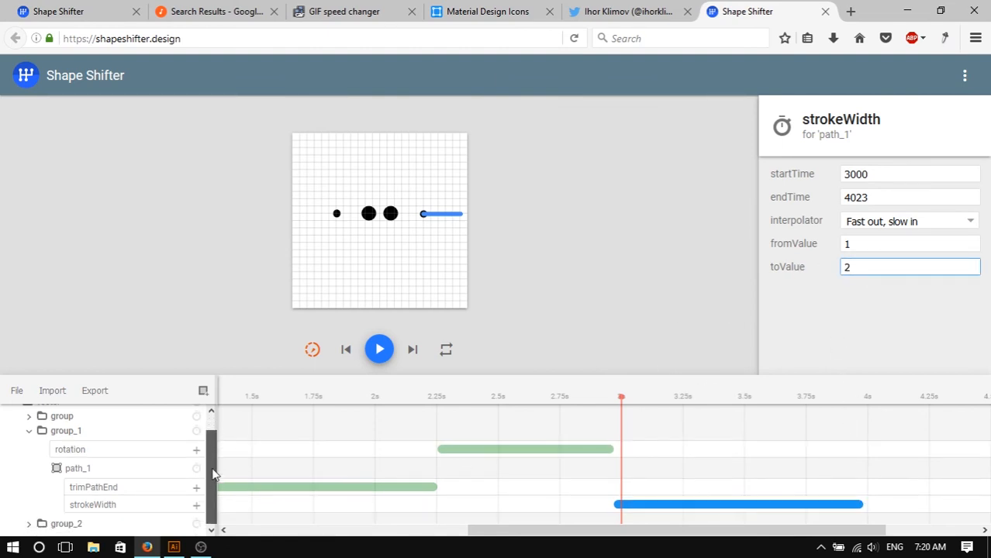
pyautogui.click(338, 221)
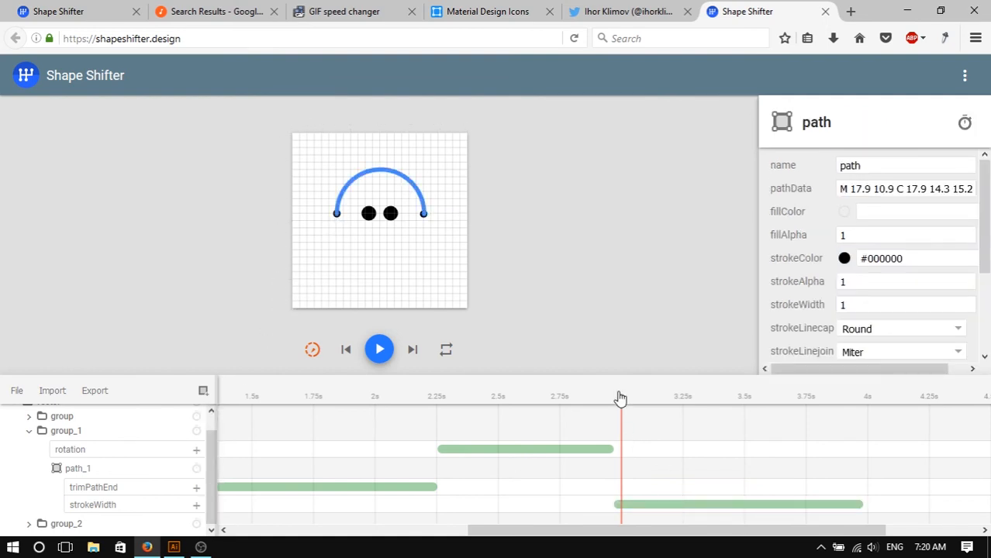
pyautogui.moveTo(620, 398)
pyautogui.mouseDown()
pyautogui.moveTo(465, 400)
pyautogui.moveTo(849, 421)
pyautogui.moveTo(621, 407)
pyautogui.mouseUp()
pyautogui.scroll(-1, 621, 479)
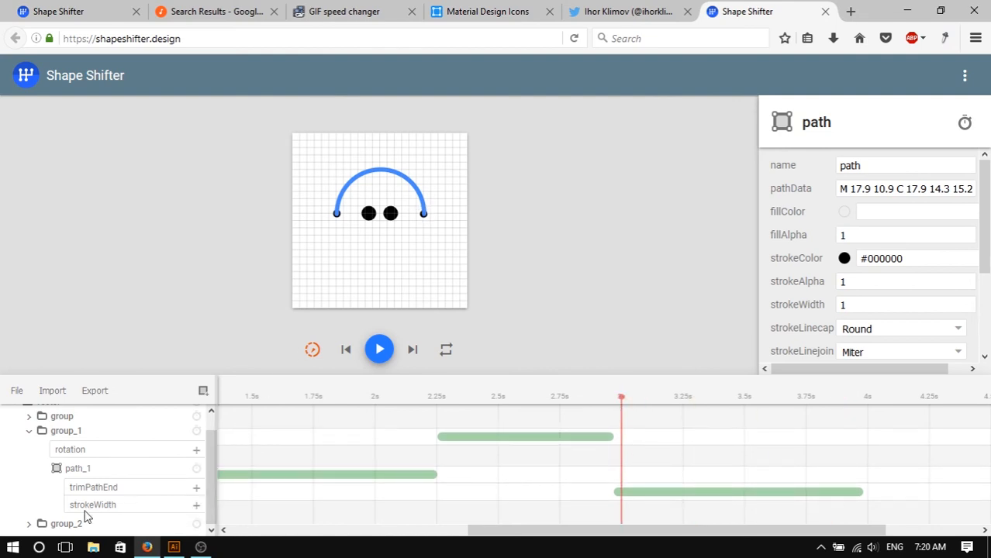
pyautogui.click(62, 528)
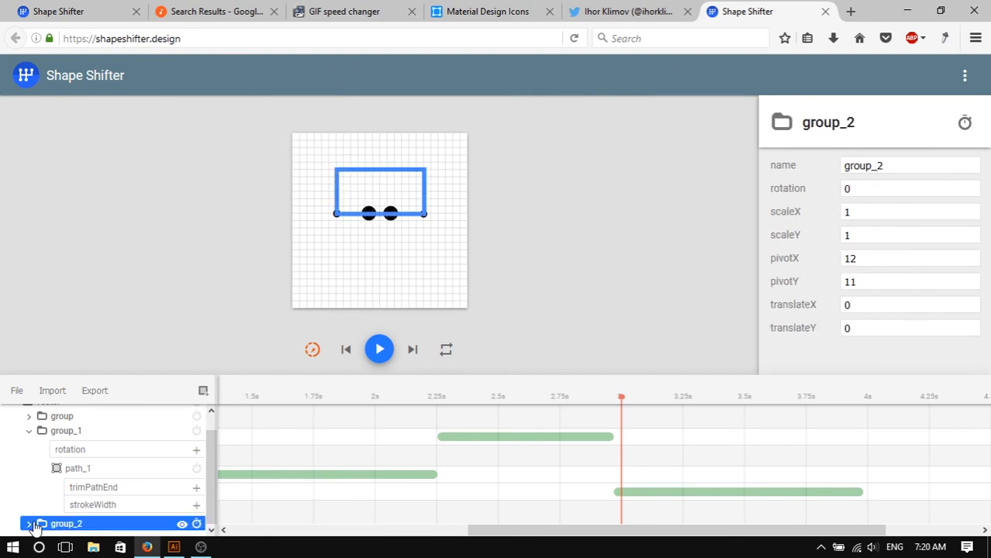
pyautogui.click(182, 525)
pyautogui.click(181, 525)
pyautogui.click(31, 525)
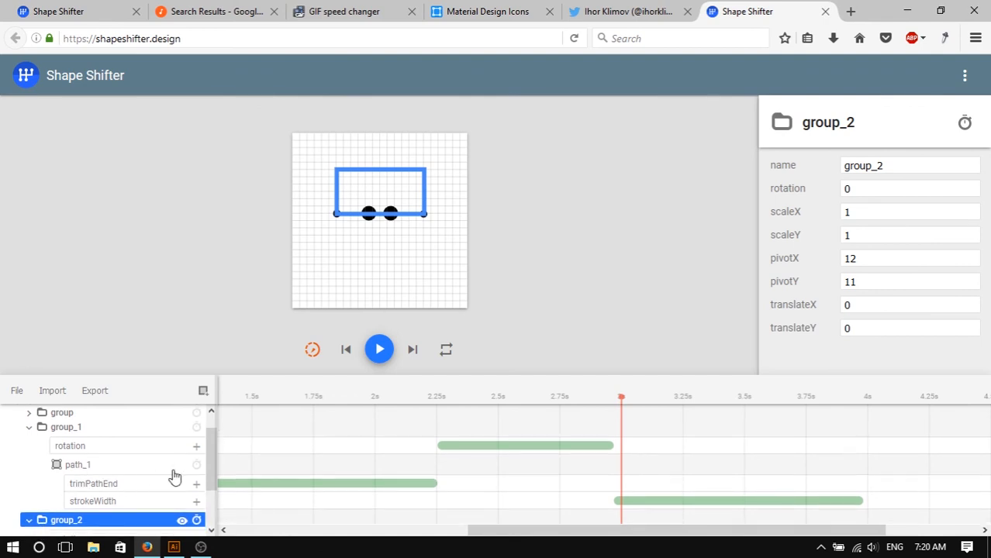
pyautogui.moveTo(208, 450); pyautogui.dragTo(209, 500)
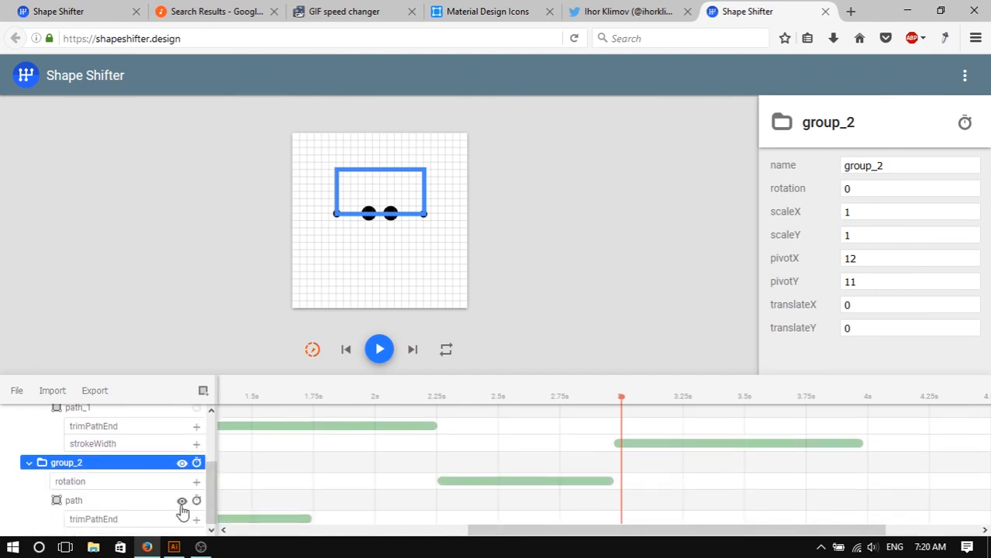
pyautogui.click(198, 504)
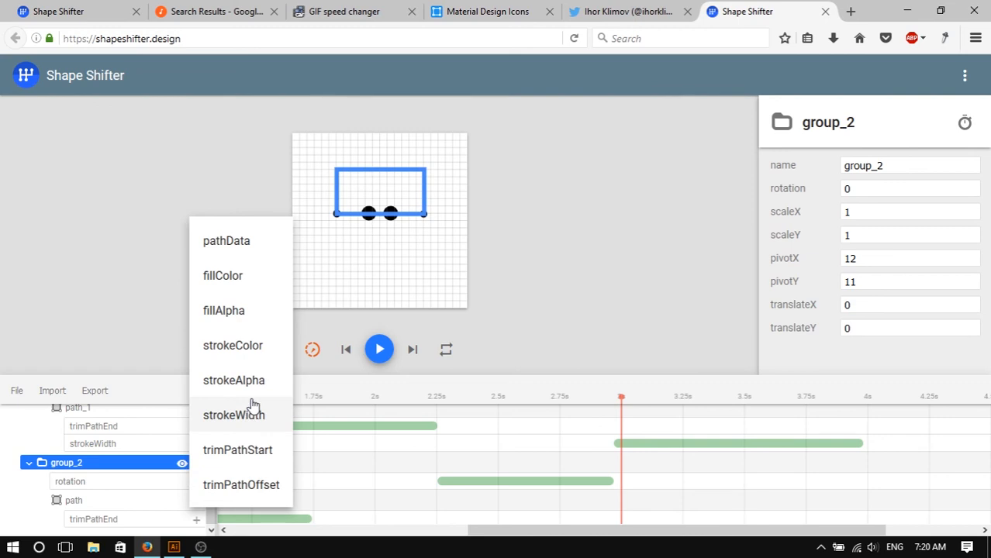
pyautogui.click(253, 413)
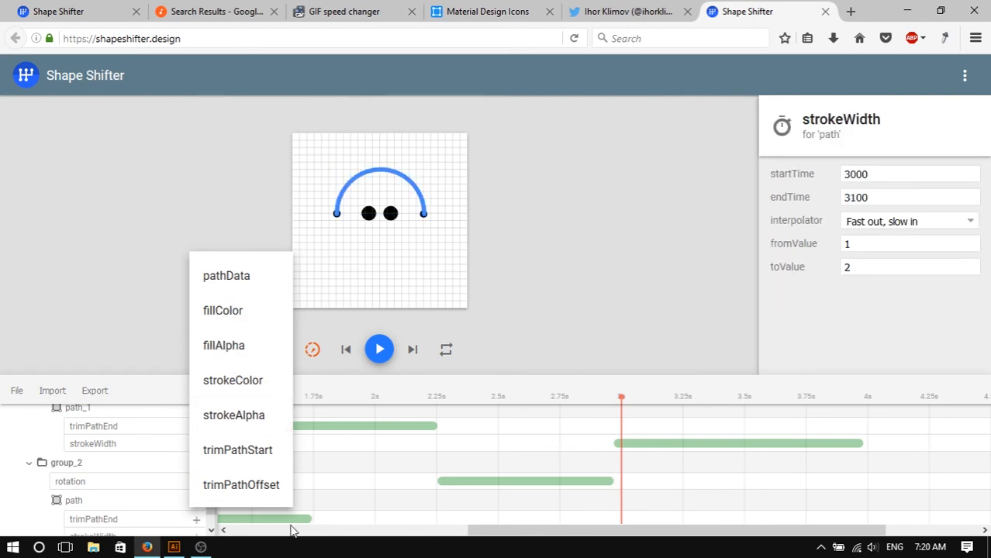
pyautogui.moveTo(560, 531); pyautogui.dragTo(405, 523)
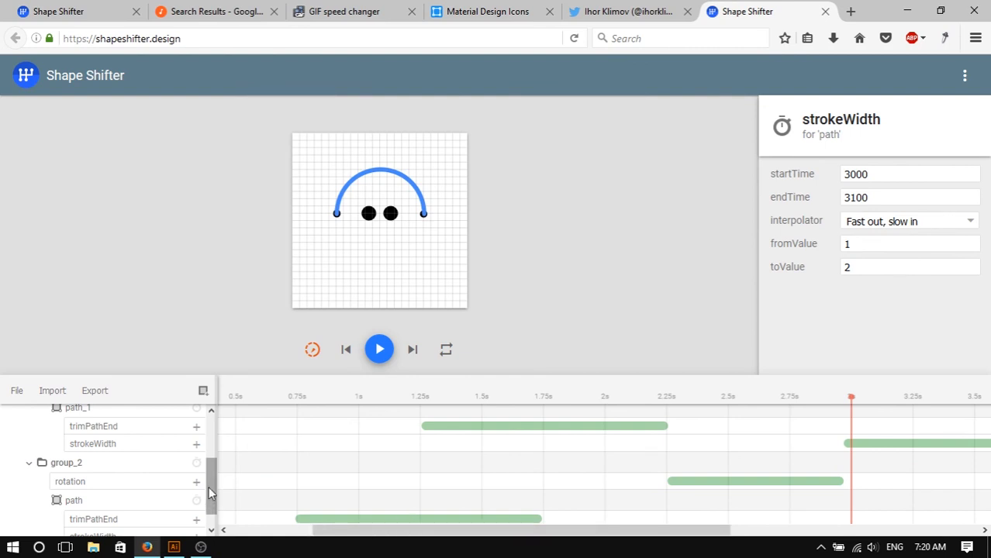
pyautogui.moveTo(215, 505); pyautogui.dragTo(219, 525)
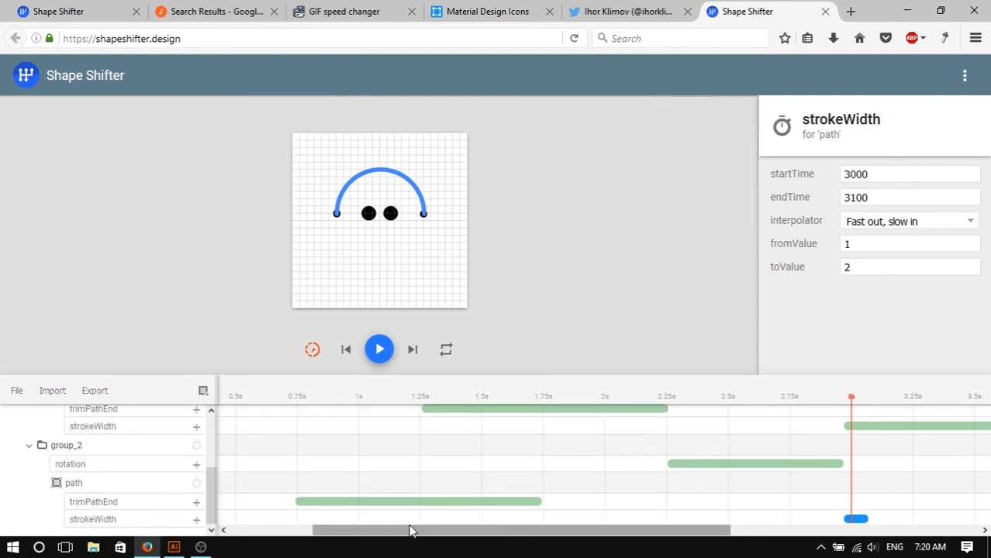
pyautogui.moveTo(649, 533); pyautogui.dragTo(758, 532)
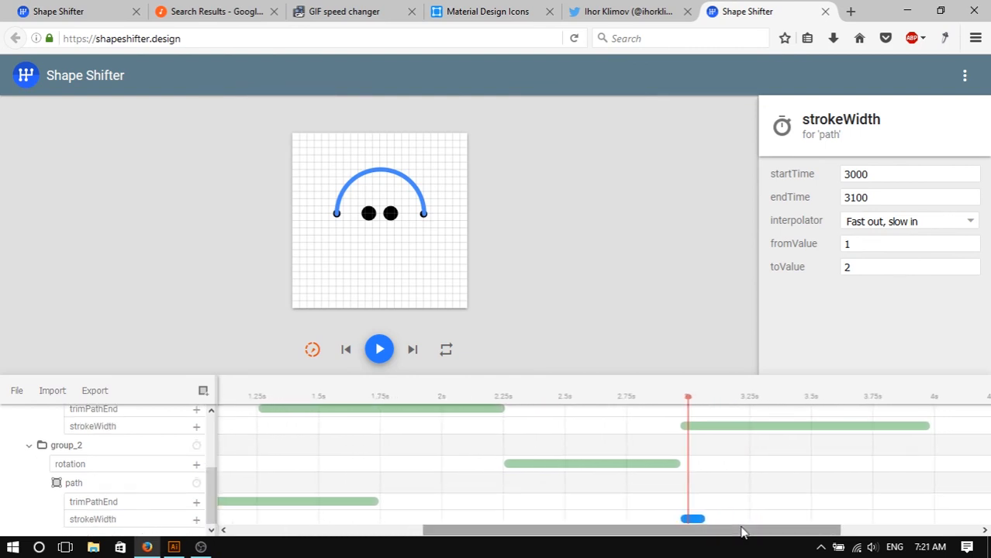
pyautogui.moveTo(831, 508); pyautogui.dragTo(937, 511)
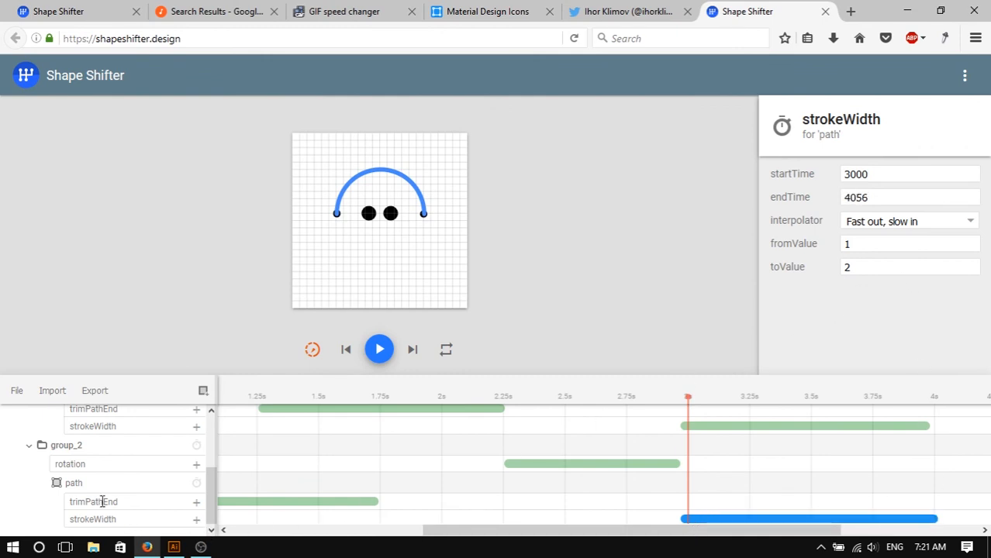
# - Inspect both strokeWidth animations and scrub the playhead toward 4 s to preview the stroke change
pyautogui.click(93, 445)
pyautogui.click(760, 519)
pyautogui.click(794, 427)
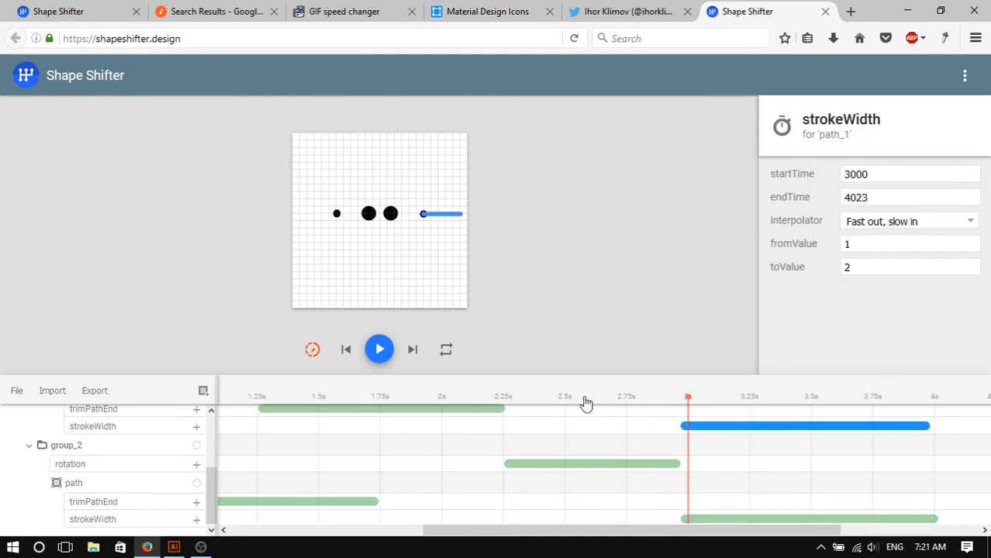
pyautogui.moveTo(690, 407); pyautogui.dragTo(920, 452)
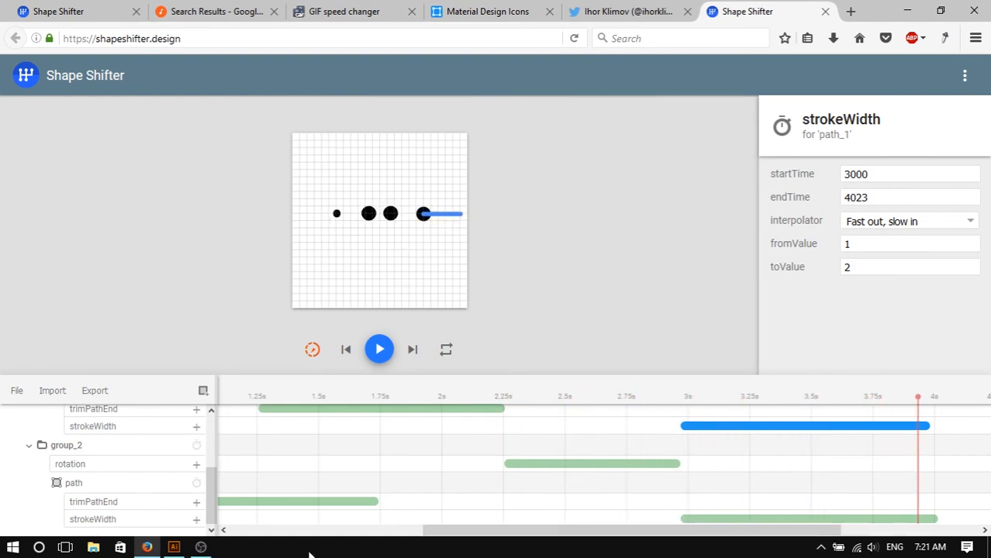
# - Delete the strokeWidth animation from the path in group_2
pyautogui.click(717, 518)
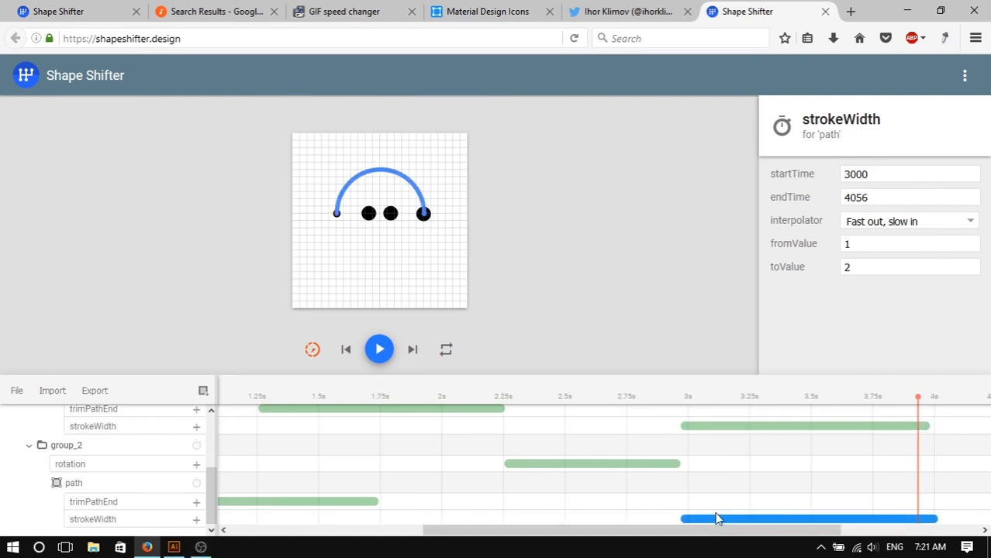
pyautogui.scroll(-1, 454, 418)
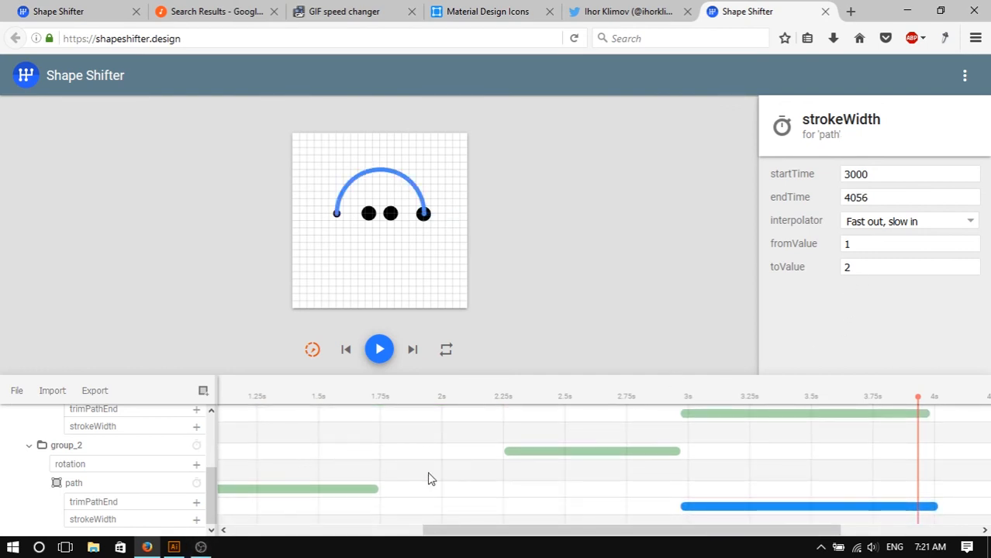
pyautogui.click(92, 486)
pyautogui.click(182, 484)
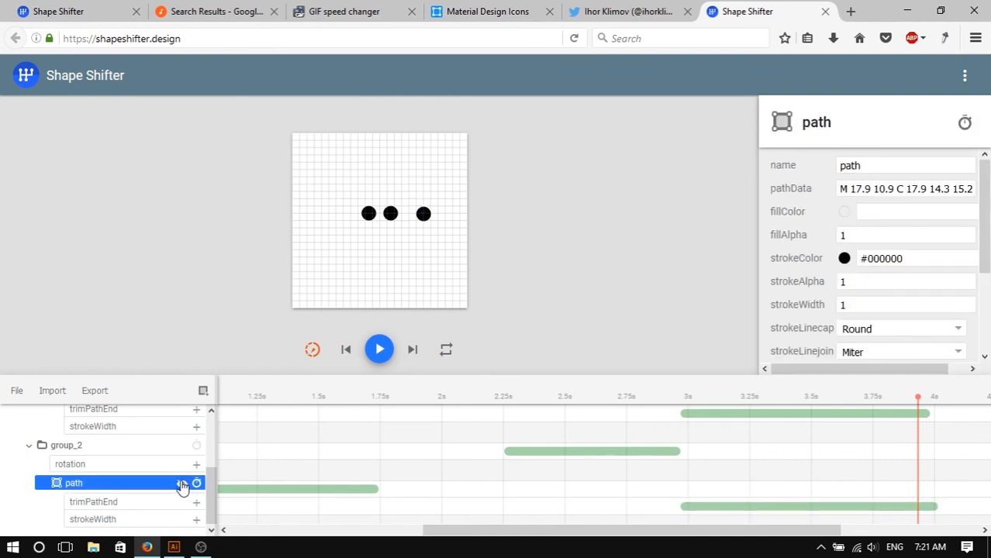
pyautogui.click(182, 484)
pyautogui.click(712, 508)
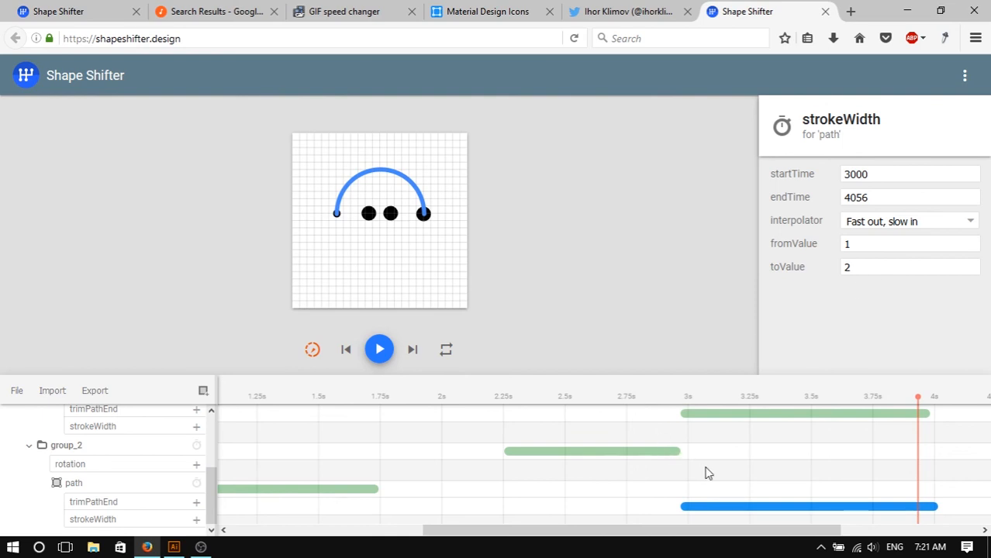
pyautogui.press('Delete')
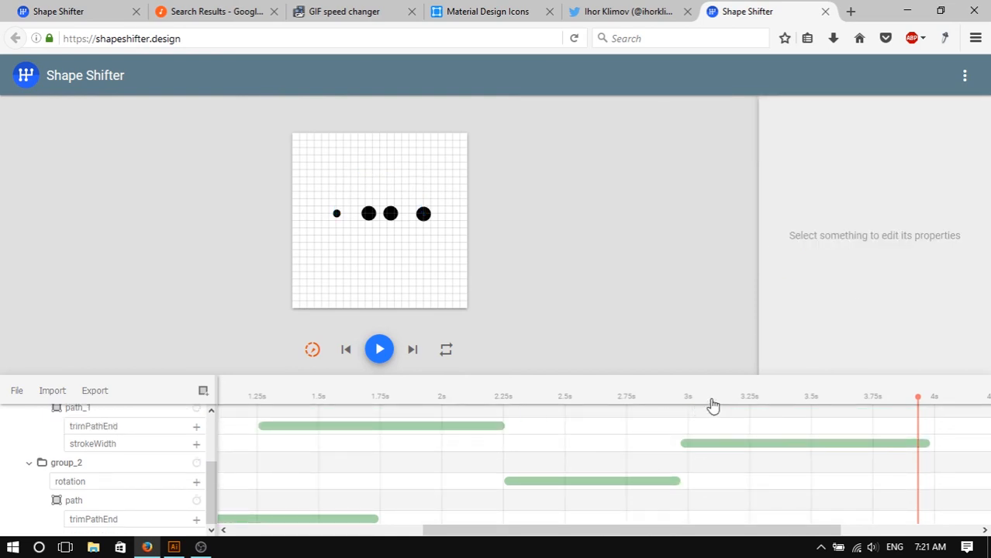
# - Add a new strokeWidth animation to group_2's path starting at 3000 ms and stretch it to end at about 4056 ms
pyautogui.moveTo(922, 404); pyautogui.dragTo(687, 431)
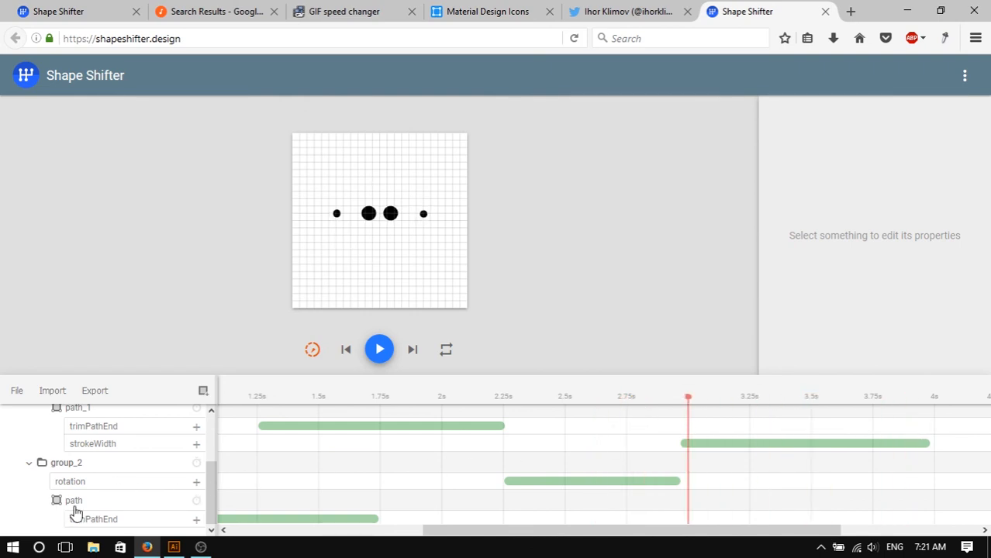
pyautogui.click(116, 502)
pyautogui.click(196, 503)
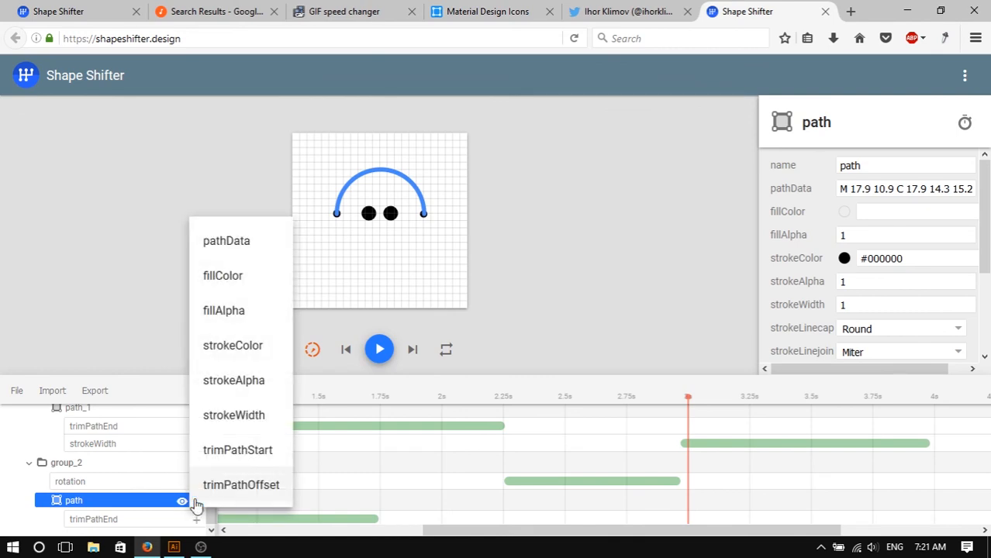
pyautogui.click(260, 420)
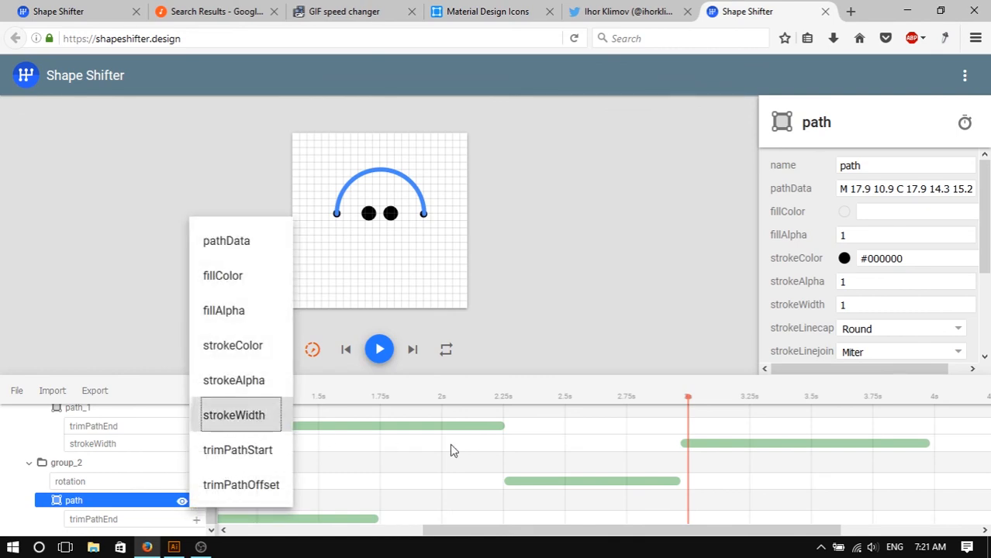
pyautogui.click(737, 503)
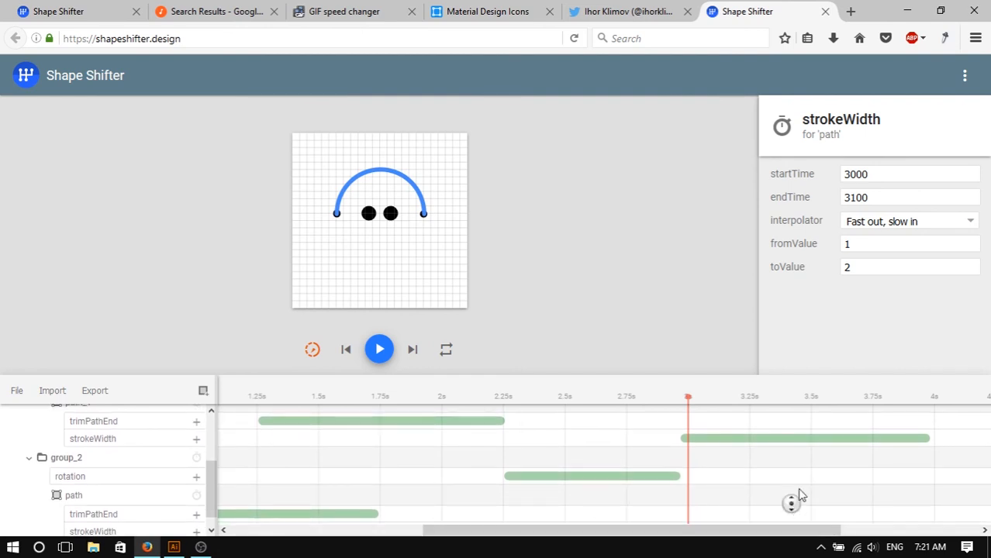
pyautogui.scroll(-1, 706, 485)
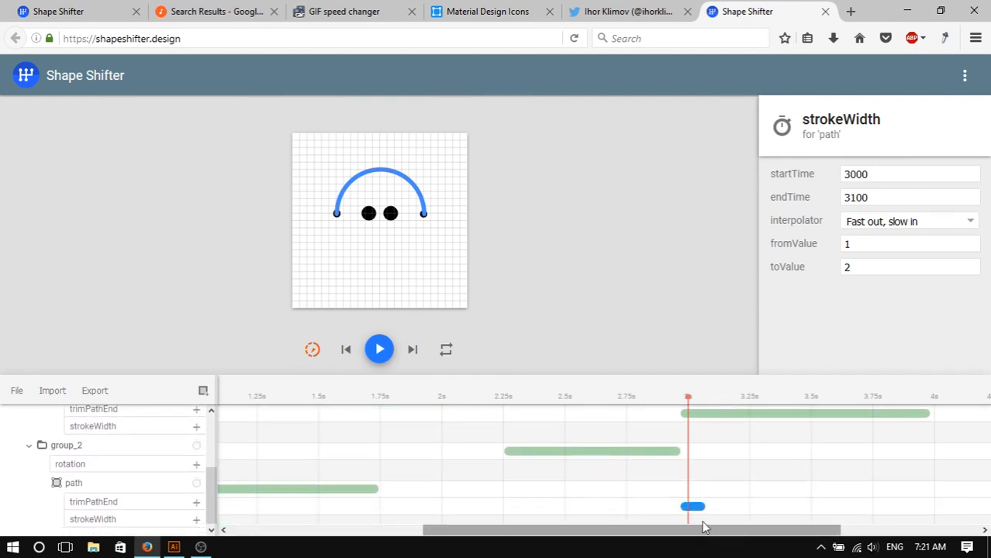
pyautogui.moveTo(707, 506); pyautogui.dragTo(938, 511)
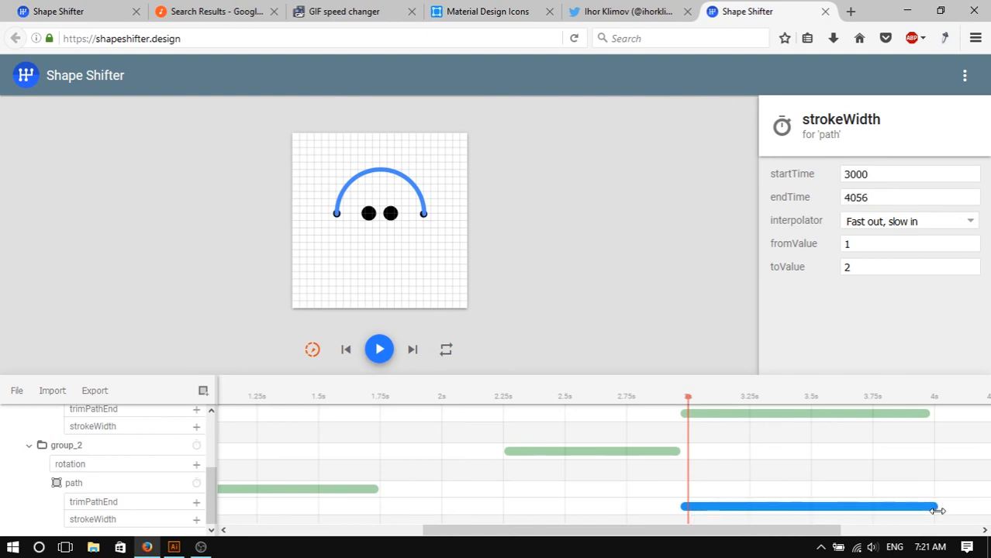
# - Set that strokeWidth animation's toValue to 2 and nudge its bar to start at about 3030 ms
pyautogui.click(877, 268)
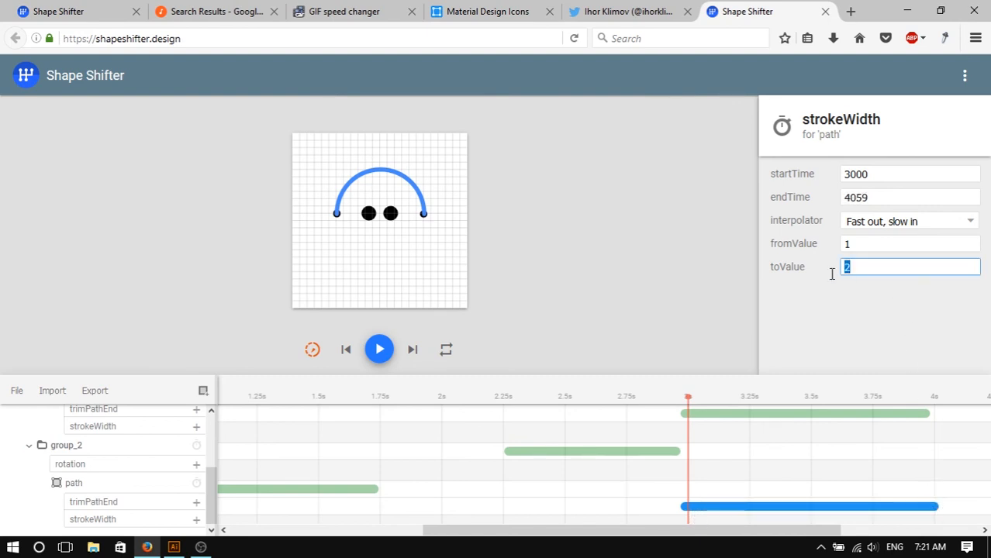
pyautogui.write('2')
pyautogui.moveTo(713, 508); pyautogui.dragTo(729, 513)
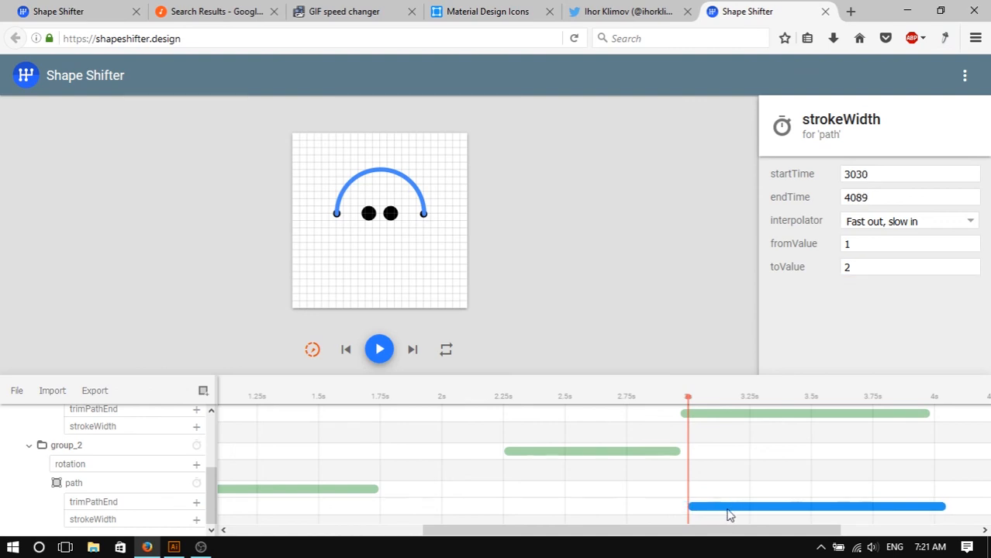
pyautogui.click(948, 512)
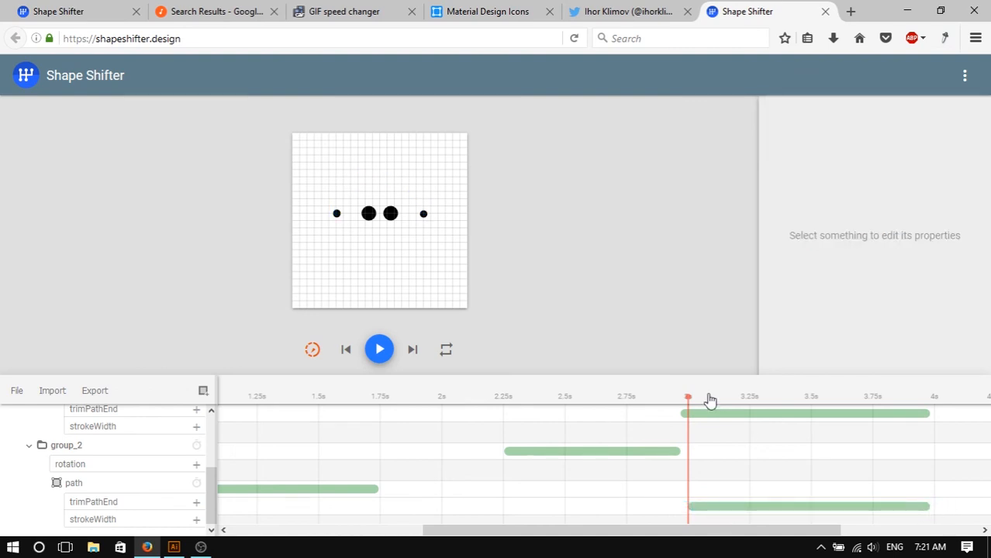
# - Play the animation from just after 3 s to preview the dots turning into the microphone, then pause
pyautogui.moveTo(689, 401); pyautogui.dragTo(717, 419)
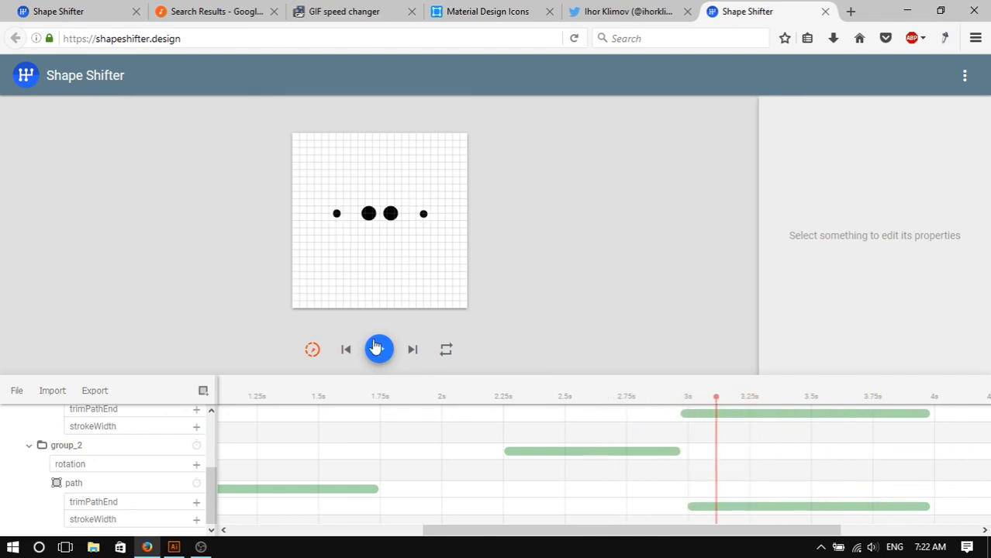
pyautogui.click(377, 348)
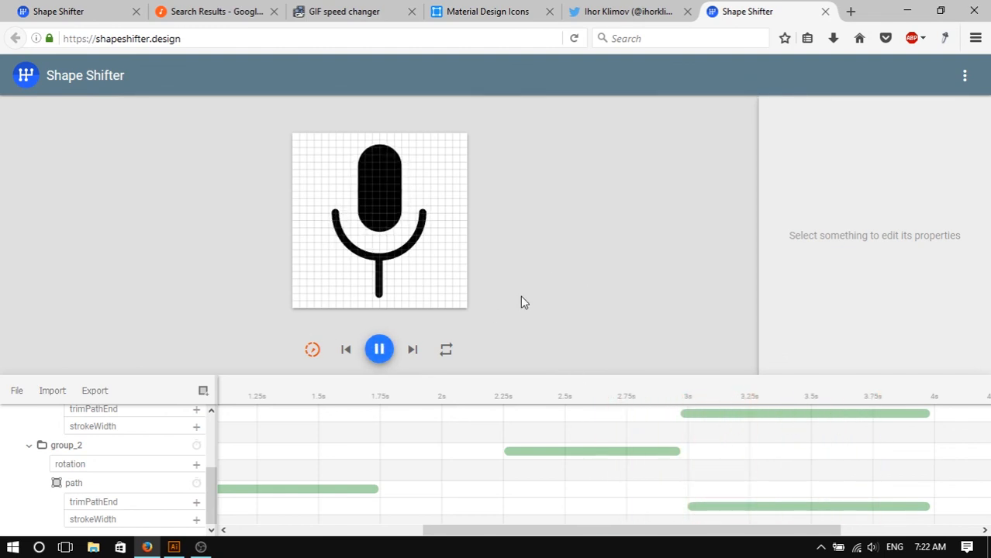
pyautogui.click(314, 353)
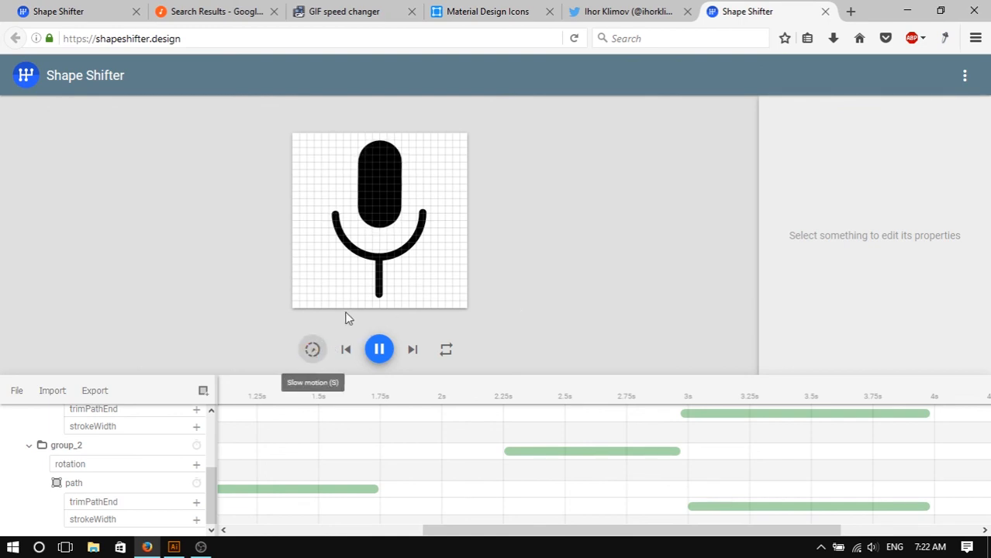
pyautogui.click(379, 350)
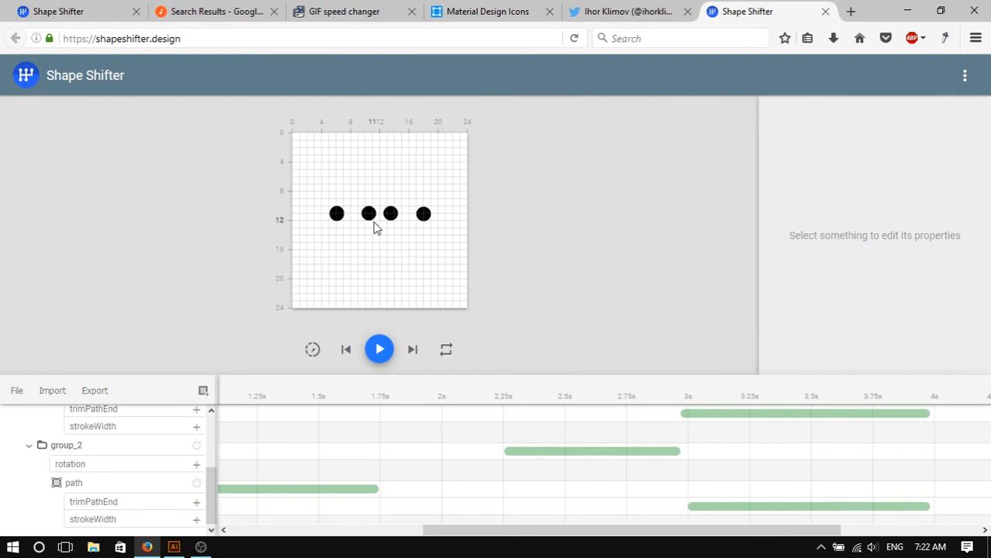
# - Select each dot path on the canvas to inspect its properties
pyautogui.click(338, 216)
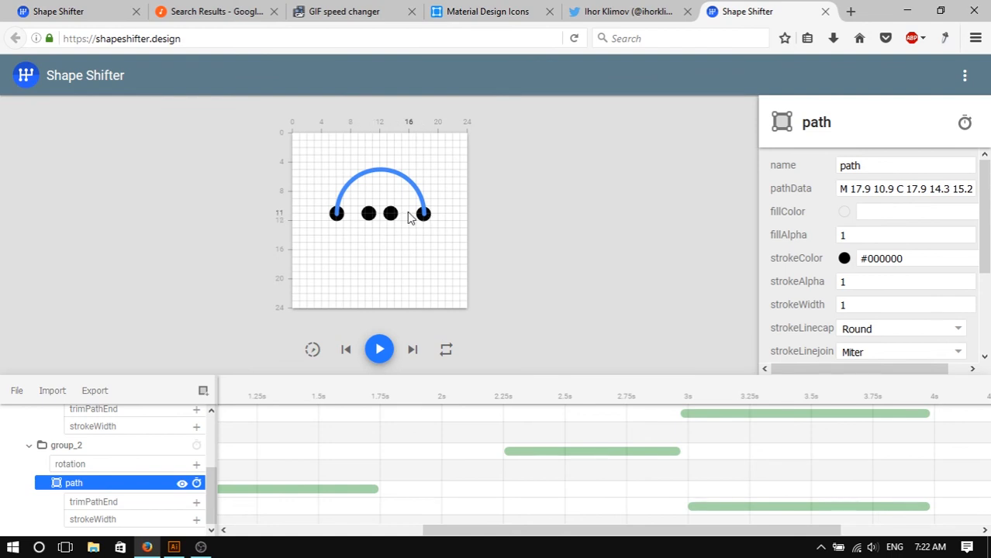
pyautogui.click(370, 219)
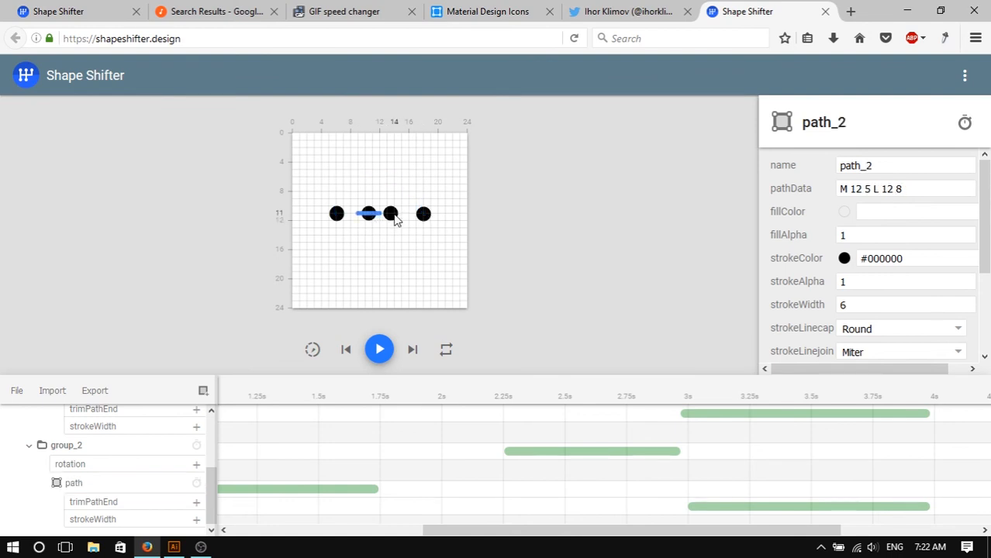
pyautogui.click(380, 221)
pyautogui.click(370, 220)
pyautogui.click(389, 218)
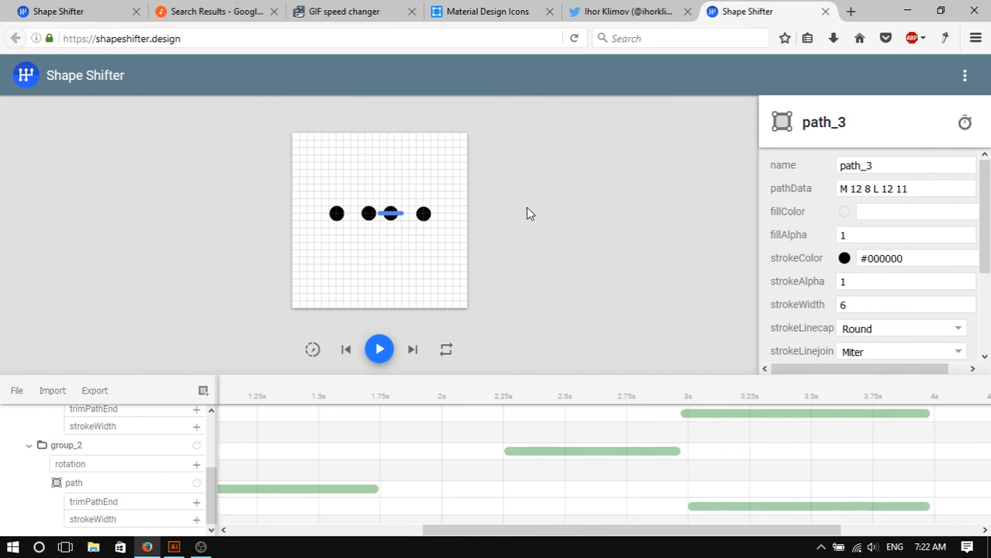
pyautogui.click(481, 232)
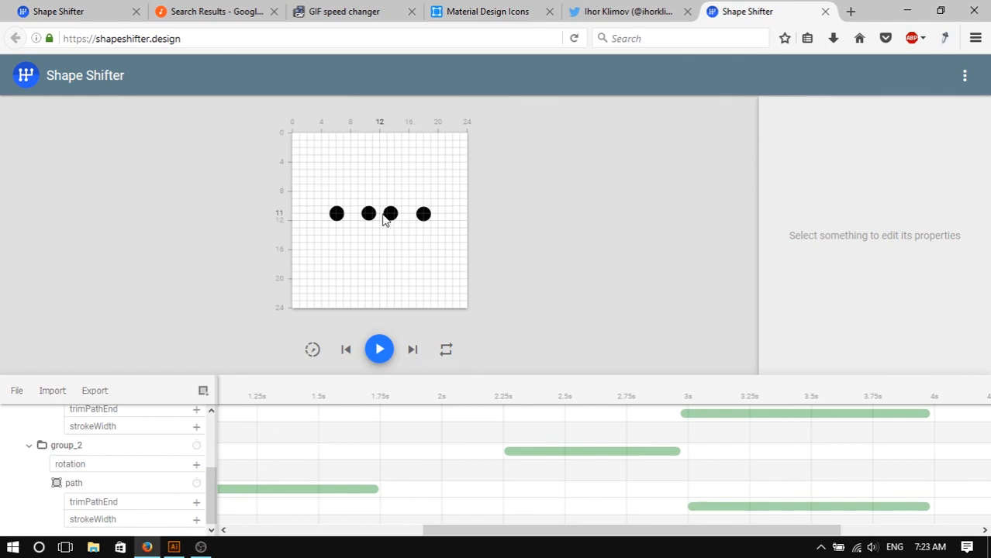
# - Compare with the earlier project in the other Shape Shifter tab, then re-inspect path_2 and path_3 on the canvas
pyautogui.click(133, 10)
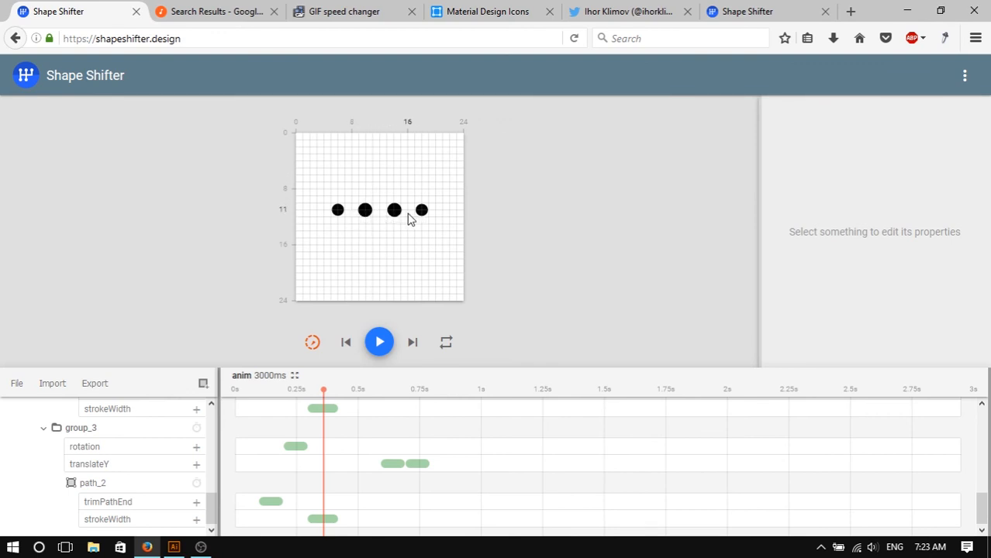
pyautogui.click(733, 14)
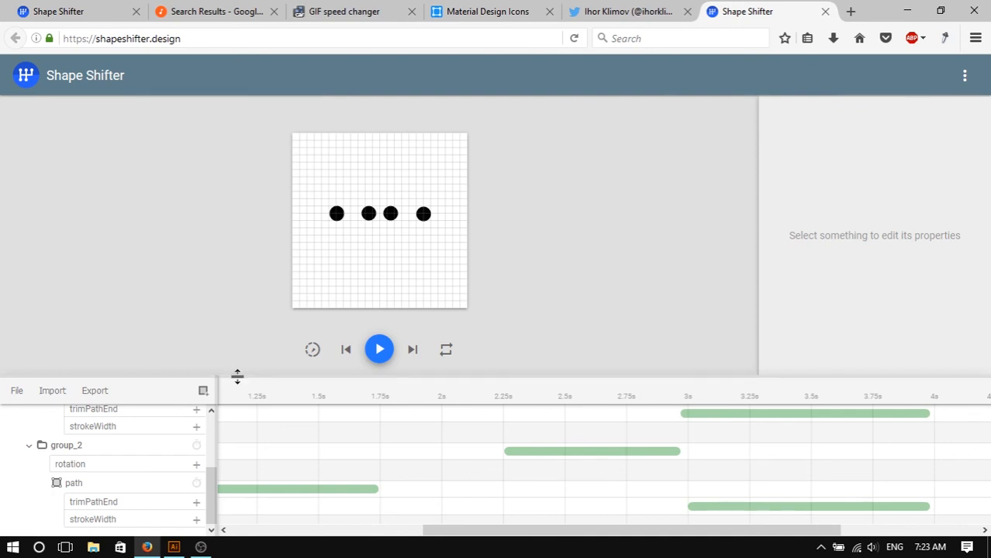
pyautogui.click(391, 215)
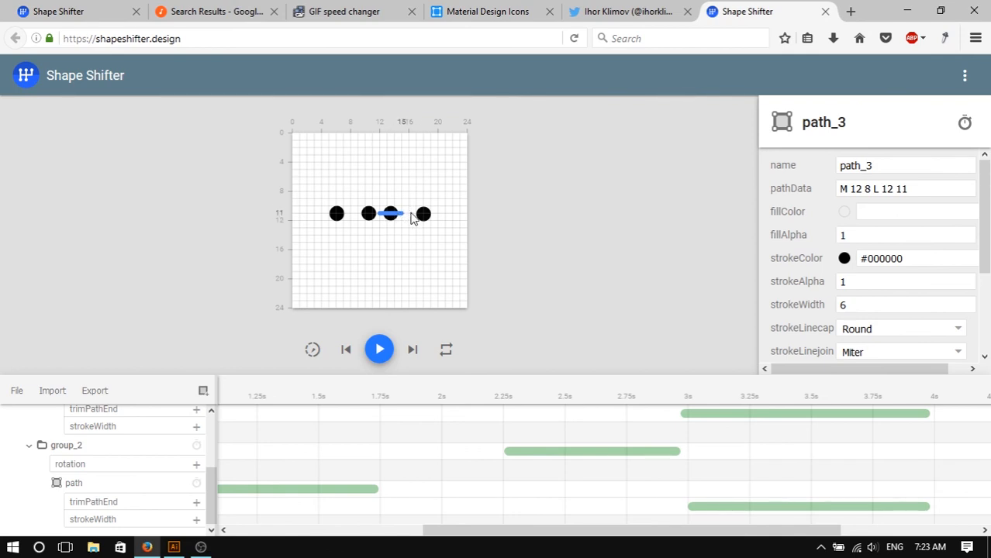
pyautogui.click(370, 219)
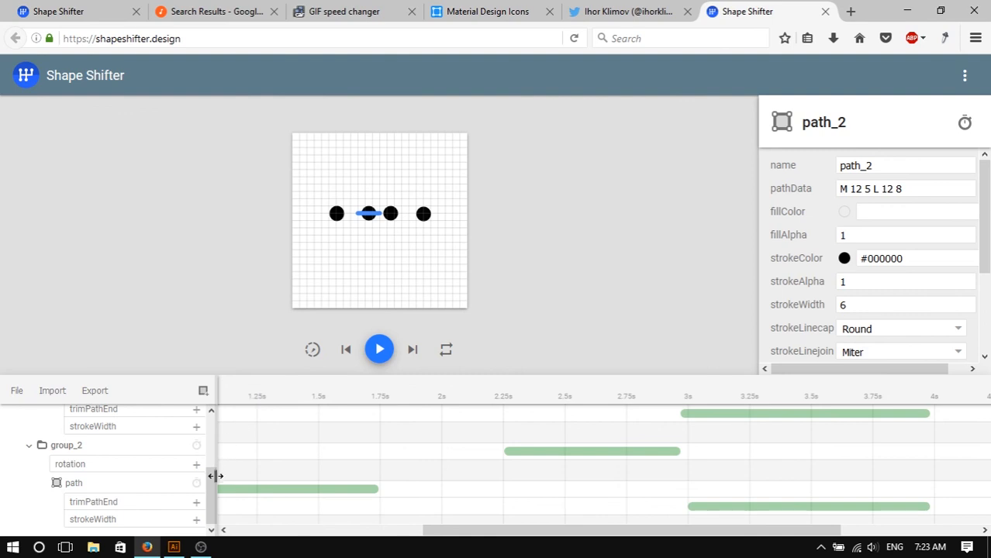
# - Collapse group_1 and group_2 in the layer tree, expand group, and open path_2's trimPathStart animation to inspect it
pyautogui.moveTo(216, 489); pyautogui.dragTo(218, 425)
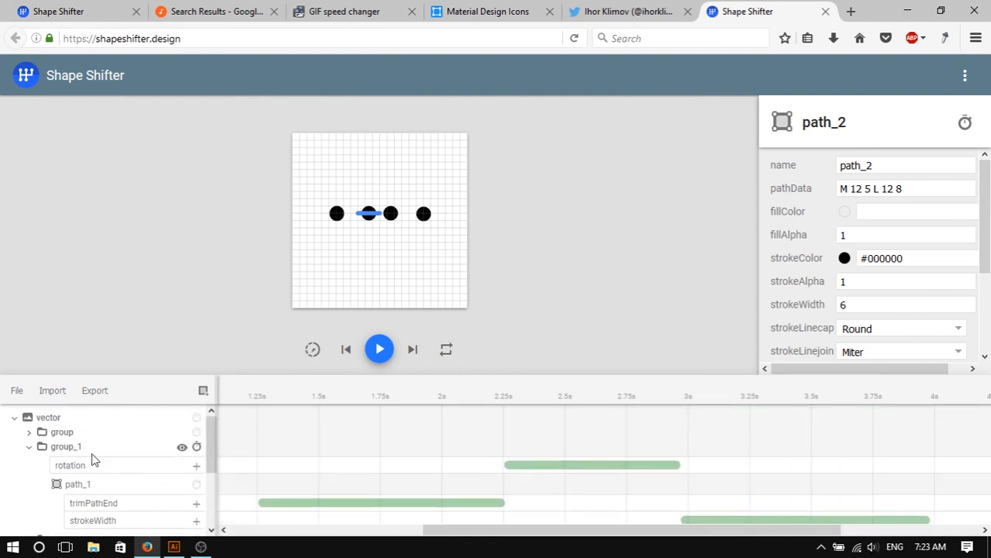
pyautogui.scroll(-3, 223, 445)
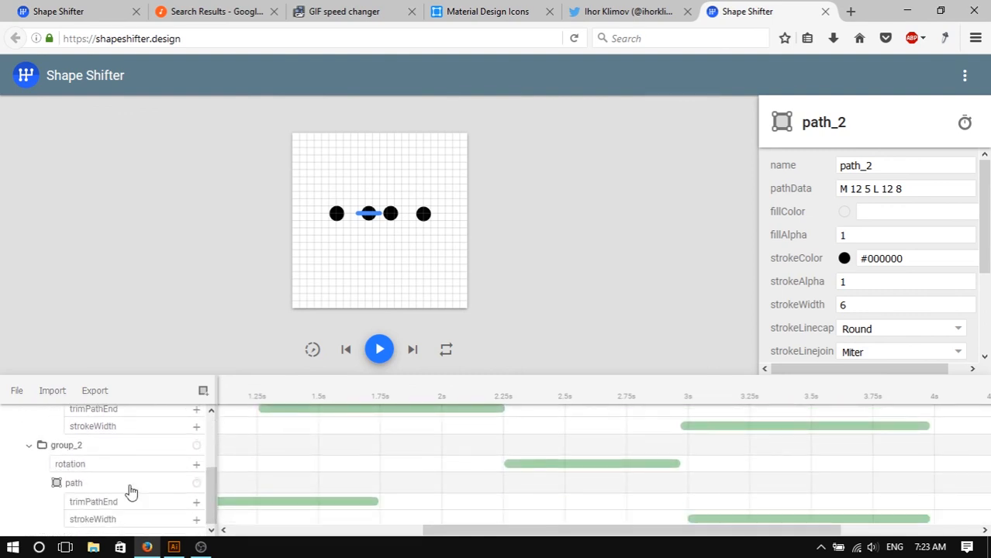
pyautogui.click(29, 446)
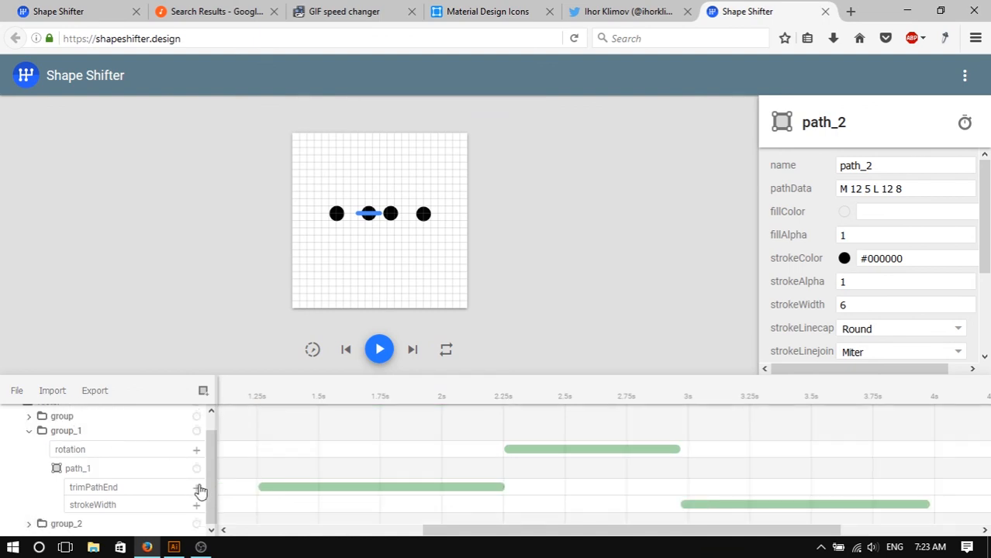
pyautogui.scroll(1, 208, 488)
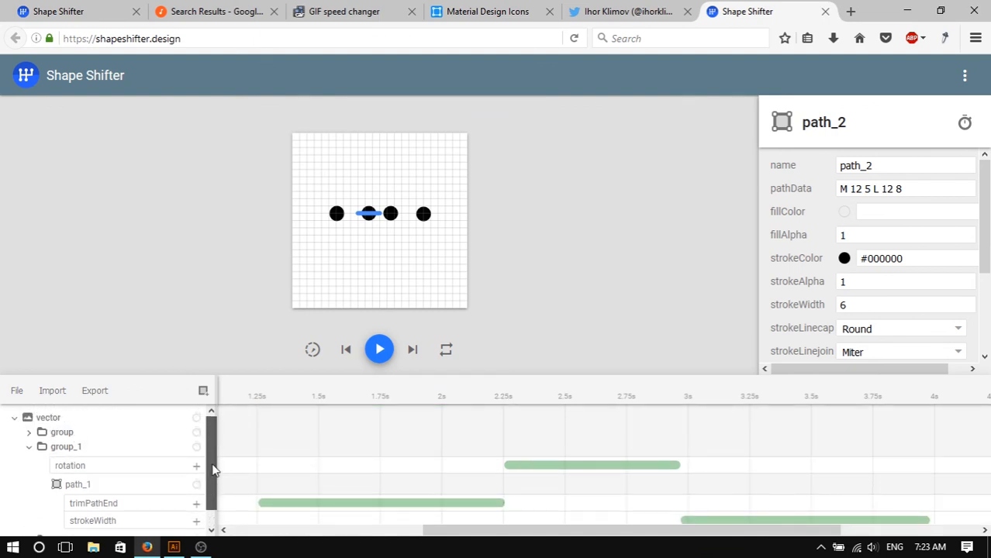
pyautogui.click(40, 449)
pyautogui.click(31, 450)
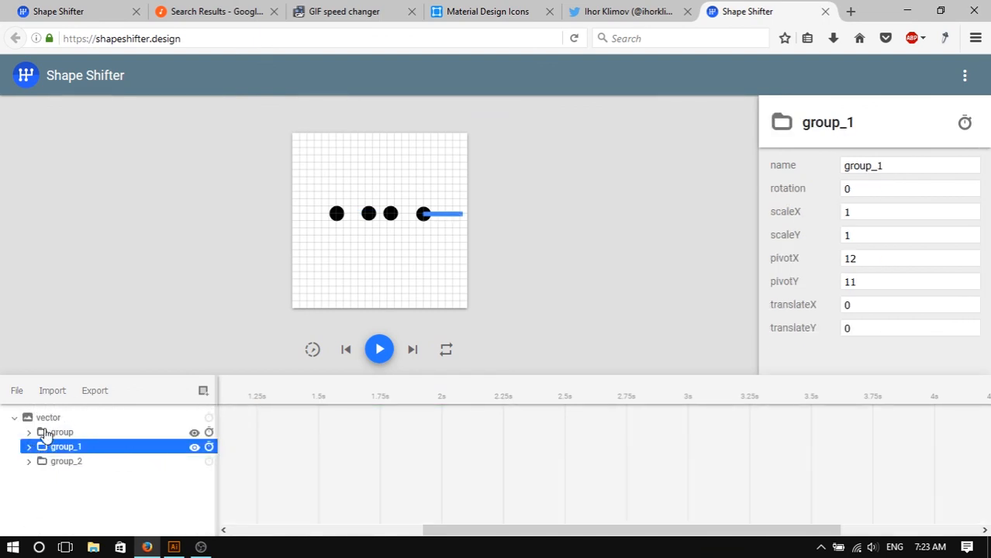
pyautogui.click(65, 434)
pyautogui.click(194, 434)
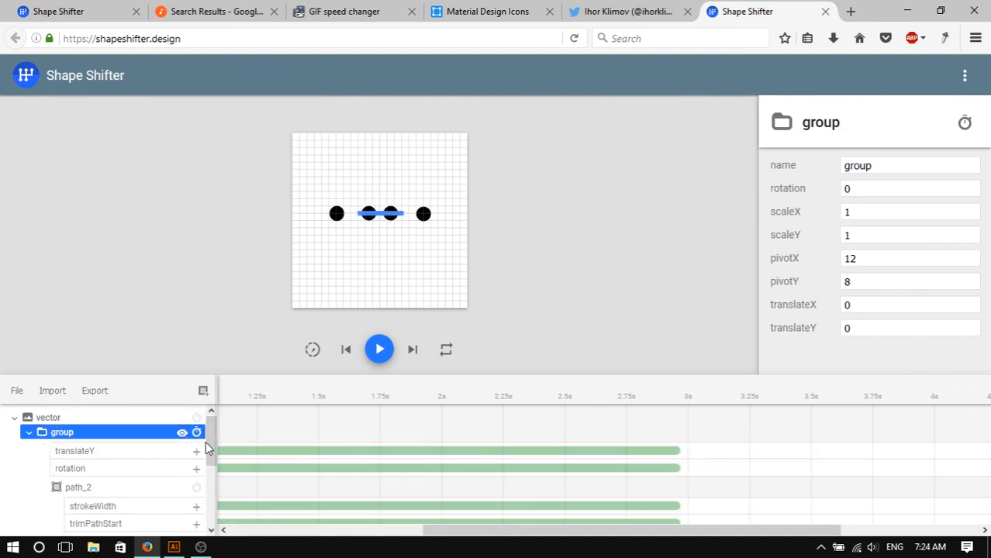
pyautogui.scroll(-1, 205, 441)
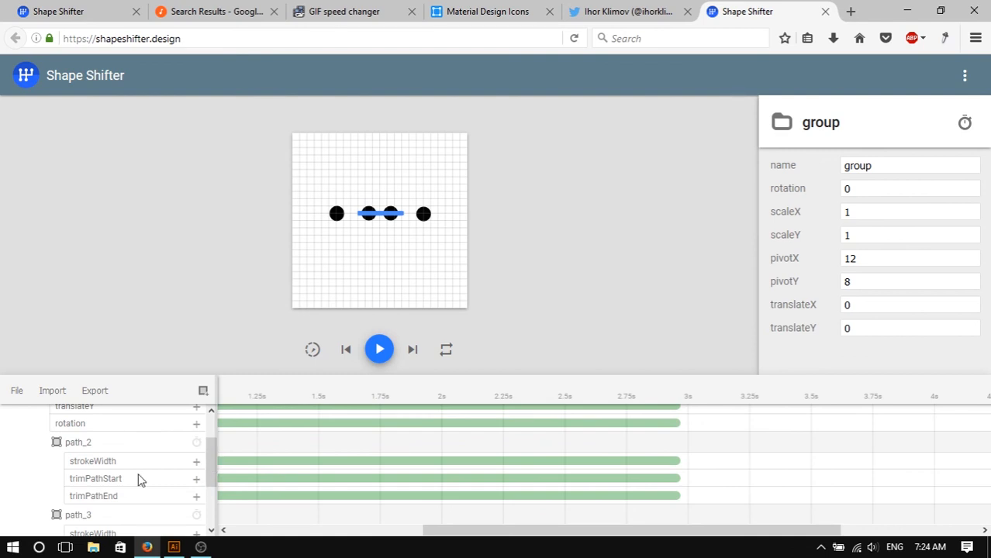
pyautogui.click(138, 481)
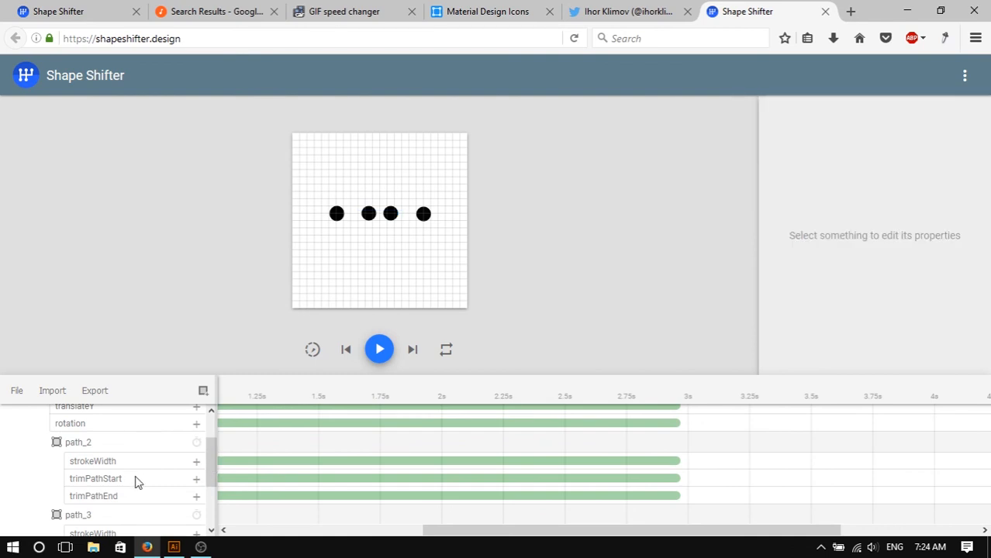
pyautogui.click(258, 481)
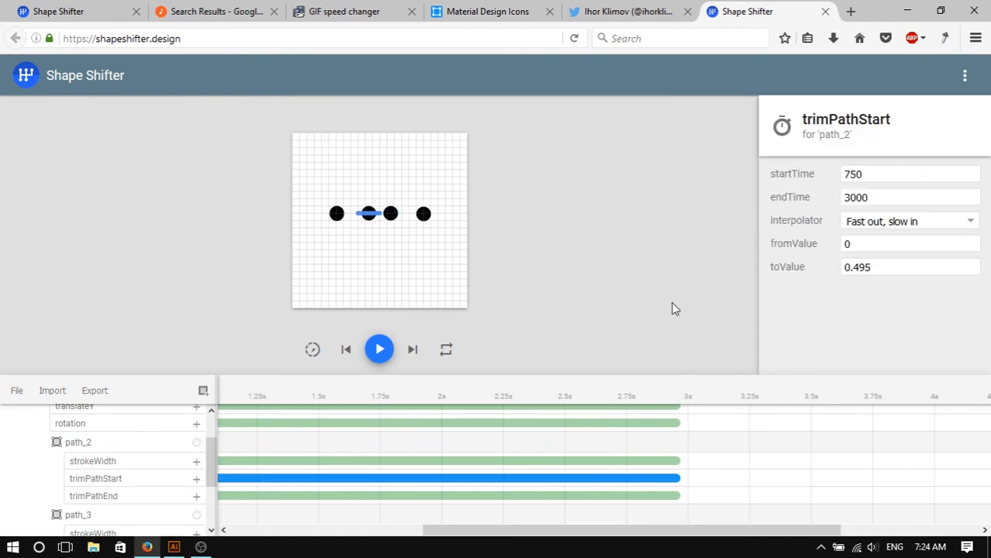
# - Inspect path_2's trimPathStart and trimPathEnd toValues, then switch to the reference project tab
pyautogui.click(870, 245)
pyautogui.moveTo(889, 265); pyautogui.dragTo(840, 265)
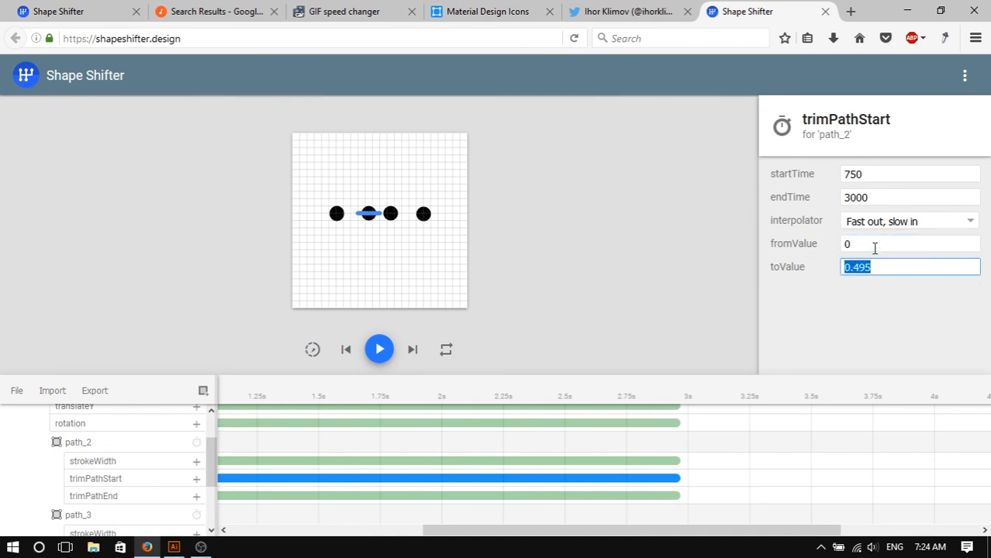
pyautogui.click(390, 497)
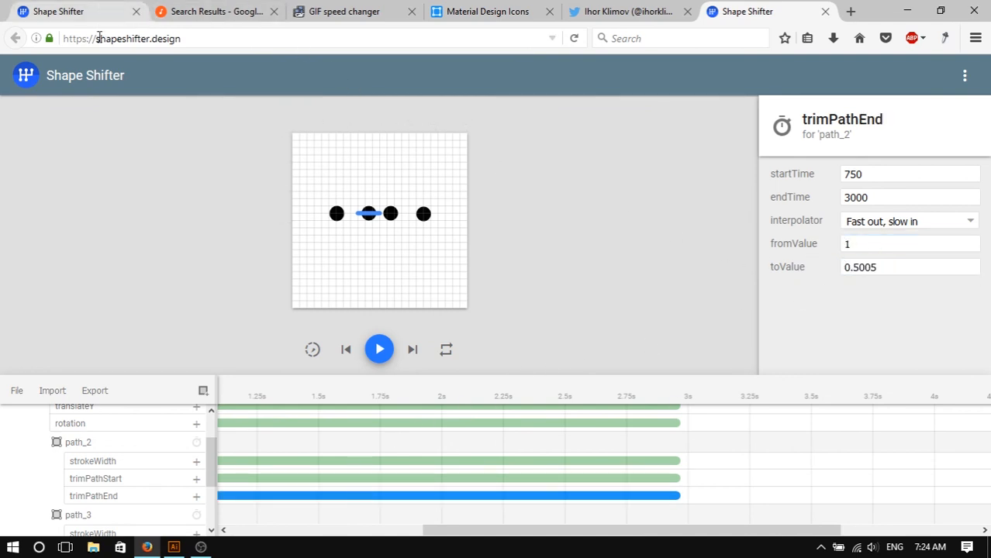
pyautogui.click(53, 7)
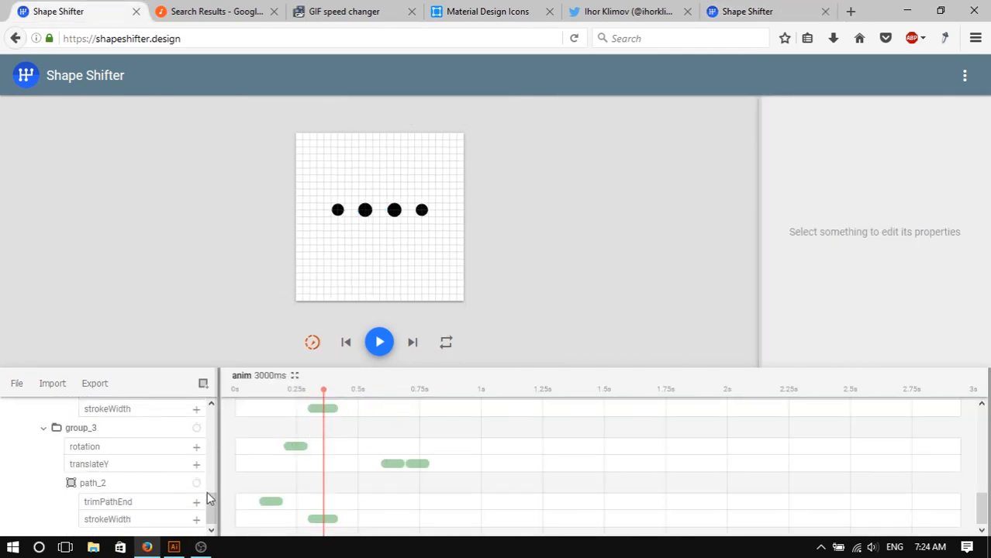
# - Browse the reference project's layer tree, selecting group_4 and group and collapsing and re-expanding group
pyautogui.moveTo(213, 507); pyautogui.dragTo(215, 417)
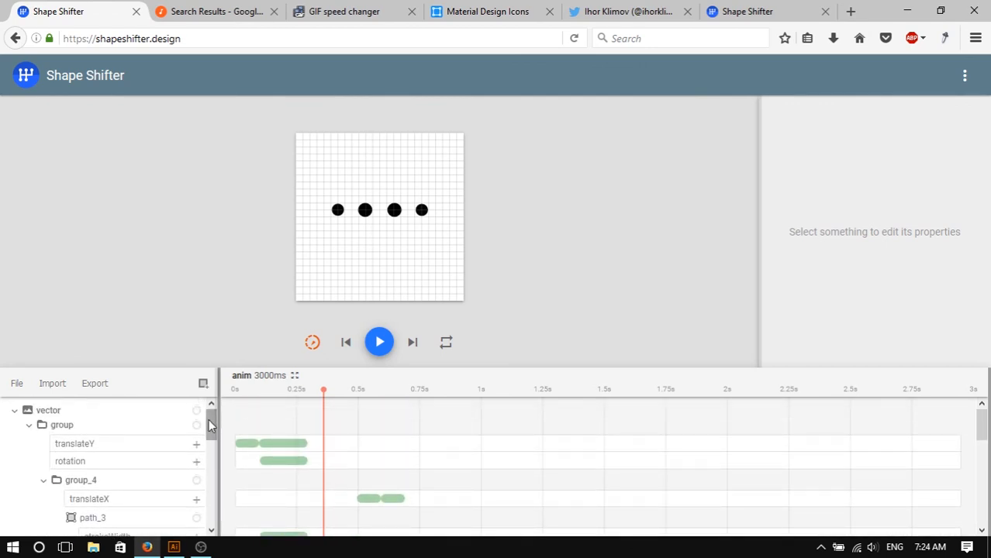
pyautogui.moveTo(211, 422); pyautogui.dragTo(213, 431)
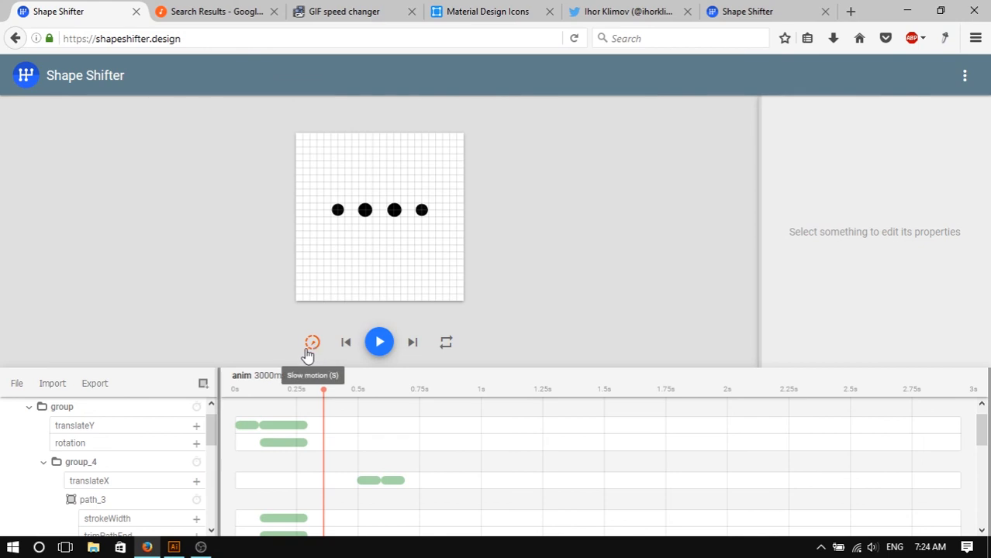
pyautogui.click(92, 464)
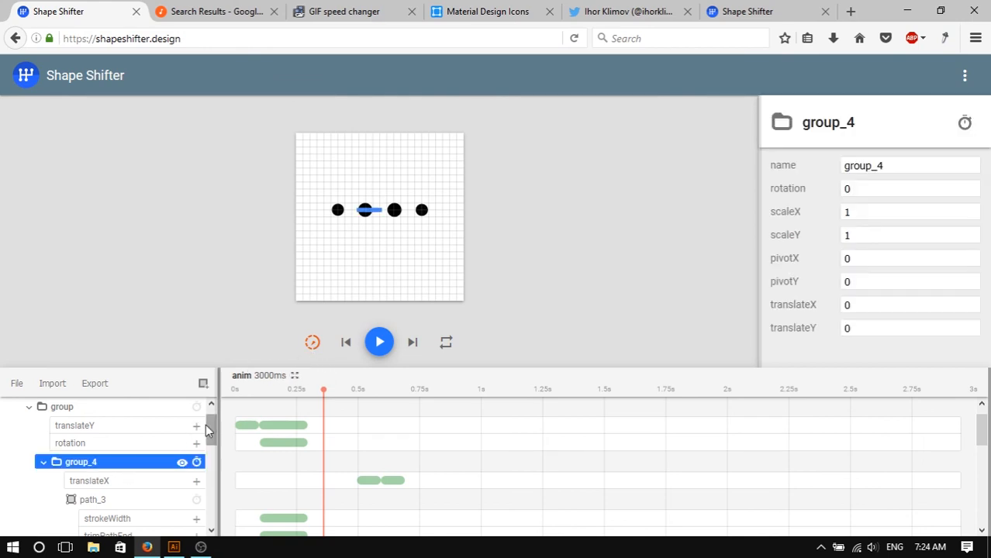
pyautogui.moveTo(209, 423)
pyautogui.mouseDown()
pyautogui.moveTo(212, 455)
pyautogui.moveTo(208, 416)
pyautogui.mouseUp()
pyautogui.click(40, 427)
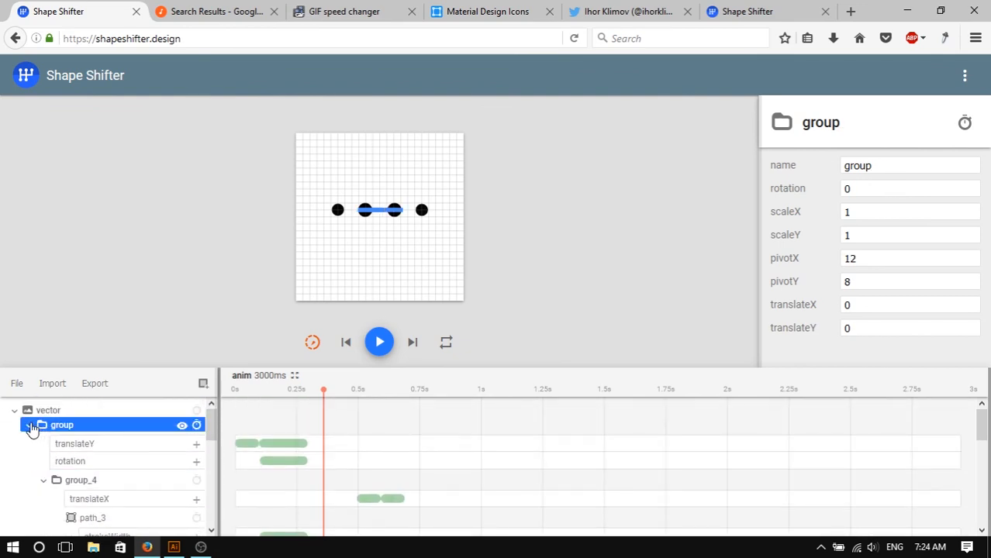
pyautogui.click(29, 425)
pyautogui.click(31, 440)
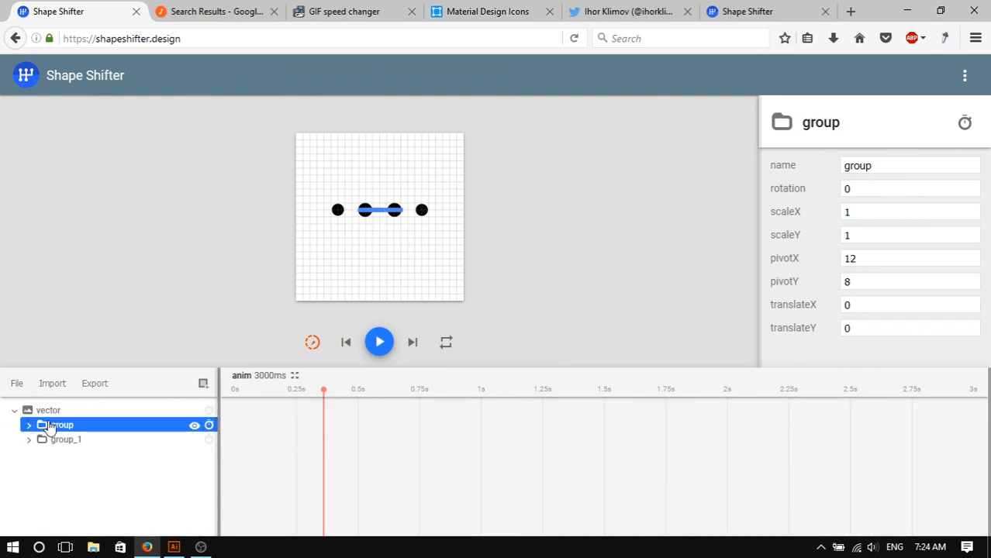
pyautogui.click(196, 425)
pyautogui.click(196, 425)
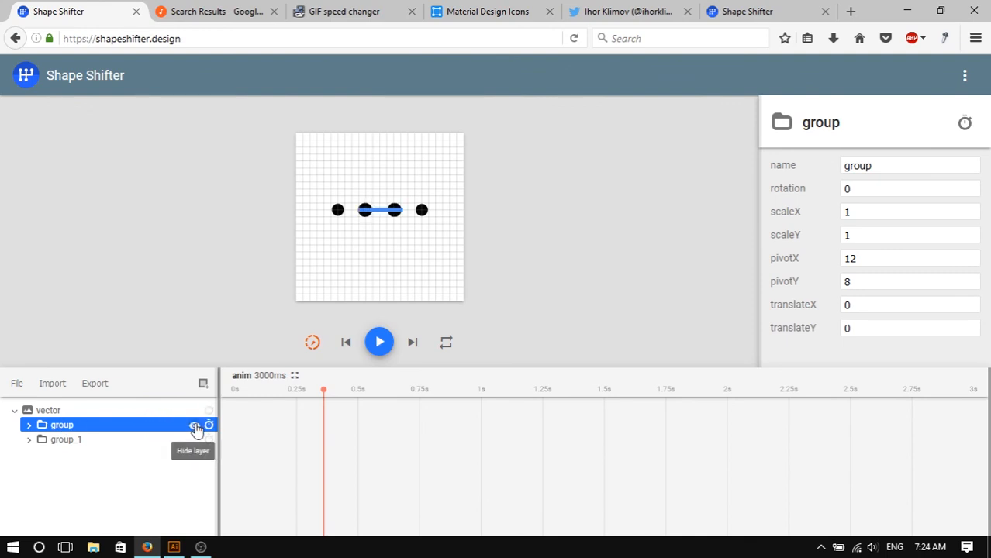
pyautogui.click(29, 426)
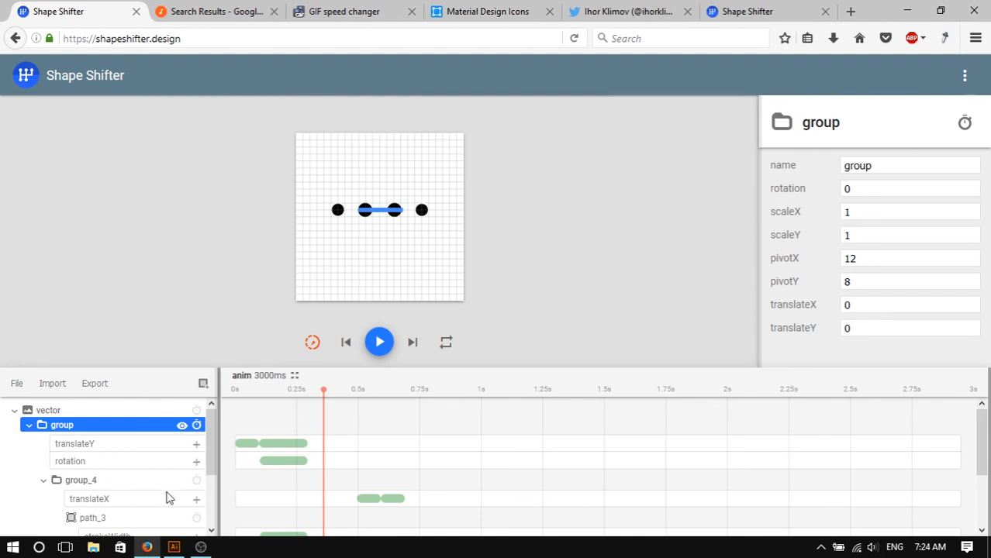
pyautogui.moveTo(212, 461); pyautogui.dragTo(220, 505)
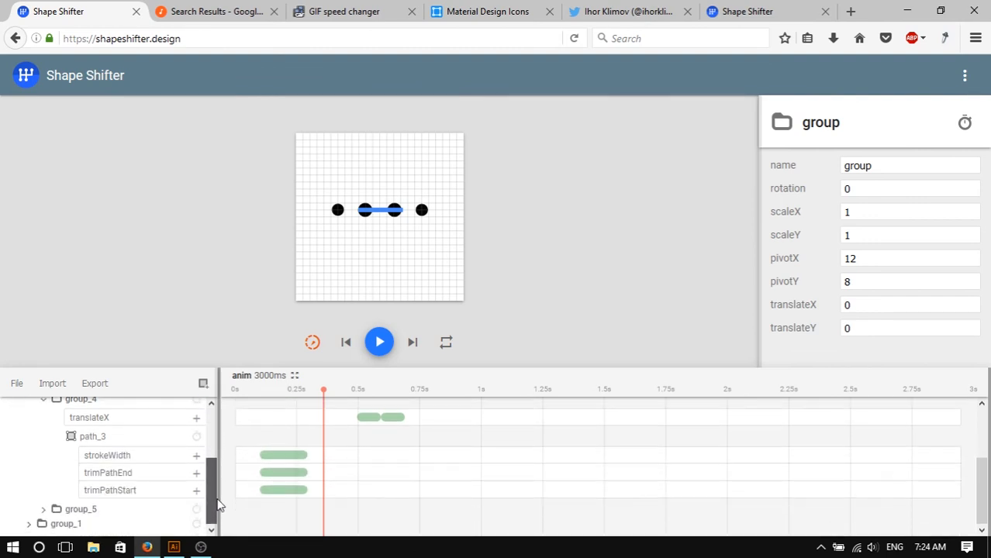
# - Inspect the toValues of path_3's trimPathEnd and trimPathStart animations in the reference project
pyautogui.click(142, 477)
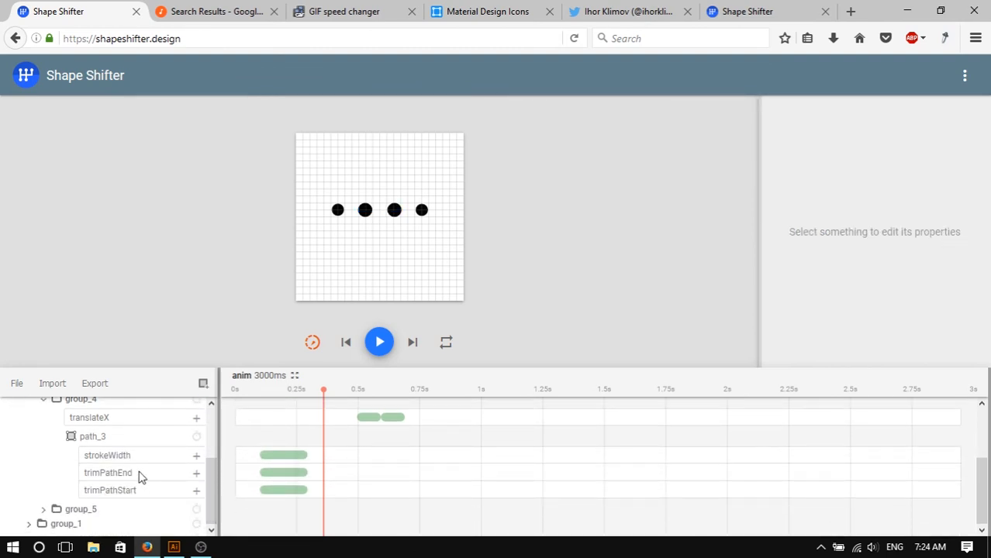
pyautogui.click(280, 473)
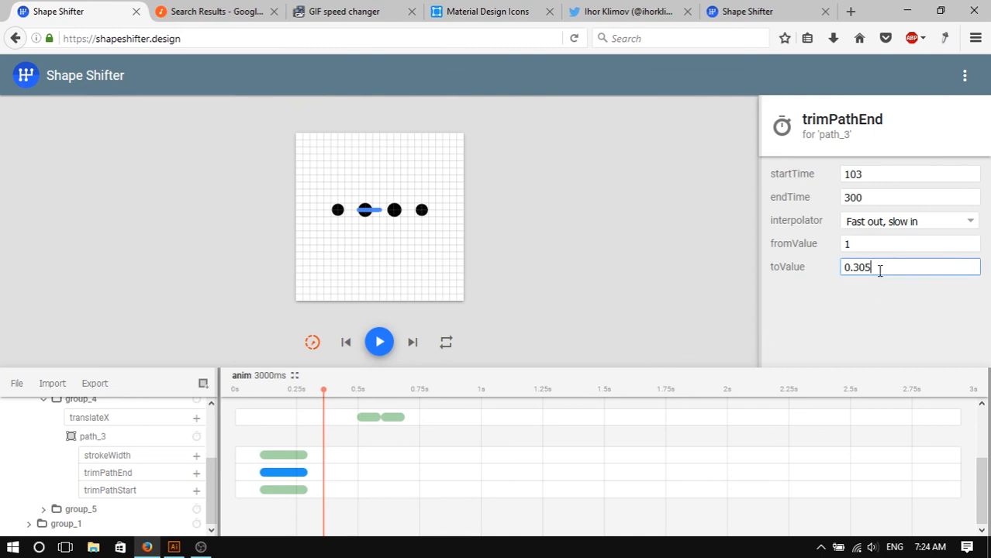
pyautogui.moveTo(880, 271); pyautogui.dragTo(844, 270)
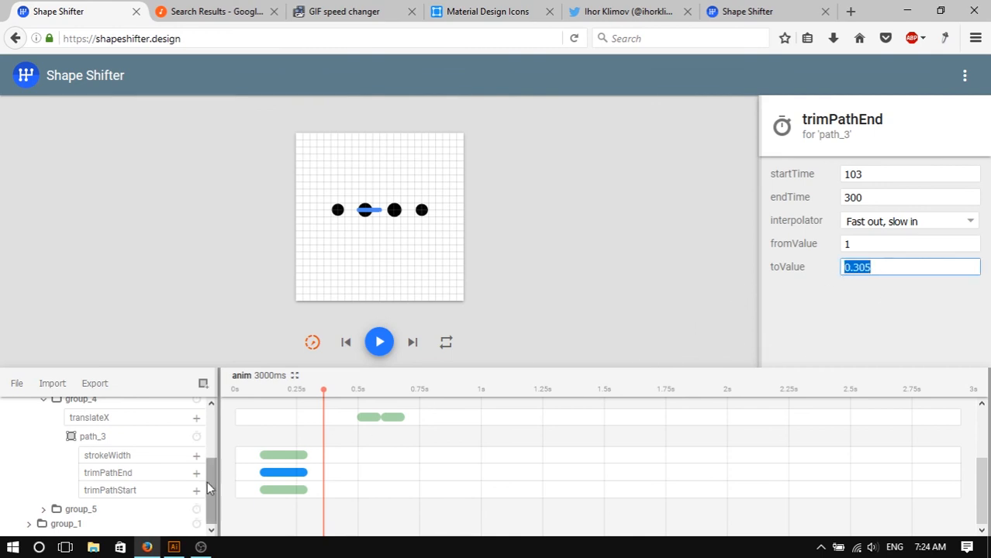
pyautogui.click(129, 487)
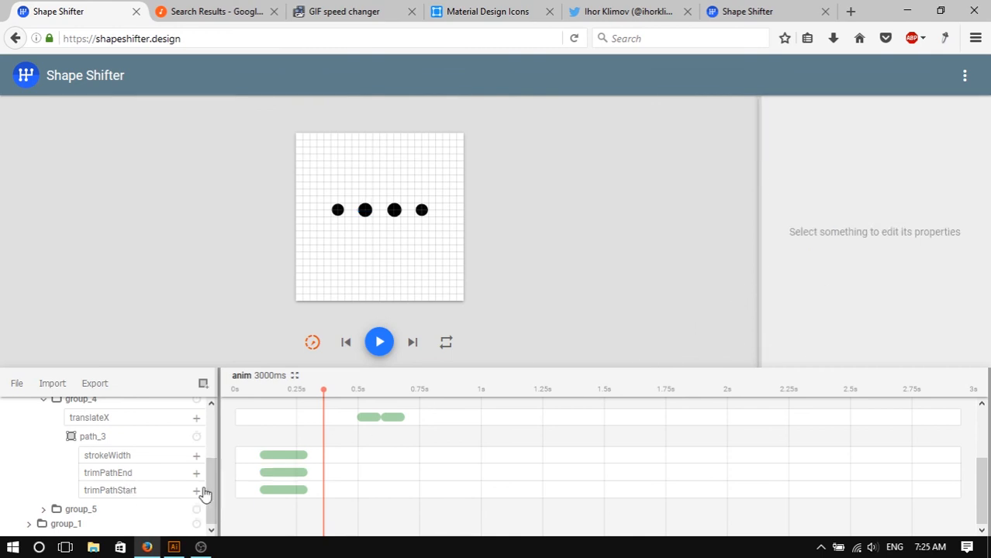
pyautogui.click(302, 489)
pyautogui.moveTo(875, 268); pyautogui.dragTo(802, 275)
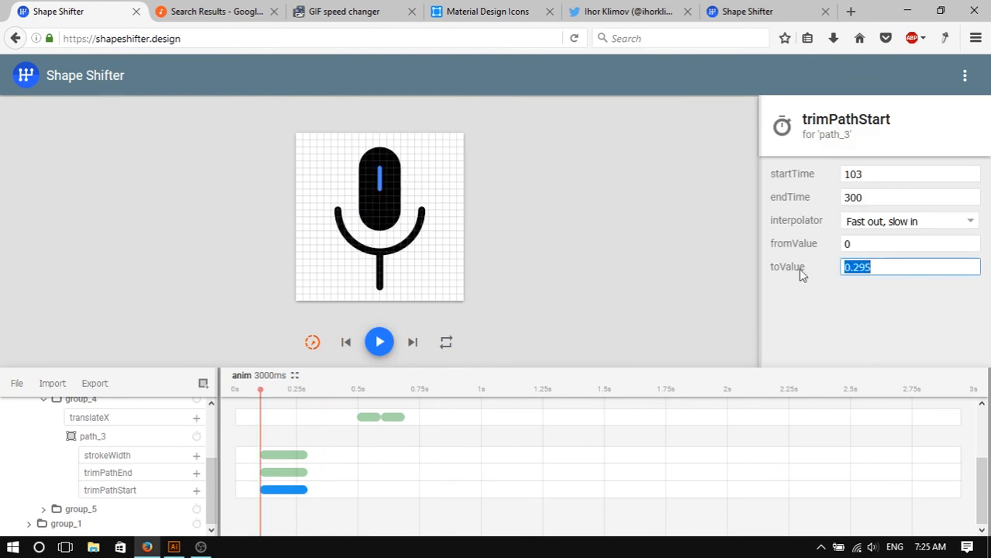
# - Briefly preview the reference animation, then return to the working project tab
pyautogui.click(384, 355)
pyautogui.click(383, 356)
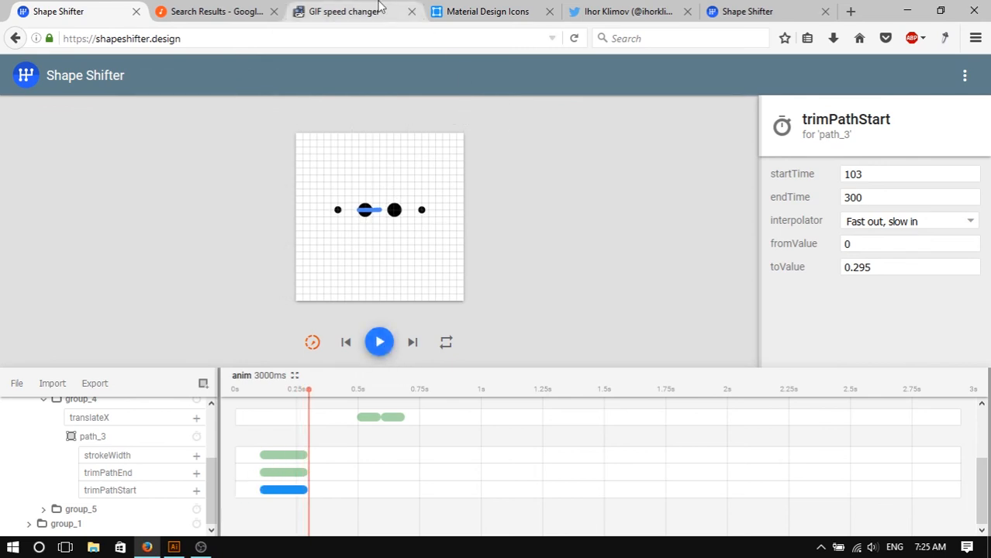
pyautogui.click(725, 11)
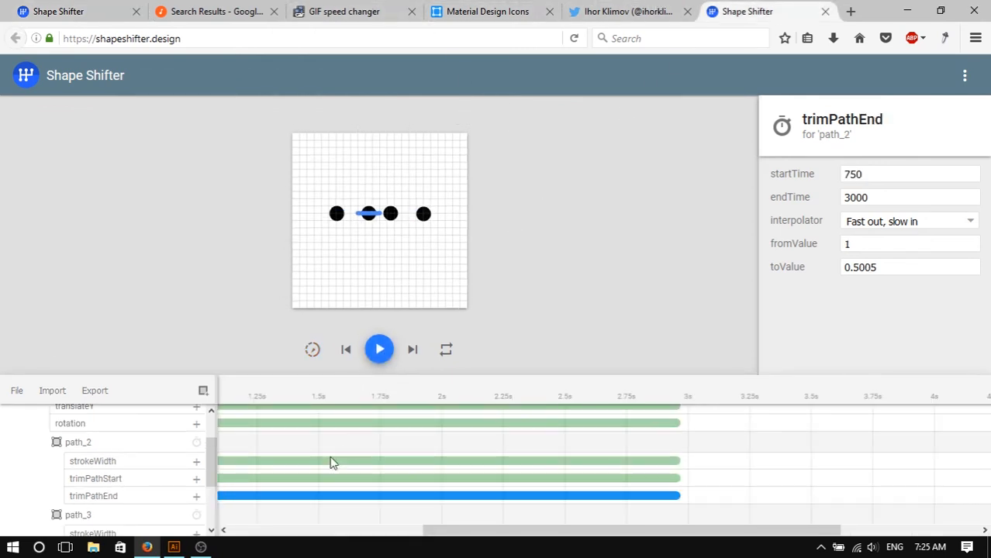
# - Set path_2's trimPathStart toValue to 0.295
pyautogui.click(262, 479)
pyautogui.moveTo(894, 268); pyautogui.dragTo(821, 264)
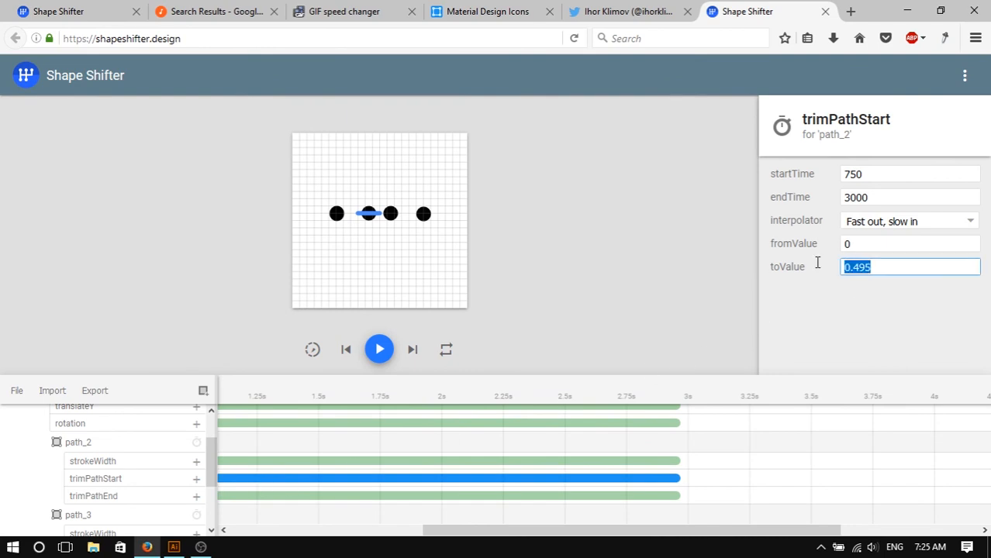
pyautogui.write('0.295')
# - Check path_3's trimPathEnd toValue in the reference project and return to the working tab
pyautogui.click(104, 9)
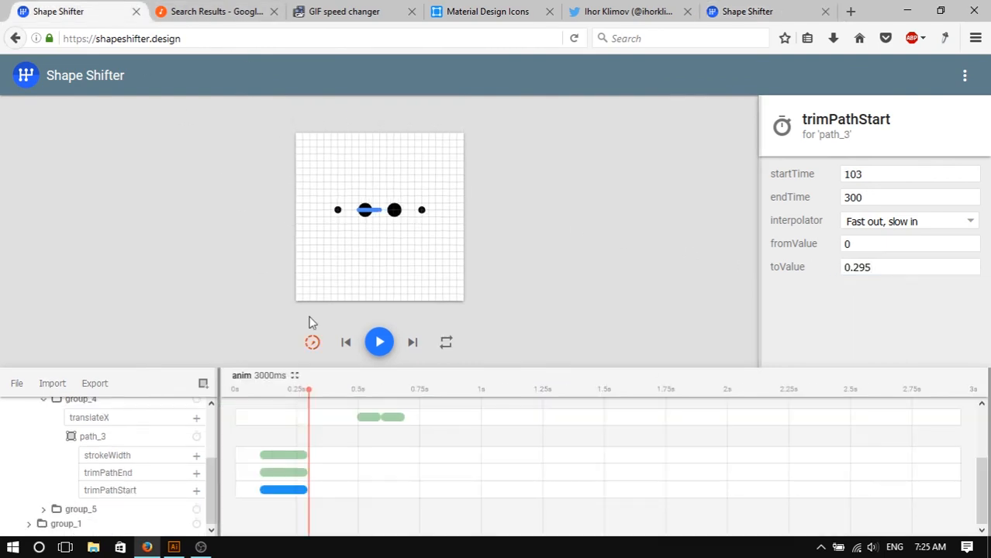
pyautogui.click(291, 475)
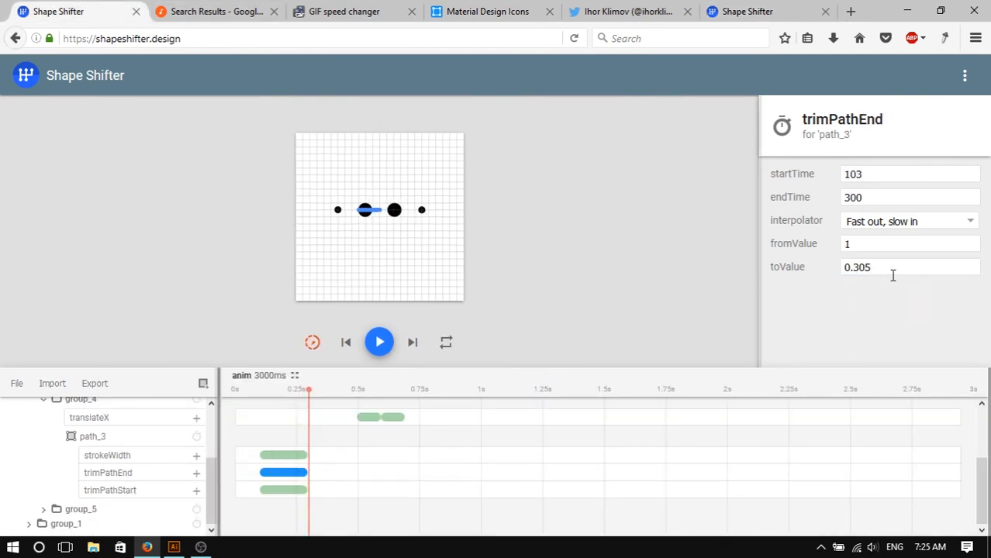
pyautogui.moveTo(893, 274); pyautogui.dragTo(822, 265)
pyautogui.click(735, 10)
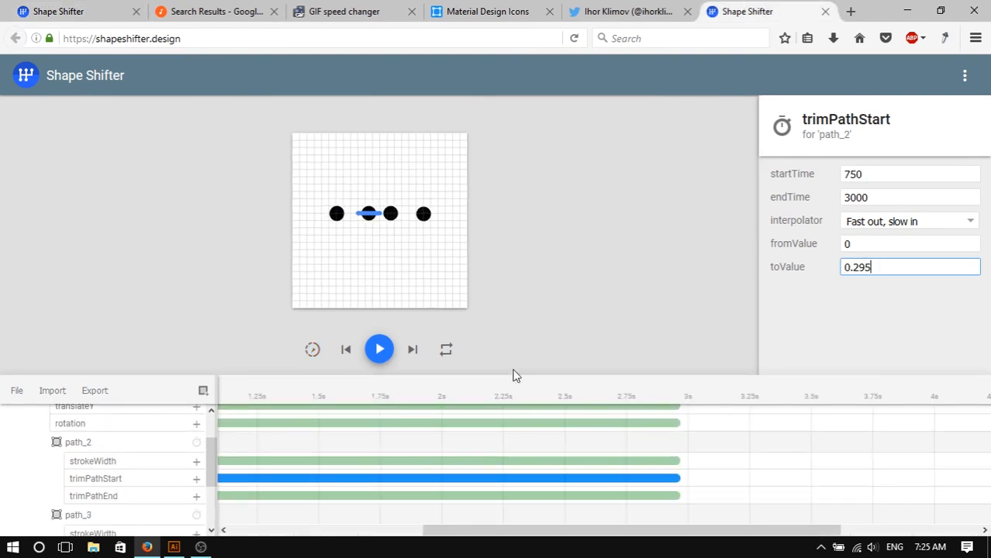
# - Set path_2's trimPathEnd toValue to 0.305
pyautogui.click(372, 509)
pyautogui.click(381, 496)
pyautogui.moveTo(904, 267); pyautogui.dragTo(821, 265)
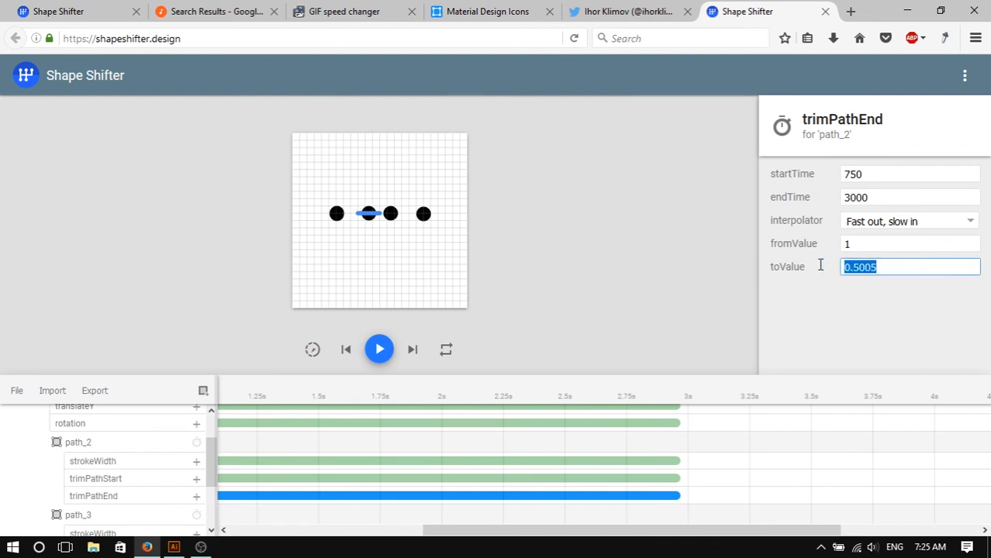
pyautogui.write('0.305')
# - Select path_3 on the canvas and open its trimPathStart animation
pyautogui.moveTo(633, 535); pyautogui.dragTo(509, 535)
pyautogui.scroll(1, 459, 472)
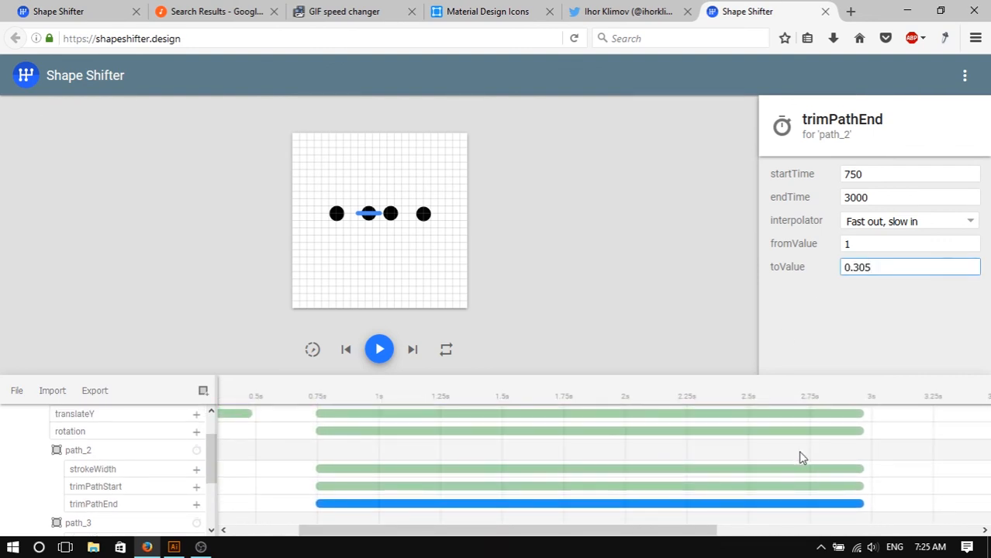
pyautogui.scroll(1, 407, 456)
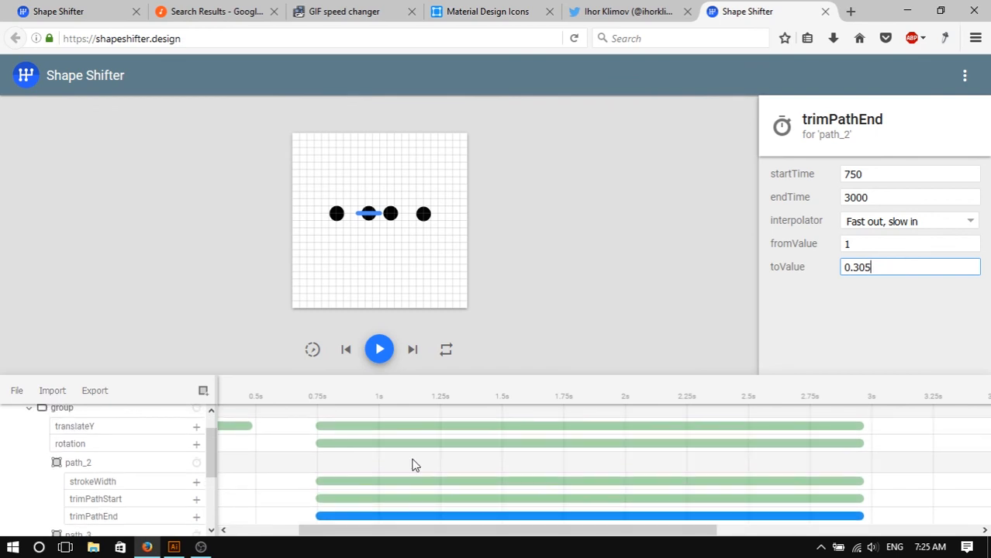
pyautogui.click(393, 216)
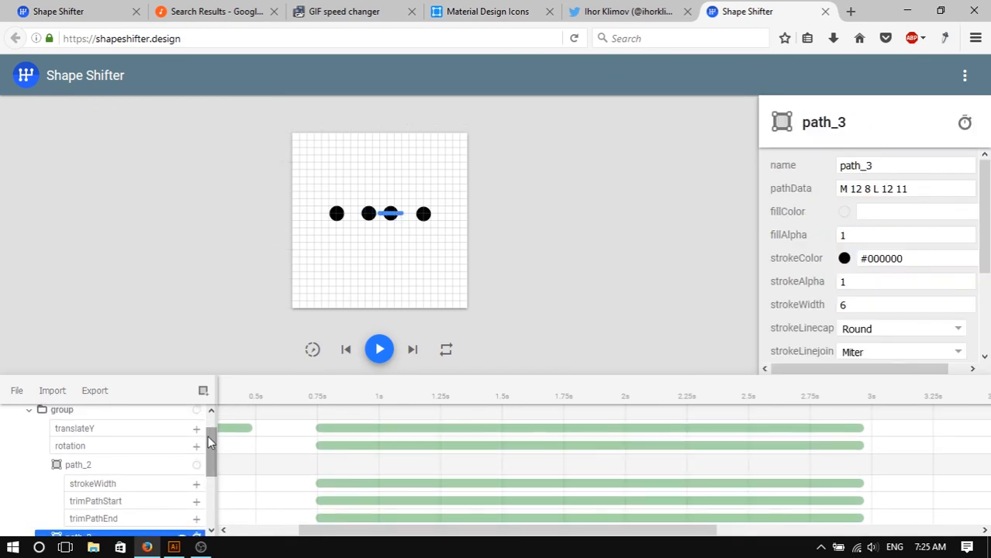
pyautogui.moveTo(208, 436); pyautogui.dragTo(219, 490)
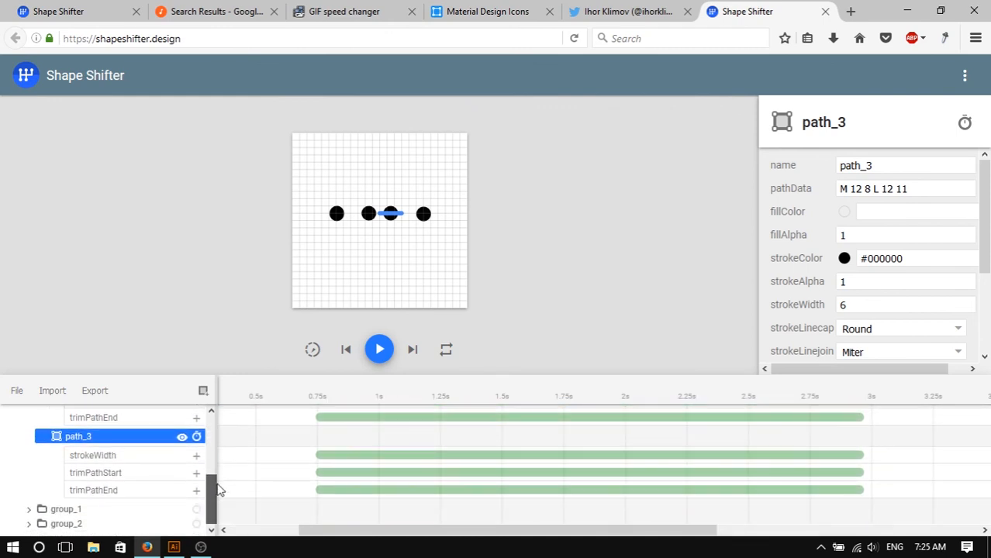
pyautogui.click(400, 475)
# - Copy path_4's trimPathStart toValue in the reference project and return to the working tab
pyautogui.click(102, 8)
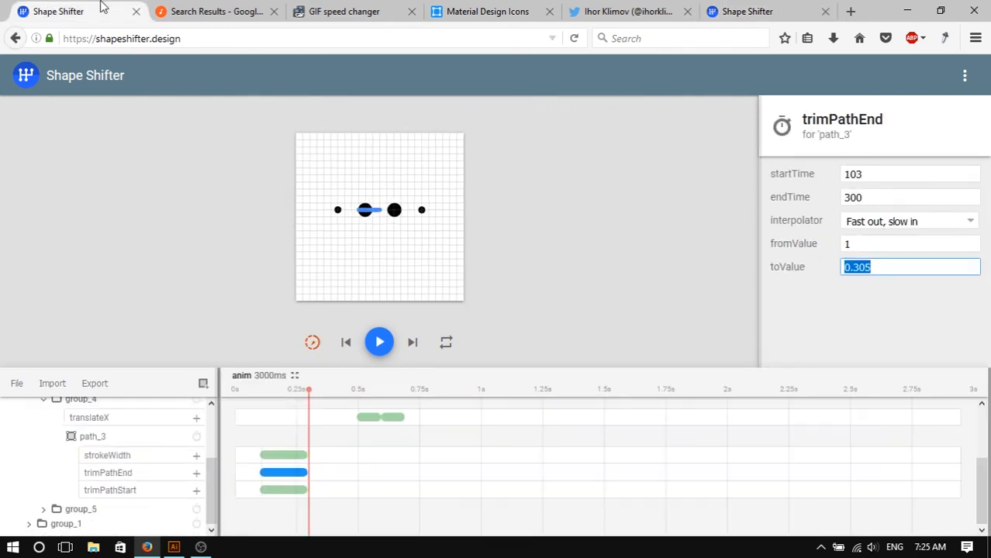
pyautogui.click(400, 214)
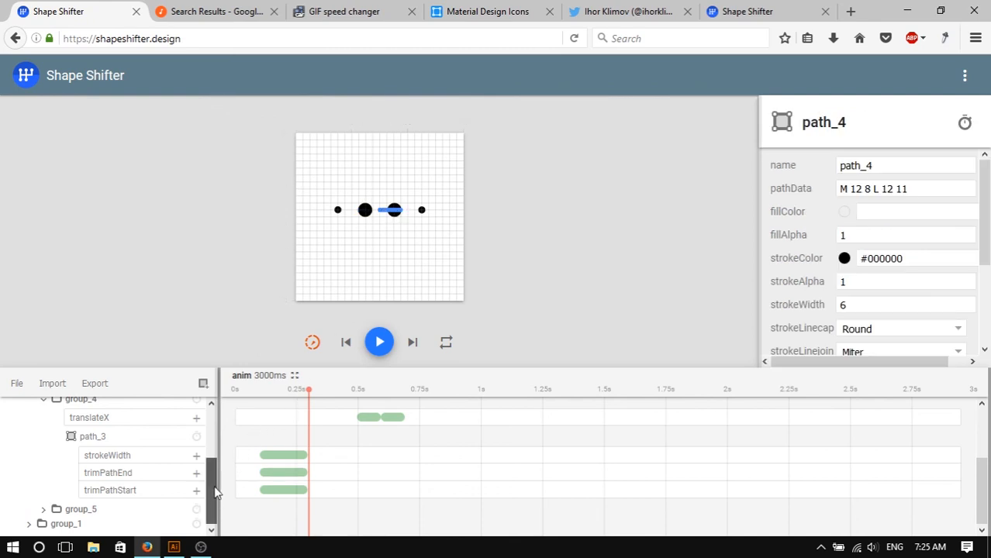
pyautogui.moveTo(216, 494); pyautogui.dragTo(228, 510)
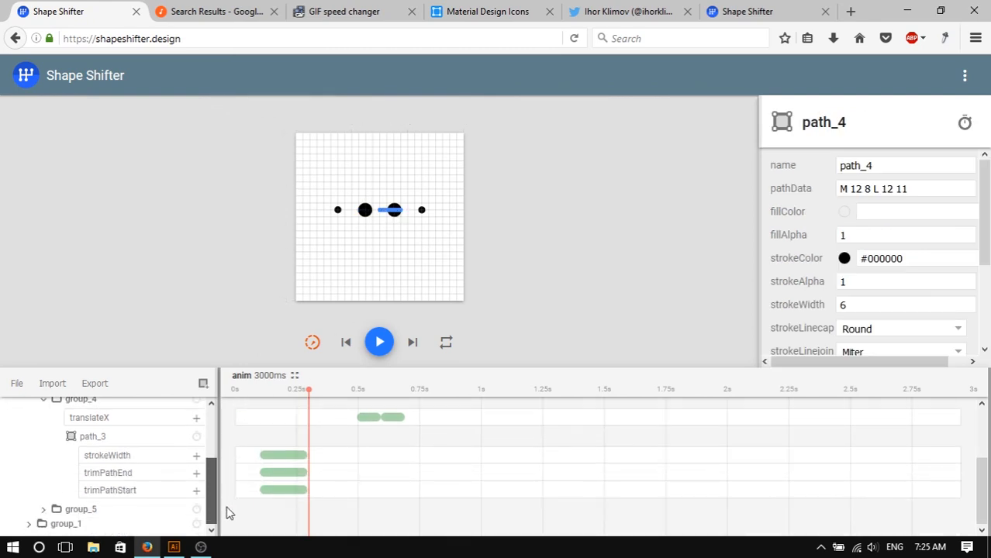
pyautogui.click(42, 512)
pyautogui.moveTo(213, 464); pyautogui.dragTo(215, 500)
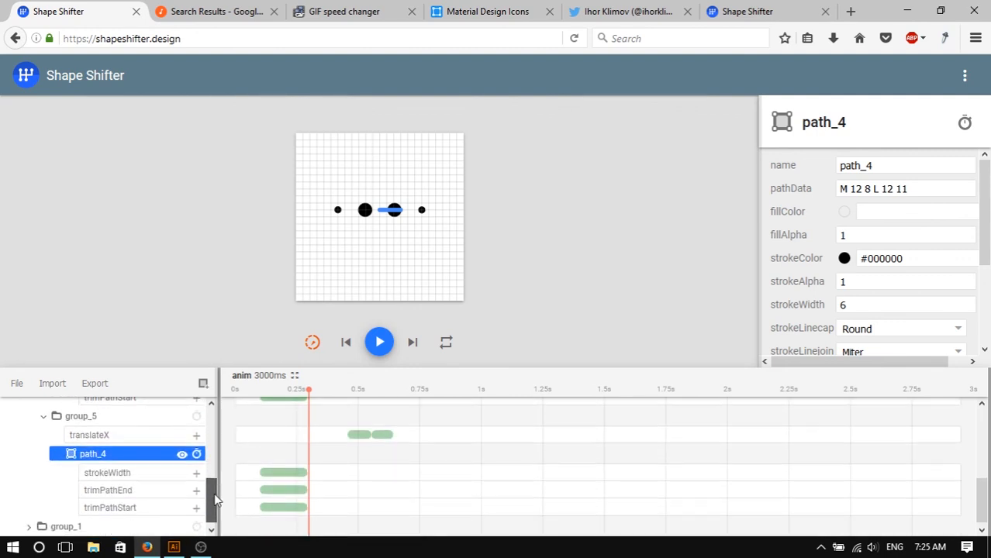
pyautogui.click(135, 507)
pyautogui.click(279, 507)
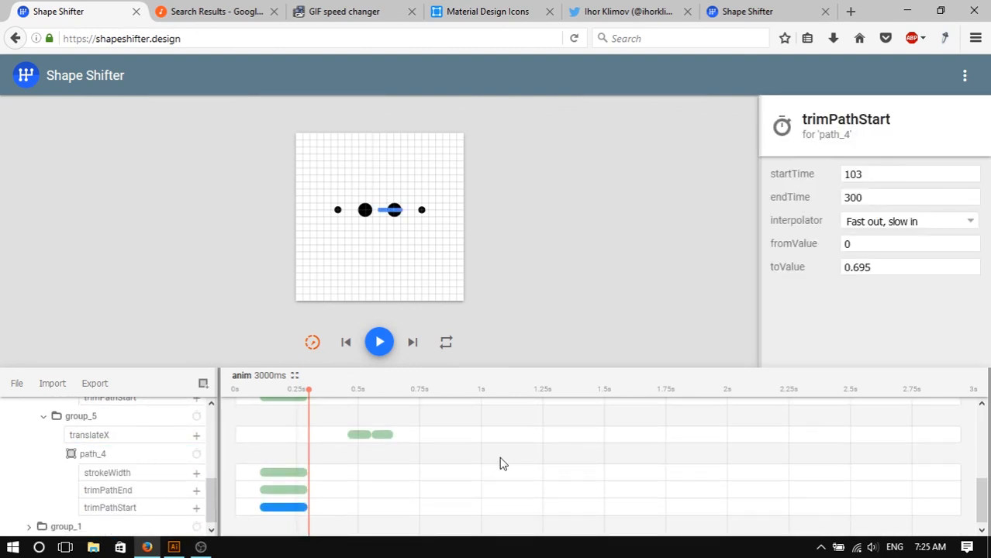
pyautogui.click(914, 269)
pyautogui.hotkey('ctrl', 'c')
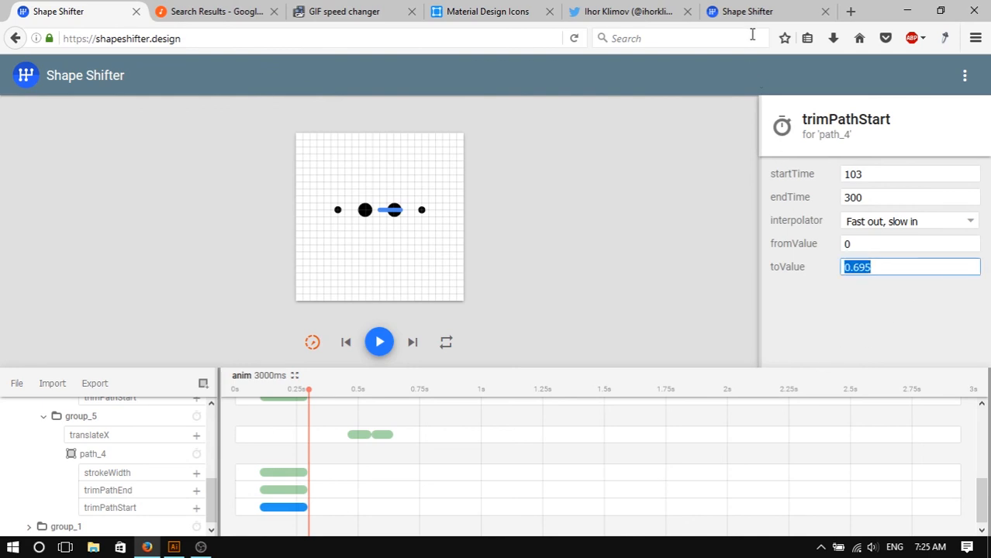
pyautogui.click(752, 9)
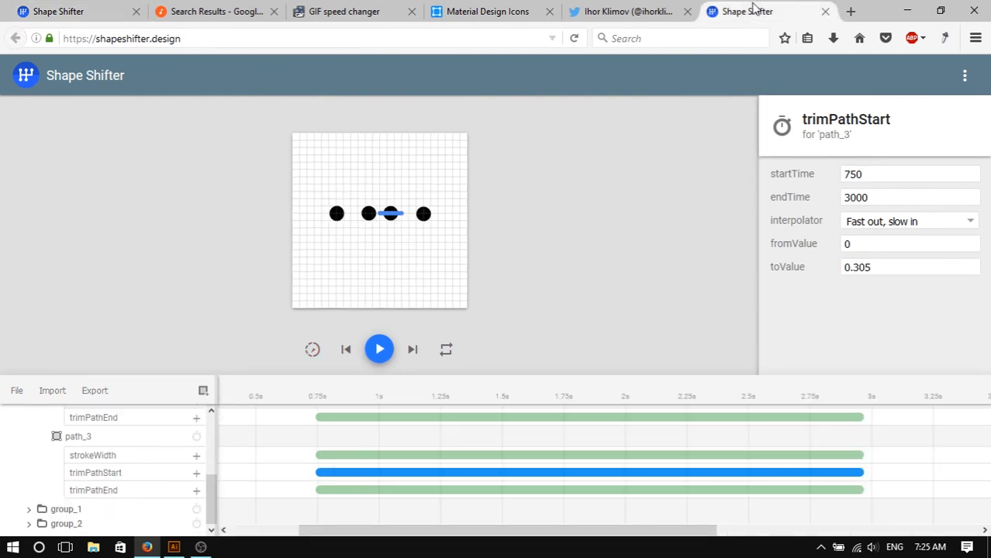
# - Paste 0.695 as path_3's trimPathStart toValue, then open path_3's trimPathEnd animation
pyautogui.click(895, 269)
pyautogui.hotkey('ctrl', 'v')
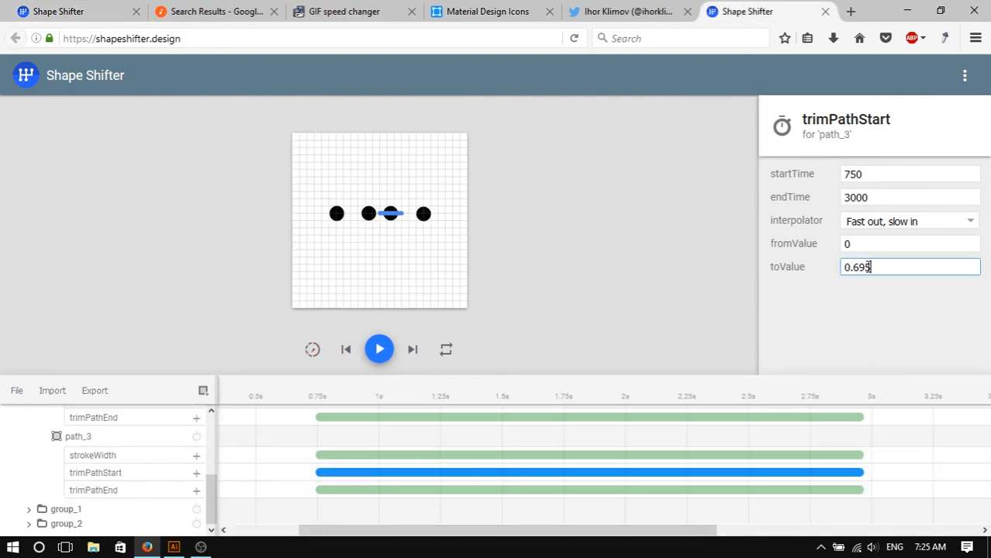
pyautogui.click(578, 490)
# - Copy path_4's trimPathEnd toValue in the reference project and return to the working tab
pyautogui.click(78, 11)
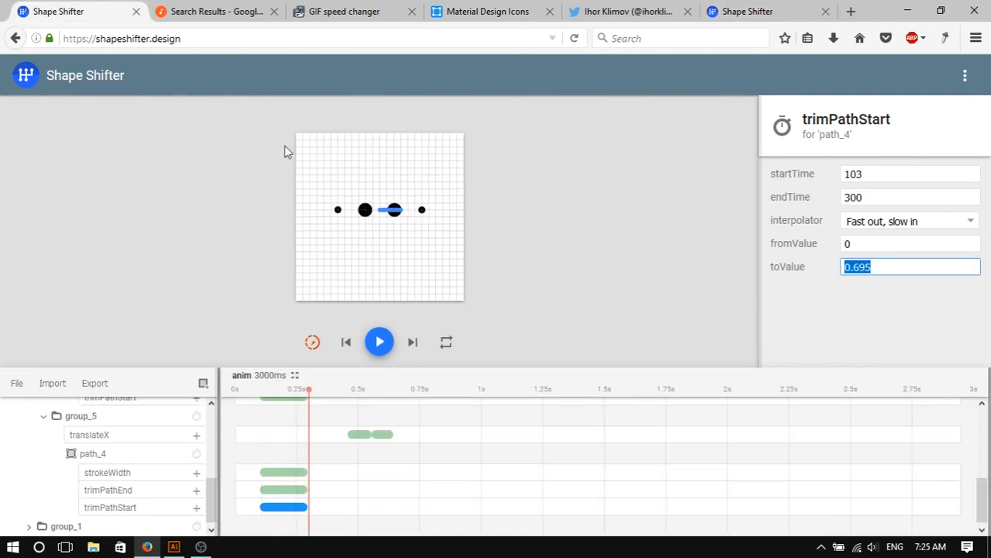
pyautogui.click(284, 490)
pyautogui.moveTo(885, 268); pyautogui.dragTo(809, 262)
pyautogui.hotkey('ctrl', 'c')
pyautogui.click(748, 11)
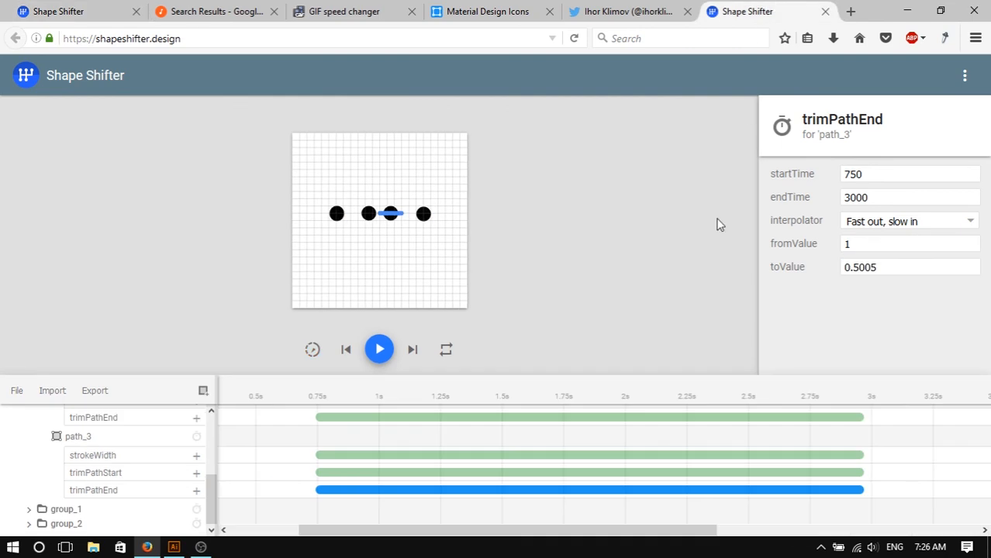
# - Paste 0.705 as path_3's trimPathEnd toValue
pyautogui.click(584, 473)
pyautogui.click(597, 489)
pyautogui.moveTo(904, 267); pyautogui.dragTo(755, 257)
pyautogui.hotkey('ctrl', 'v')
pyautogui.click(575, 234)
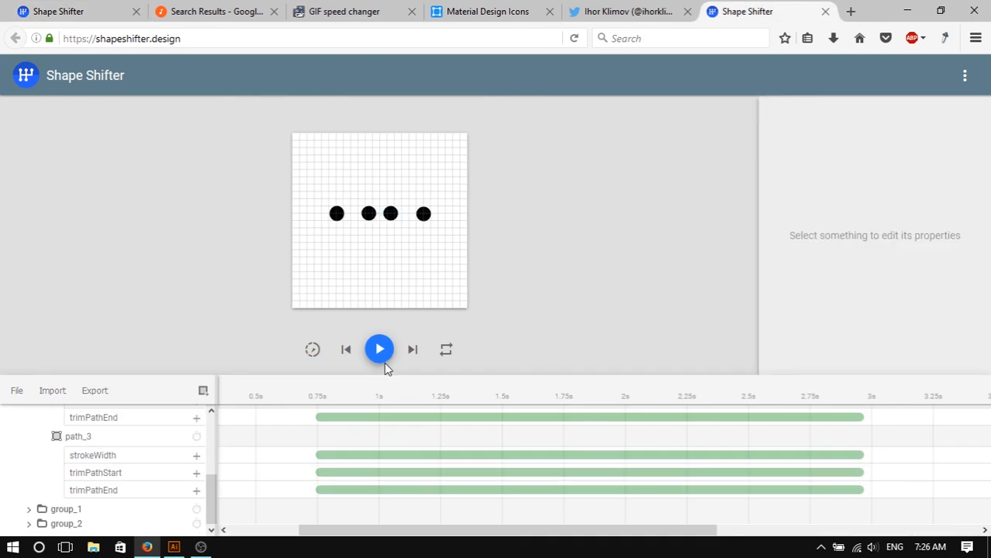
# - Play the animation preview and review path_3's trimPathEnd settings
pyautogui.click(380, 351)
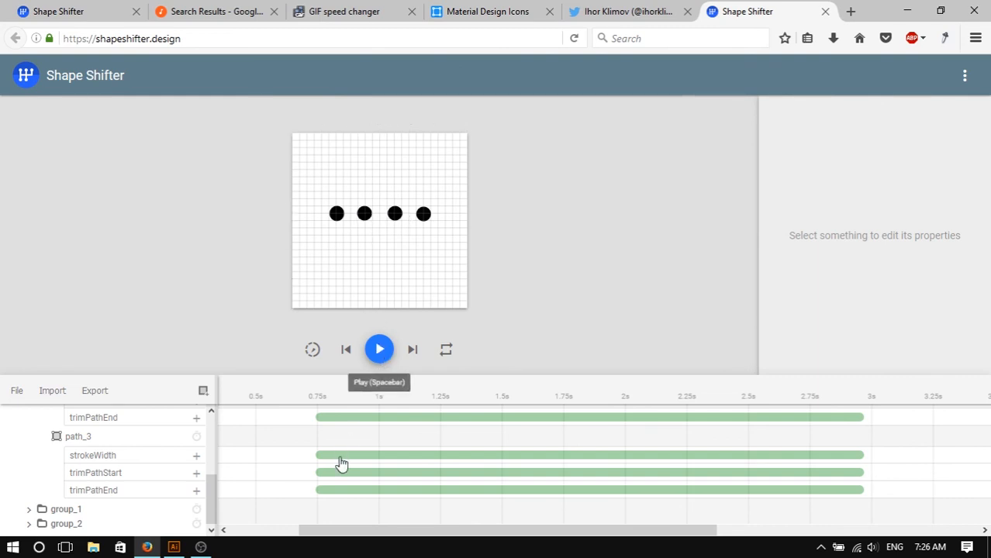
pyautogui.click(363, 490)
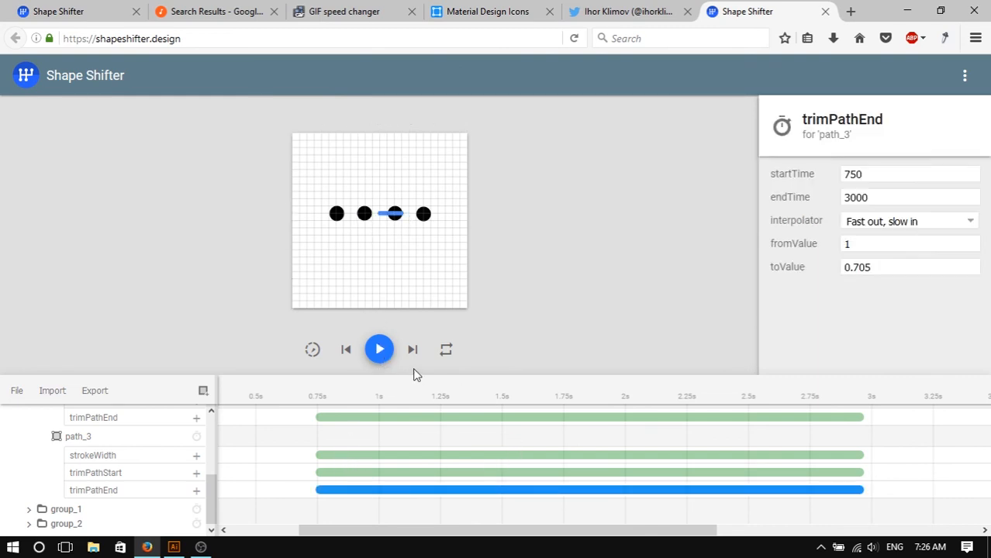
pyautogui.click(383, 353)
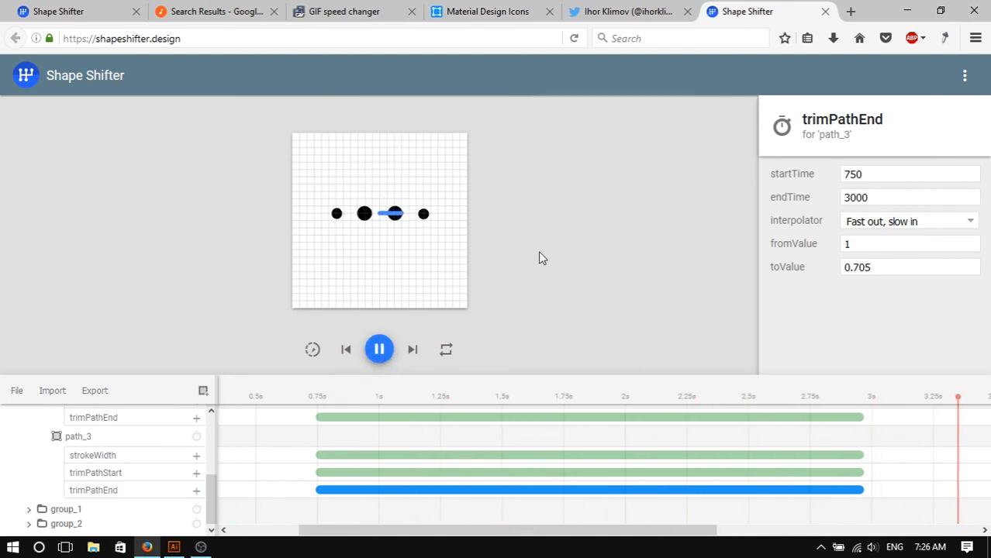
pyautogui.click(437, 315)
pyautogui.click(380, 350)
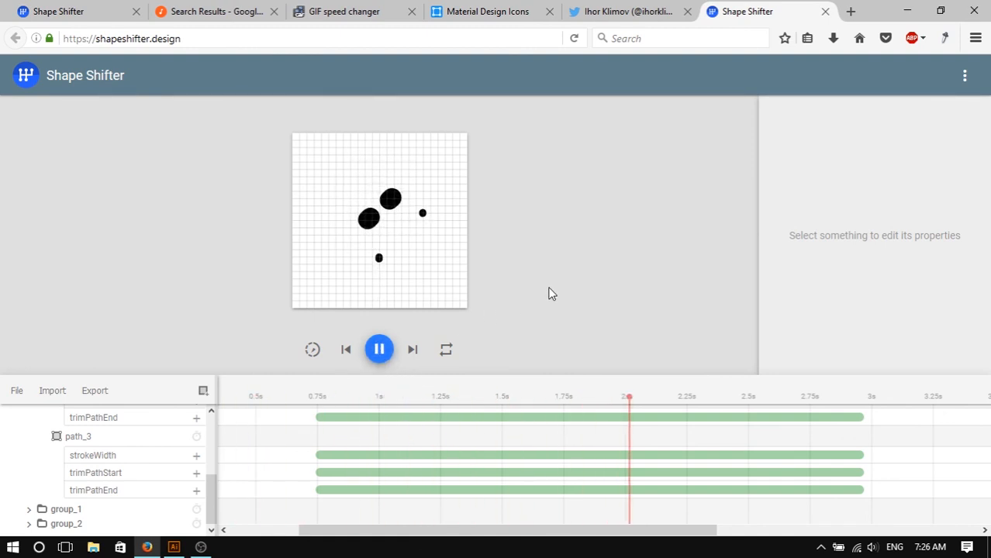
pyautogui.click(390, 355)
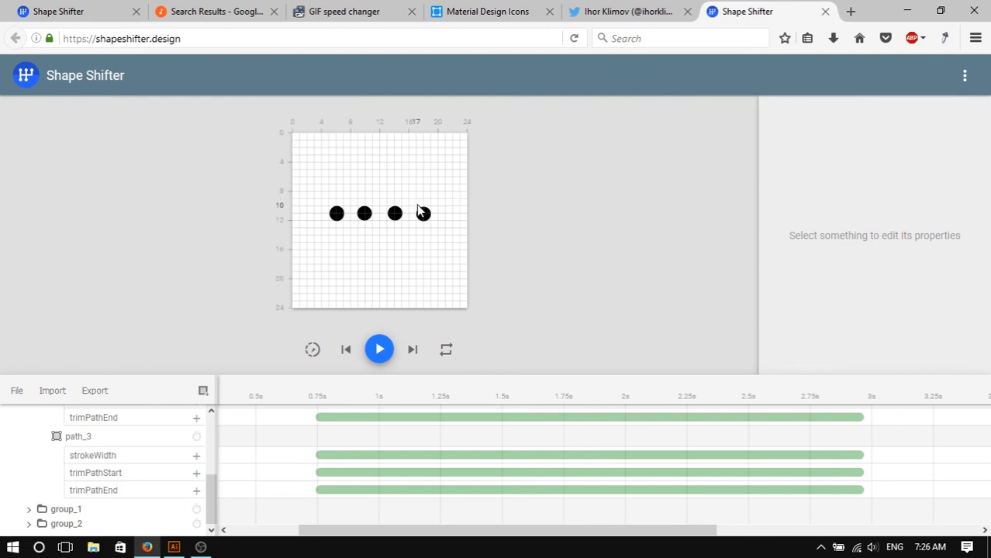
# - In the reference project, scrub the playhead and open group_5's first translateX animation
pyautogui.click(82, 11)
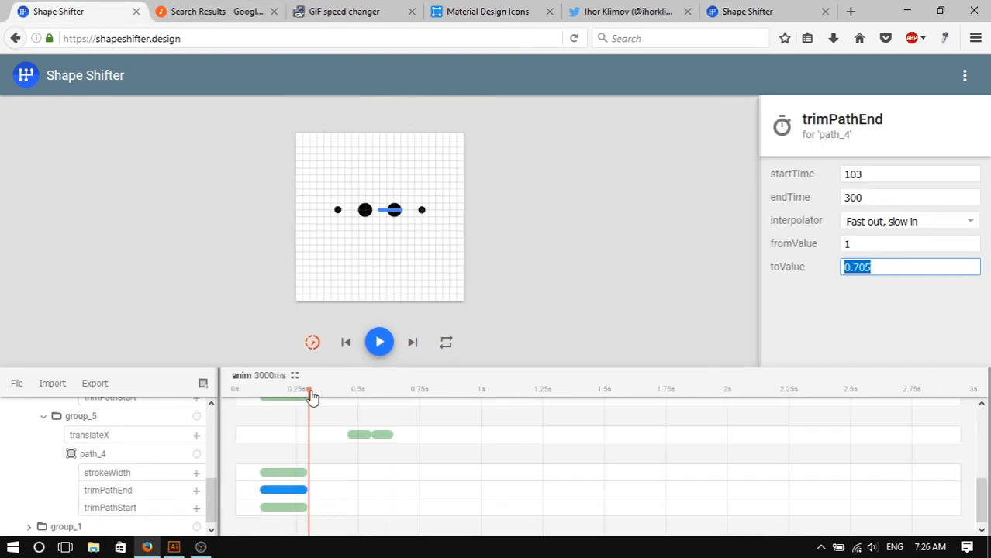
pyautogui.moveTo(312, 391); pyautogui.dragTo(381, 409)
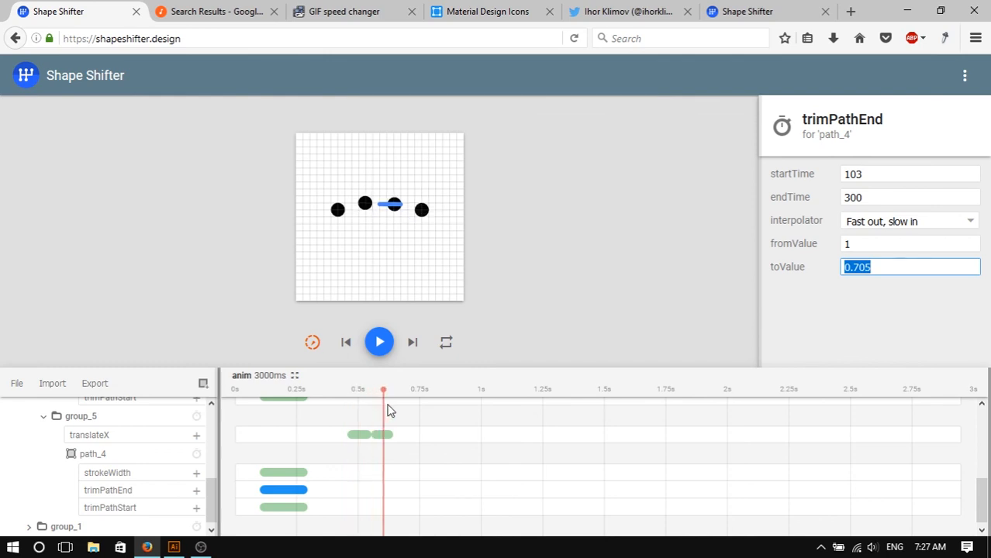
pyautogui.click(360, 434)
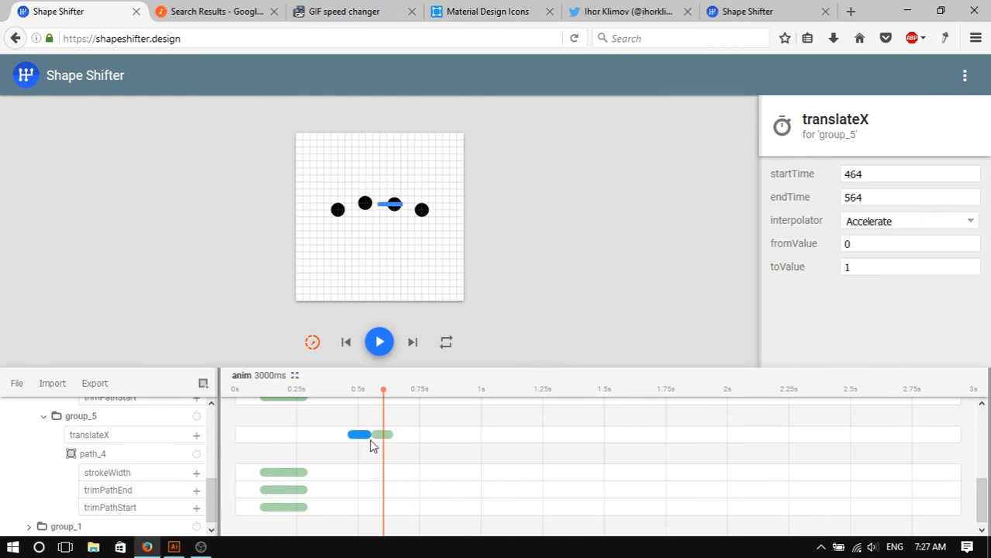
pyautogui.moveTo(365, 435)
pyautogui.mouseDown()
pyautogui.moveTo(349, 435)
pyautogui.moveTo(363, 437)
pyautogui.mouseUp()
pyautogui.click(882, 195)
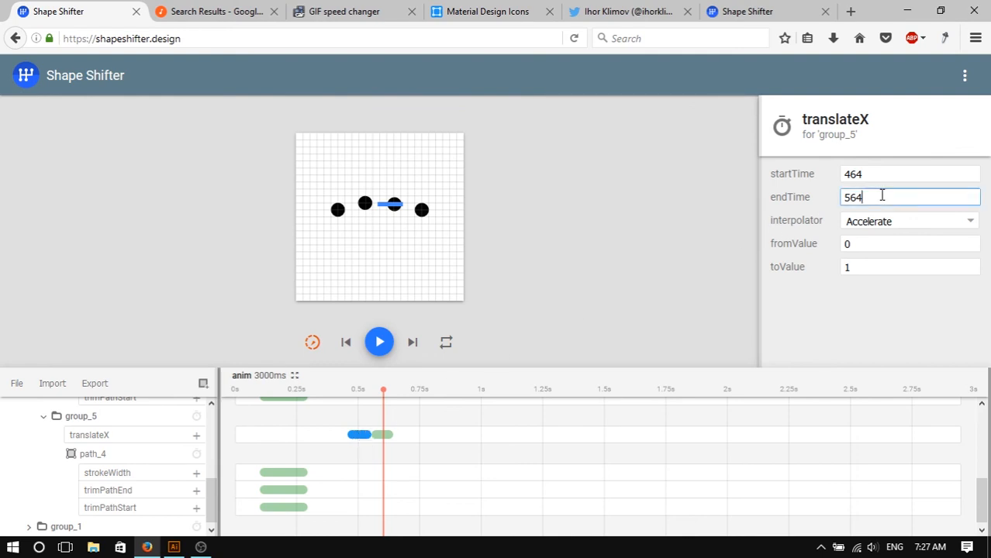
pyautogui.moveTo(904, 197); pyautogui.dragTo(821, 196)
pyautogui.click(902, 199)
pyautogui.click(892, 172)
pyautogui.write('500')
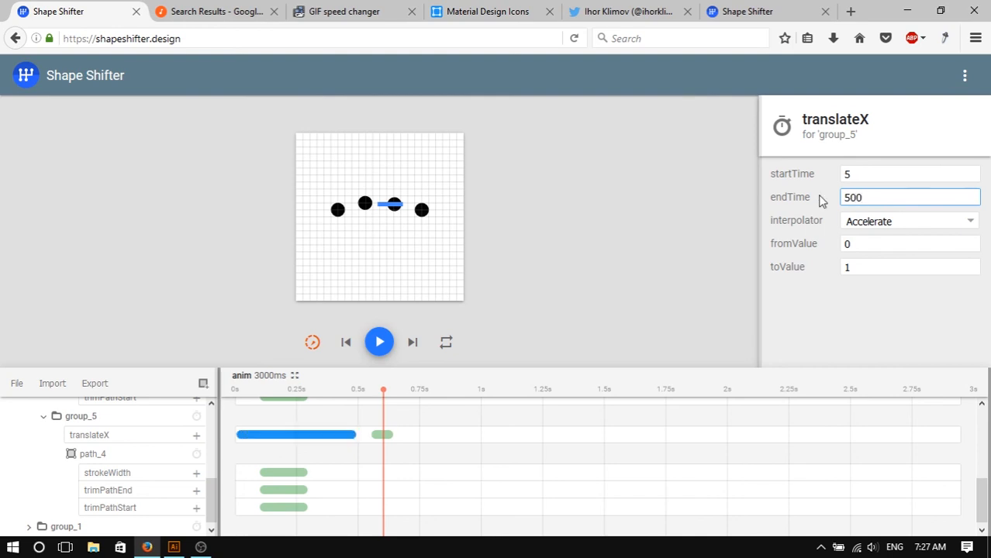
pyautogui.moveTo(869, 173); pyautogui.dragTo(847, 173)
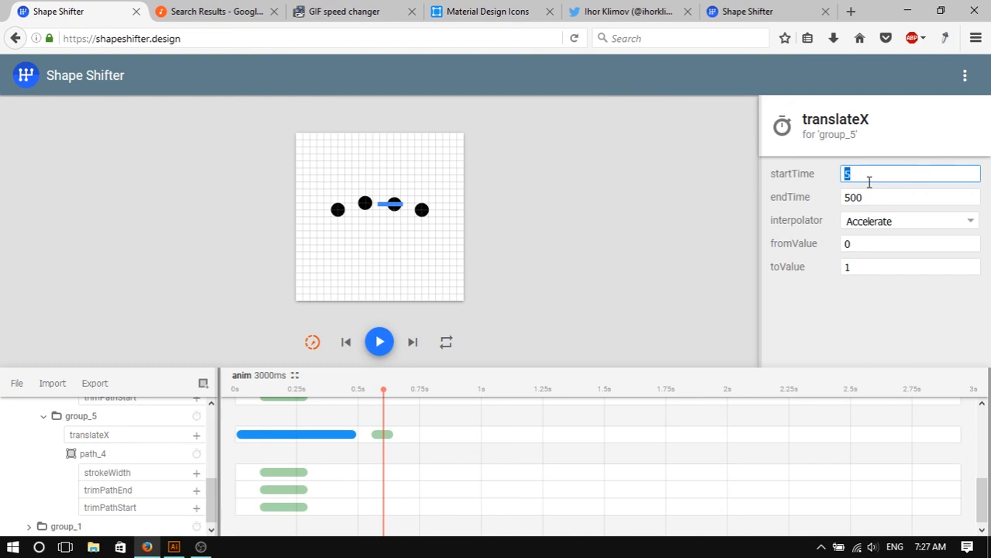
pyautogui.write('464')
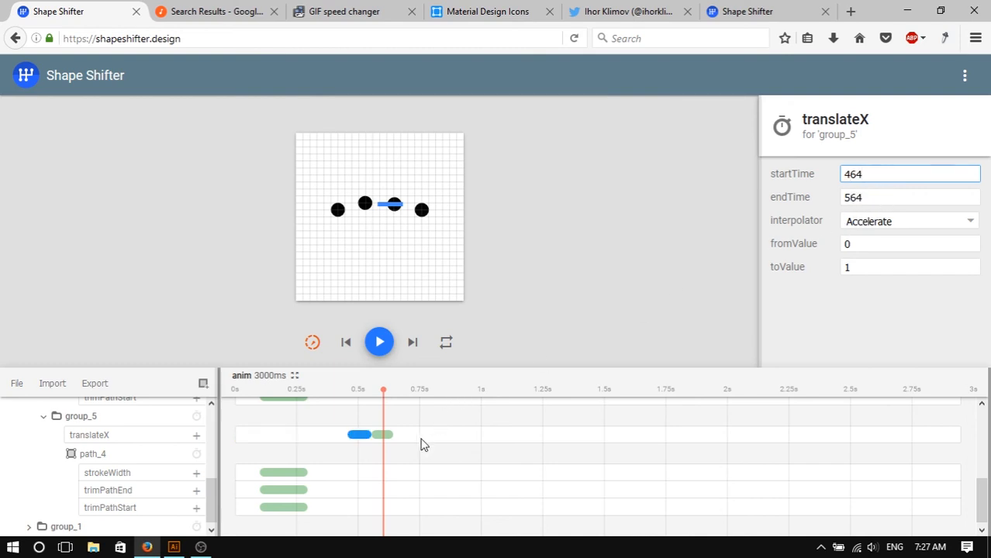
# - Compare the reference GIF and inspect group_5's two translateX animations in the reference project
pyautogui.click(380, 11)
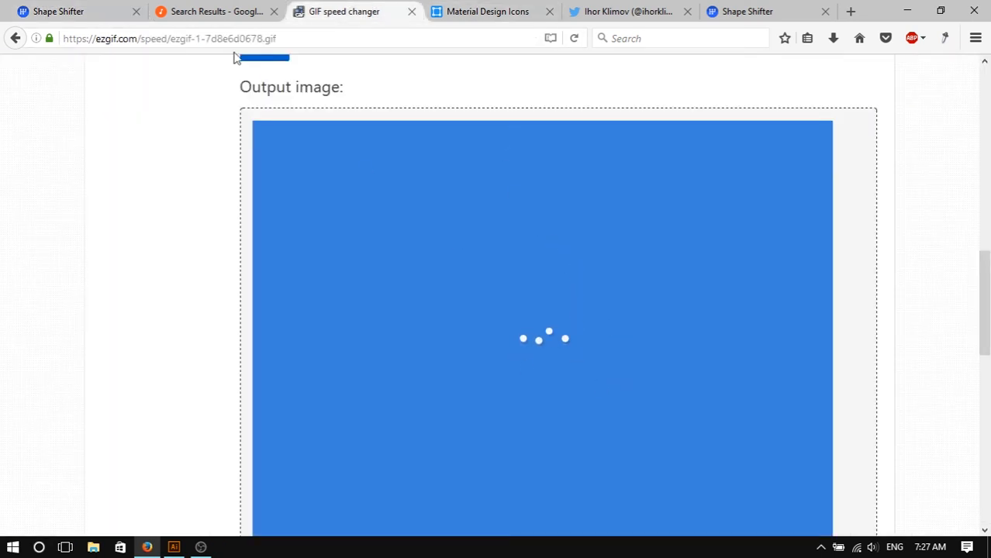
pyautogui.click(111, 8)
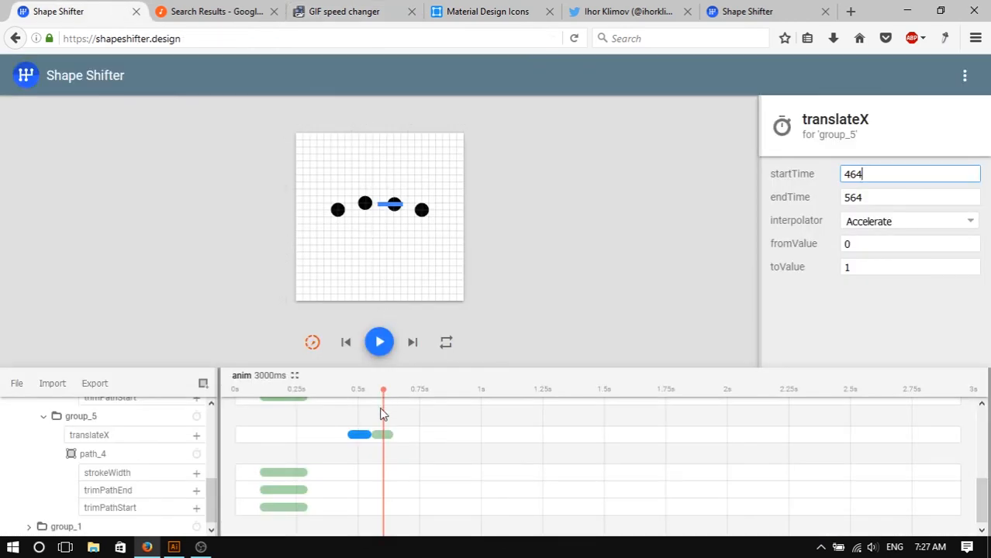
pyautogui.click(413, 439)
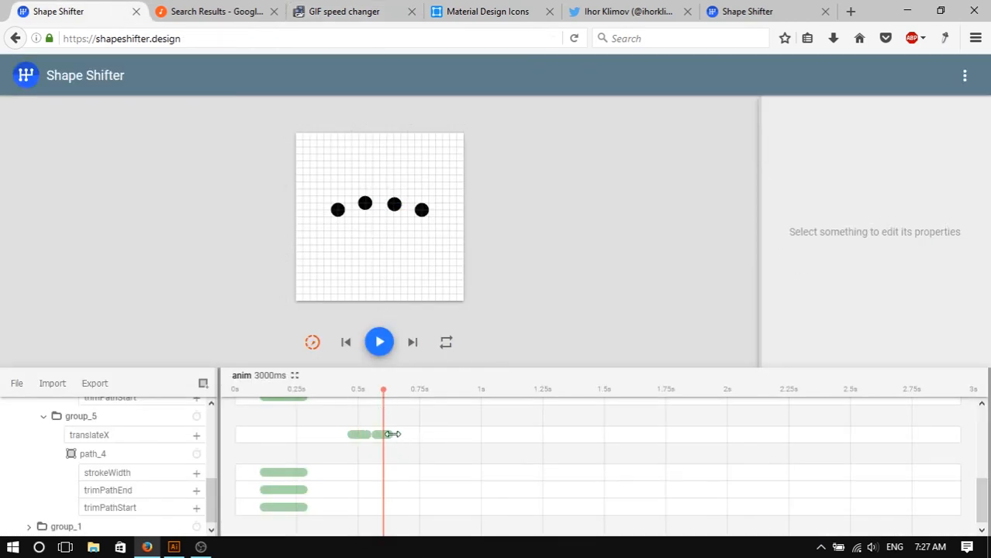
pyautogui.click(391, 434)
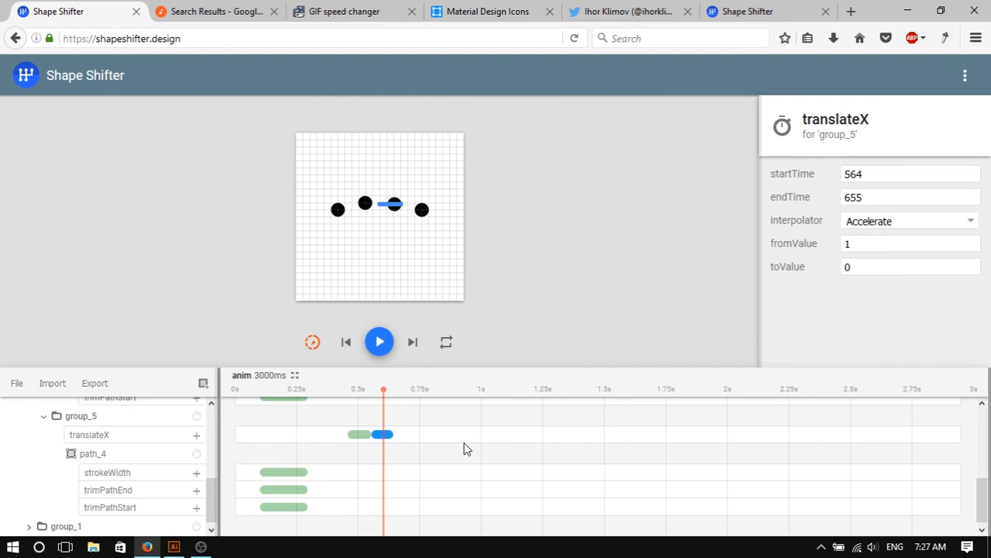
pyautogui.scroll(-1, 446, 466)
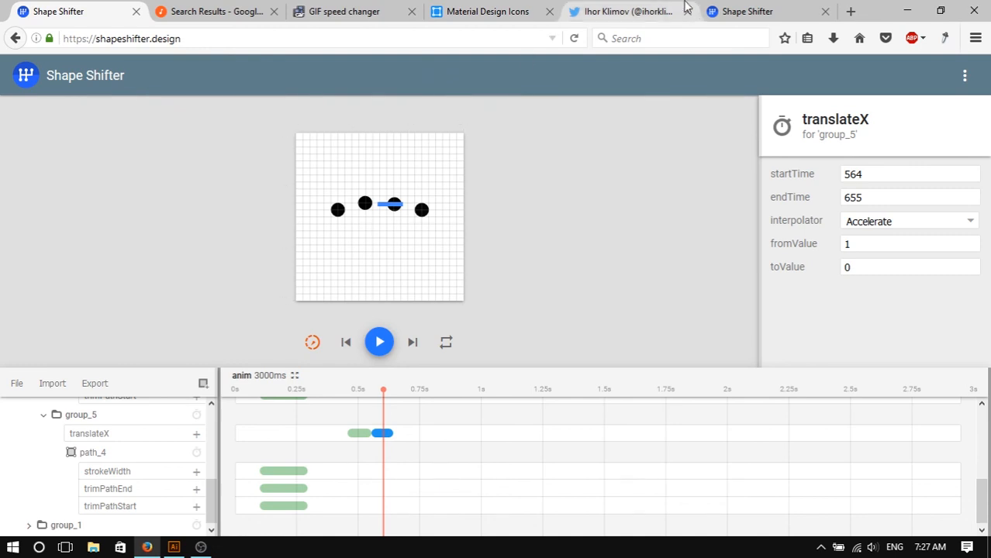
pyautogui.click(746, 11)
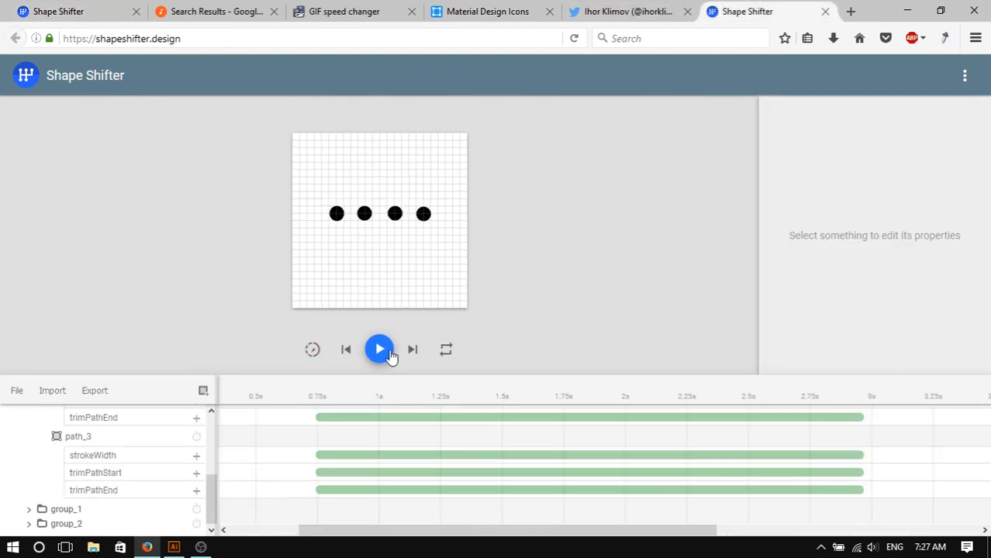
pyautogui.click(99, 8)
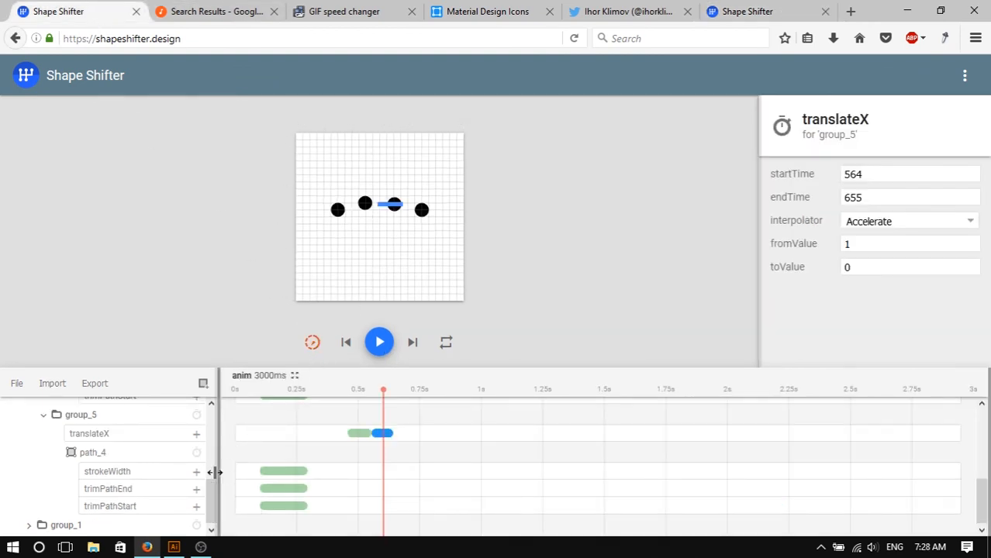
pyautogui.moveTo(209, 498); pyautogui.dragTo(209, 499)
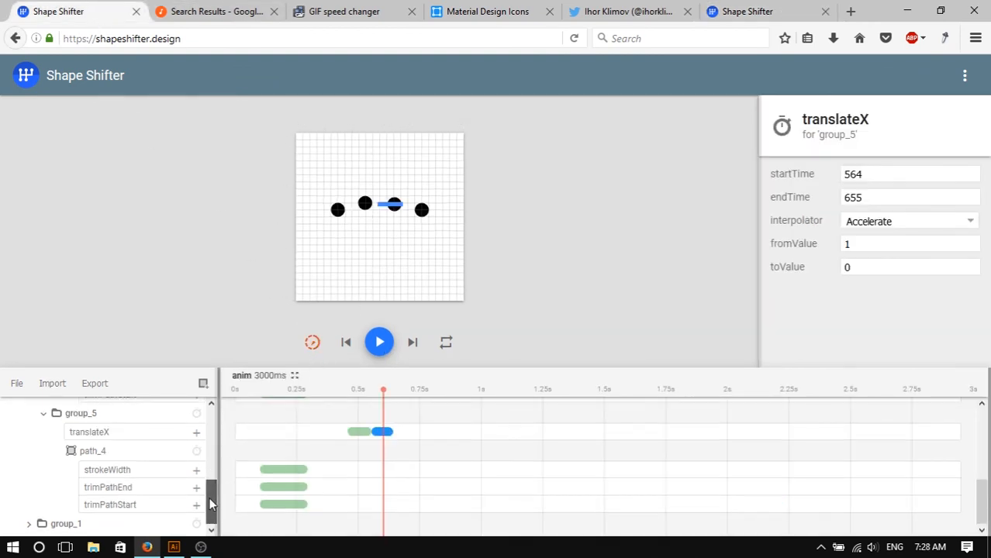
pyautogui.click(422, 212)
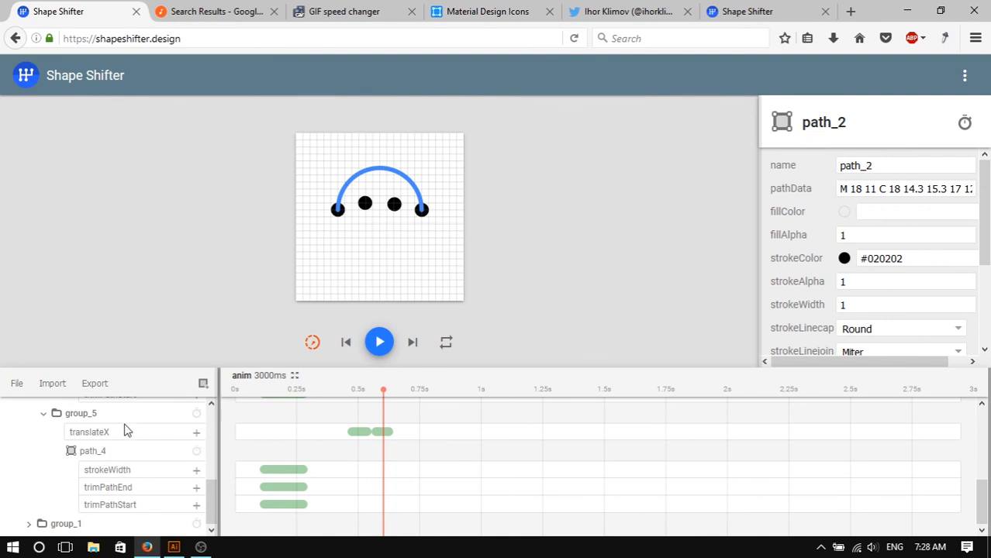
pyautogui.click(361, 432)
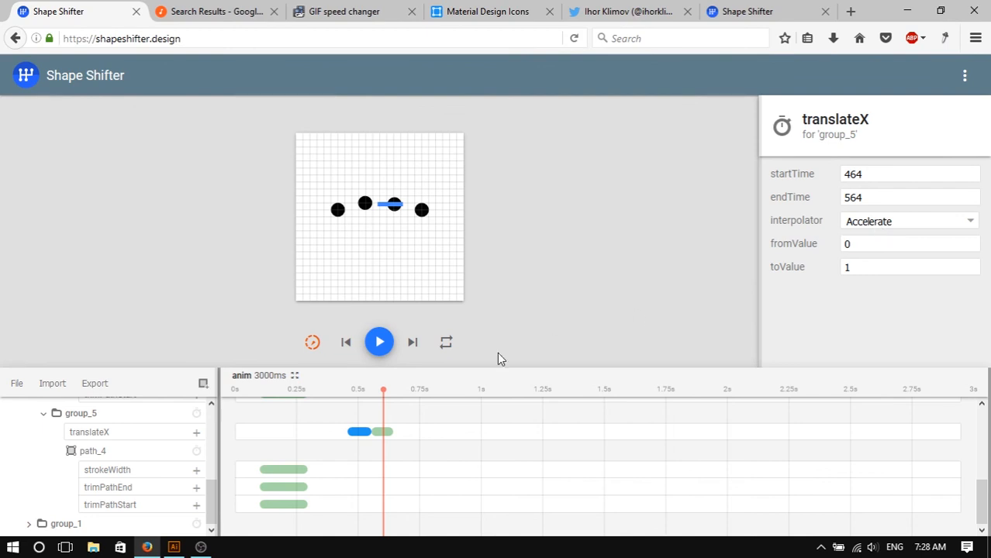
# - In the reference project, play and pause the preview, then export it as an Animated Vector Drawable
pyautogui.click(380, 344)
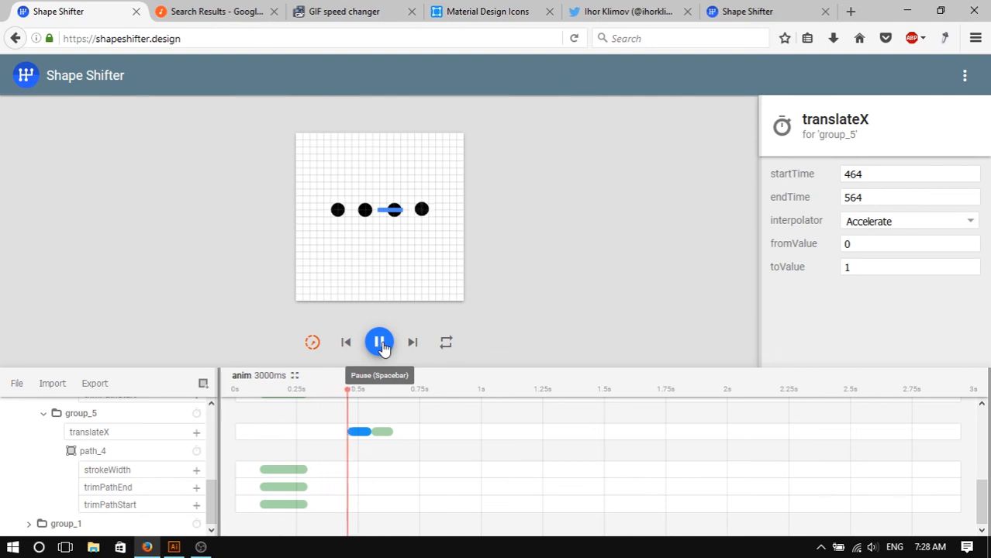
pyautogui.click(382, 346)
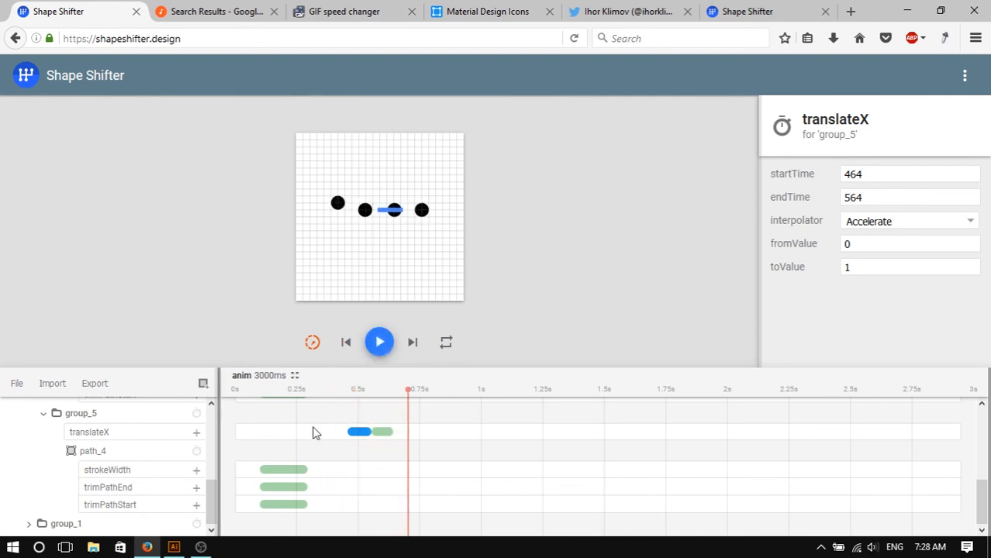
pyautogui.click(205, 384)
pyautogui.click(93, 378)
pyautogui.click(96, 384)
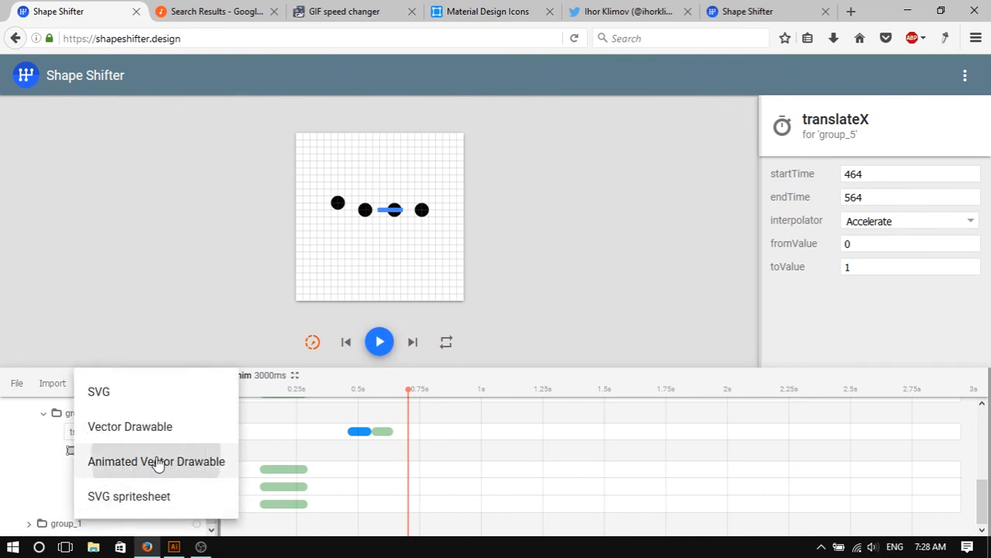
pyautogui.click(157, 463)
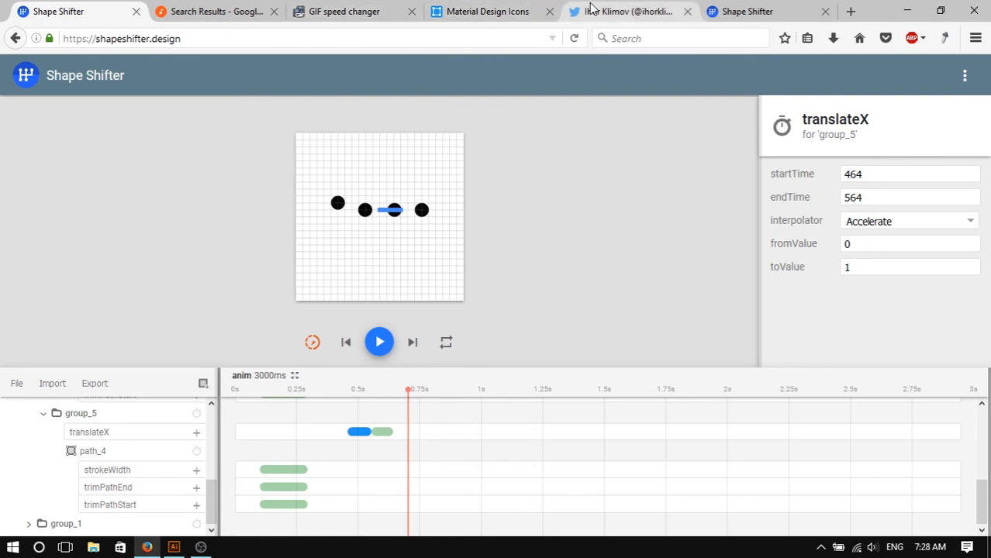
# - Switch to the working Shape Shifter tab and try exporting the project as an Animated Vector Drawable
pyautogui.click(483, 8)
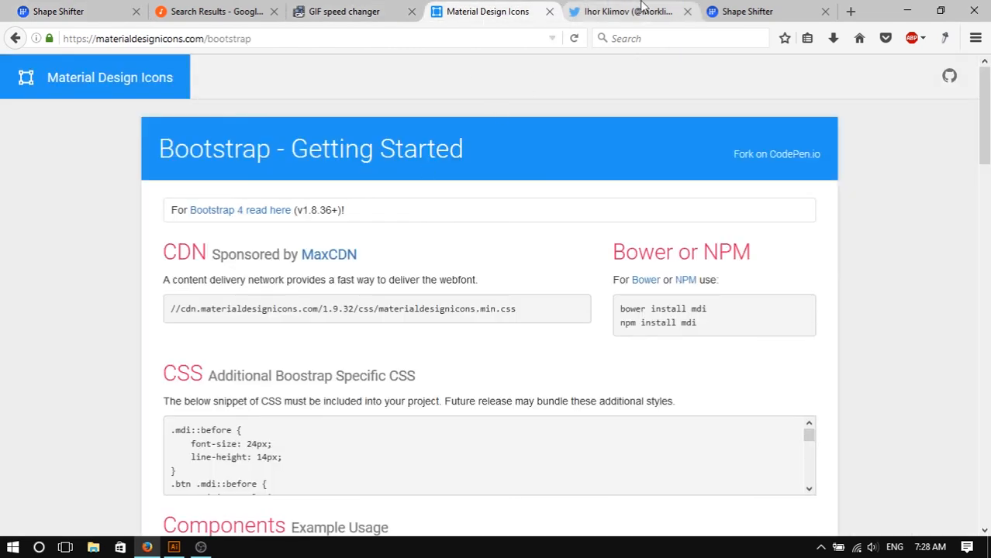
pyautogui.click(661, 12)
pyautogui.click(762, 10)
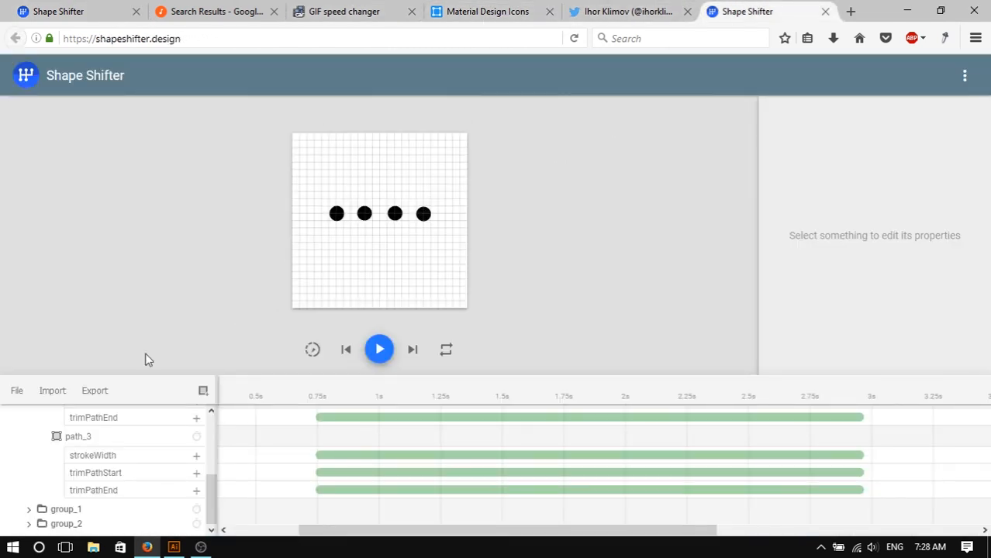
pyautogui.click(48, 392)
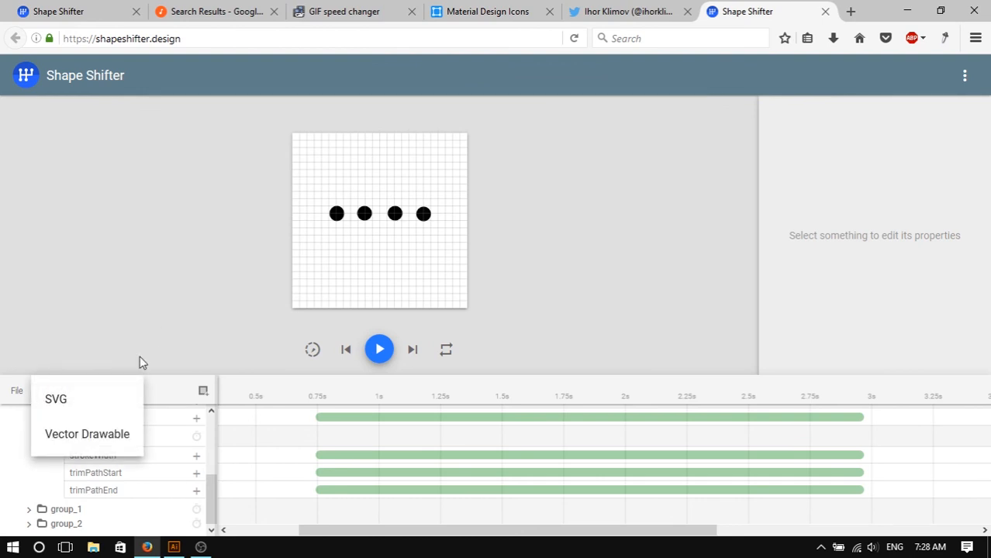
pyautogui.click(106, 392)
pyautogui.click(106, 392)
pyautogui.click(156, 472)
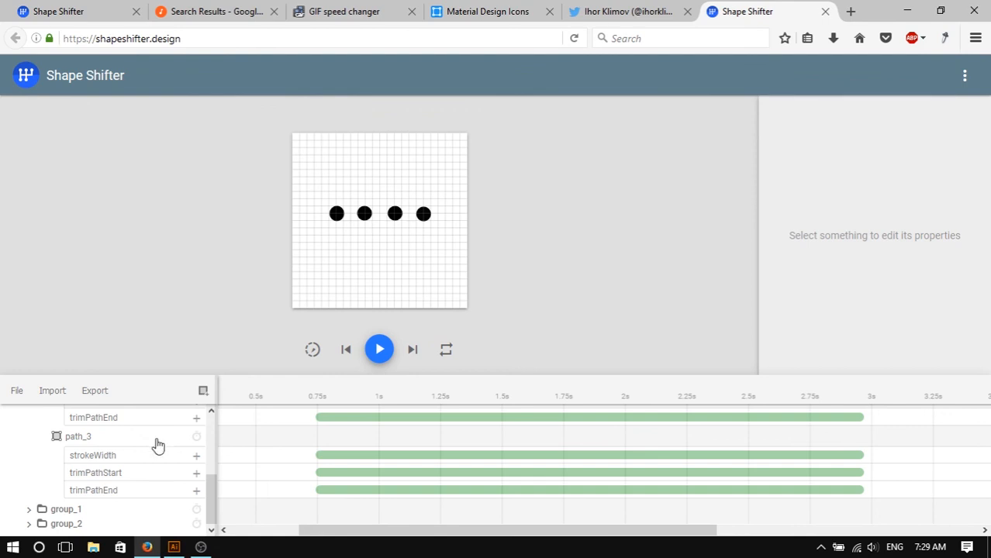
# - Play and pause the working project's animation preview
pyautogui.moveTo(212, 505)
pyautogui.mouseDown()
pyautogui.moveTo(224, 425)
pyautogui.moveTo(227, 499)
pyautogui.mouseUp()
pyautogui.click(389, 348)
pyautogui.click(390, 349)
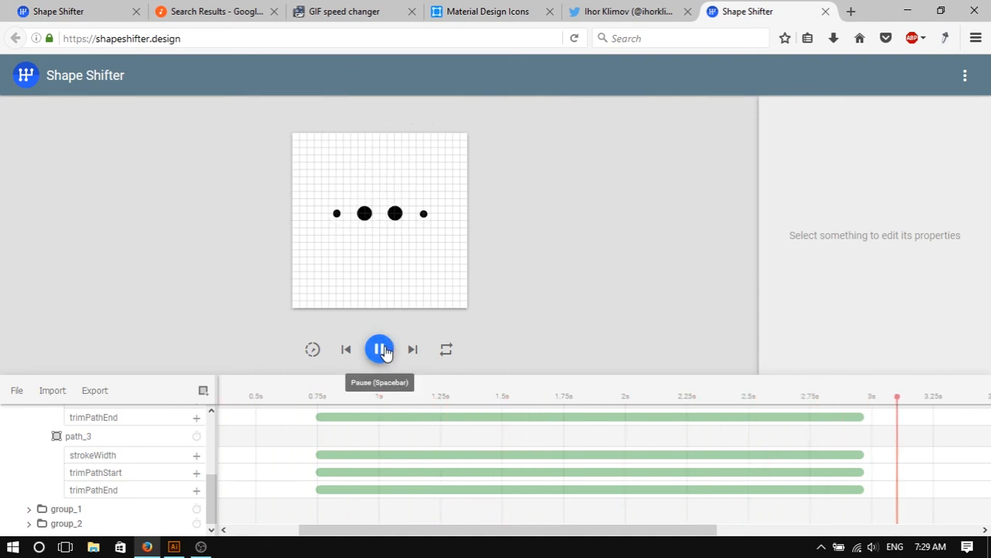
pyautogui.click(104, 394)
pyautogui.click(170, 346)
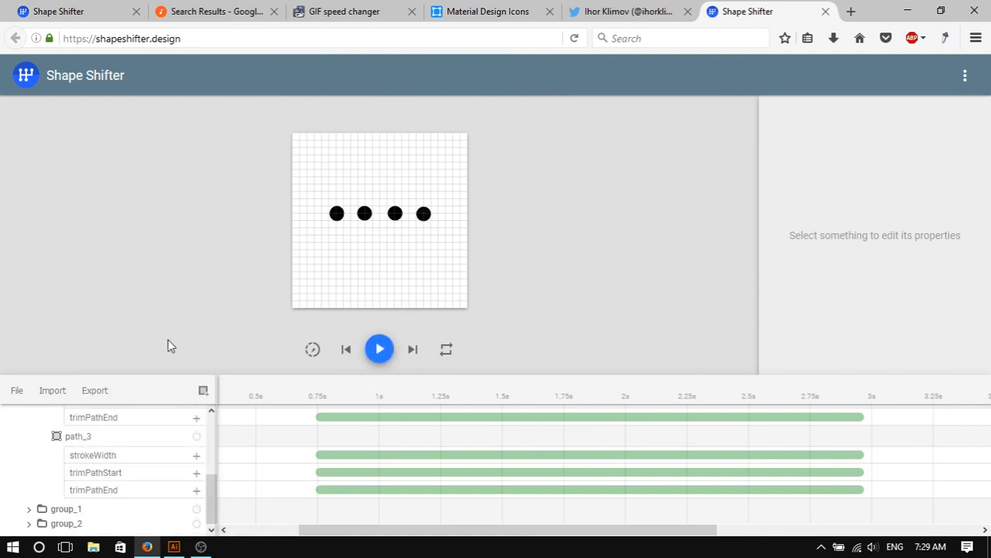
# - With the browser console open, retry exporting the project as Animated Vector Drawable and as SVG, then close the console
pyautogui.press('F12')
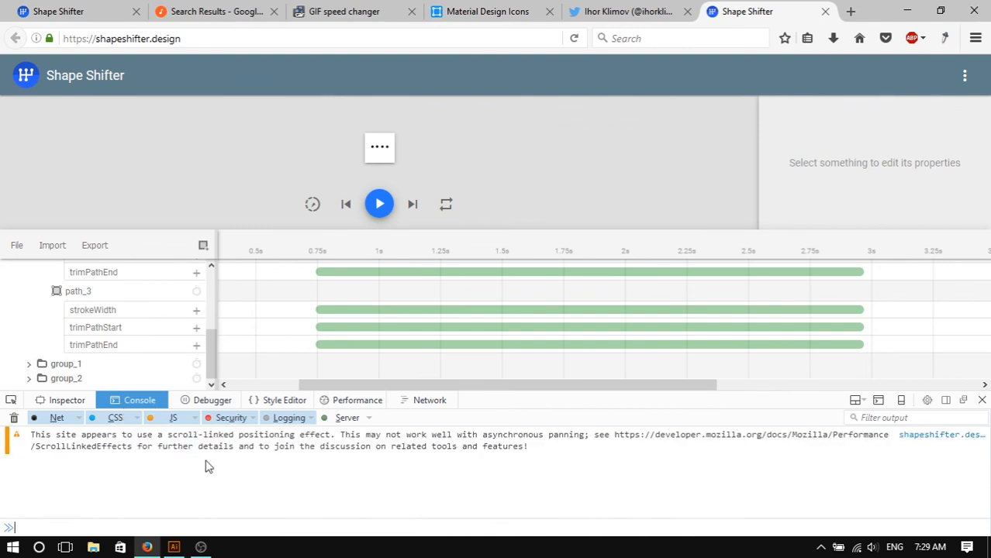
pyautogui.click(99, 247)
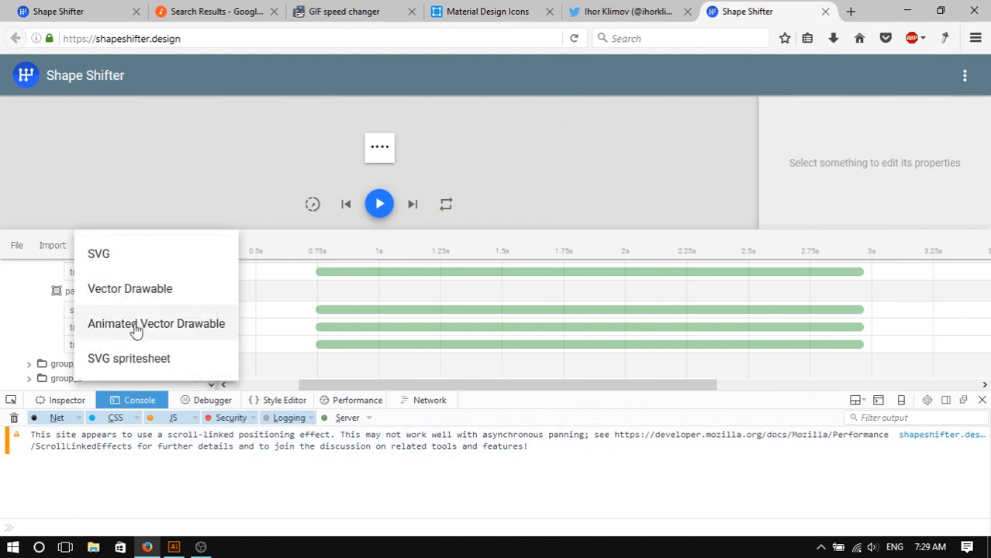
pyautogui.click(139, 329)
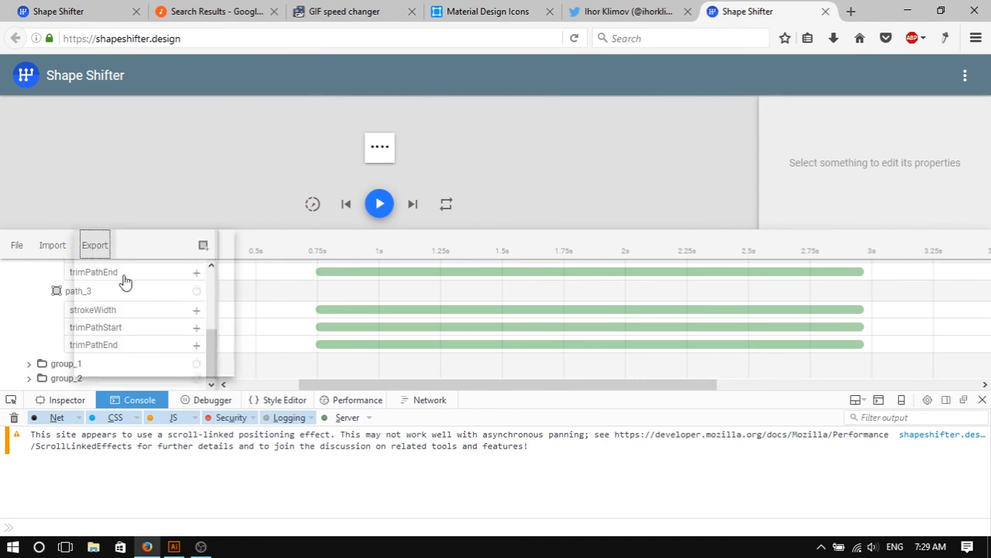
pyautogui.click(165, 296)
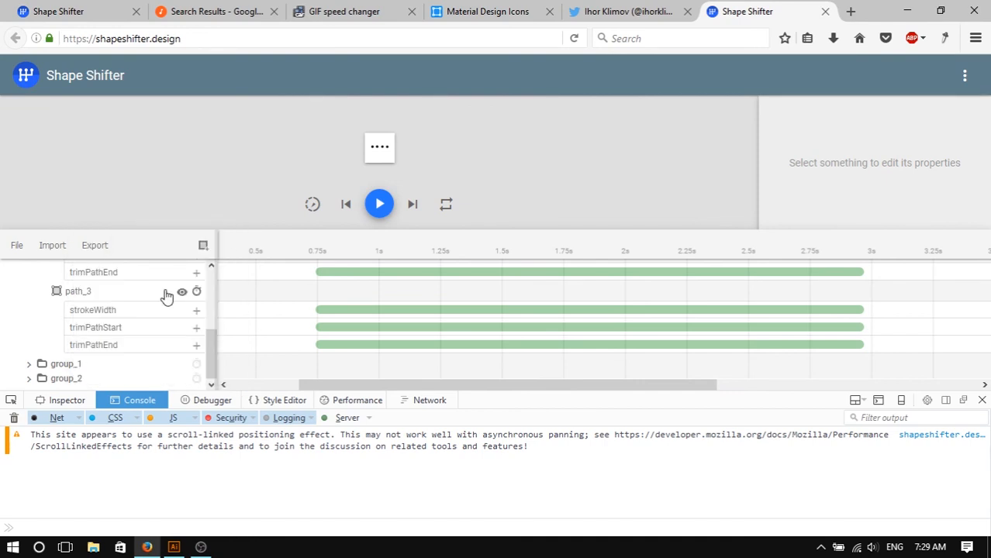
pyautogui.click(96, 246)
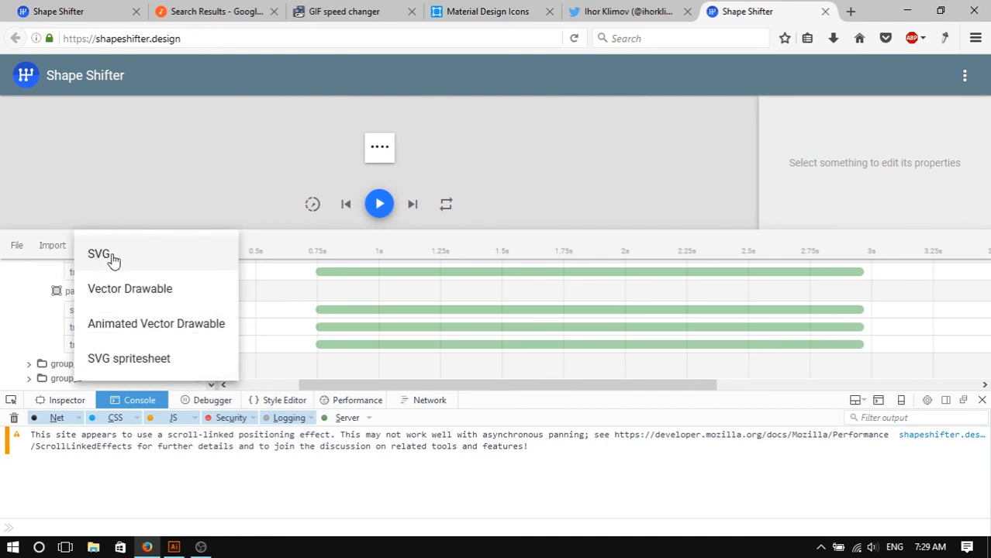
pyautogui.click(117, 257)
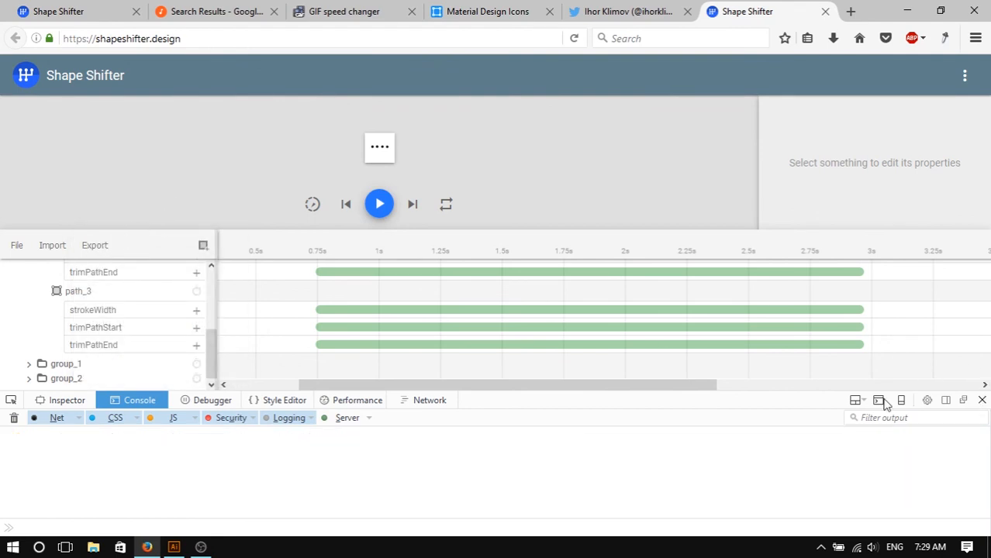
pyautogui.press('F12')
# - Select the root vector layer, export the project as an Animated Vector Drawable, and play the preview
pyautogui.moveTo(213, 497); pyautogui.dragTo(220, 417)
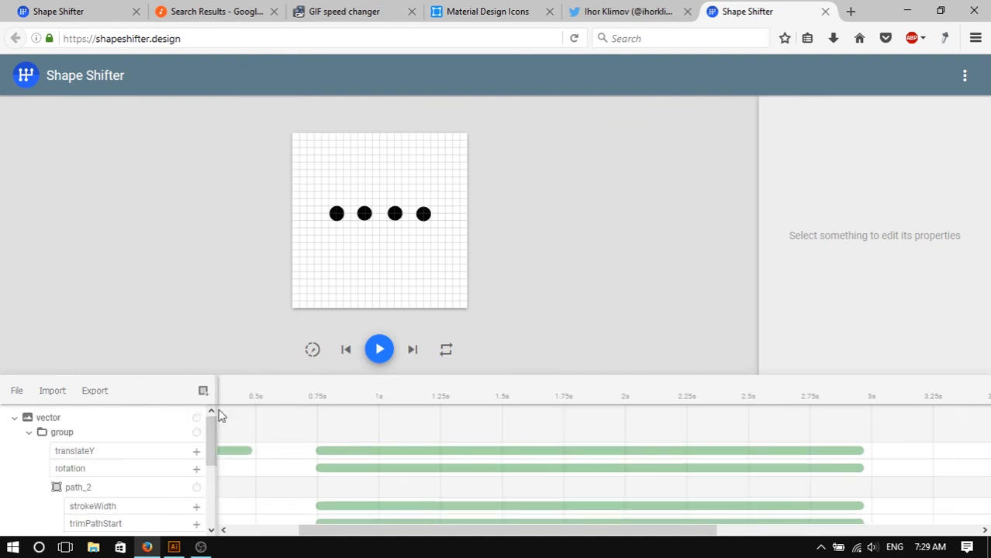
pyautogui.click(78, 417)
pyautogui.click(93, 388)
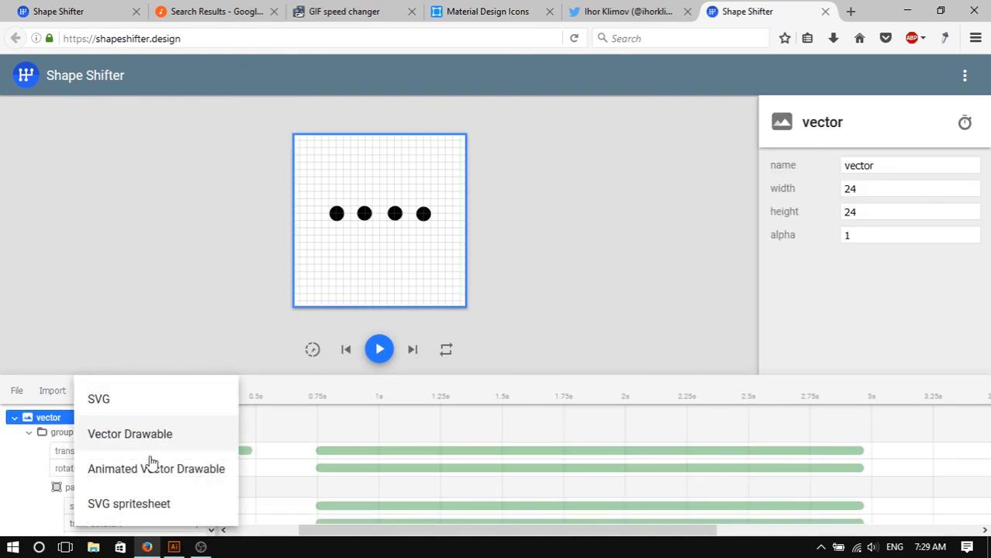
pyautogui.click(153, 478)
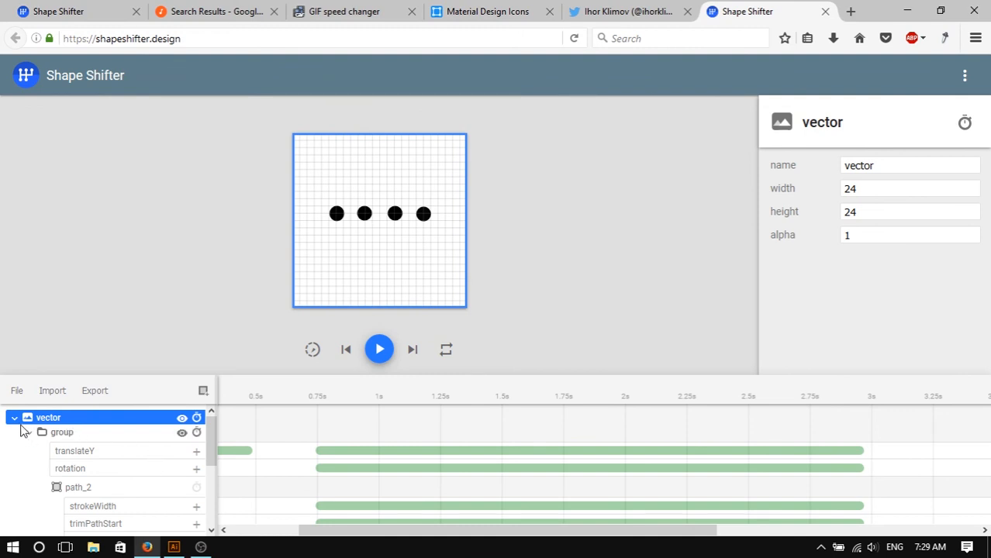
pyautogui.click(15, 419)
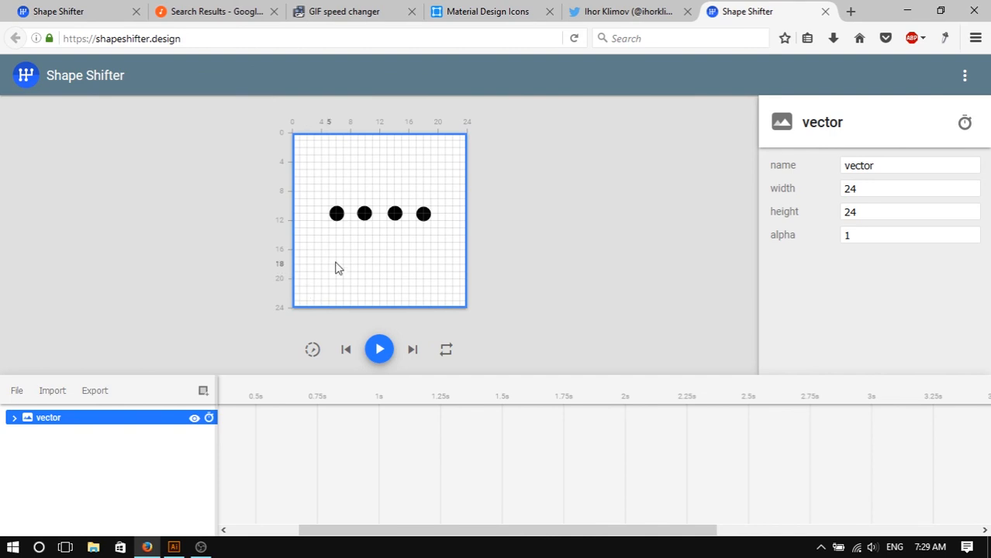
pyautogui.click(386, 353)
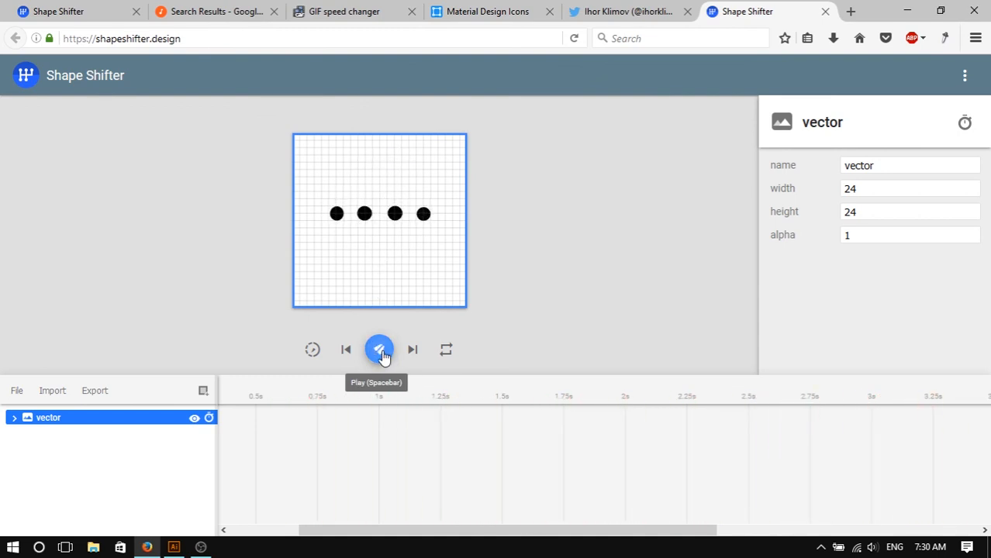
# - In the reference project, replay the animation and inspect group_5's translateX animation
pyautogui.hotkey('ctrl', 'Tab')
pyautogui.click(379, 342)
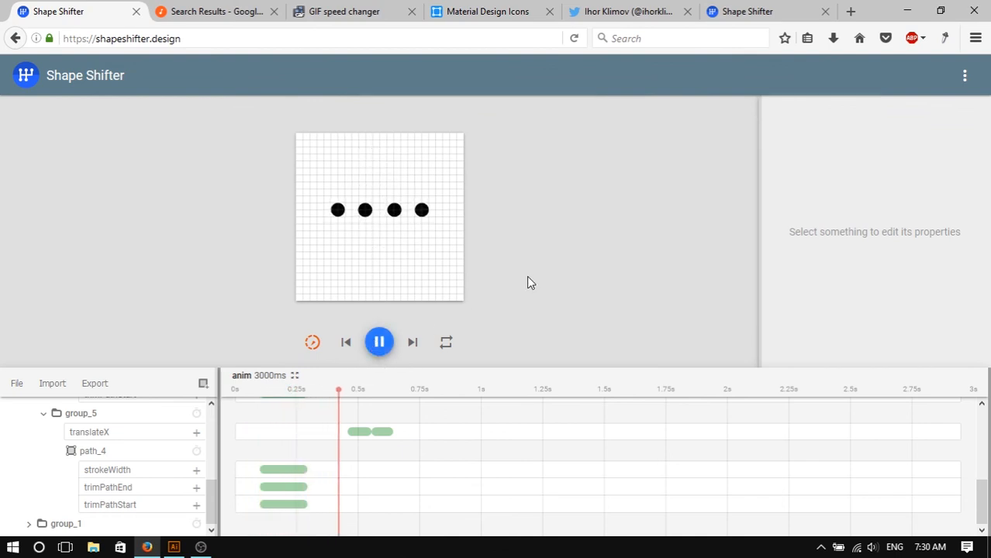
pyautogui.click(379, 342)
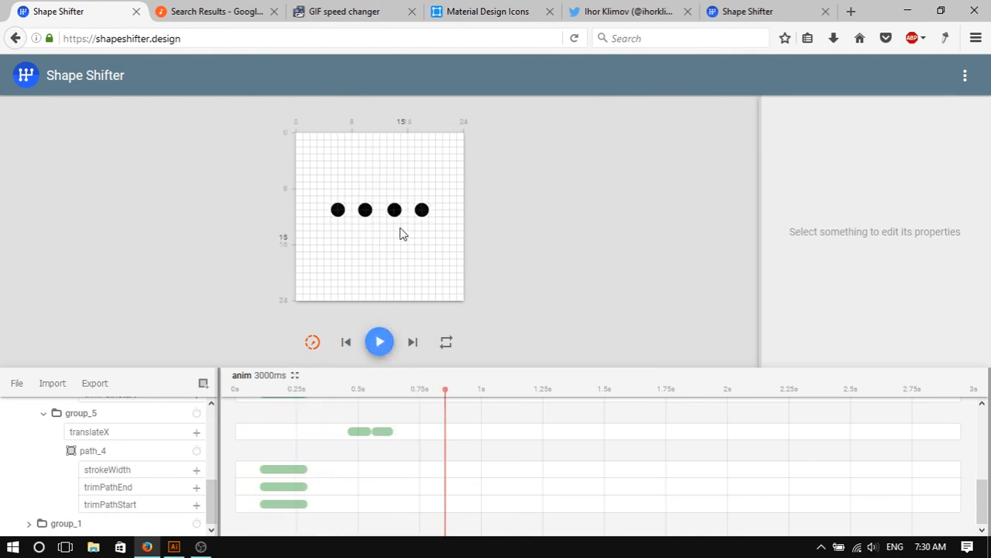
pyautogui.click(365, 436)
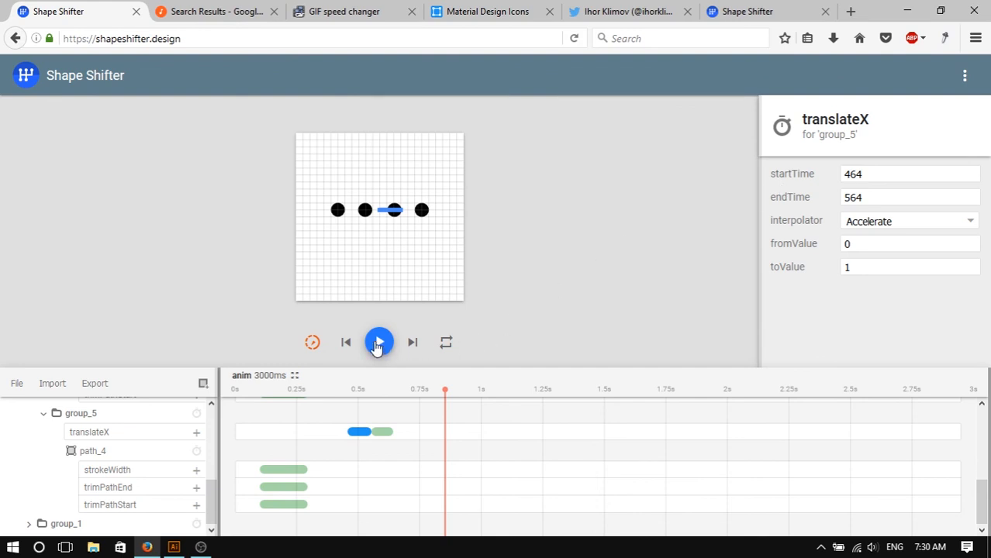
pyautogui.click(598, 113)
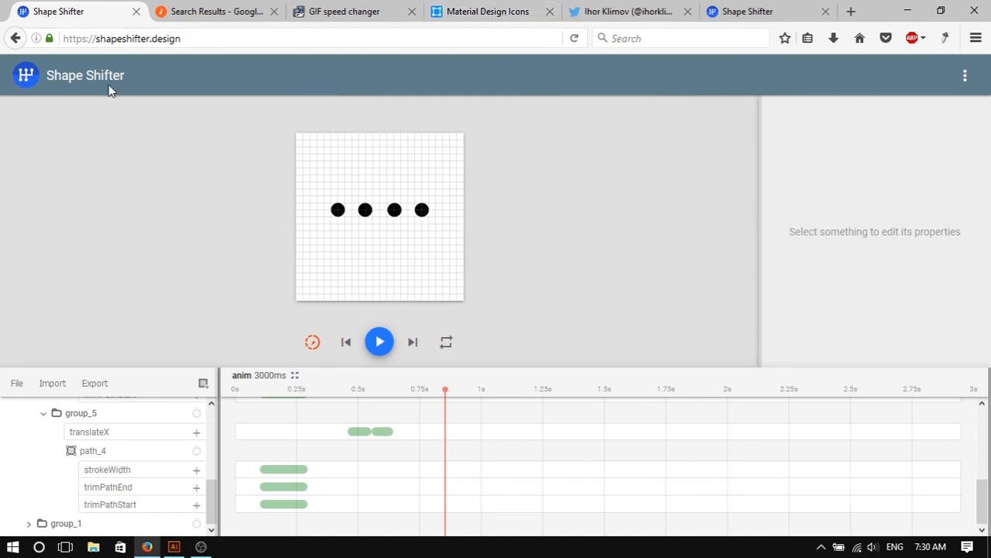
pyautogui.moveTo(185, 38); pyautogui.dragTo(67, 38)
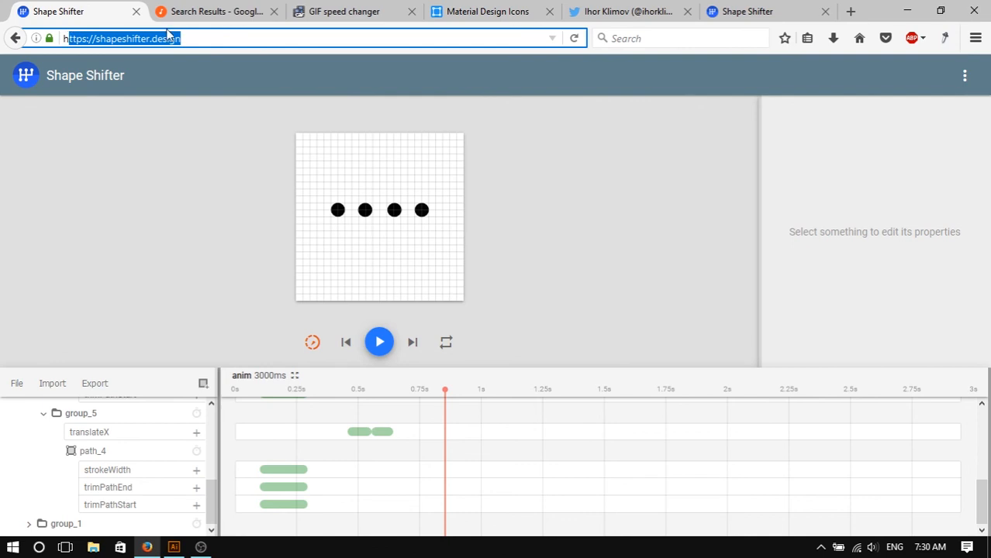
pyautogui.click(207, 39)
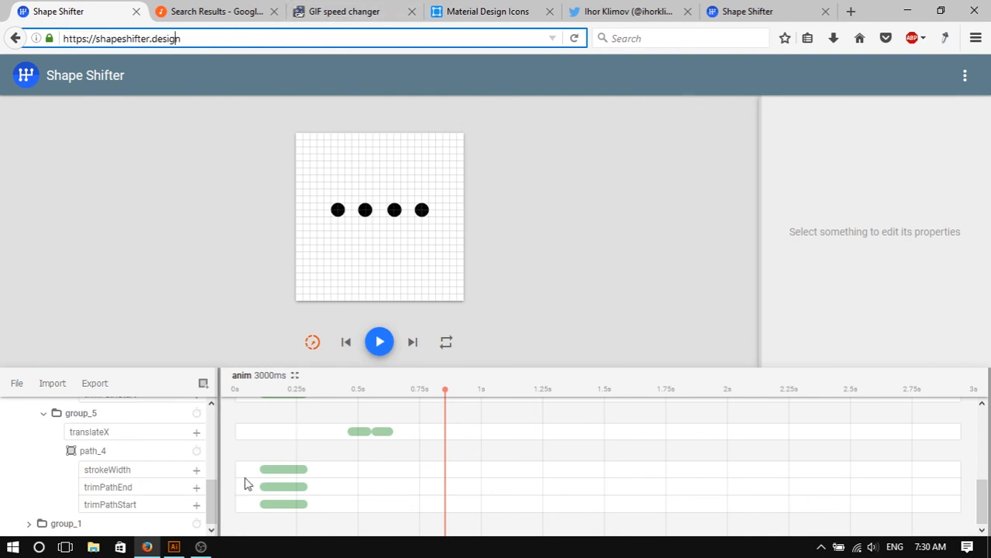
# - Switch to Illustrator and zoom around the microphone artwork in bottom2.svg
pyautogui.click(174, 548)
pyautogui.scroll(-4, 607, 299)
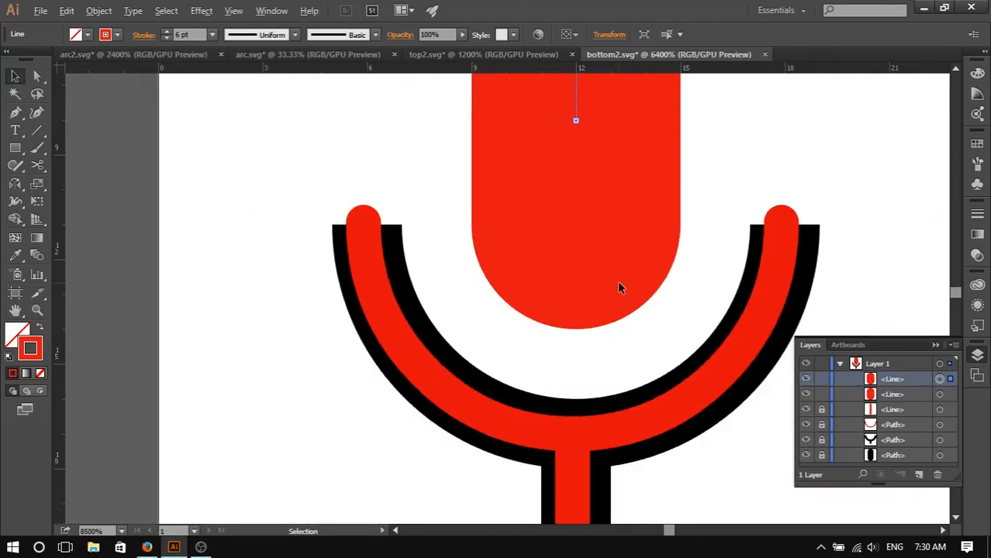
pyautogui.scroll(1, 619, 282)
pyautogui.scroll(-2, 619, 282)
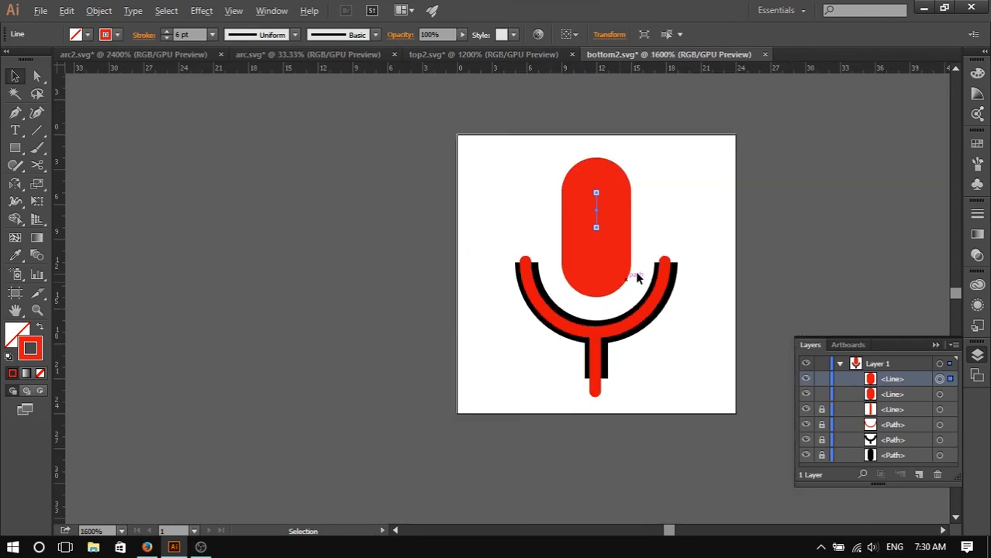
pyautogui.scroll(4, 690, 237)
pyautogui.scroll(-3, 770, 271)
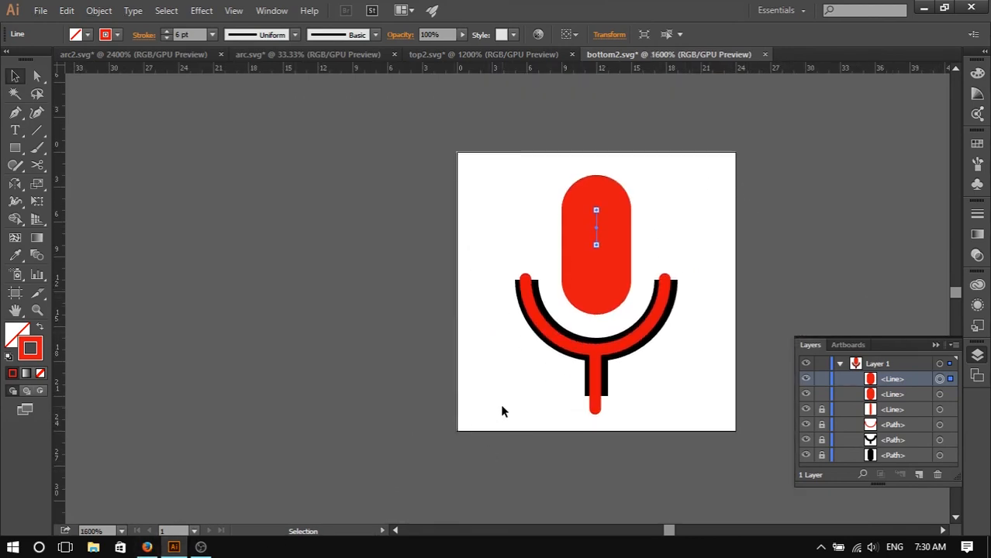
pyautogui.click(596, 388)
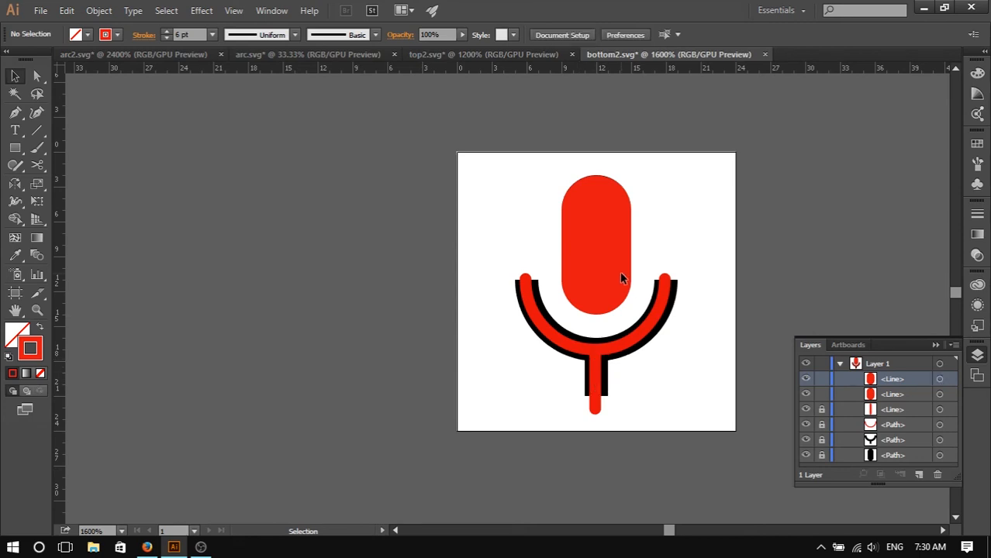
pyautogui.scroll(2, 686, 358)
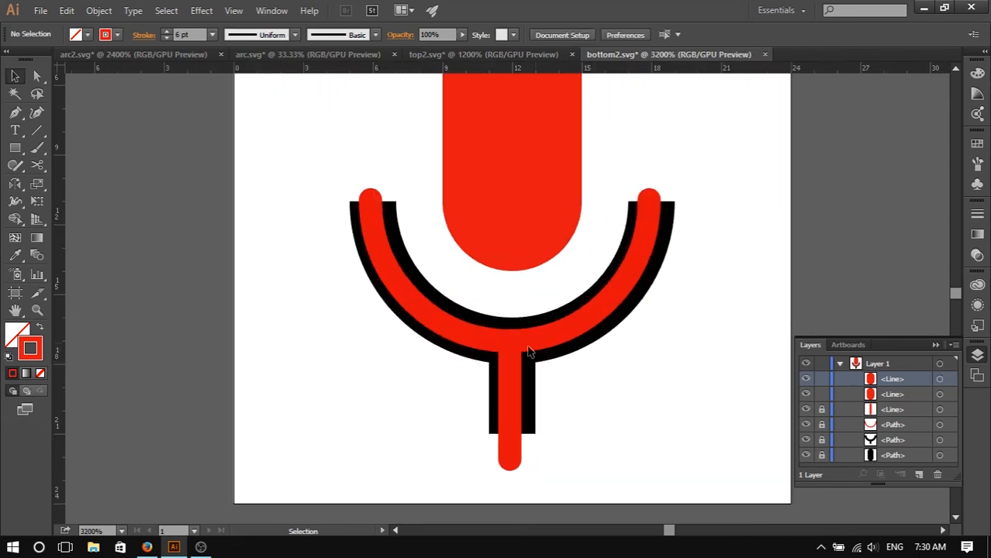
pyautogui.scroll(3, 477, 275)
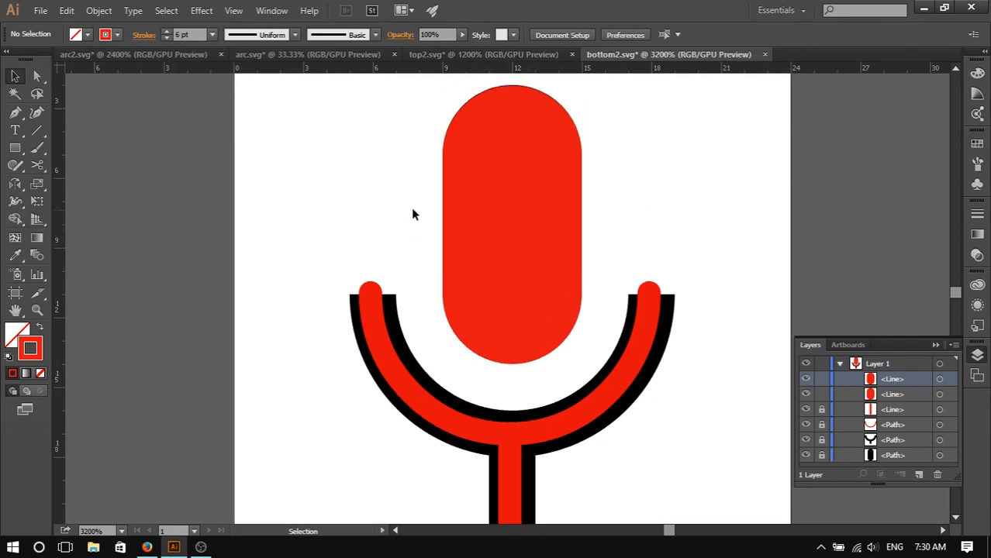
pyautogui.press('c')
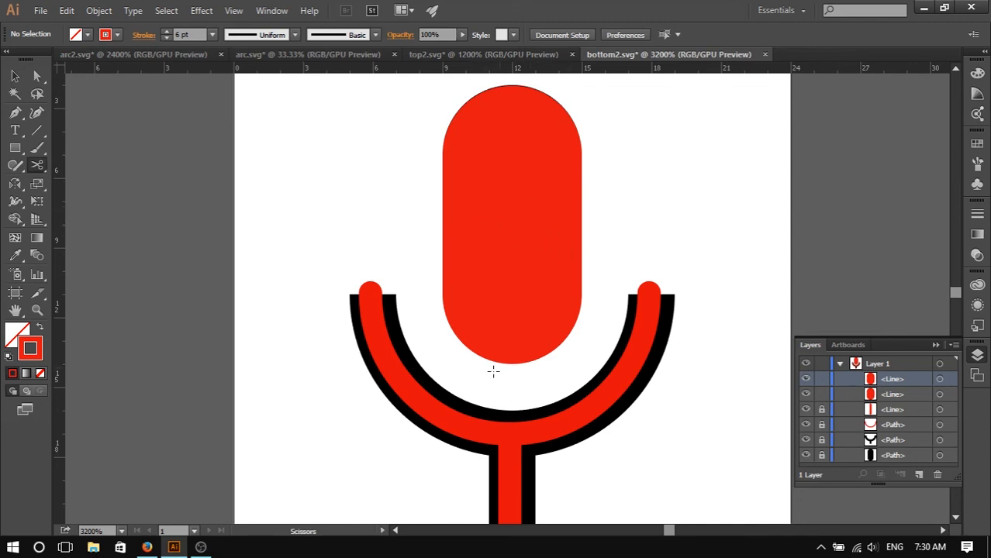
pyautogui.press('v')
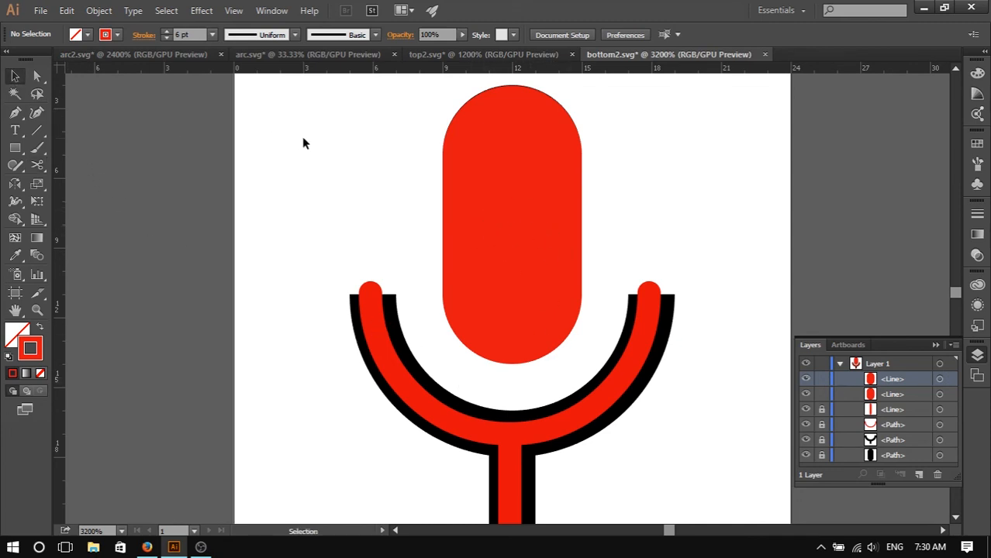
# - Return to the reference Shape Shifter project in the browser
pyautogui.click(147, 548)
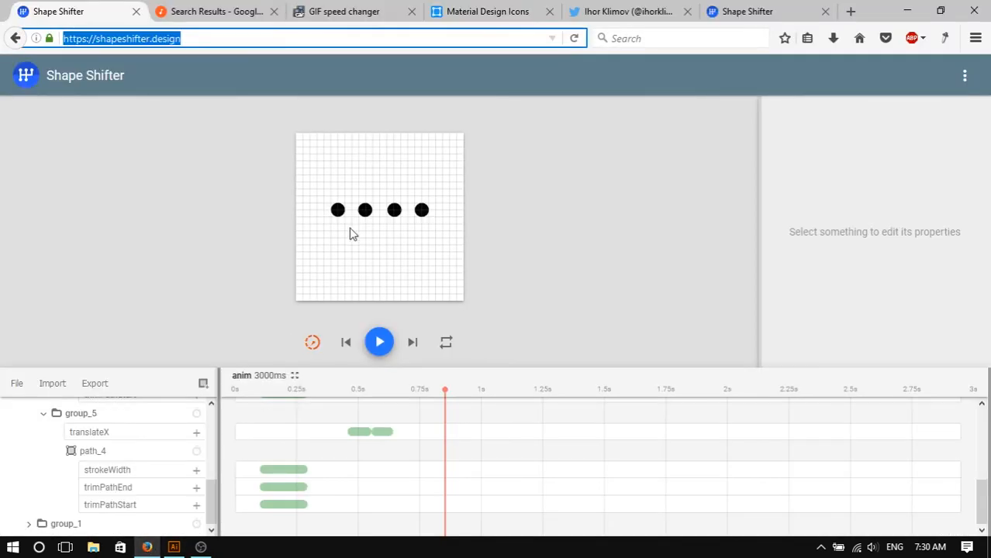
pyautogui.click(467, 204)
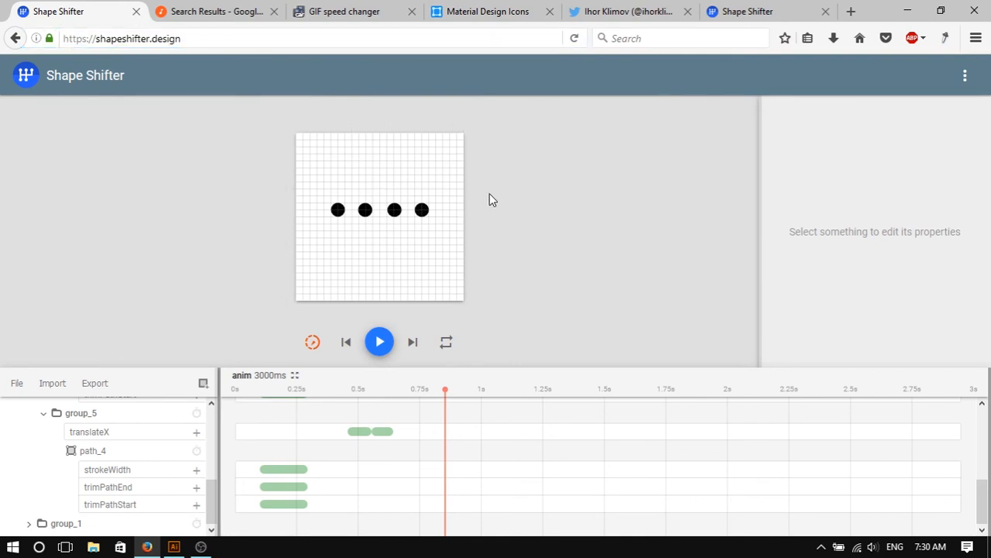